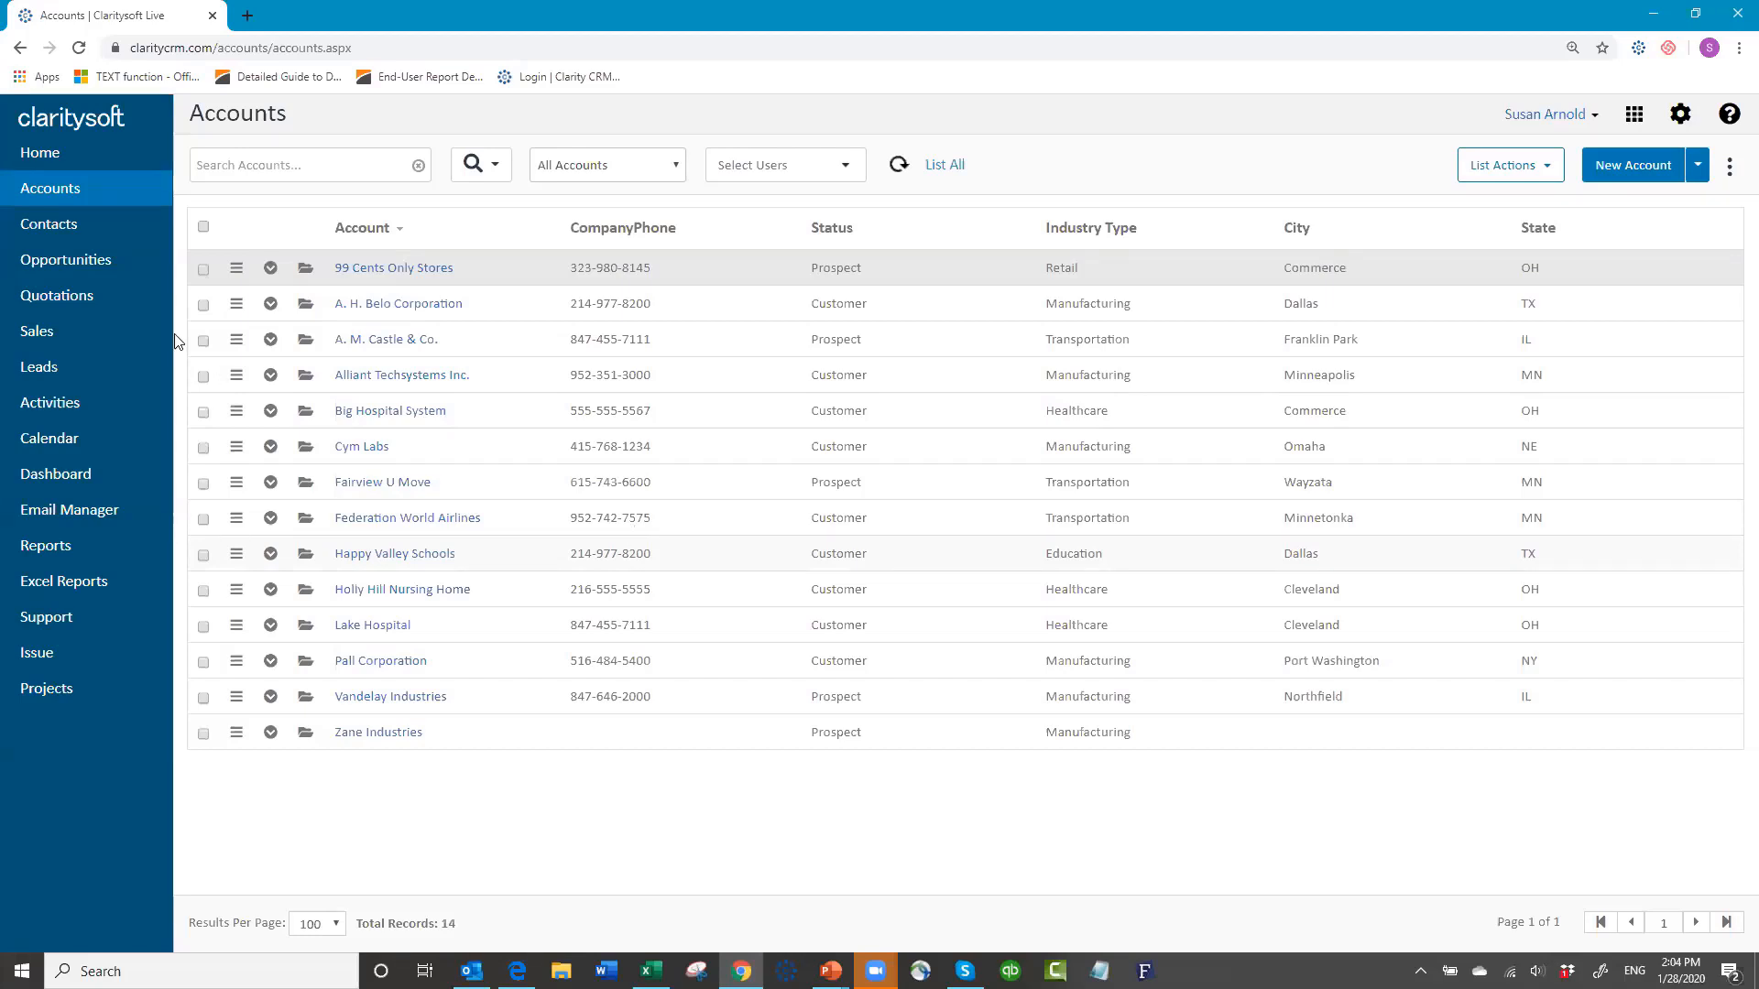
# Step: Go to Settings > Customization > Custom Module > All Modules, whose module list is empty
pyautogui.click(1681, 115)
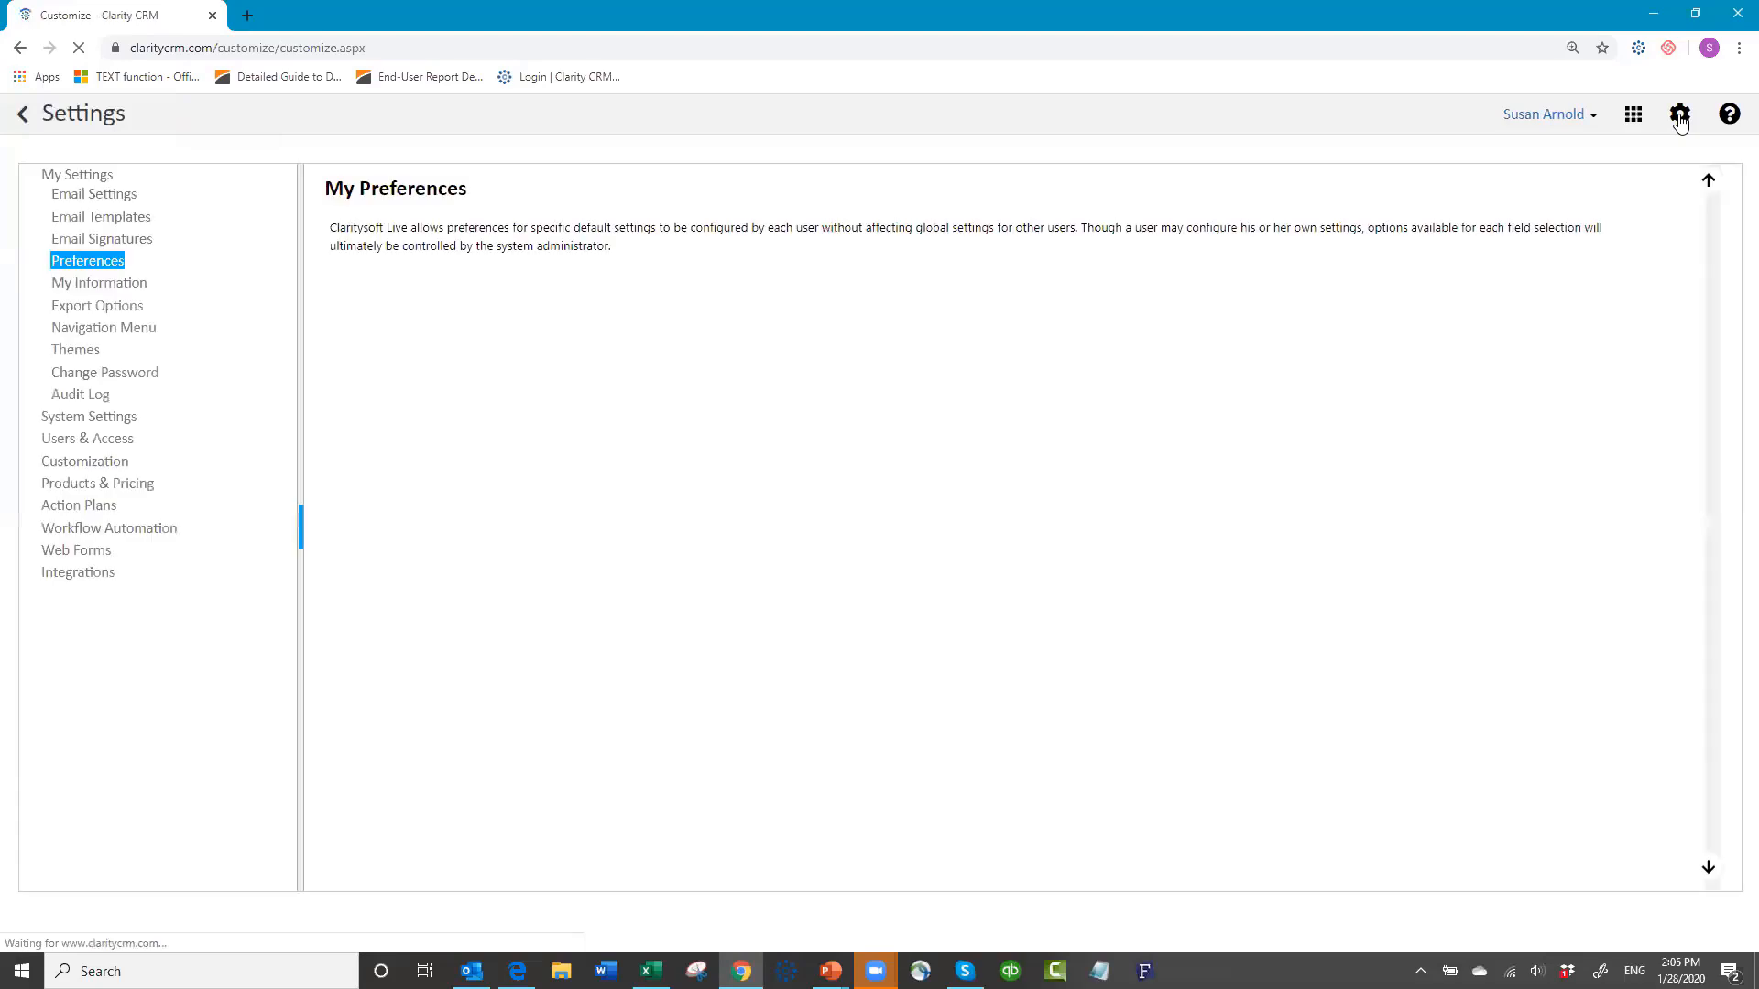
pyautogui.click(61, 467)
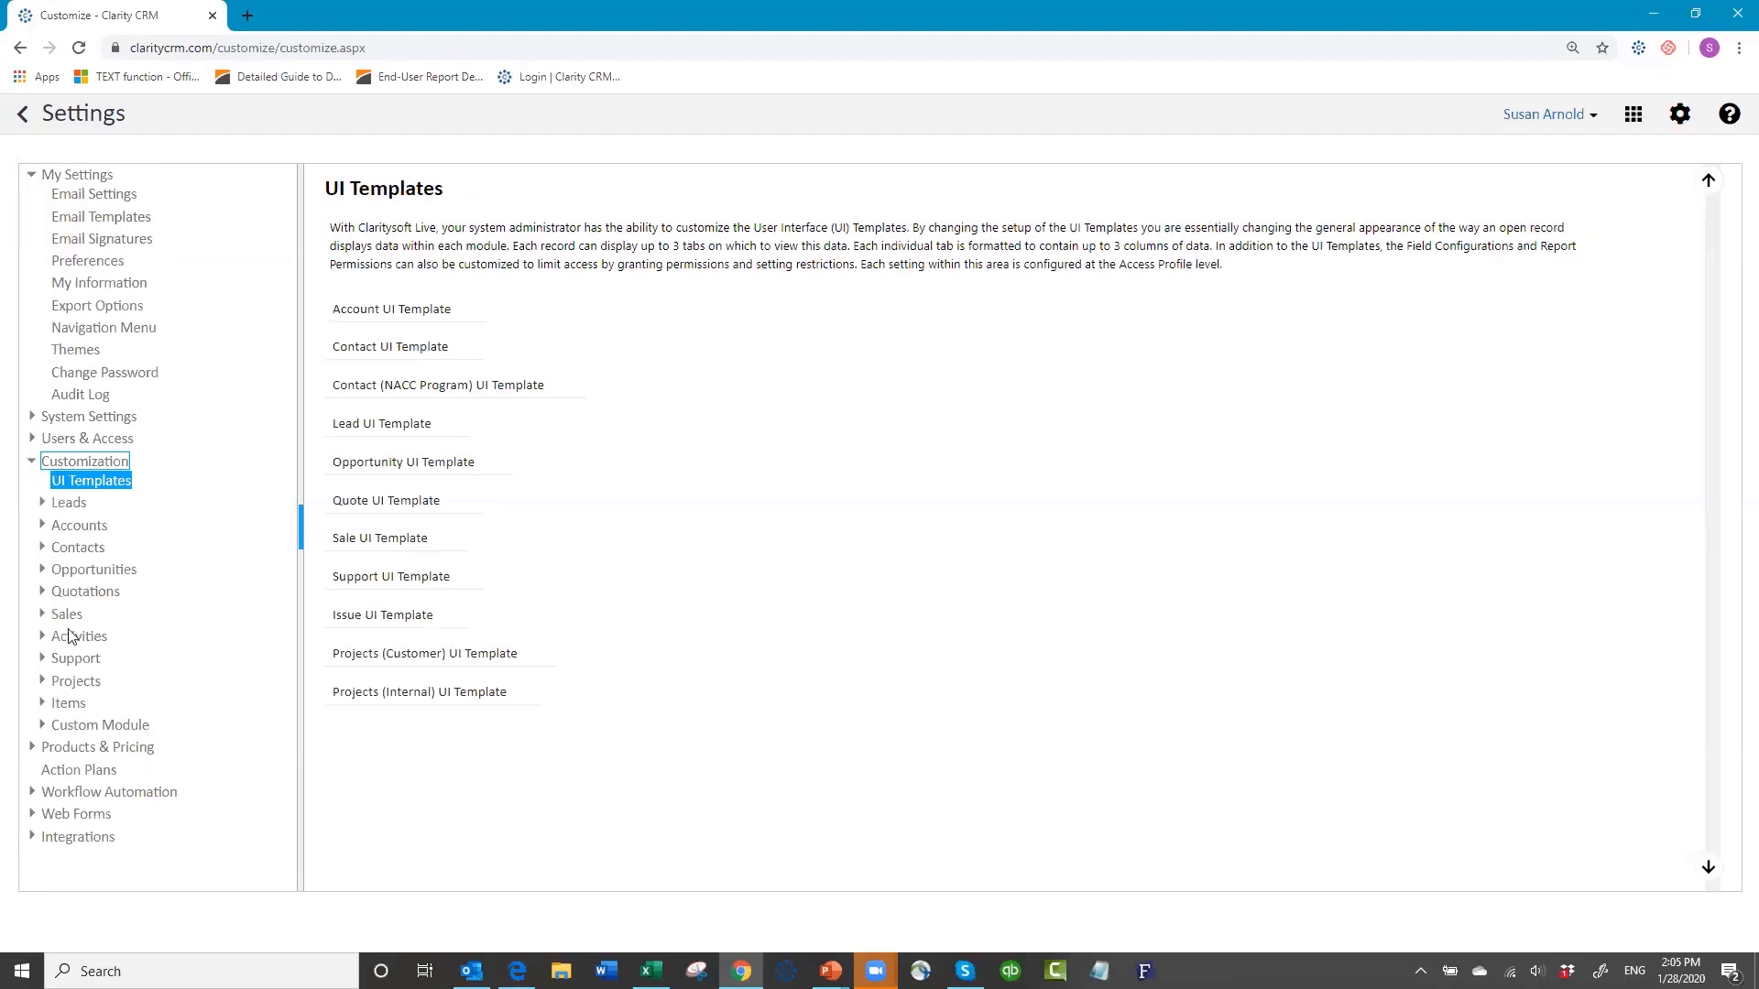
pyautogui.click(76, 730)
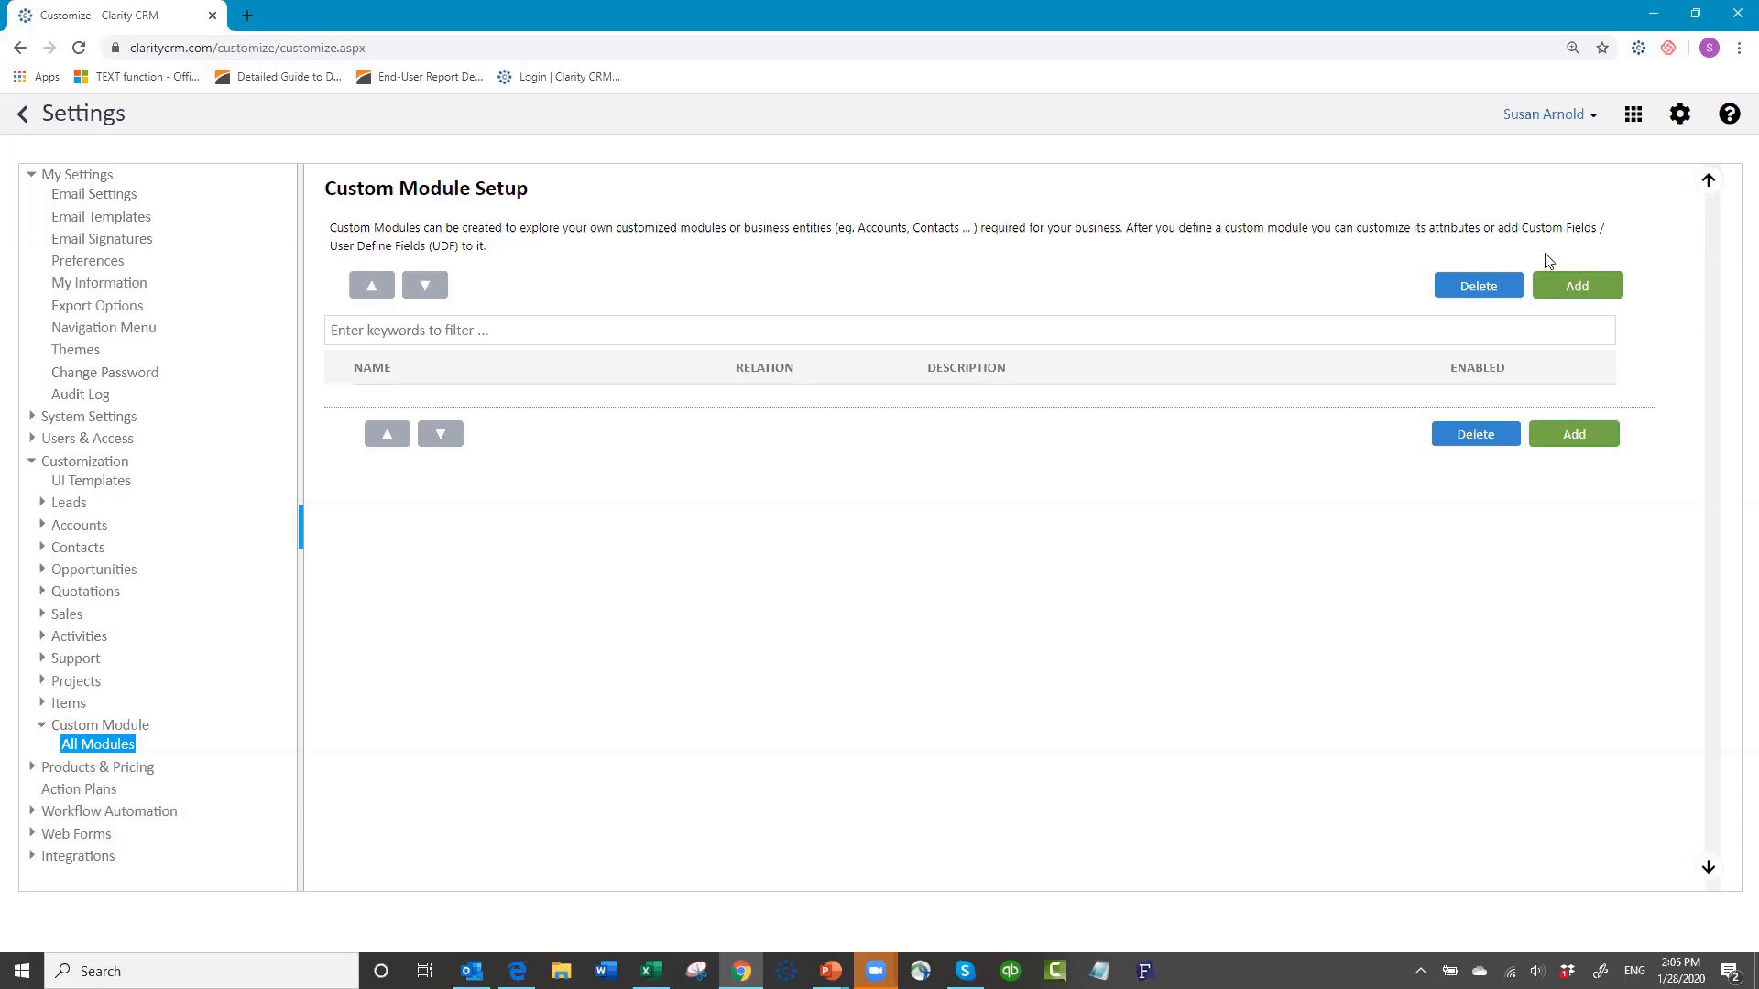
# Step: Add a custom module named 'Equipment' with Relation set to Accounts, Enabled left checked, and save it
pyautogui.click(1577, 291)
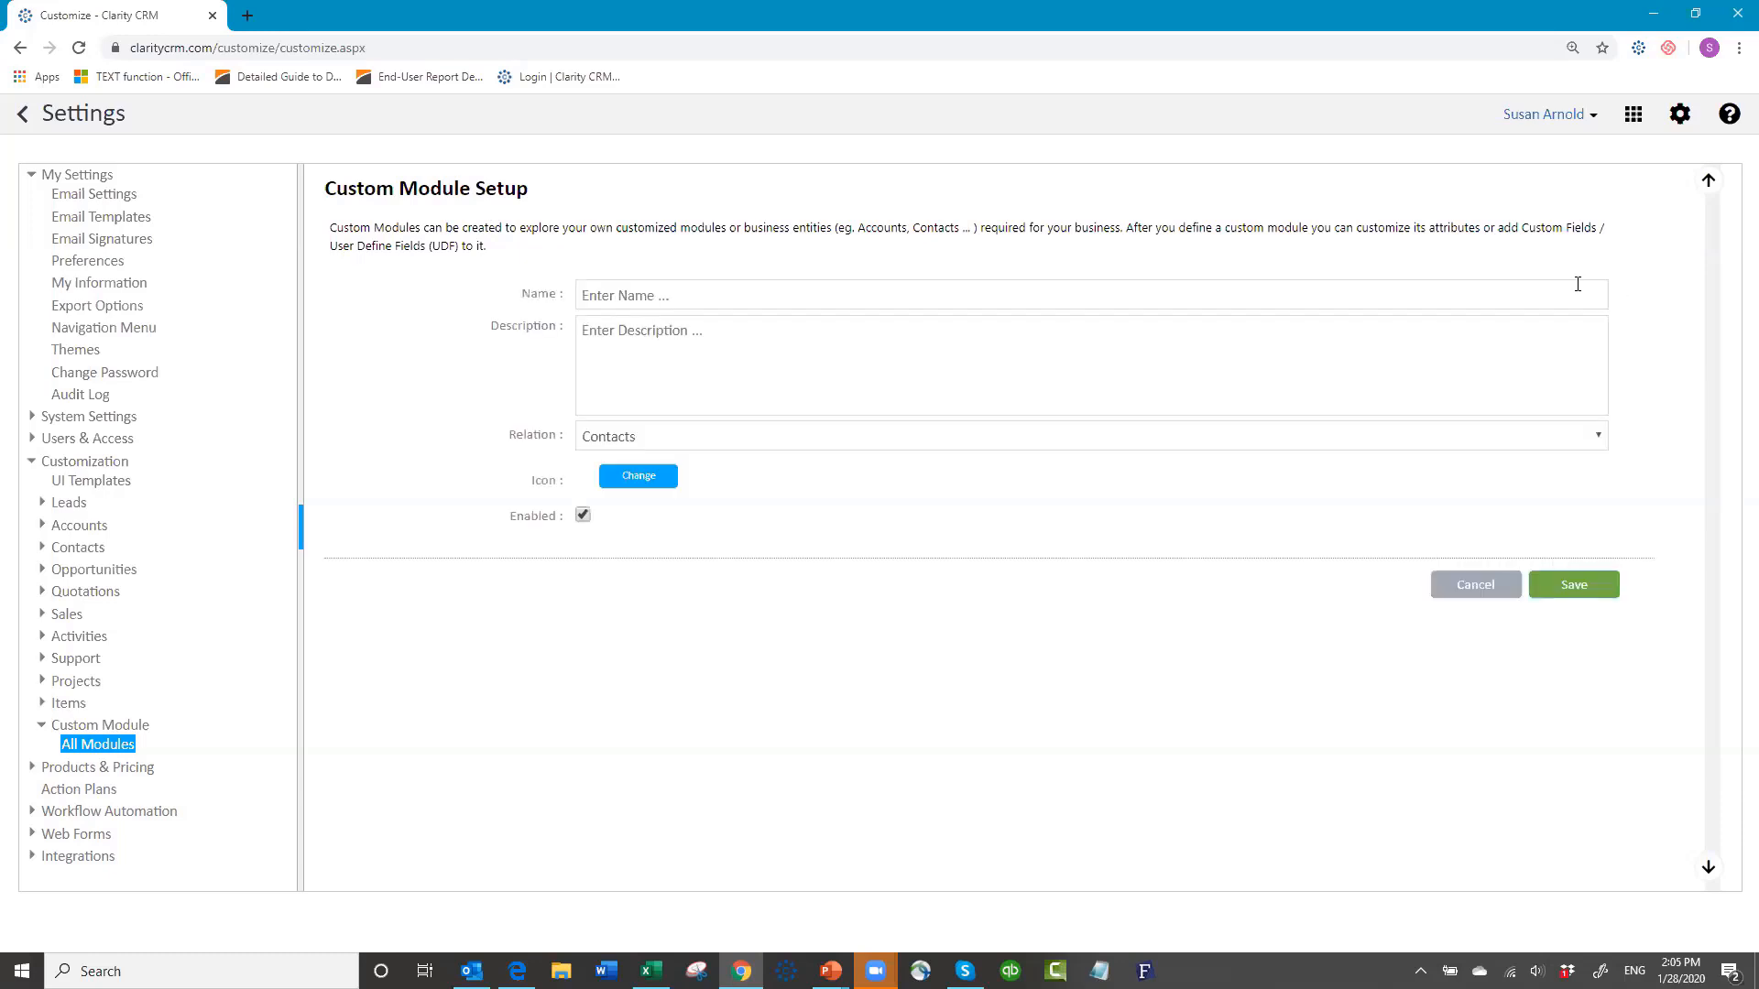
pyautogui.click(709, 294)
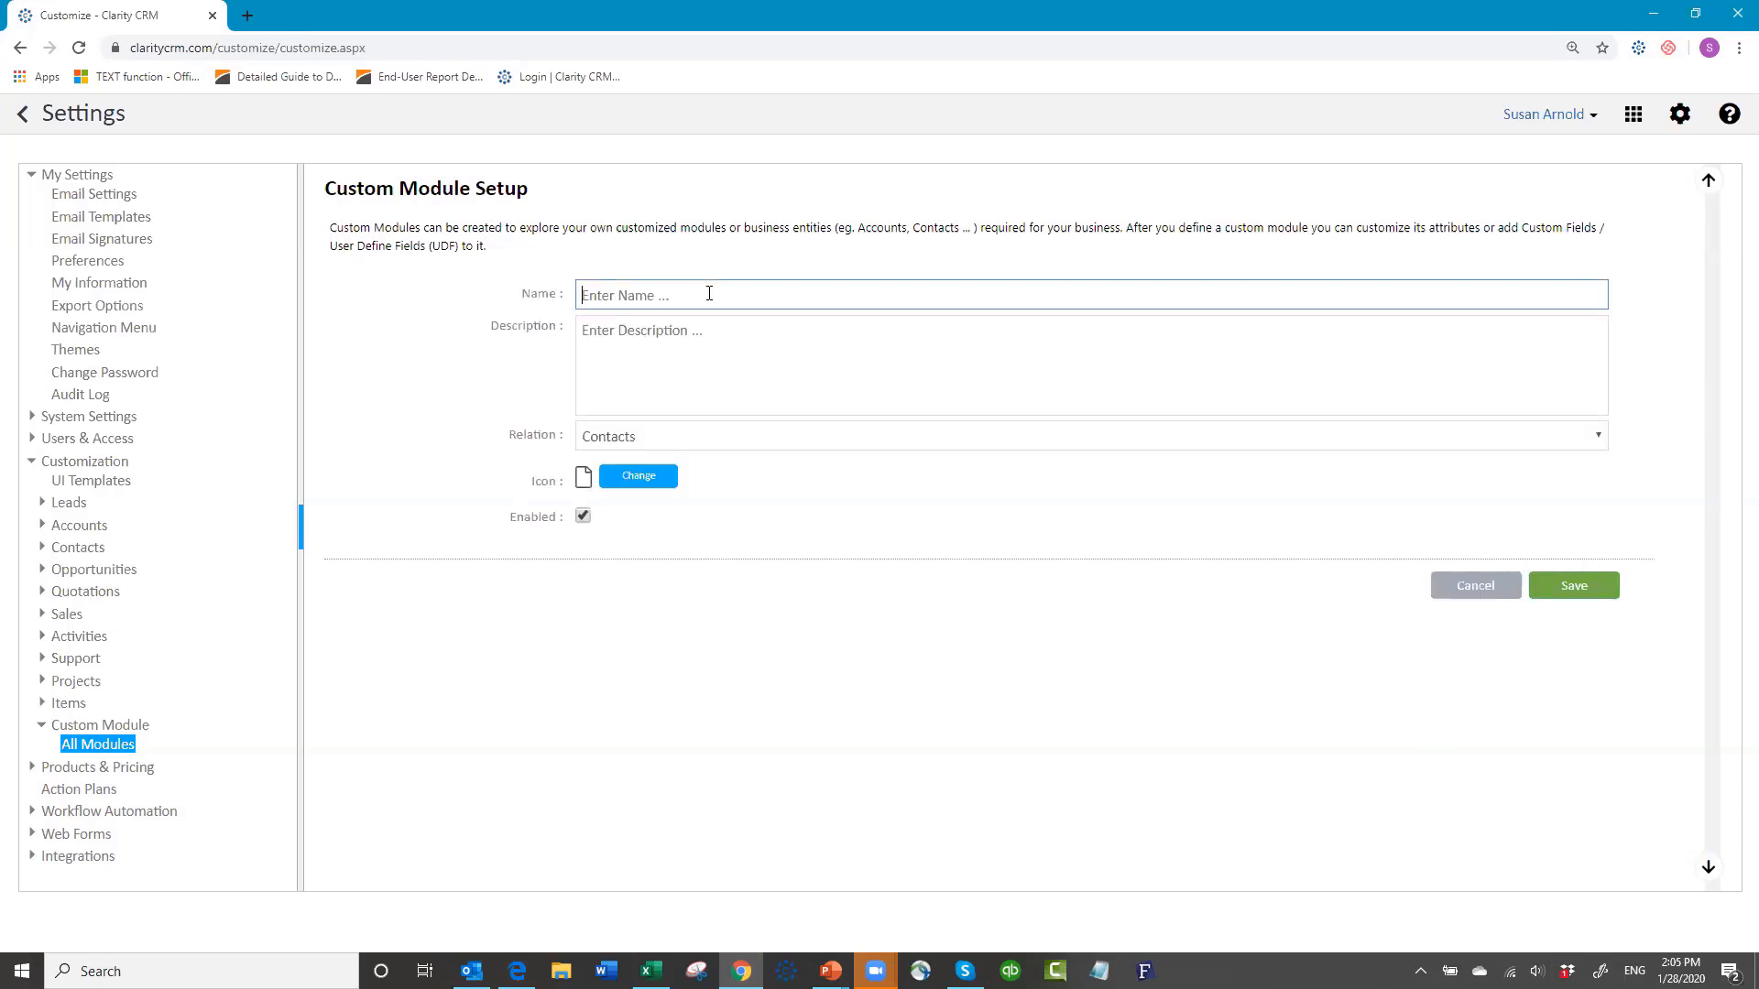
pyautogui.write('Equipment')
pyautogui.click(689, 443)
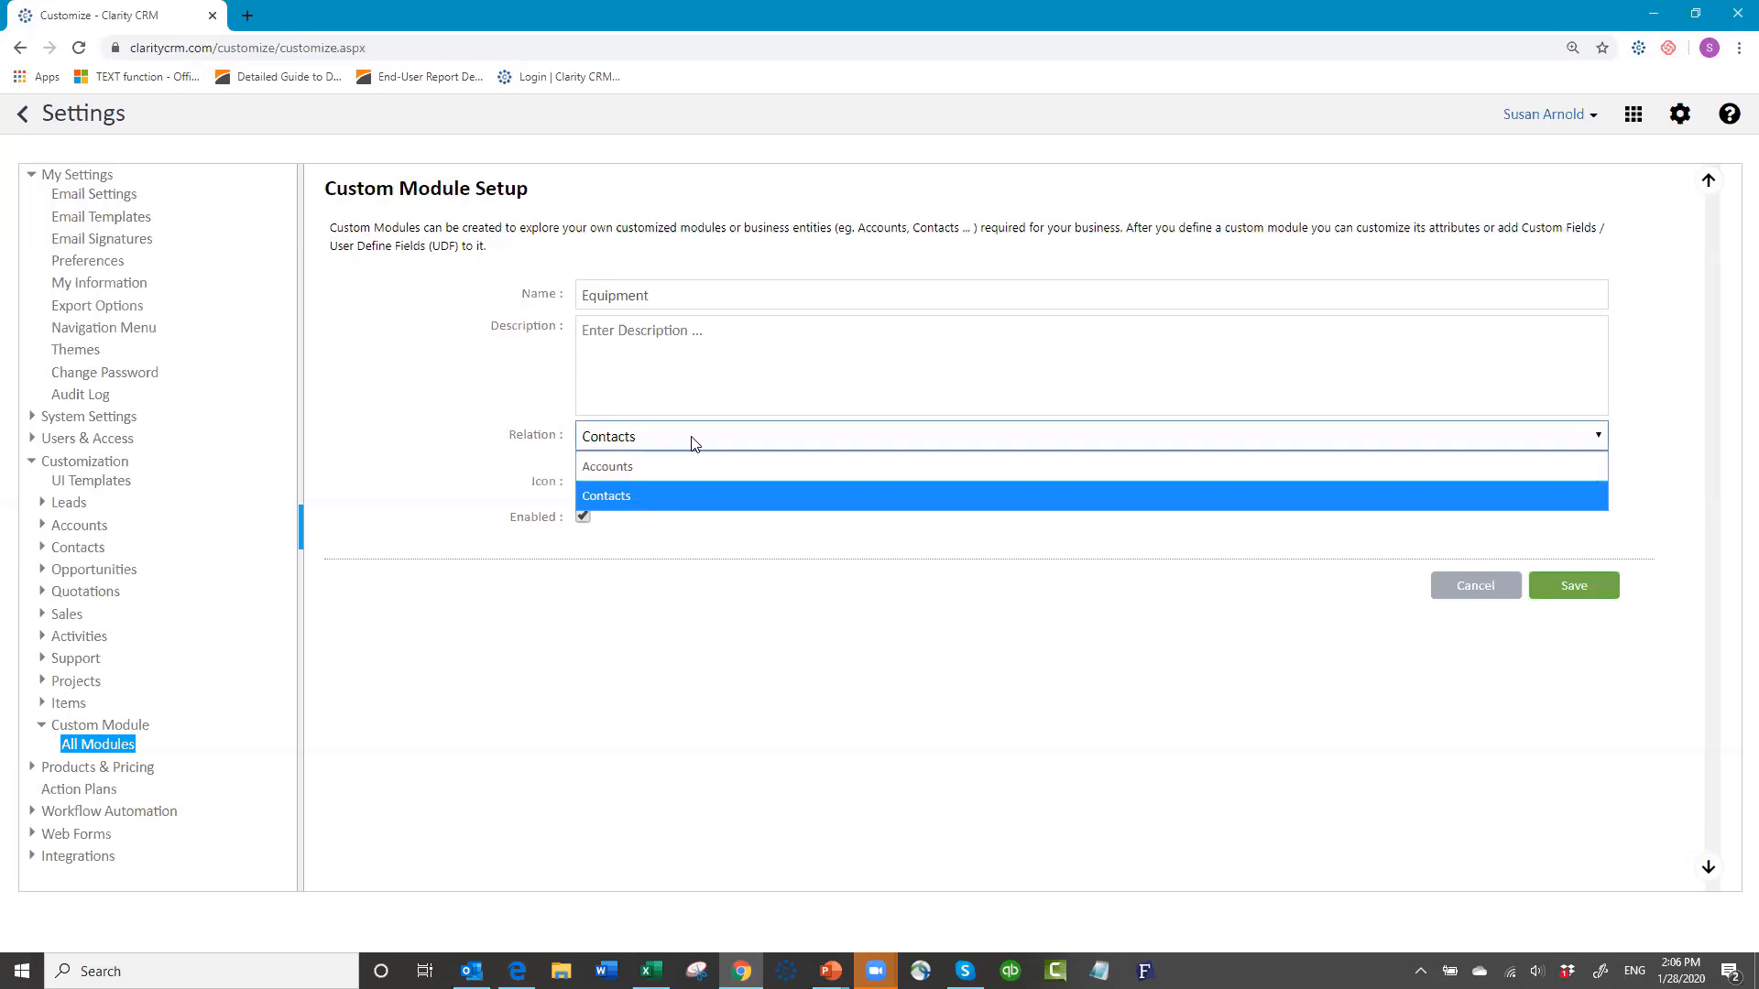
pyautogui.click(690, 471)
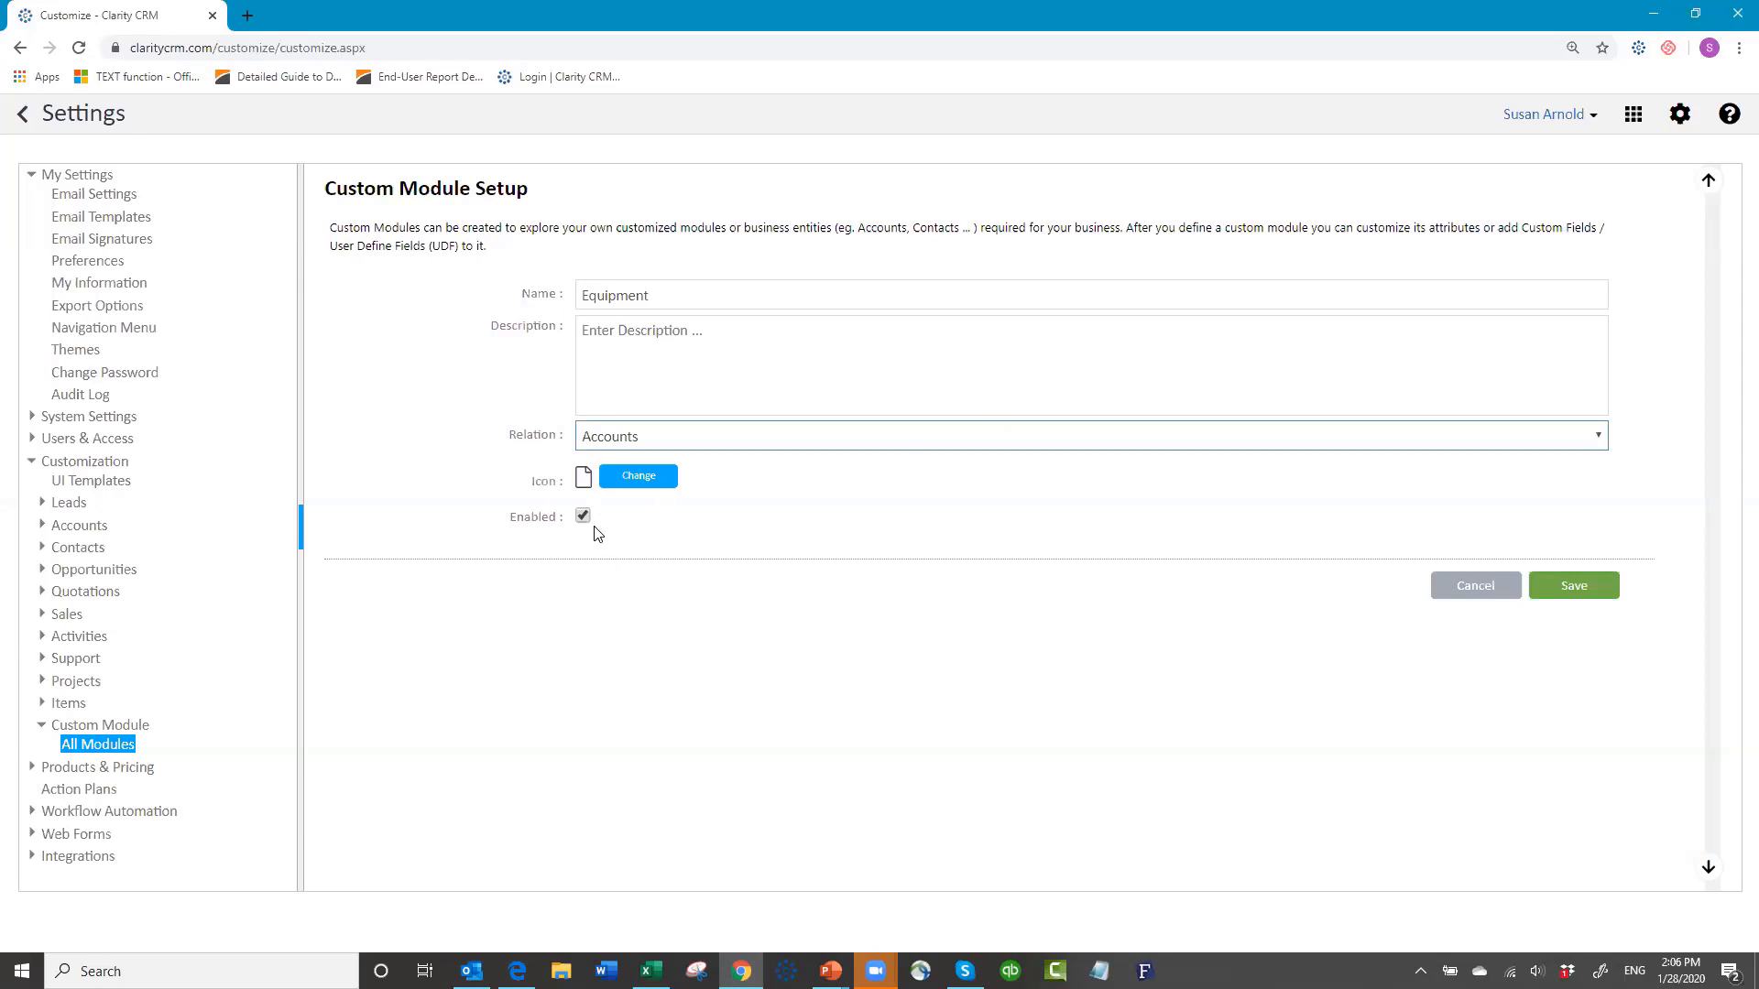
pyautogui.click(1574, 586)
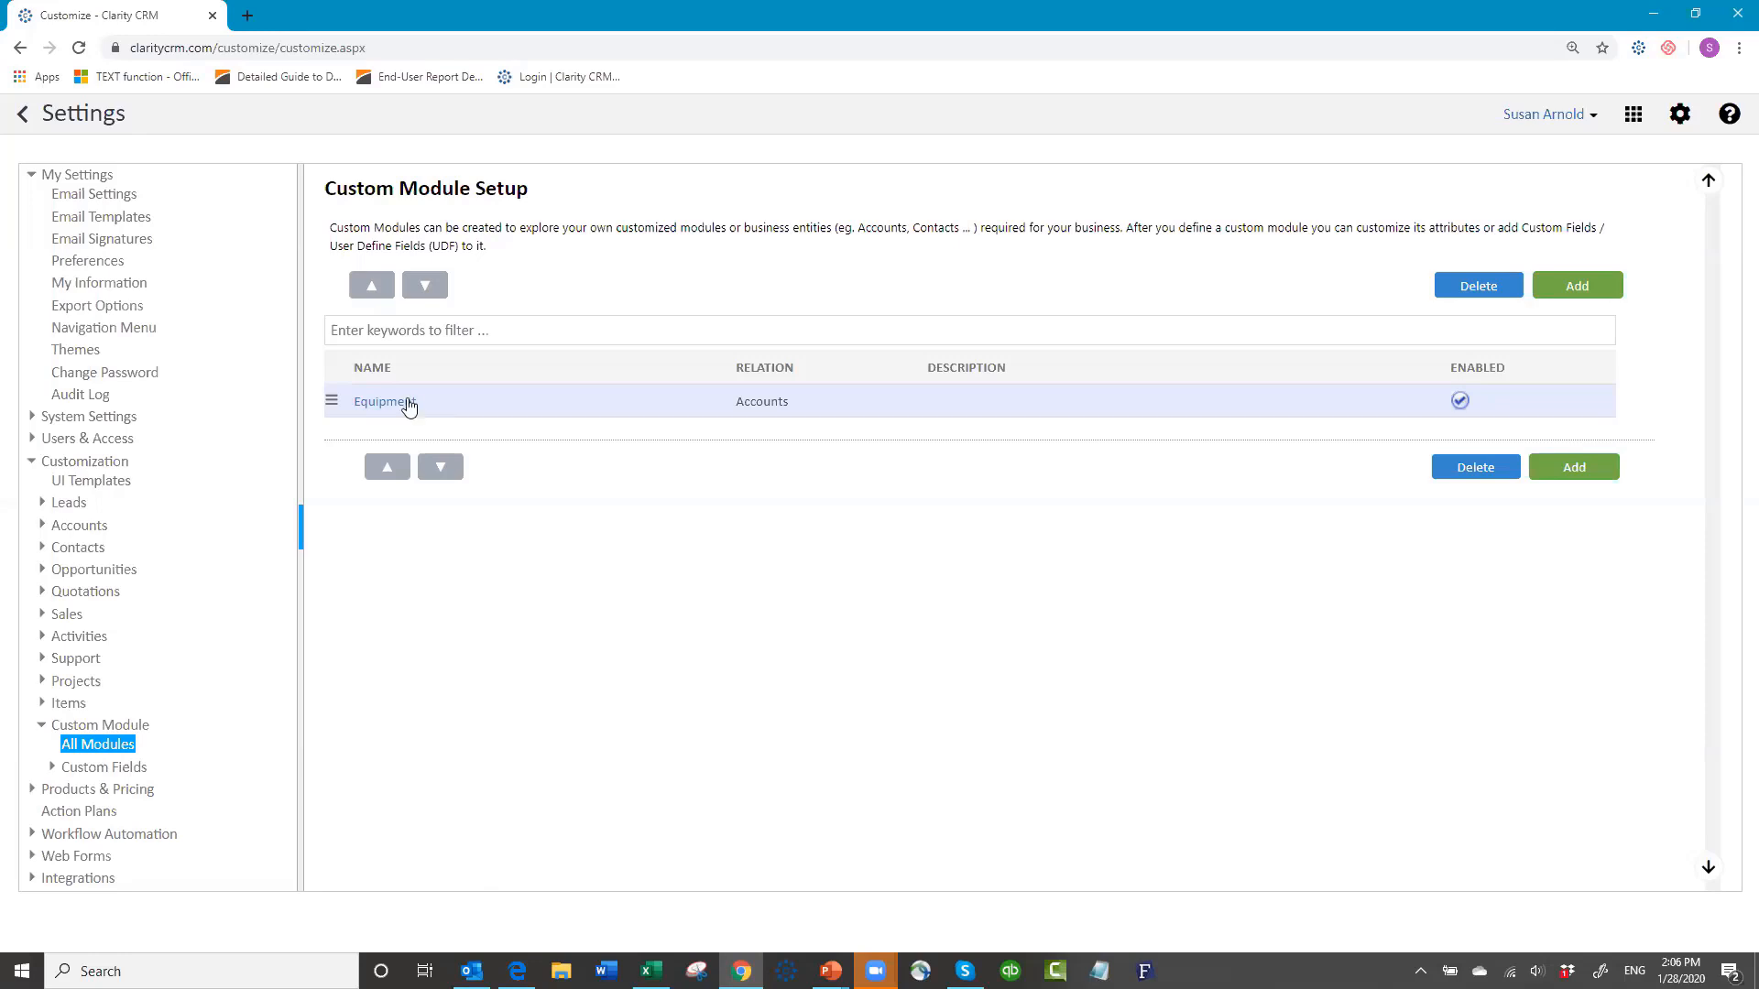
# Step: Add a Product DropDown field to Equipment with values Widget A, Widget B, Widget C and Widget D
pyautogui.click(89, 774)
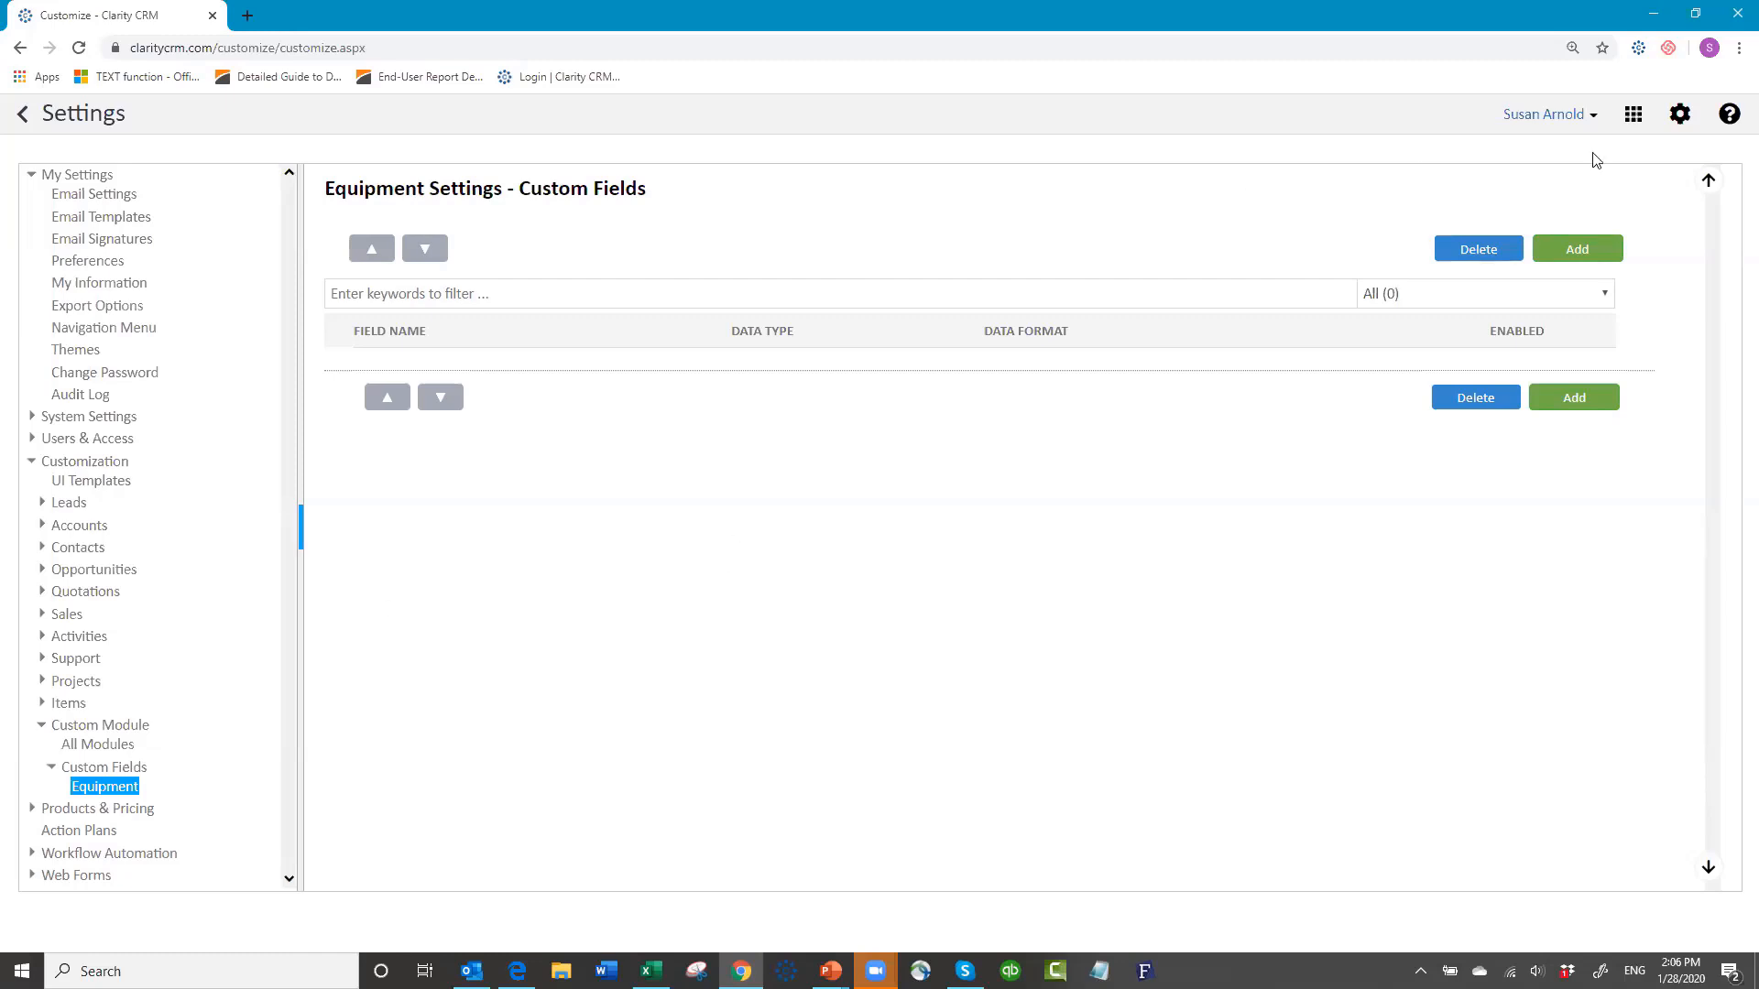
pyautogui.click(1576, 251)
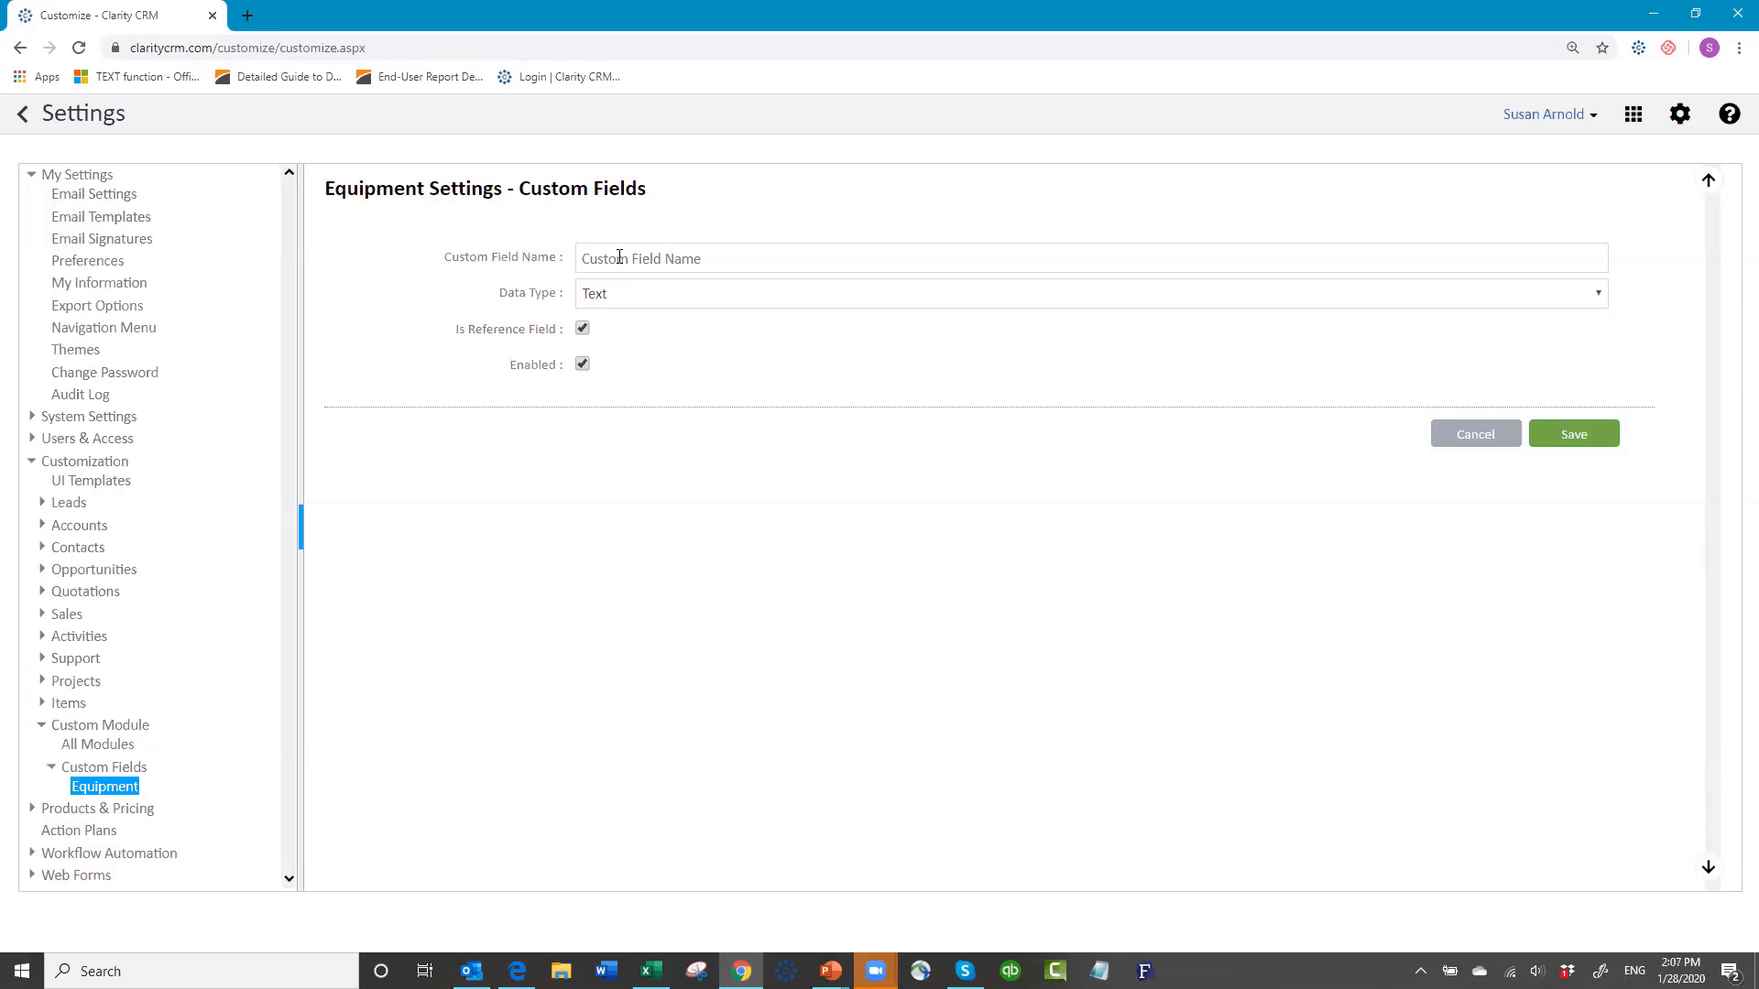
pyautogui.click(636, 260)
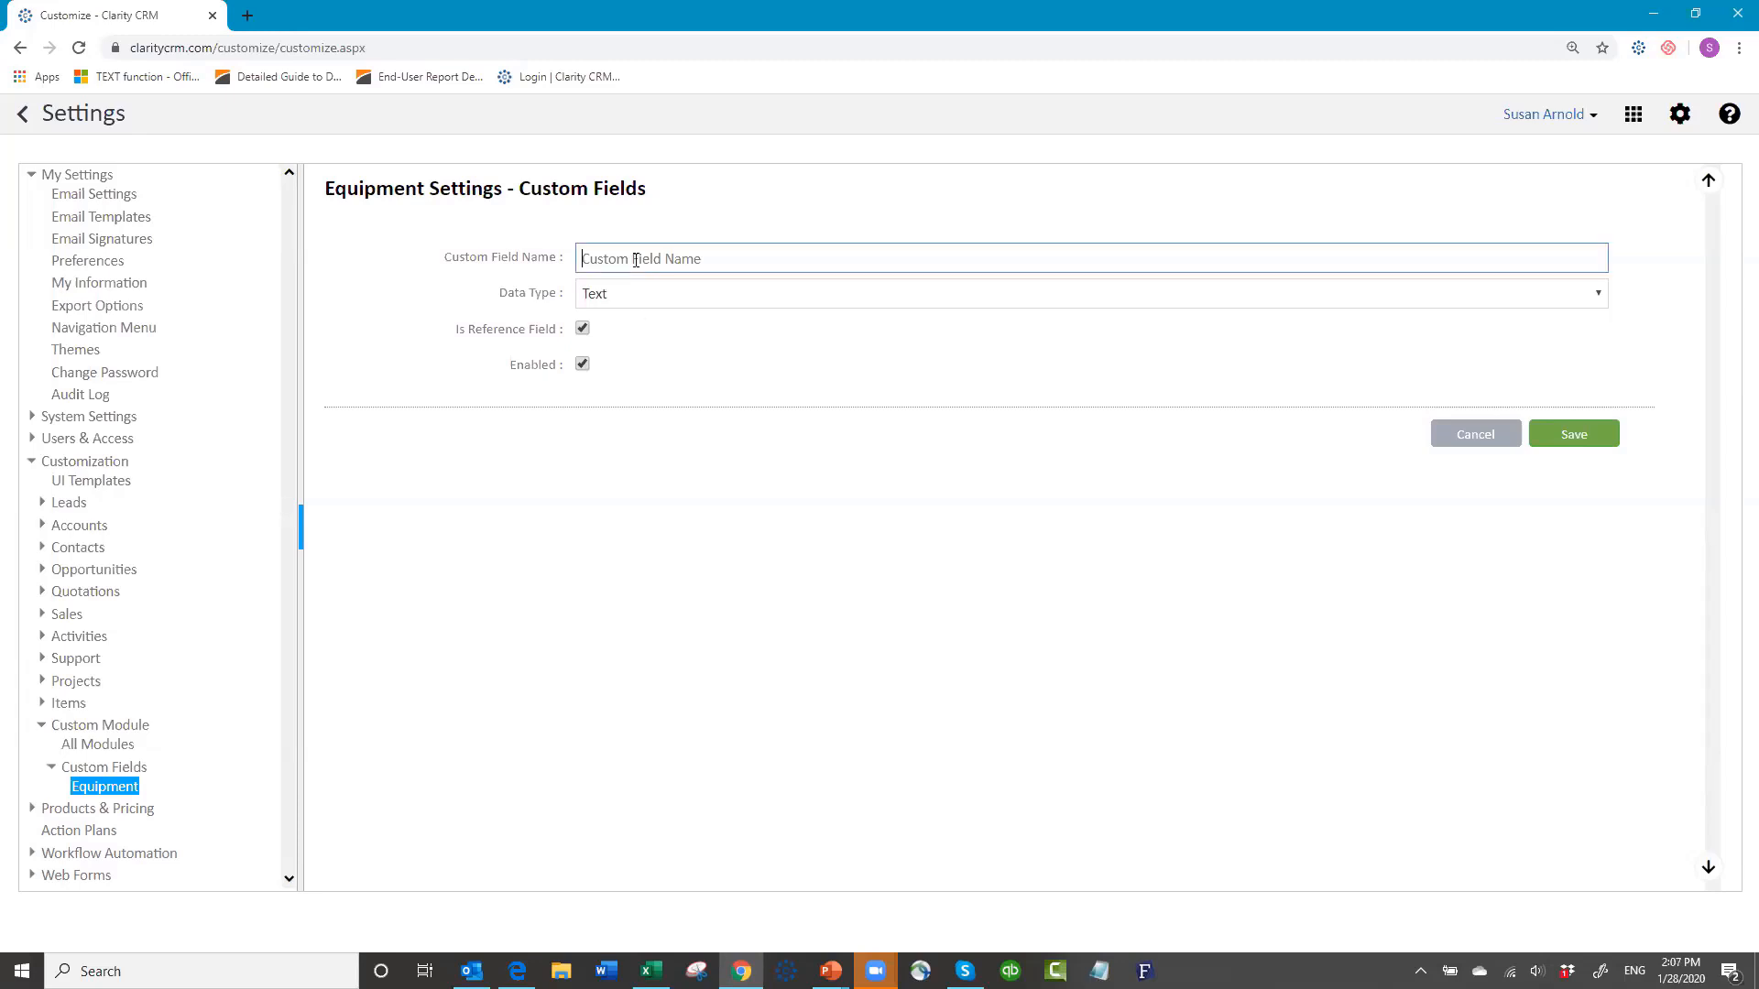
pyautogui.write('Product')
pyautogui.click(665, 293)
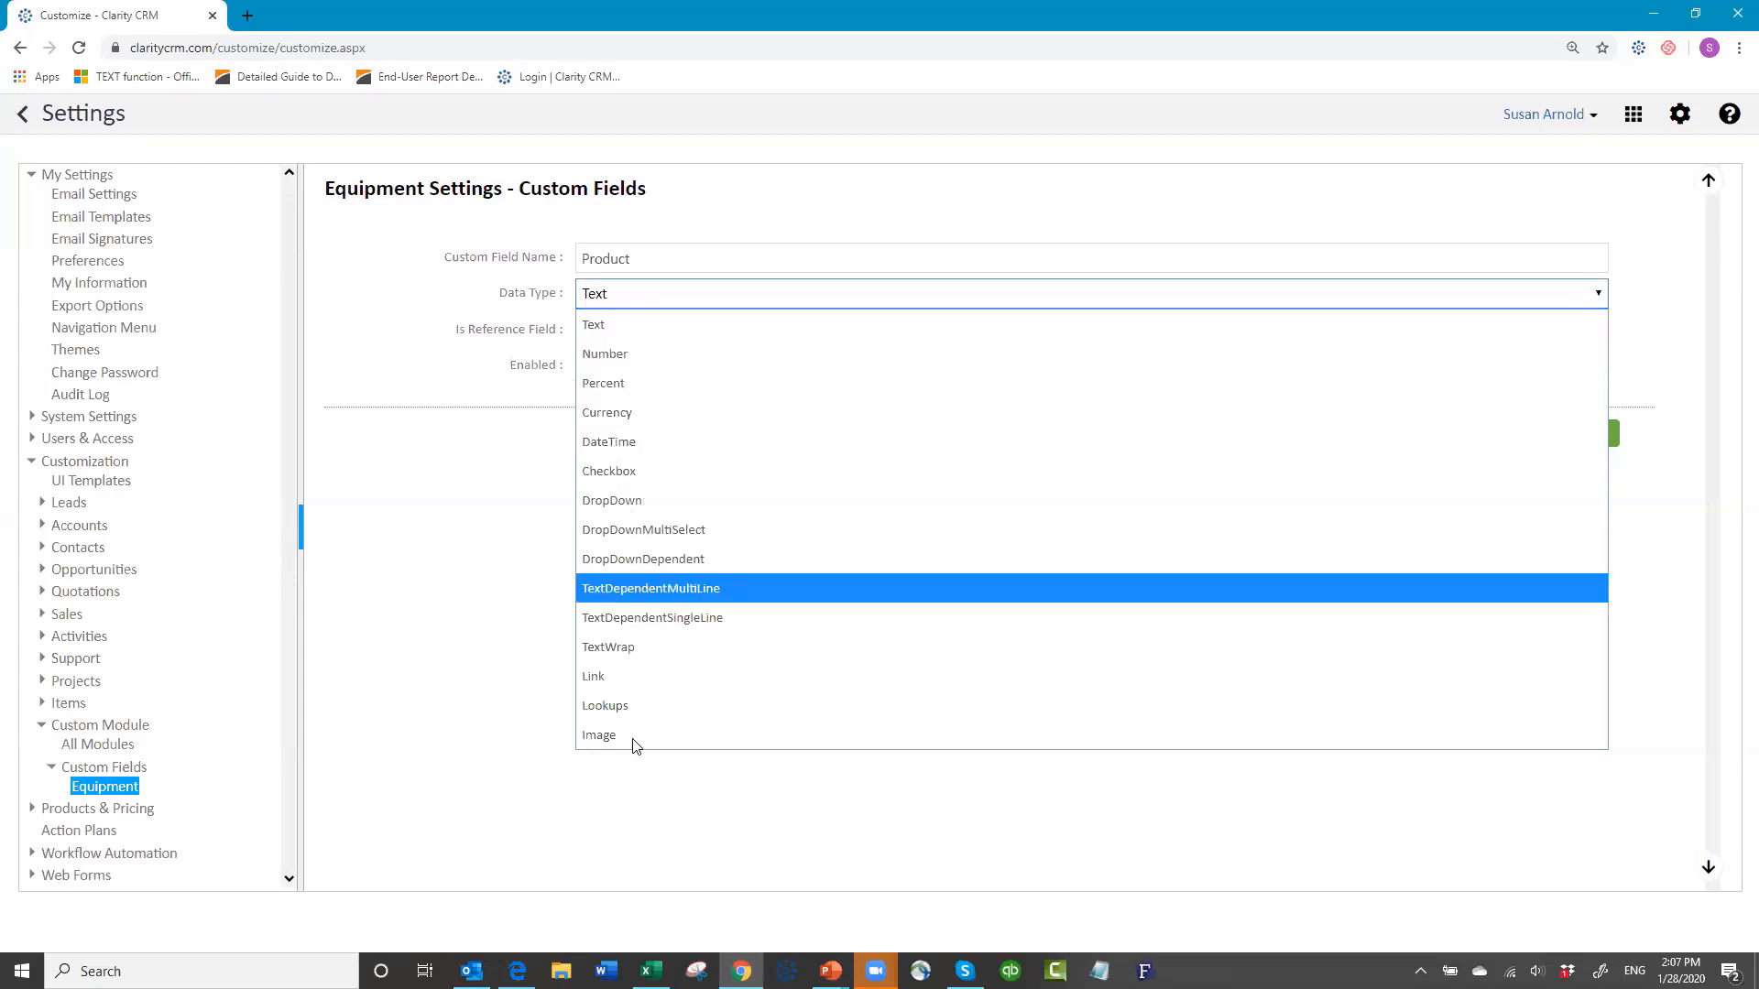
pyautogui.click(606, 501)
pyautogui.click(634, 335)
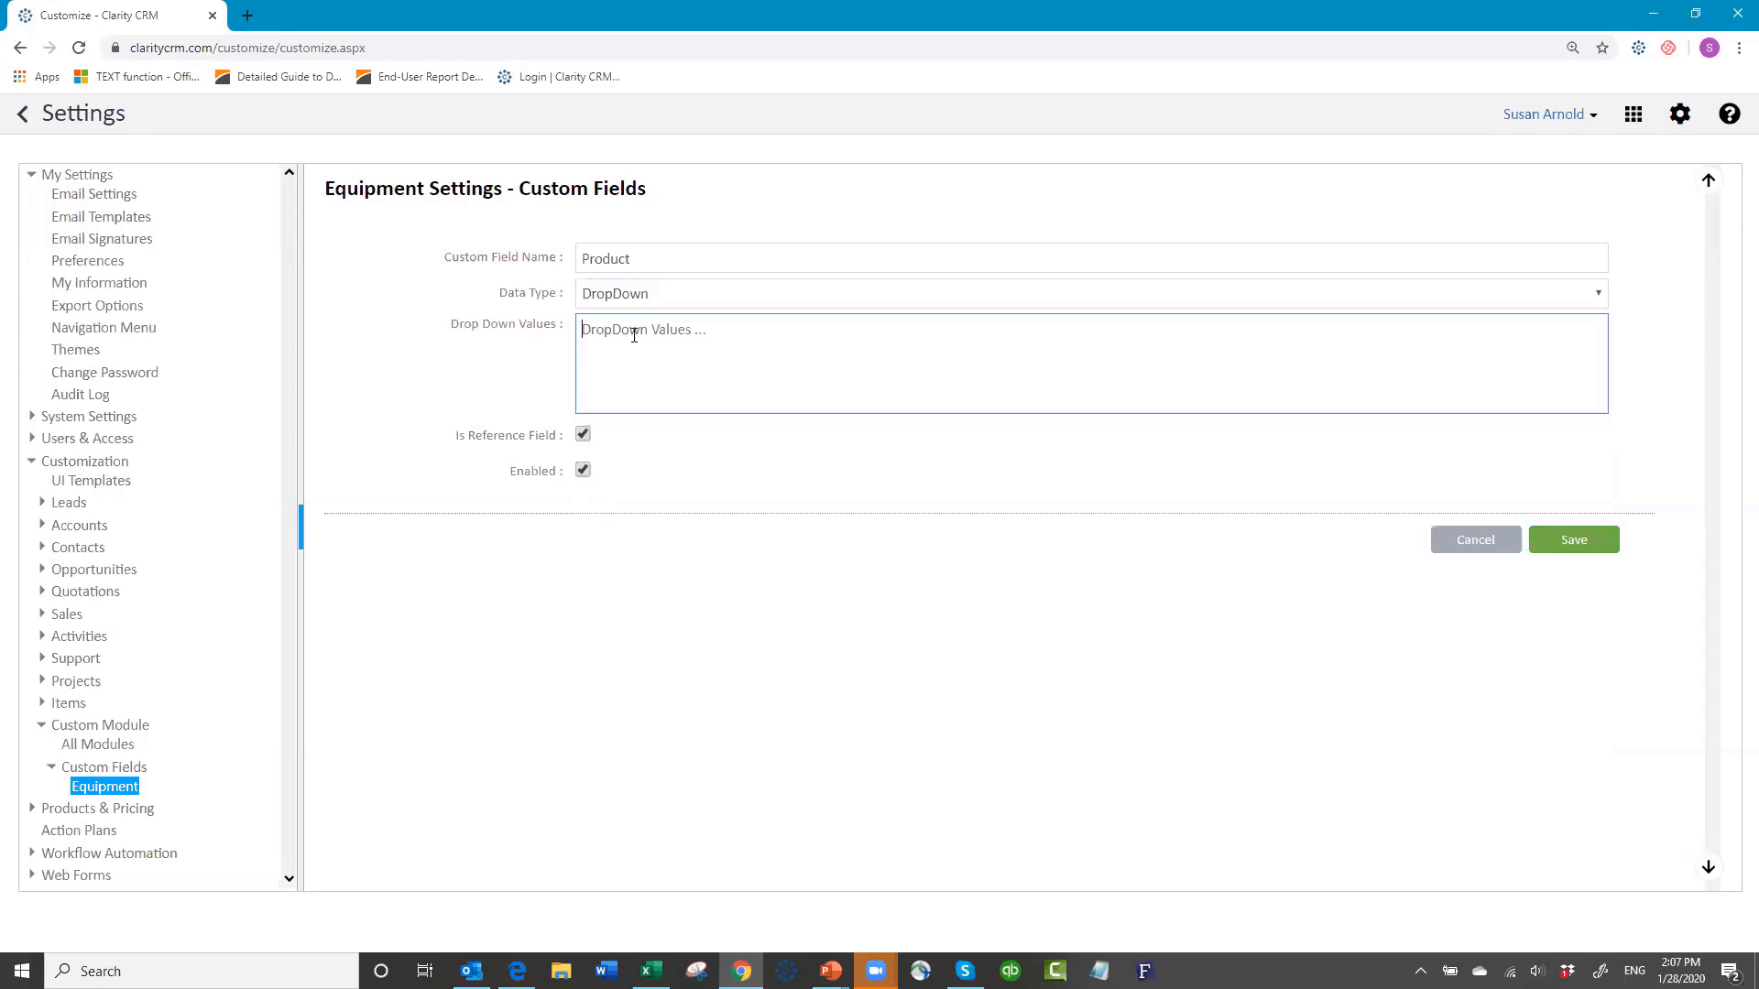
pyautogui.write('Widget A')
pyautogui.press('Return')
pyautogui.write('Widget B W')
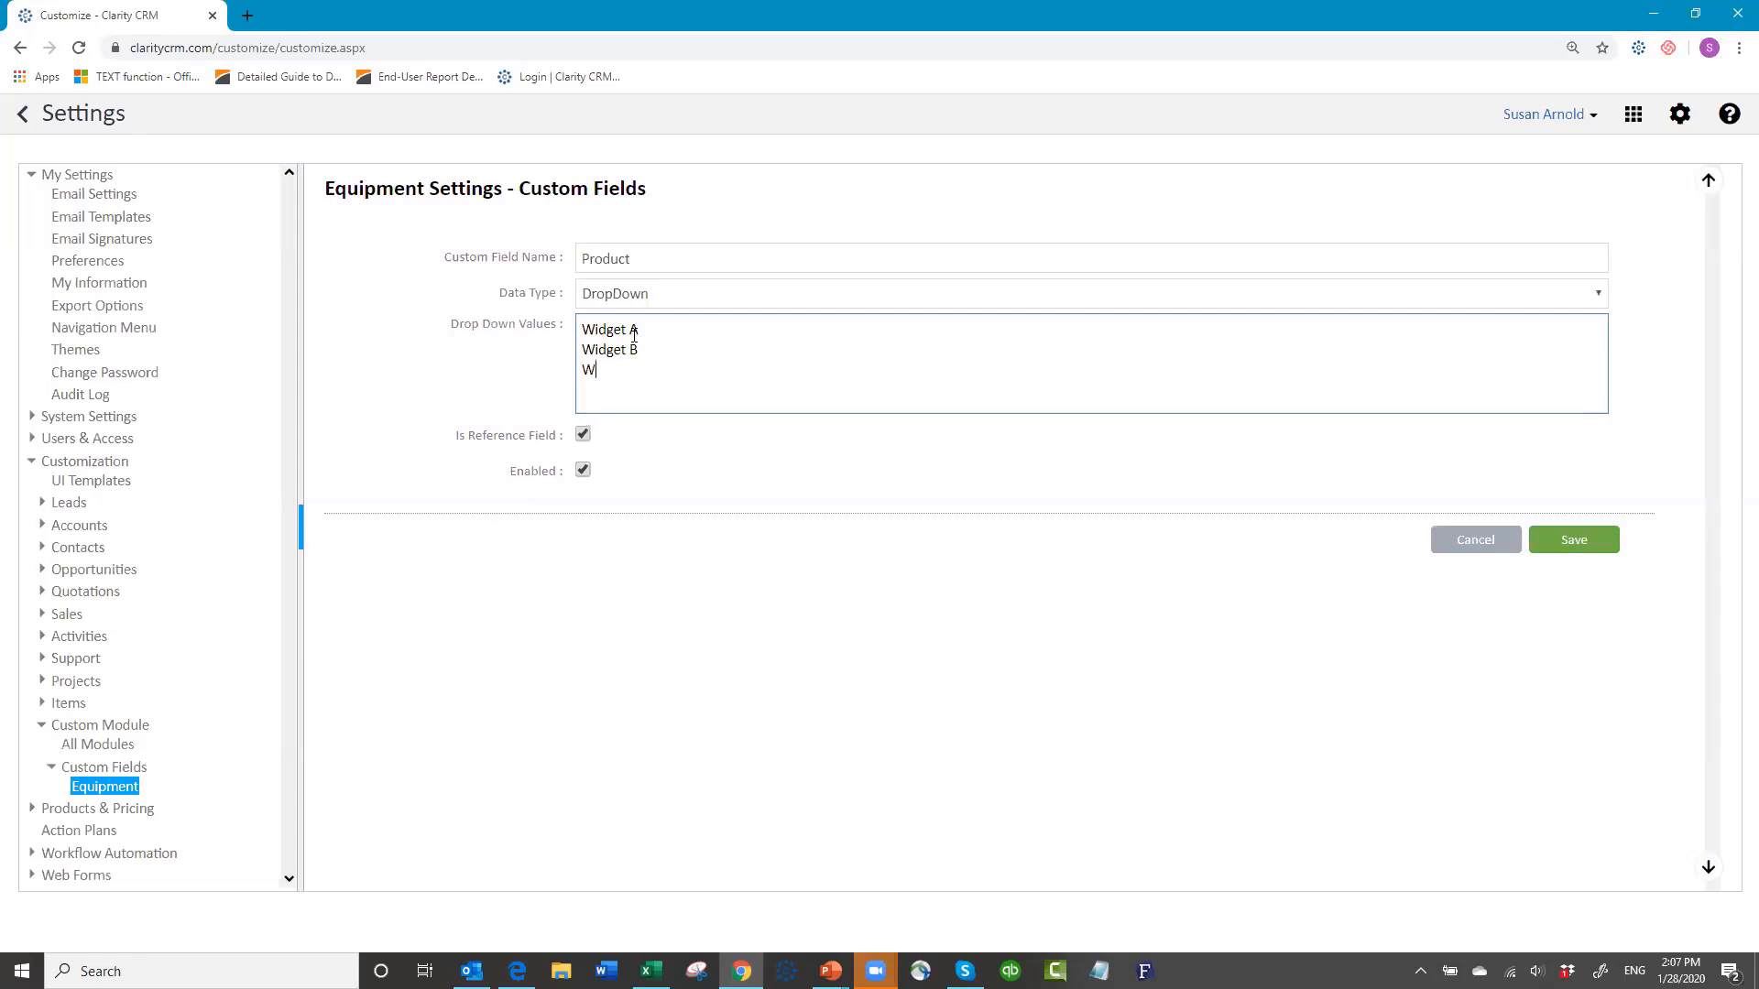
pyautogui.write('idget C ')
pyautogui.write('Widget')
pyautogui.write(' D')
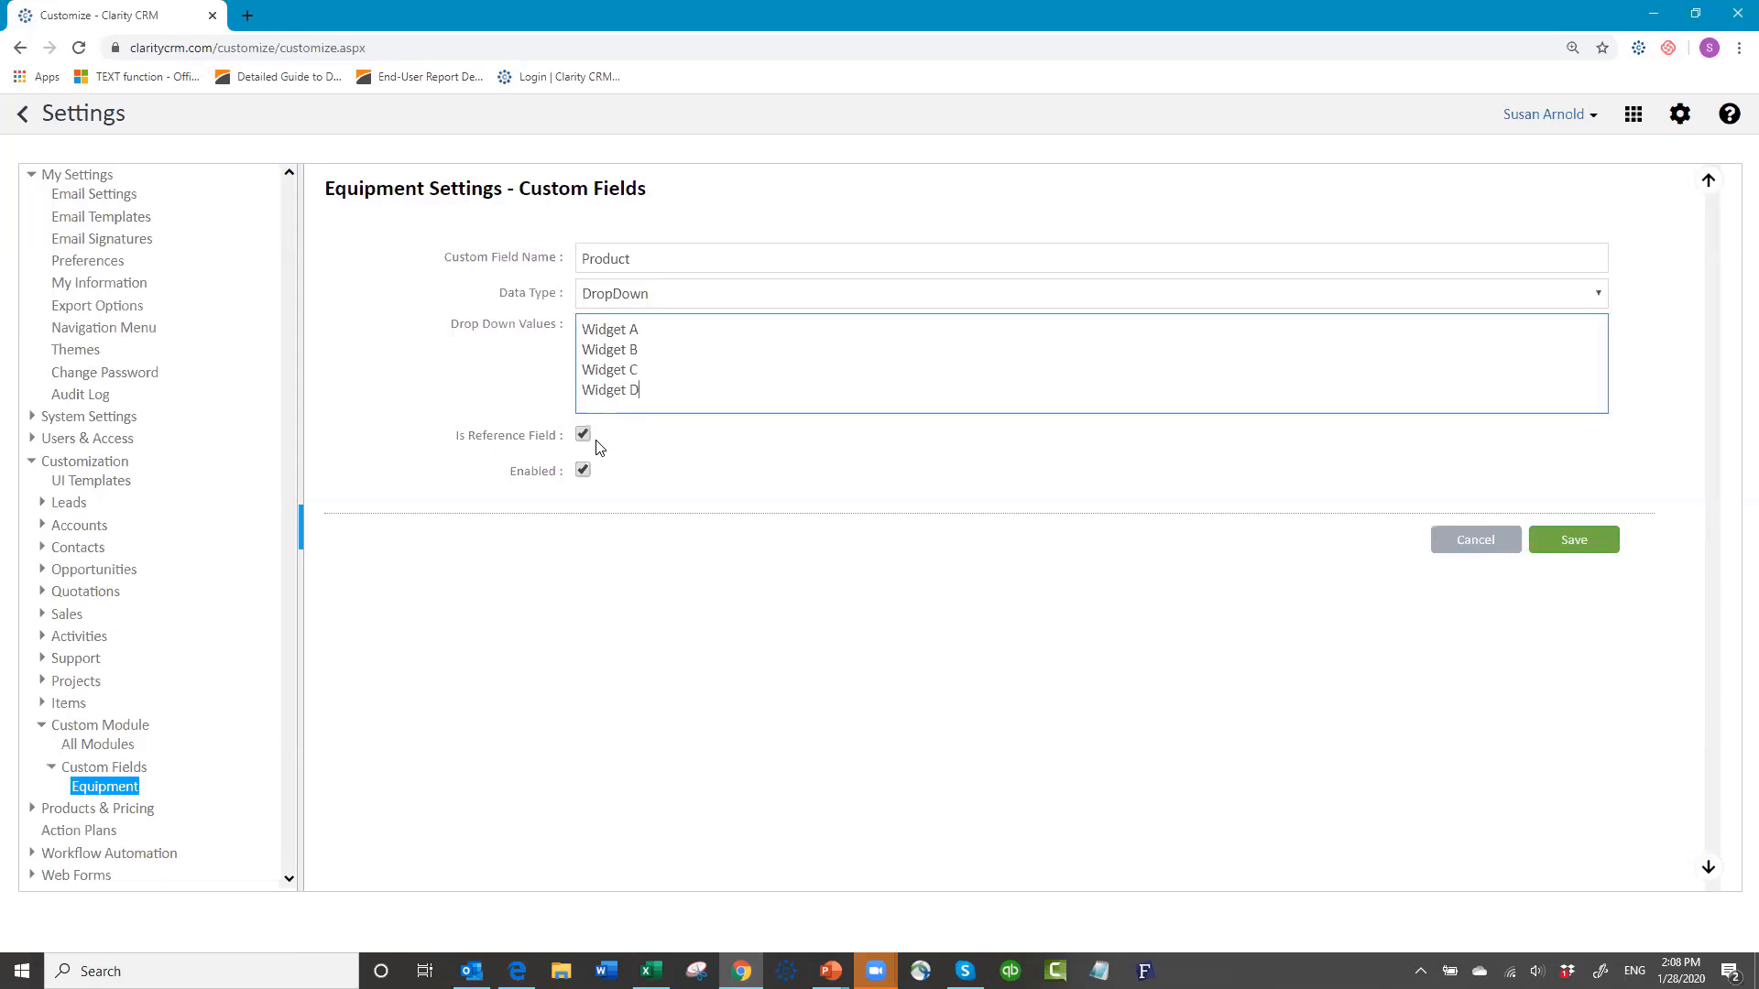
pyautogui.click(1584, 545)
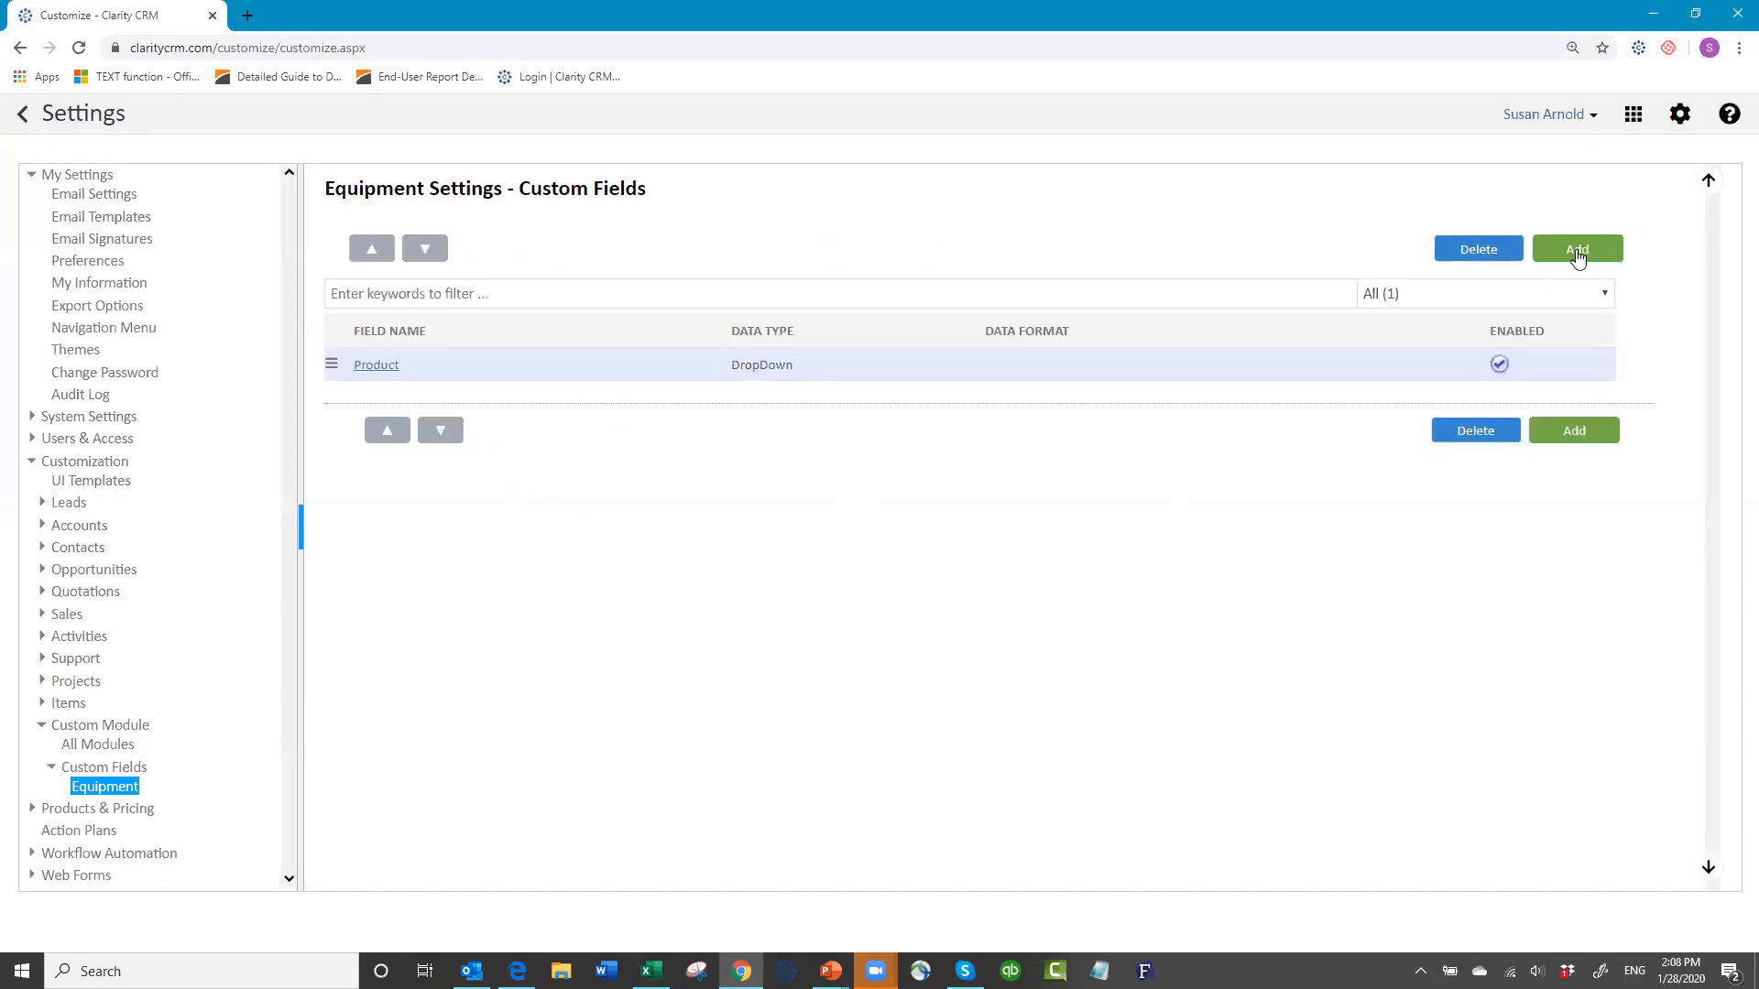
# Step: Add a Text custom field named 'Serial Number' to Equipment and save it
pyautogui.click(1578, 251)
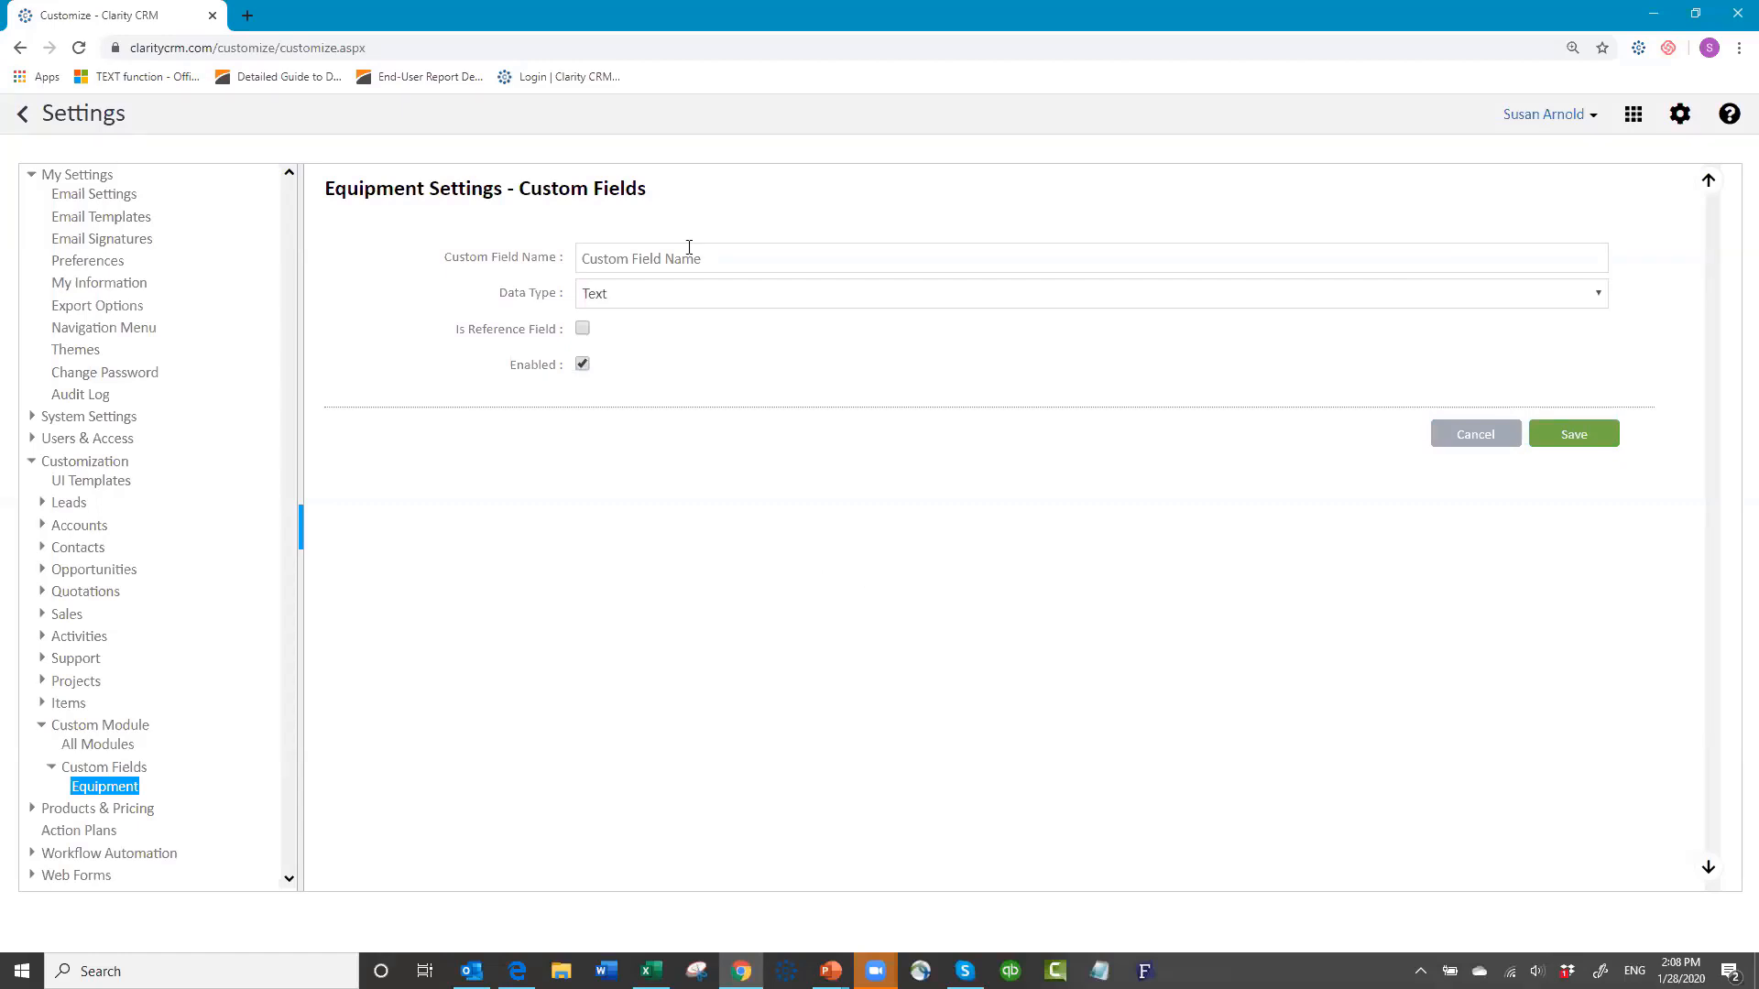
pyautogui.click(671, 251)
pyautogui.write('Se')
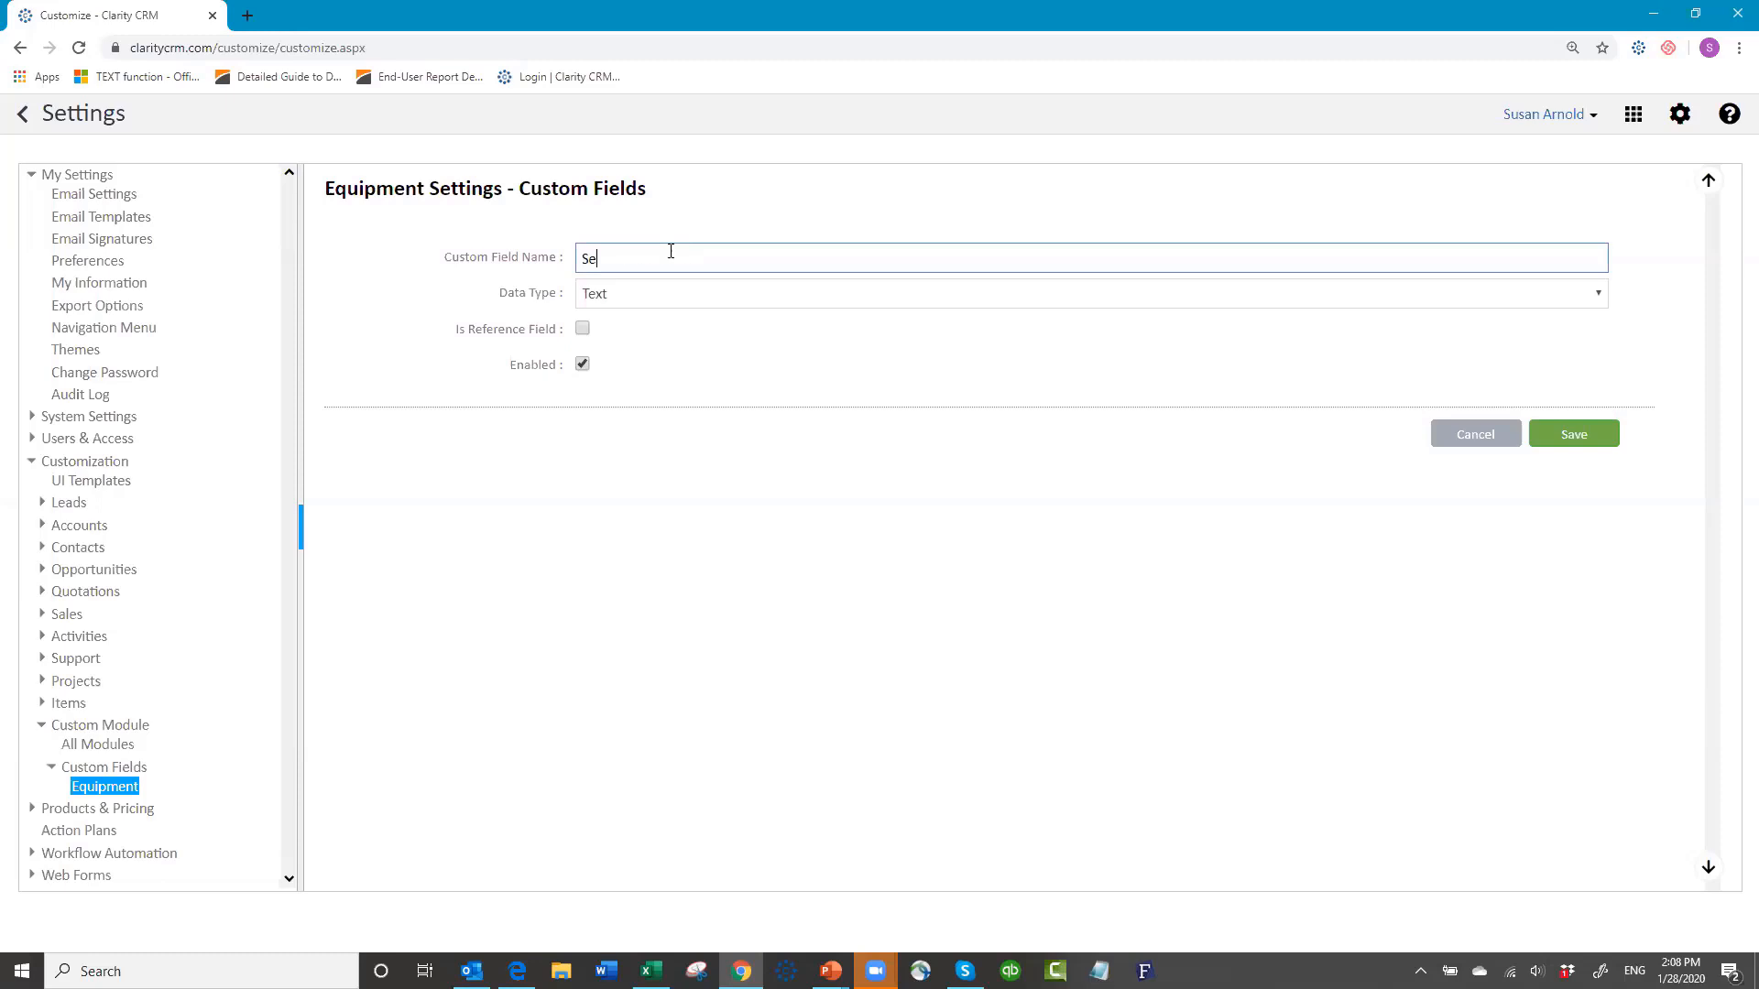
pyautogui.write('rial Numer')
pyautogui.write('ber')
pyautogui.click(1577, 436)
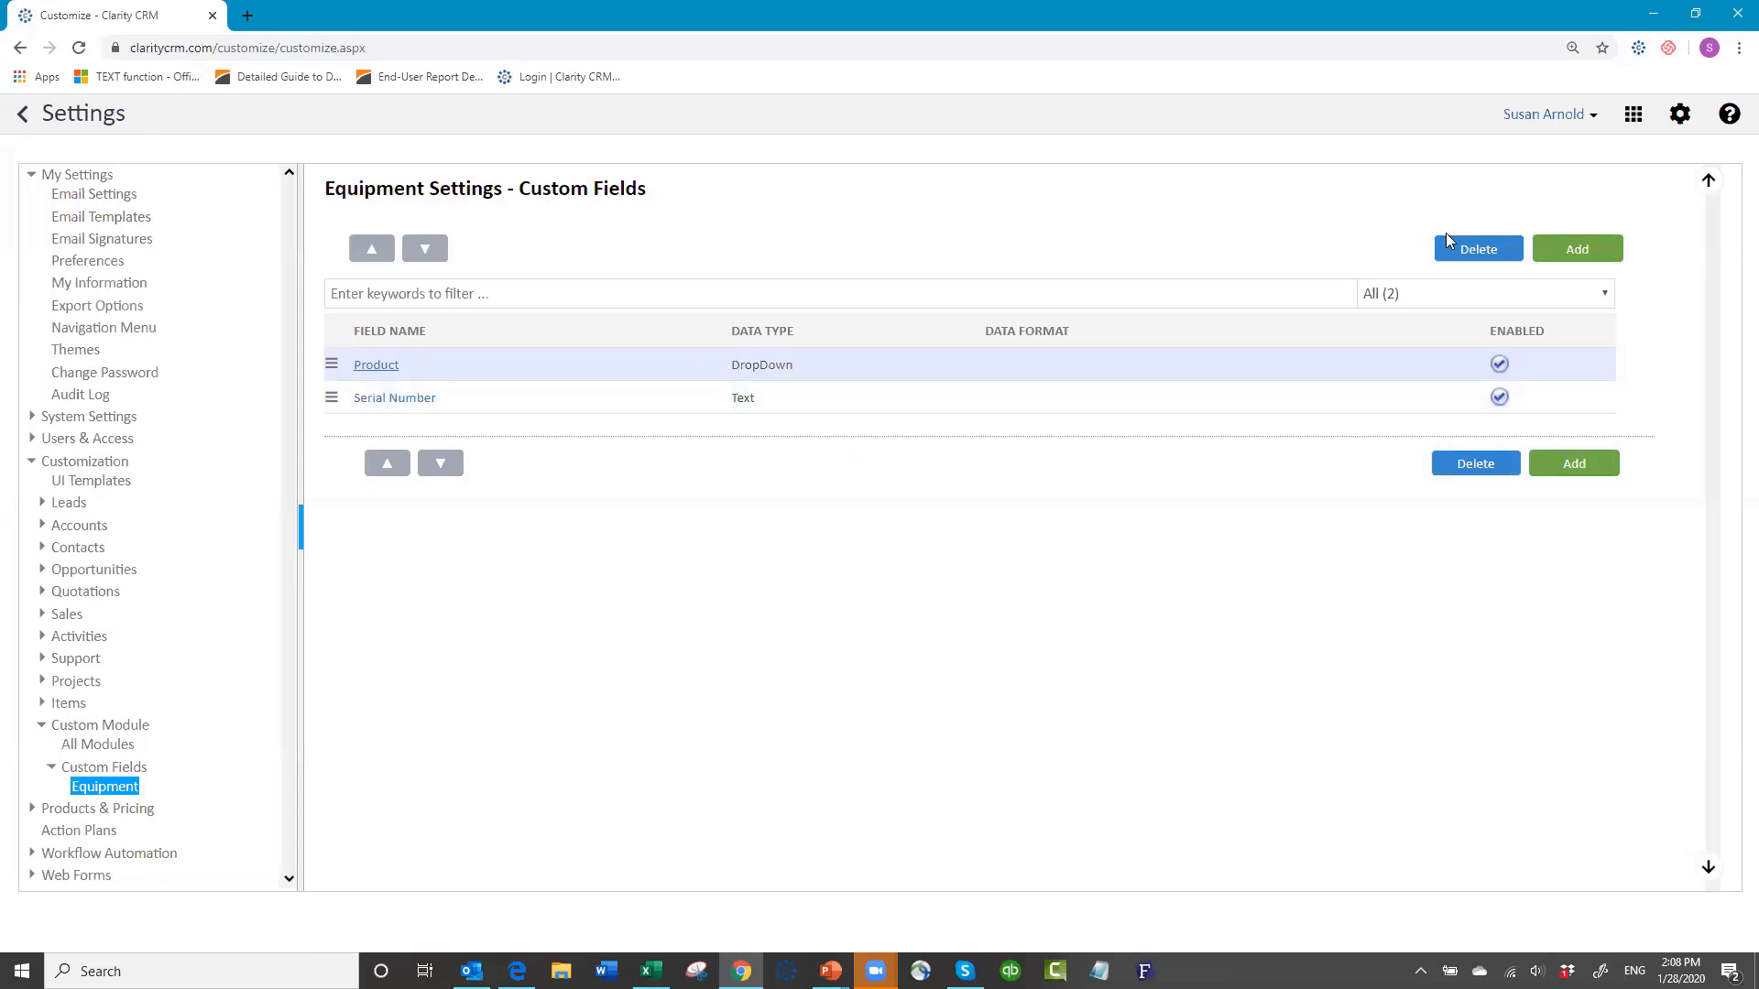
# Step: Start a new 'Model' field of type DropDownDependent with Product as its parent field
pyautogui.click(1577, 255)
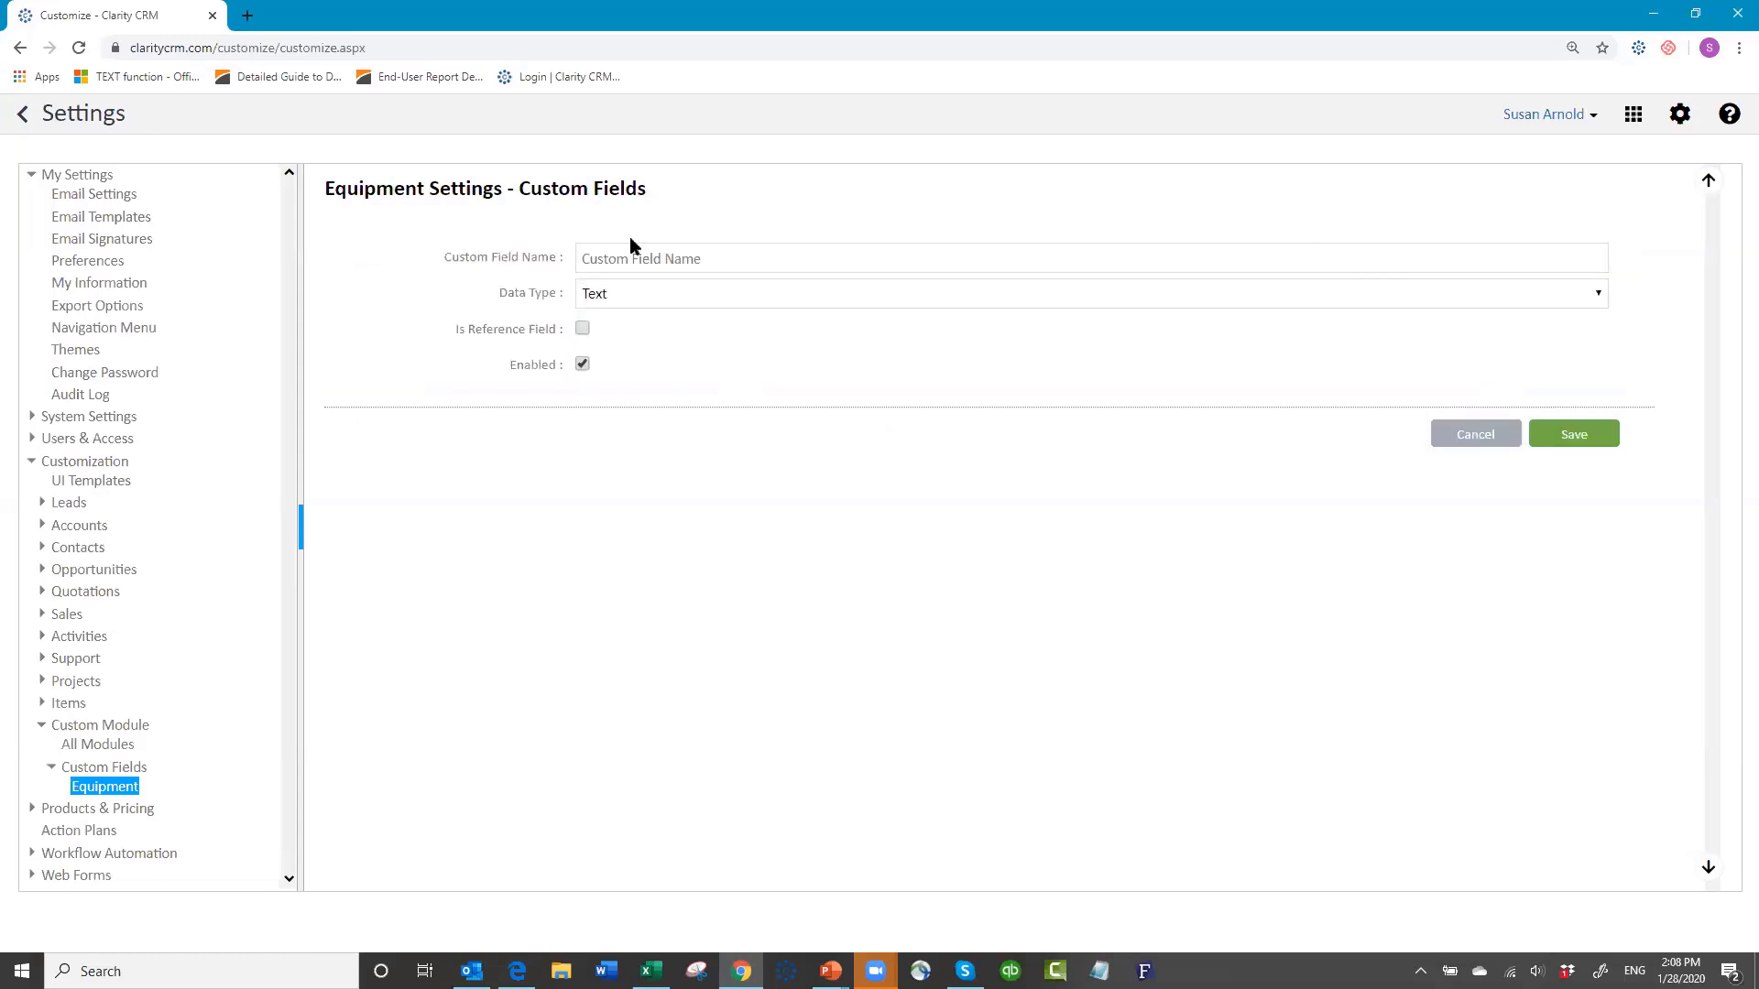
pyautogui.click(619, 260)
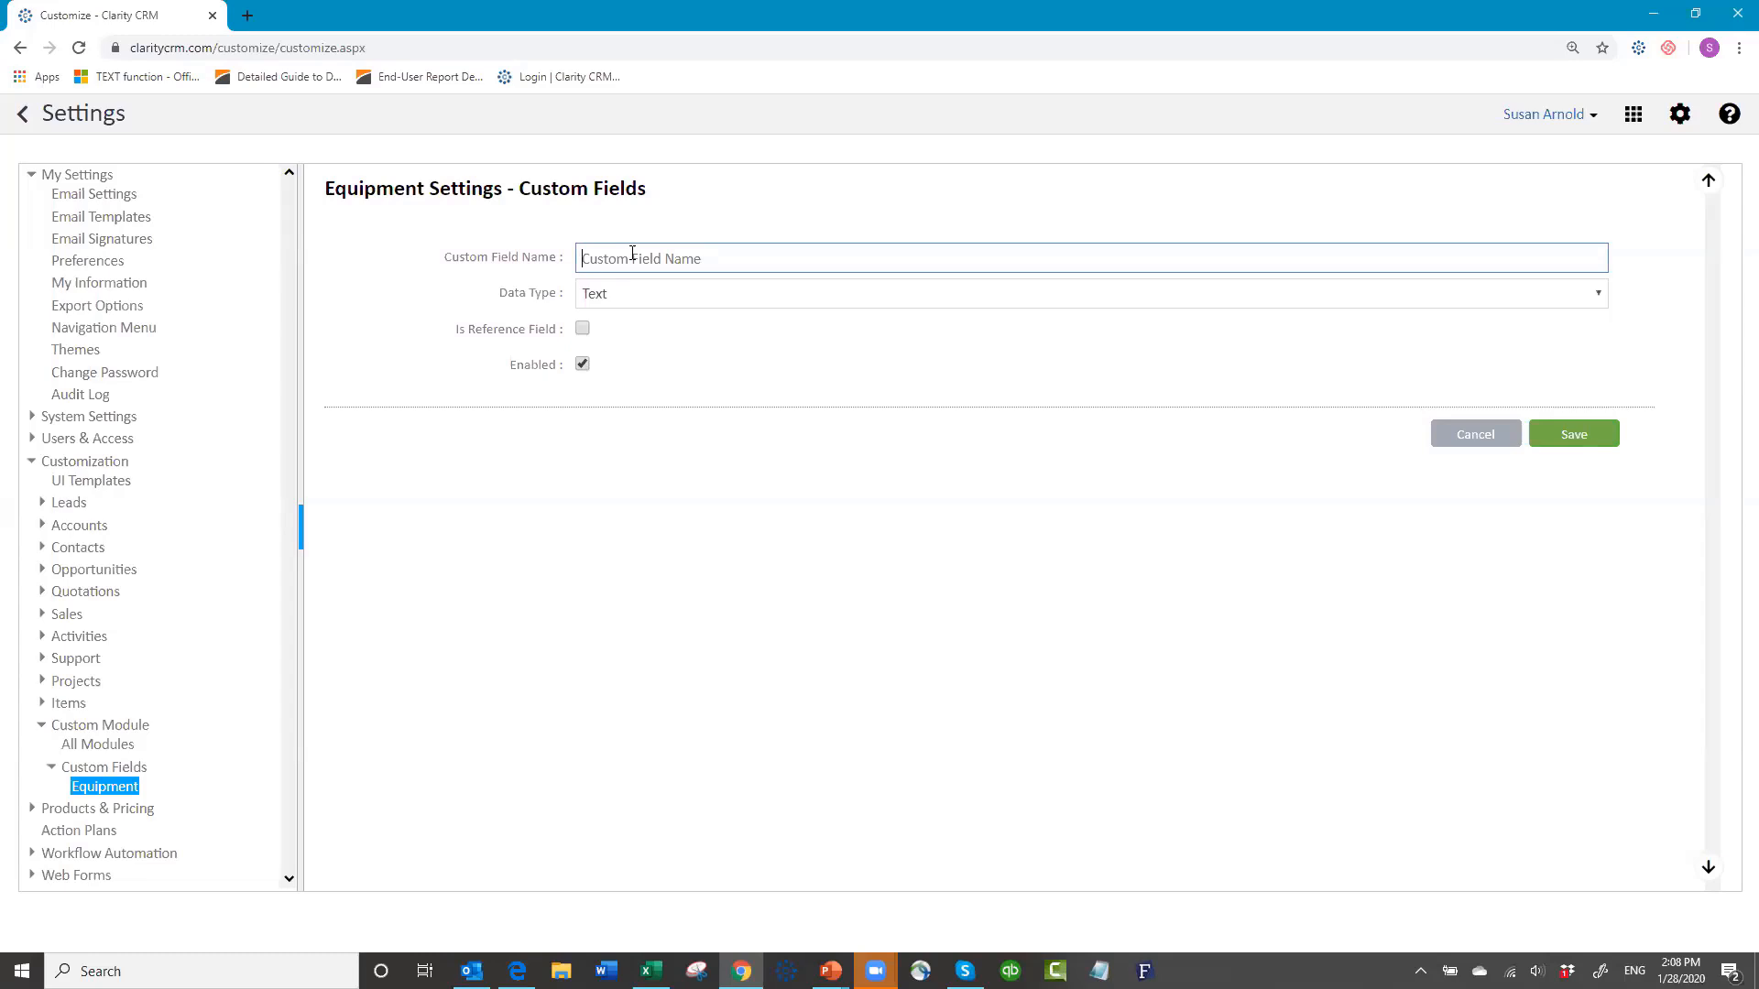
pyautogui.write('Model')
pyautogui.click(636, 293)
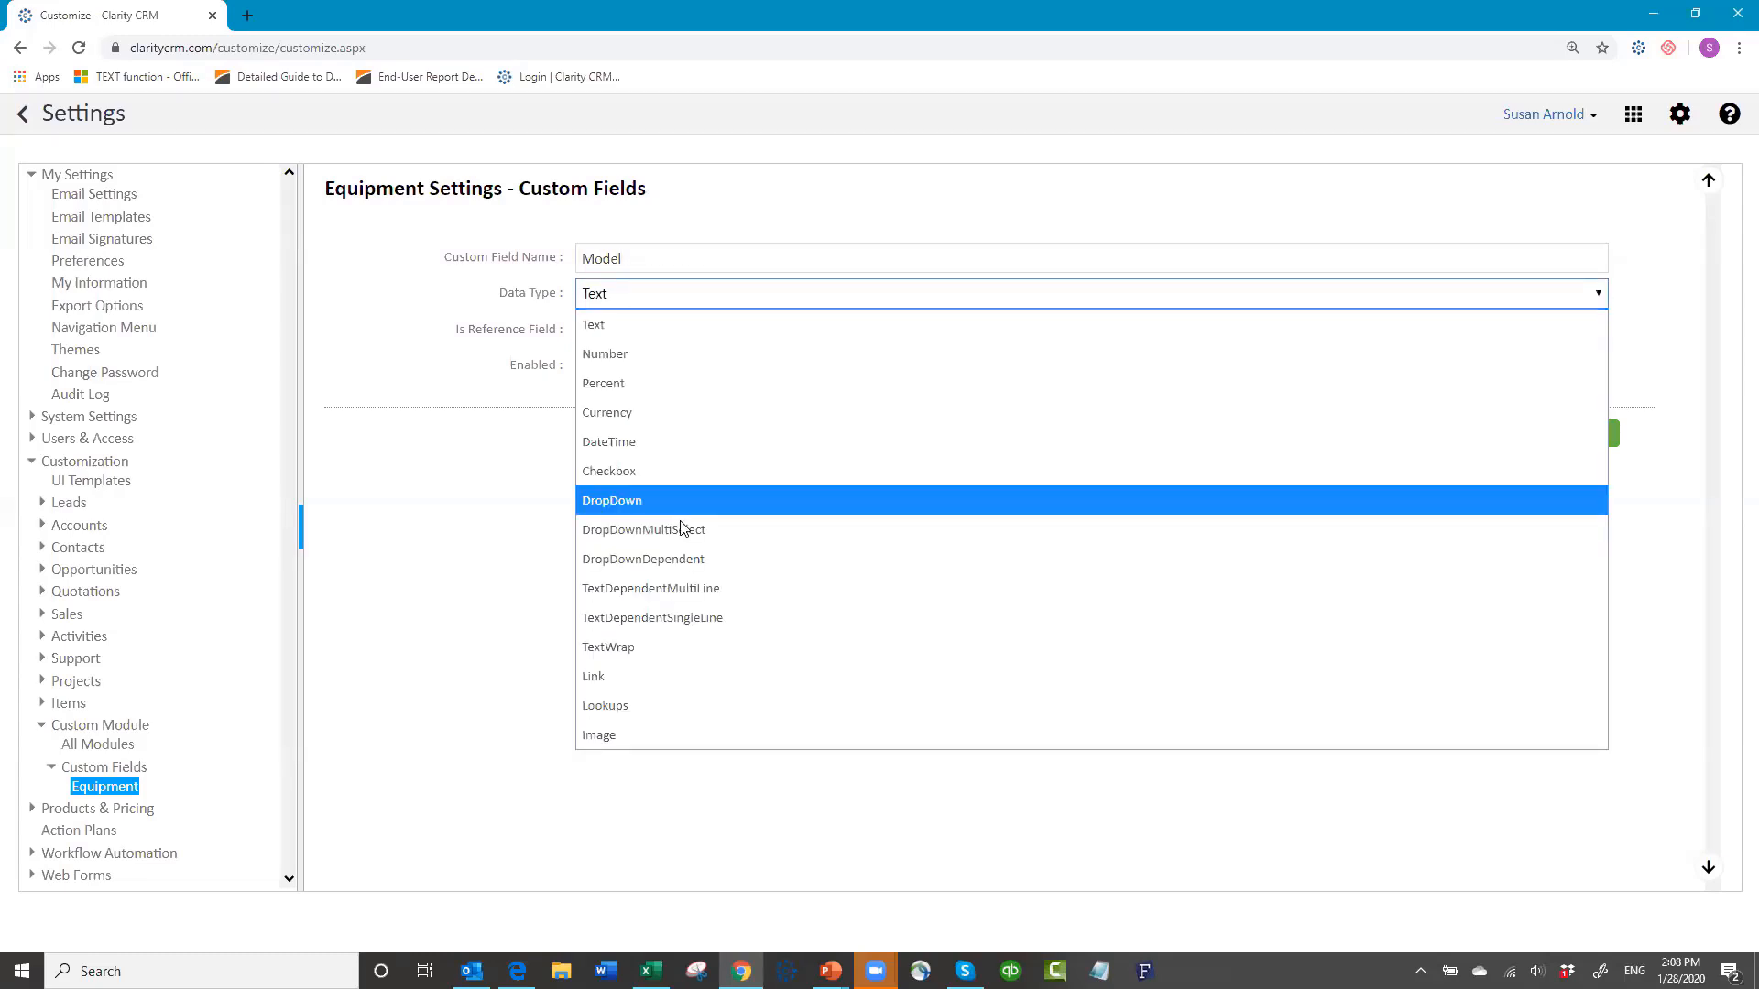
pyautogui.click(684, 562)
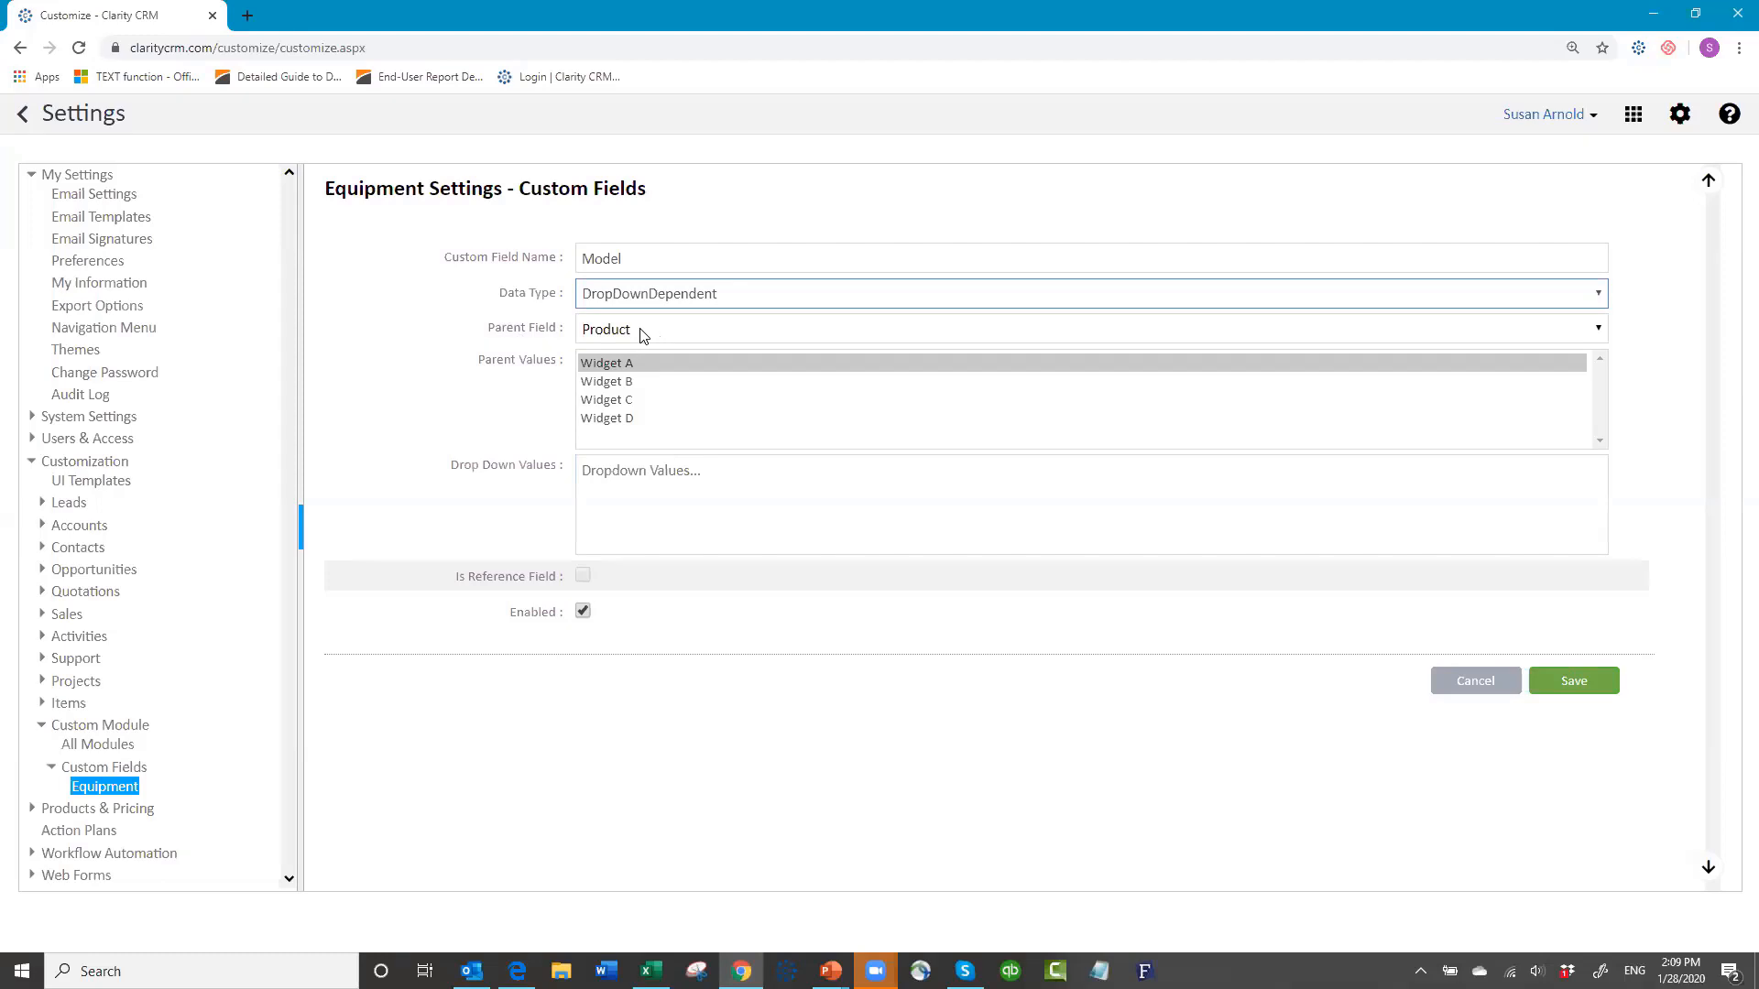
pyautogui.click(692, 331)
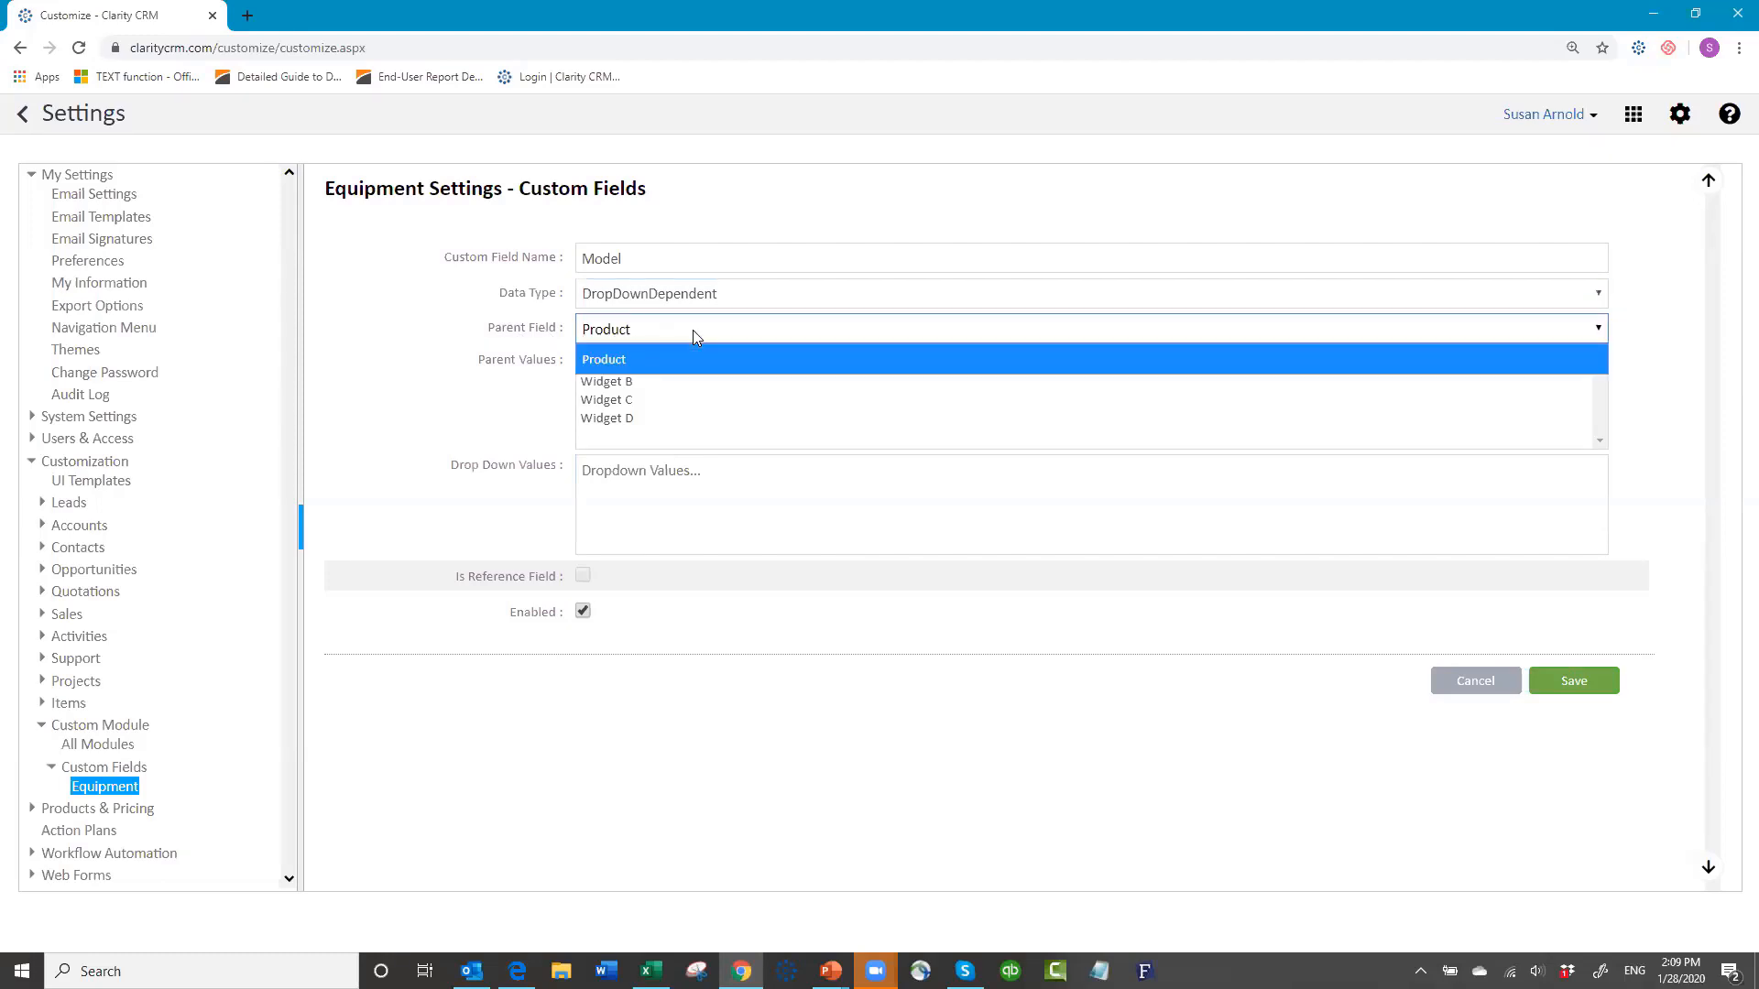
pyautogui.click(645, 335)
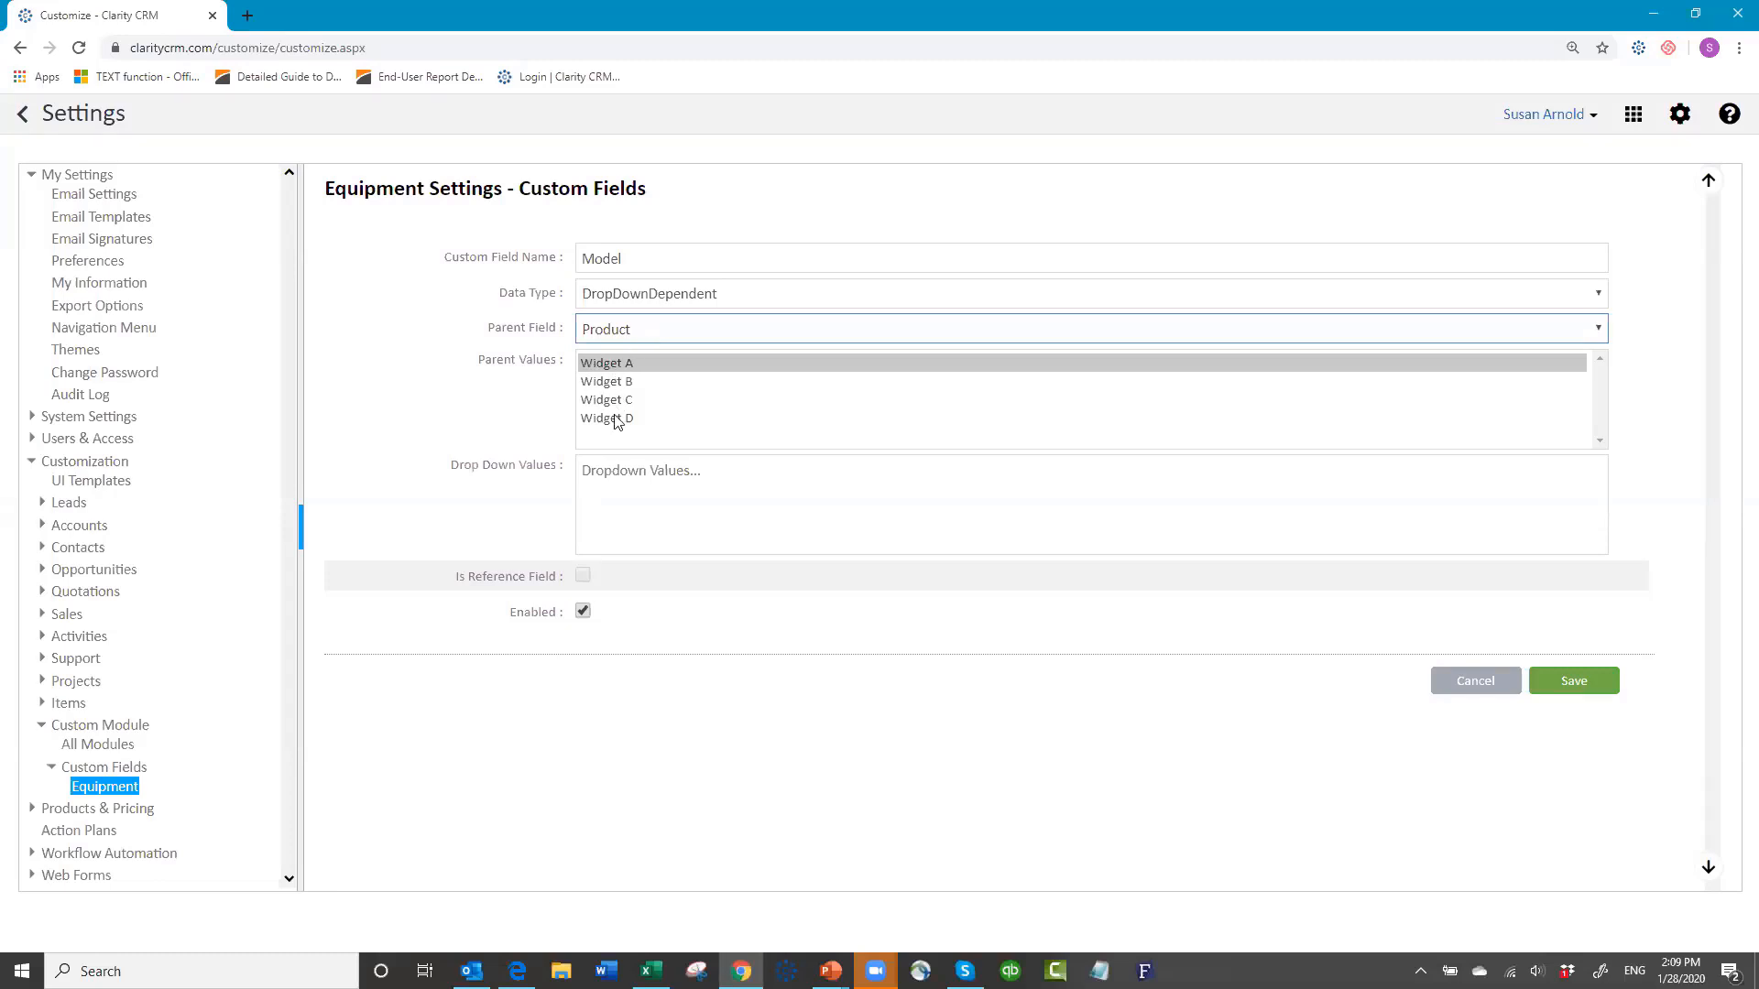
# Step: Under Widget A, enter models WA-1101, WA-2202, WA-3303 and WA-4404, then select them all
pyautogui.click(609, 367)
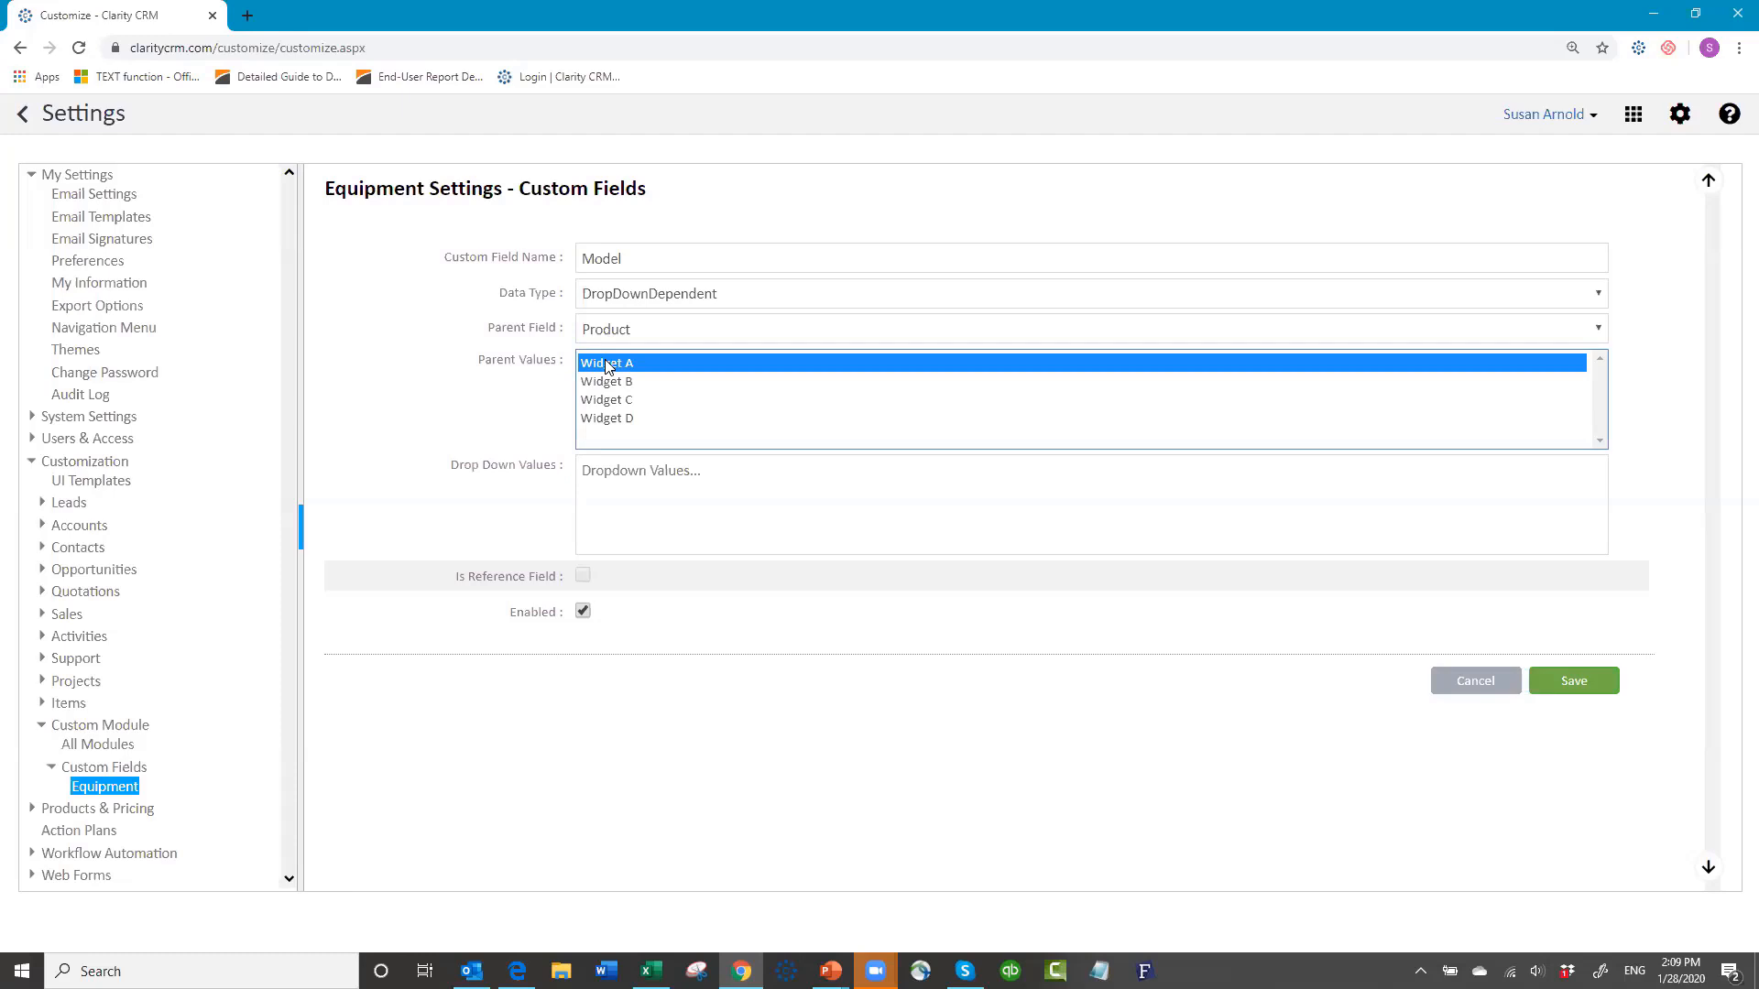
pyautogui.click(605, 475)
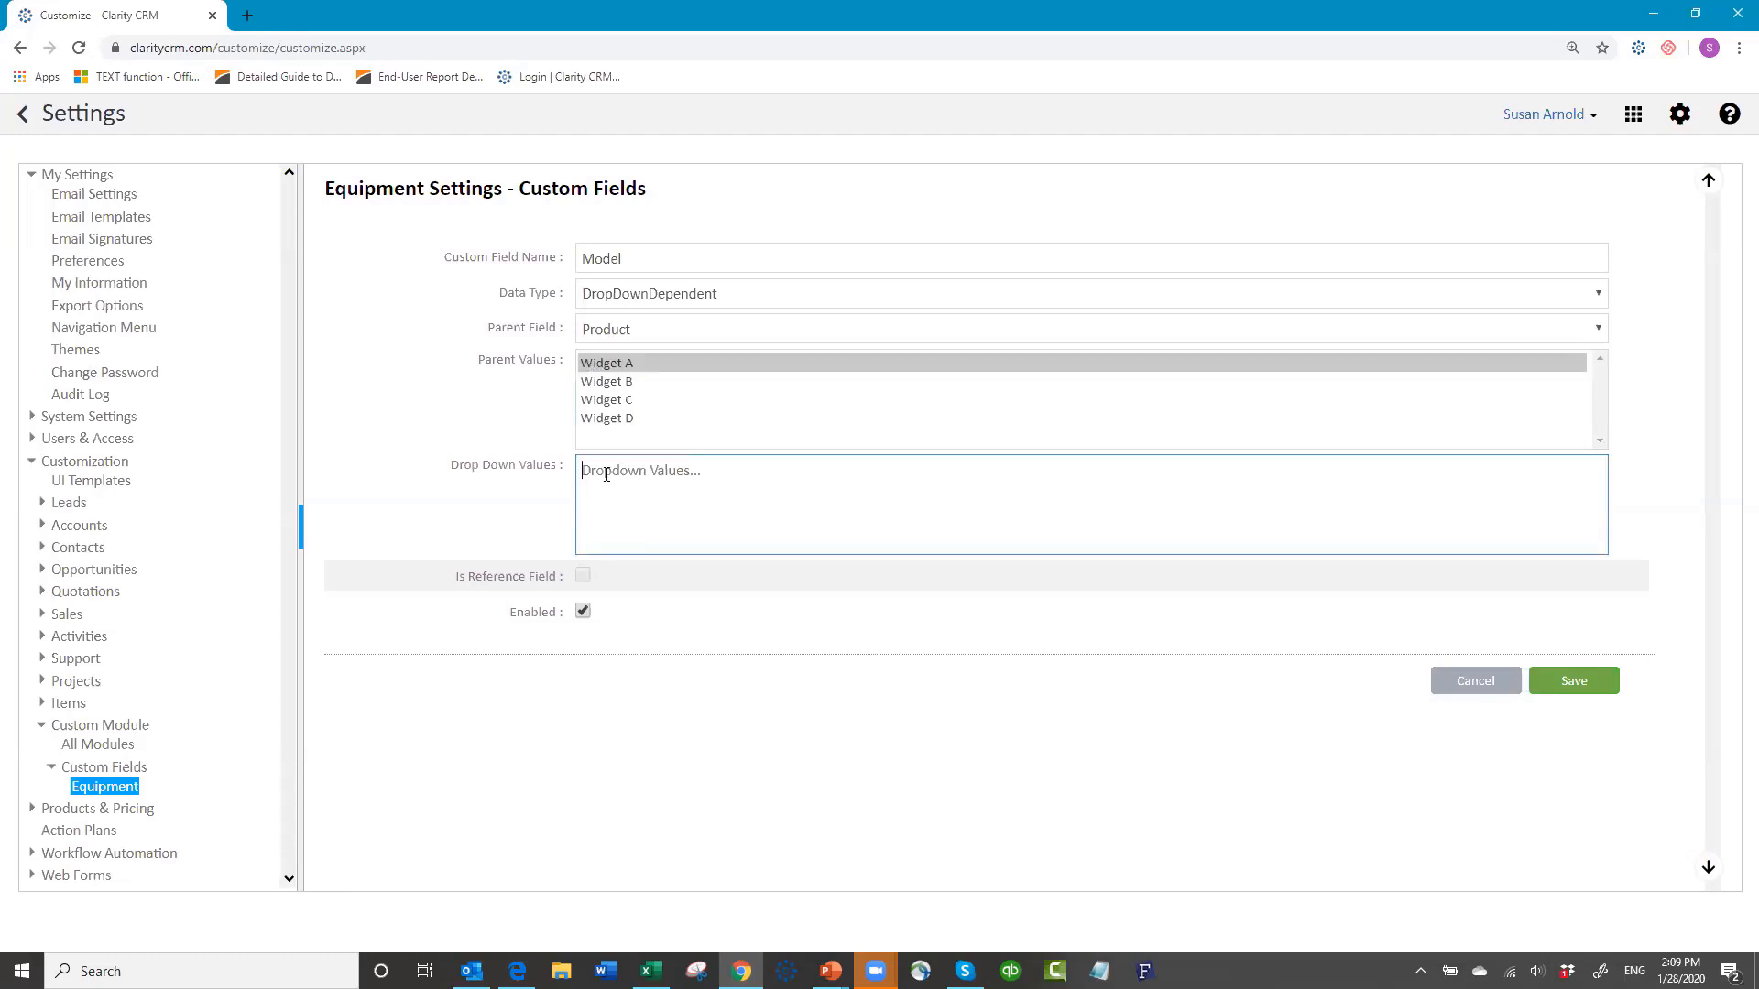
pyautogui.write('WA')
pyautogui.write('-1101 ')
pyautogui.write('WA-')
pyautogui.write('2202')
pyautogui.press('Return')
pyautogui.write('WA-3303')
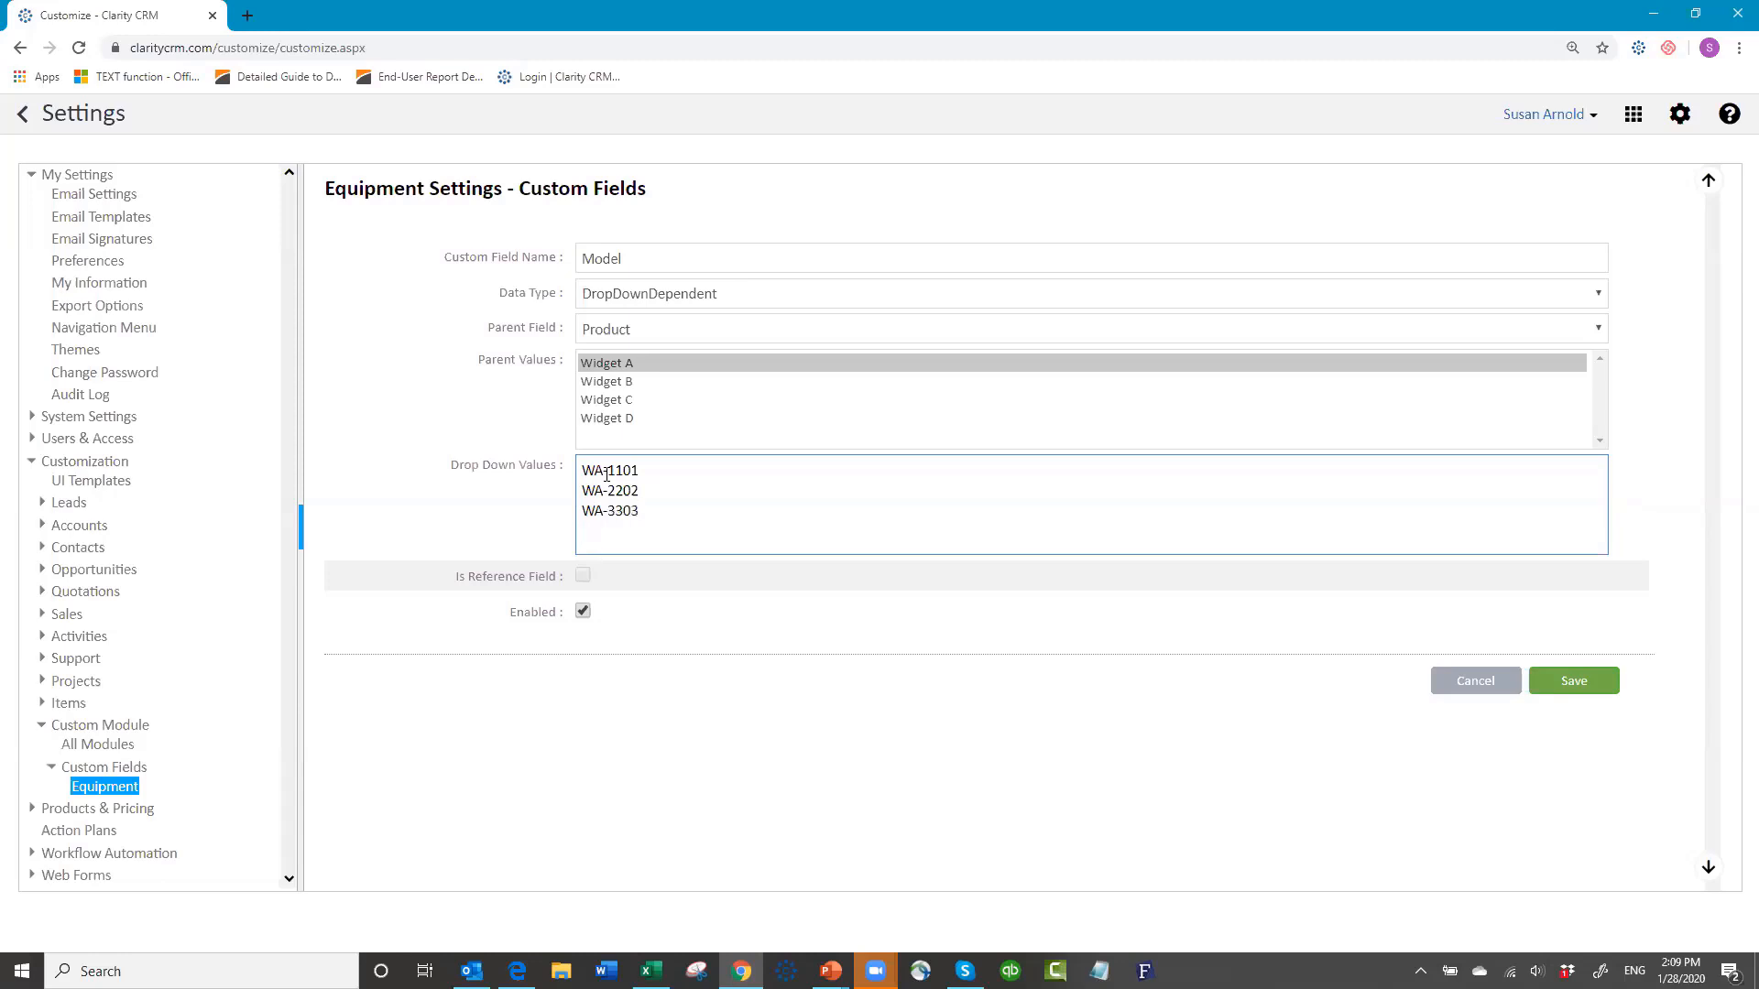
pyautogui.press('Return')
pyautogui.write('WA-4404')
pyautogui.hotkey('ctrl', 'a')
pyautogui.hotkey('ctrl', 'c')
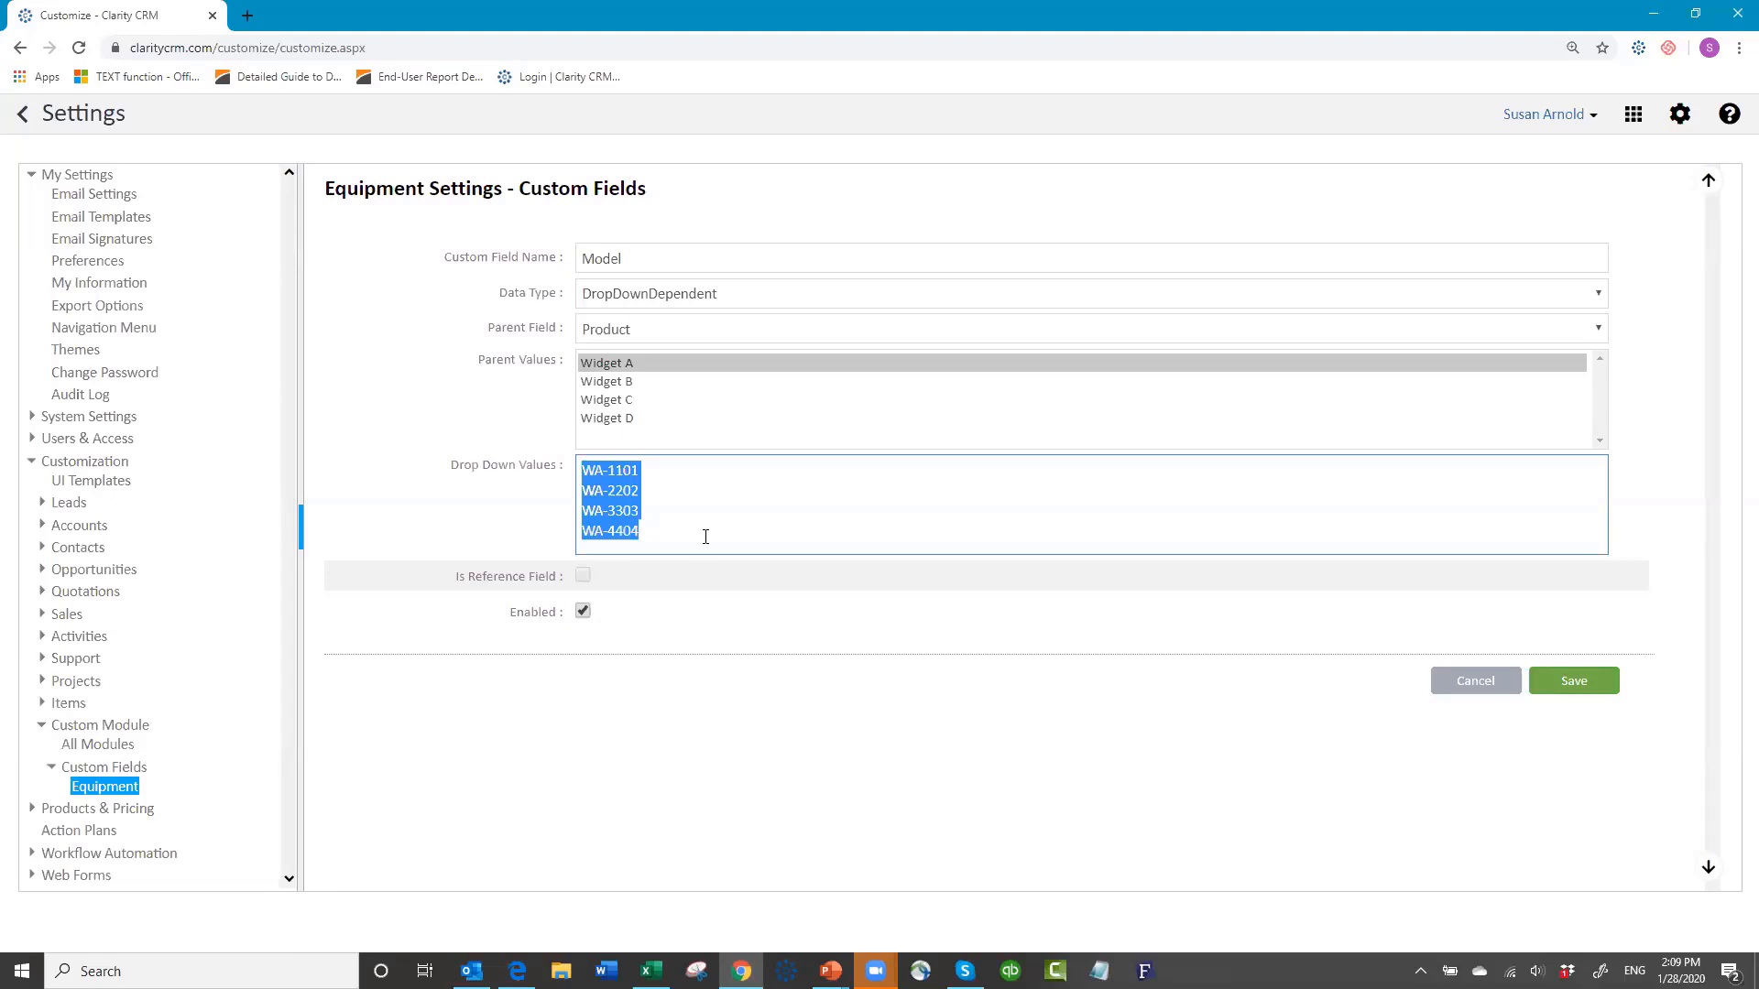
# Step: Give Widget B the model codes WB-1101, WB-2202, WB-3303 and WB-4404
pyautogui.click(620, 383)
pyautogui.click(615, 473)
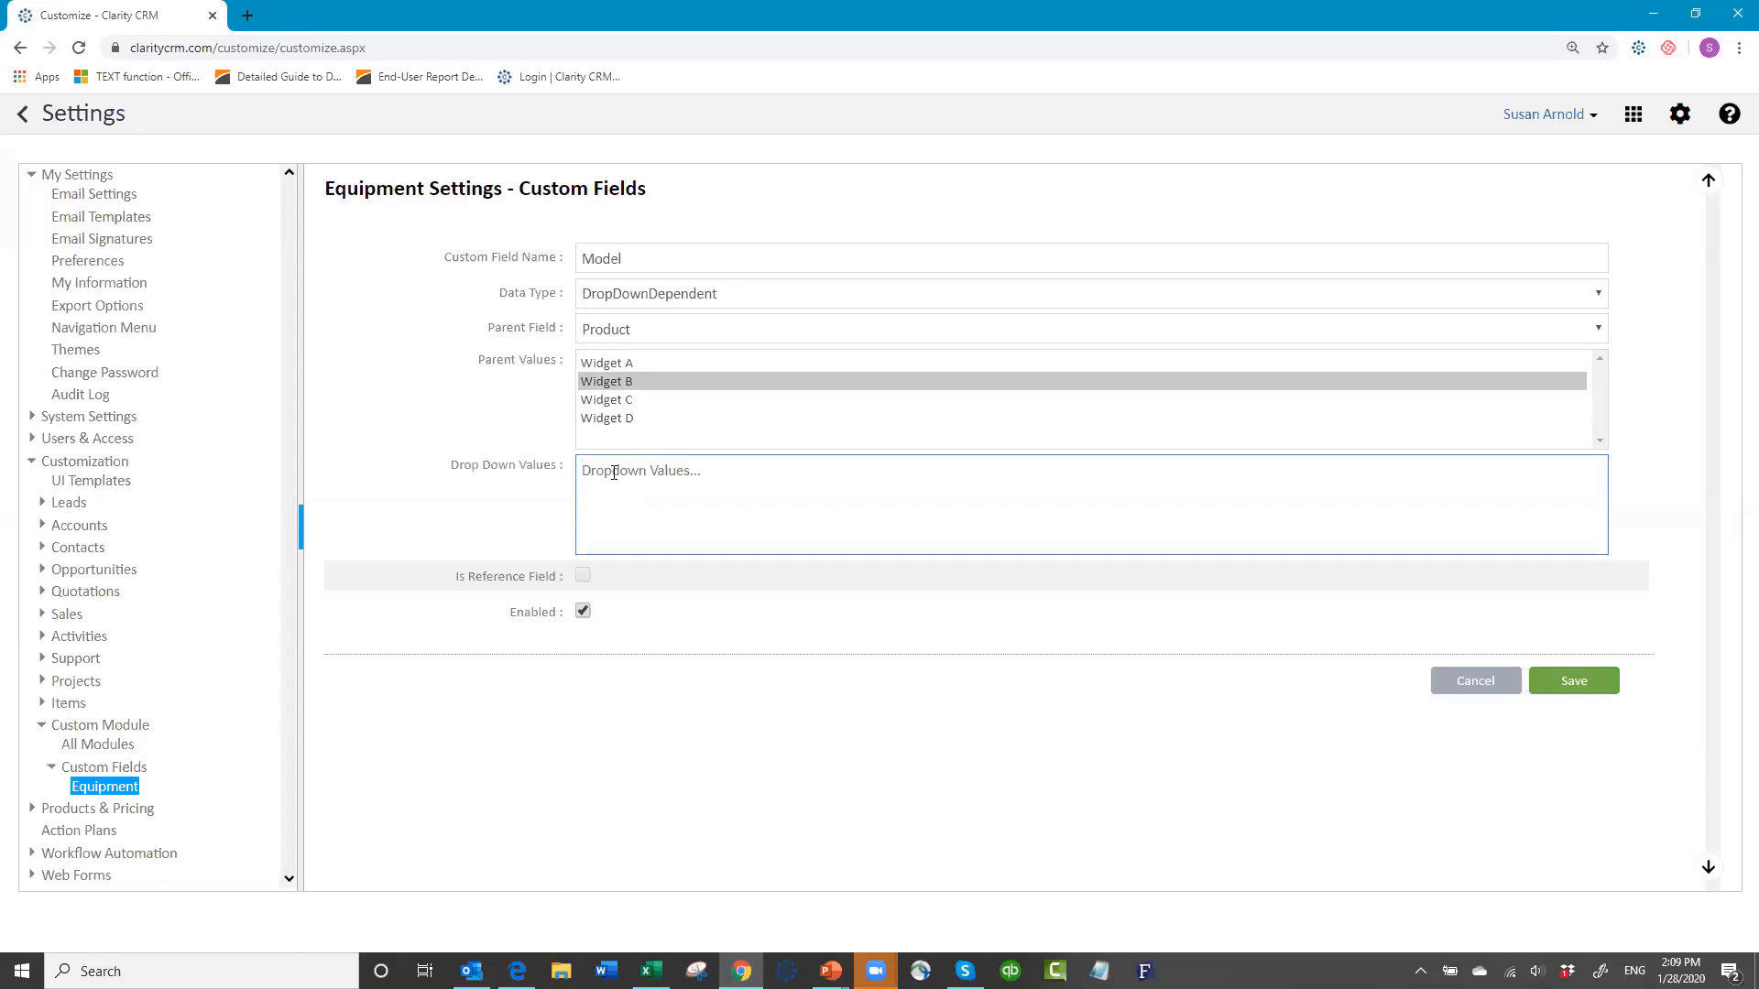
pyautogui.hotkey('ctrl', 'v')
pyautogui.click(605, 467)
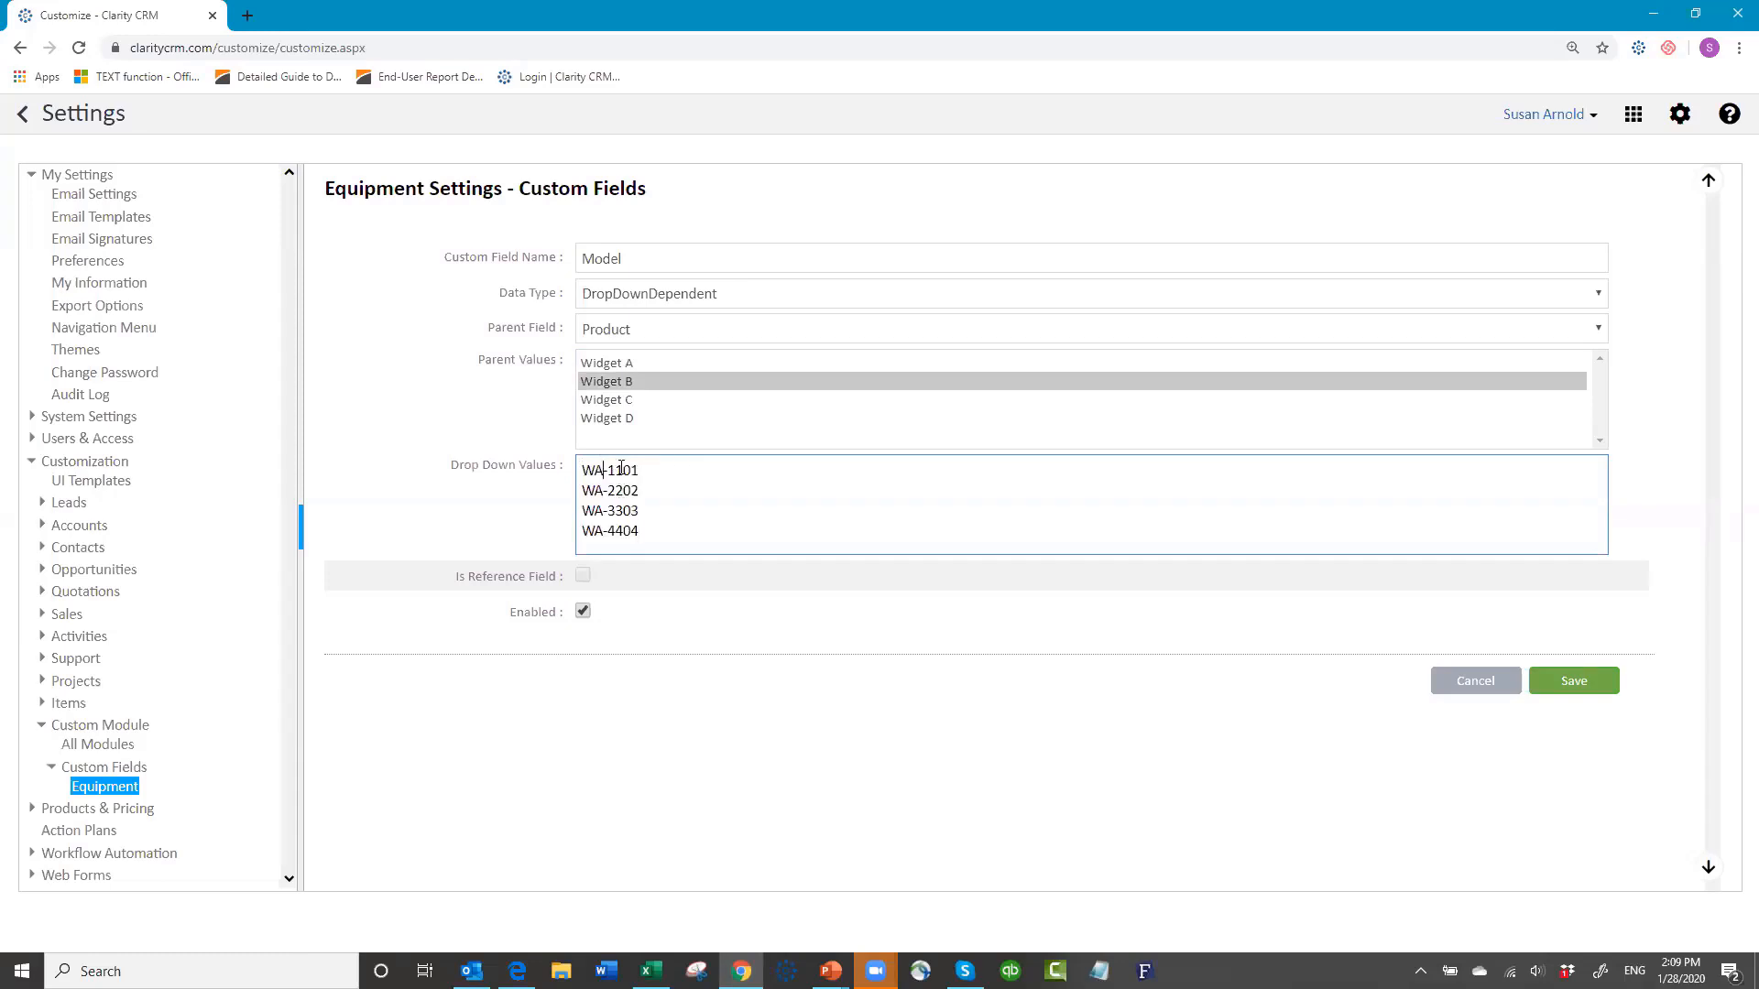
pyautogui.press('BackSpace')
pyautogui.write('B')
pyautogui.press('Down')
pyautogui.press('BackSpace')
pyautogui.write('B')
pyautogui.press('Down')
pyautogui.press('BackSpace')
pyautogui.write('B')
pyautogui.press('Down')
pyautogui.press('BackSpace')
pyautogui.write('B')
# Step: Give Widget C the model codes WC-1101, WC-2202, WC-3303 and WC-4404
pyautogui.click(603, 402)
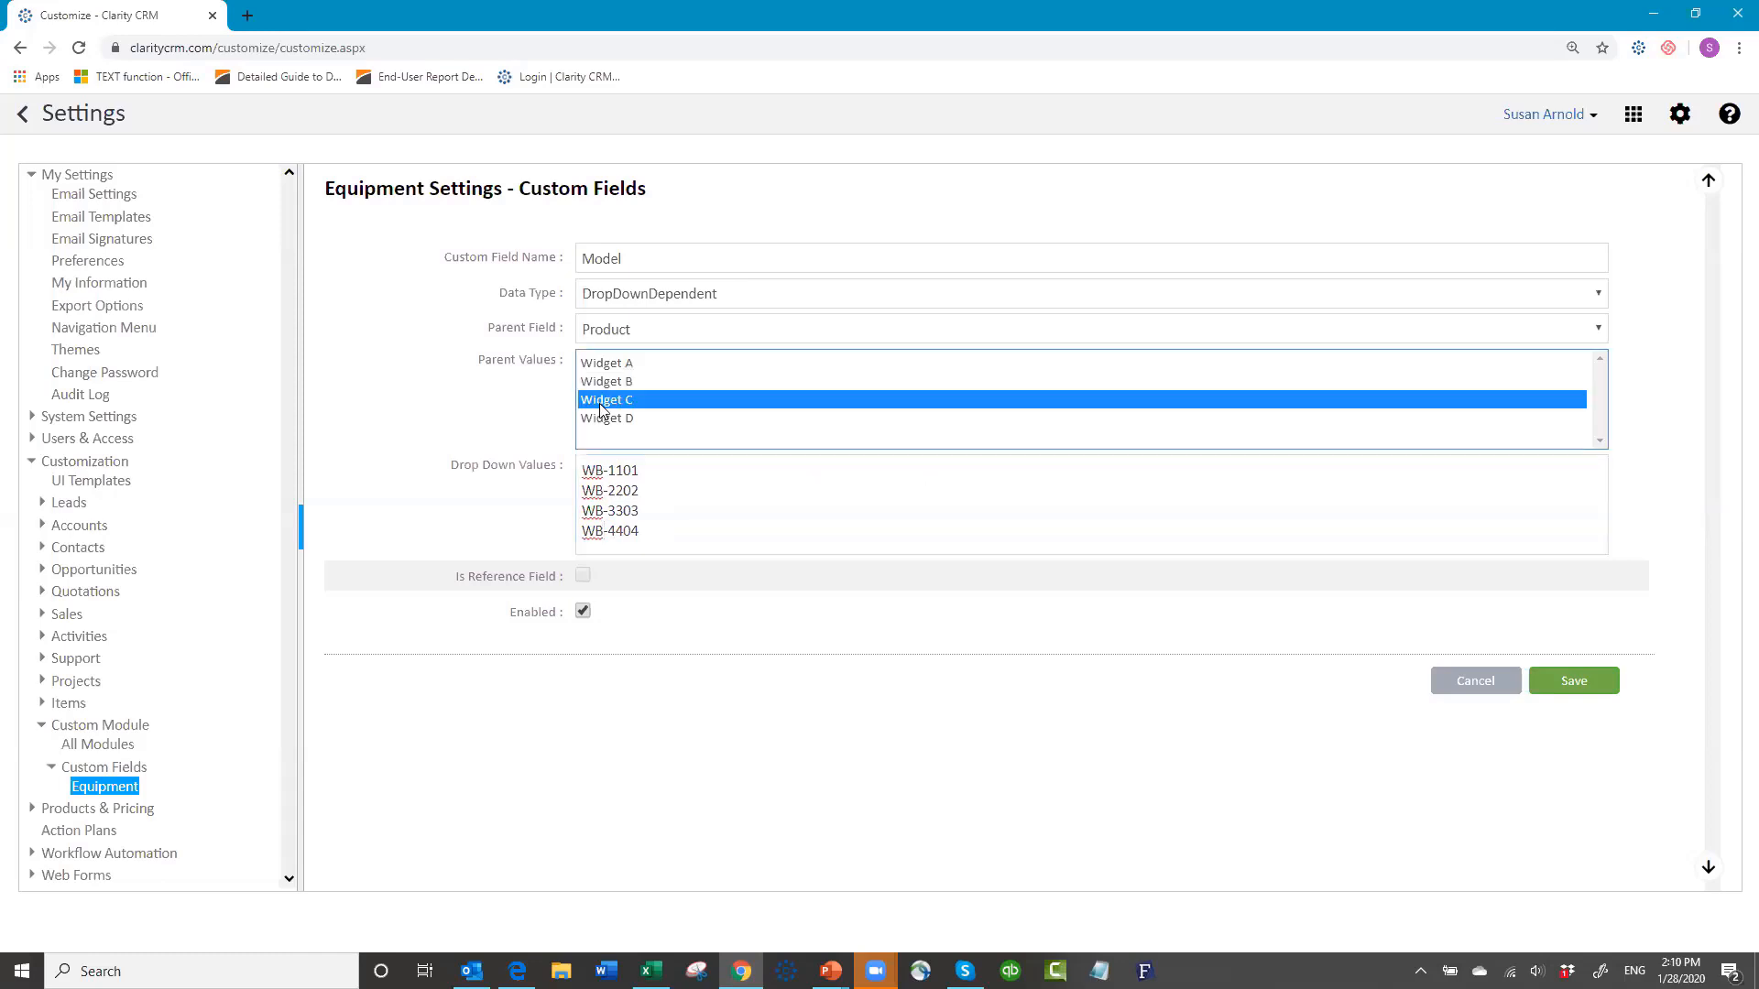
pyautogui.click(634, 481)
pyautogui.hotkey('ctrl', 'v')
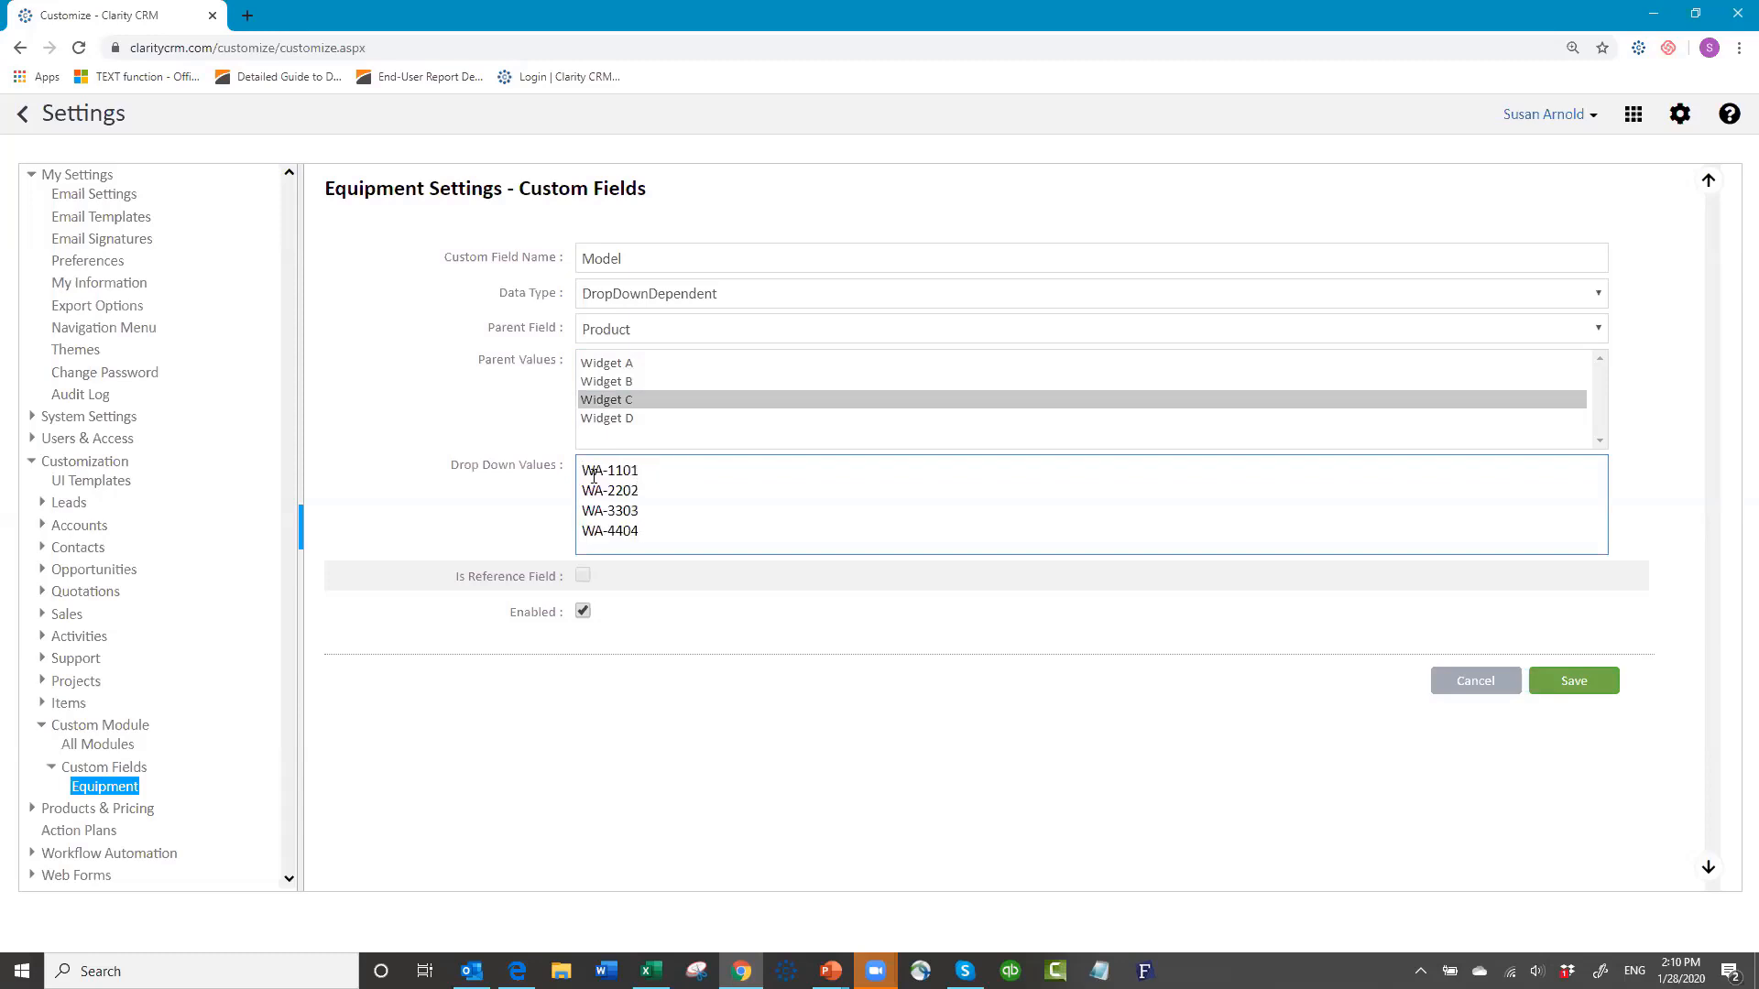
pyautogui.click(594, 471)
pyautogui.press('Delete')
pyautogui.write('C')
pyautogui.press('Down')
pyautogui.press('BackSpace')
pyautogui.write('C')
pyautogui.press('Down')
pyautogui.press('BackSpace')
pyautogui.write('C')
pyautogui.press('Down')
pyautogui.press('BackSpace')
pyautogui.write('C')
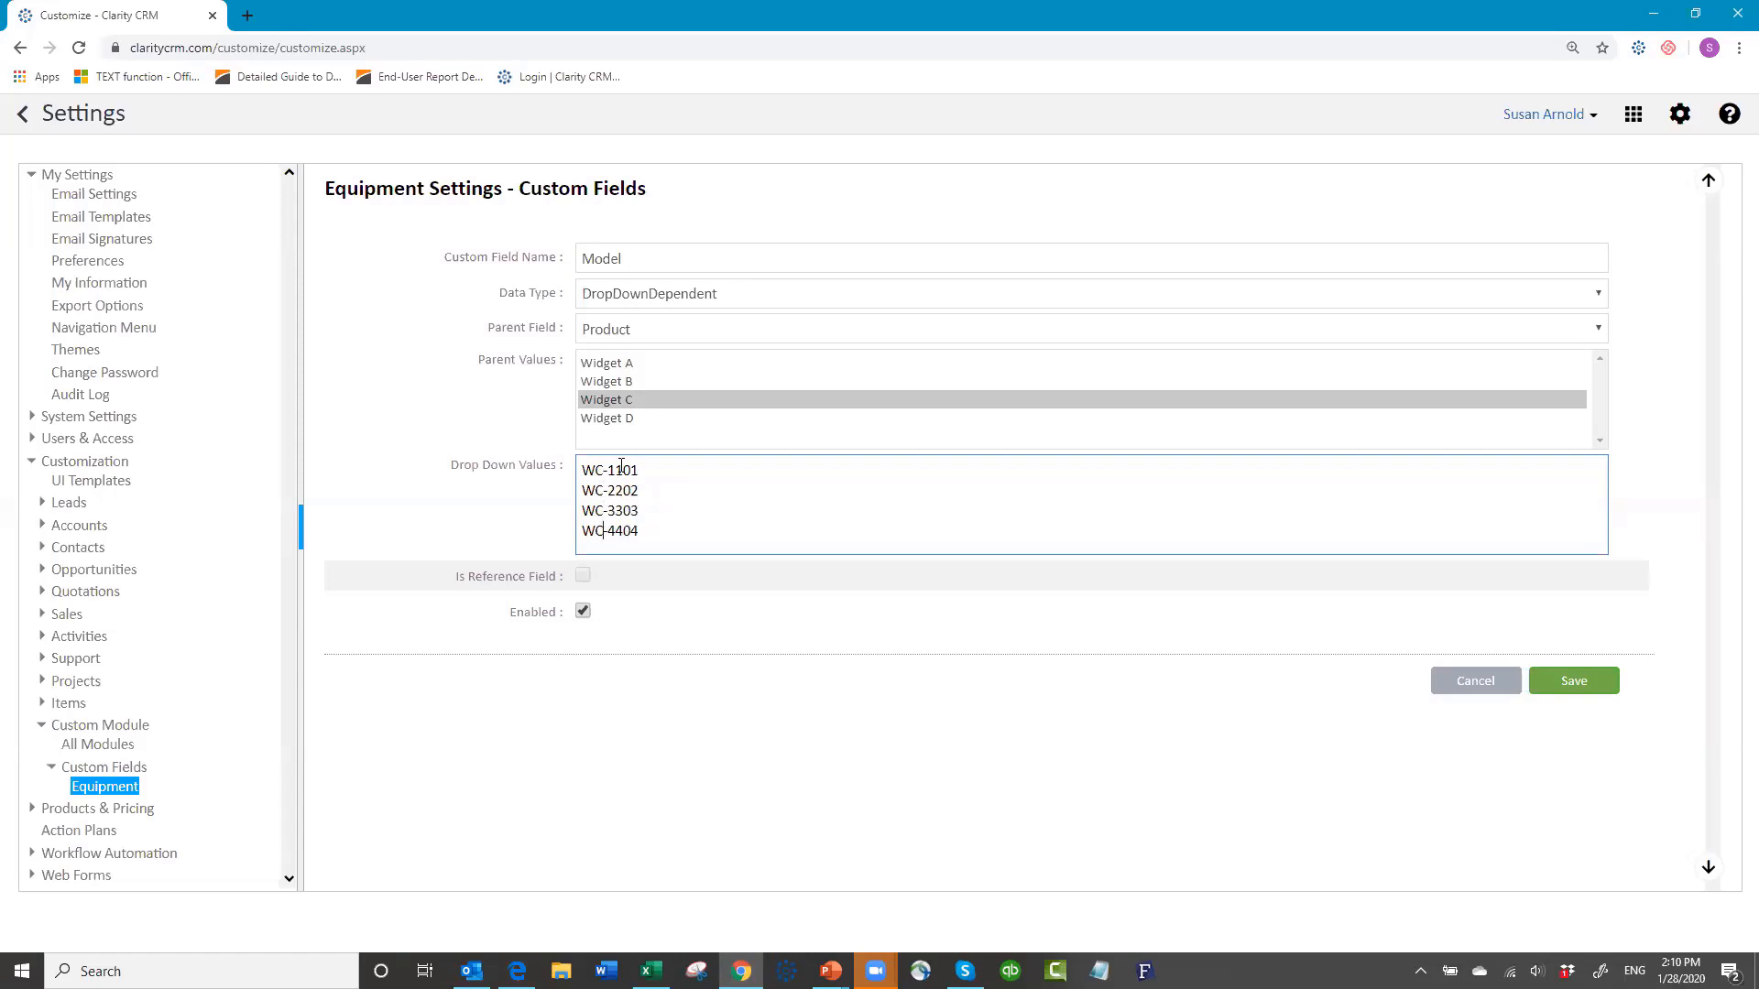
# Step: Give Widget D the model codes WD-1101, WD-2202, WD-3303 and WD-4404
pyautogui.click(601, 422)
pyautogui.click(592, 470)
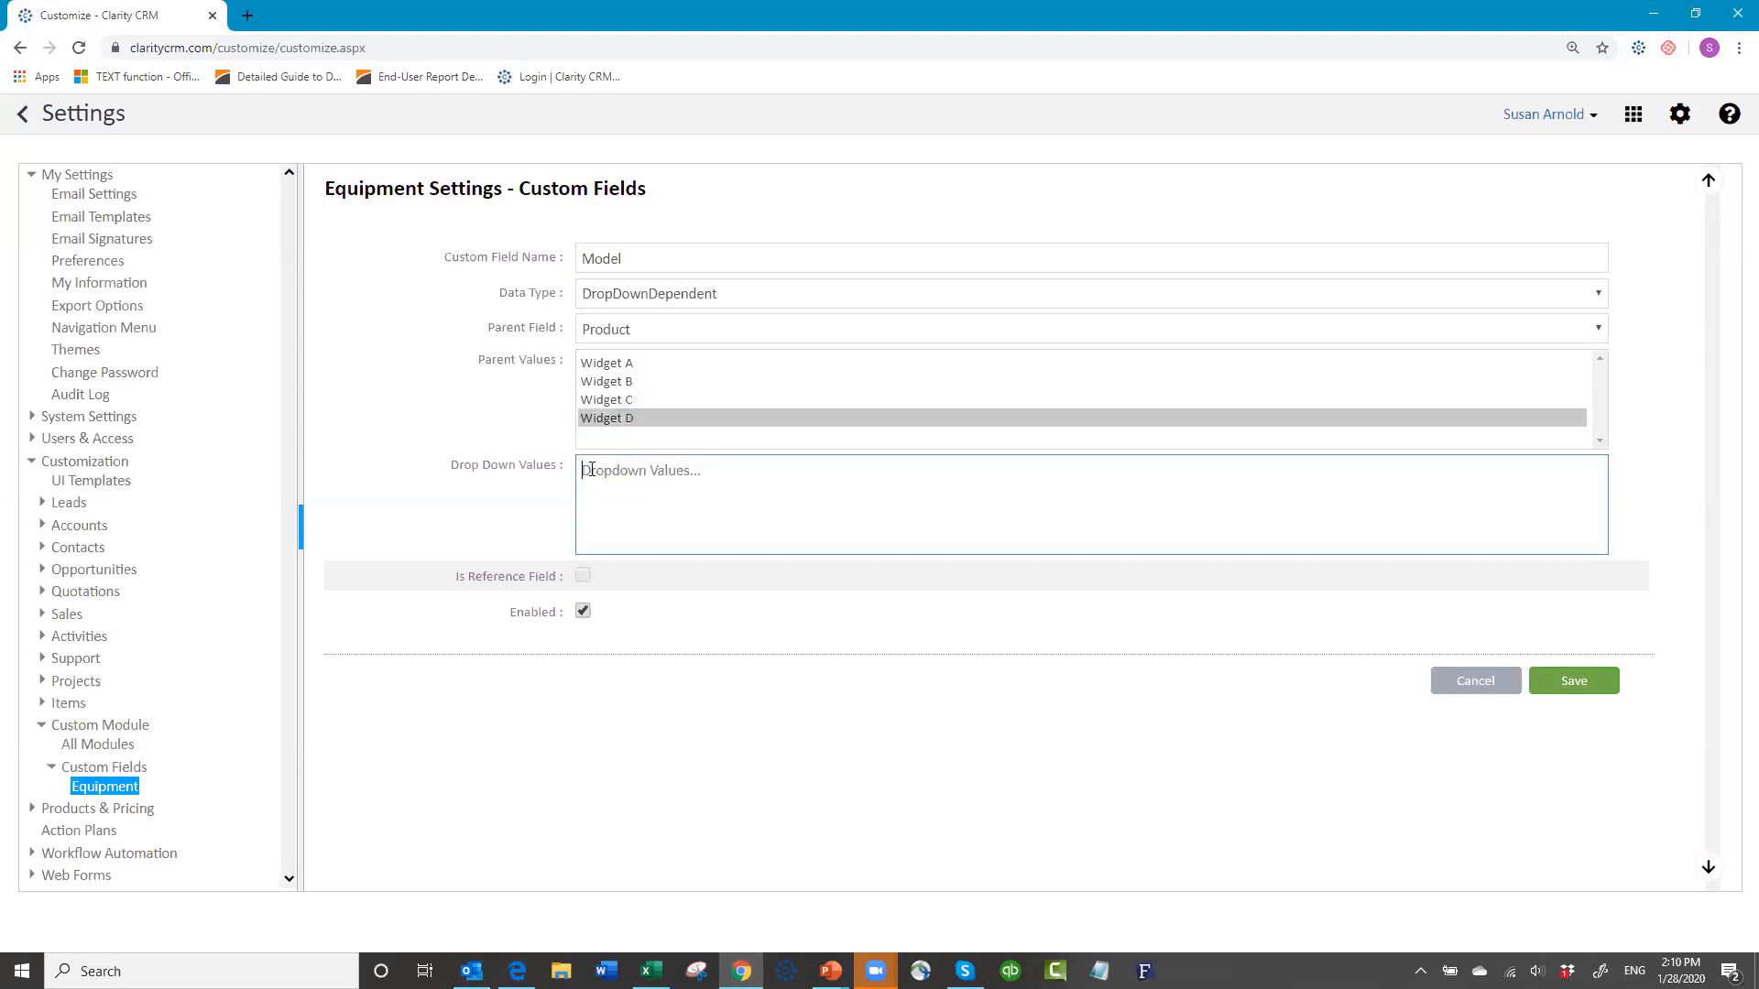
pyautogui.hotkey('ctrl', 'v')
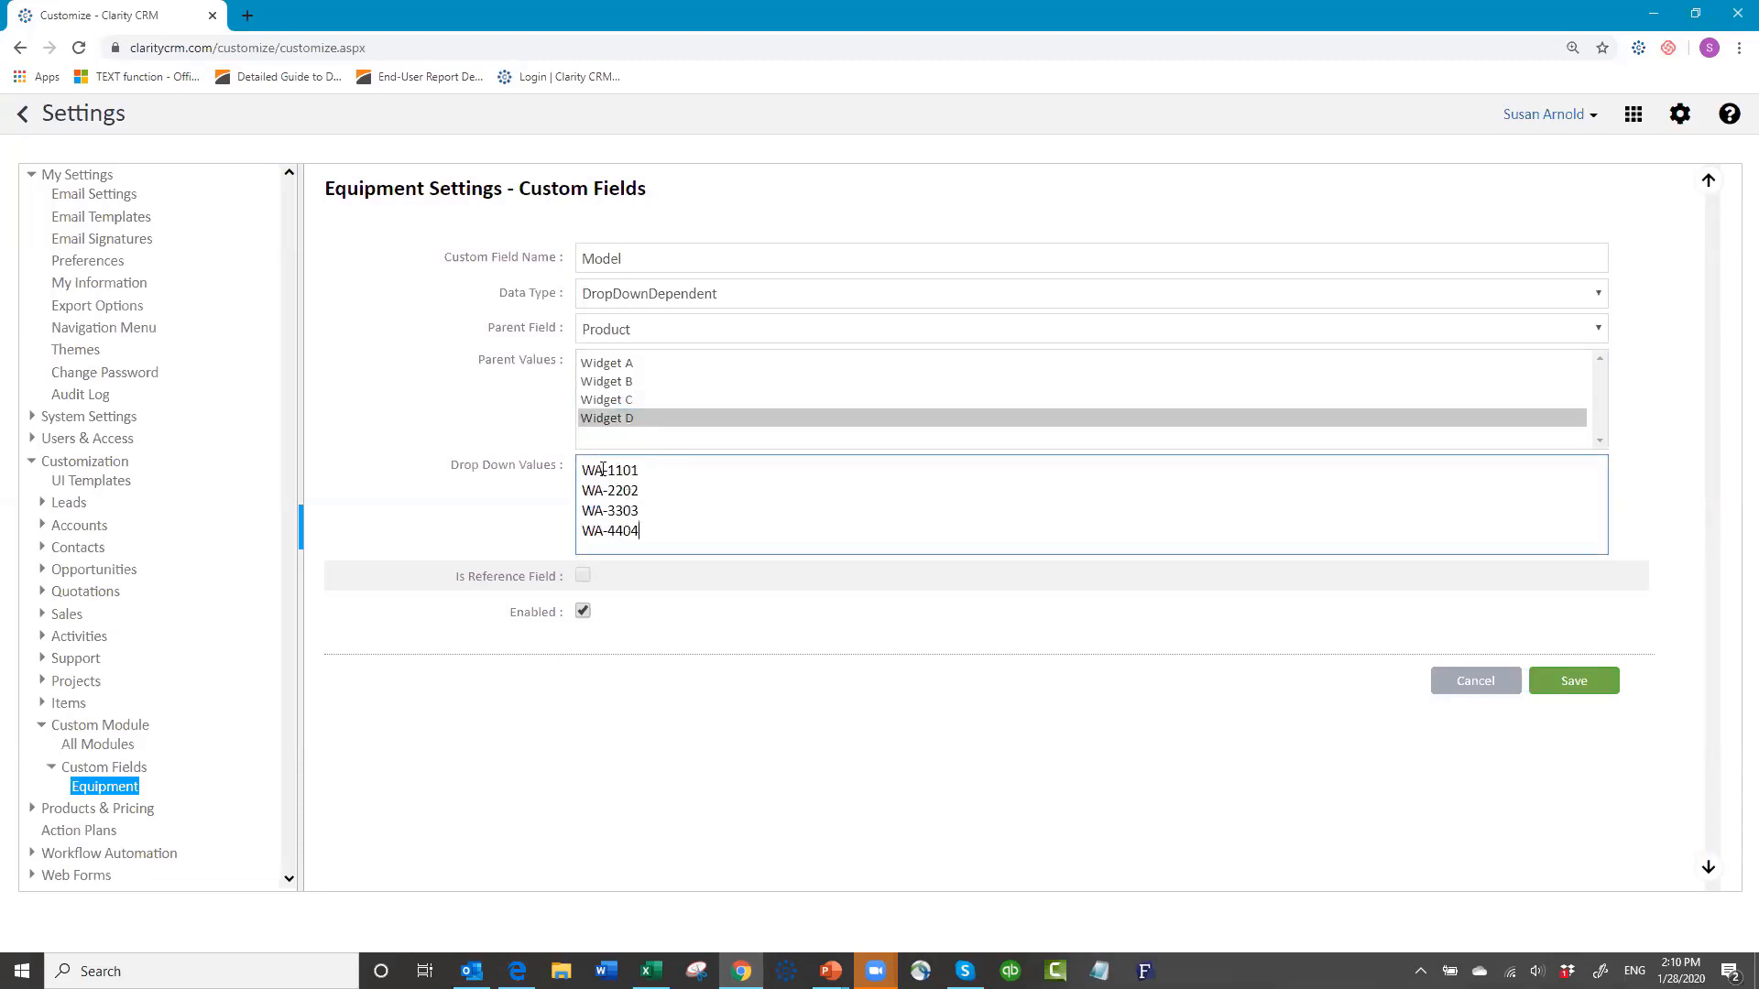
pyautogui.press('BackSpace')
pyautogui.write('D')
pyautogui.press('Down')
pyautogui.press('BackSpace')
pyautogui.press('Return')
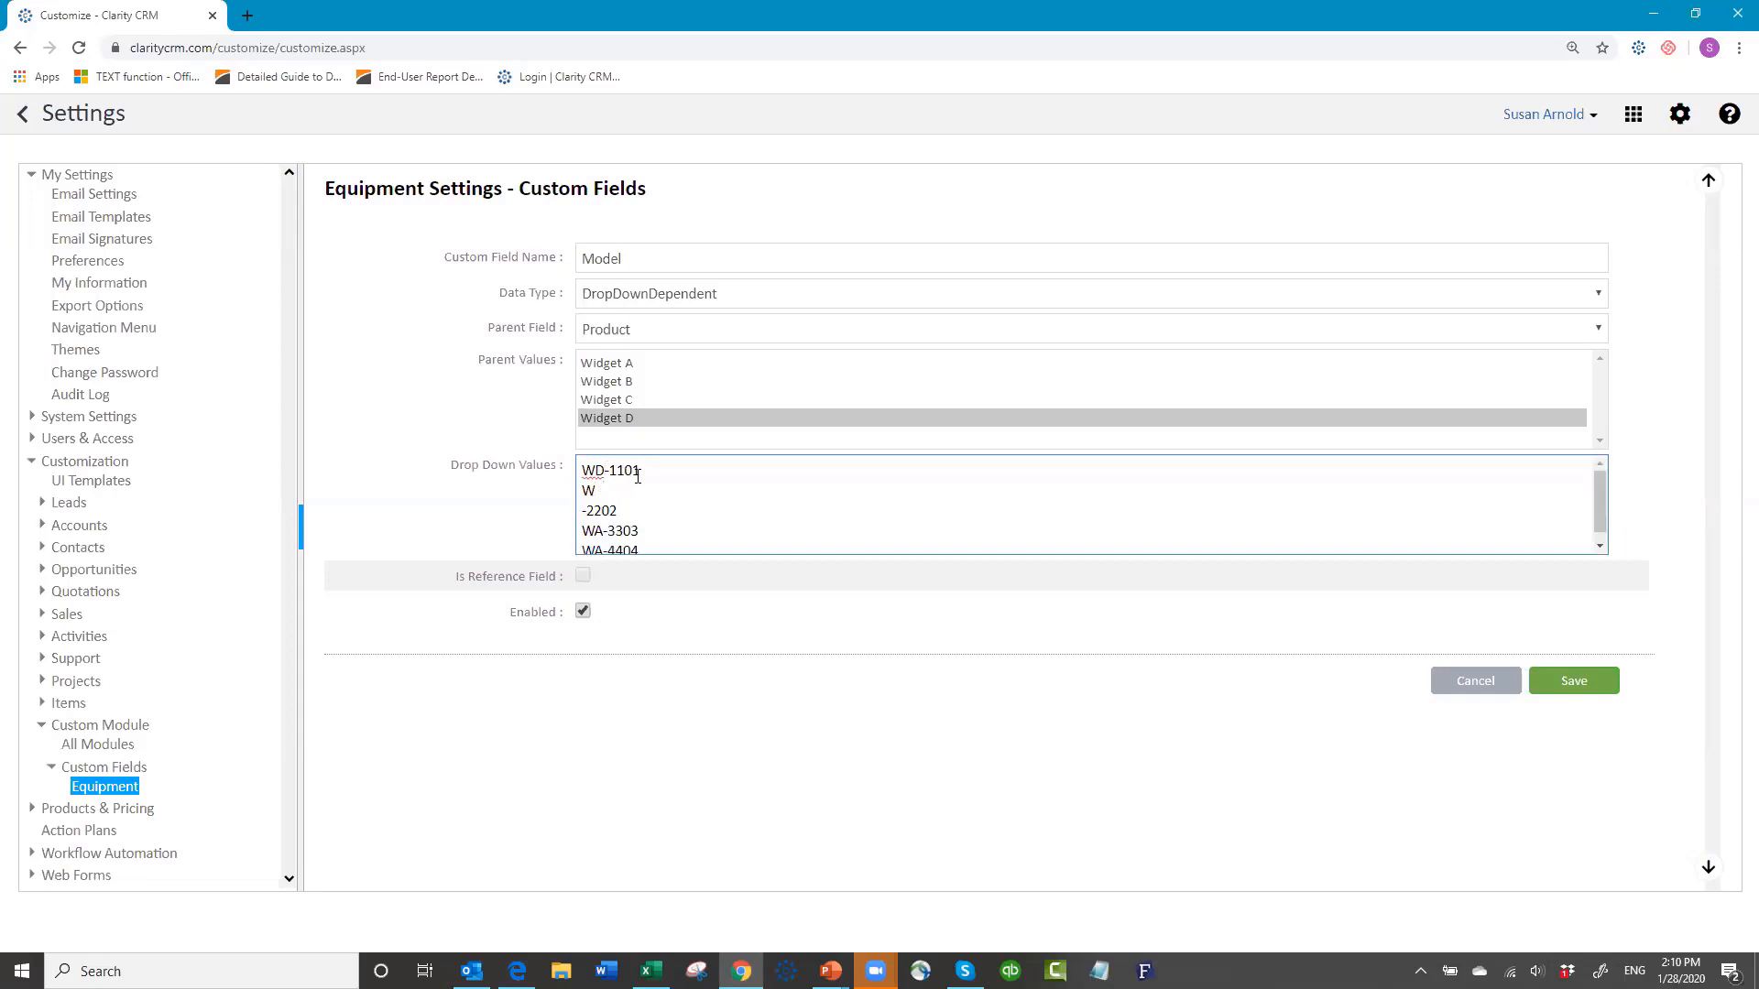
pyautogui.write('d')
pyautogui.press('BackSpace')
pyautogui.press('BackSpace')
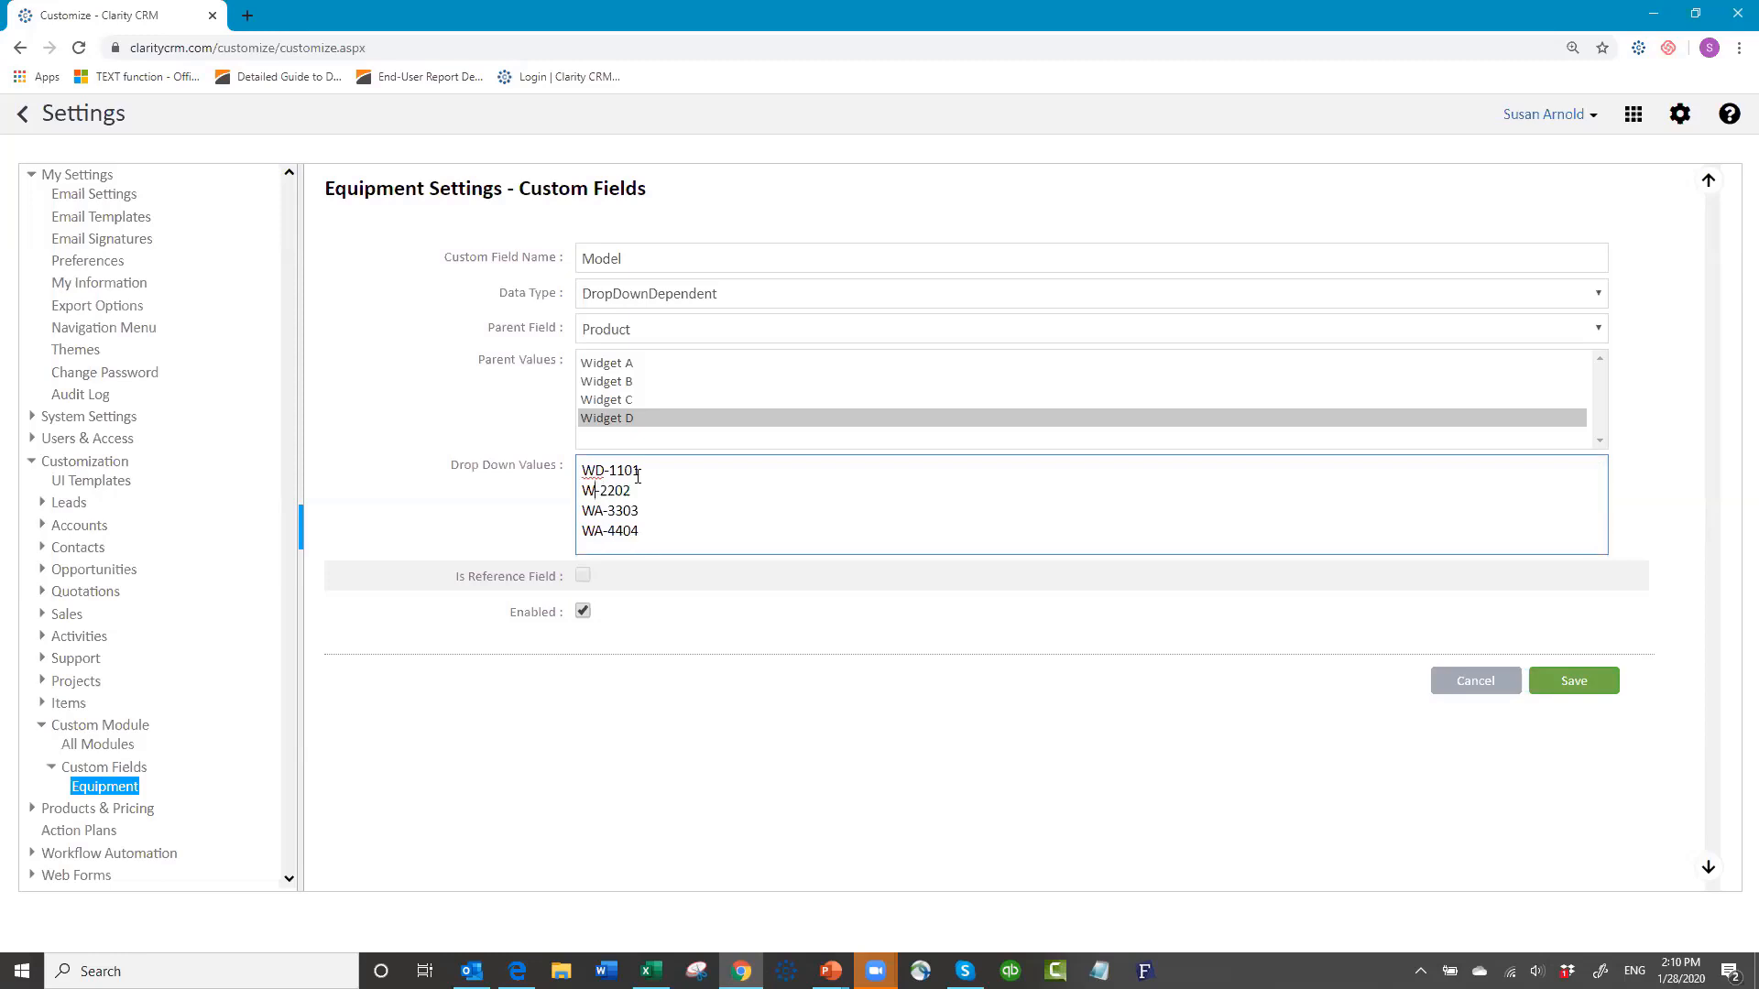
pyautogui.write('D')
pyautogui.press('Down')
pyautogui.press('BackSpace')
pyautogui.write('D')
pyautogui.press('Down')
pyautogui.press('BackSpace')
pyautogui.write('D')
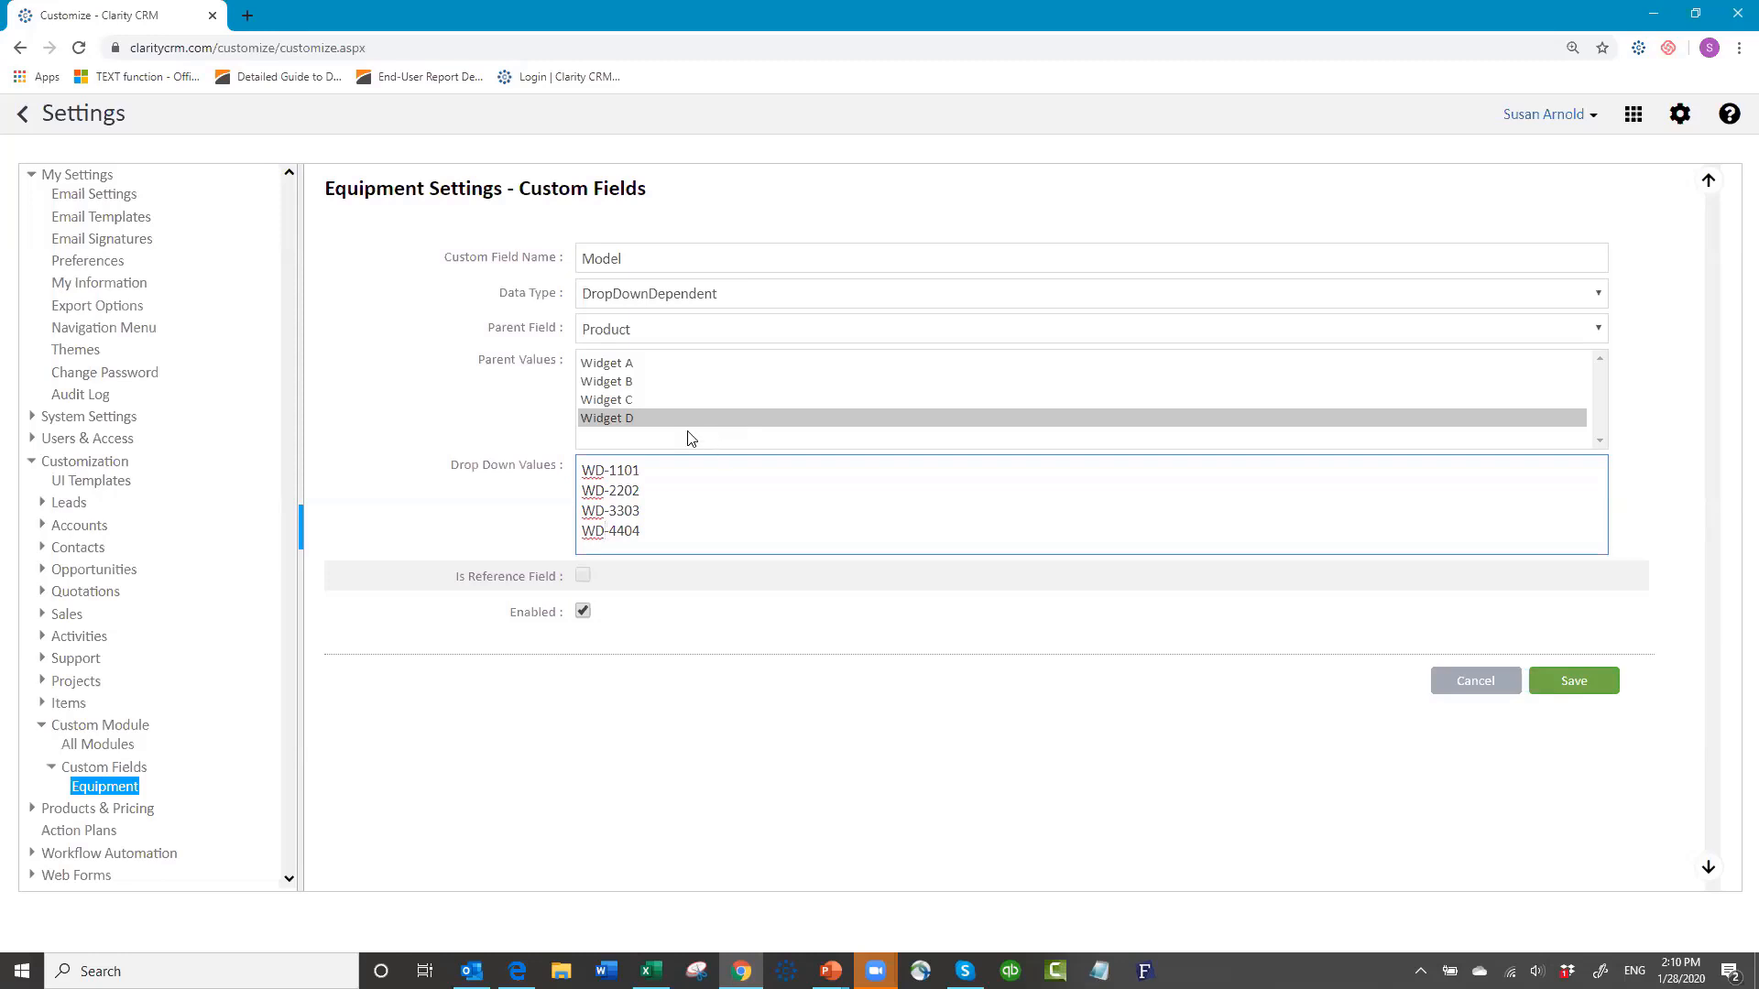
# Step: Check the model lists for Widgets A through D and save the Model field
pyautogui.click(618, 365)
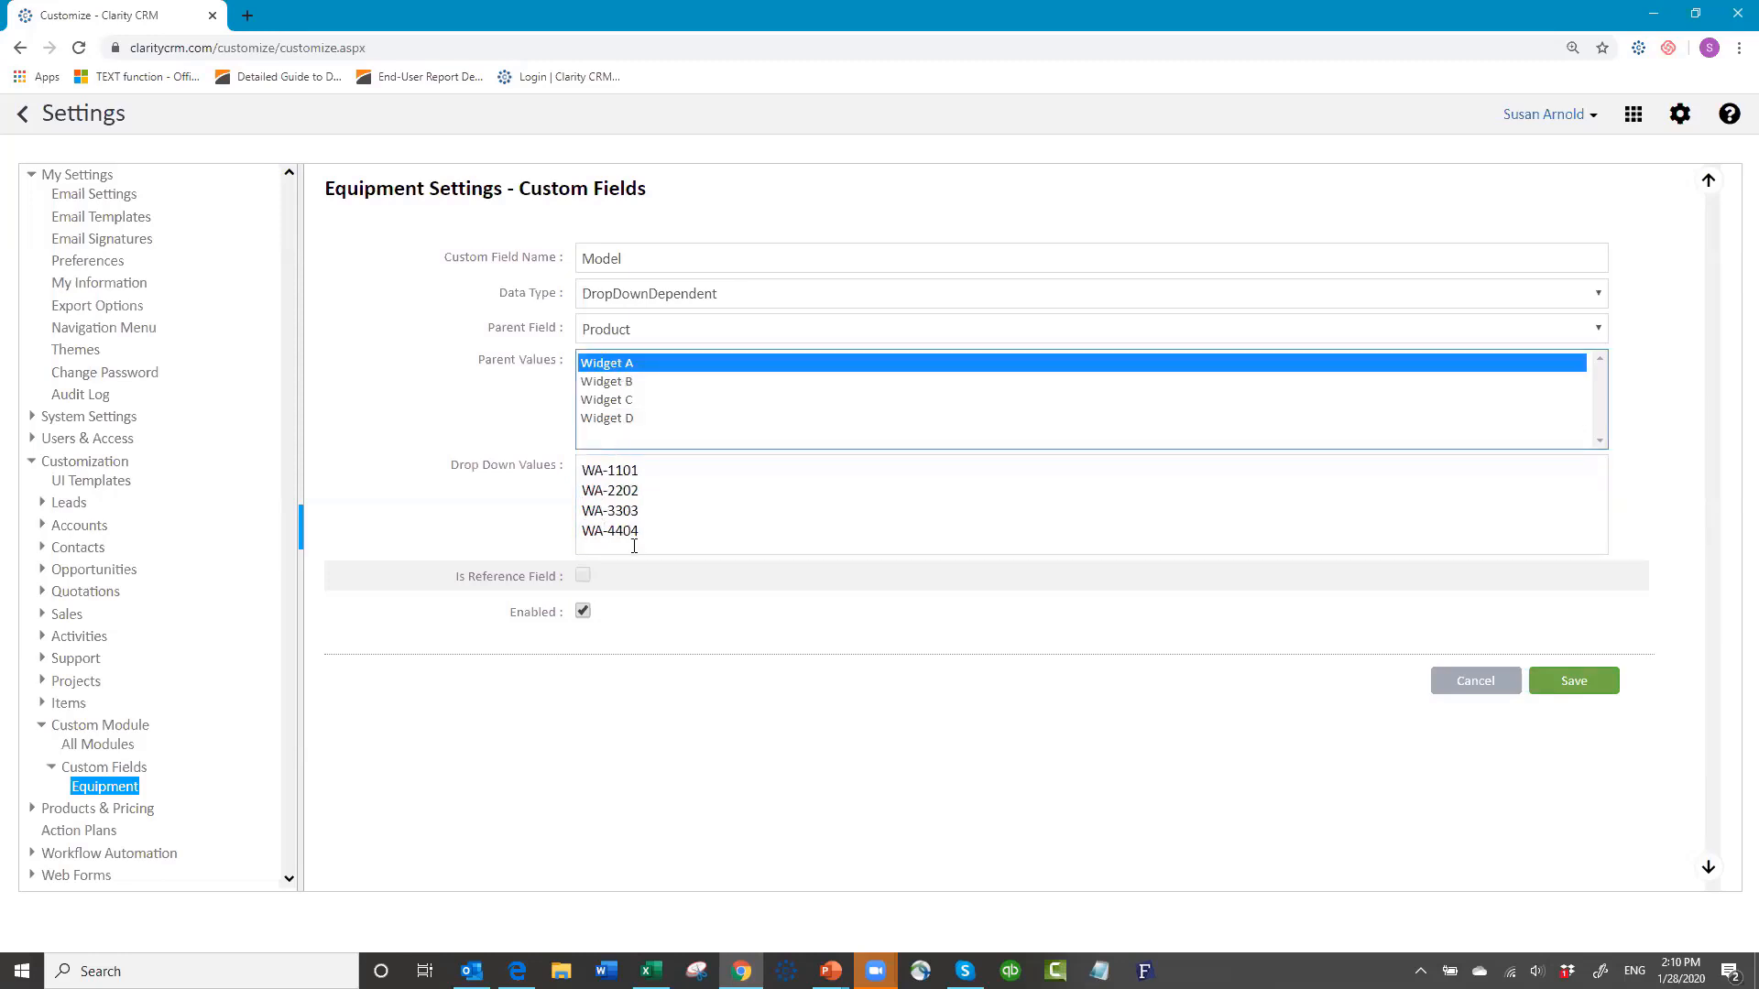
pyautogui.click(636, 382)
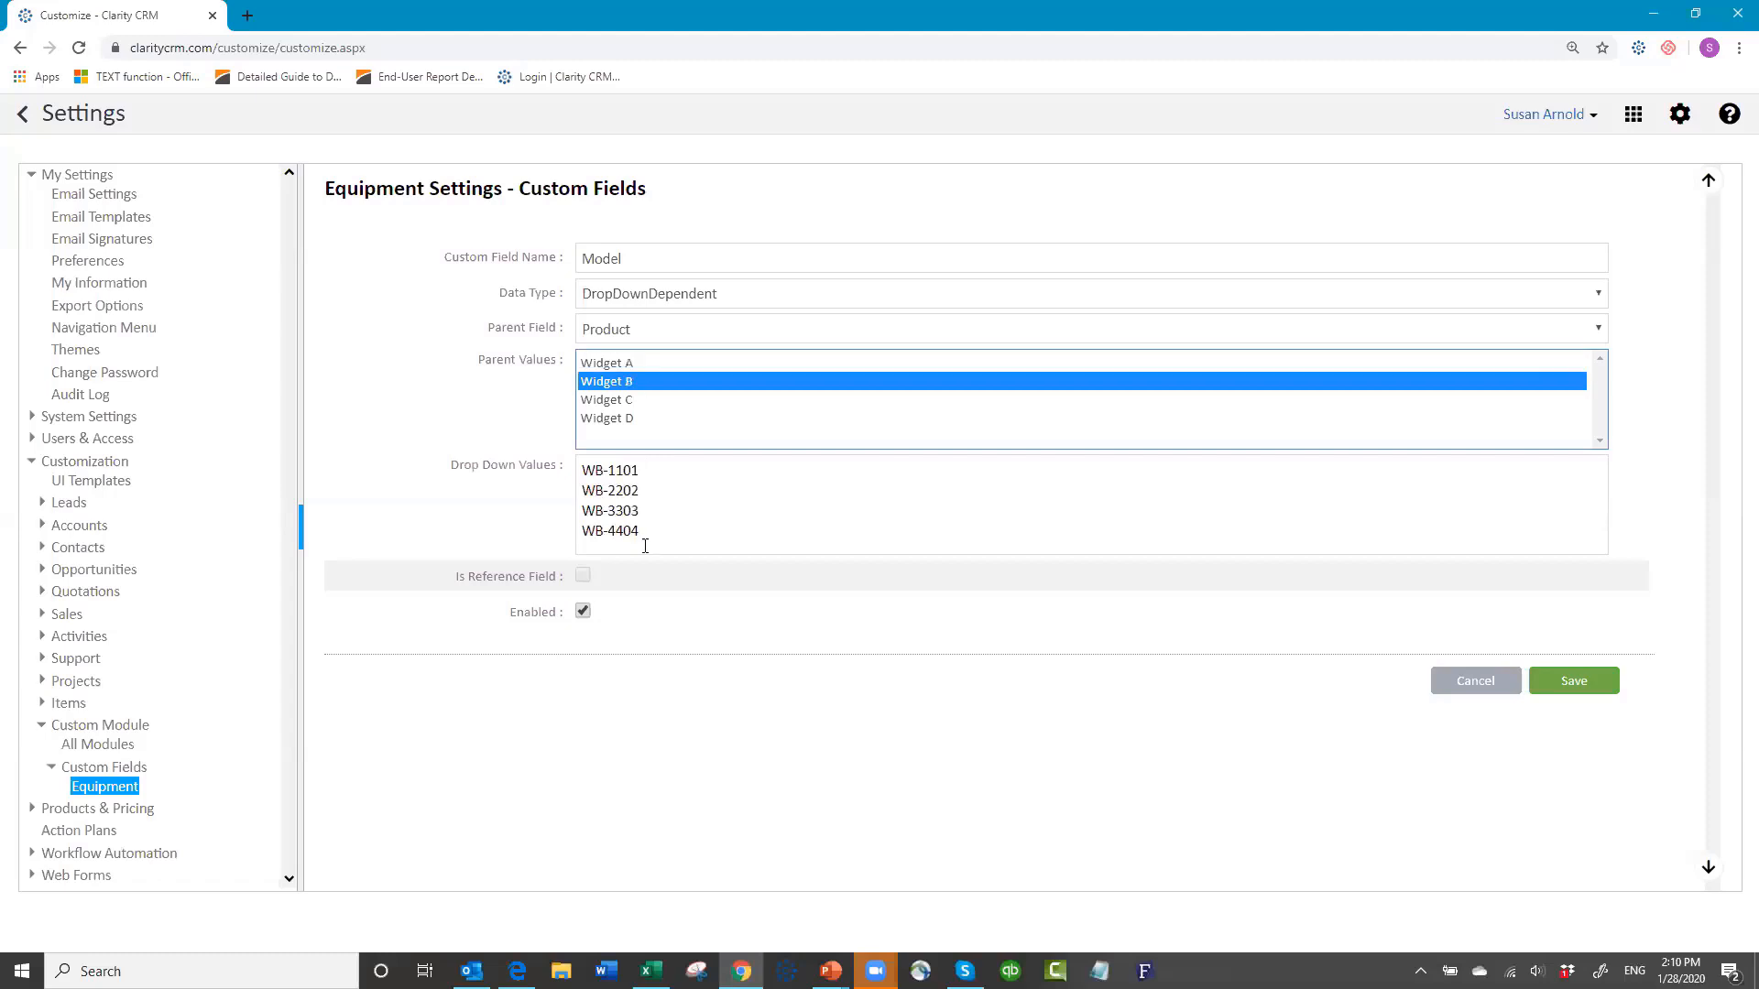
pyautogui.click(630, 398)
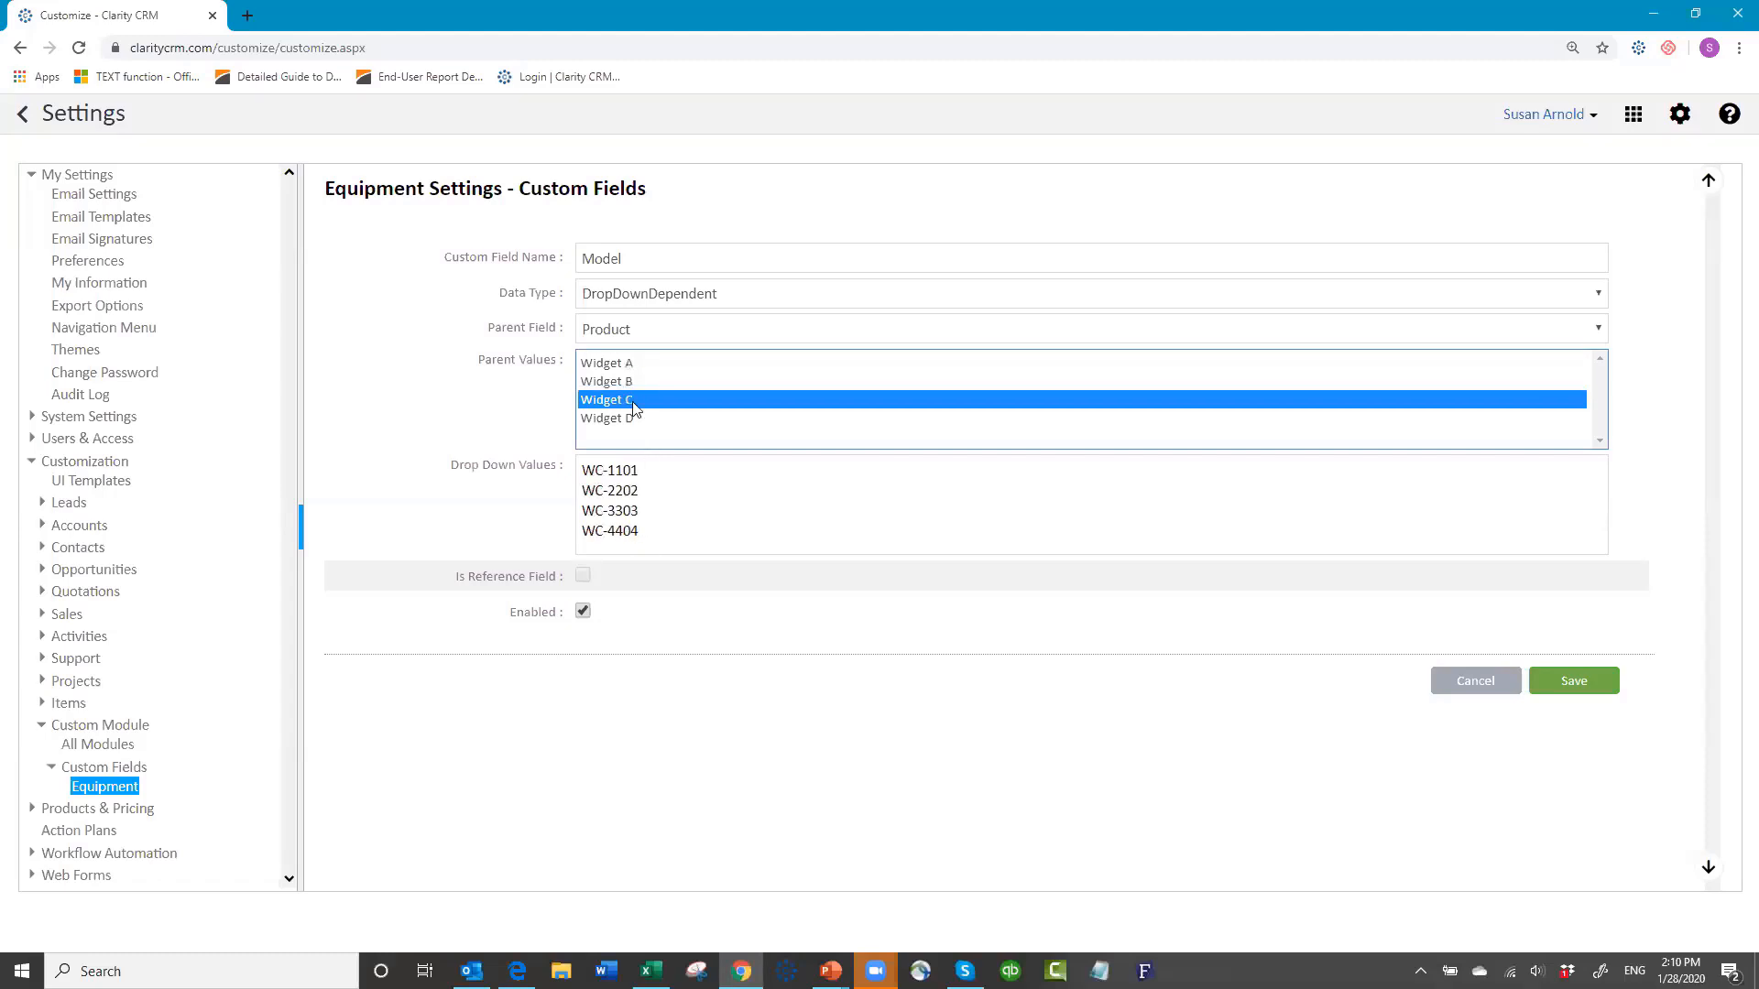
pyautogui.click(637, 420)
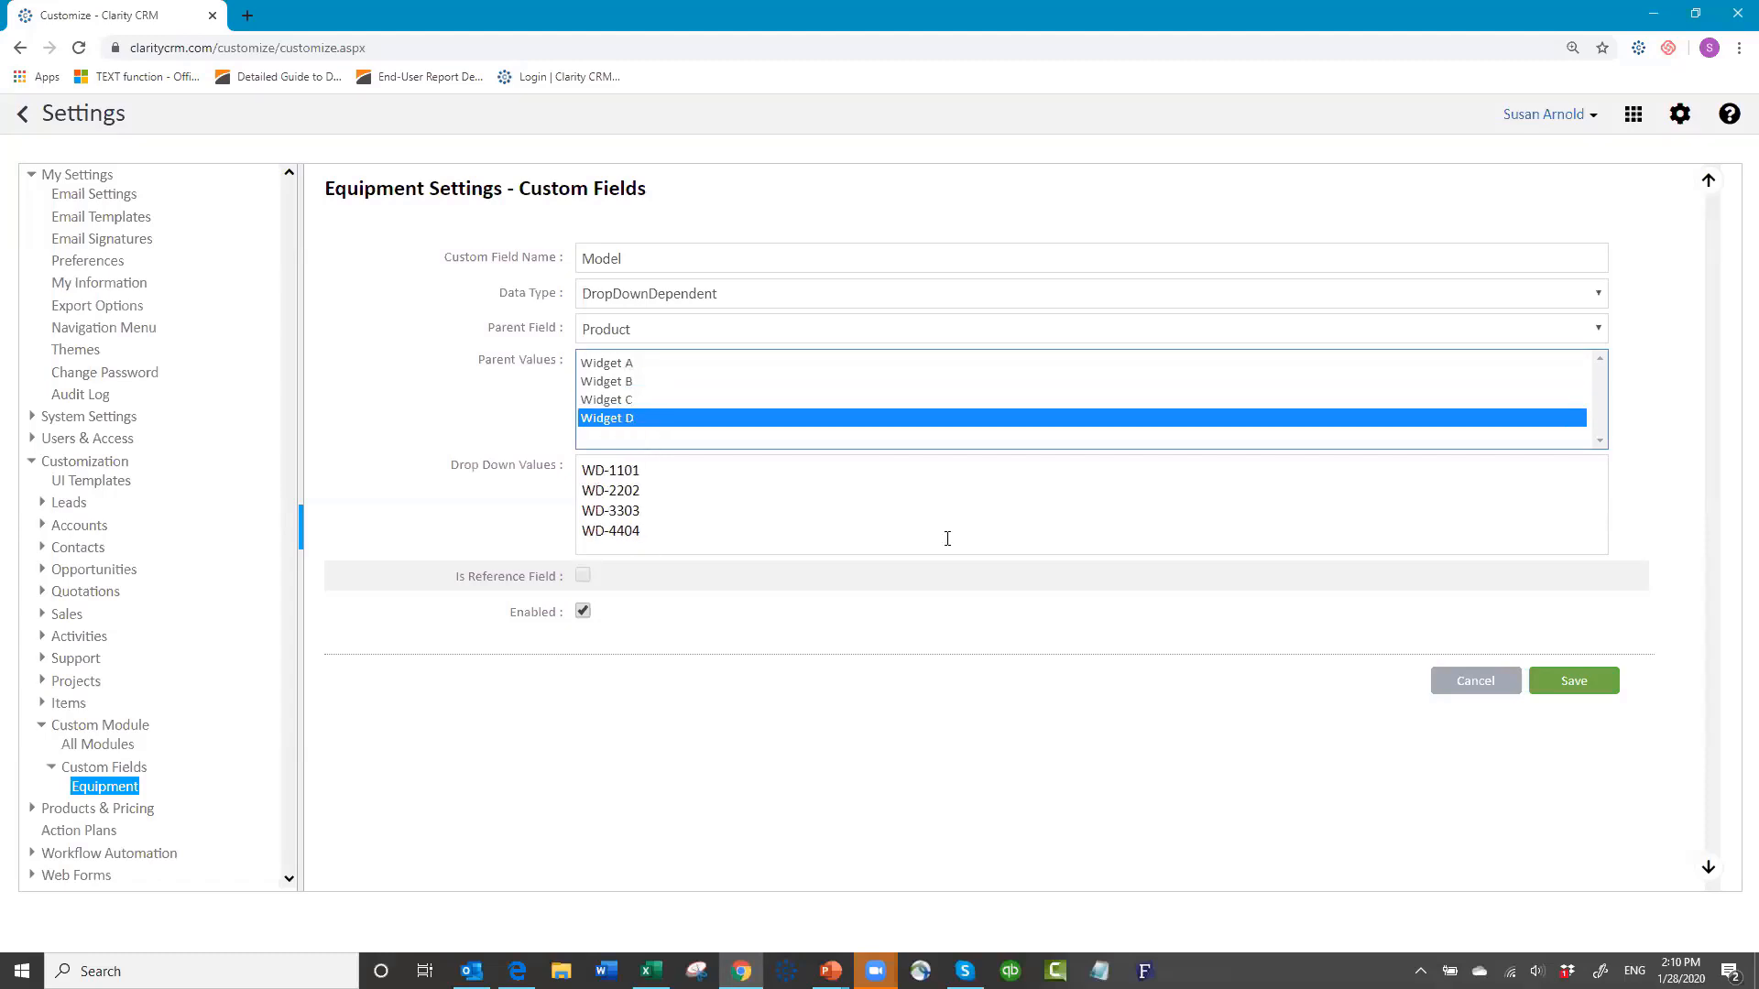
pyautogui.click(1561, 696)
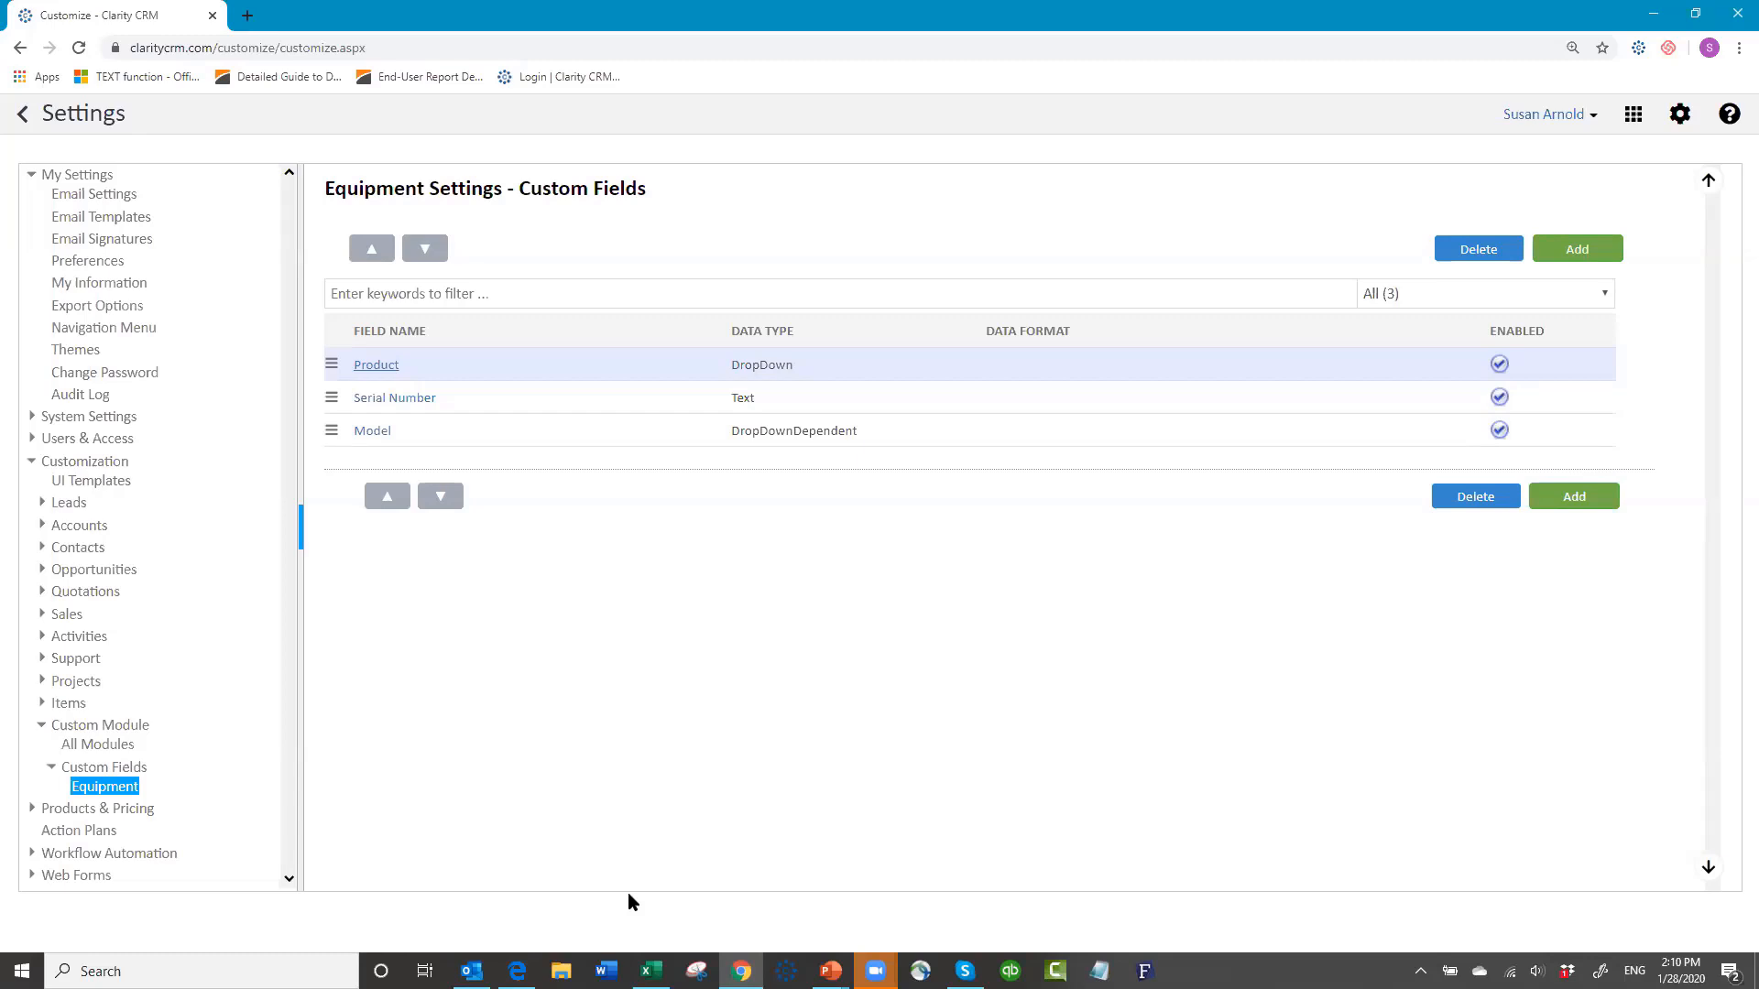
pyautogui.click(1575, 256)
# Step: Create a 'Purchase Date' field with DateTime data type and save it
pyautogui.click(722, 258)
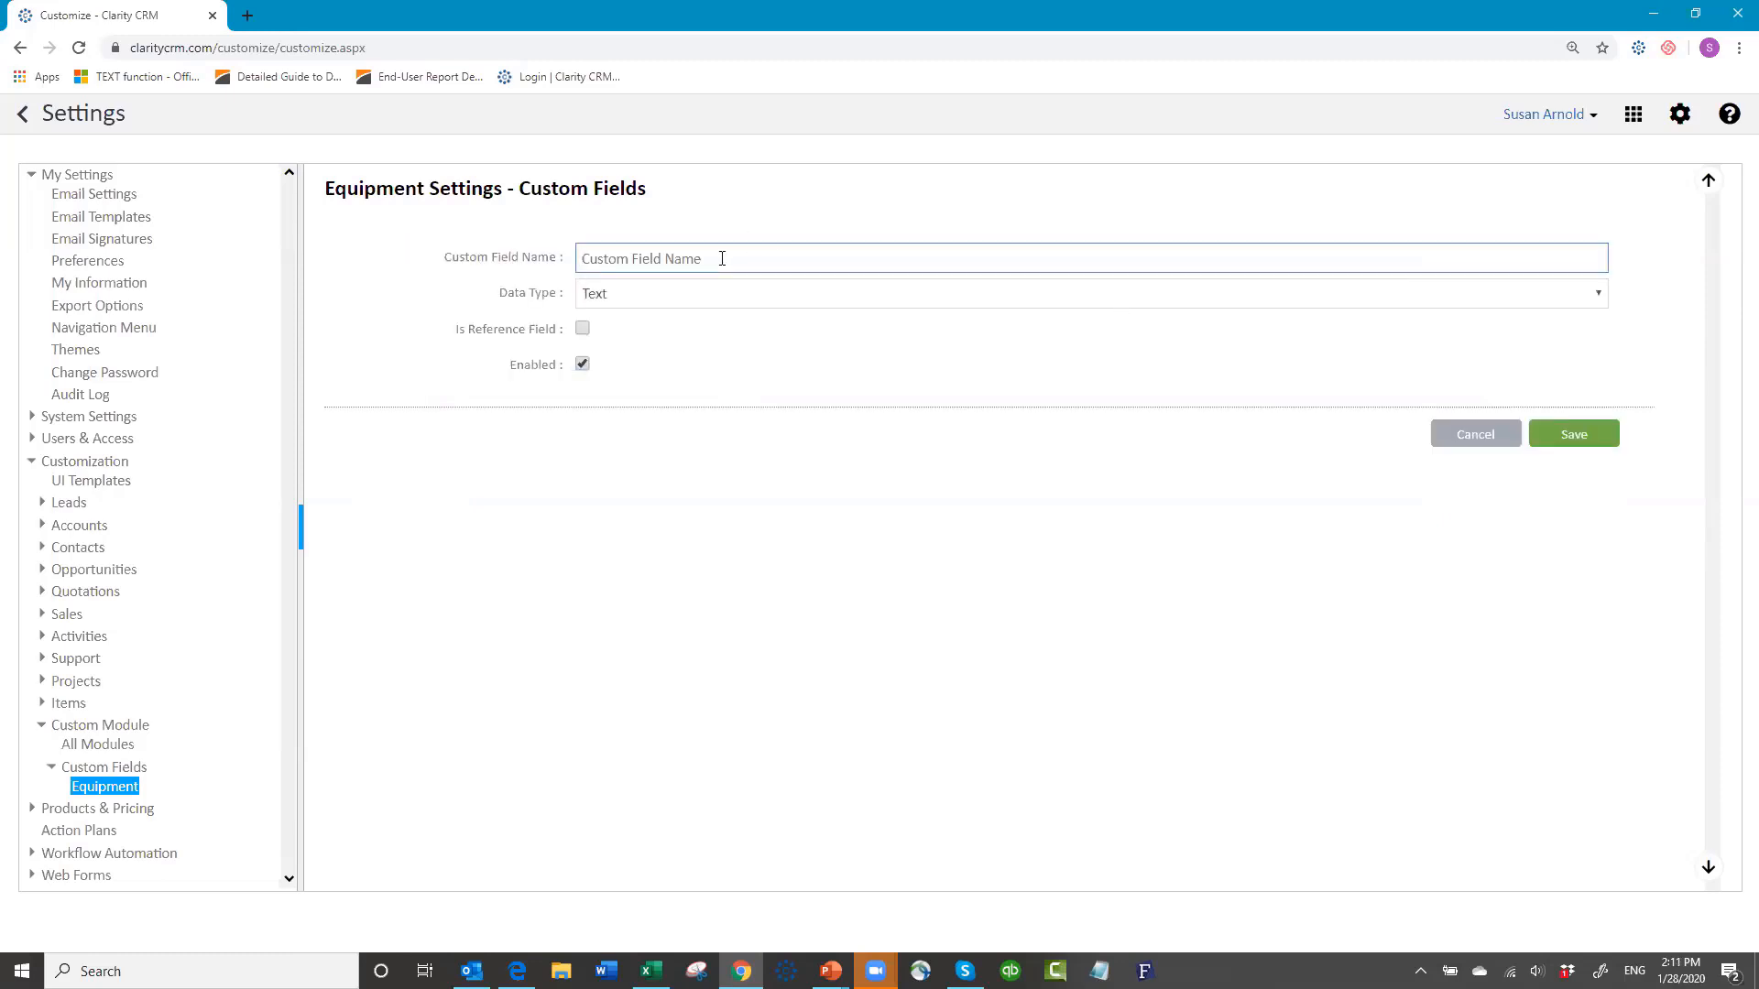
pyautogui.write('Purchase Date')
pyautogui.click(701, 300)
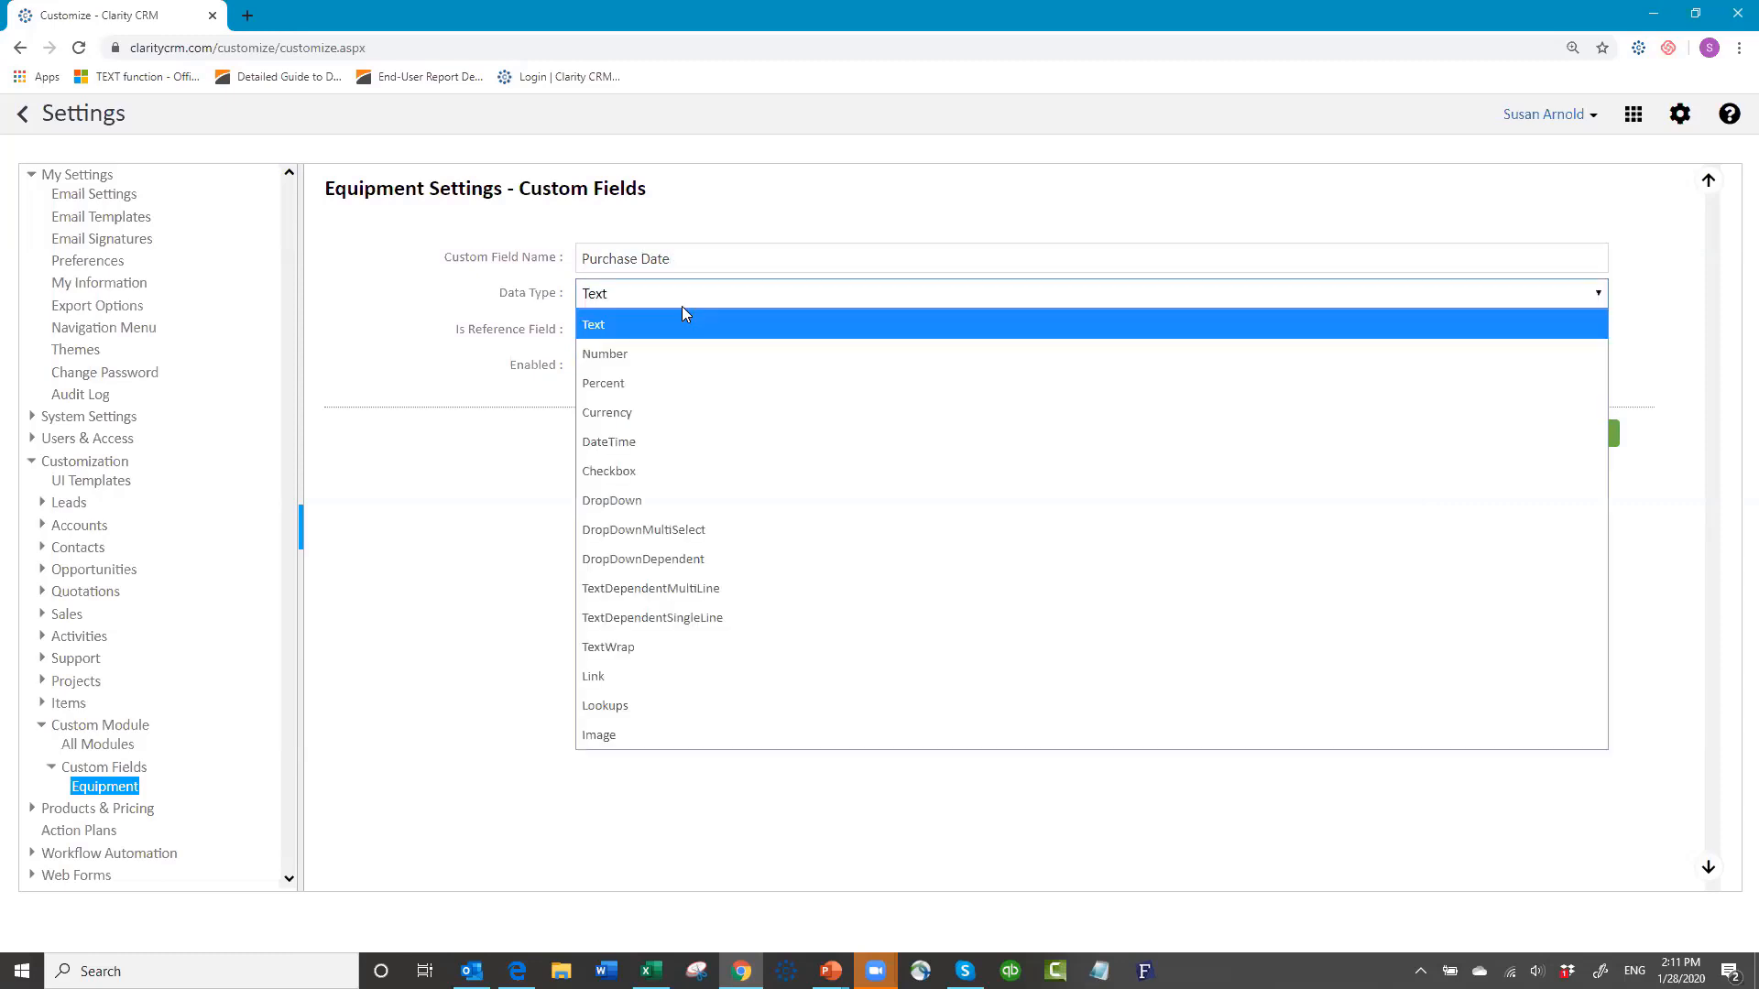
pyautogui.click(651, 440)
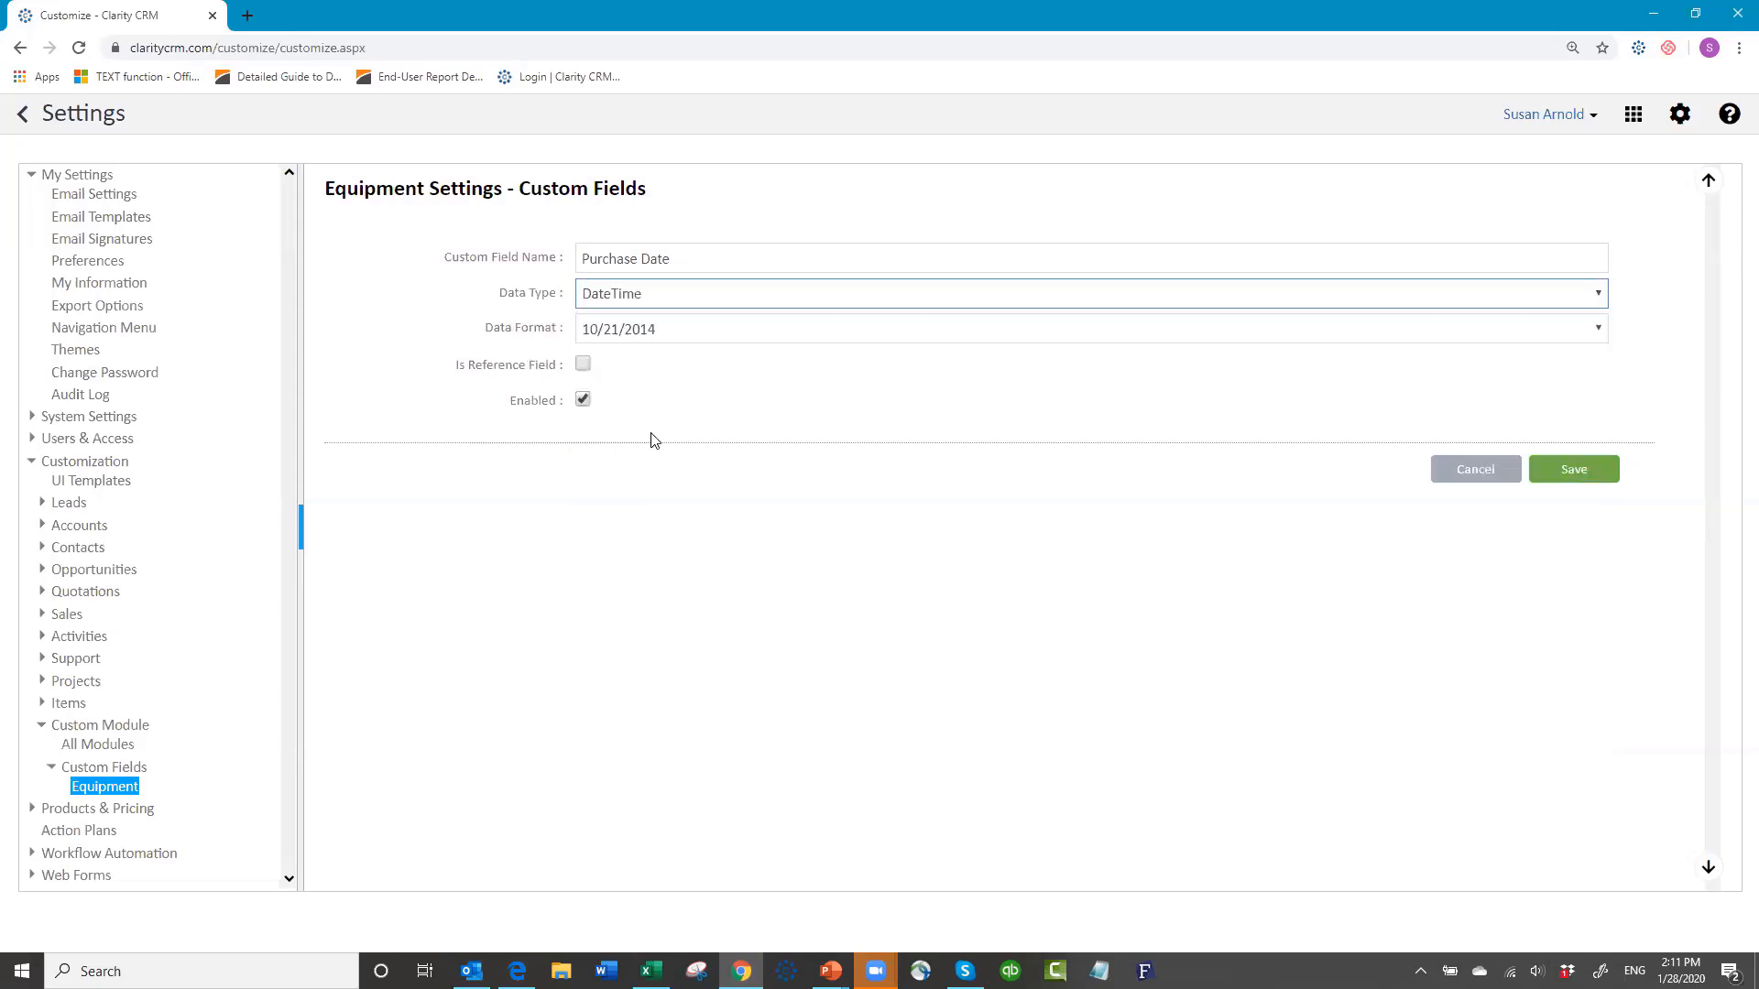
pyautogui.click(1574, 471)
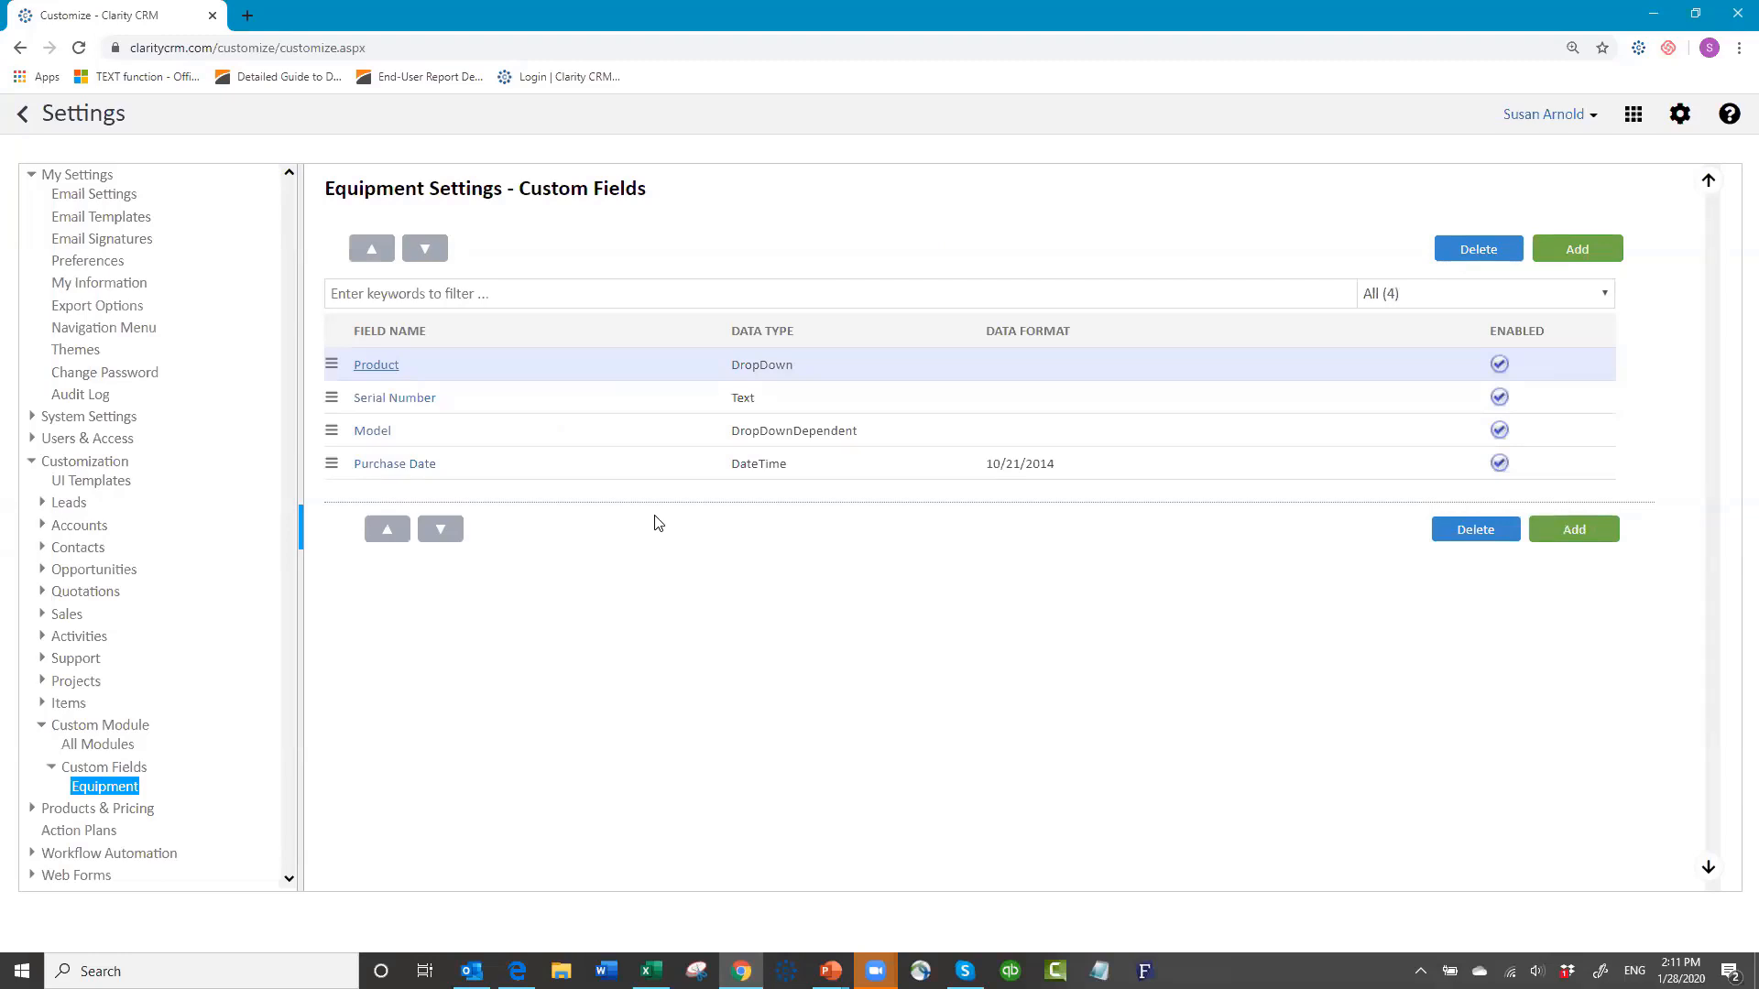
pyautogui.click(1564, 257)
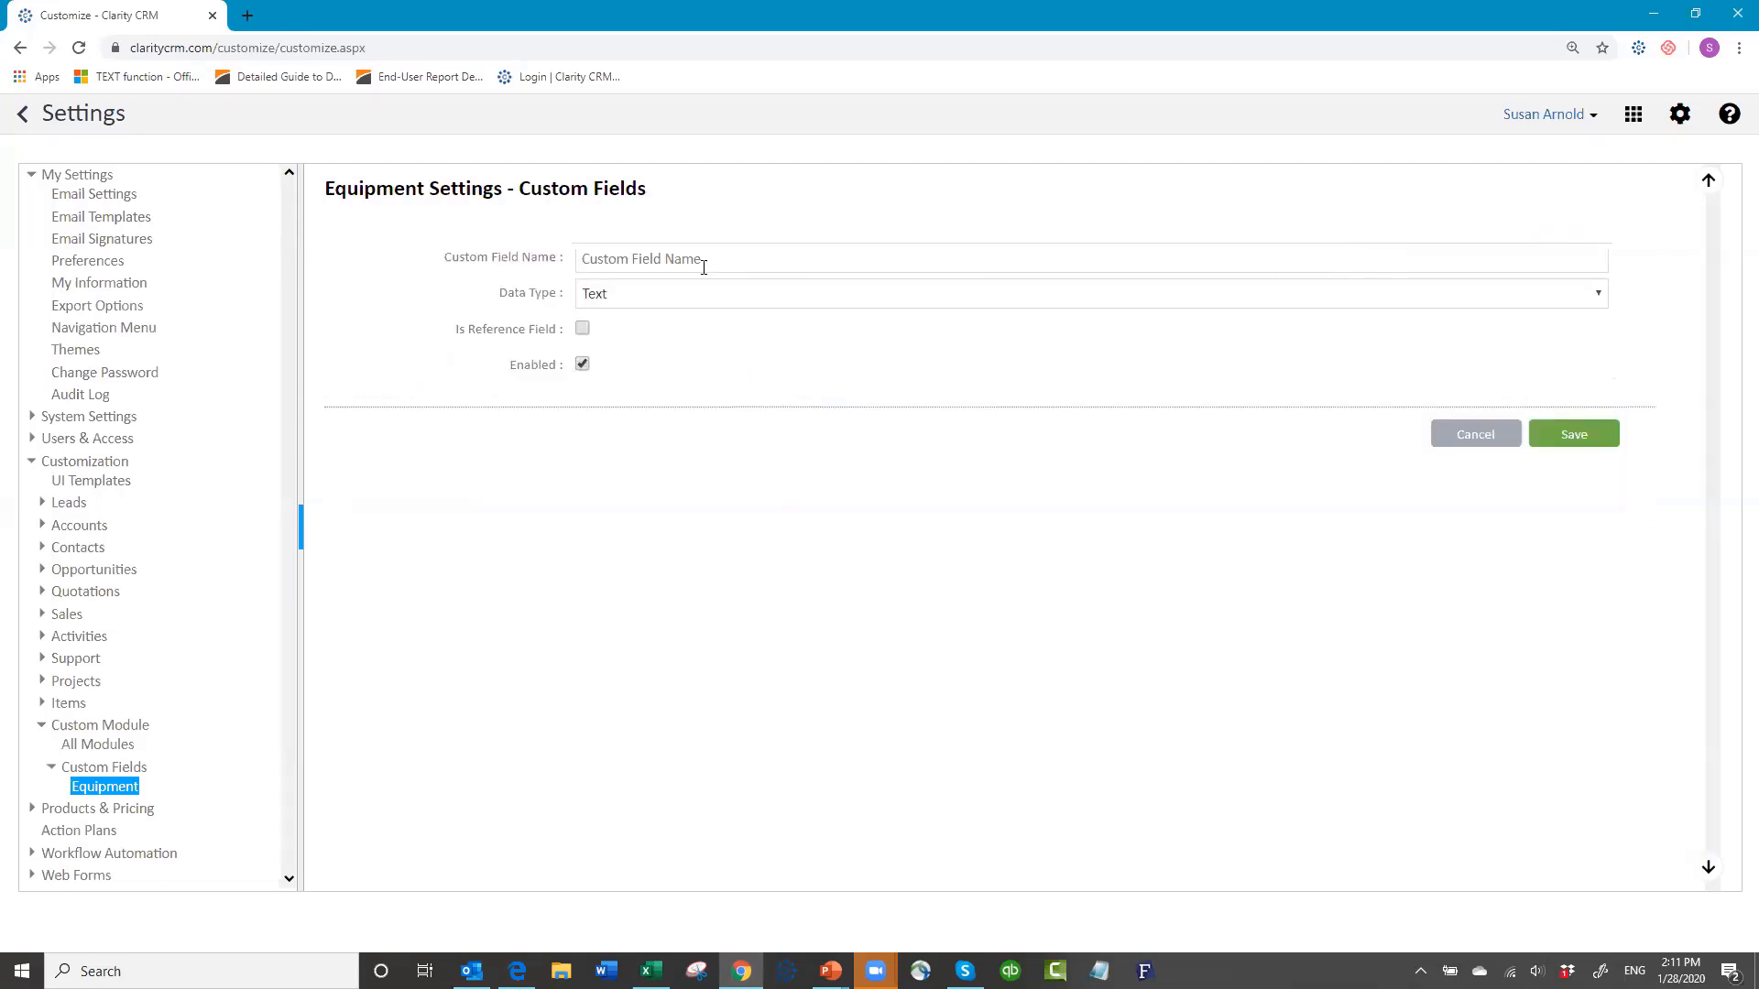
# Step: Create a 'Warranty Purchased' field with Checkbox data type and save it
pyautogui.click(705, 262)
pyautogui.write('Warranty')
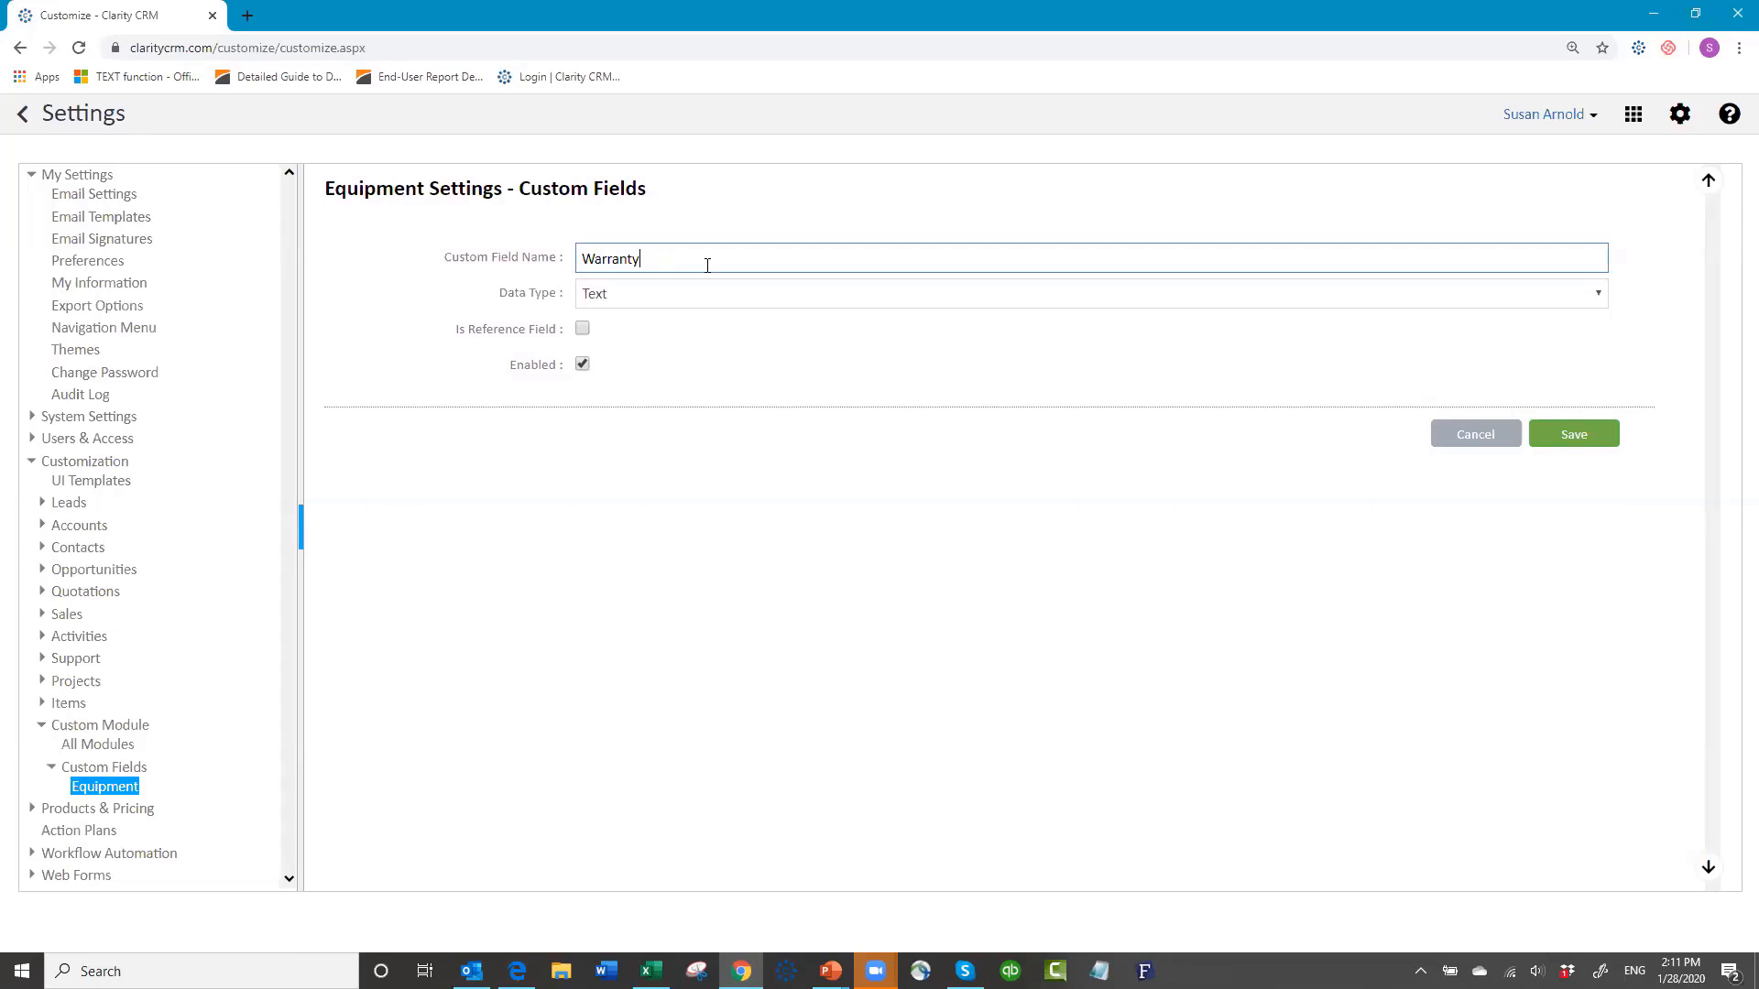
pyautogui.write('Purchased')
pyautogui.click(689, 297)
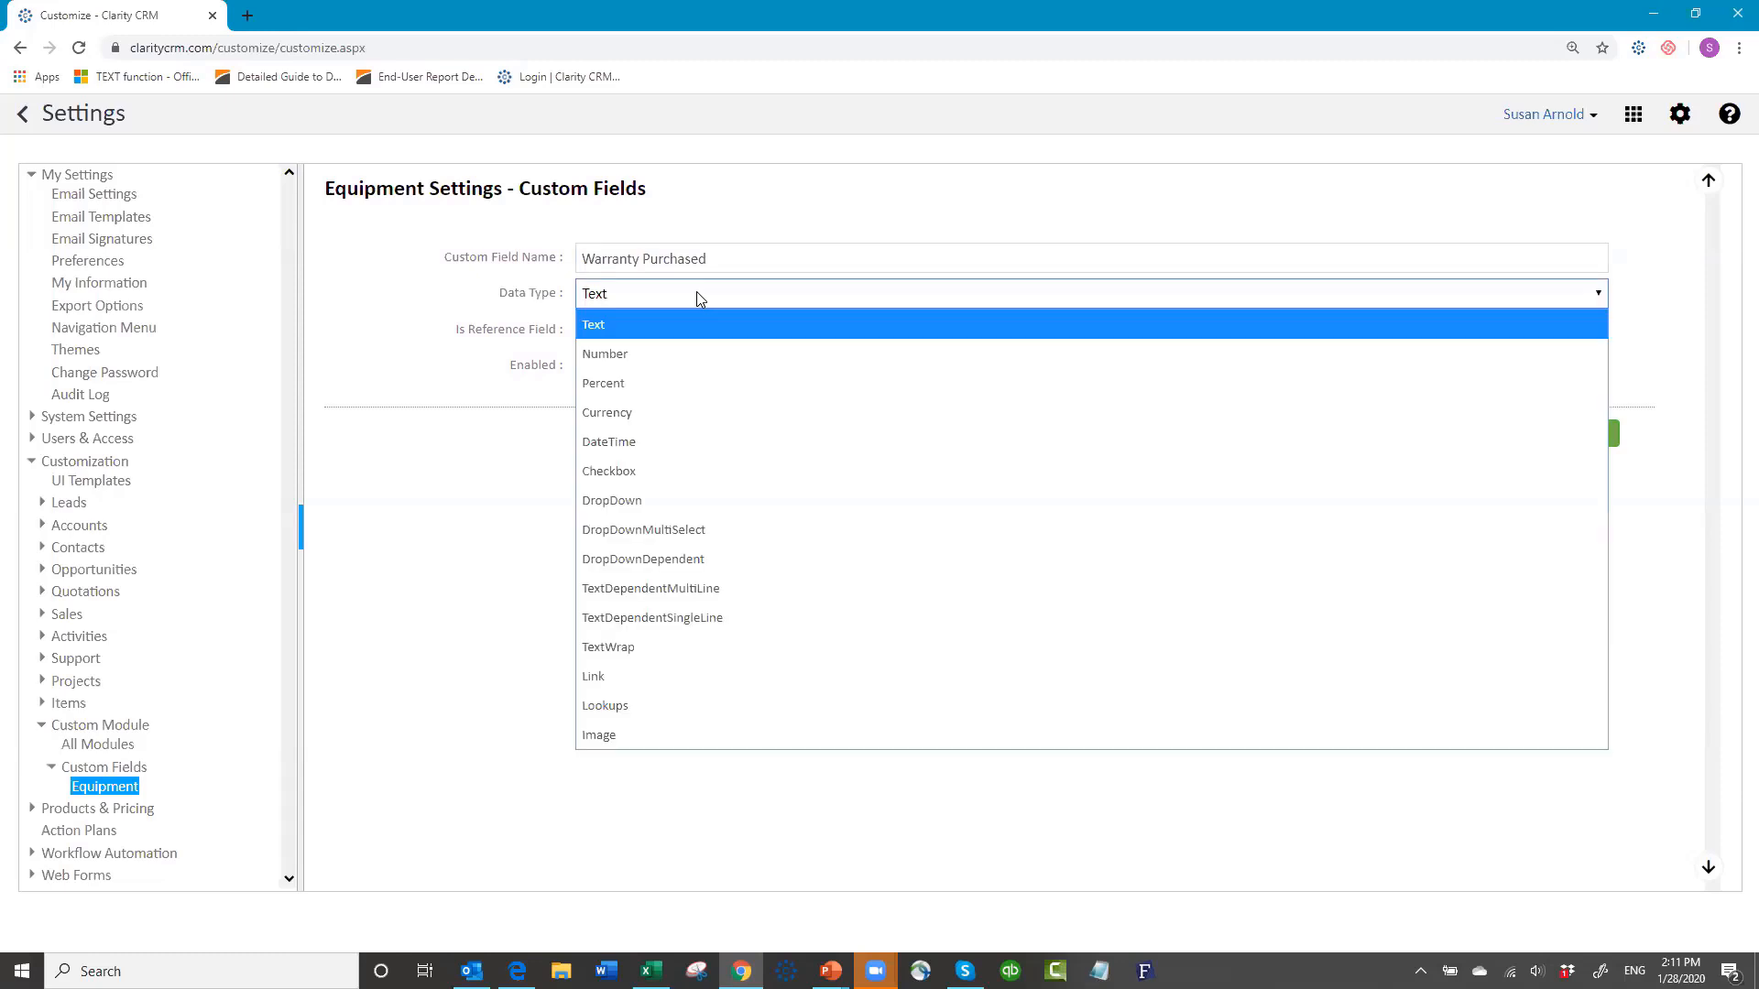
pyautogui.click(634, 475)
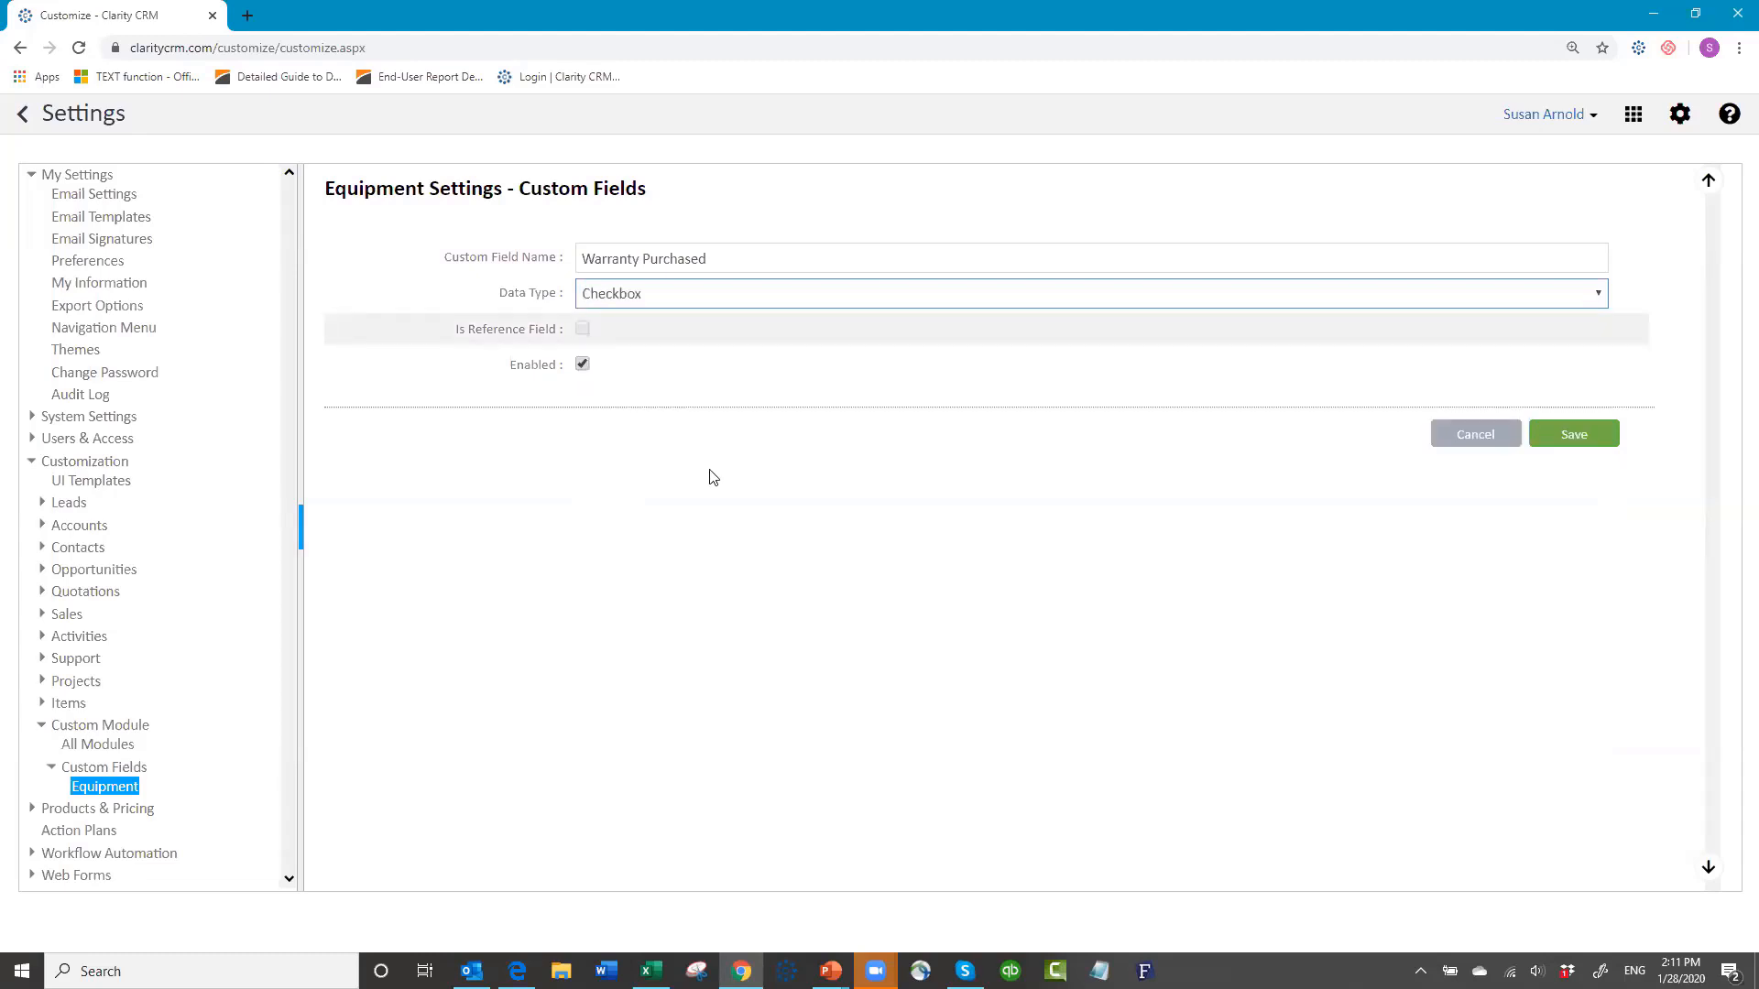
pyautogui.click(1582, 434)
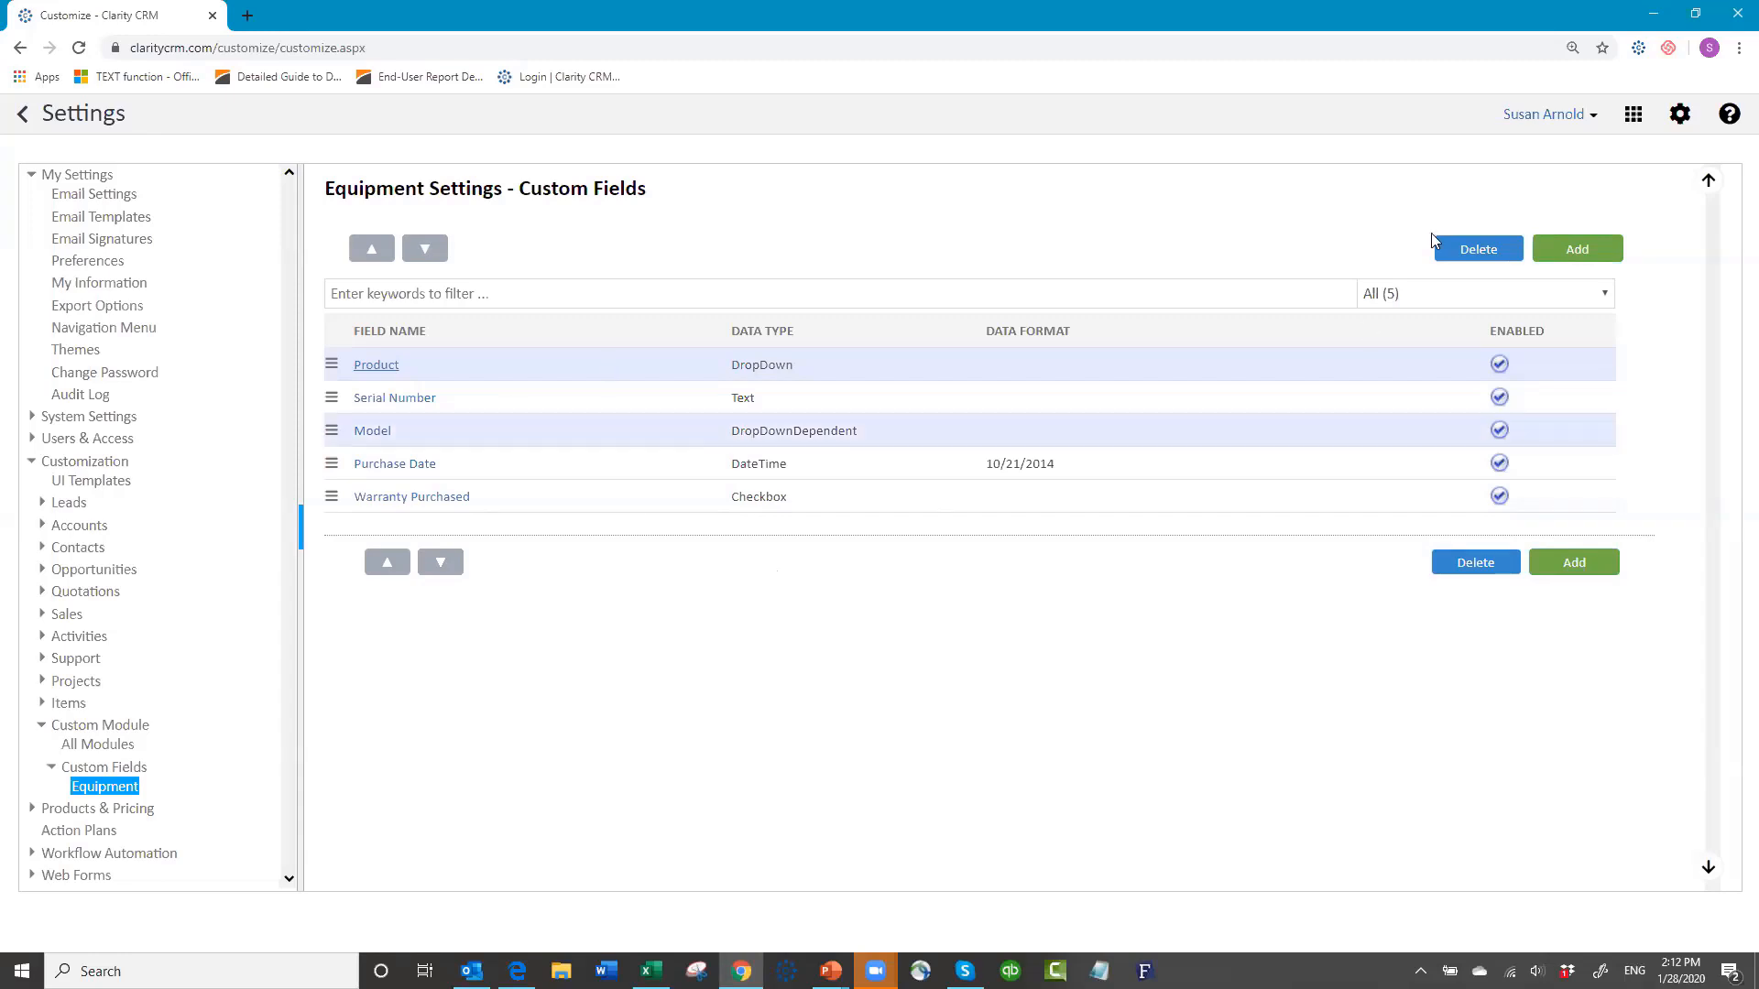
# Step: Start a new 'Warranty Term' field with DropDown data type
pyautogui.click(1589, 255)
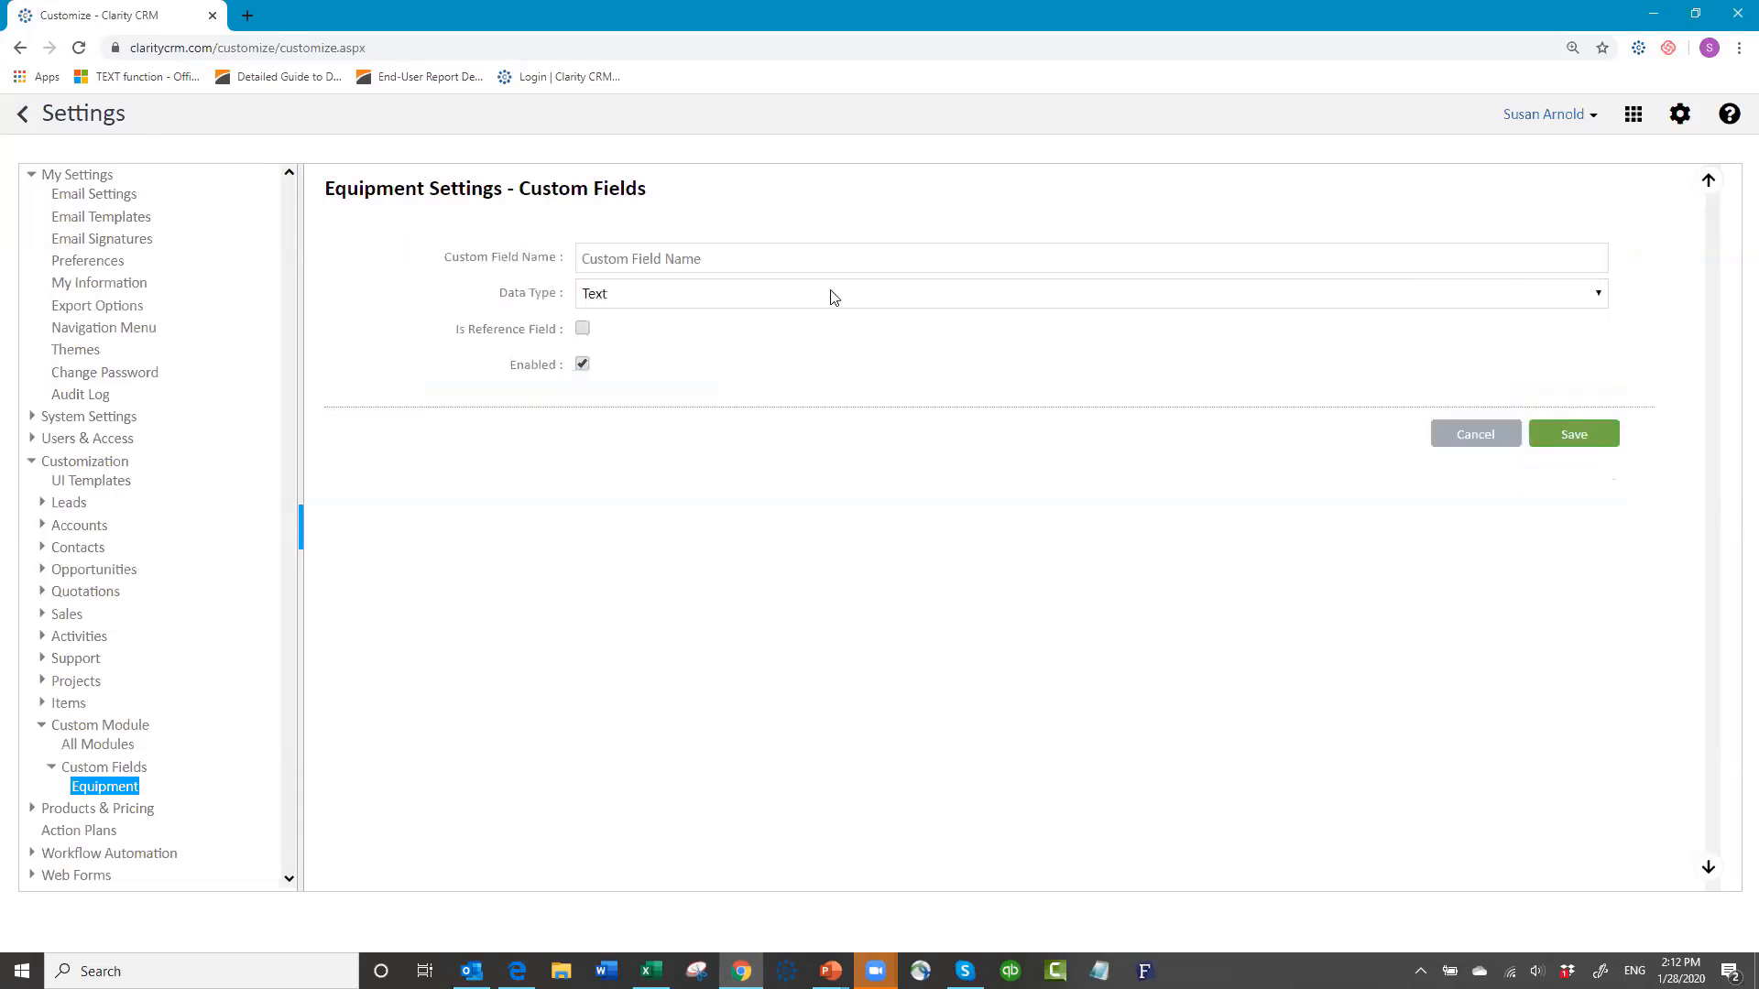
pyautogui.click(734, 260)
pyautogui.write('Warra')
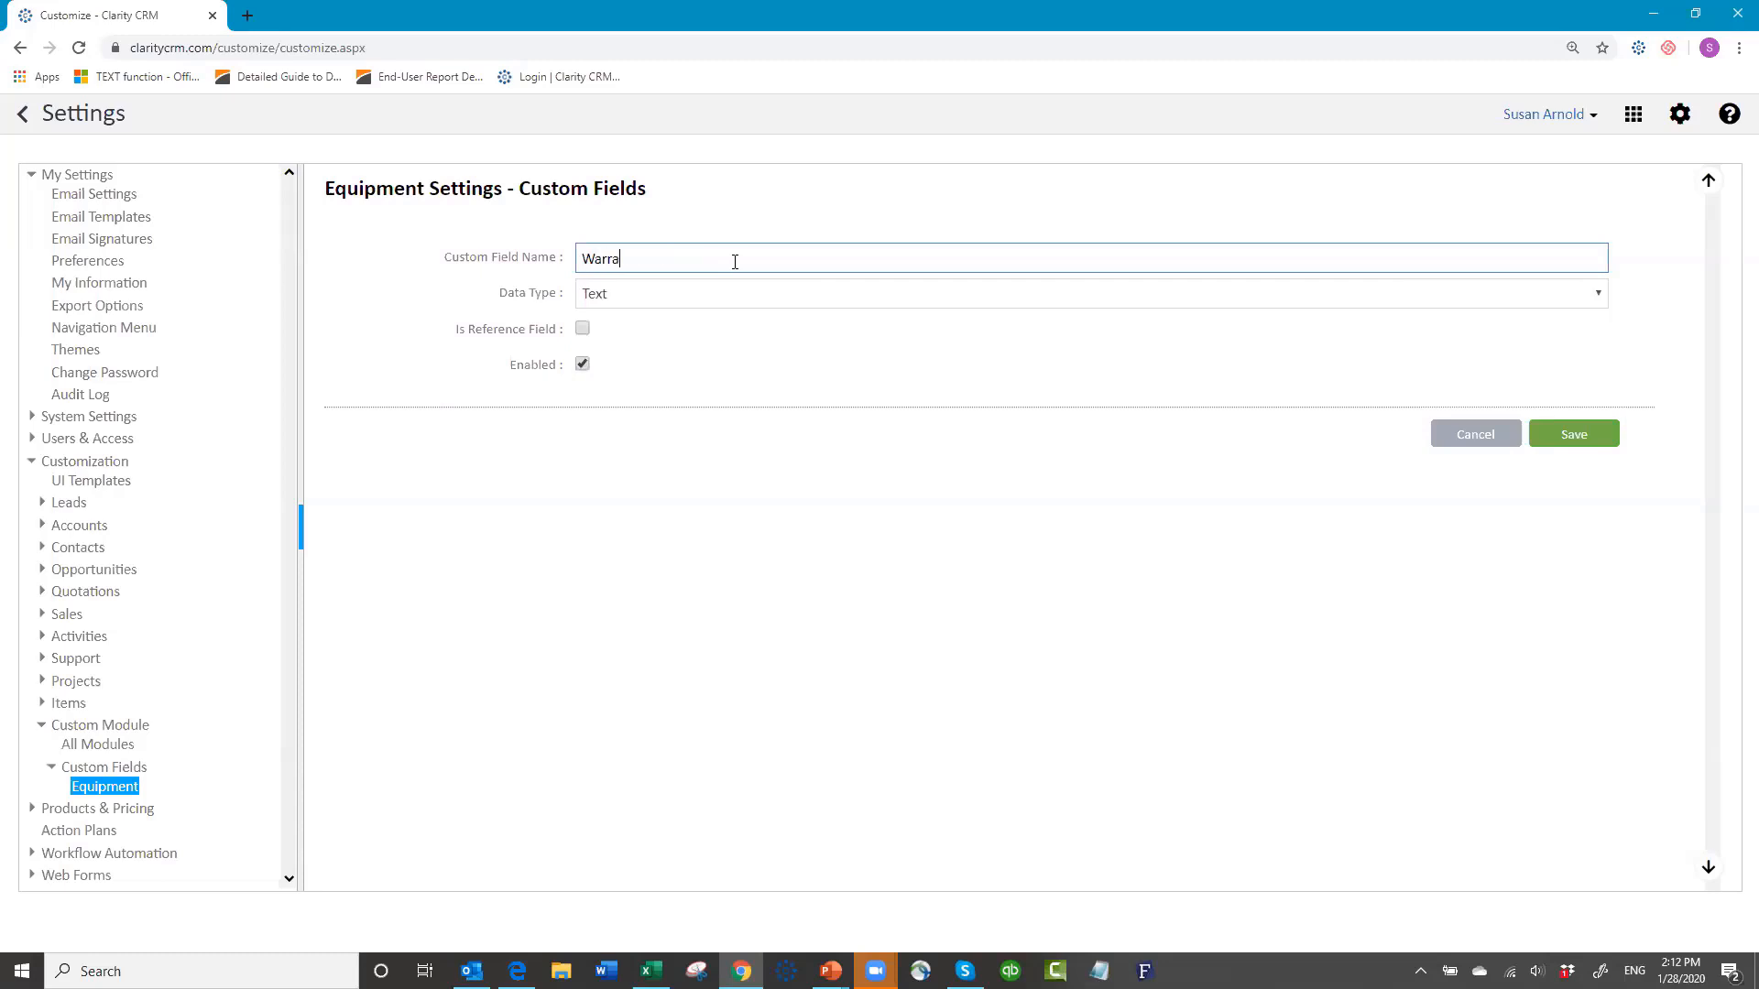
pyautogui.write('nty Term')
pyautogui.click(689, 305)
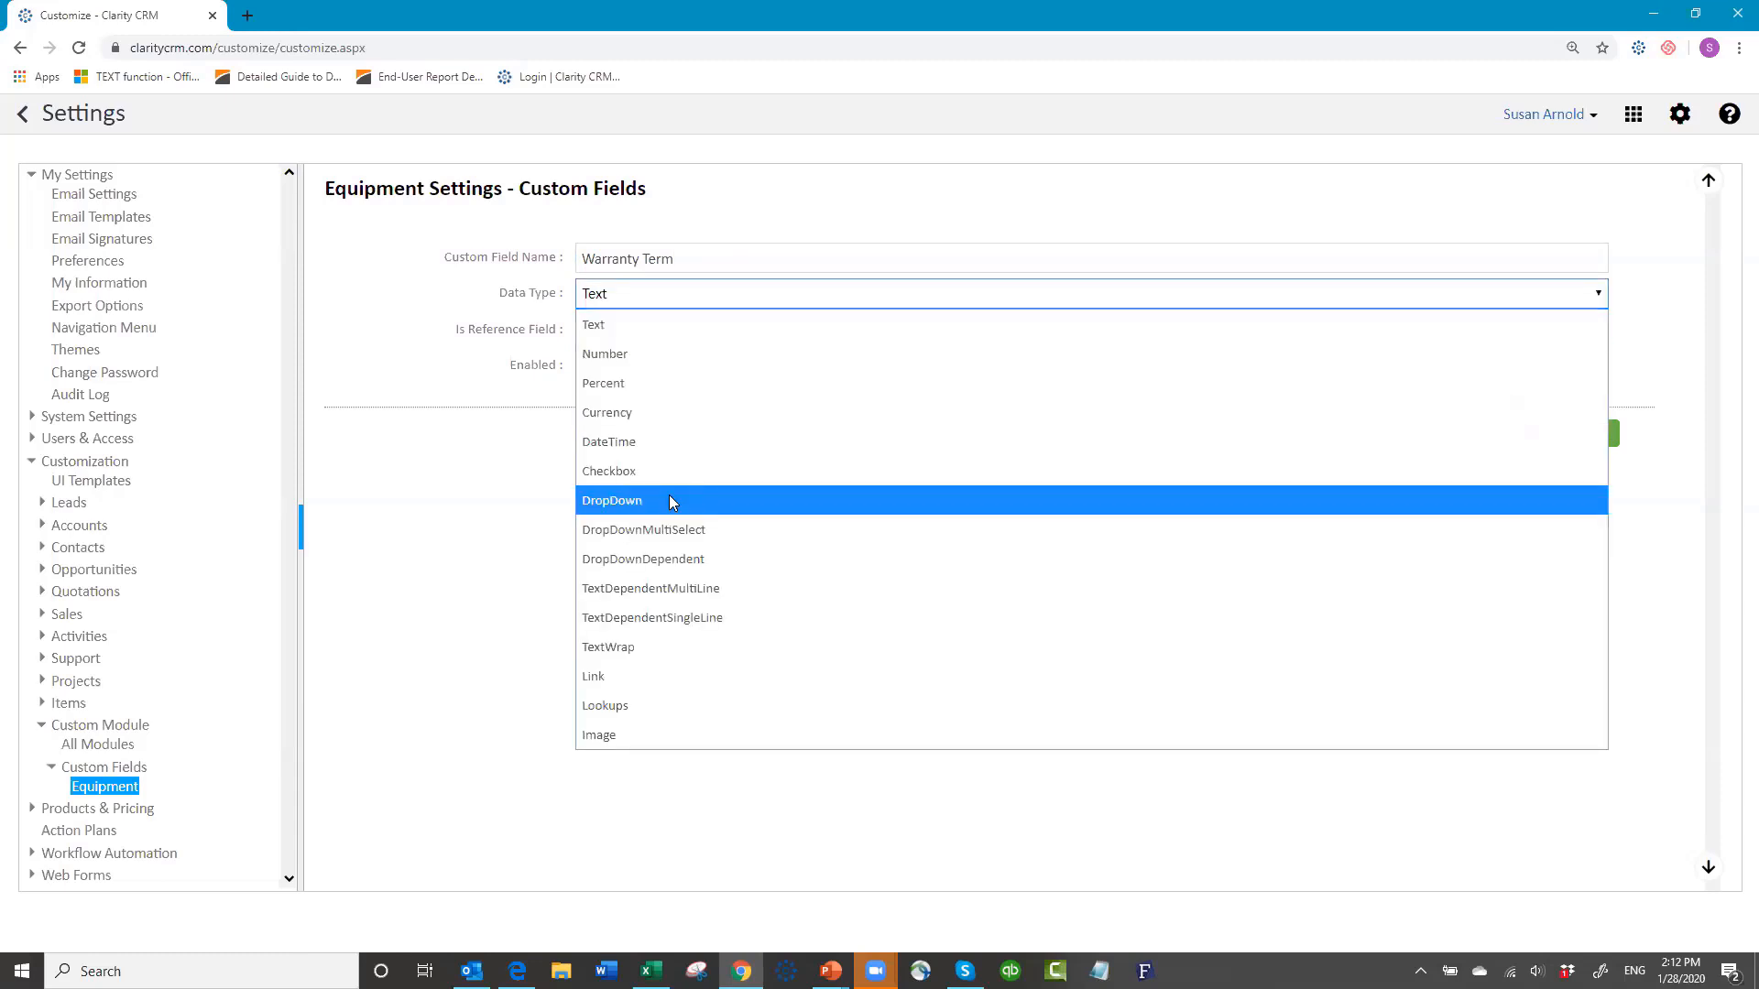
pyautogui.click(670, 495)
# Step: Enter the choices 30 Day, 60 Day, 1 year and 2 year, and save the field
pyautogui.click(678, 339)
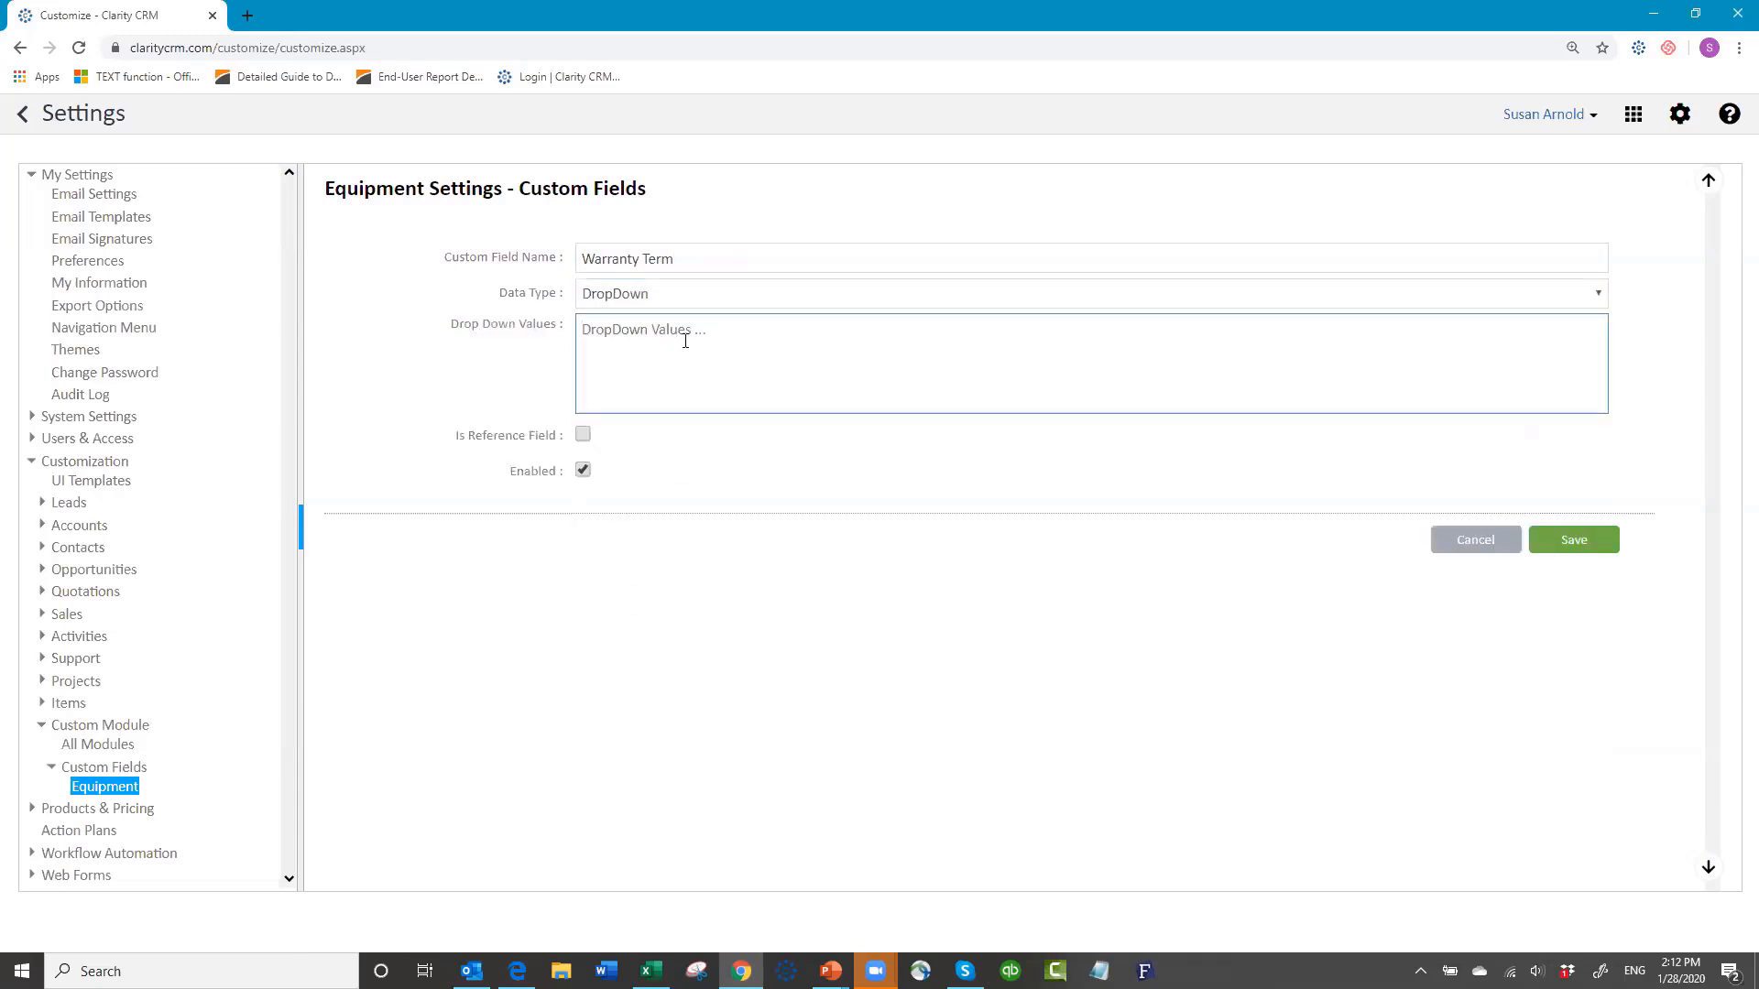
pyautogui.write('30 Day')
pyautogui.press('Return')
pyautogui.write('60 Day')
pyautogui.press('Return')
pyautogui.write('1 year')
pyautogui.press('Return')
pyautogui.write('2 year')
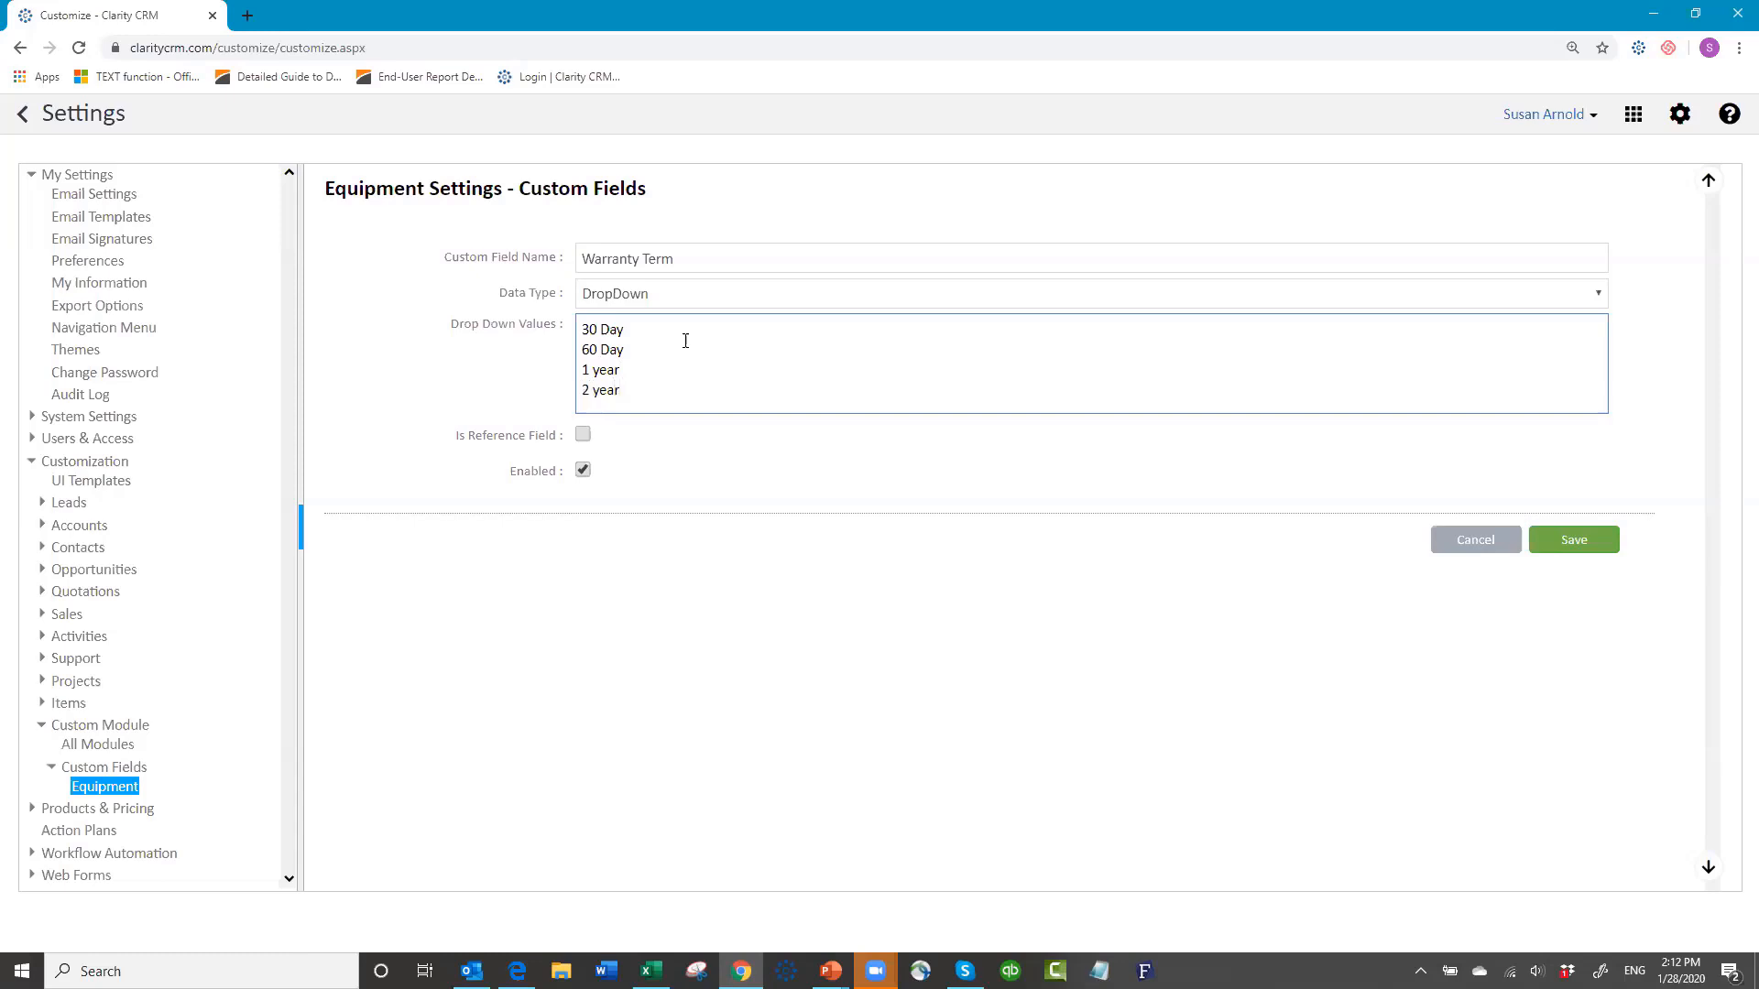
pyautogui.click(1572, 544)
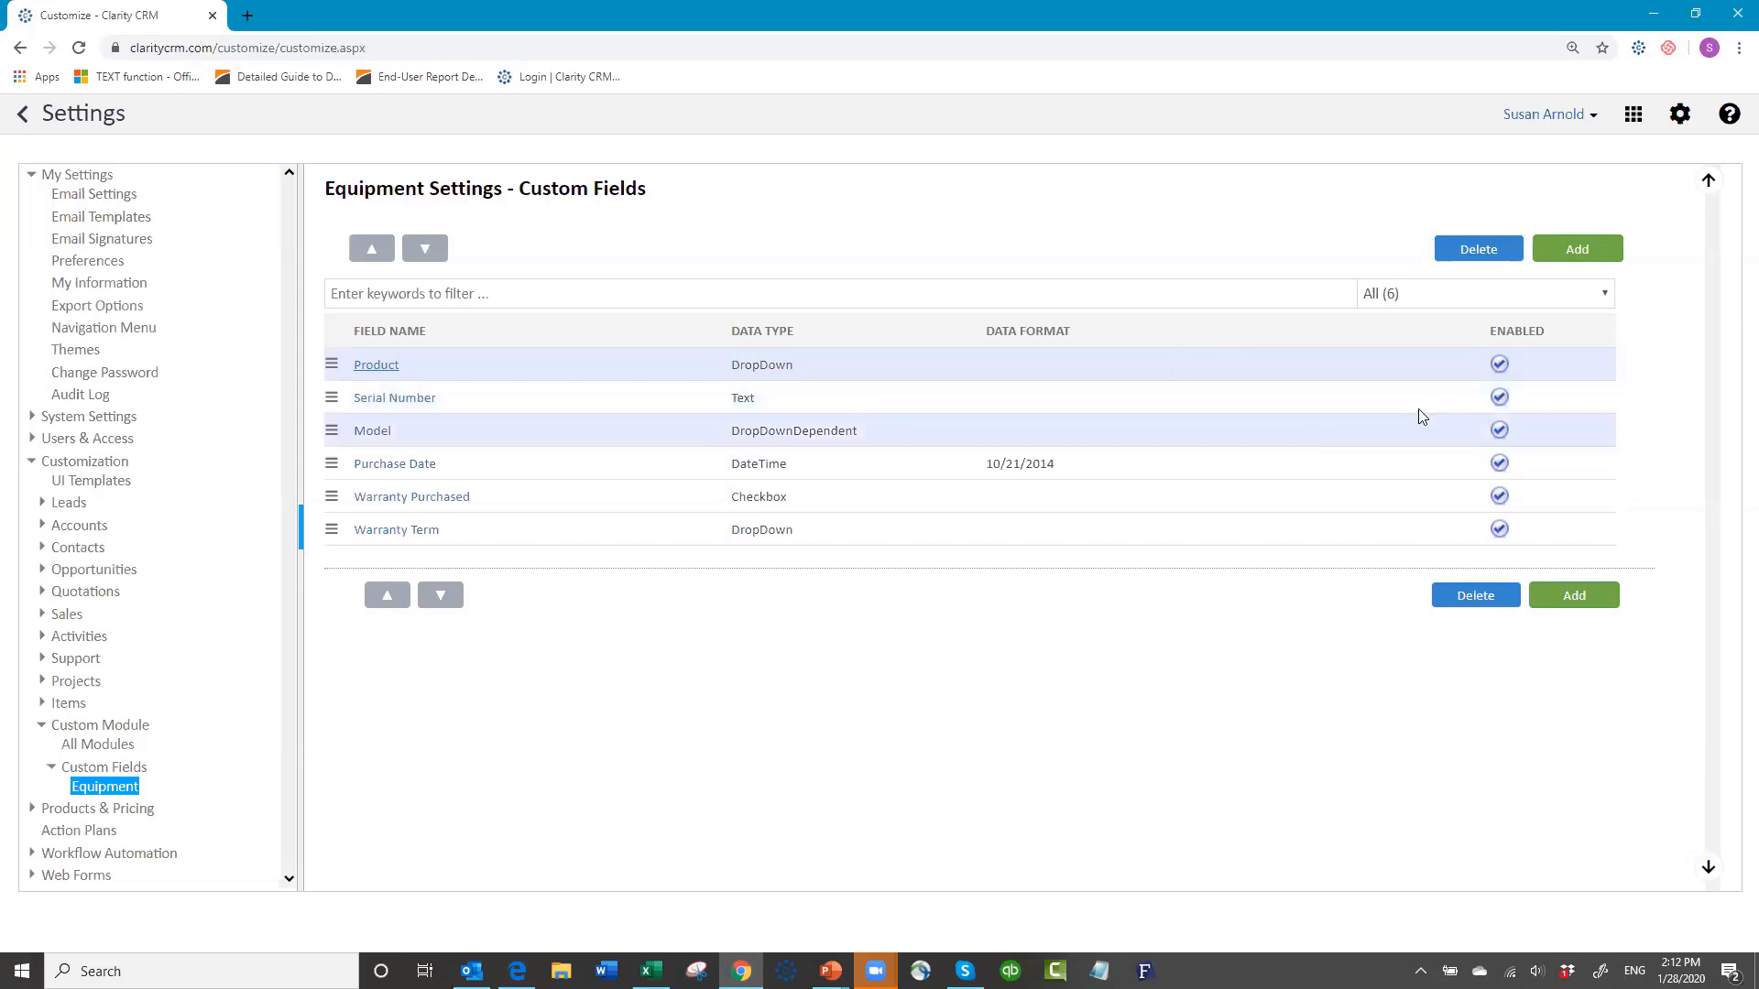
pyautogui.click(1588, 255)
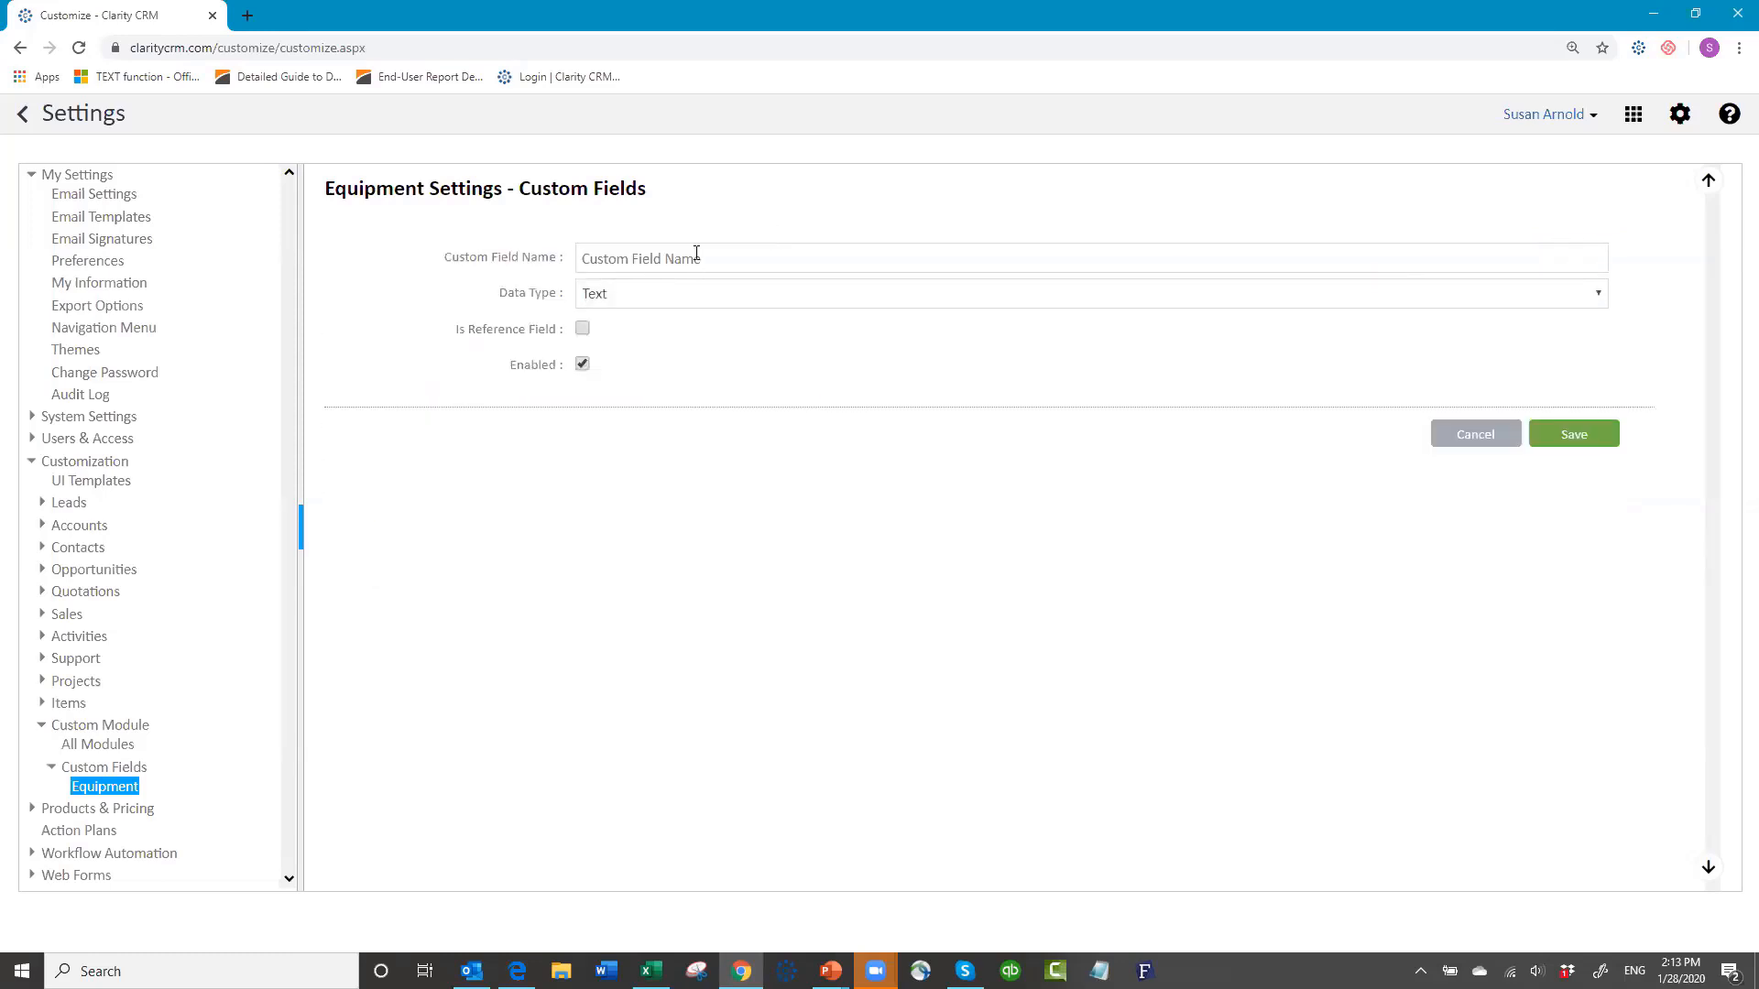
# Step: Name the new Equipment field Industry Type and make it a DropDown
pyautogui.click(694, 258)
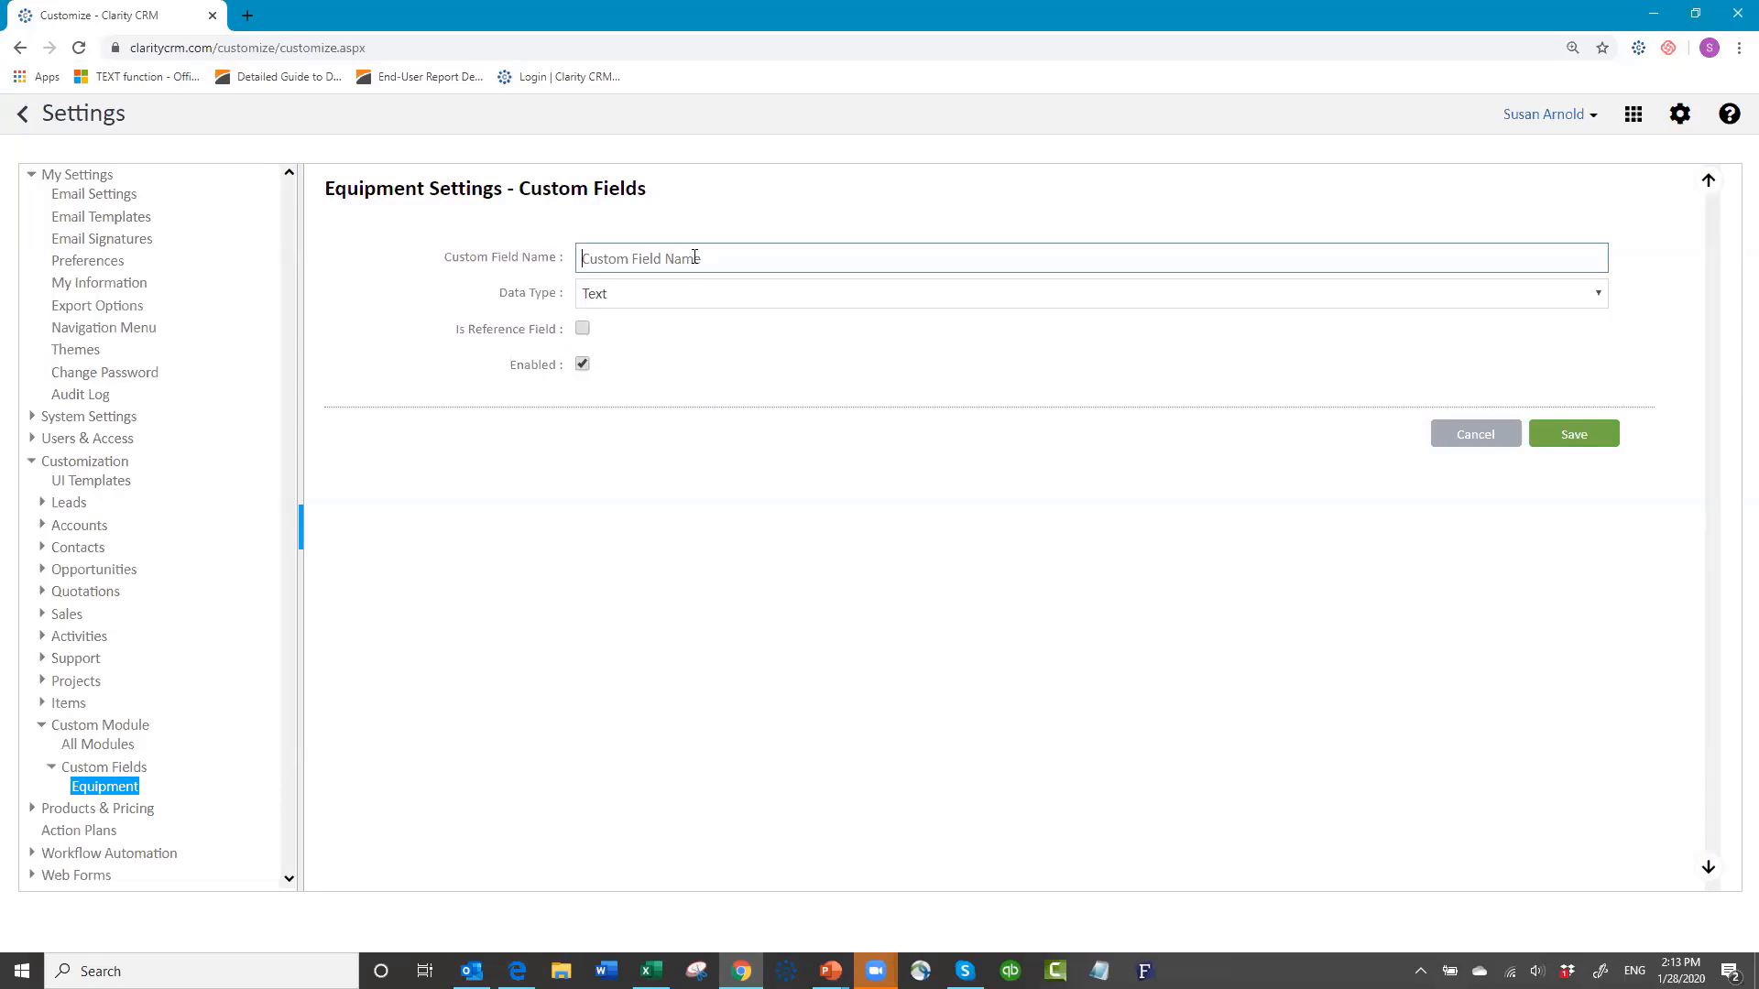
pyautogui.write('Industry Type')
pyautogui.click(630, 295)
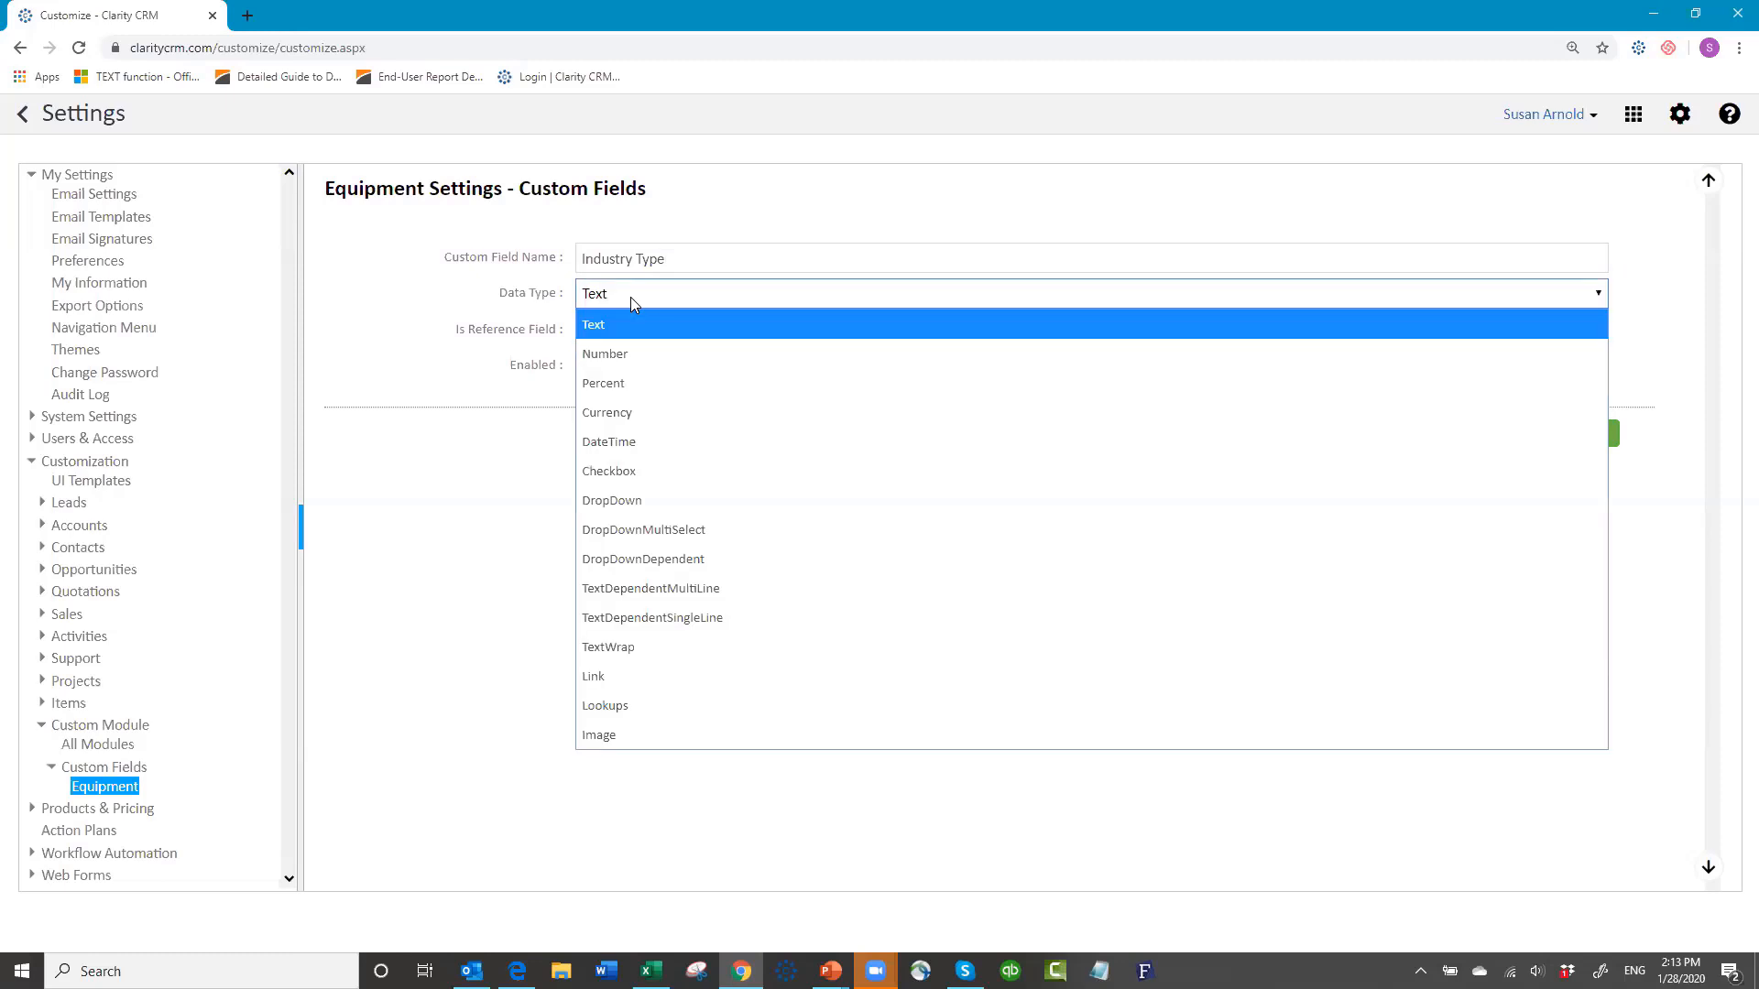
pyautogui.click(636, 499)
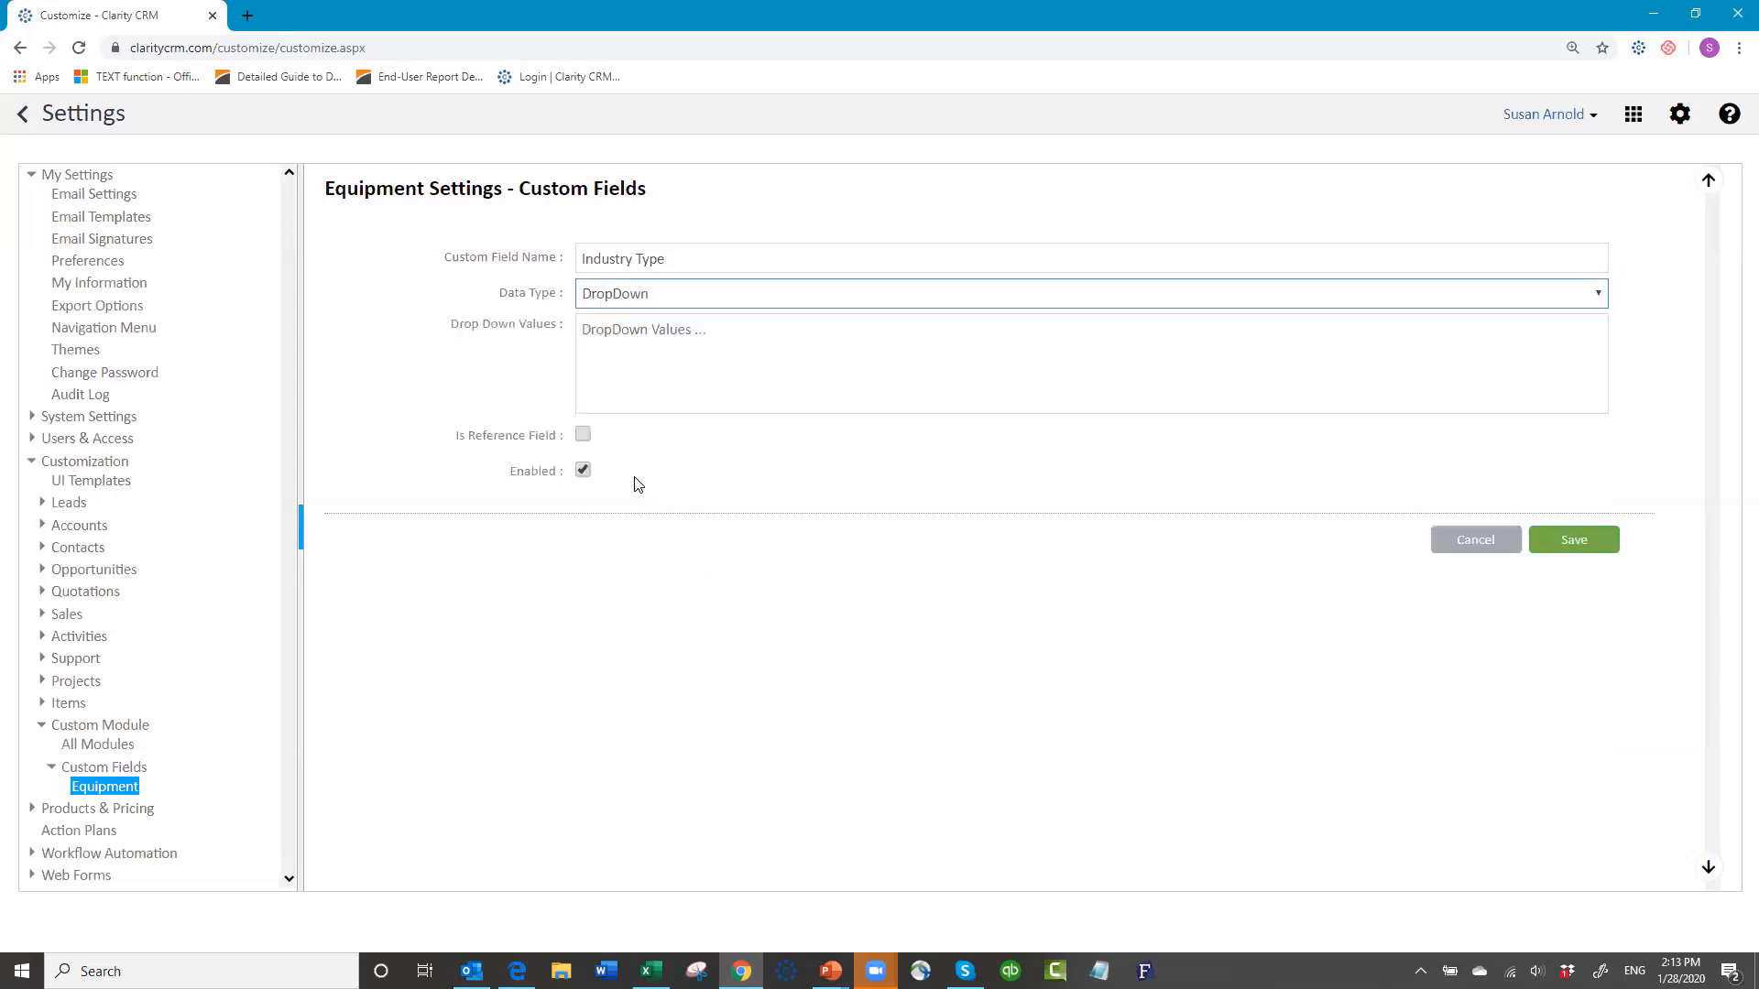
# Step: Enter choices Manufacturing, Retail, Hospitality, Legal, Education, Food & Beverage, Consulting and save
pyautogui.click(604, 328)
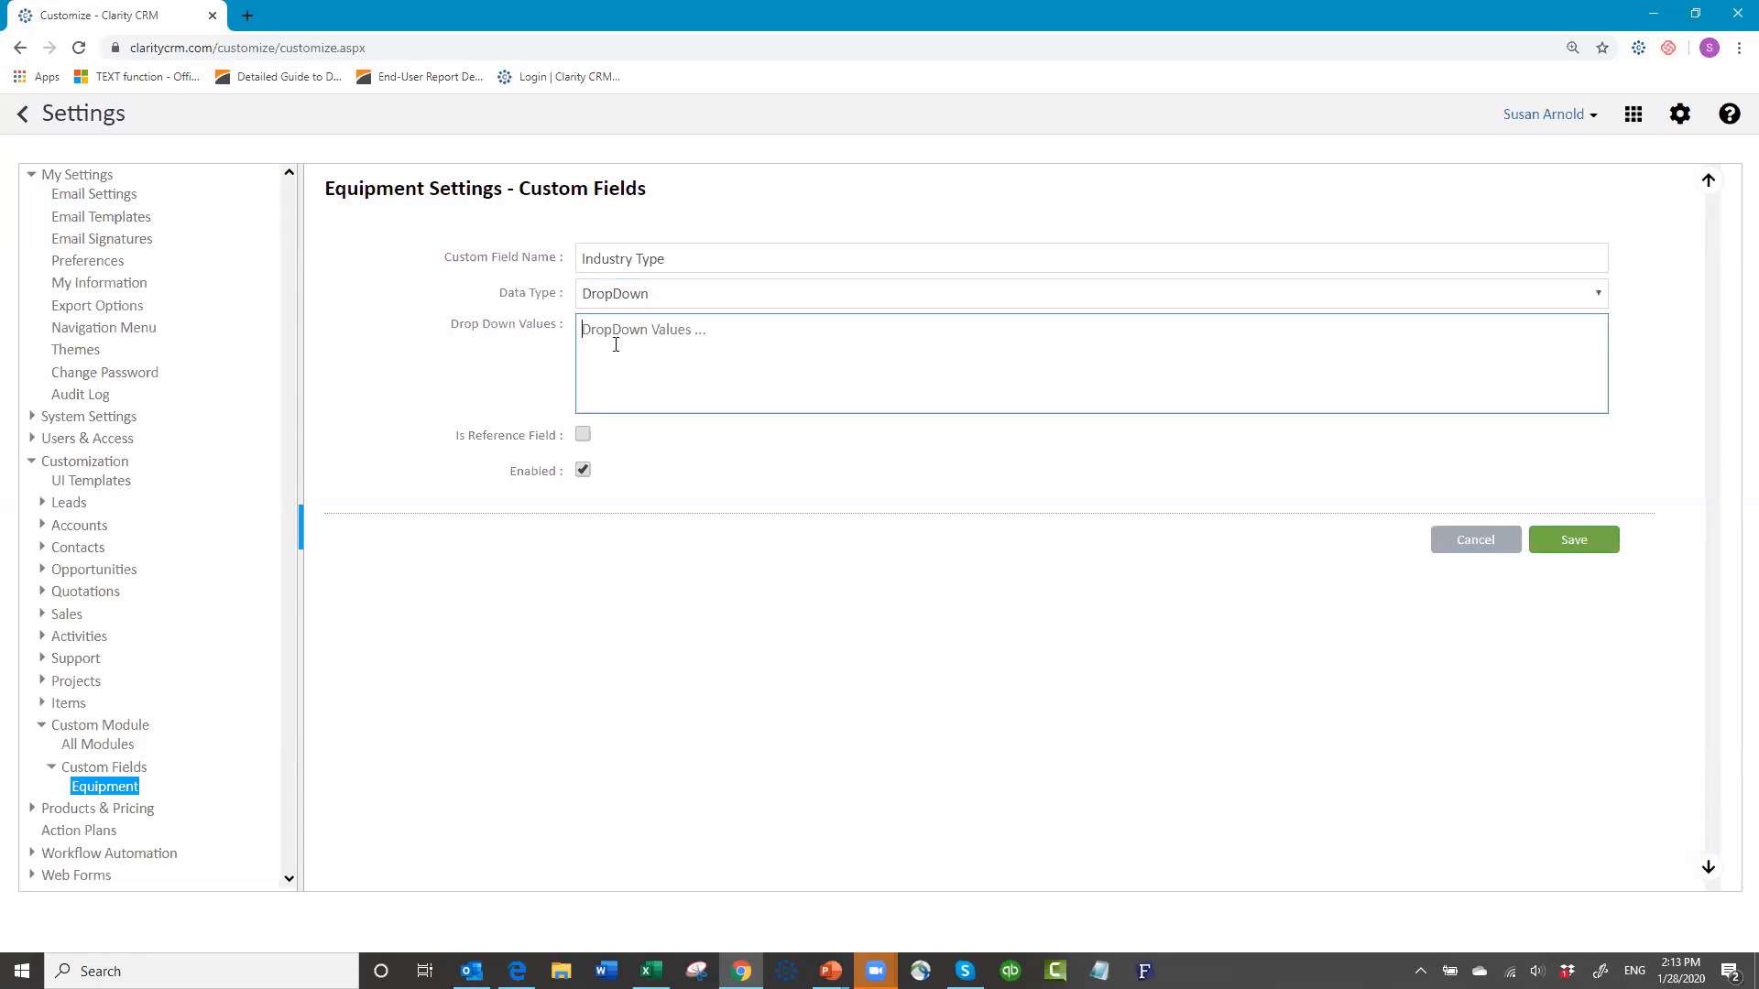
pyautogui.write('Manufacturing')
pyautogui.press('Return')
pyautogui.write('Retail')
pyautogui.press('Return')
pyautogui.write('Hospi')
pyautogui.write('a')
pyautogui.press('BackSpace')
pyautogui.write('tality le')
pyautogui.press('BackSpace')
pyautogui.press('BackSpace')
pyautogui.write('Legal')
pyautogui.press('Return')
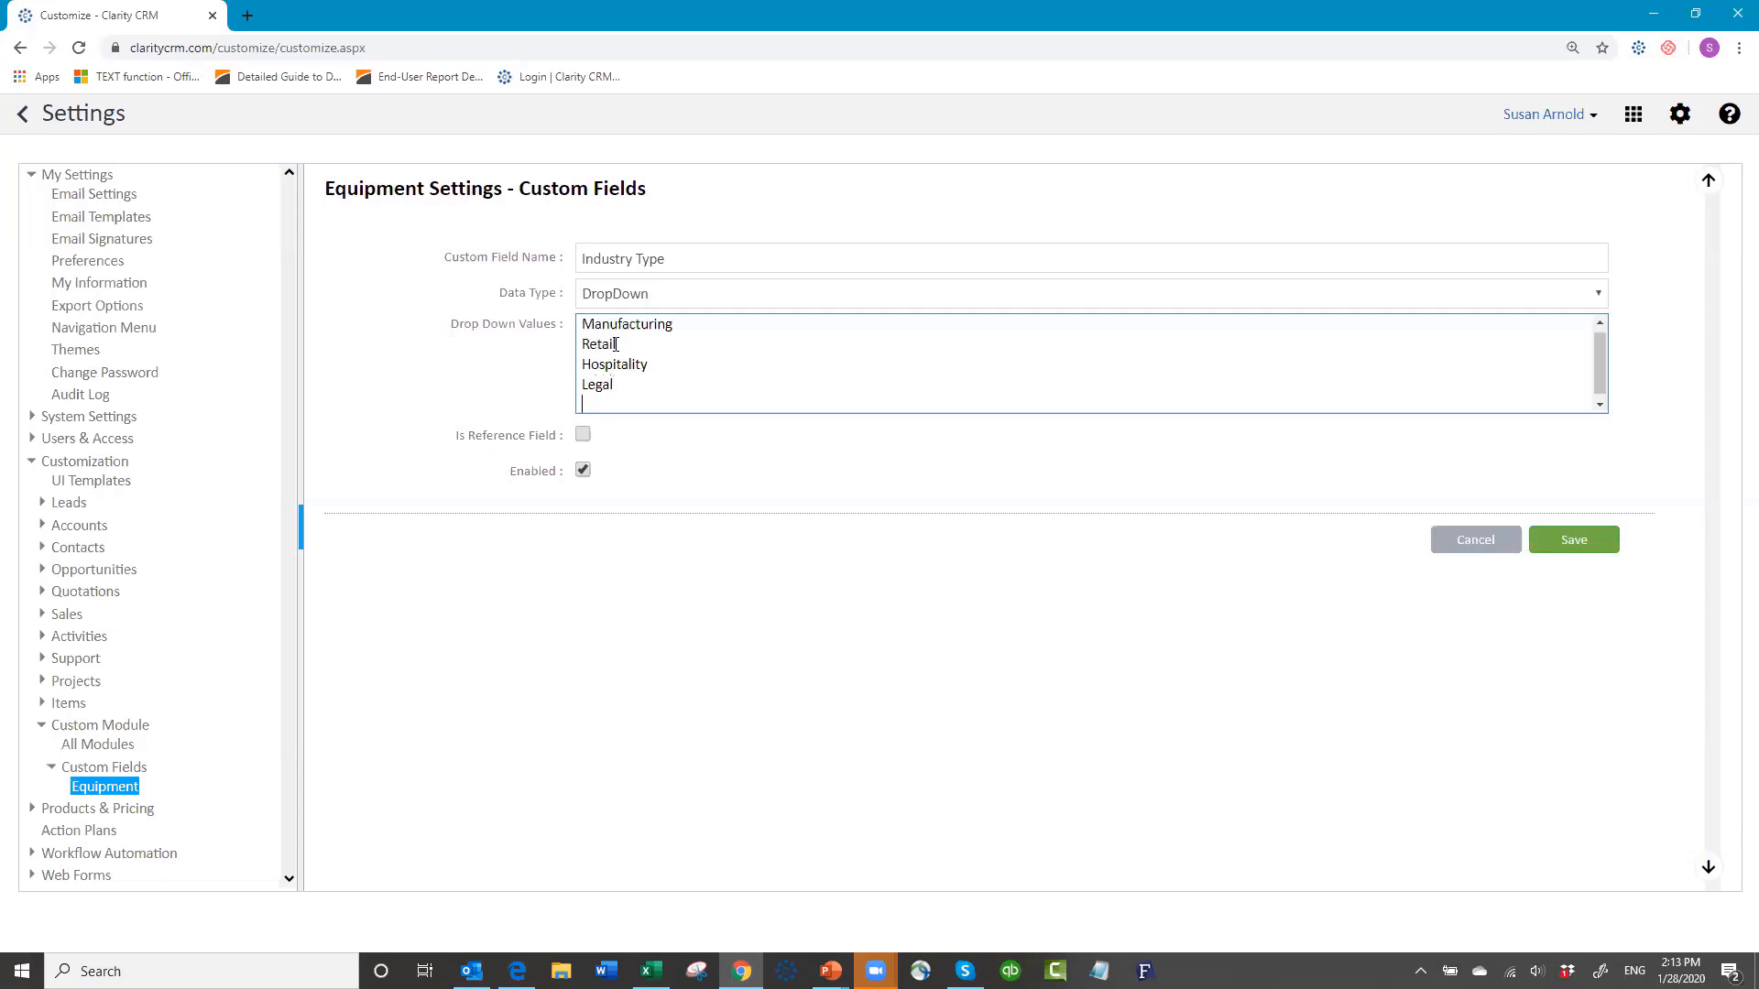
pyautogui.write('Education')
pyautogui.press('Return')
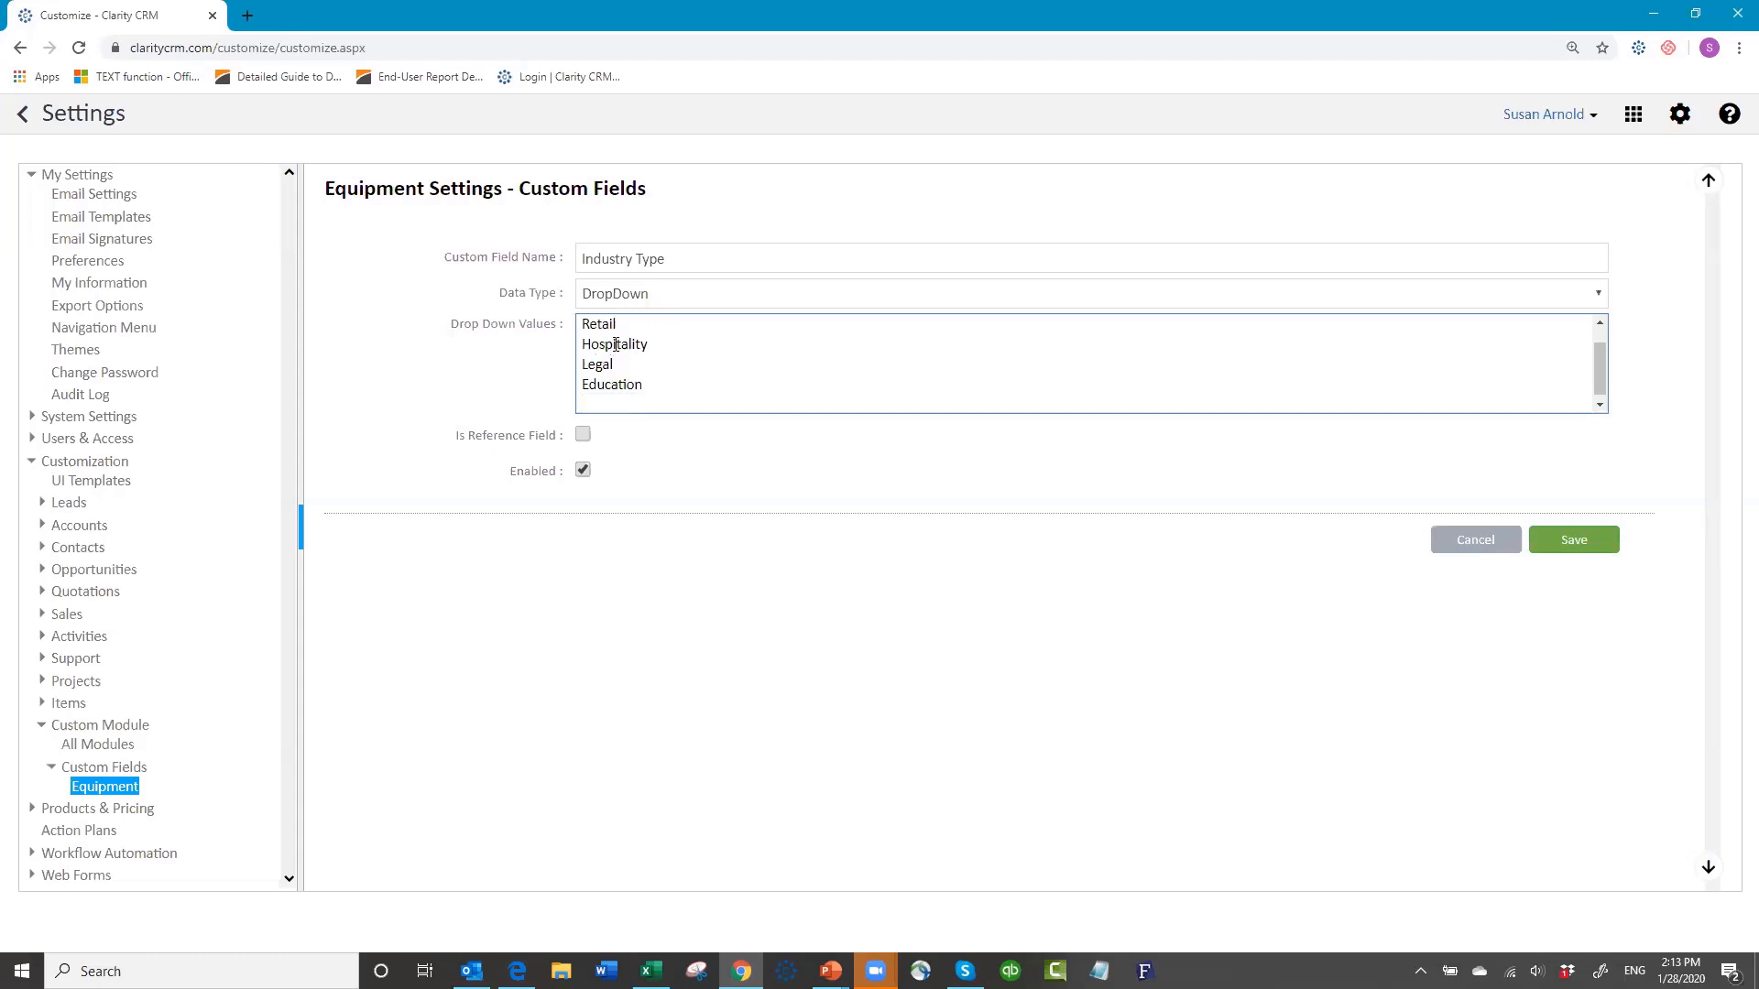
pyautogui.write('Food & Beverage')
pyautogui.press('Return')
pyautogui.write('Consulting')
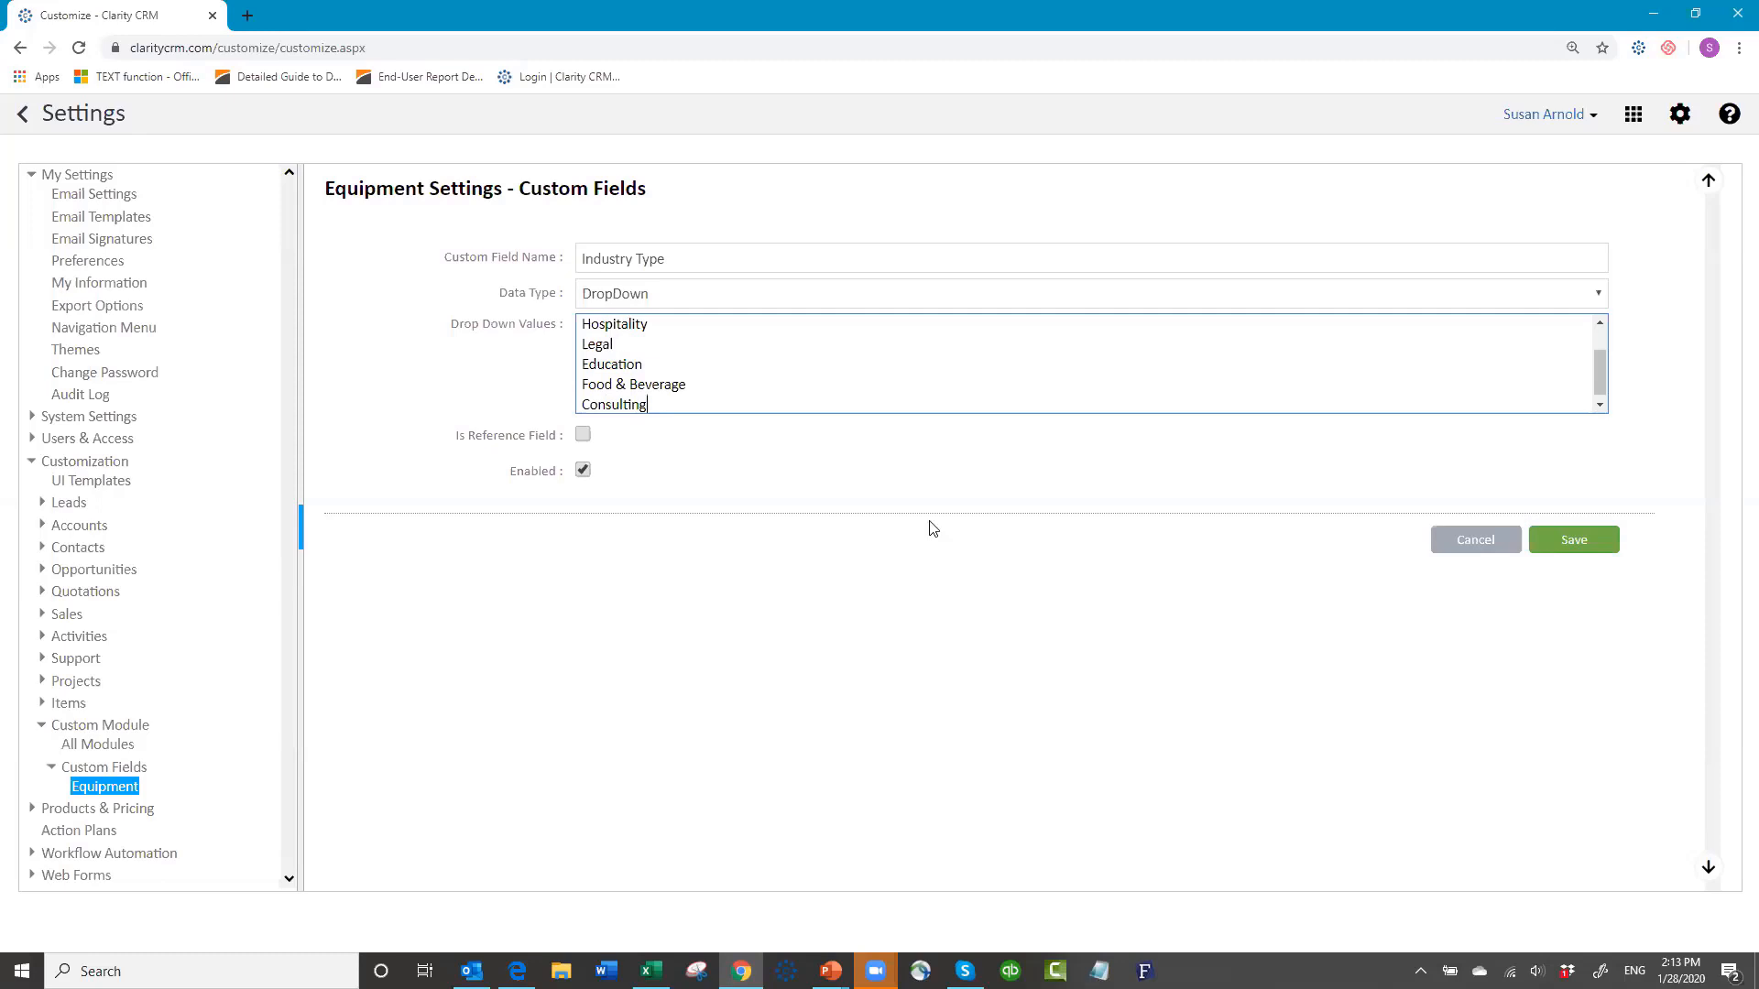
pyautogui.click(1572, 543)
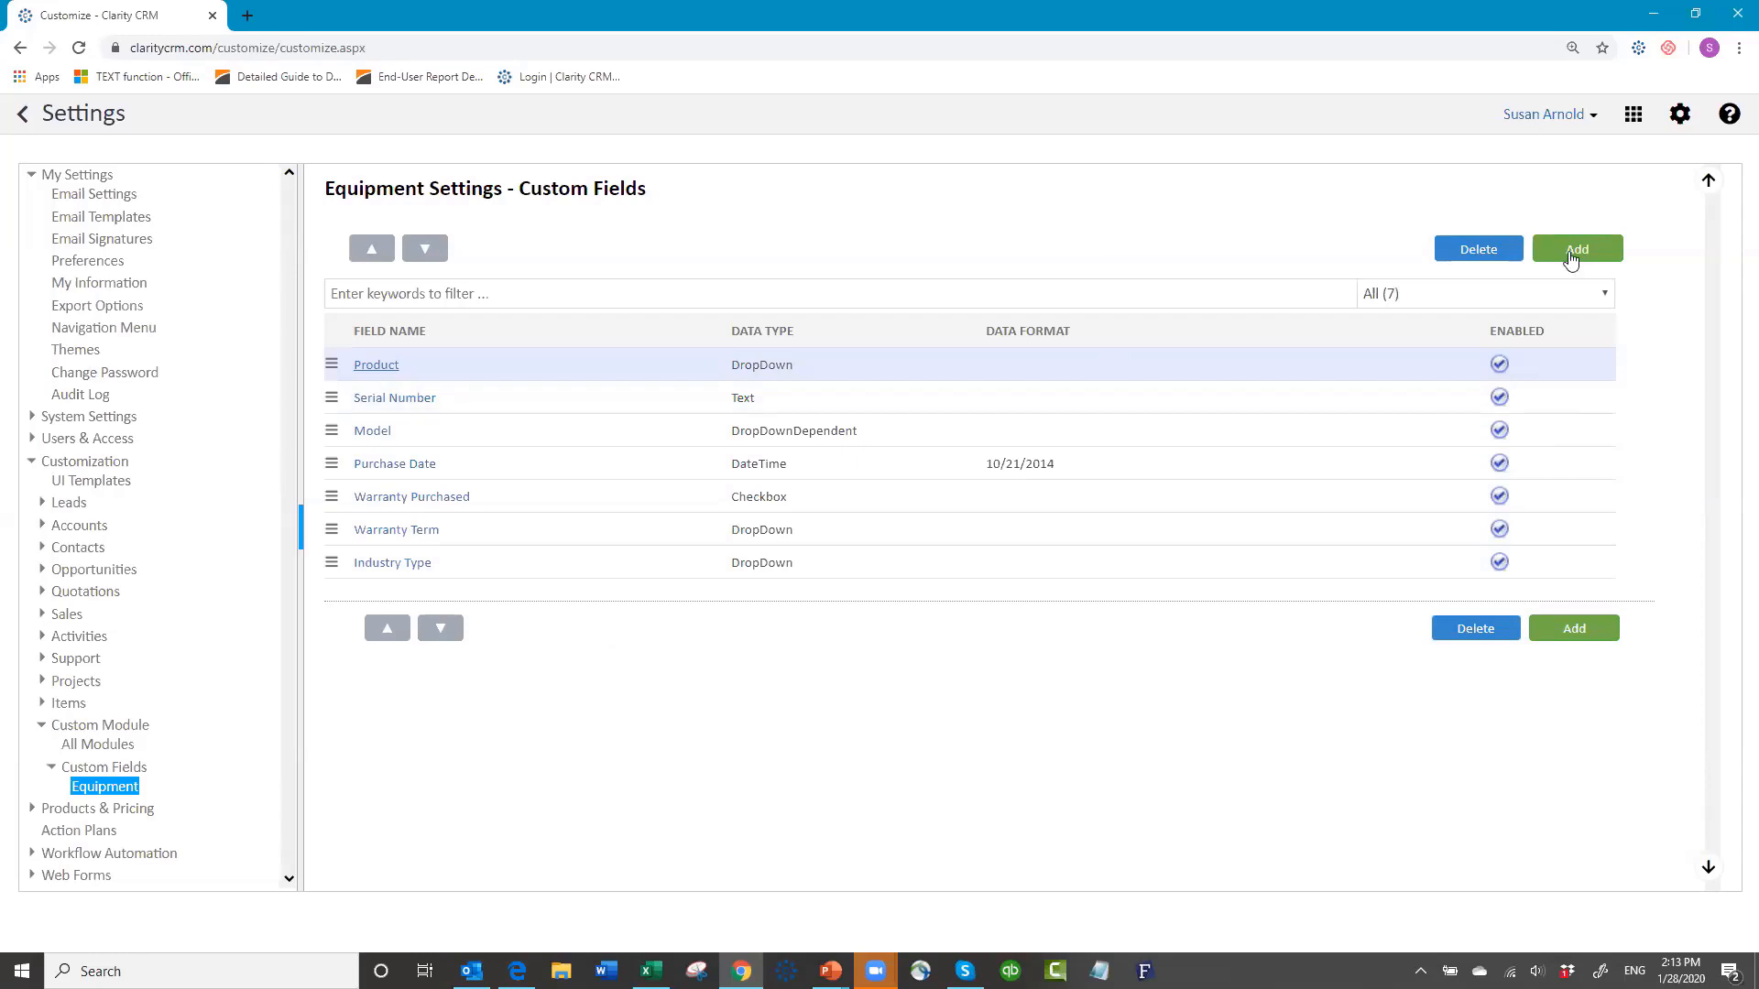
# Step: Create the Product Level DropDown field with choices A, B and C, and save it
pyautogui.click(1571, 258)
pyautogui.click(661, 265)
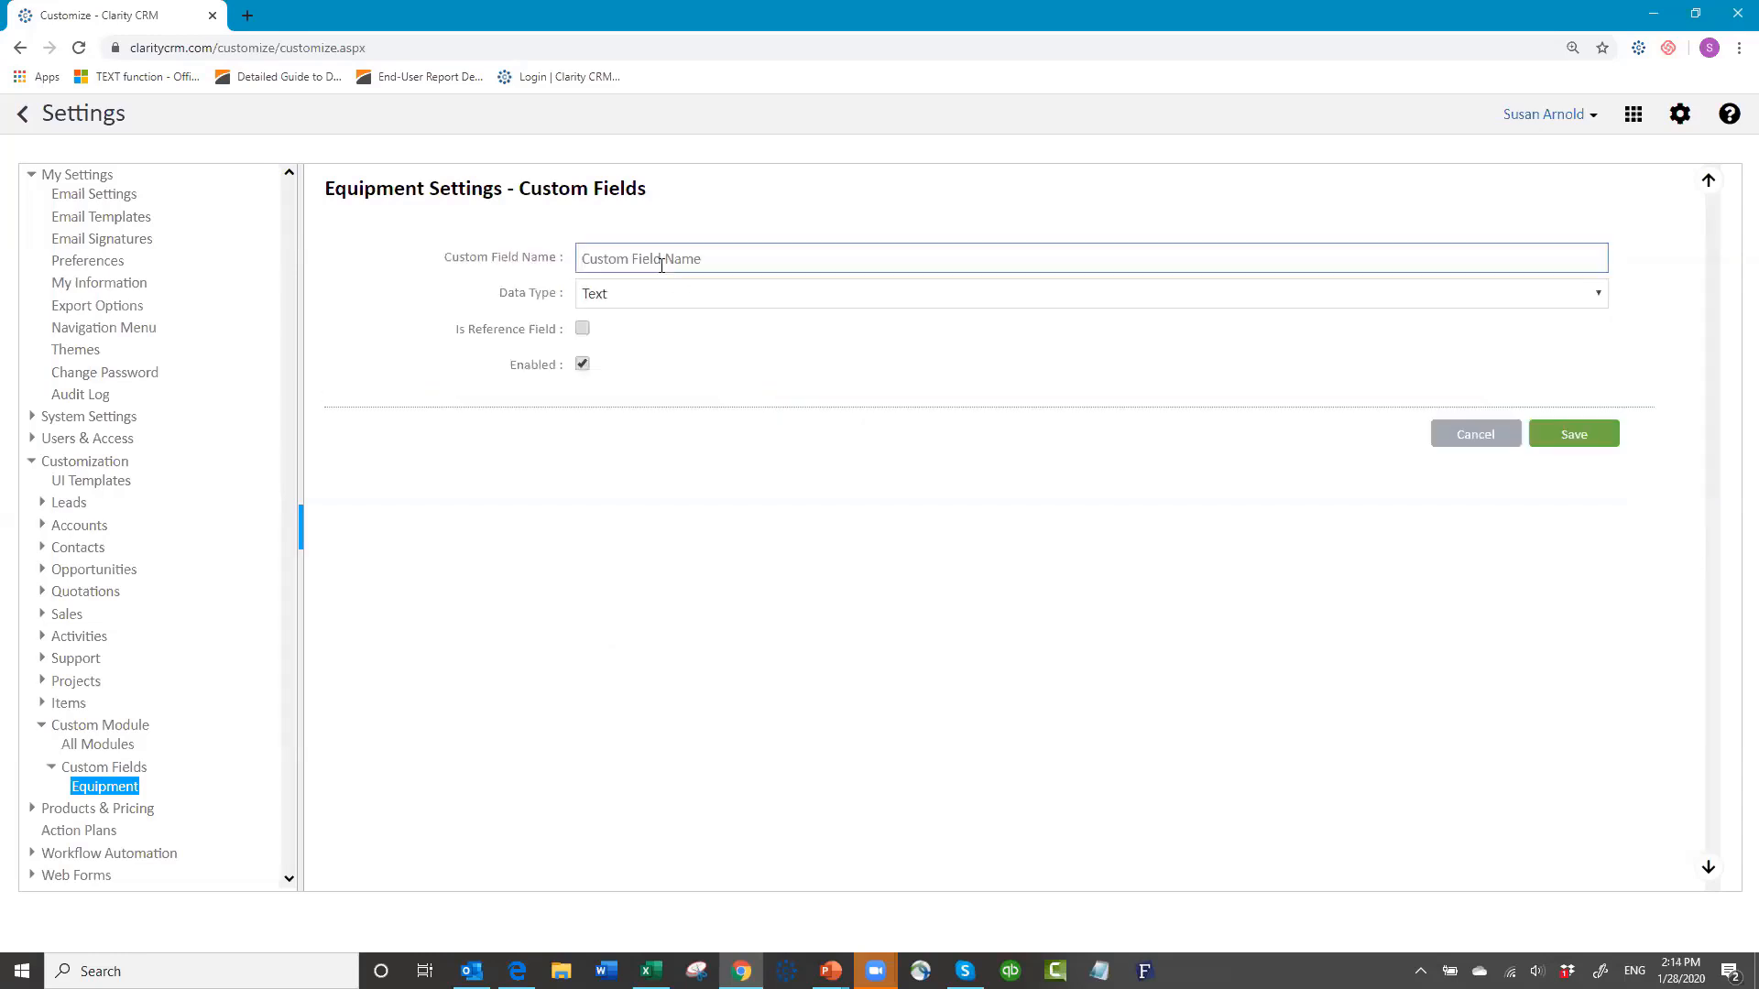
pyautogui.write('Product Lever')
pyautogui.press('BackSpace')
pyautogui.write('l')
pyautogui.click(651, 295)
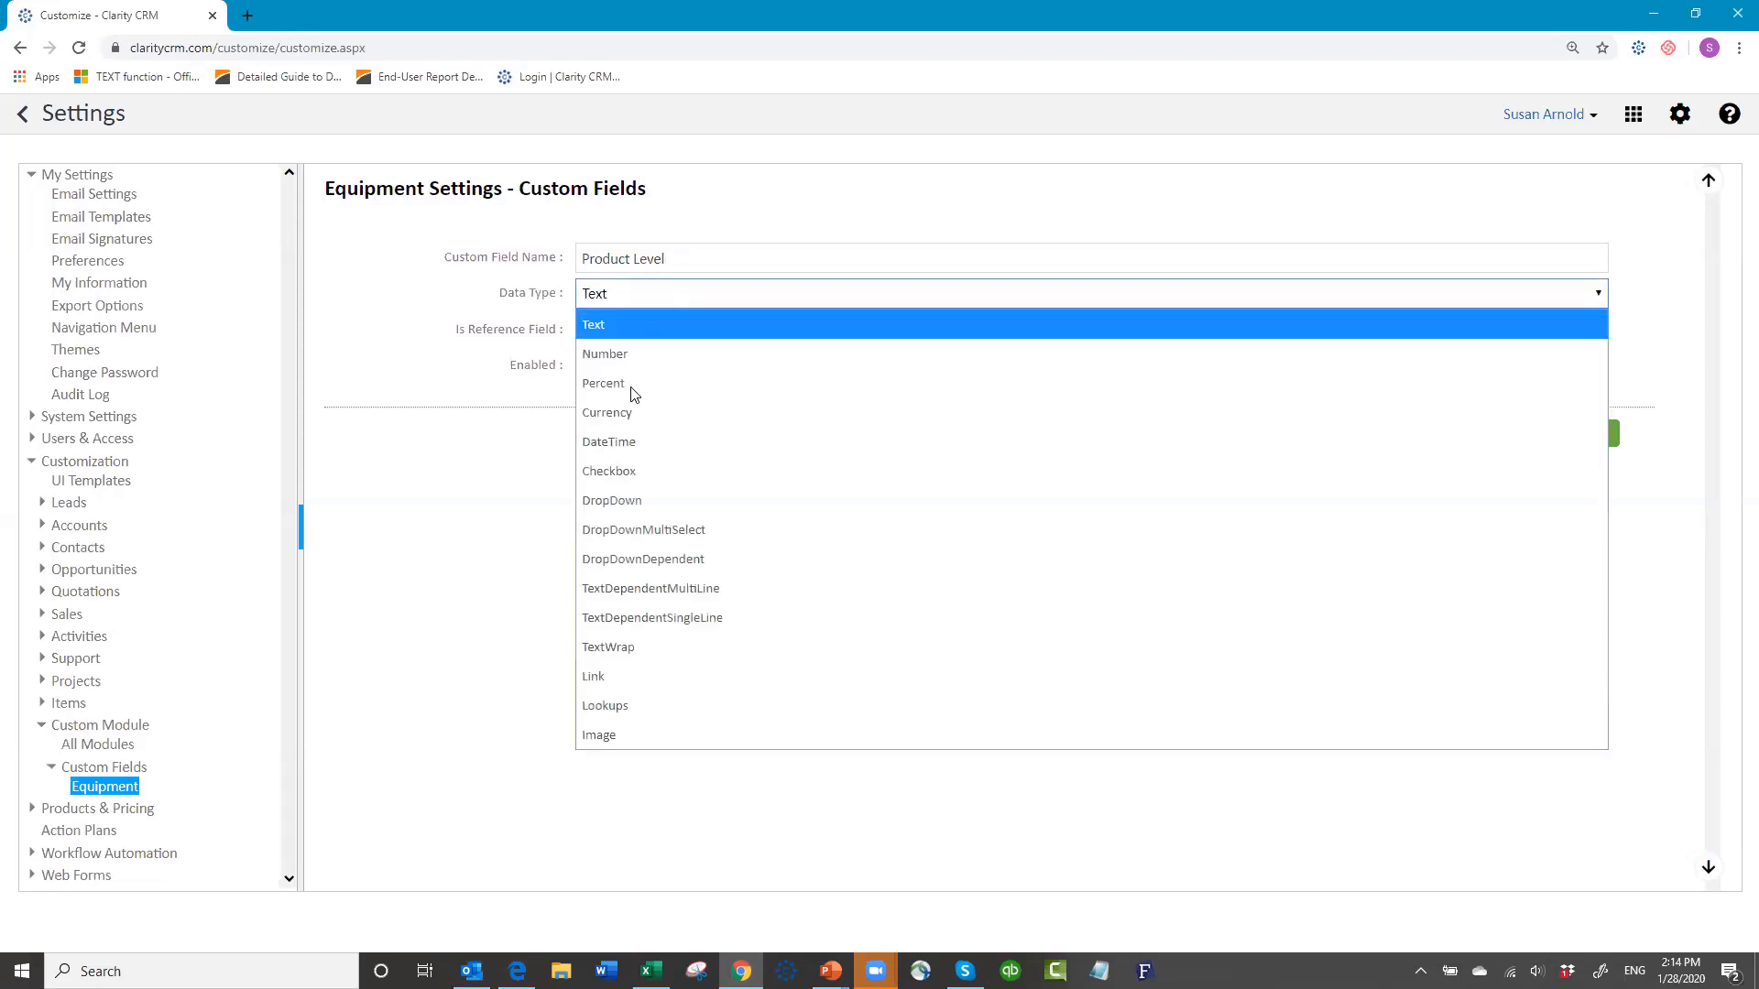
pyautogui.click(639, 503)
pyautogui.click(618, 335)
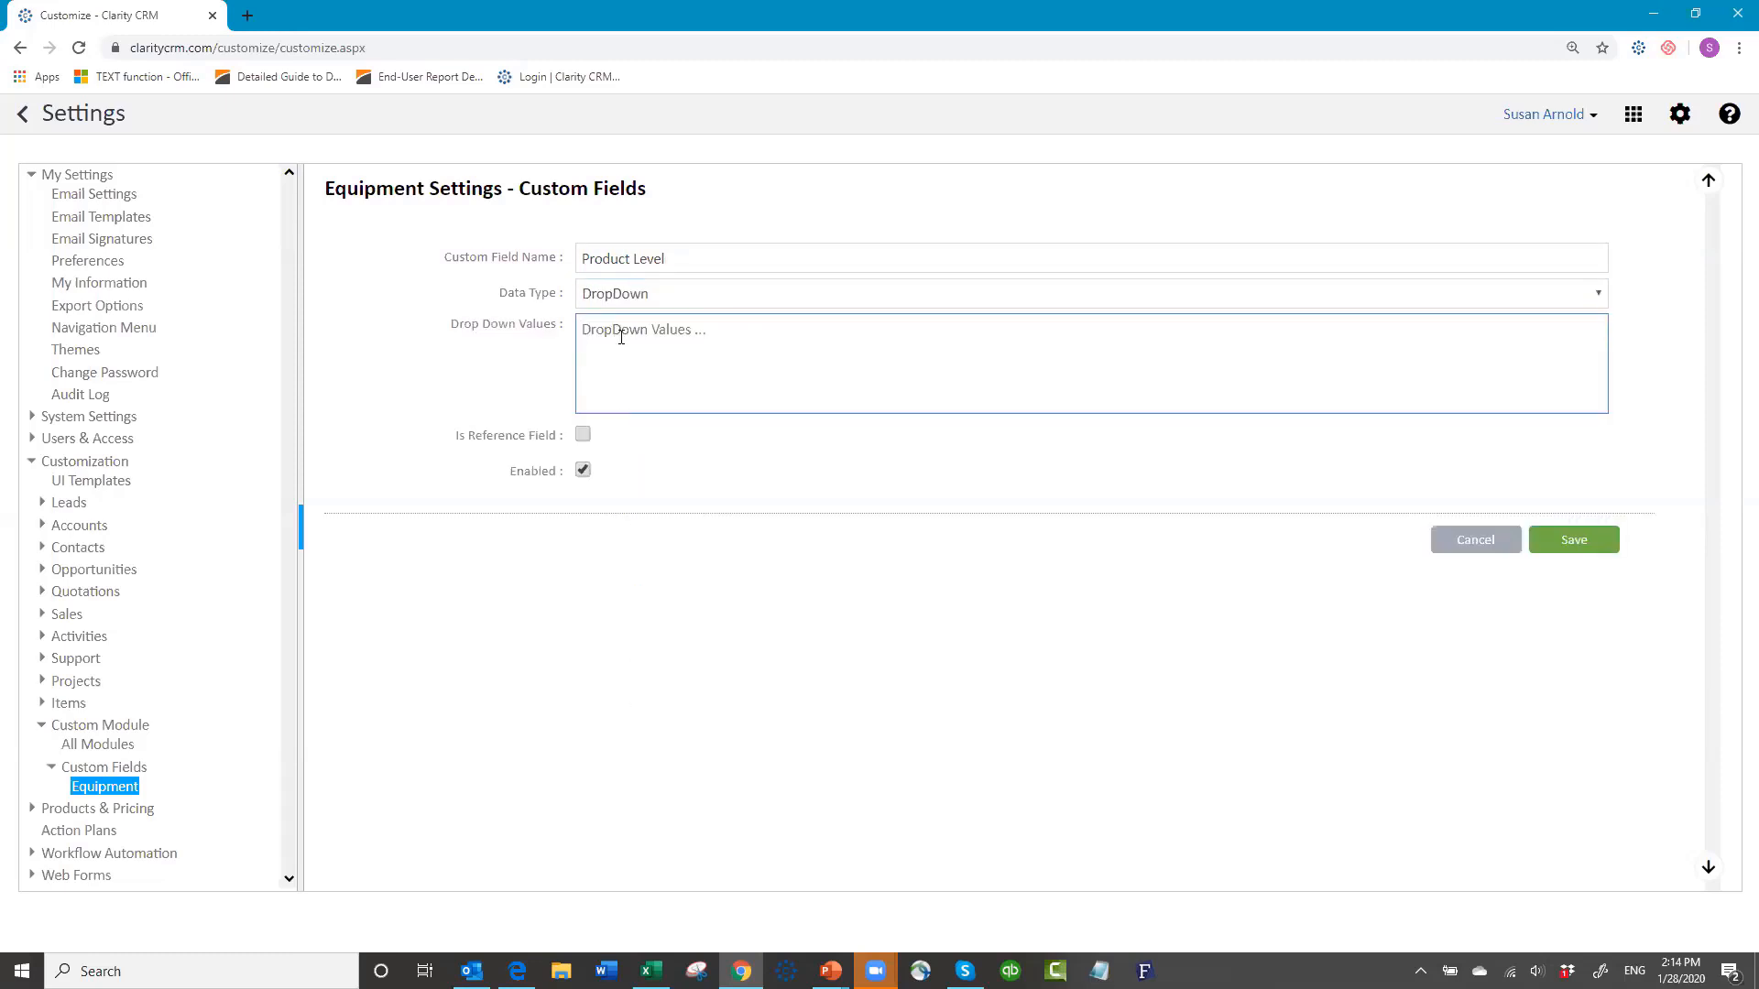
pyautogui.write('A ')
pyautogui.write('B ')
pyautogui.write('C')
pyautogui.click(1572, 549)
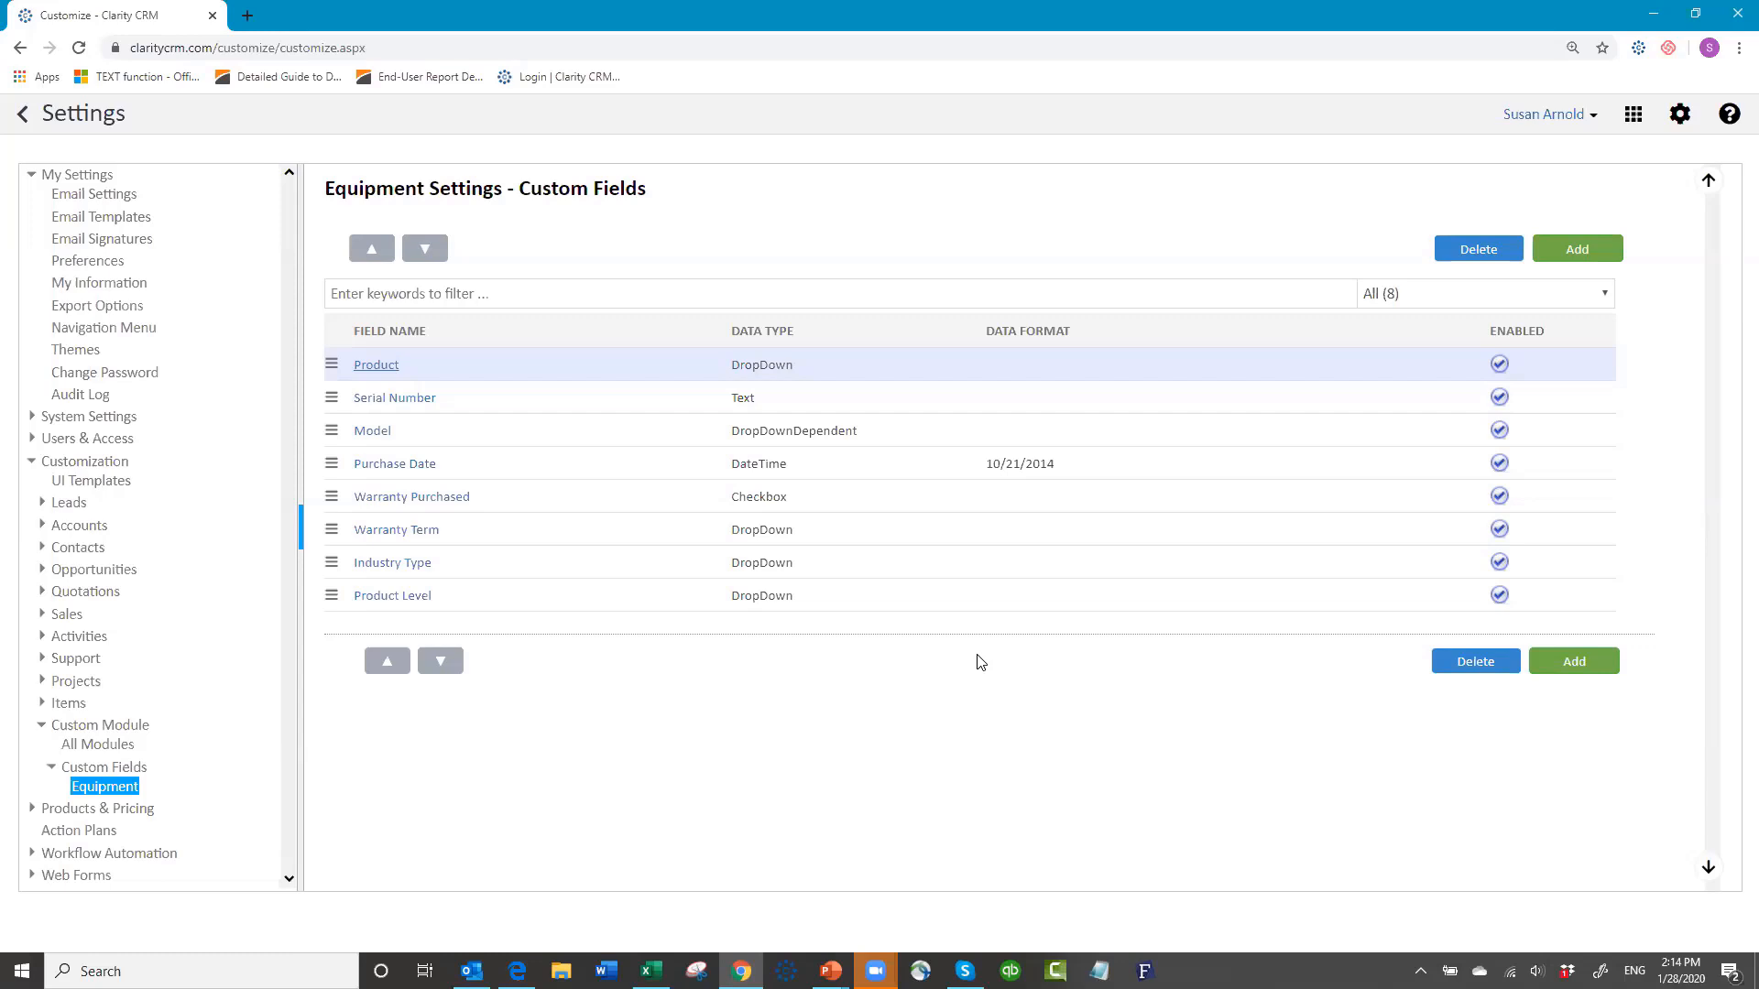
pyautogui.click(1572, 249)
# Step: Create a Notes field of type TextWrap with field height 4 and save it
pyautogui.click(709, 260)
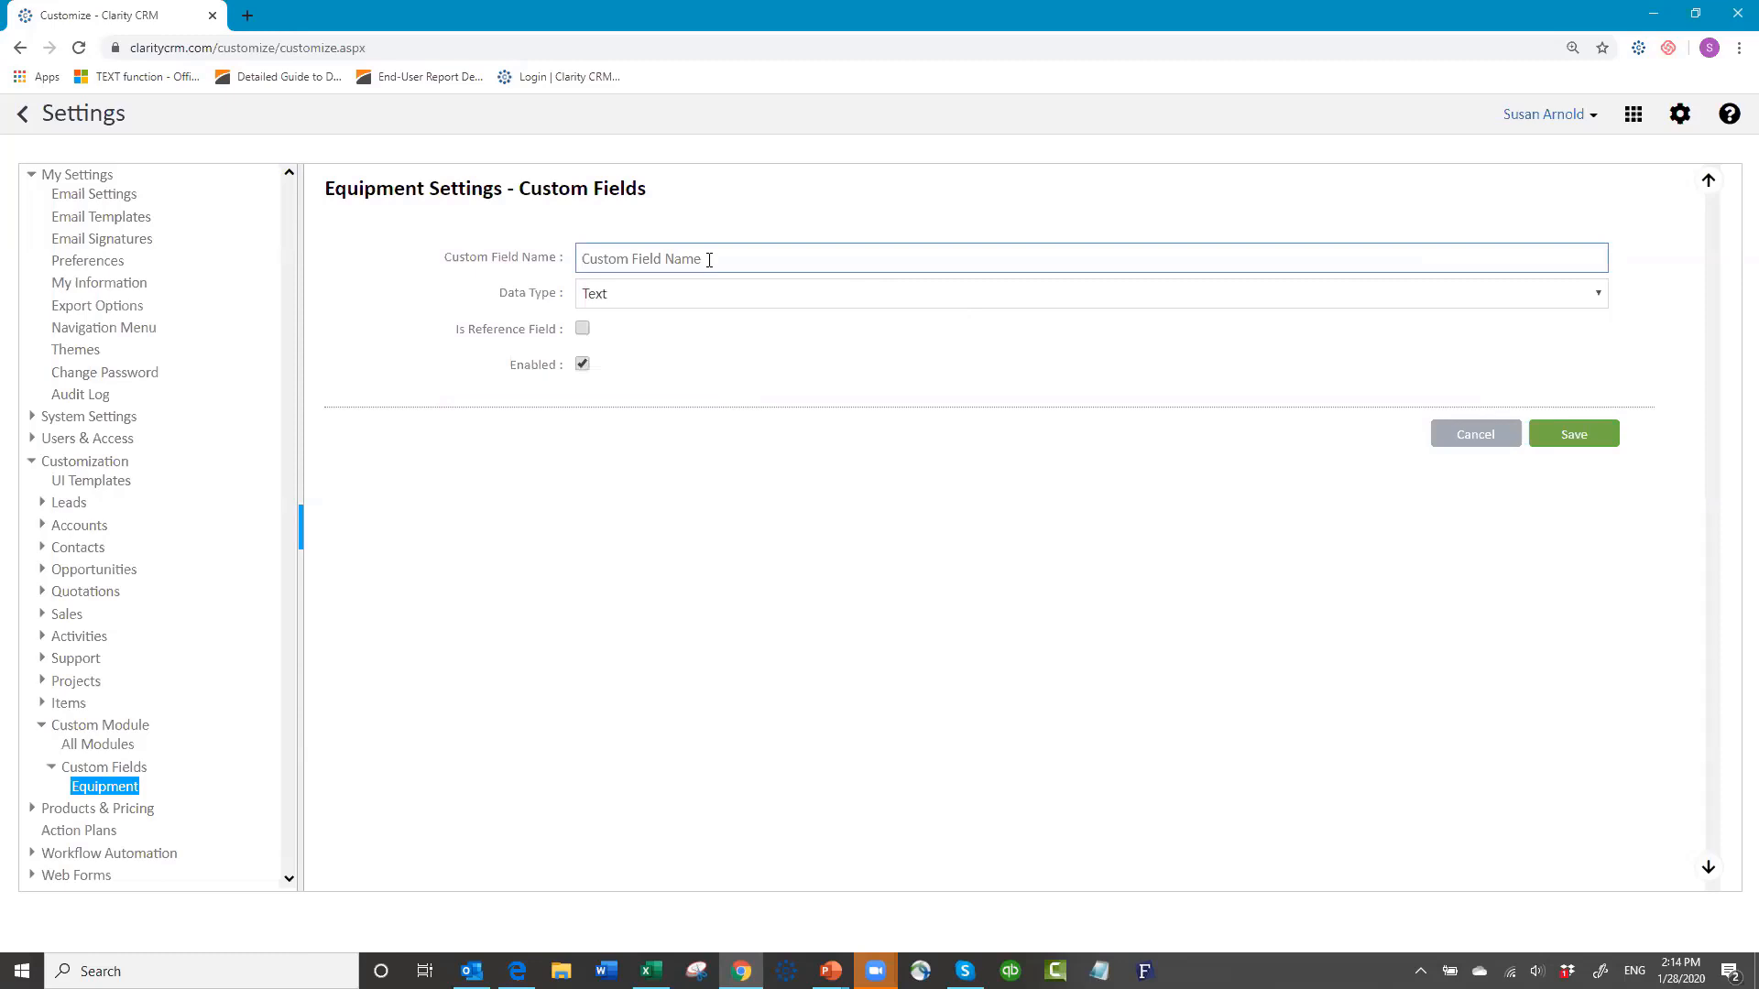
pyautogui.write('Notes')
pyautogui.click(675, 297)
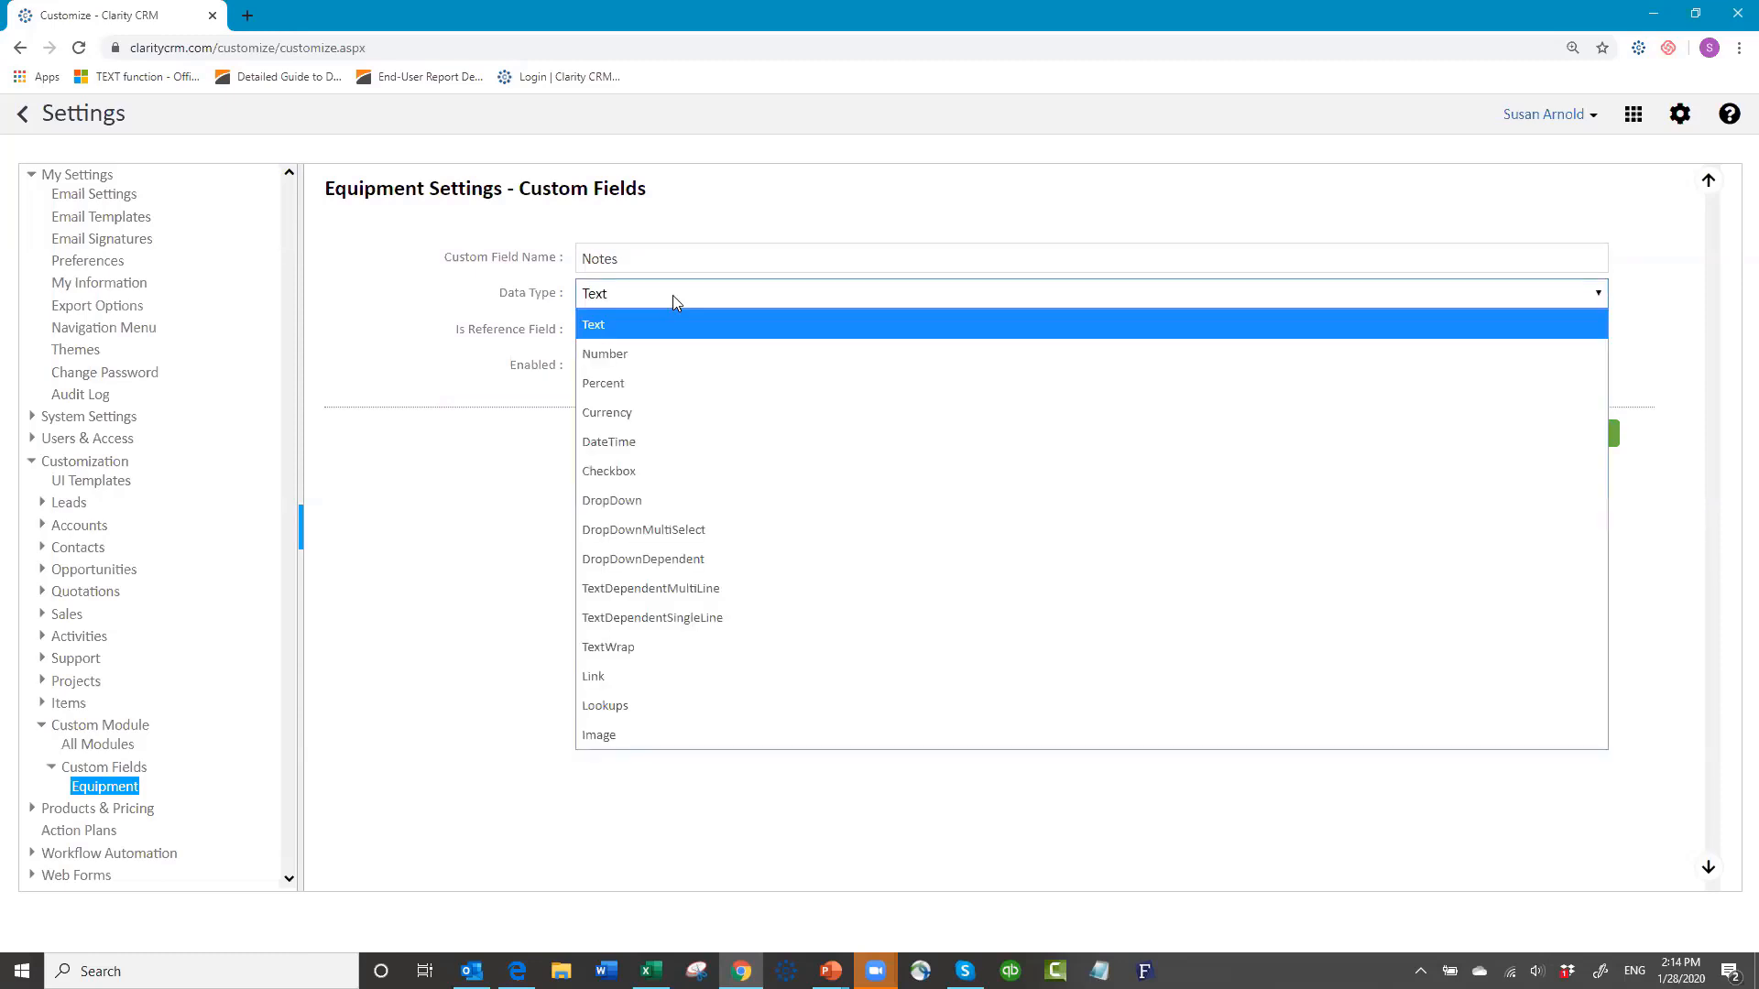
pyautogui.click(623, 653)
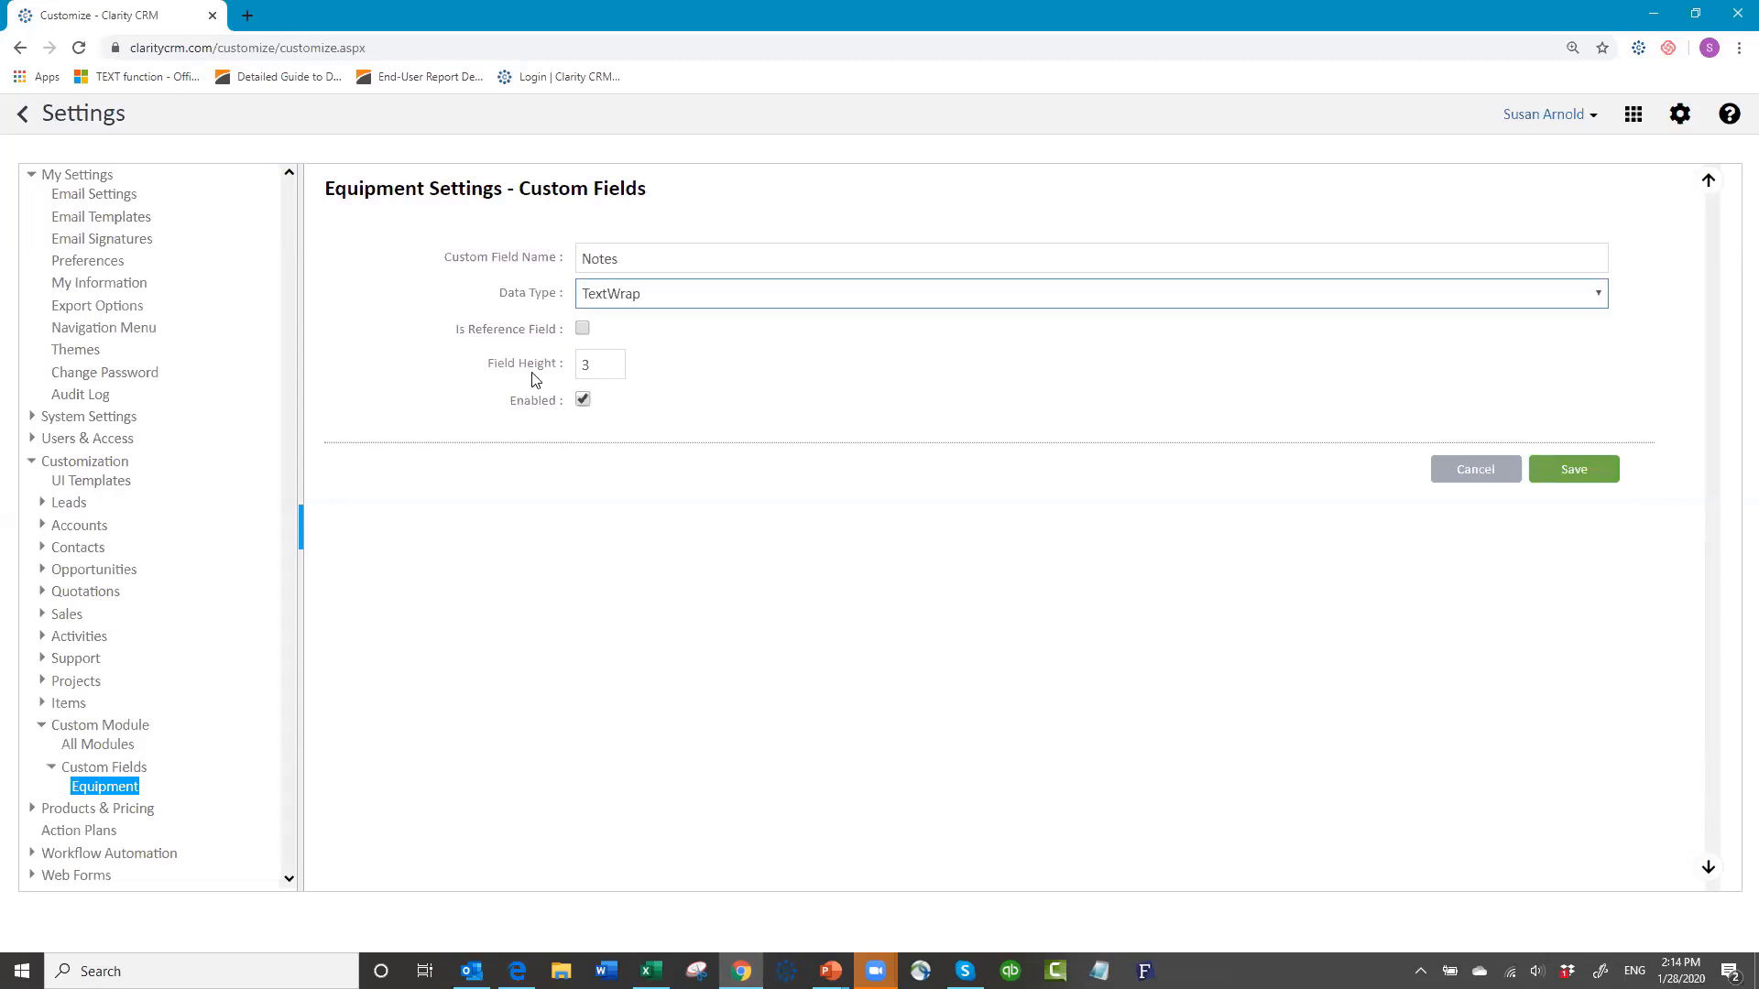
pyautogui.click(612, 361)
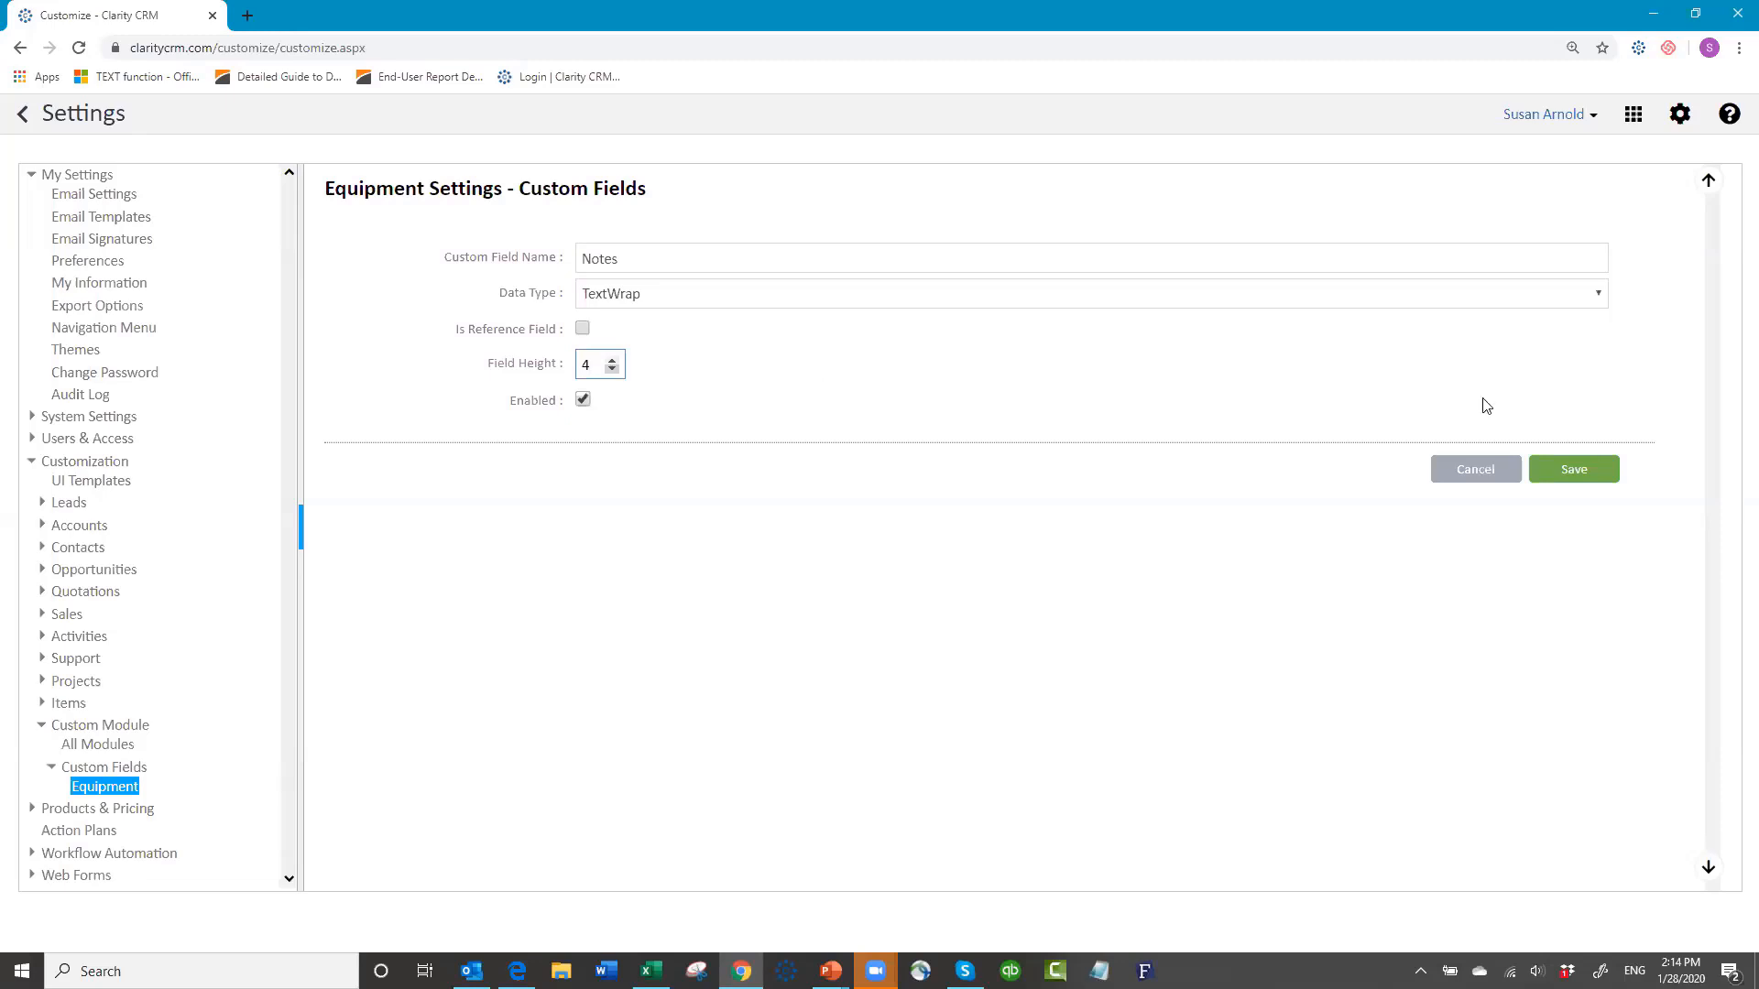
pyautogui.click(1557, 468)
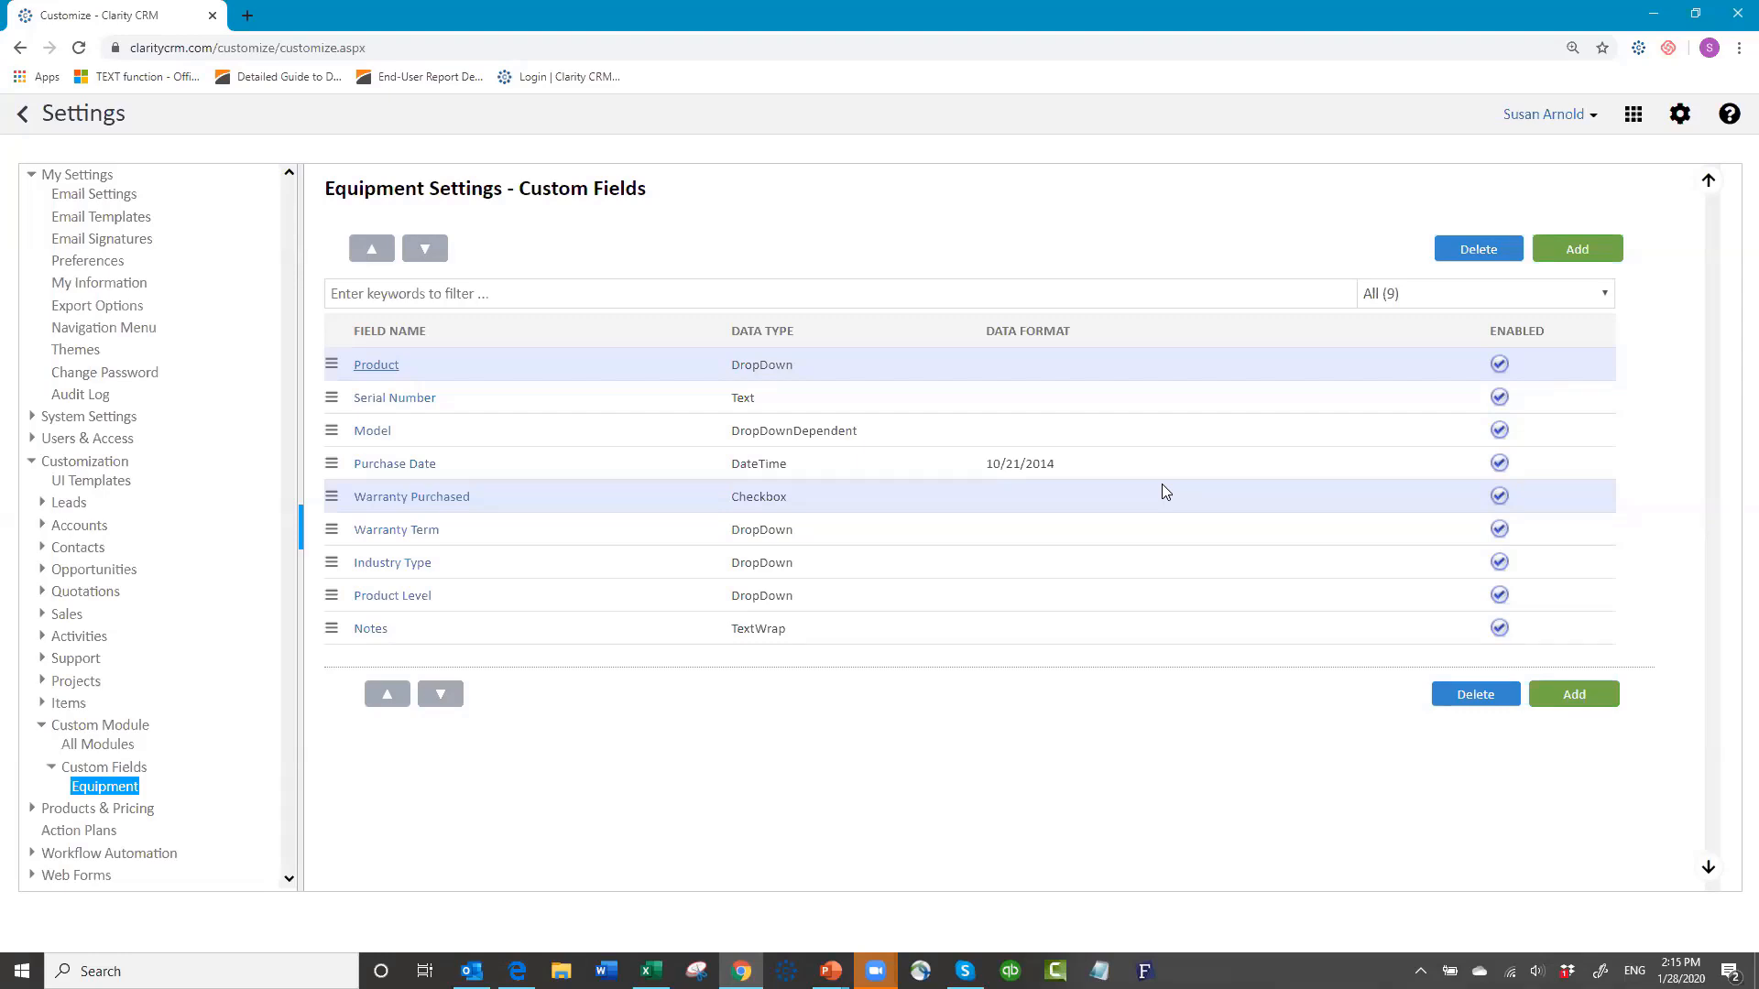
# Step: Open the Equipment UI Template designer from UI Templates and show the profile list
pyautogui.click(118, 489)
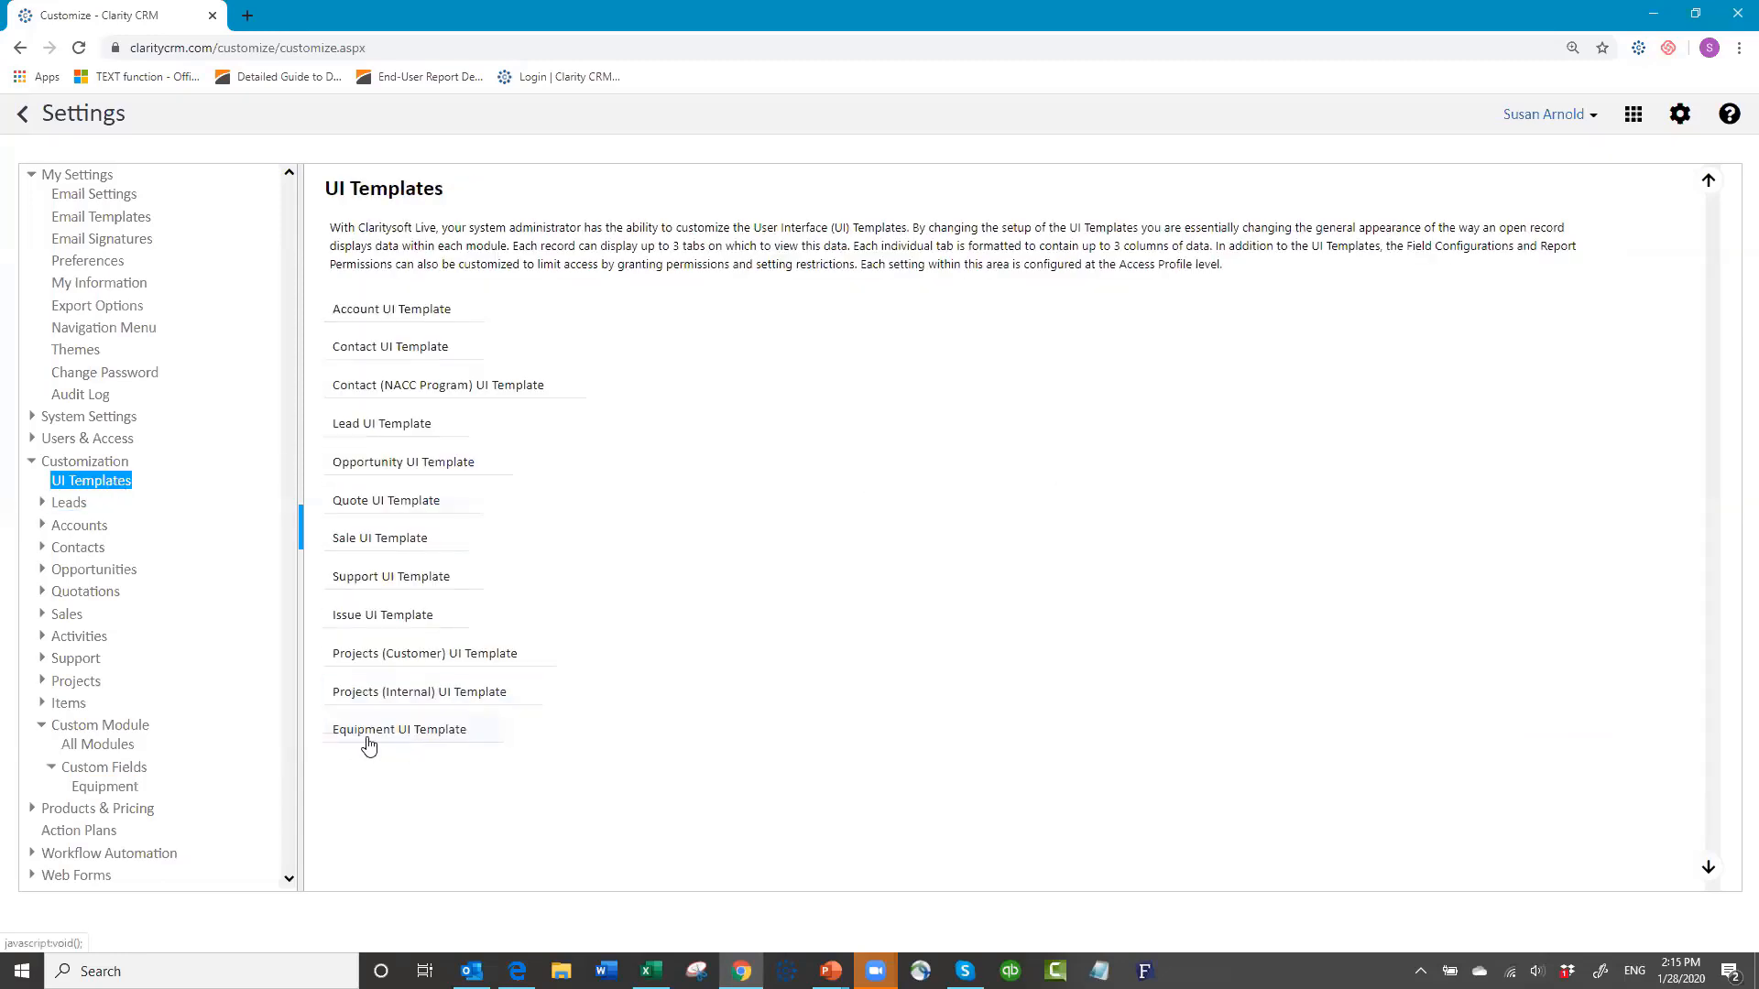
pyautogui.click(473, 743)
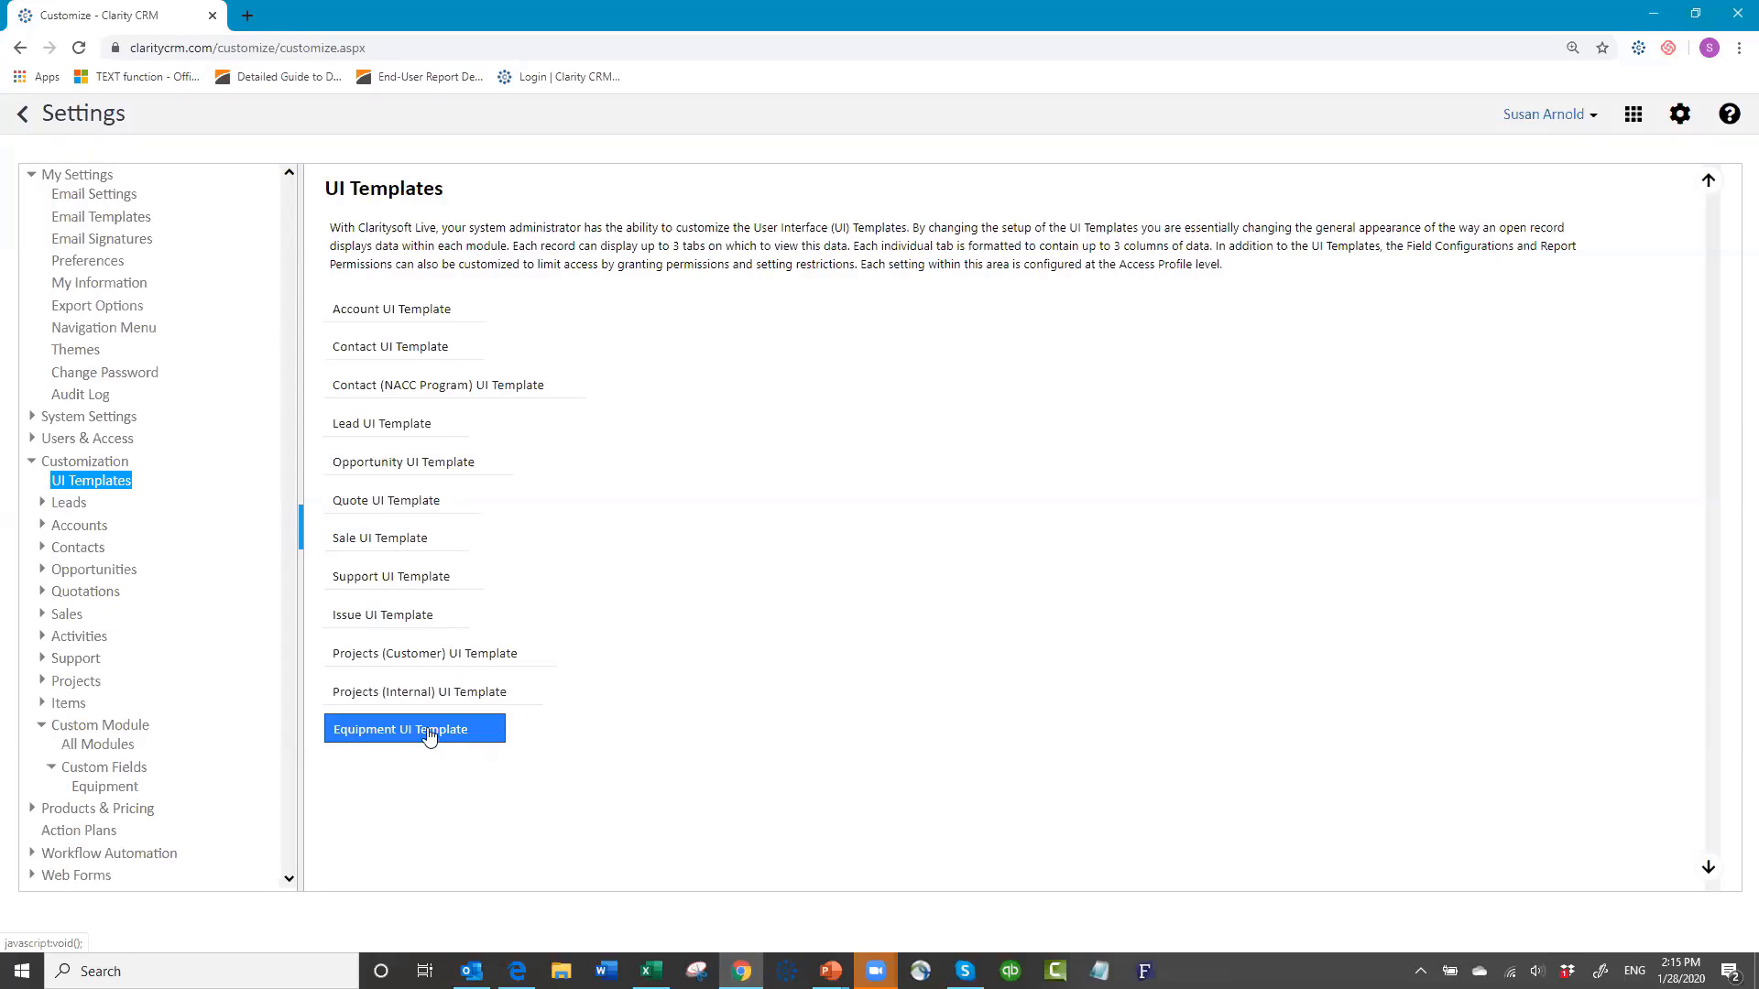
pyautogui.click(429, 736)
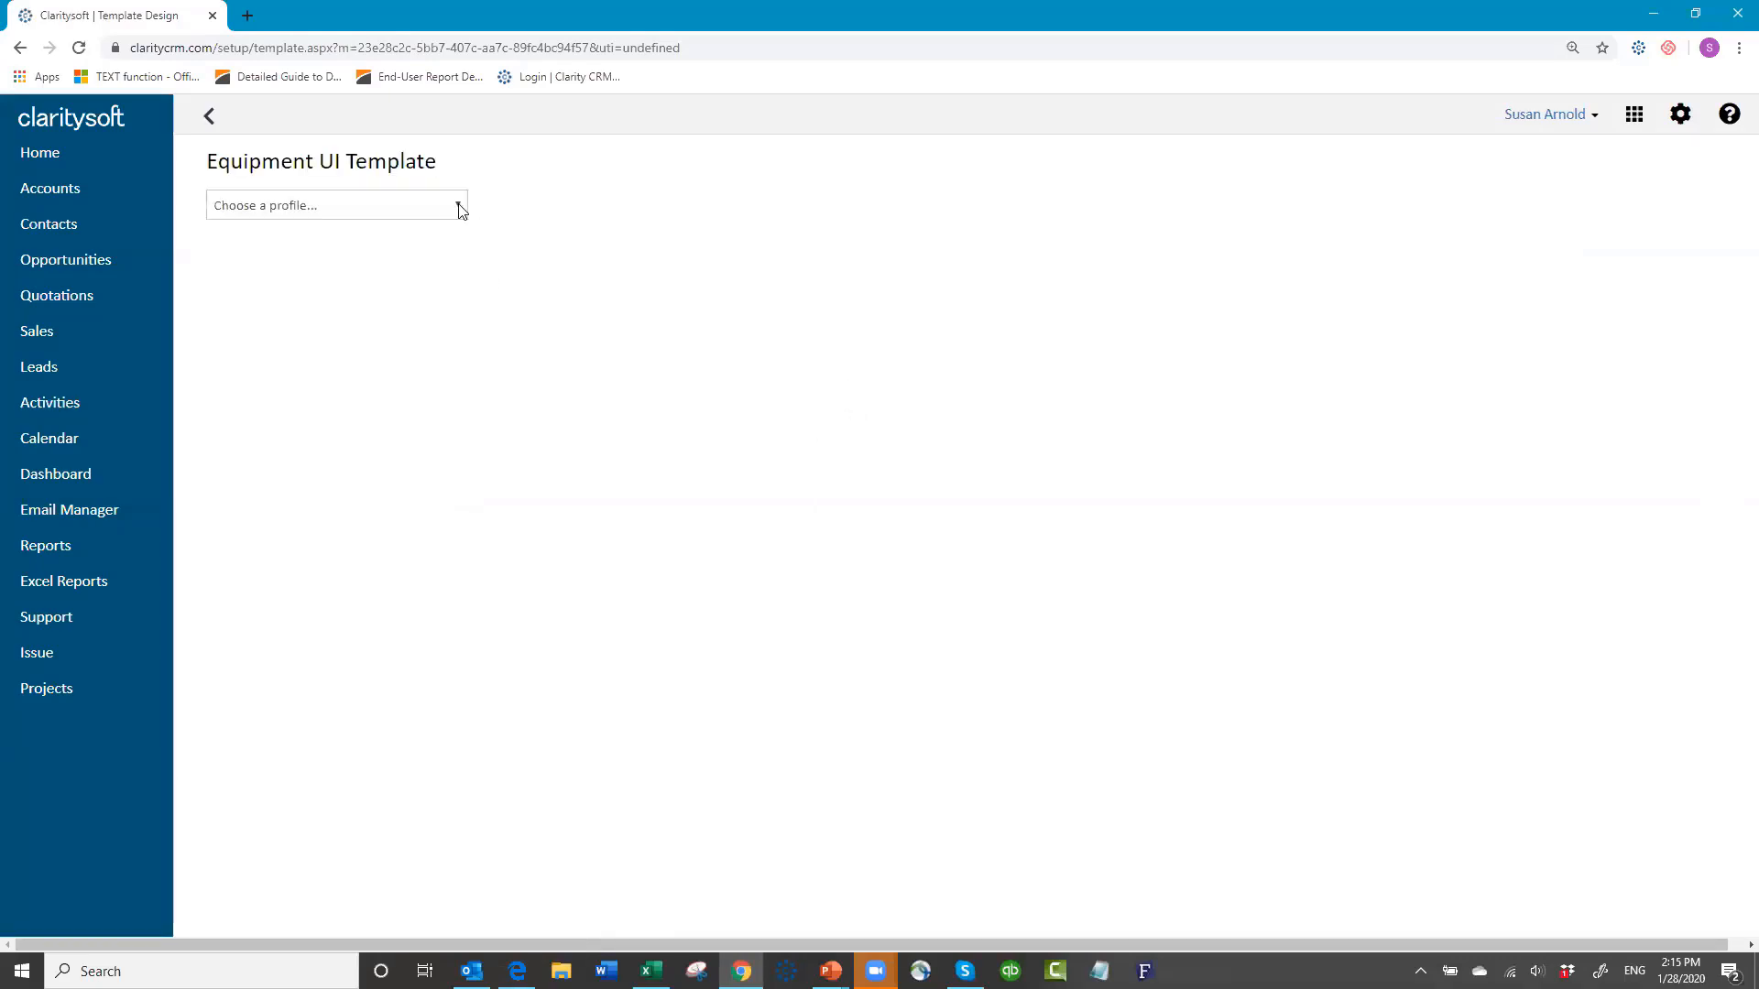
pyautogui.click(459, 205)
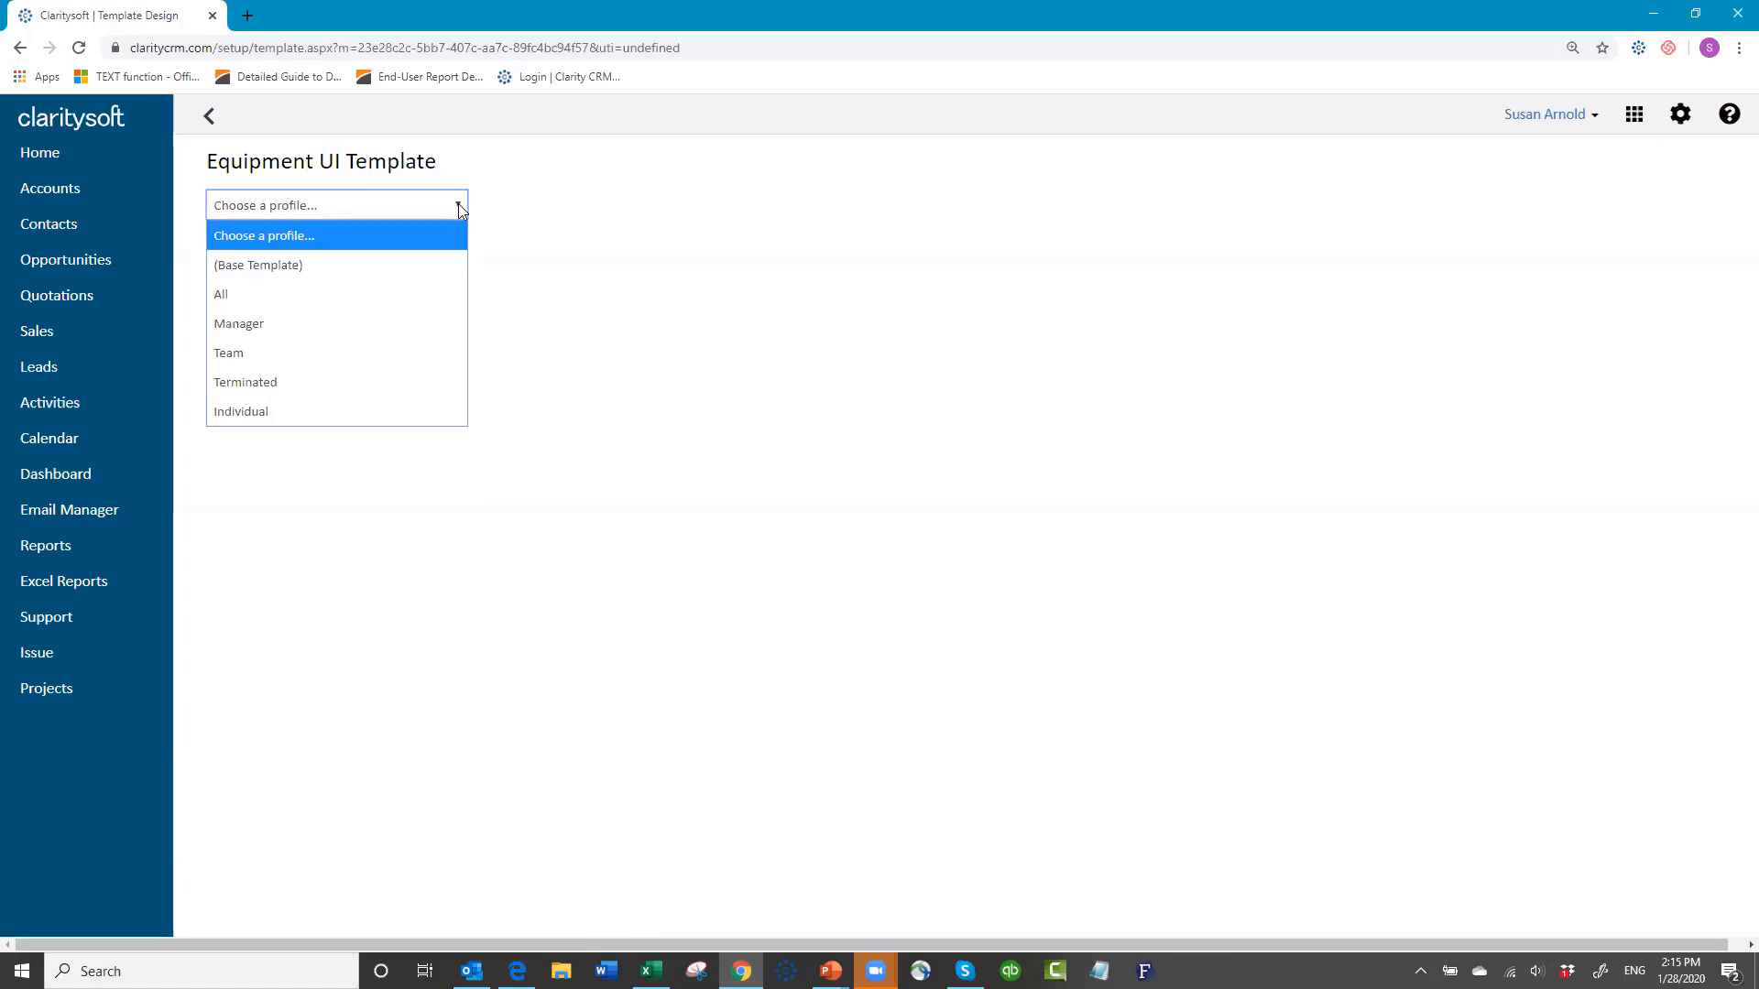
# Step: For the All profile, return the six Opportunity, Quote and Sale conversion fields to available fields
pyautogui.click(383, 294)
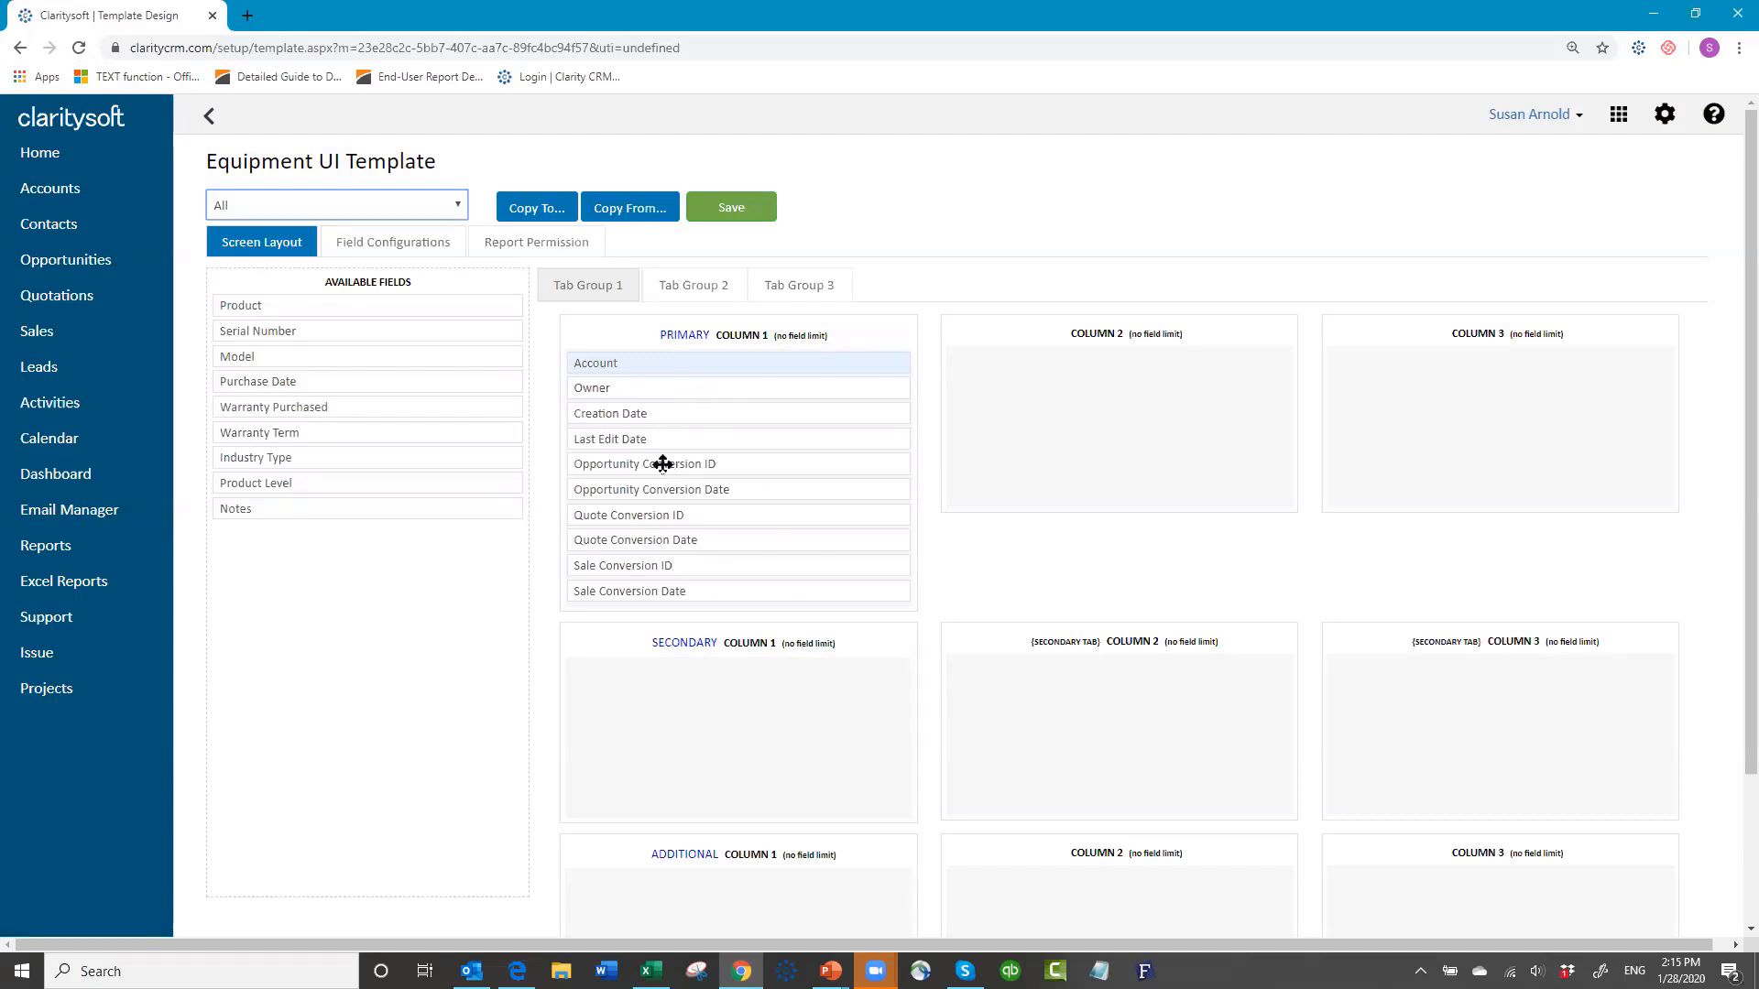
pyautogui.moveTo(664, 468); pyautogui.dragTo(316, 577)
pyautogui.moveTo(663, 459); pyautogui.dragTo(365, 555)
pyautogui.moveTo(649, 463); pyautogui.dragTo(420, 575)
pyautogui.moveTo(717, 454); pyautogui.dragTo(339, 610)
pyautogui.moveTo(642, 463); pyautogui.dragTo(353, 616)
pyautogui.moveTo(679, 465); pyautogui.dragTo(1407, 367)
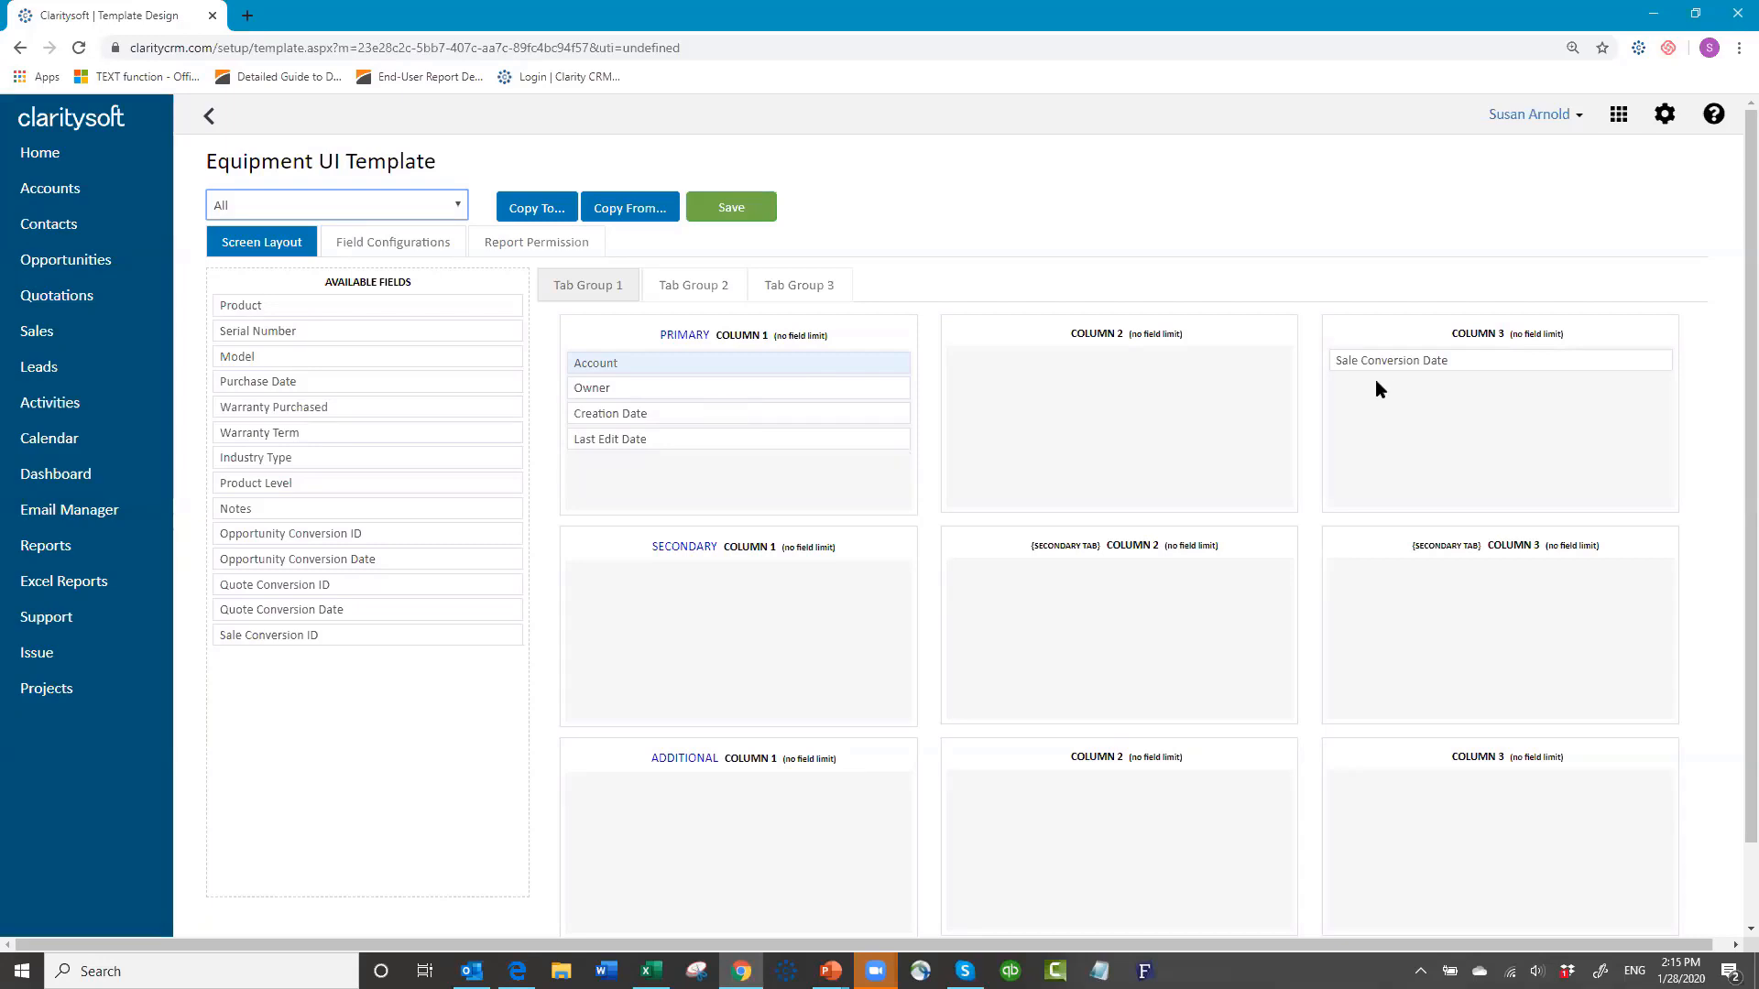
pyautogui.moveTo(1384, 357); pyautogui.dragTo(307, 655)
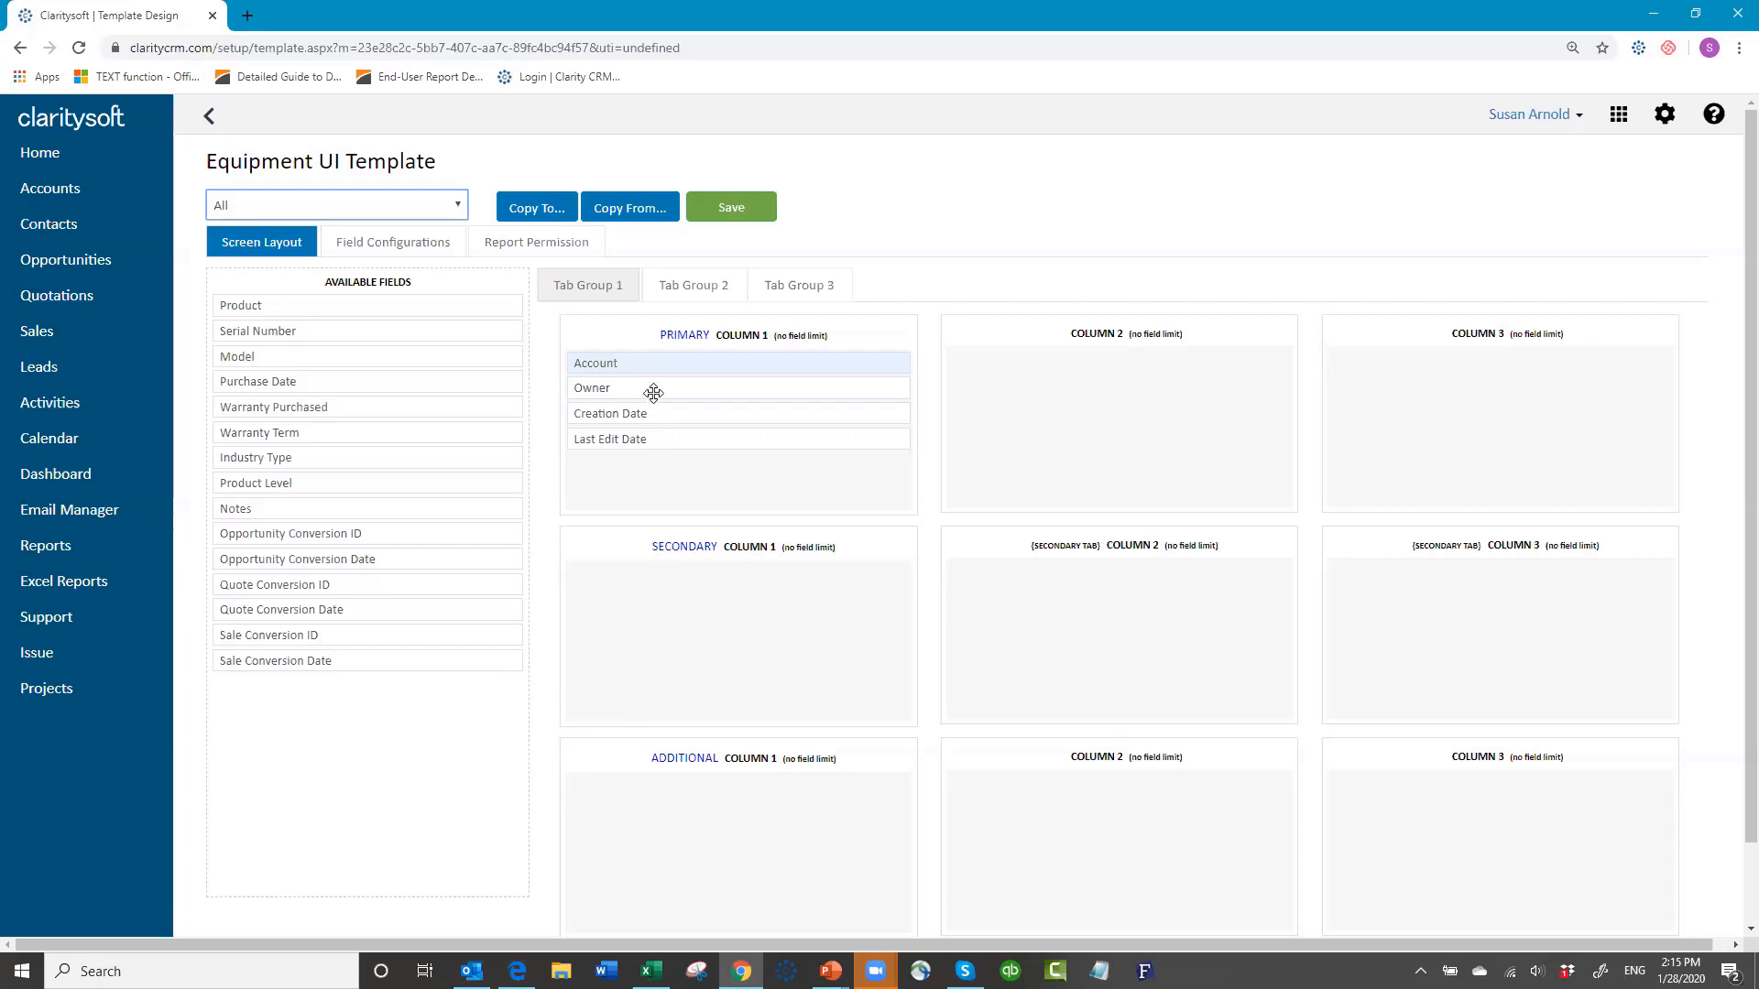
# Step: Move Owner, Creation Date and Last Edit Date into Column 3
pyautogui.moveTo(656, 386); pyautogui.dragTo(1464, 369)
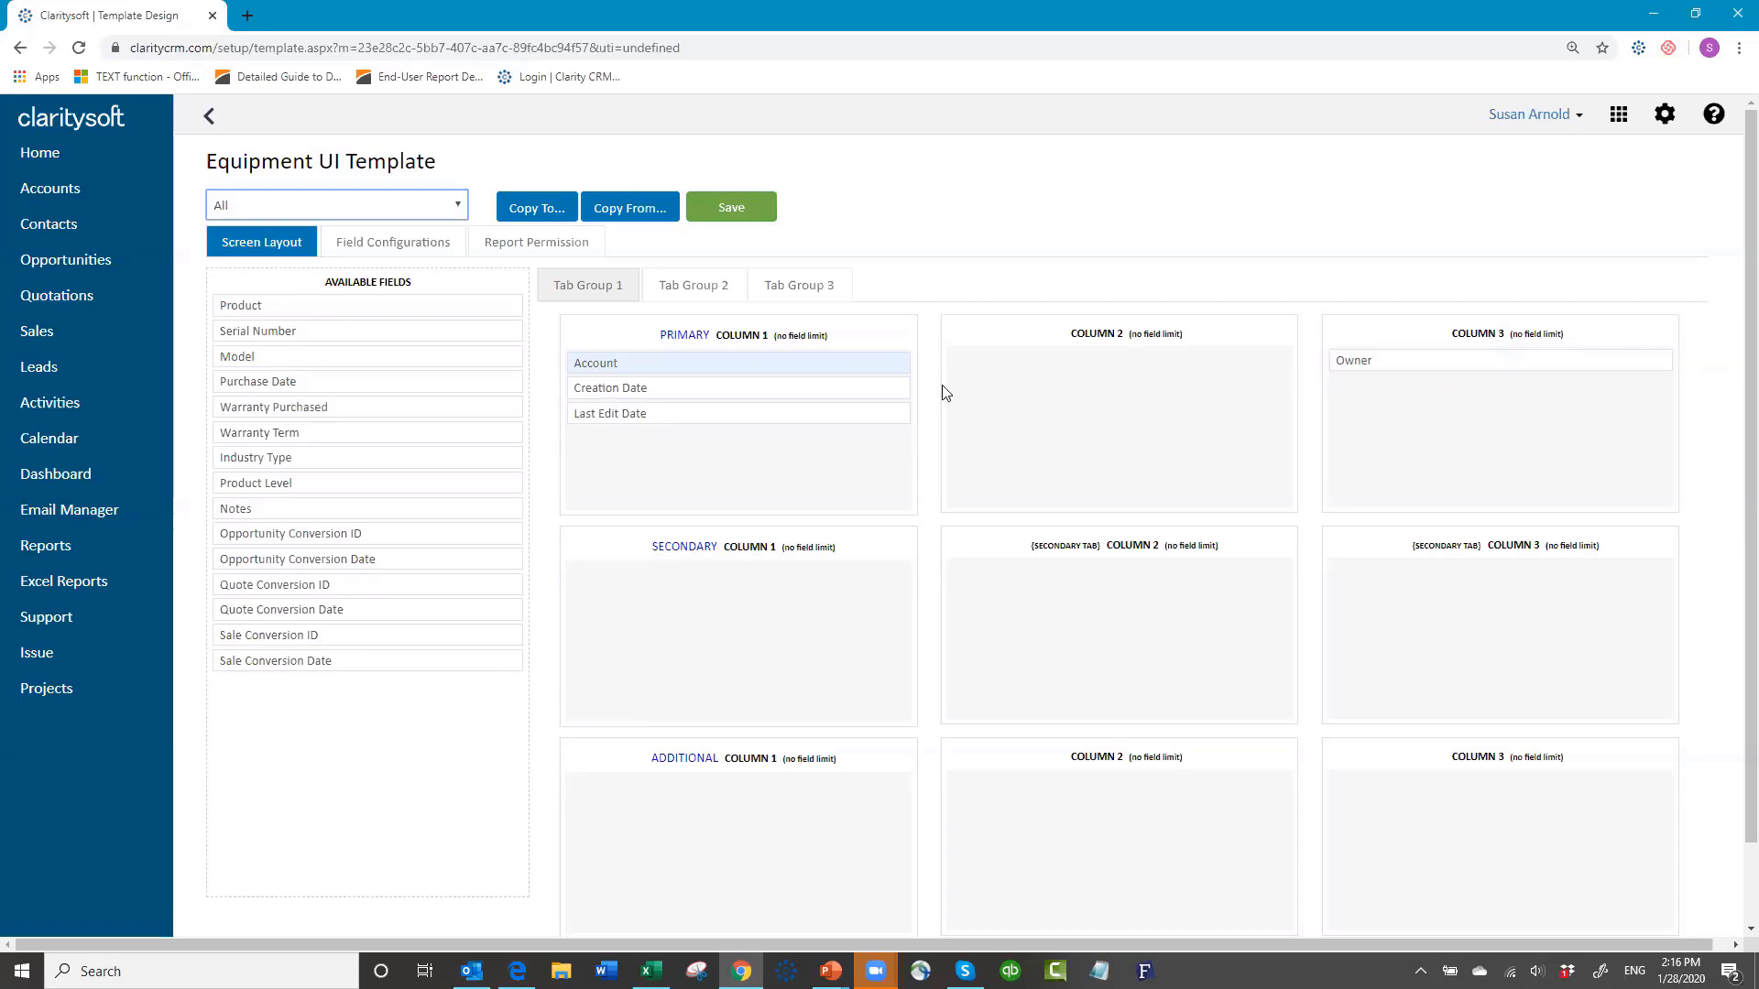
pyautogui.moveTo(797, 389); pyautogui.dragTo(1576, 382)
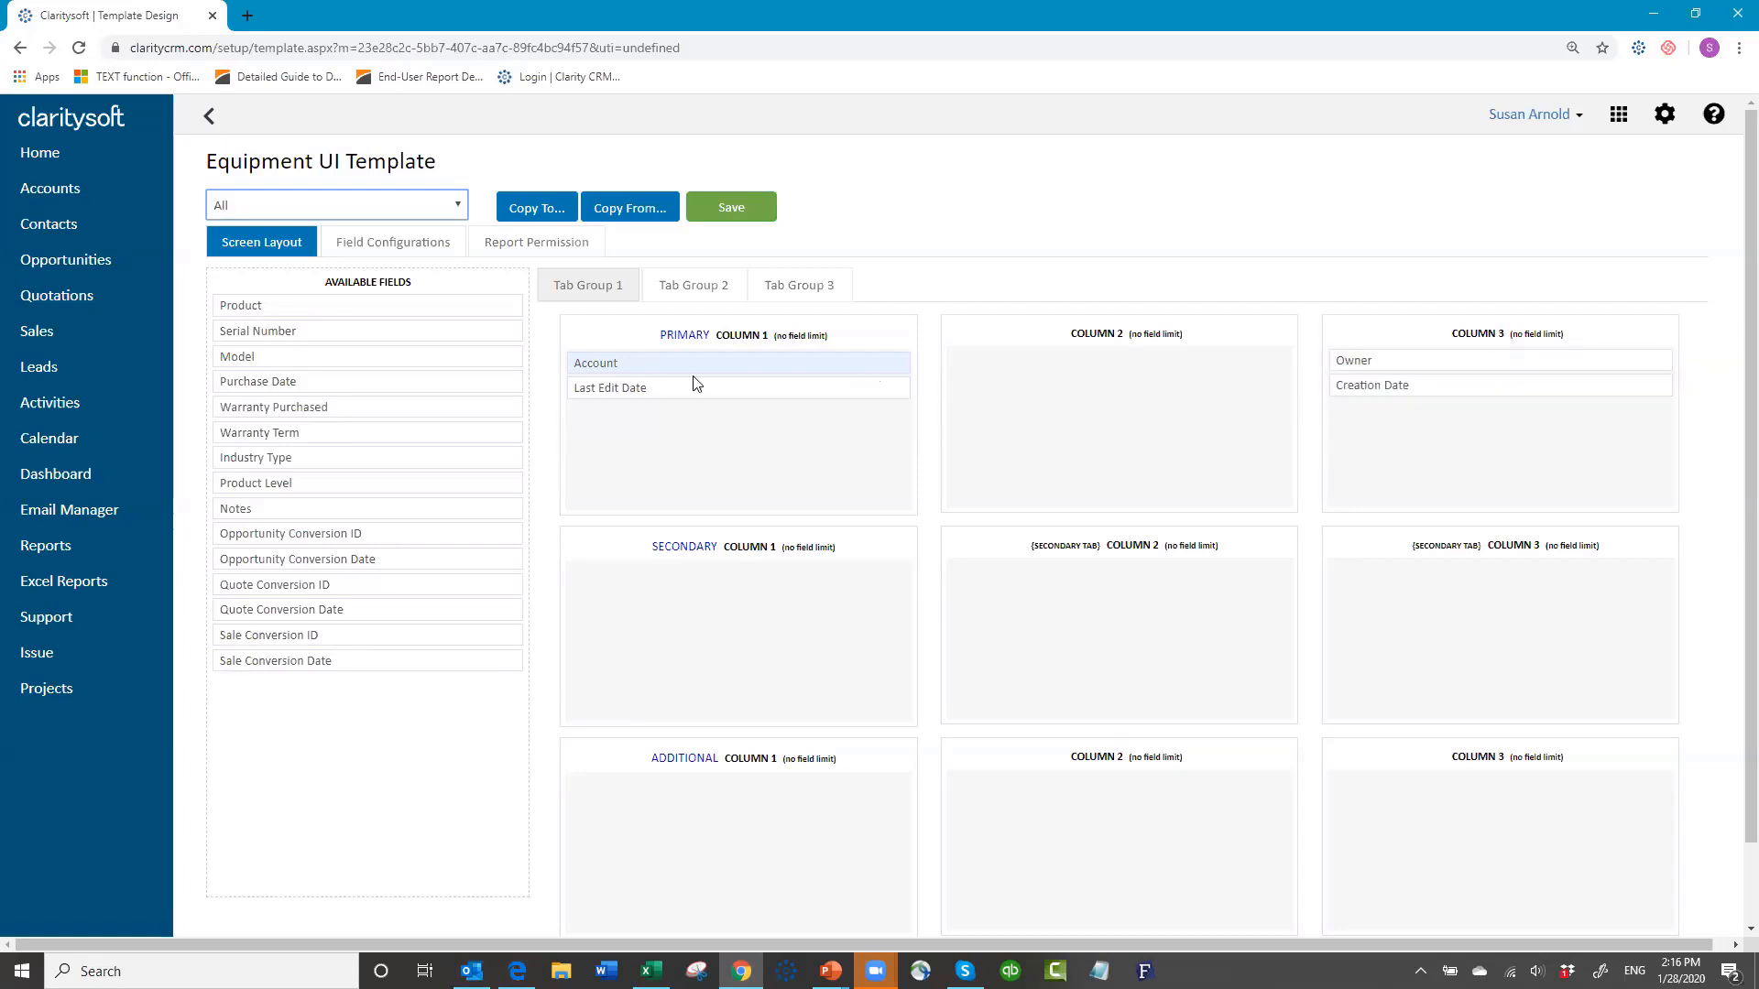
pyautogui.moveTo(677, 393); pyautogui.dragTo(1449, 416)
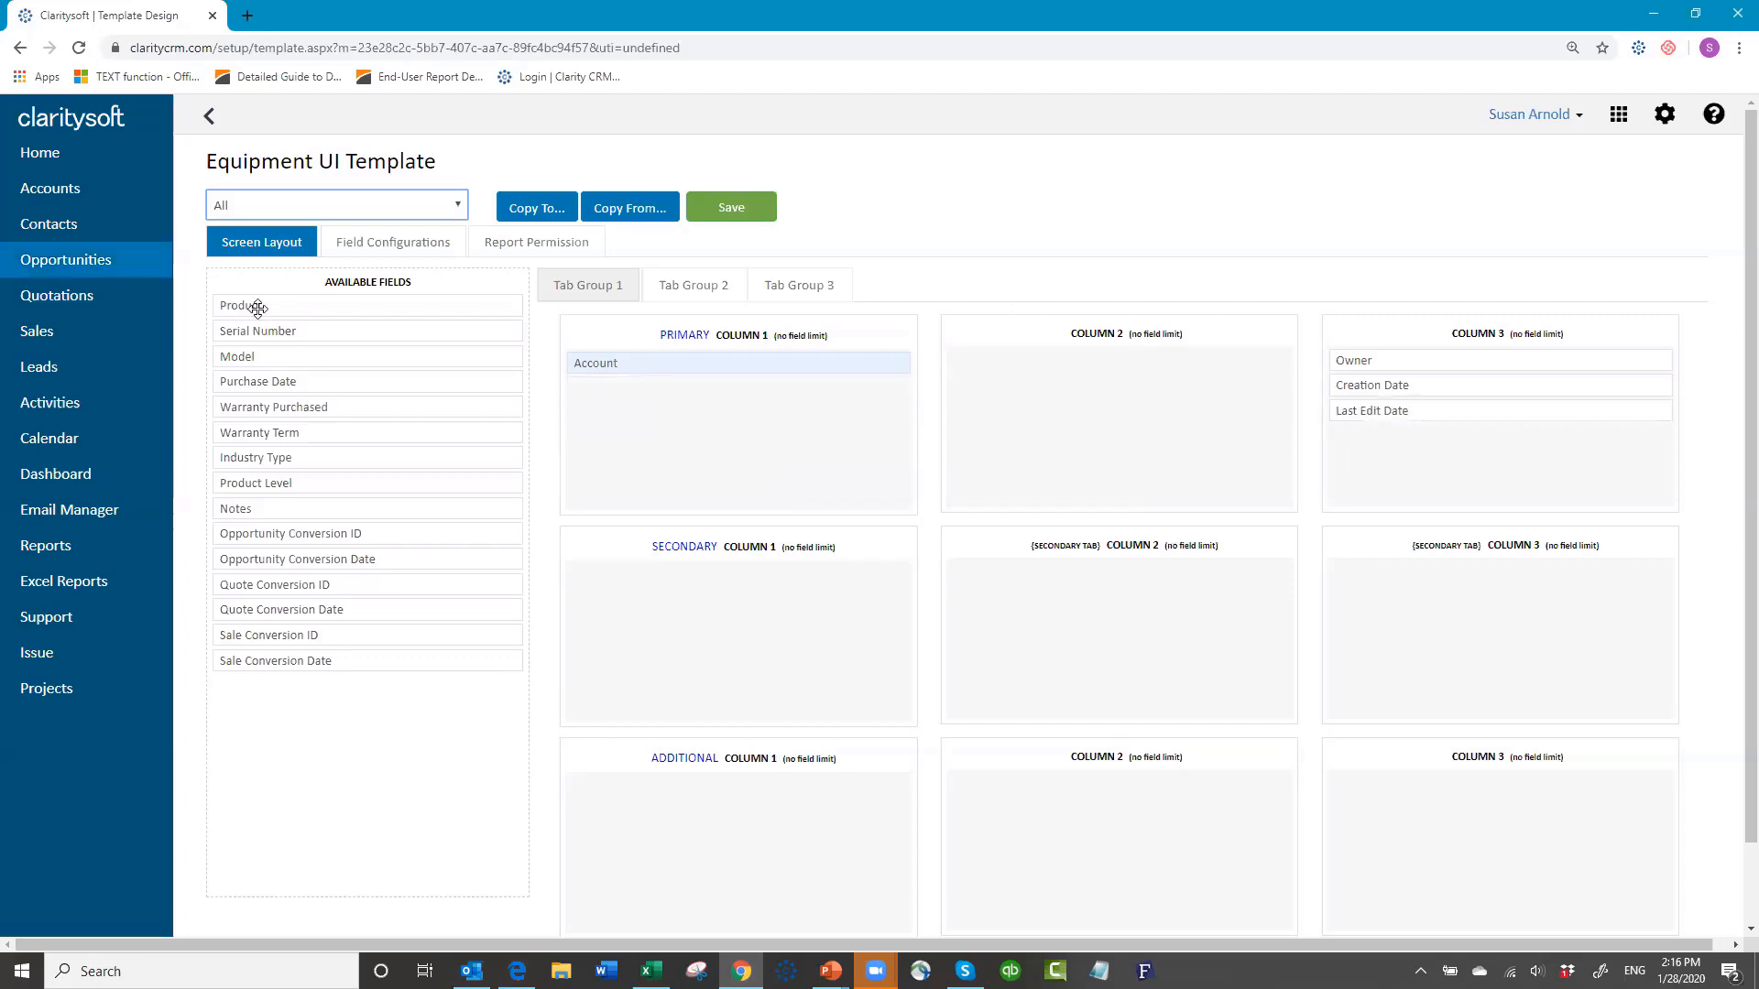
# Step: Add Product, Model and Serial Number below Account in the first primary column
pyautogui.moveTo(300, 305); pyautogui.dragTo(606, 385)
pyautogui.moveTo(393, 306); pyautogui.dragTo(754, 414)
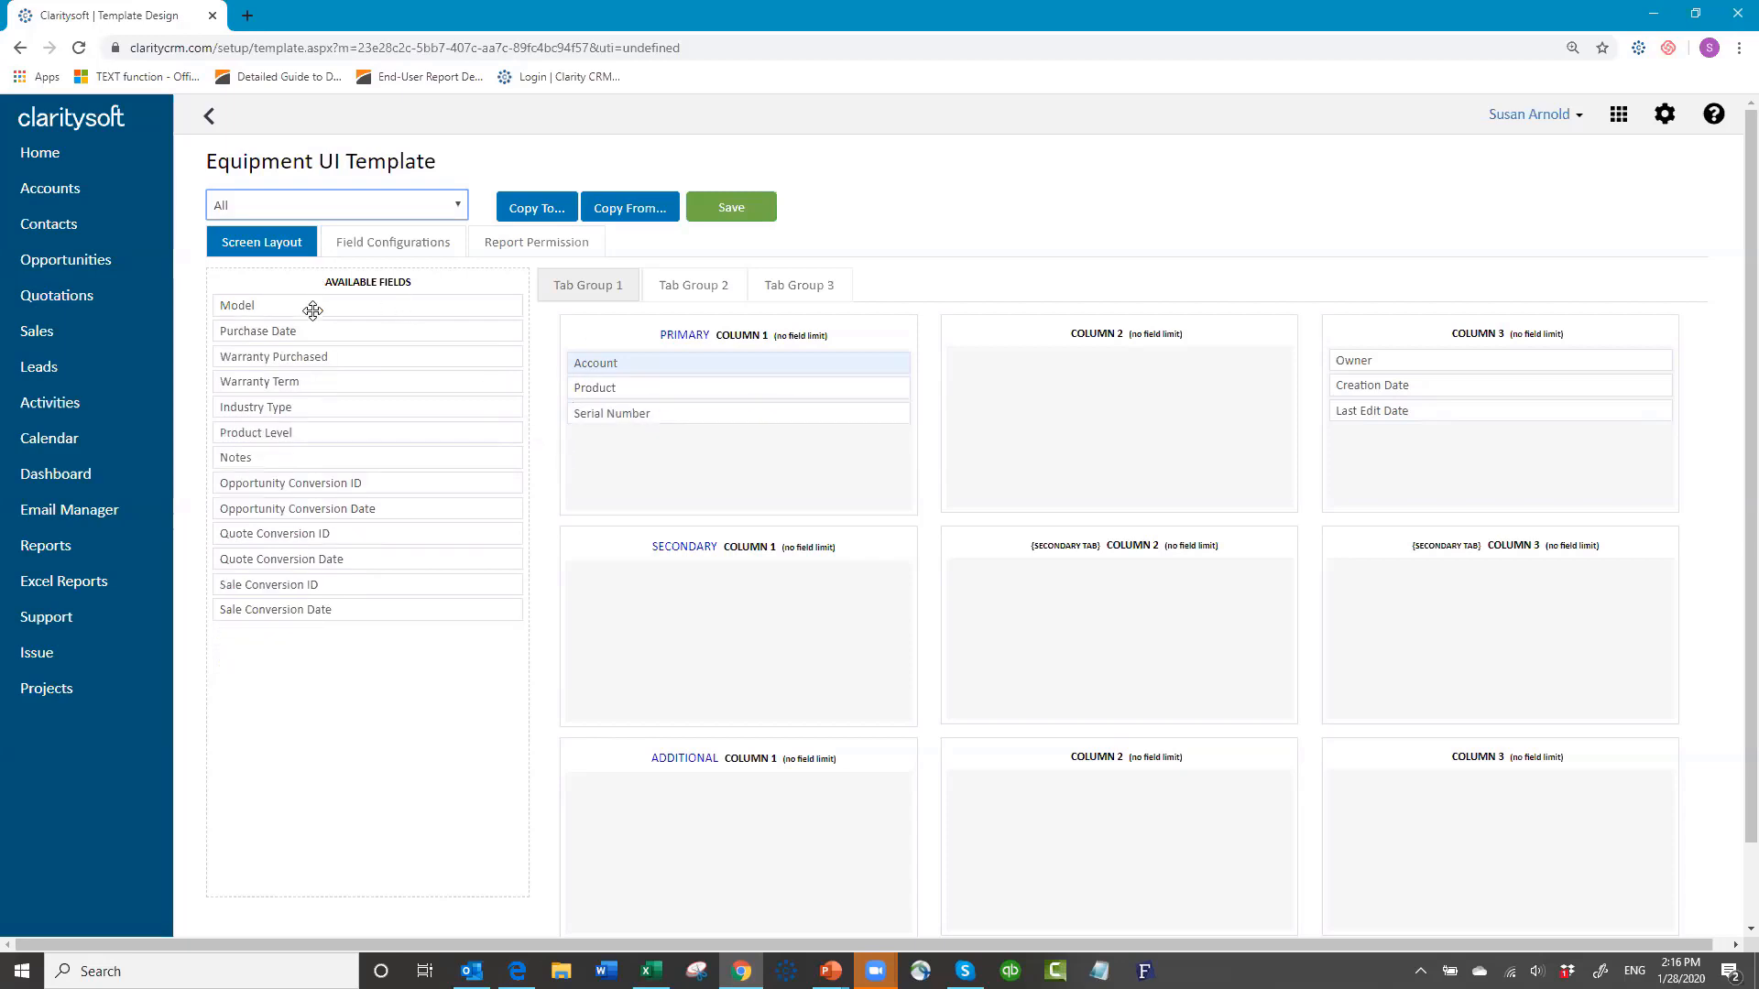
pyautogui.moveTo(581, 442); pyautogui.dragTo(637, 426)
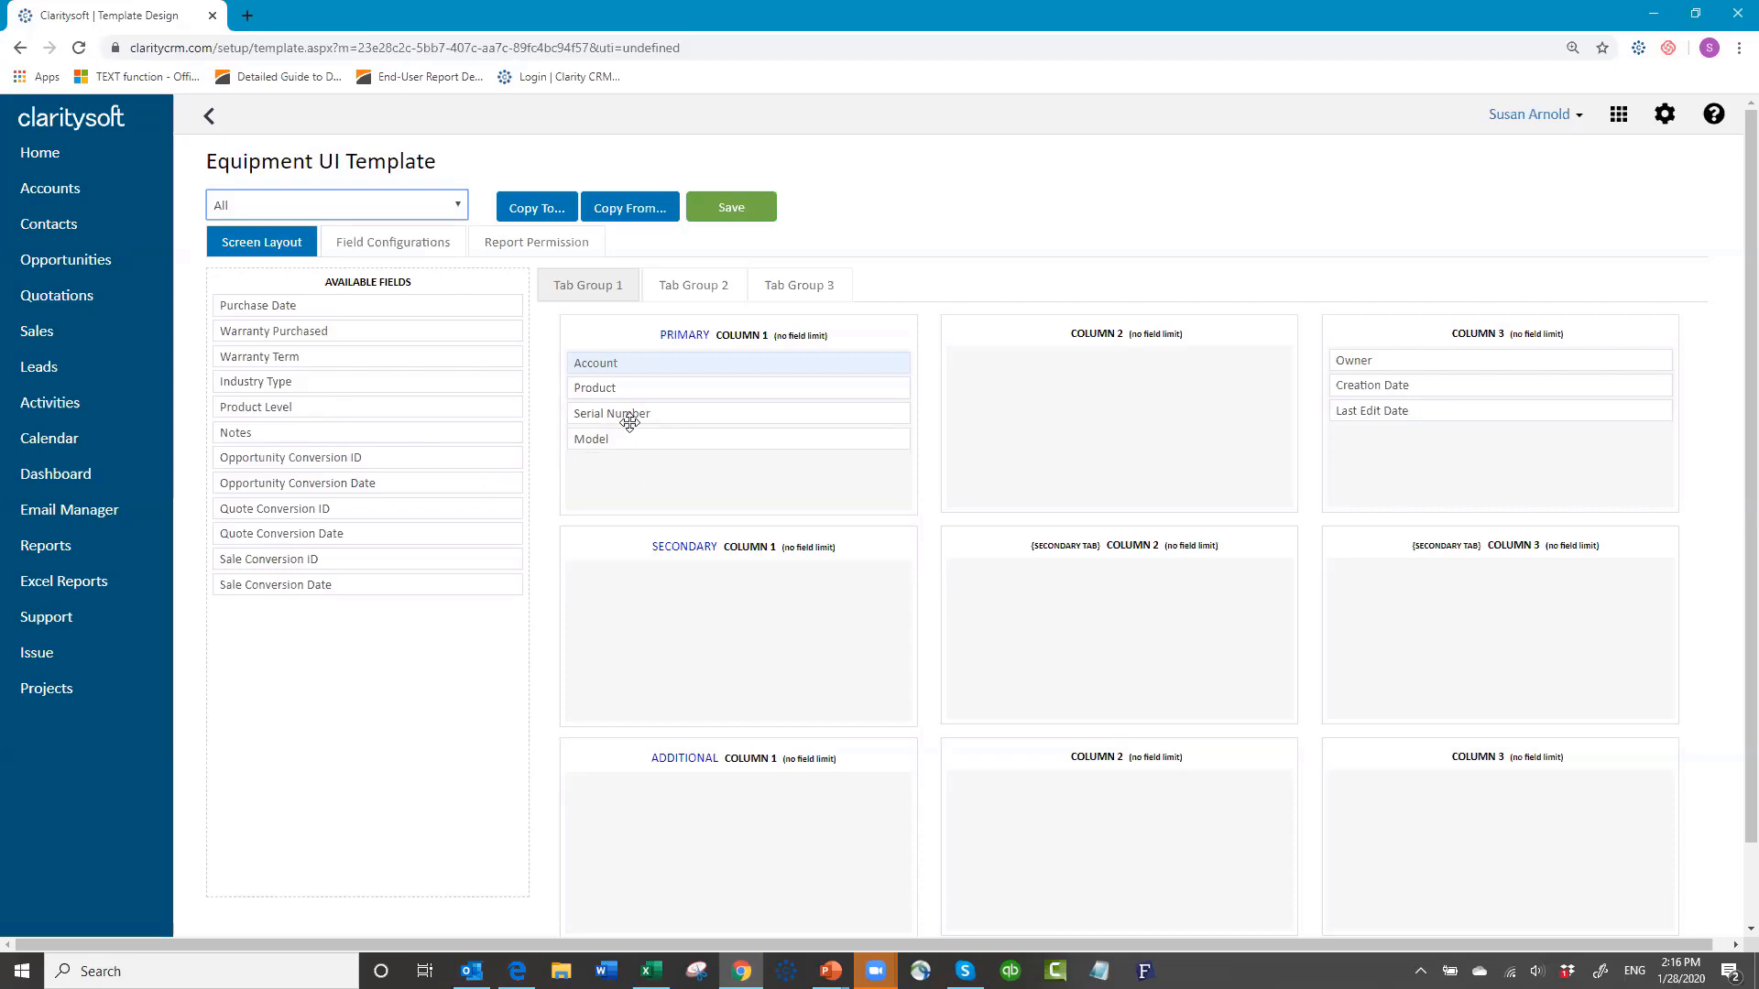
pyautogui.moveTo(629, 440)
pyautogui.mouseDown()
pyautogui.moveTo(644, 394)
pyautogui.moveTo(640, 407)
pyautogui.mouseUp()
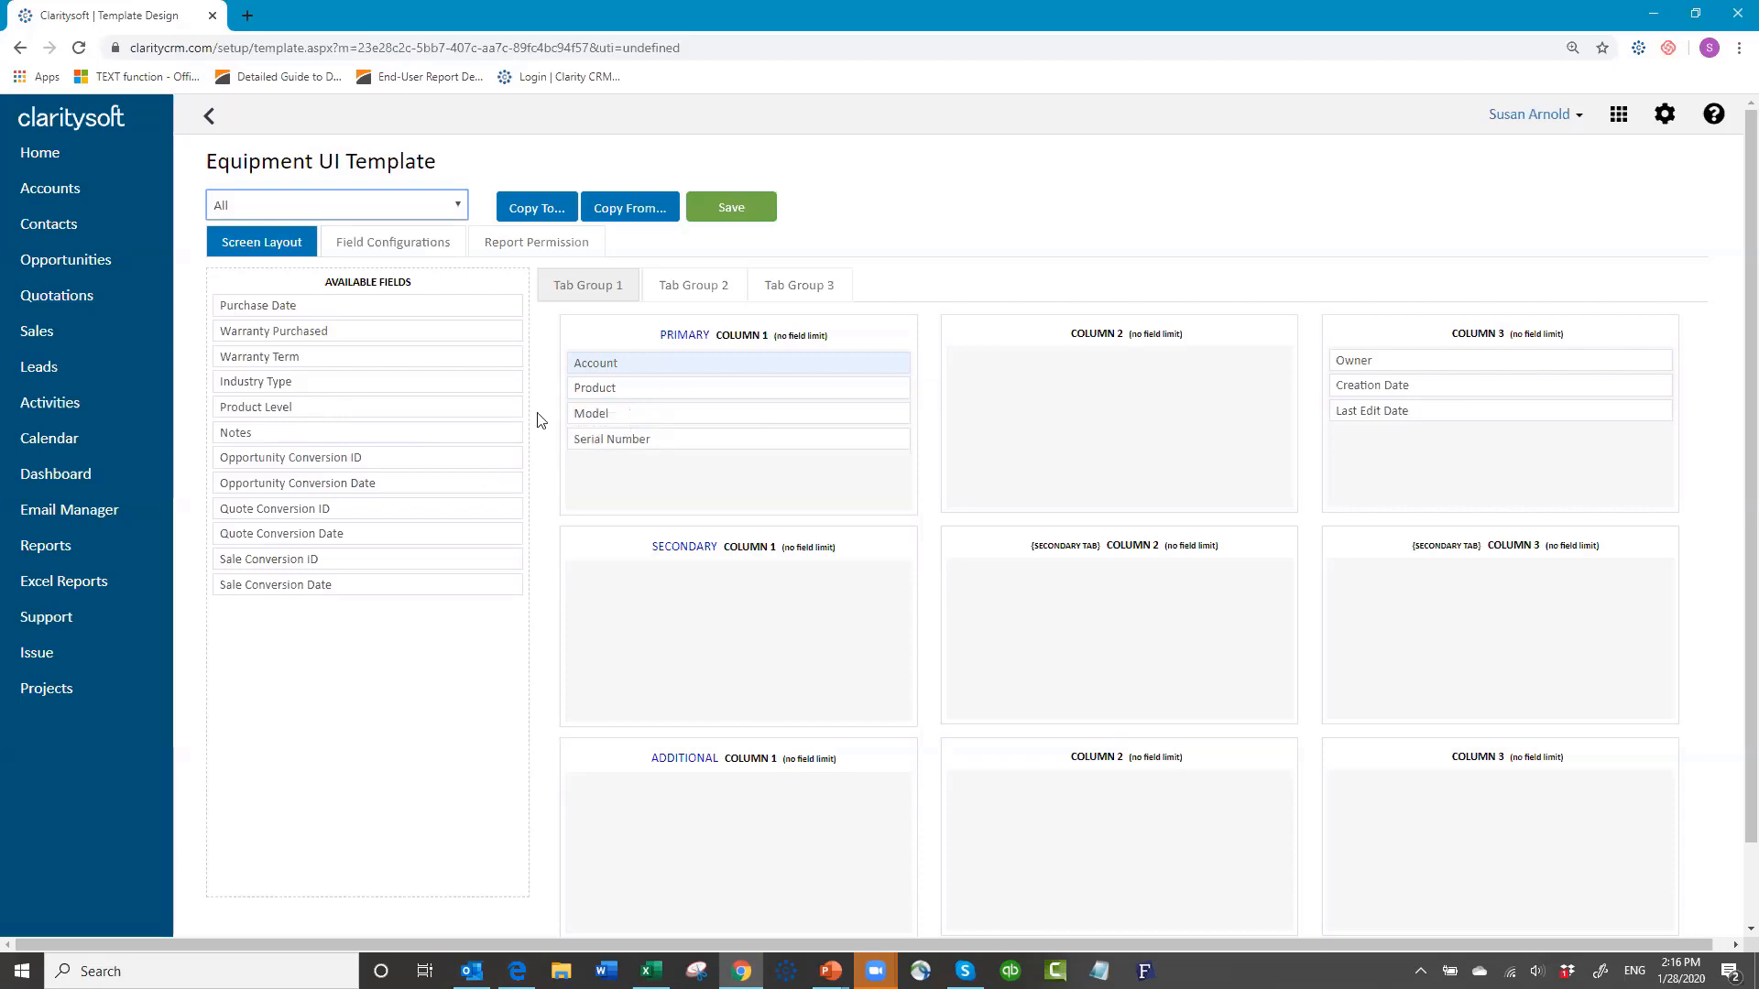
# Step: Put Purchase Date, Warranty Purchased, Warranty Term in Column 2; Product Level, Industry Type atop Column 3
pyautogui.moveTo(371, 307); pyautogui.dragTo(1072, 361)
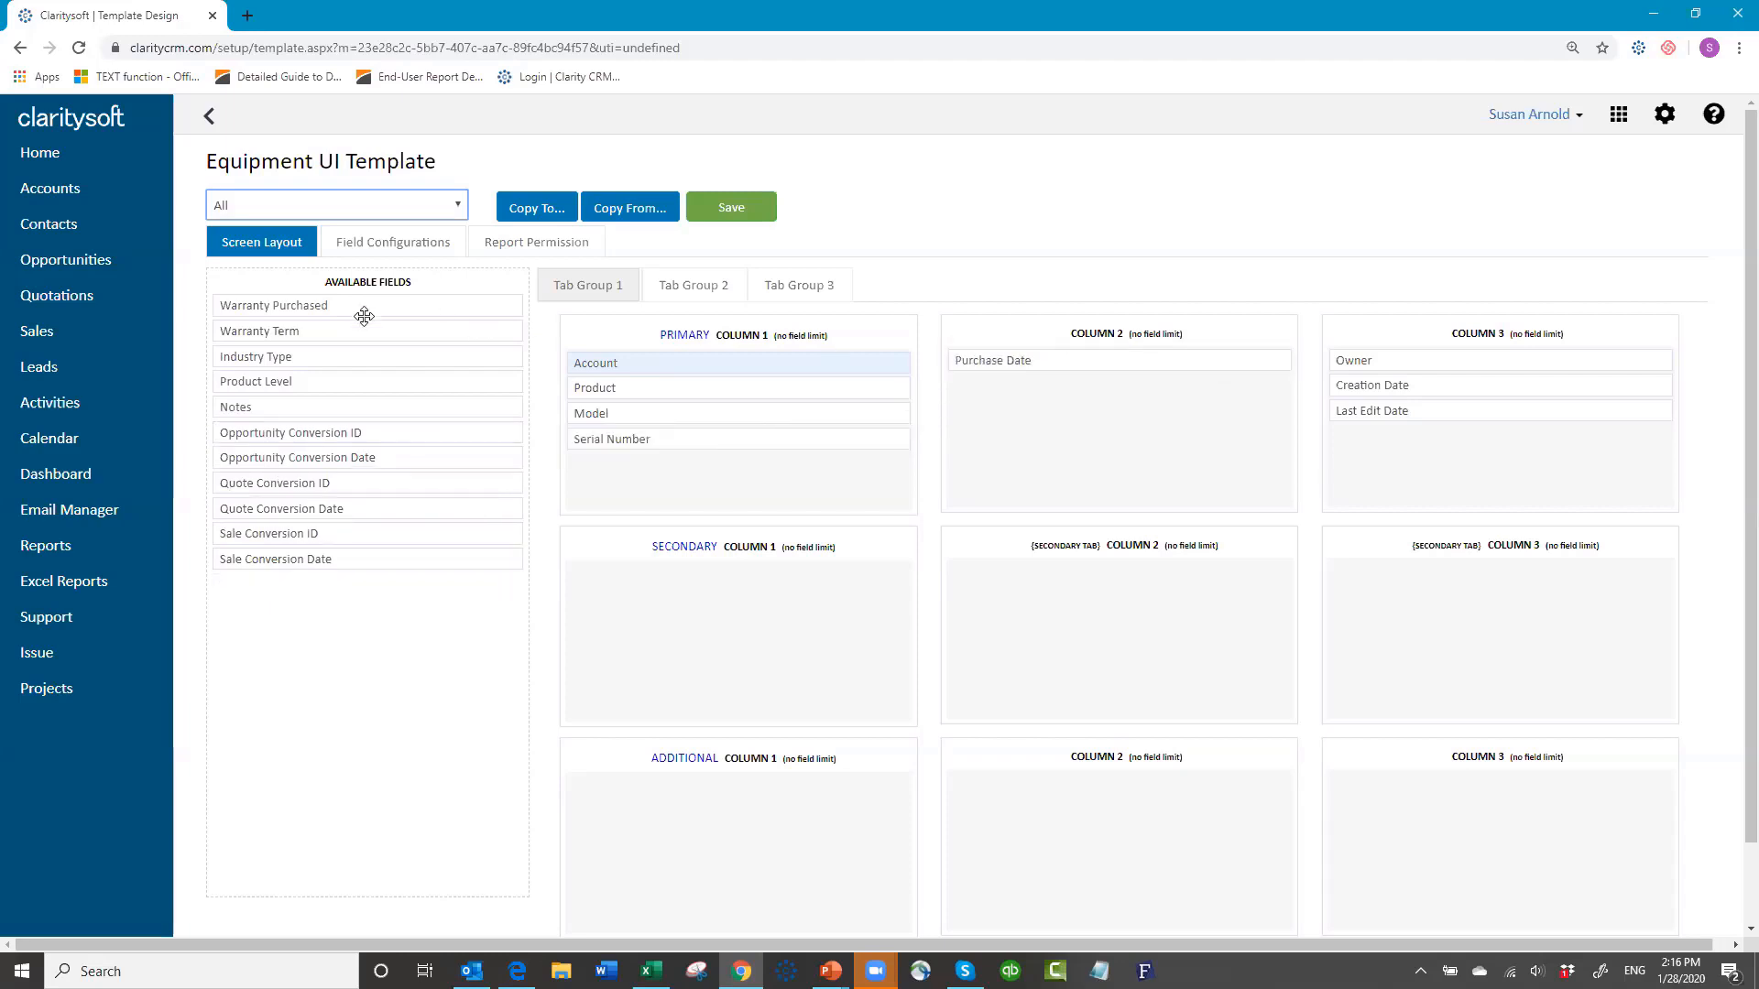
pyautogui.moveTo(361, 309); pyautogui.dragTo(1100, 400)
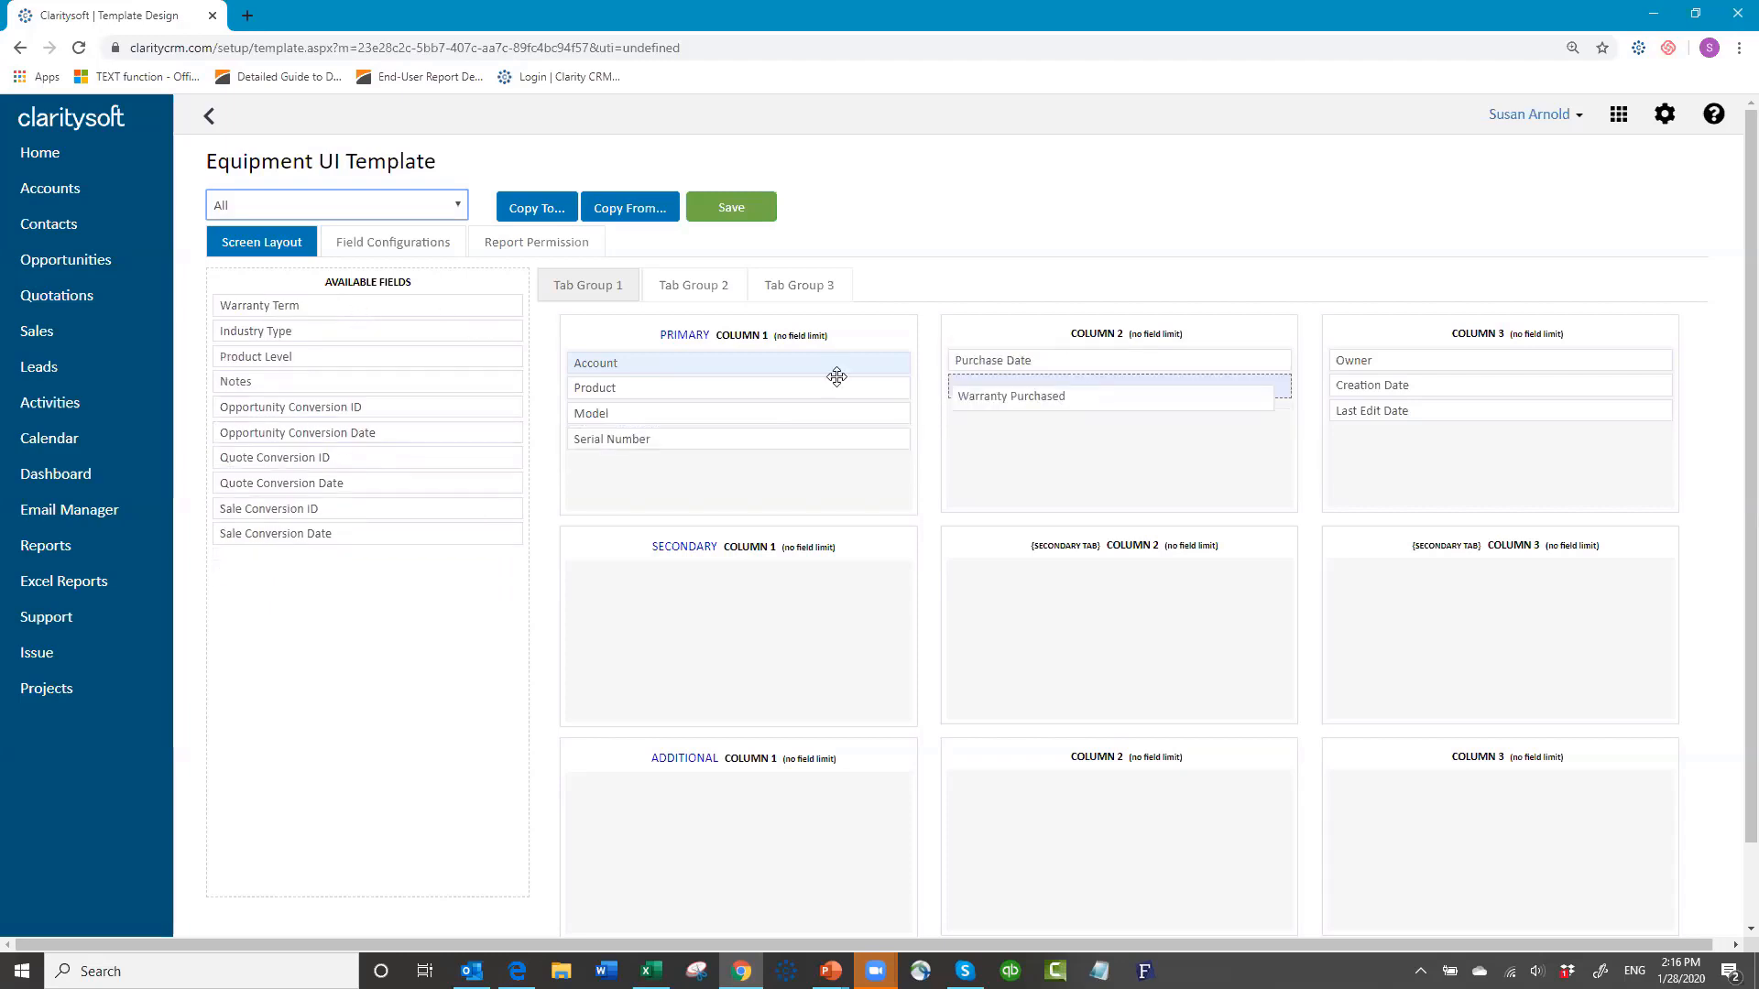
pyautogui.moveTo(367, 305); pyautogui.dragTo(1122, 409)
pyautogui.moveTo(358, 304); pyautogui.dragTo(1480, 360)
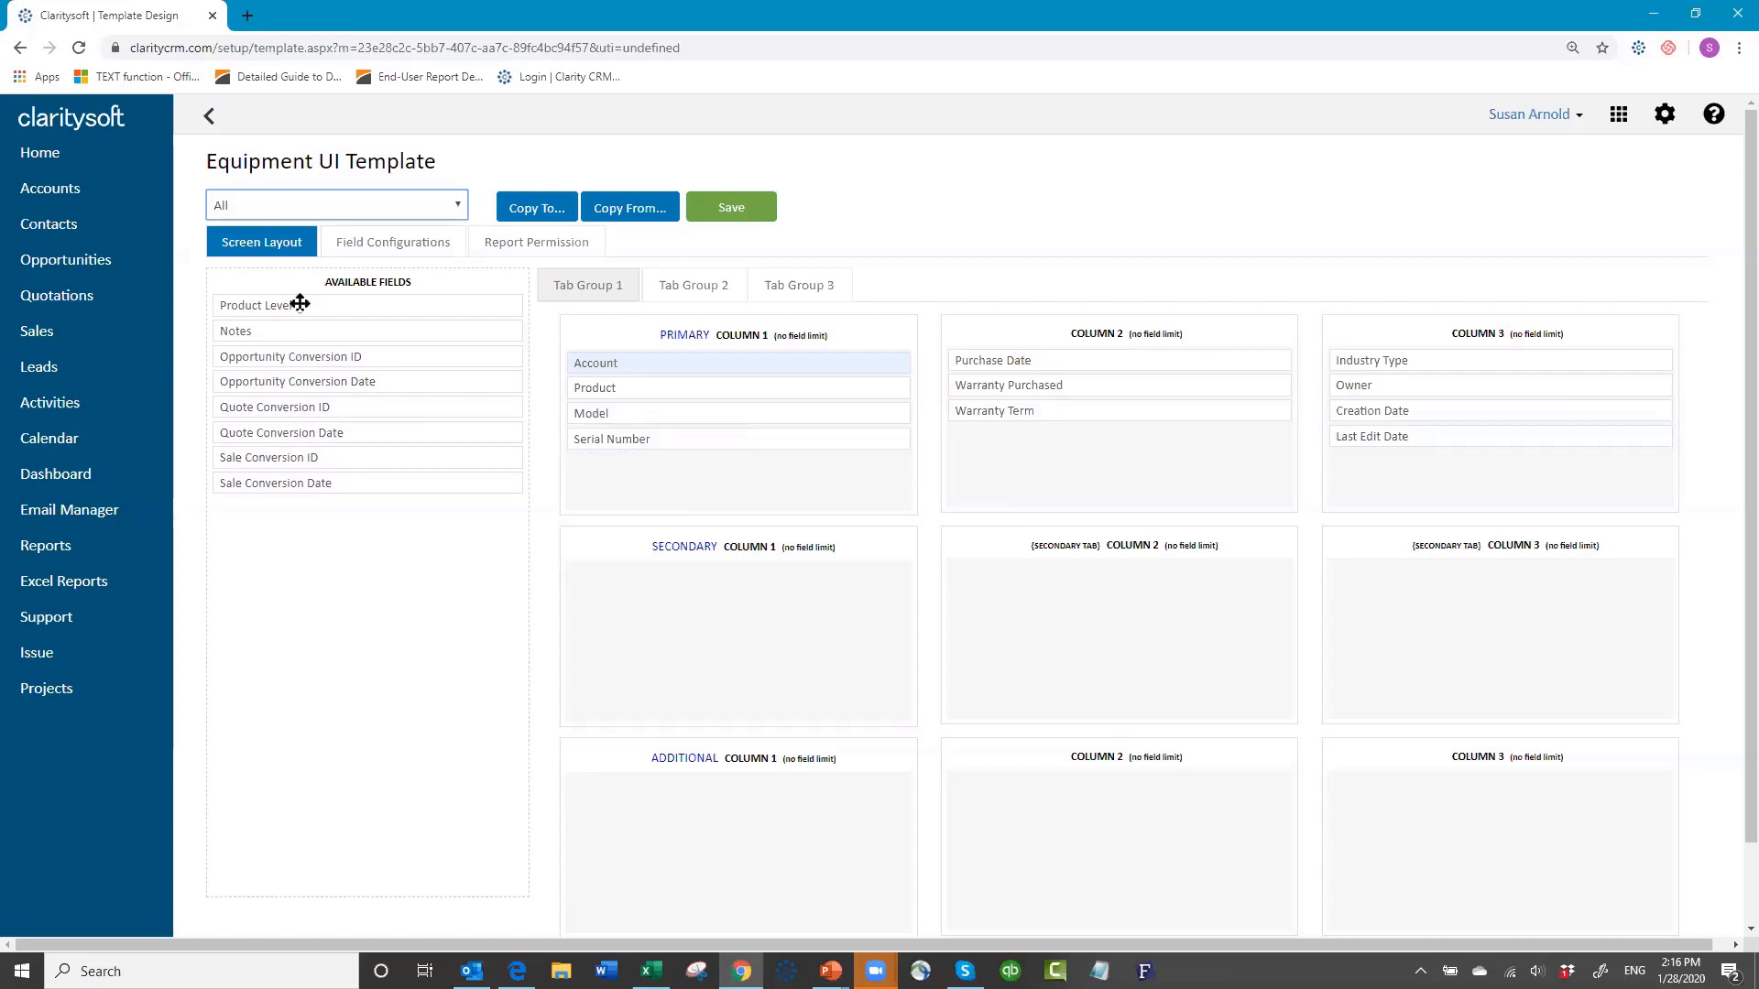
pyautogui.moveTo(294, 303); pyautogui.dragTo(1394, 358)
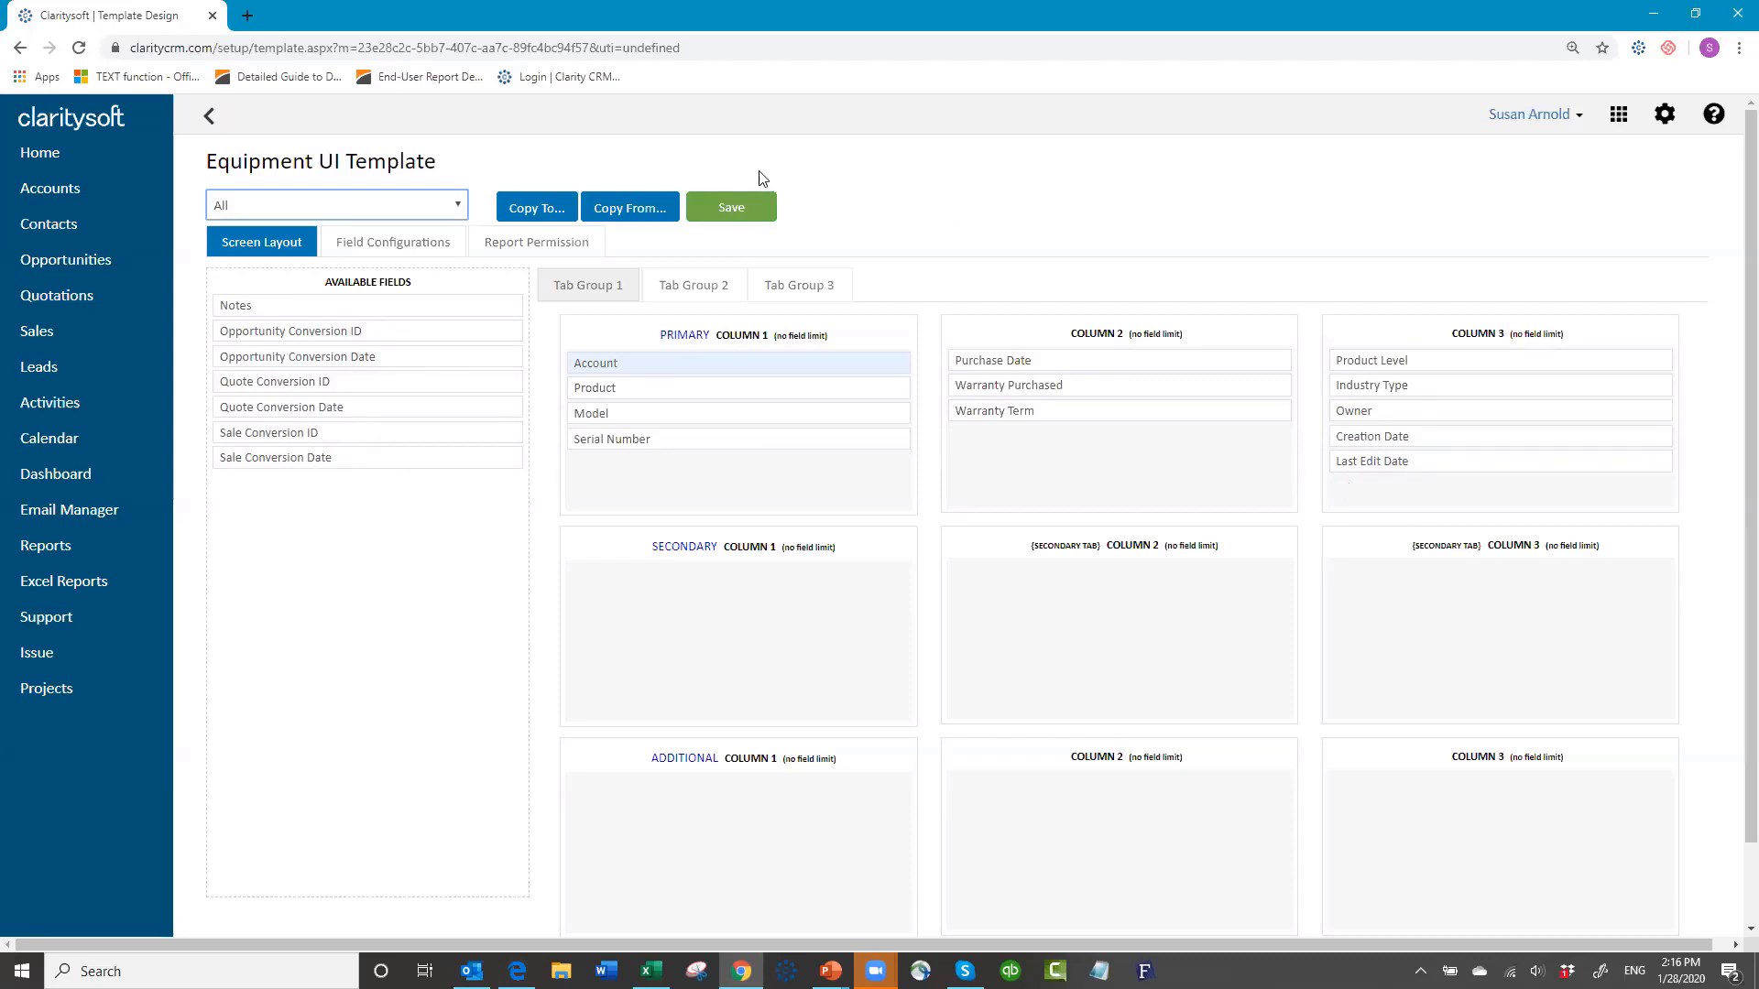
# Step: Save the Equipment layout for the All profile
pyautogui.click(740, 205)
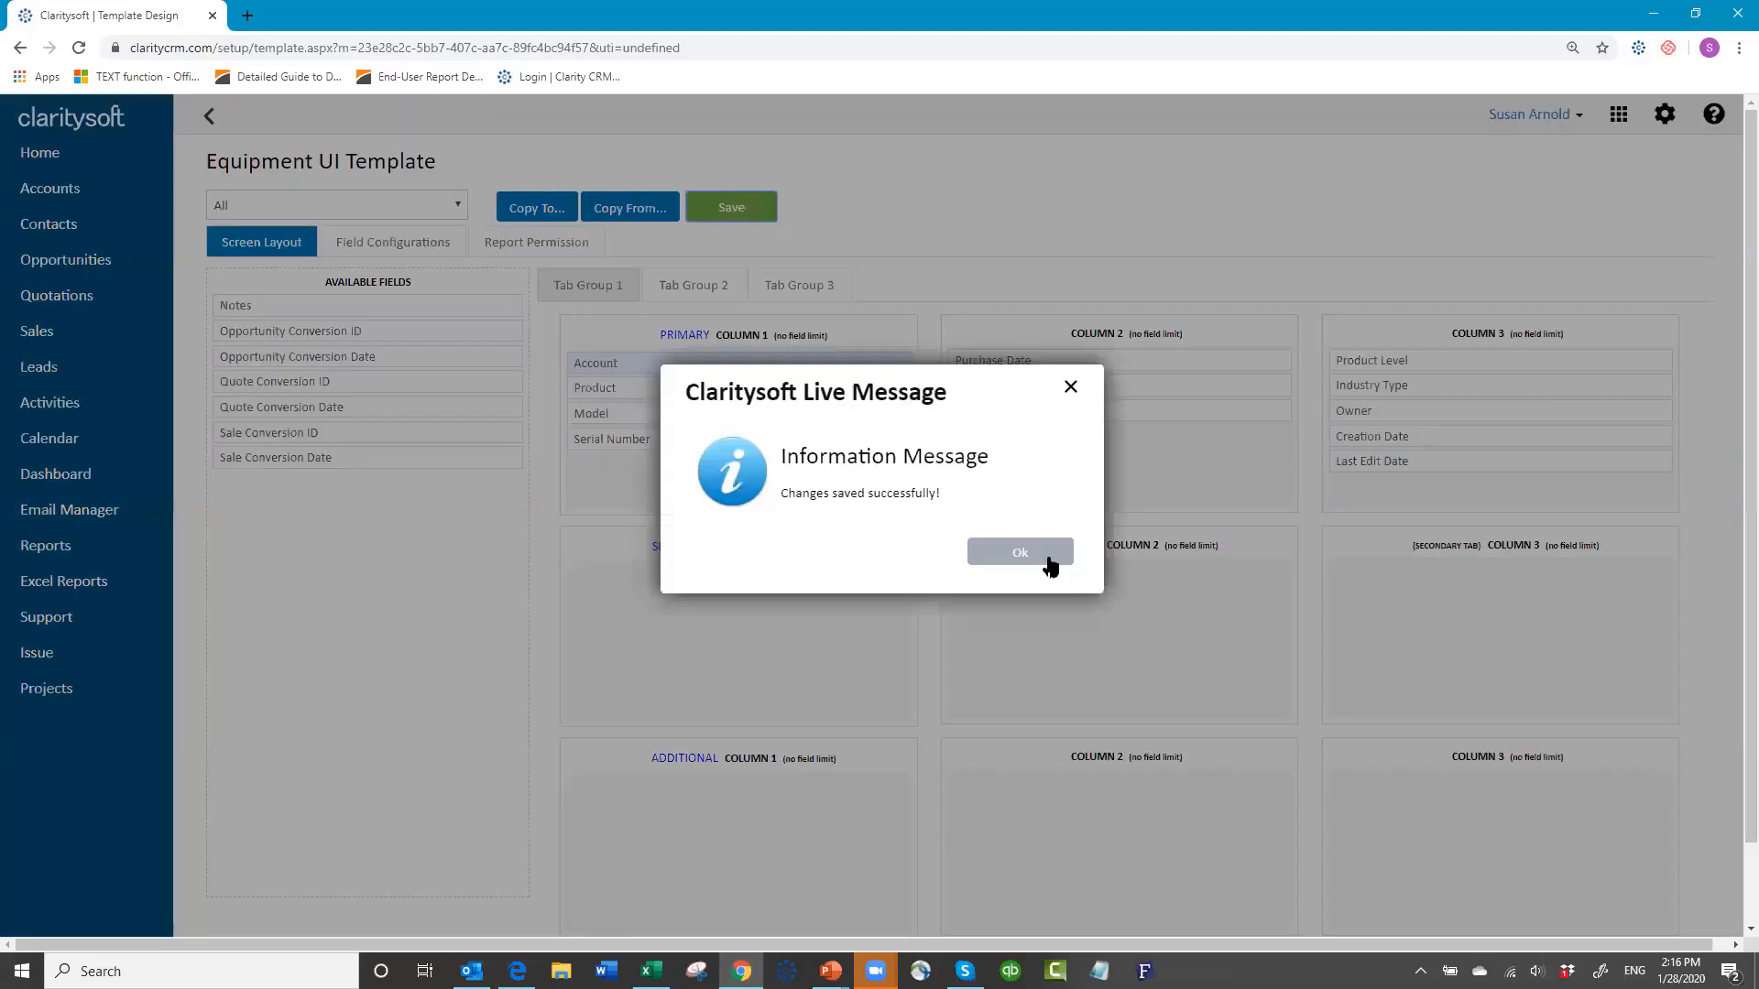
pyautogui.click(1020, 552)
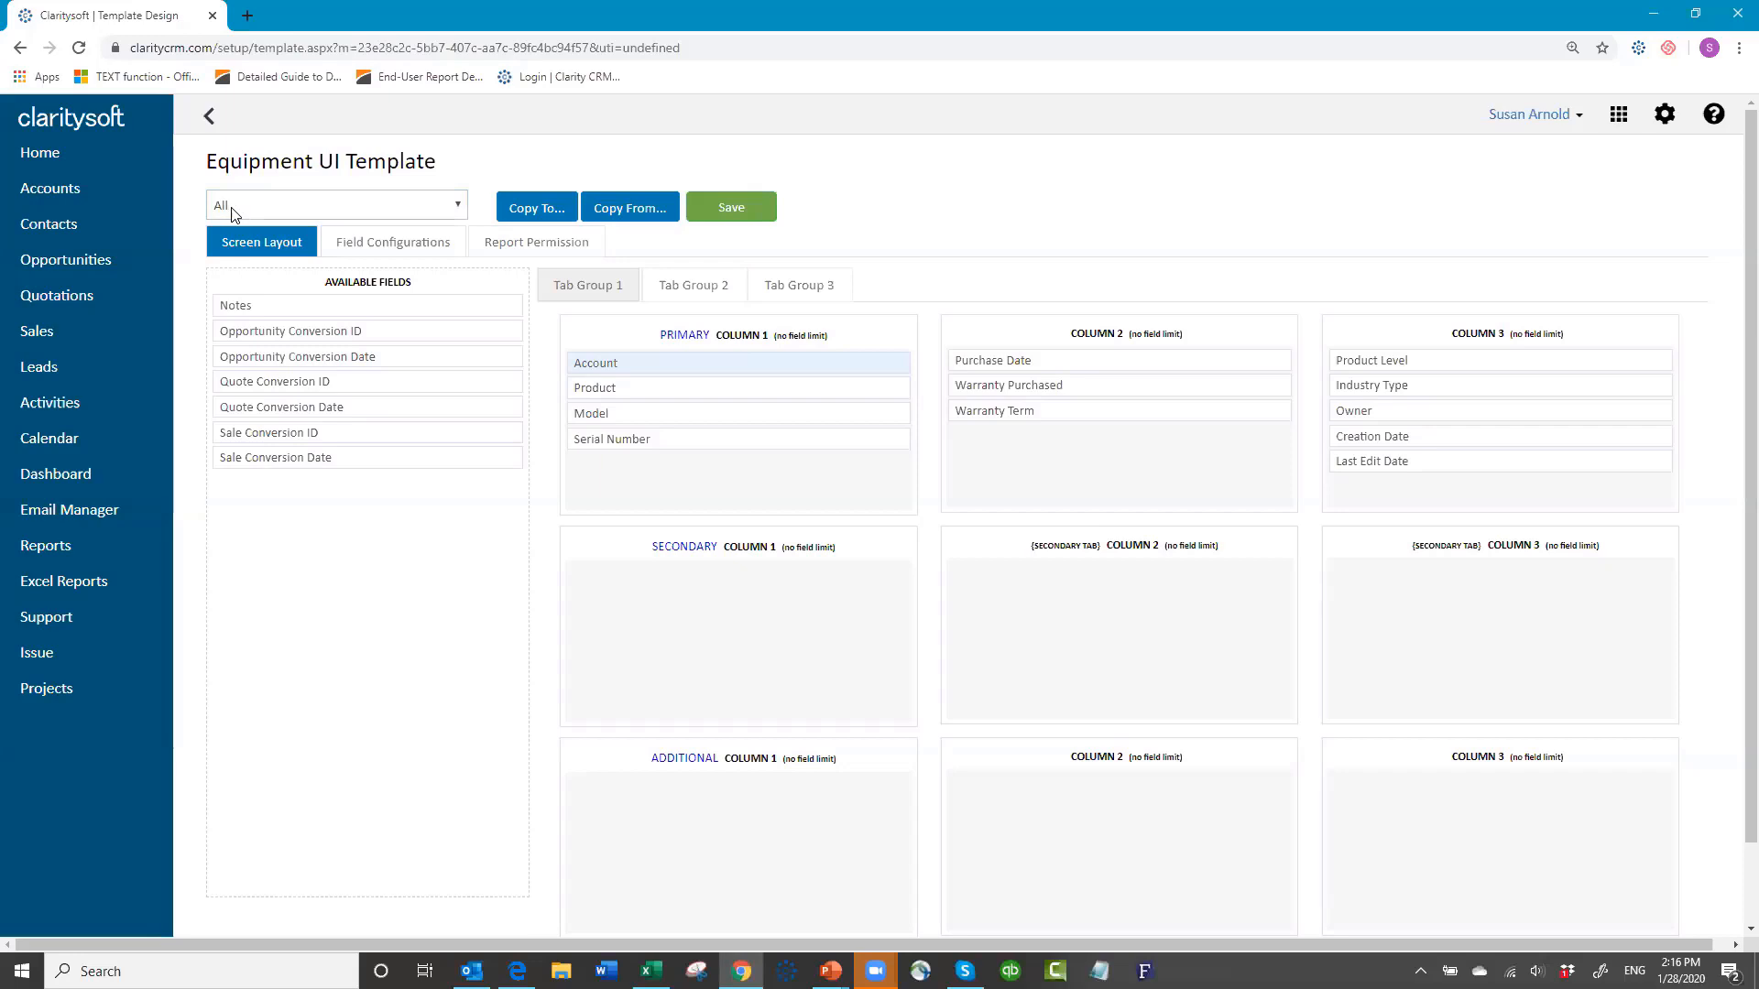
pyautogui.click(450, 213)
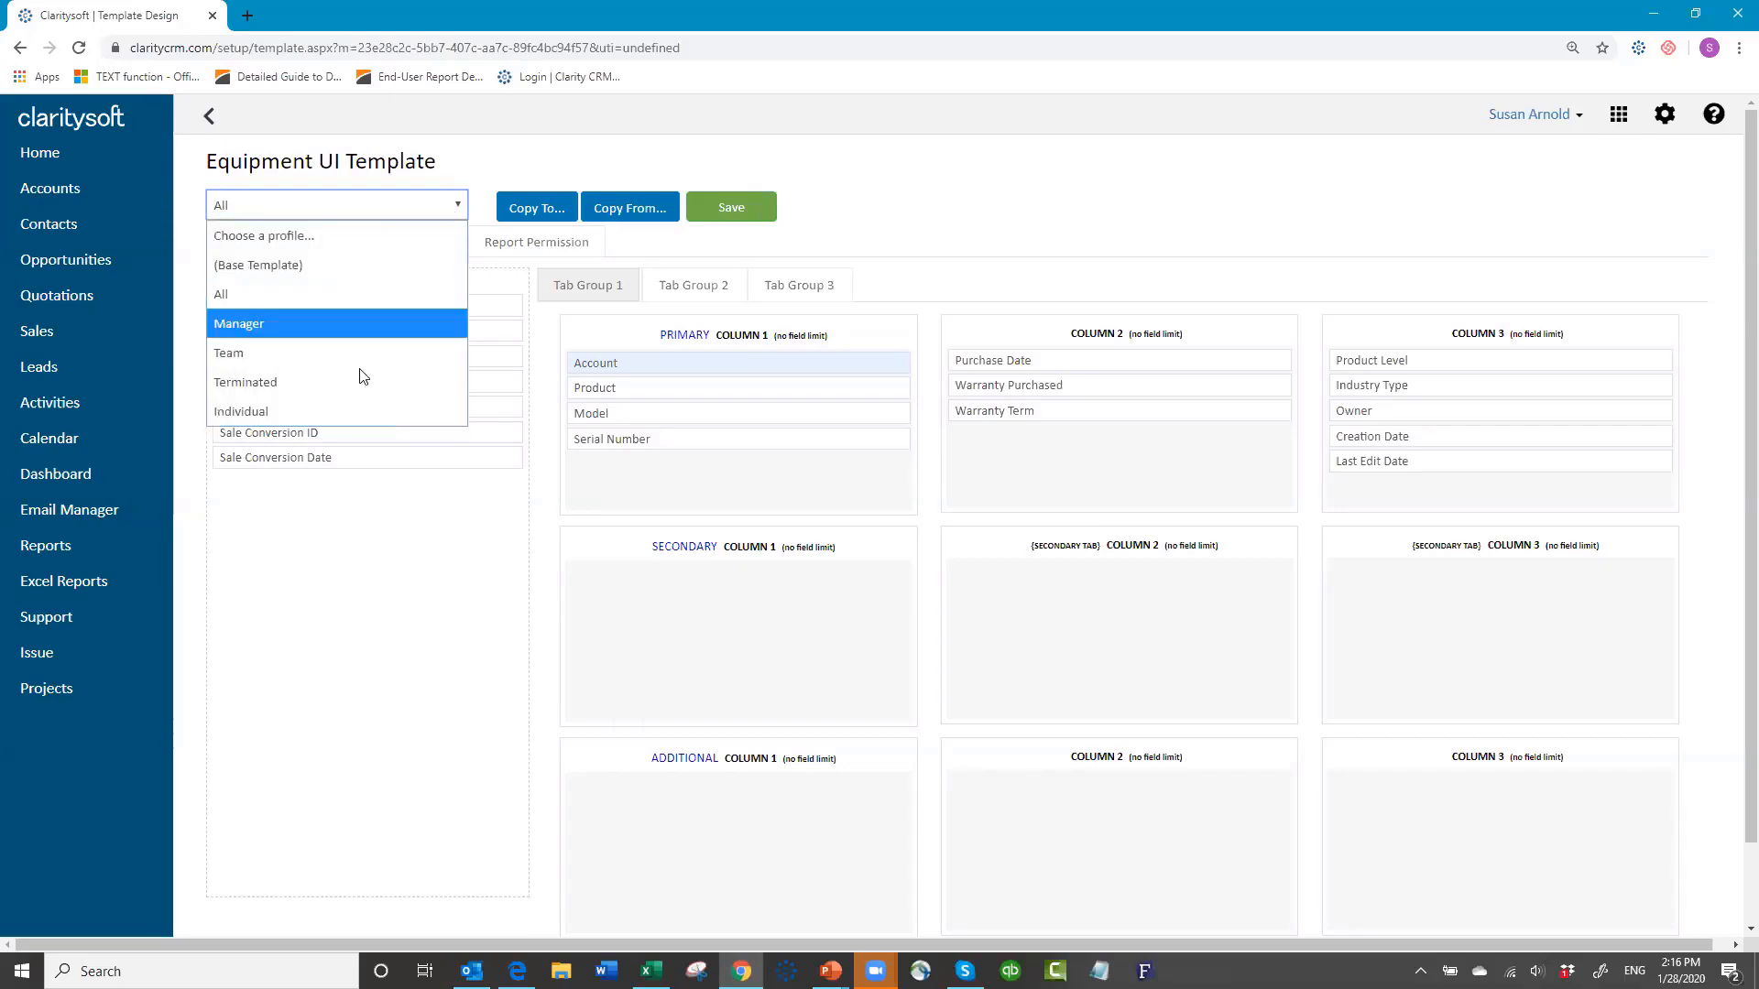
pyautogui.click(306, 206)
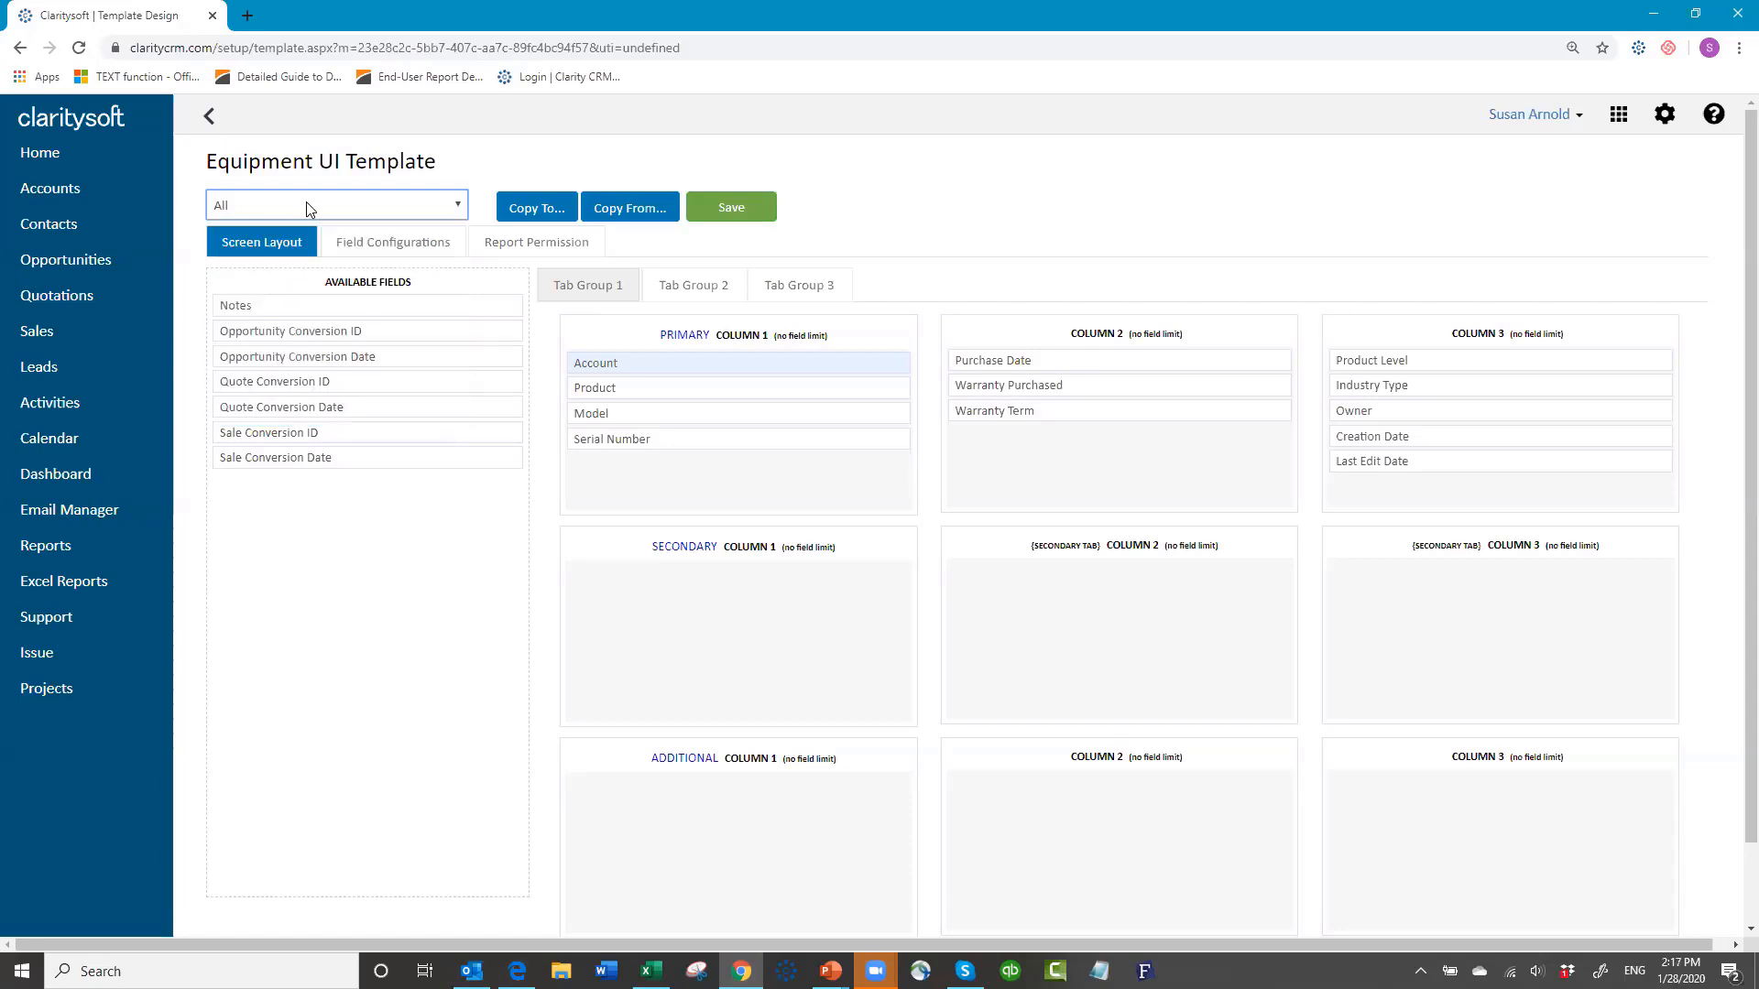
# Step: Copy the layout to all five access profiles
pyautogui.click(539, 209)
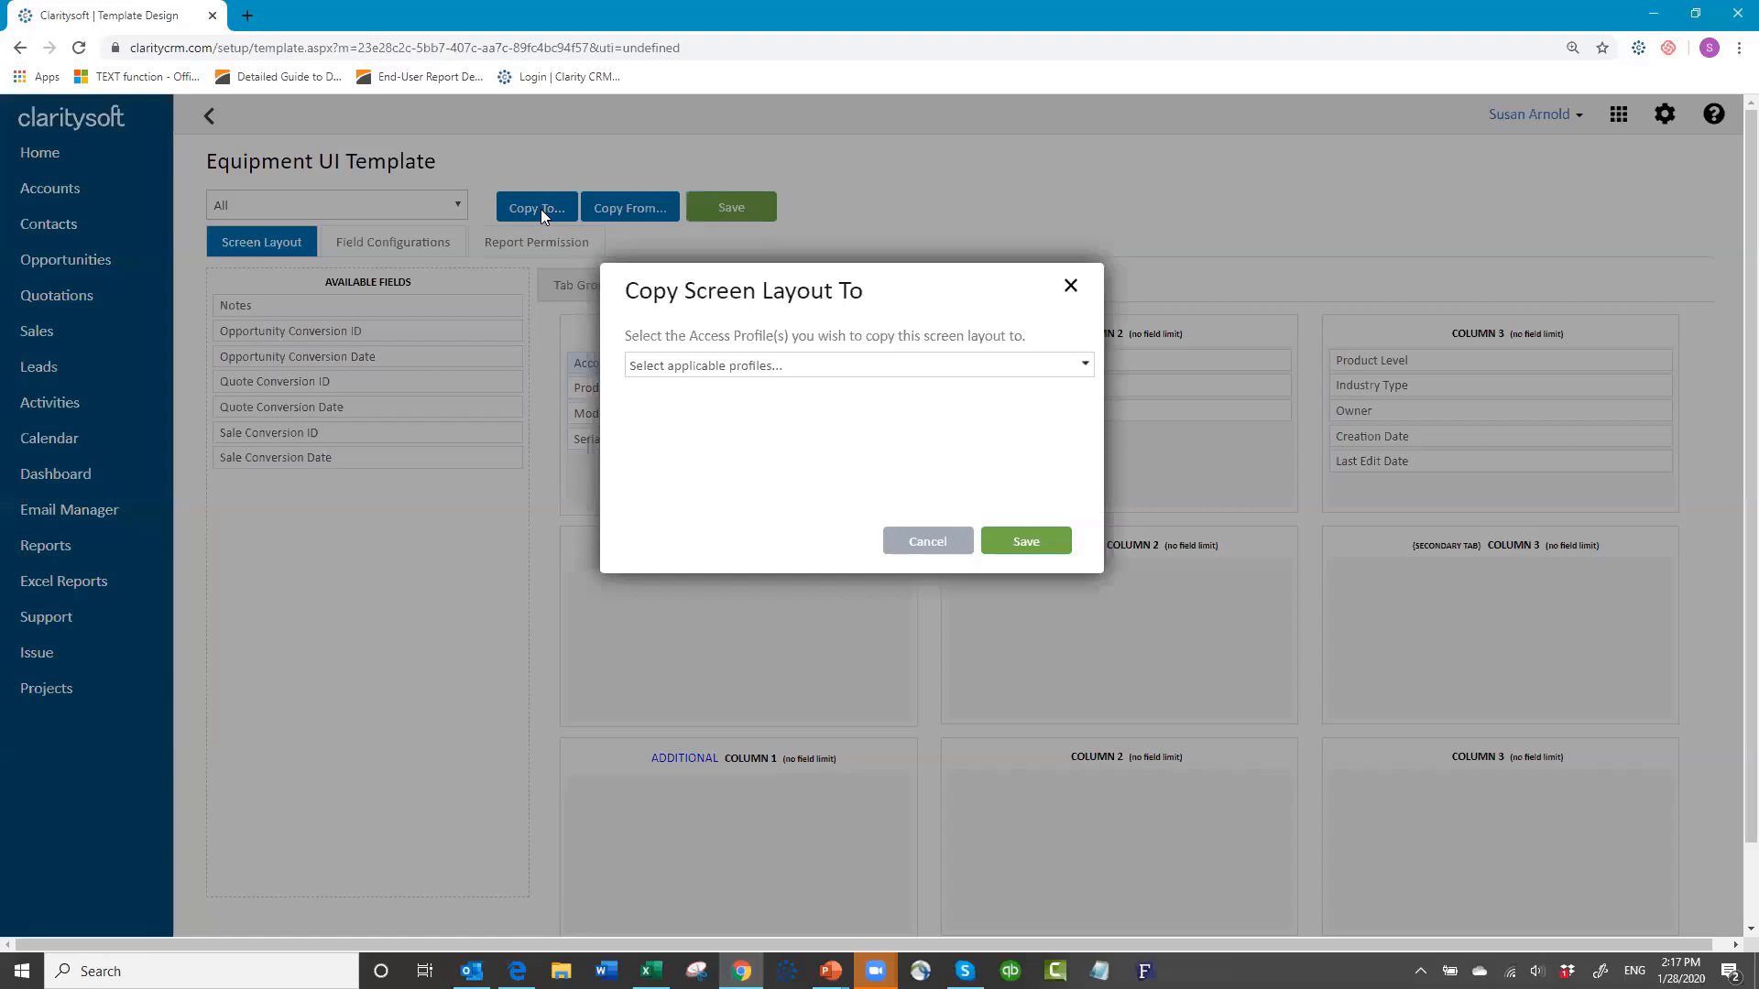
pyautogui.click(670, 374)
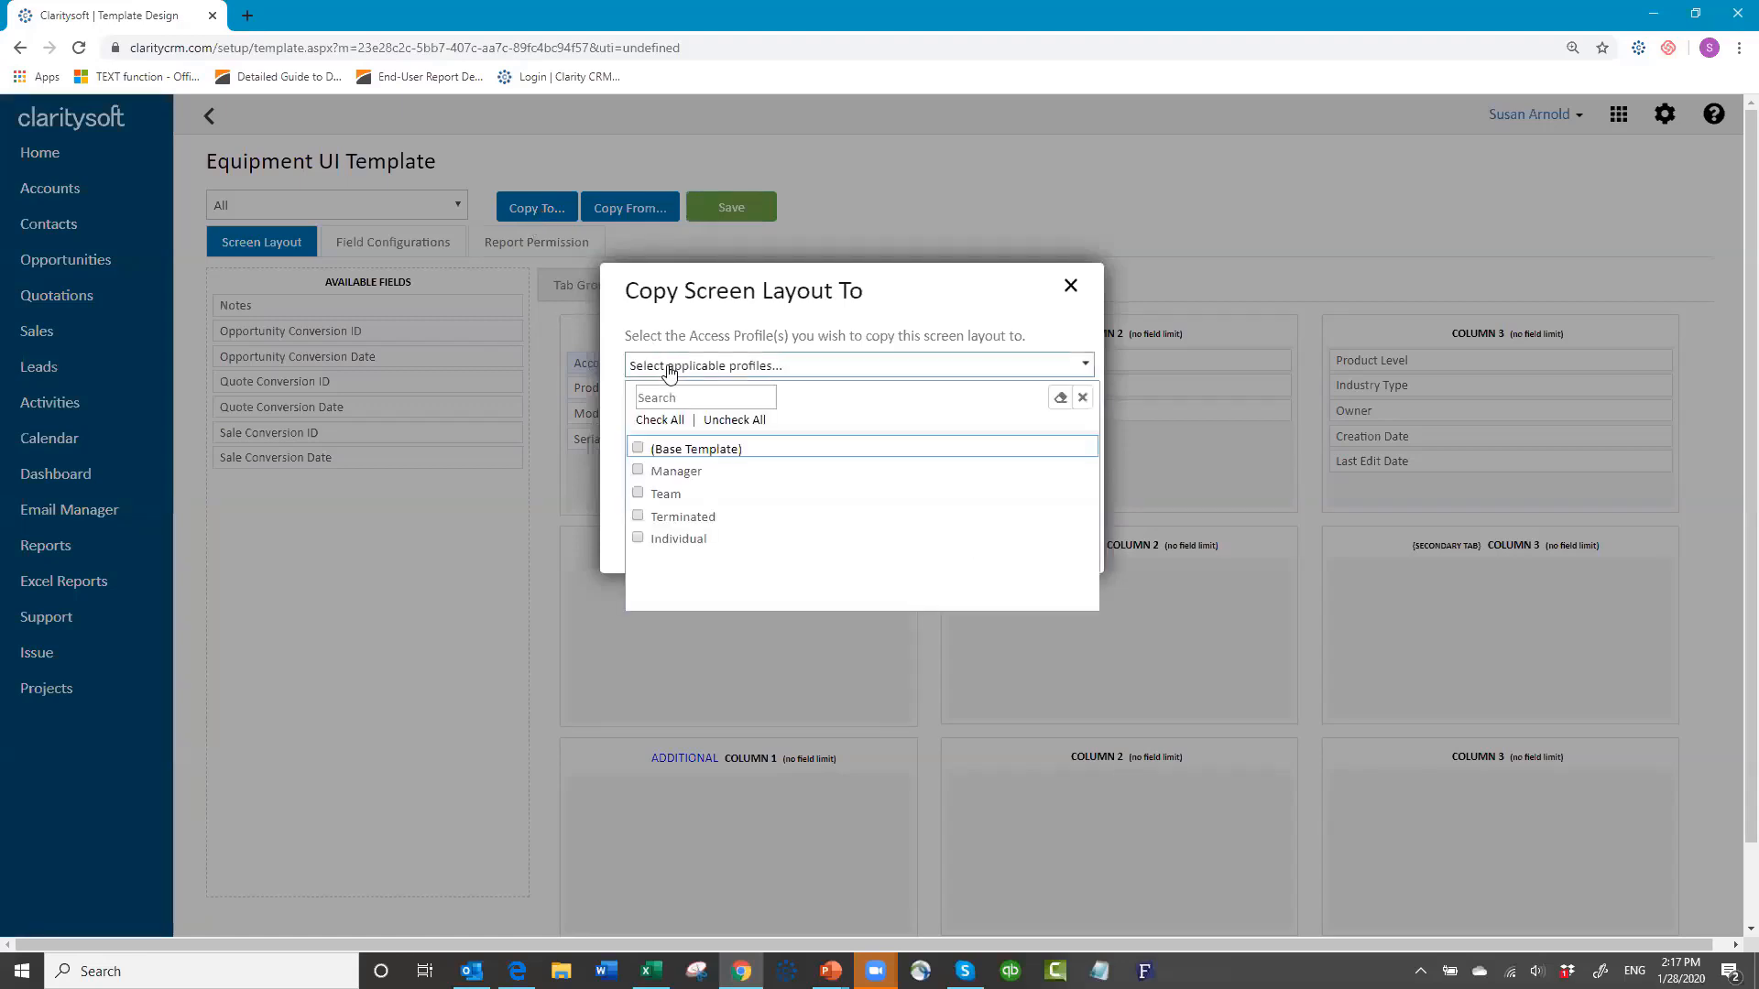
pyautogui.click(657, 421)
pyautogui.click(1082, 398)
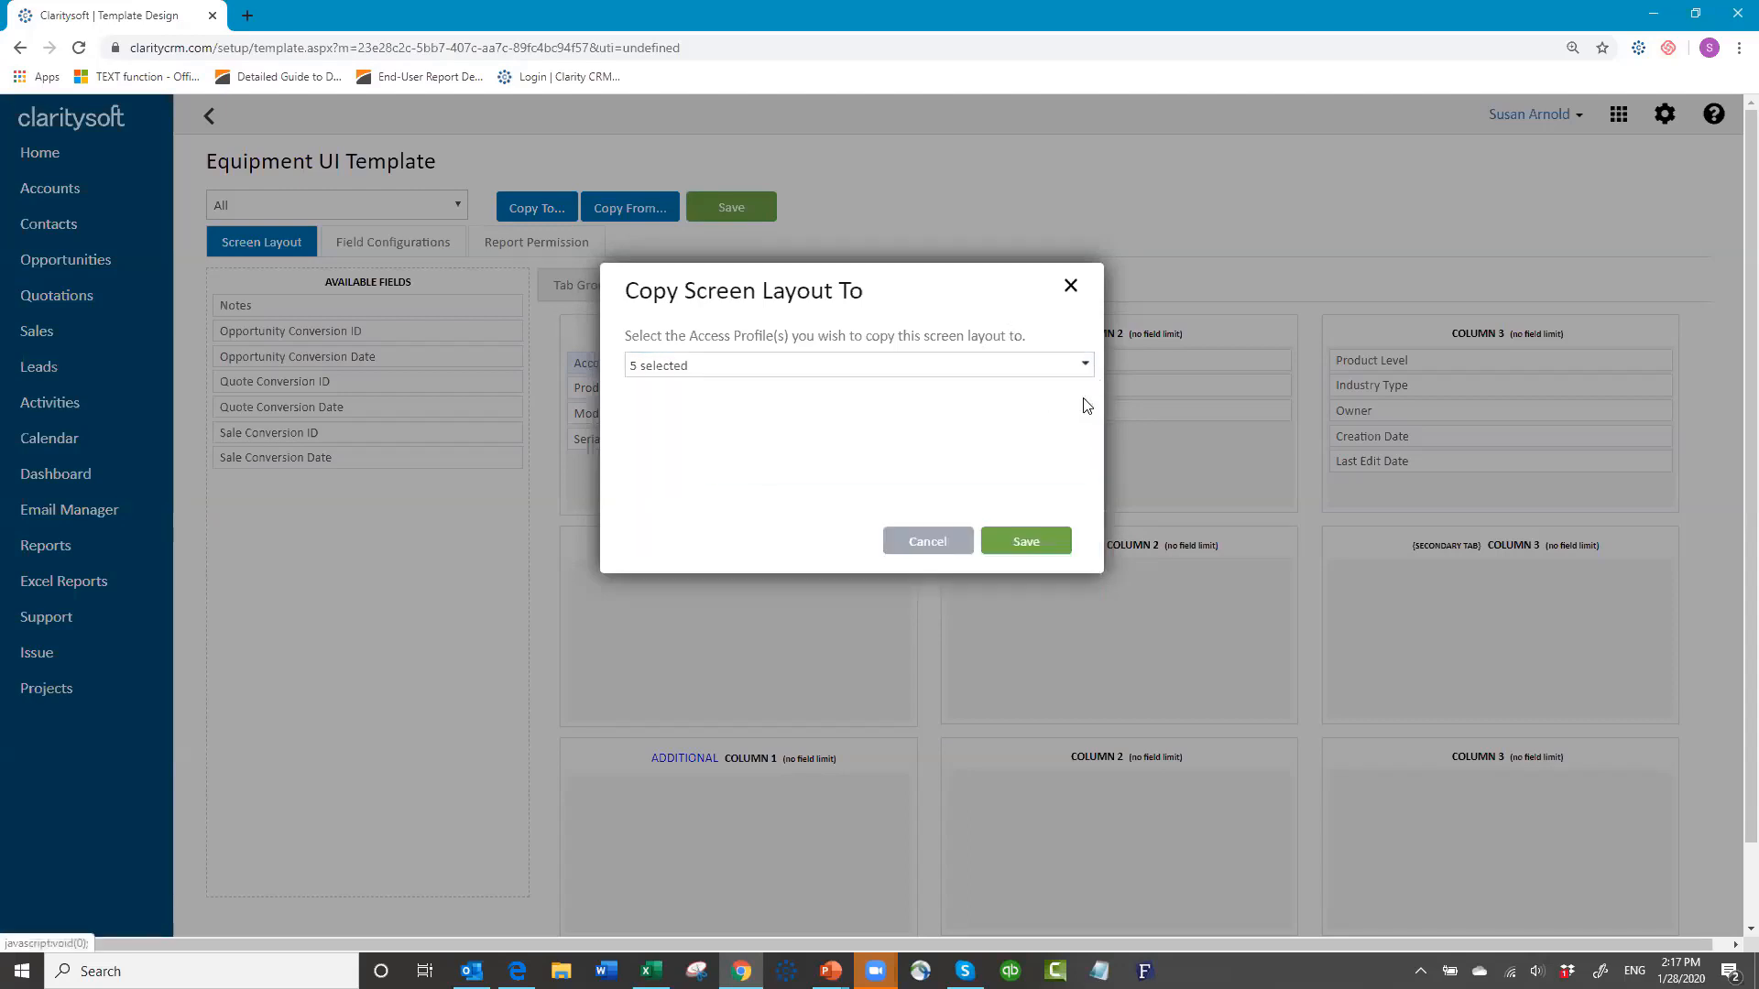
pyautogui.click(1044, 544)
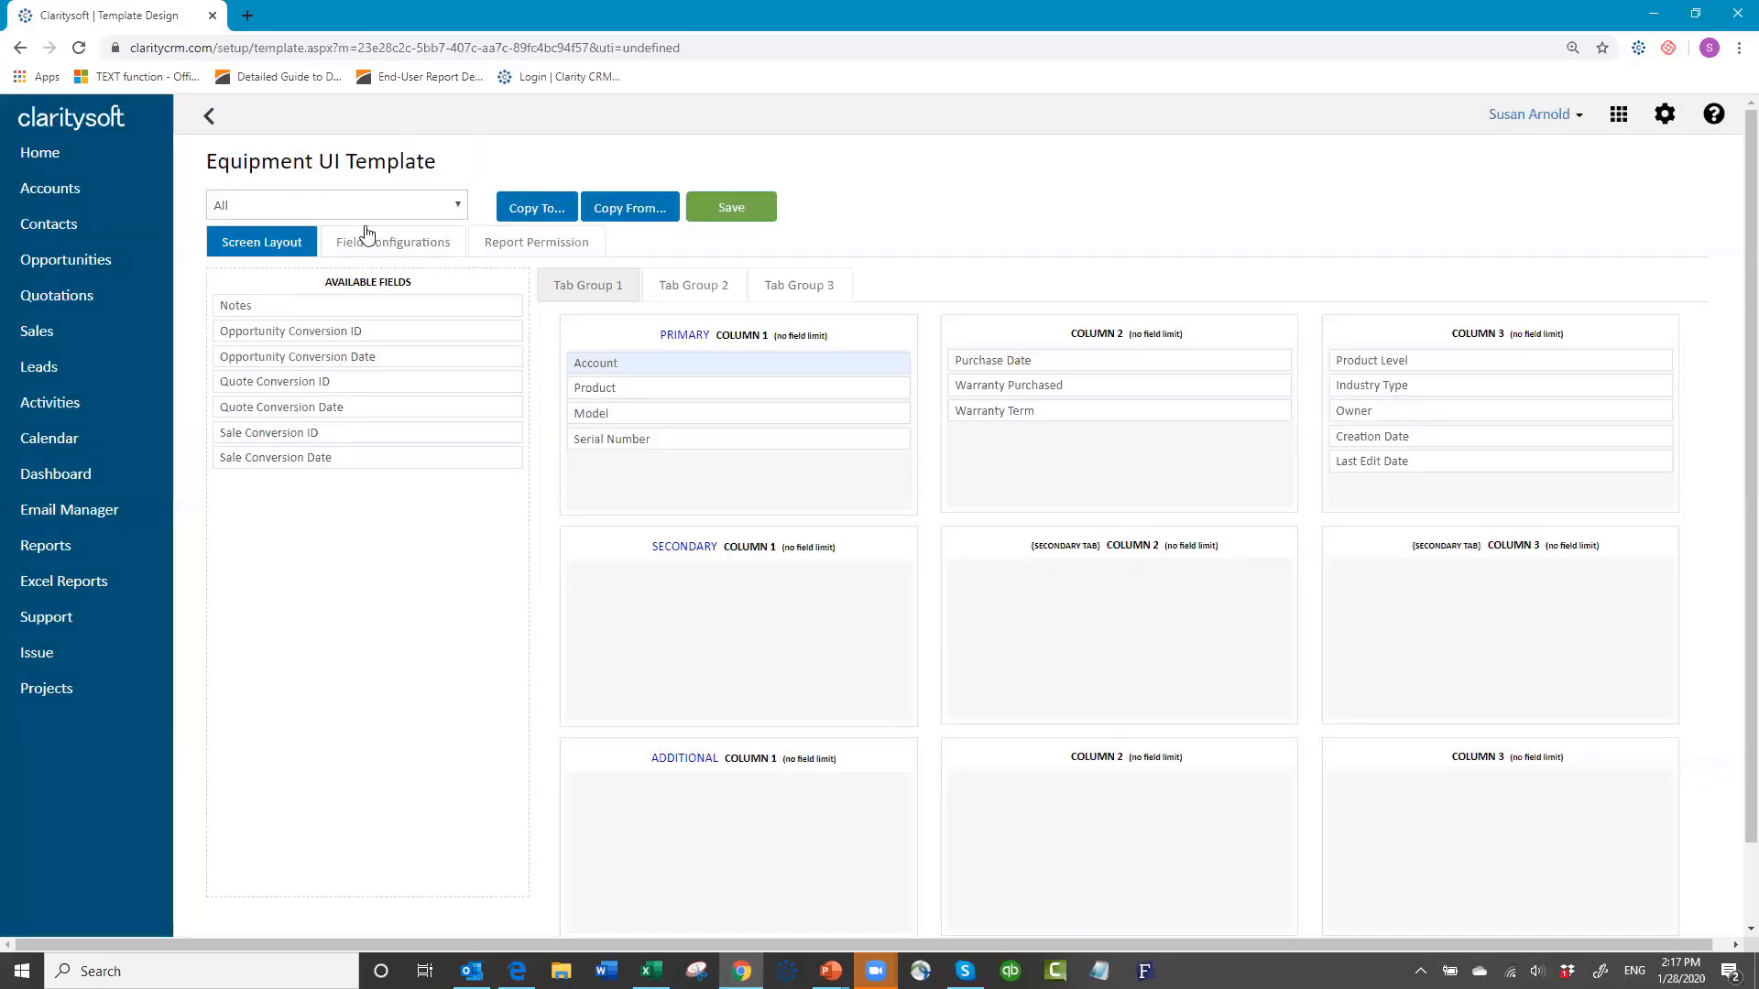
# Step: Switch the template view to the Individual profile
pyautogui.click(350, 204)
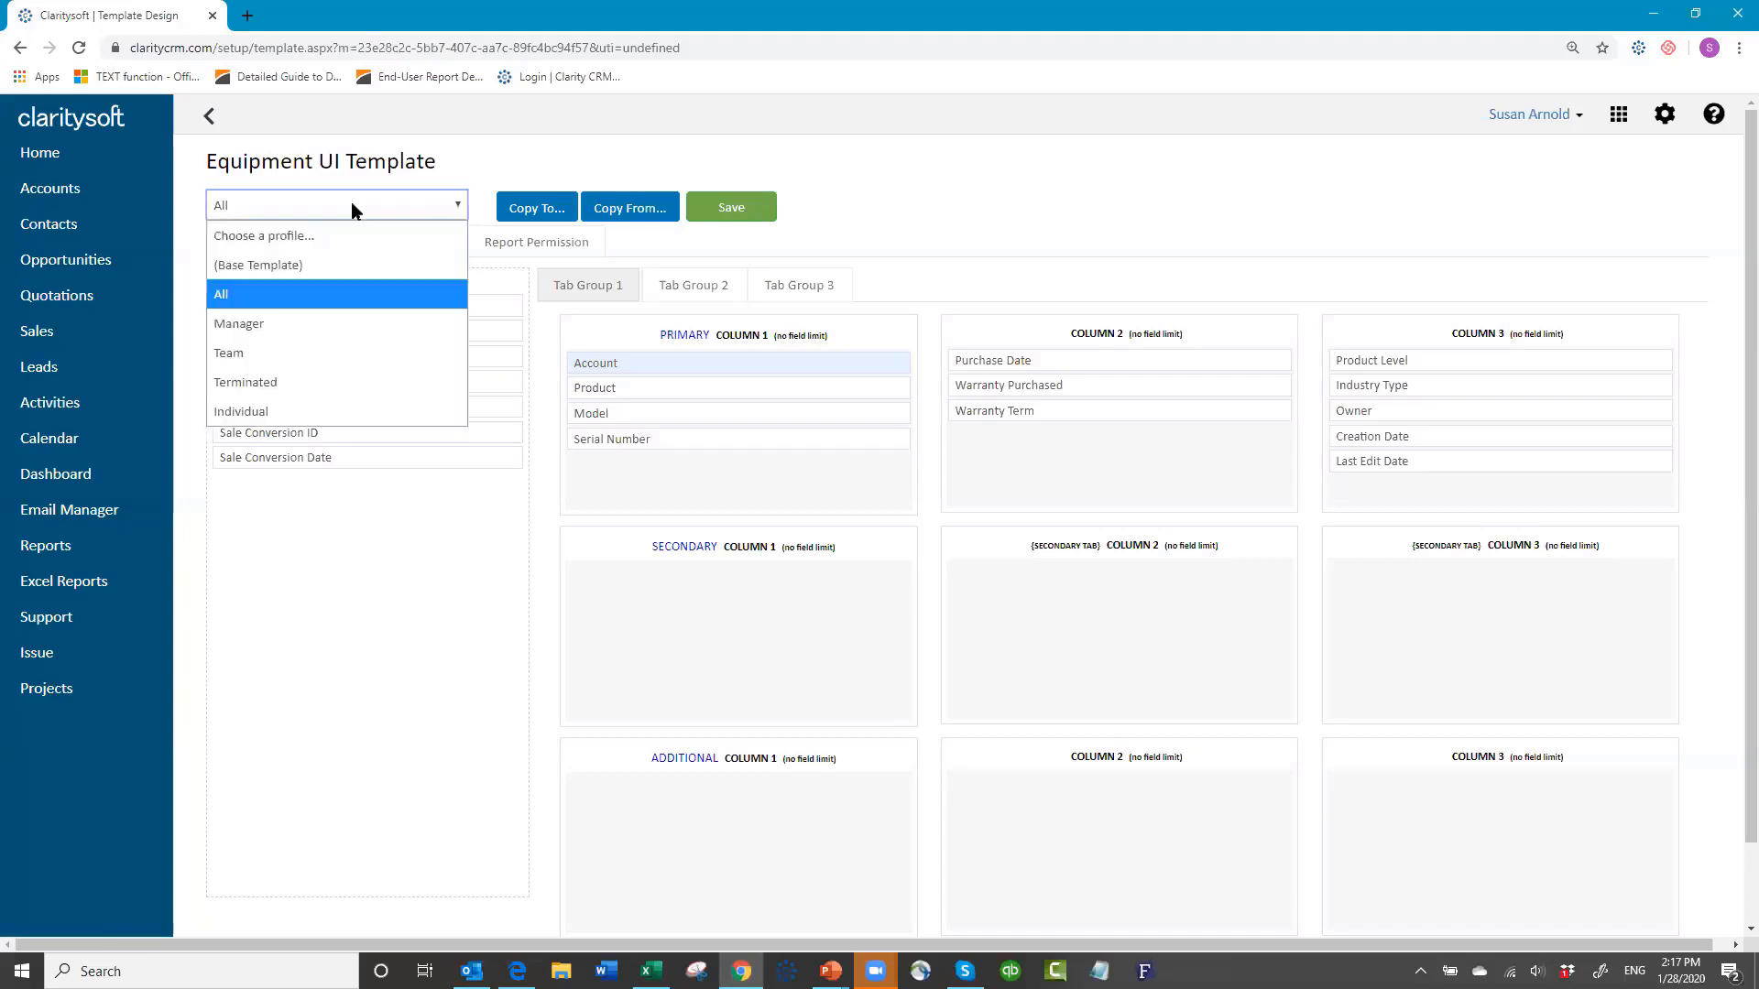
pyautogui.click(345, 403)
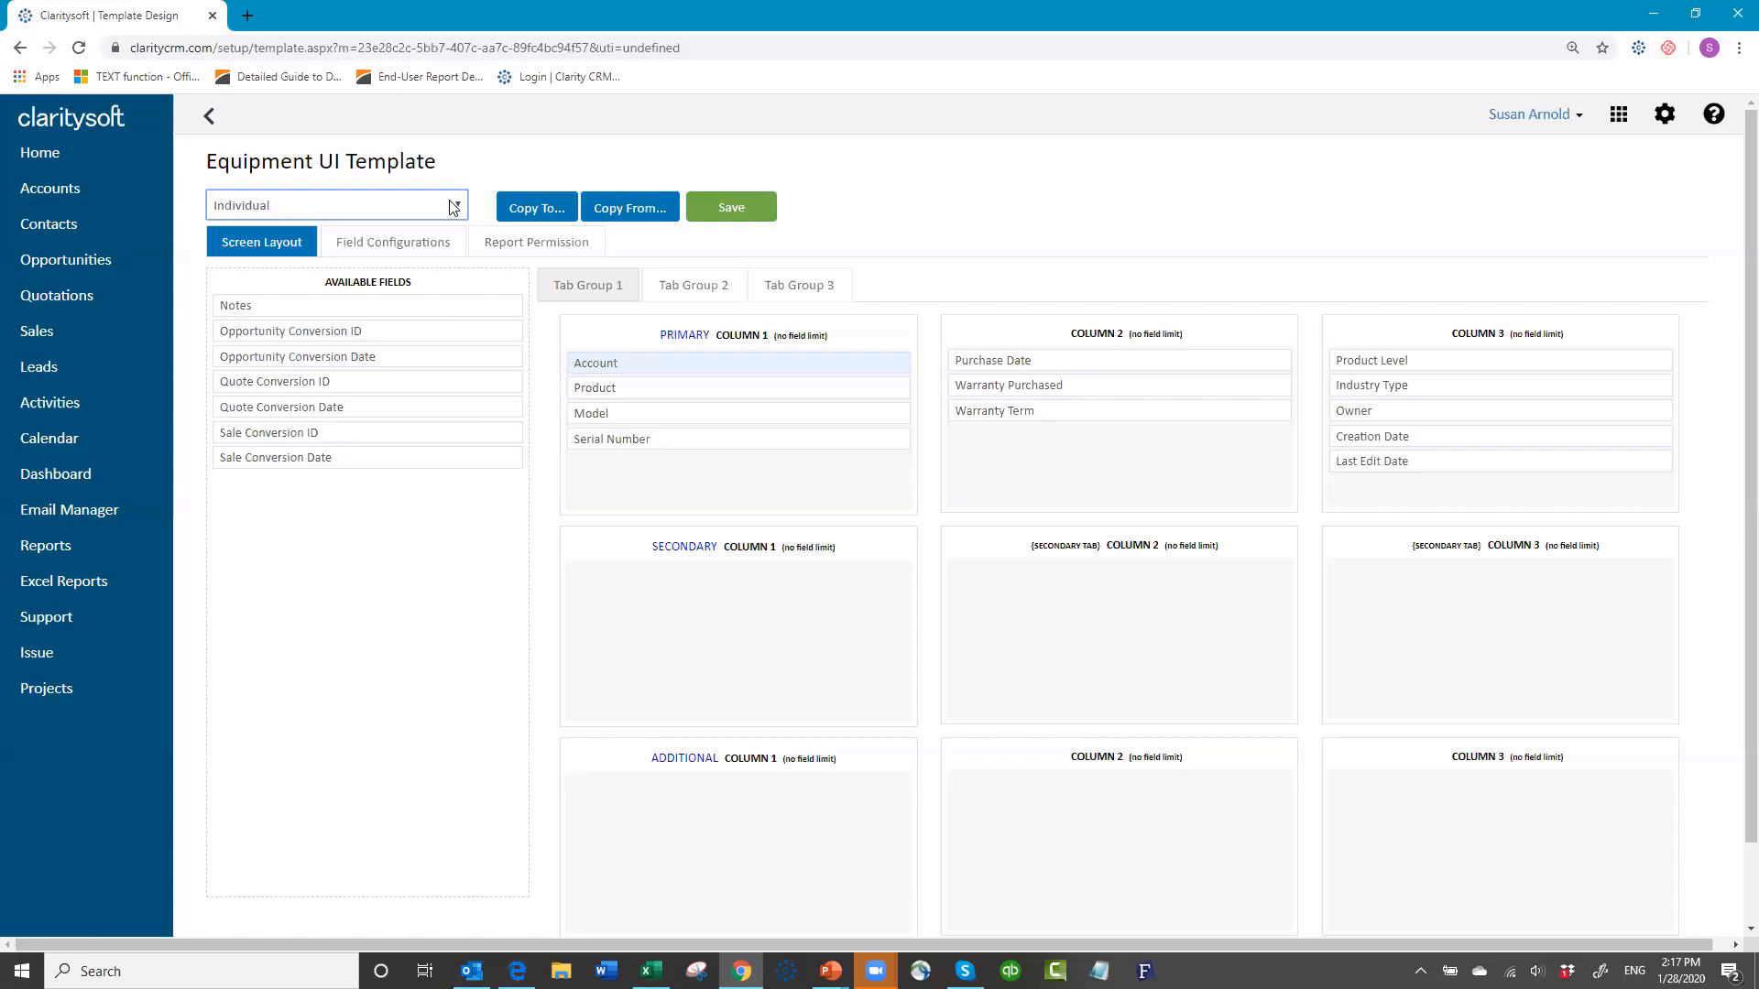
pyautogui.click(1581, 119)
# Step: Log out and sign back in with the account password
pyautogui.click(1484, 253)
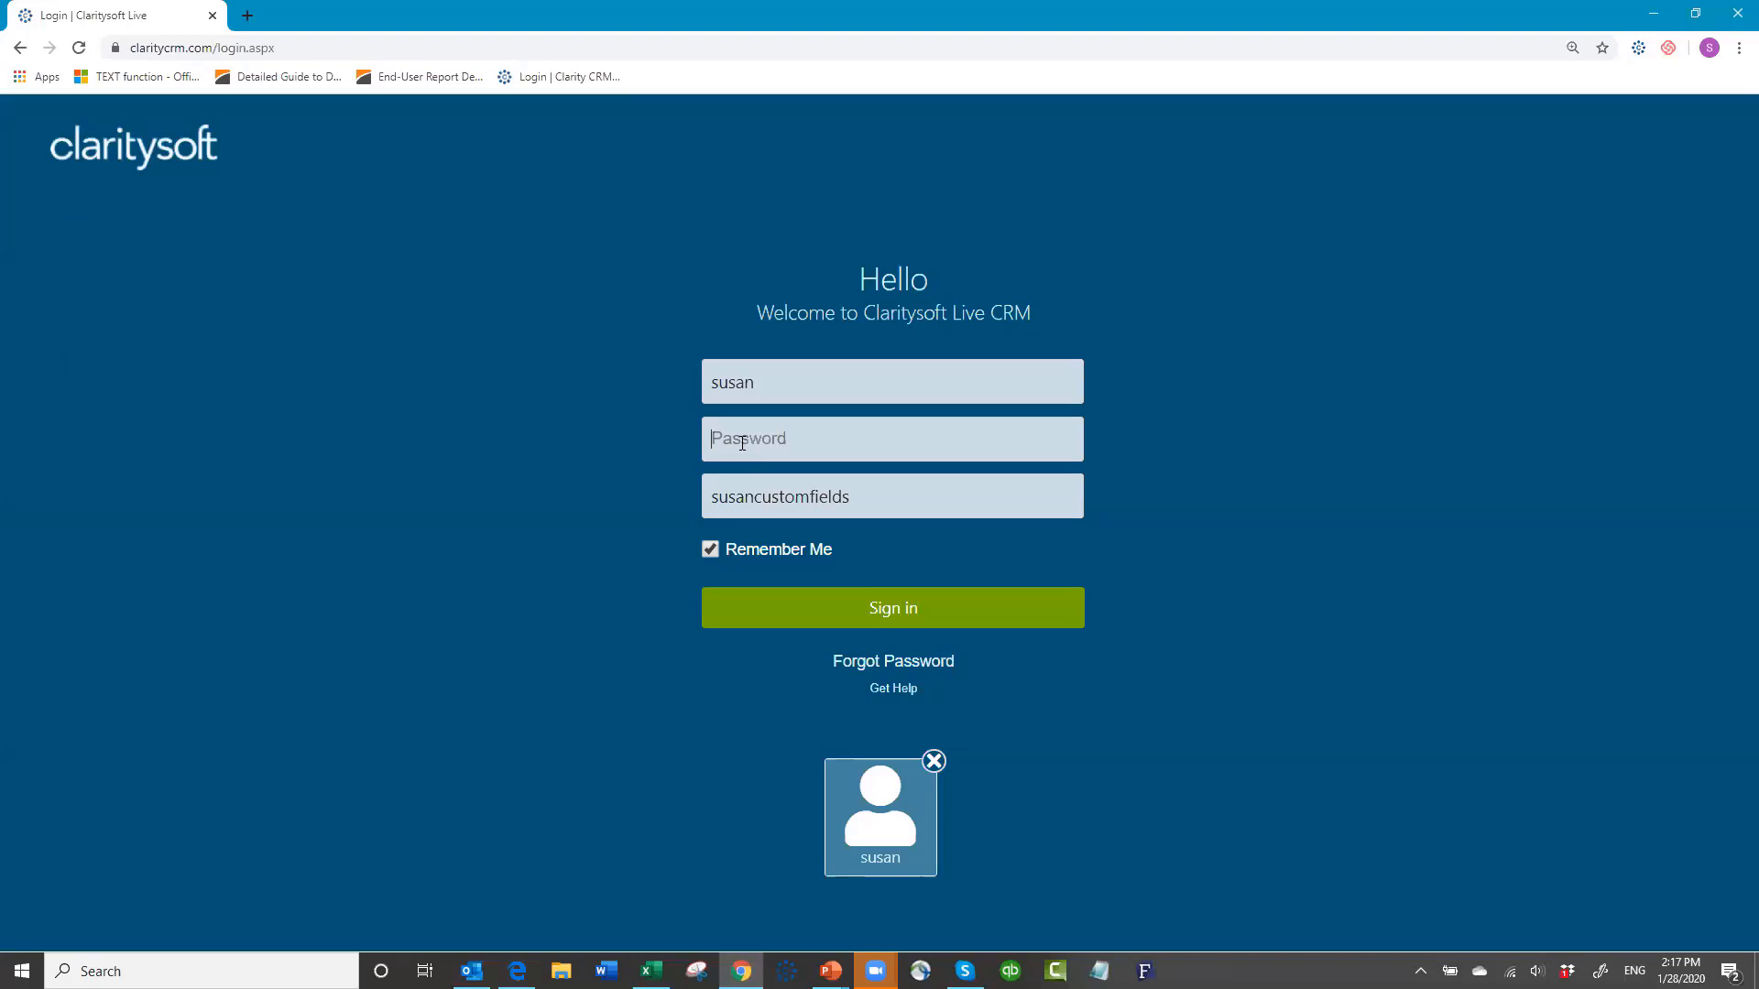
pyautogui.write('•••••')
pyautogui.press('Return')
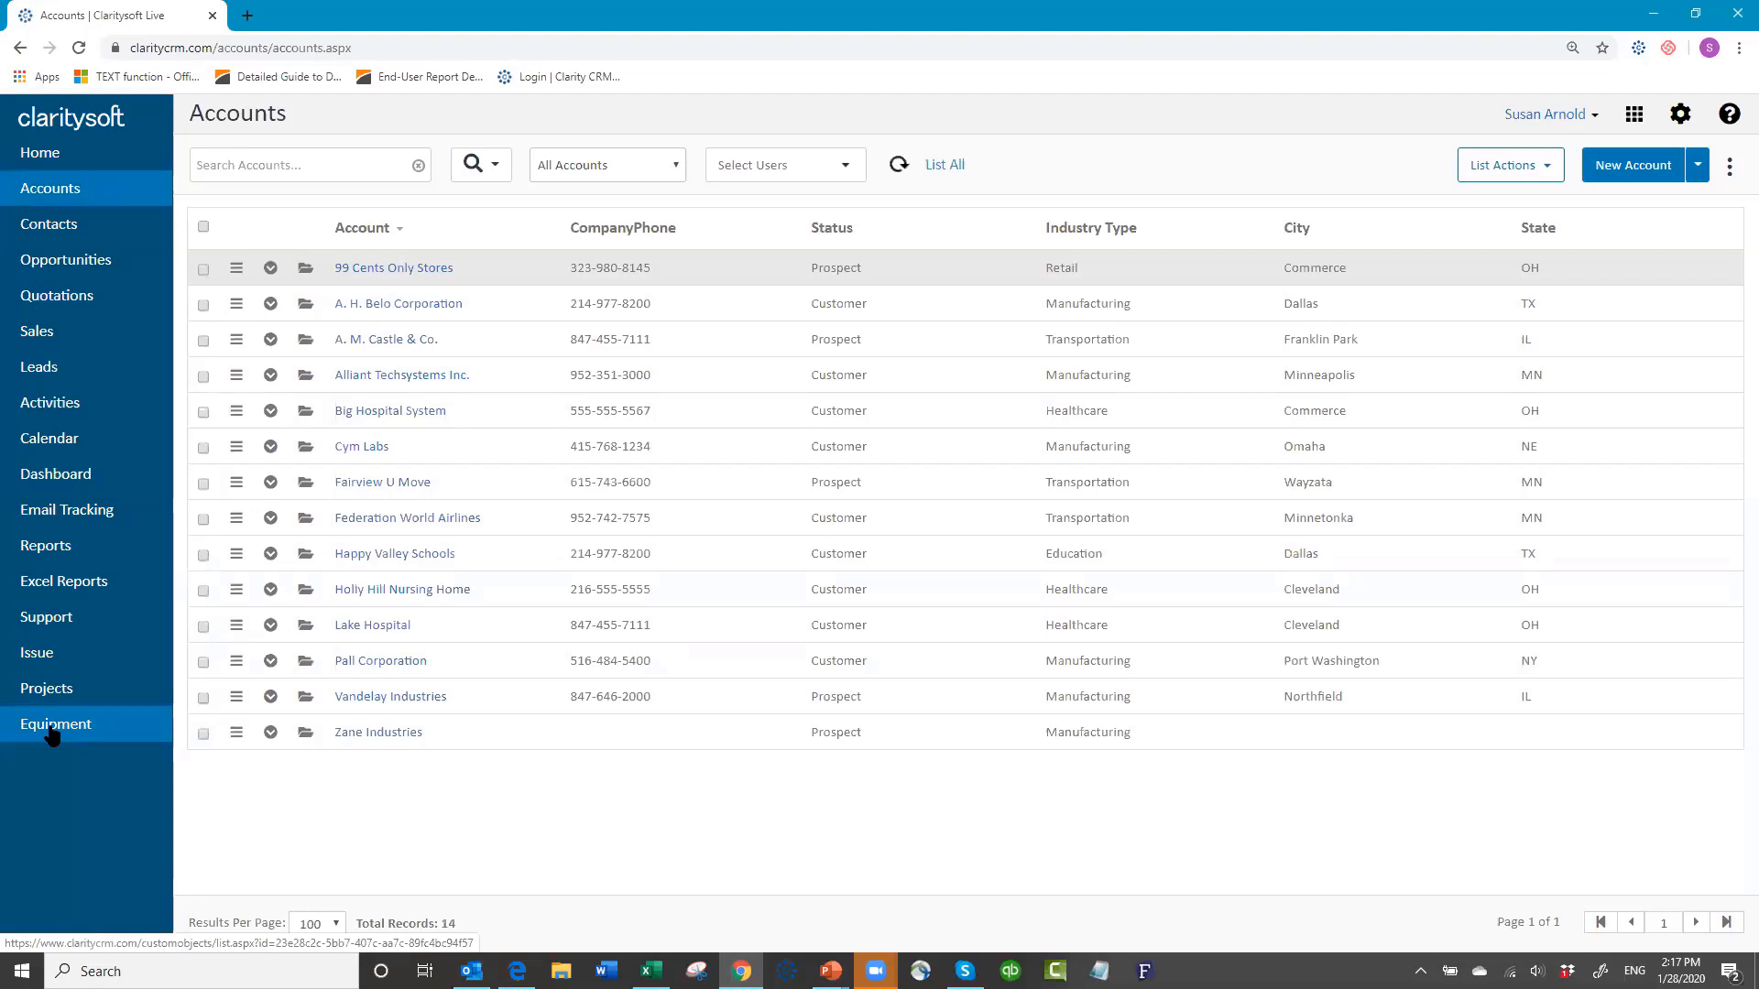
pyautogui.click(50, 727)
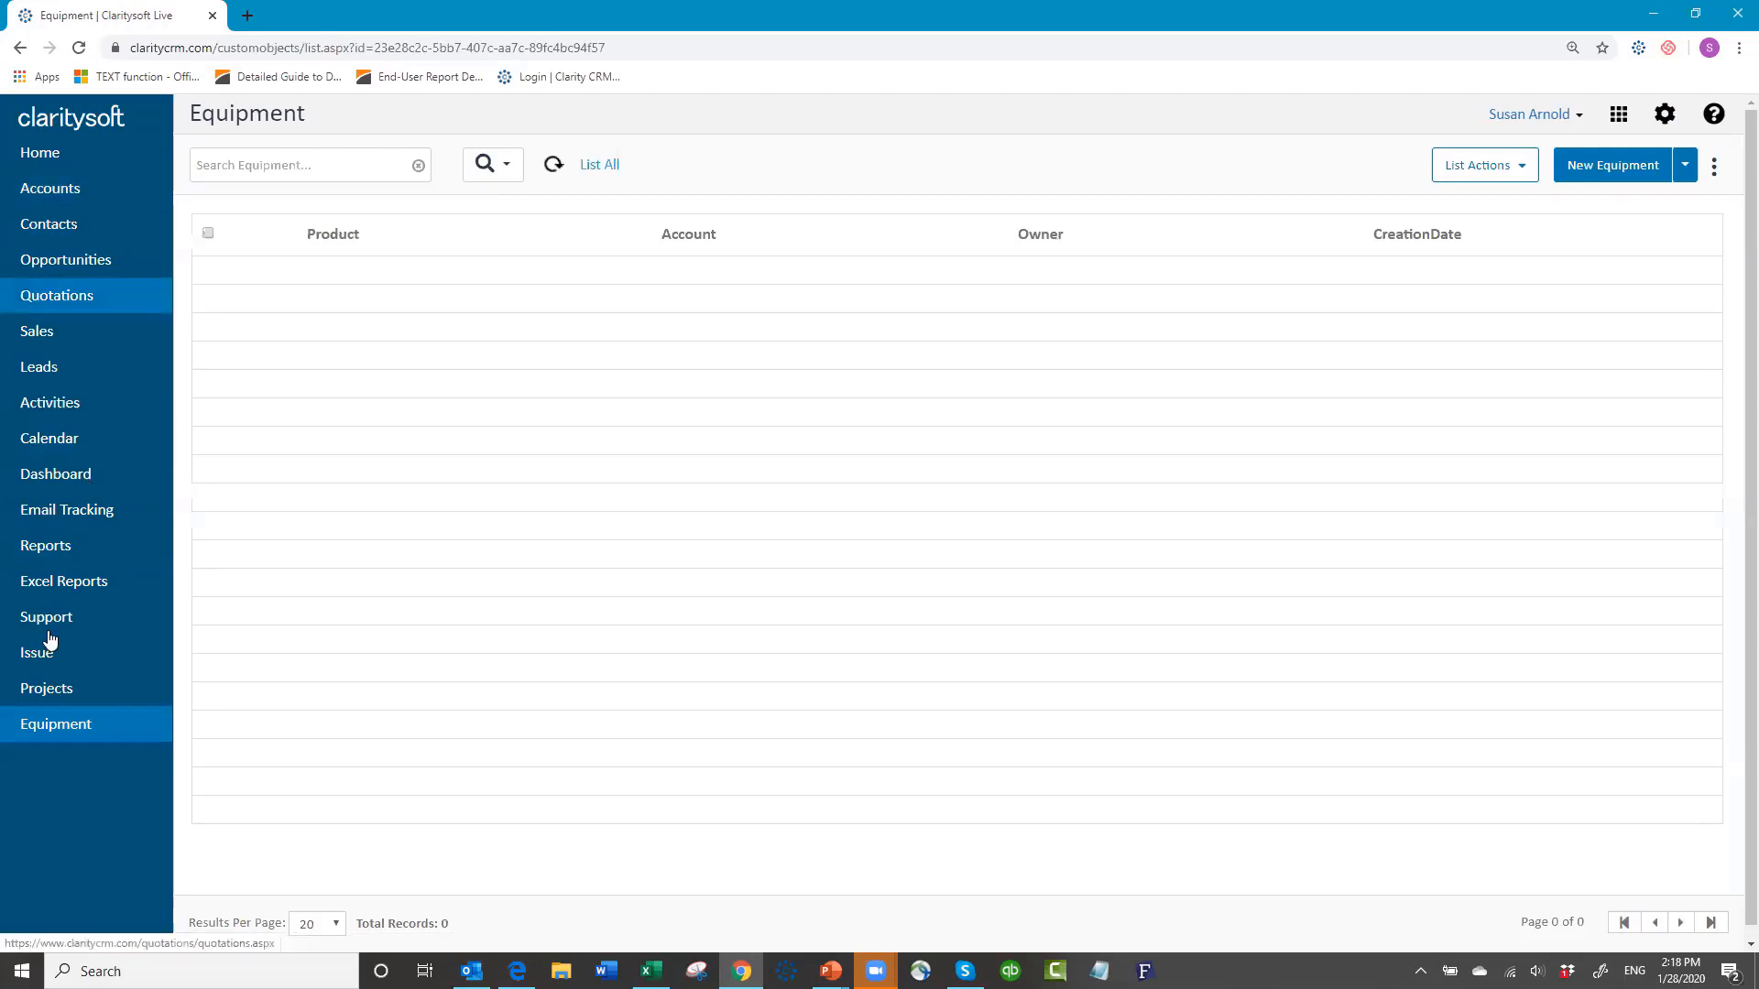
pyautogui.click(67, 199)
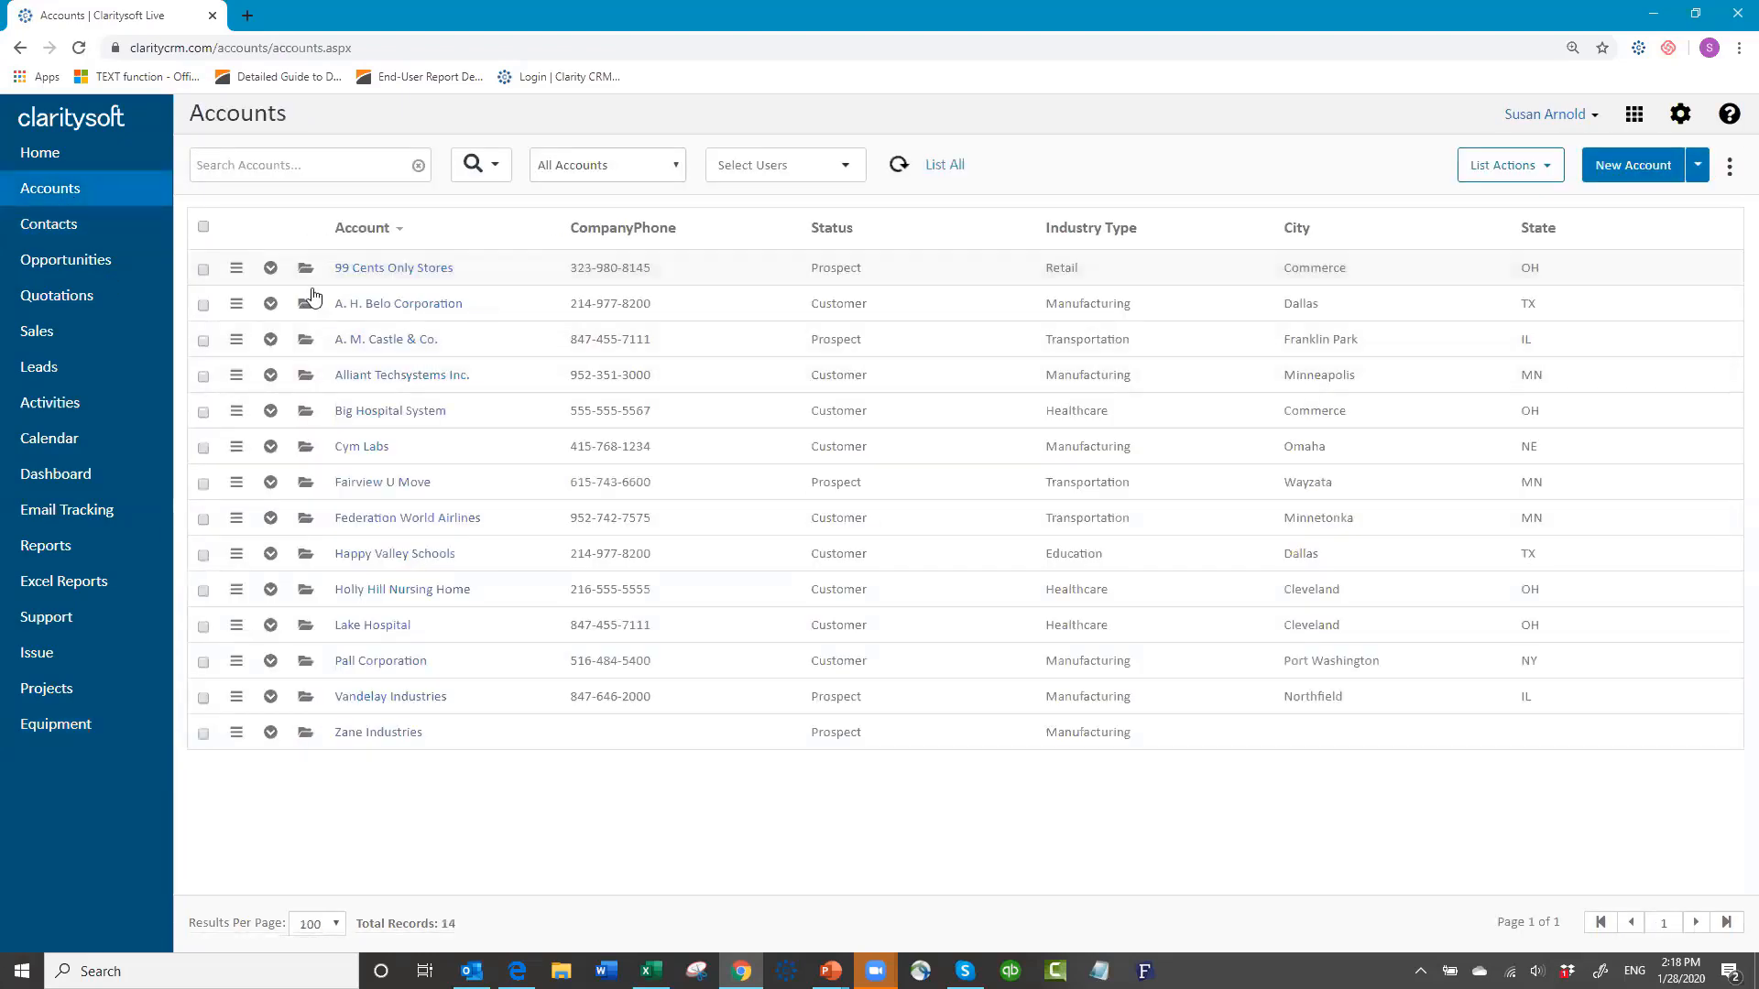
pyautogui.click(306, 270)
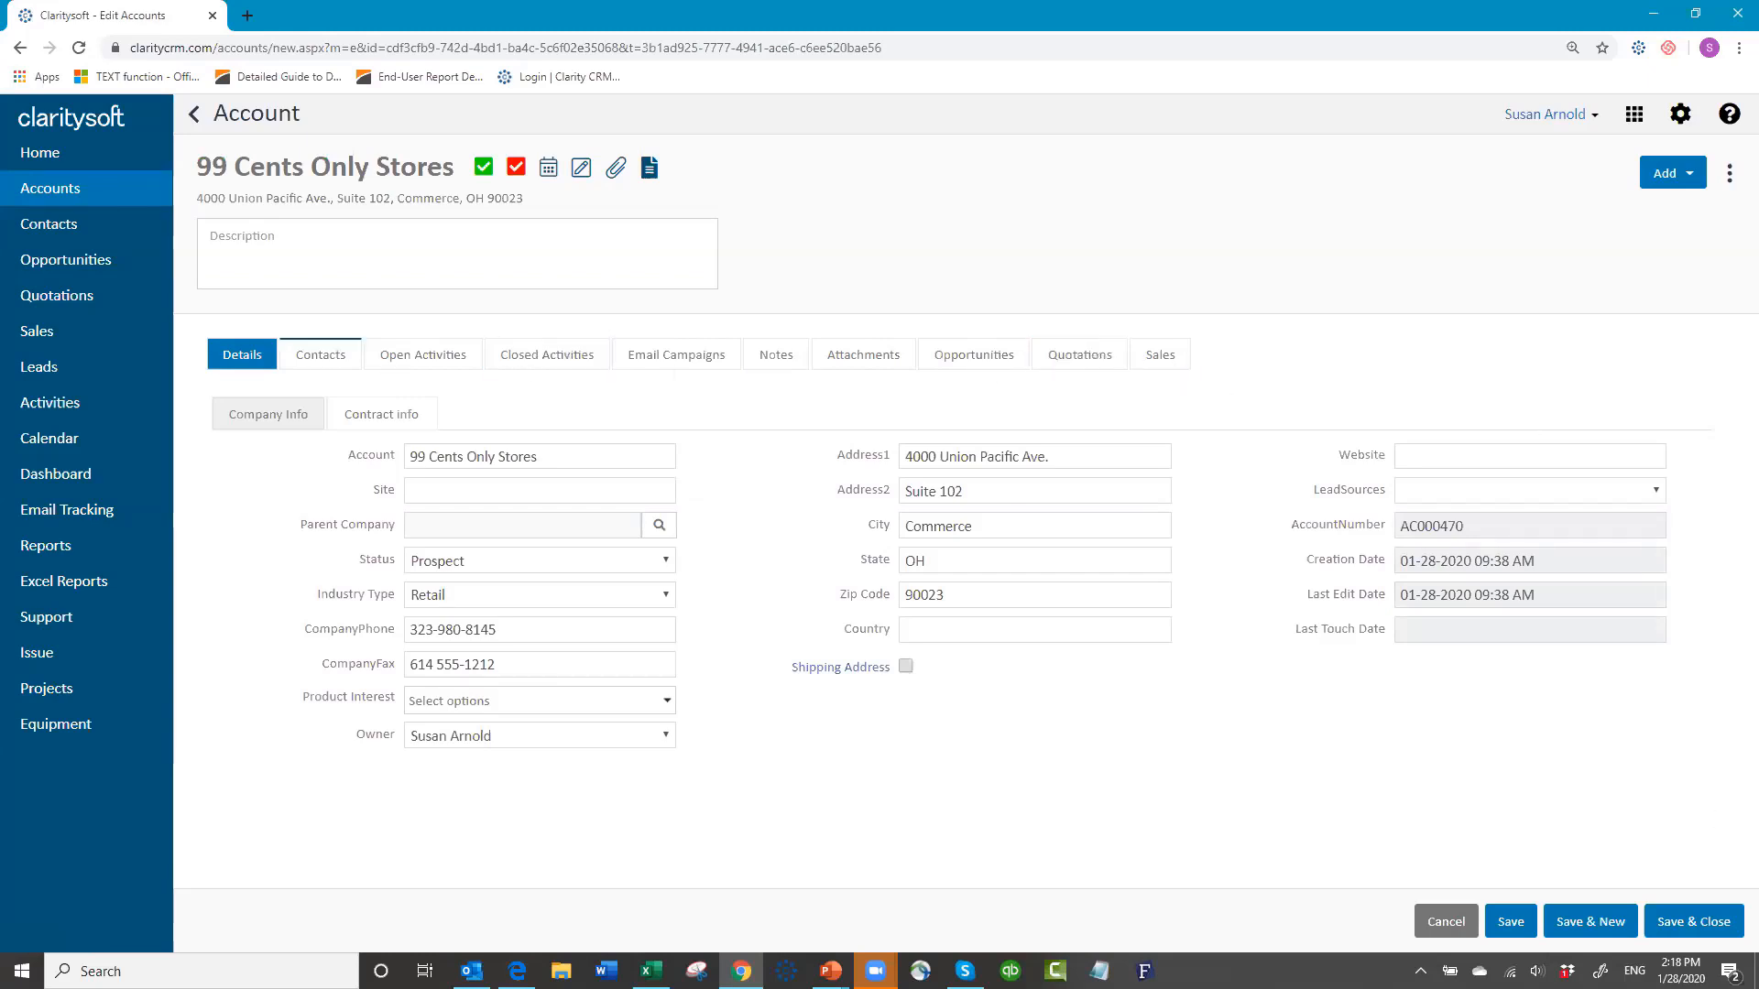
pyautogui.click(1427, 931)
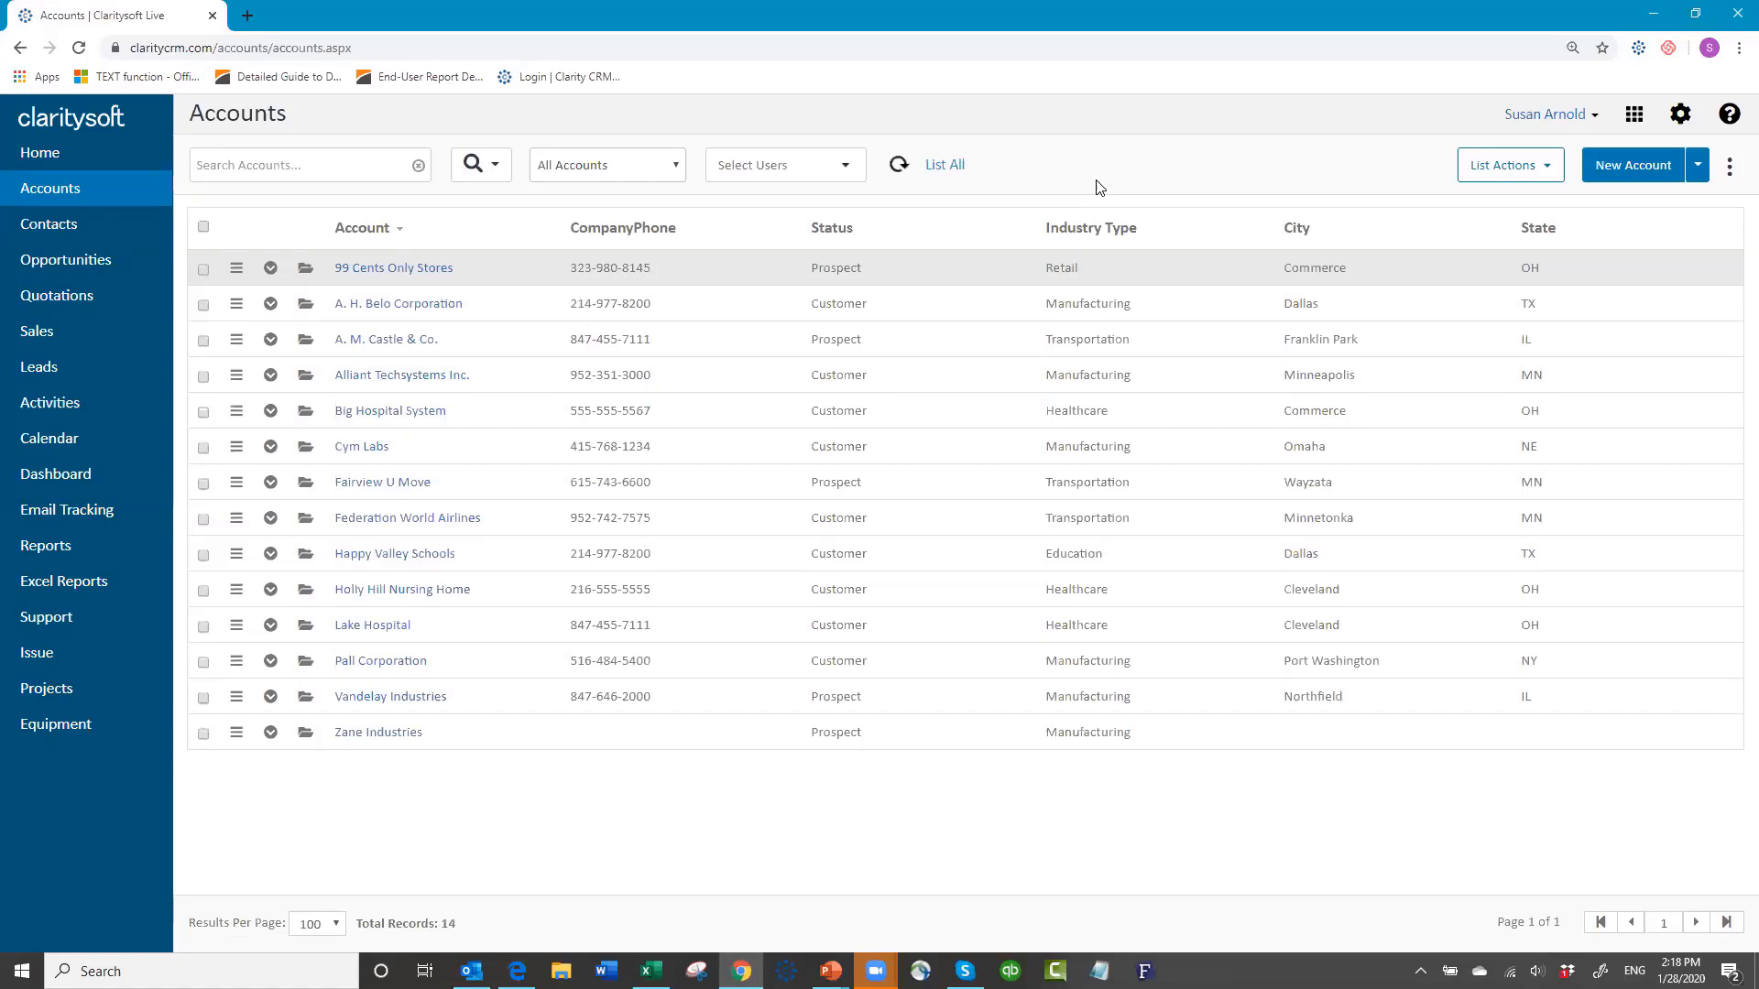
# Step: Add Equipment to the account's visible sub-tabs right after Email Campaigns and apply
pyautogui.click(1731, 170)
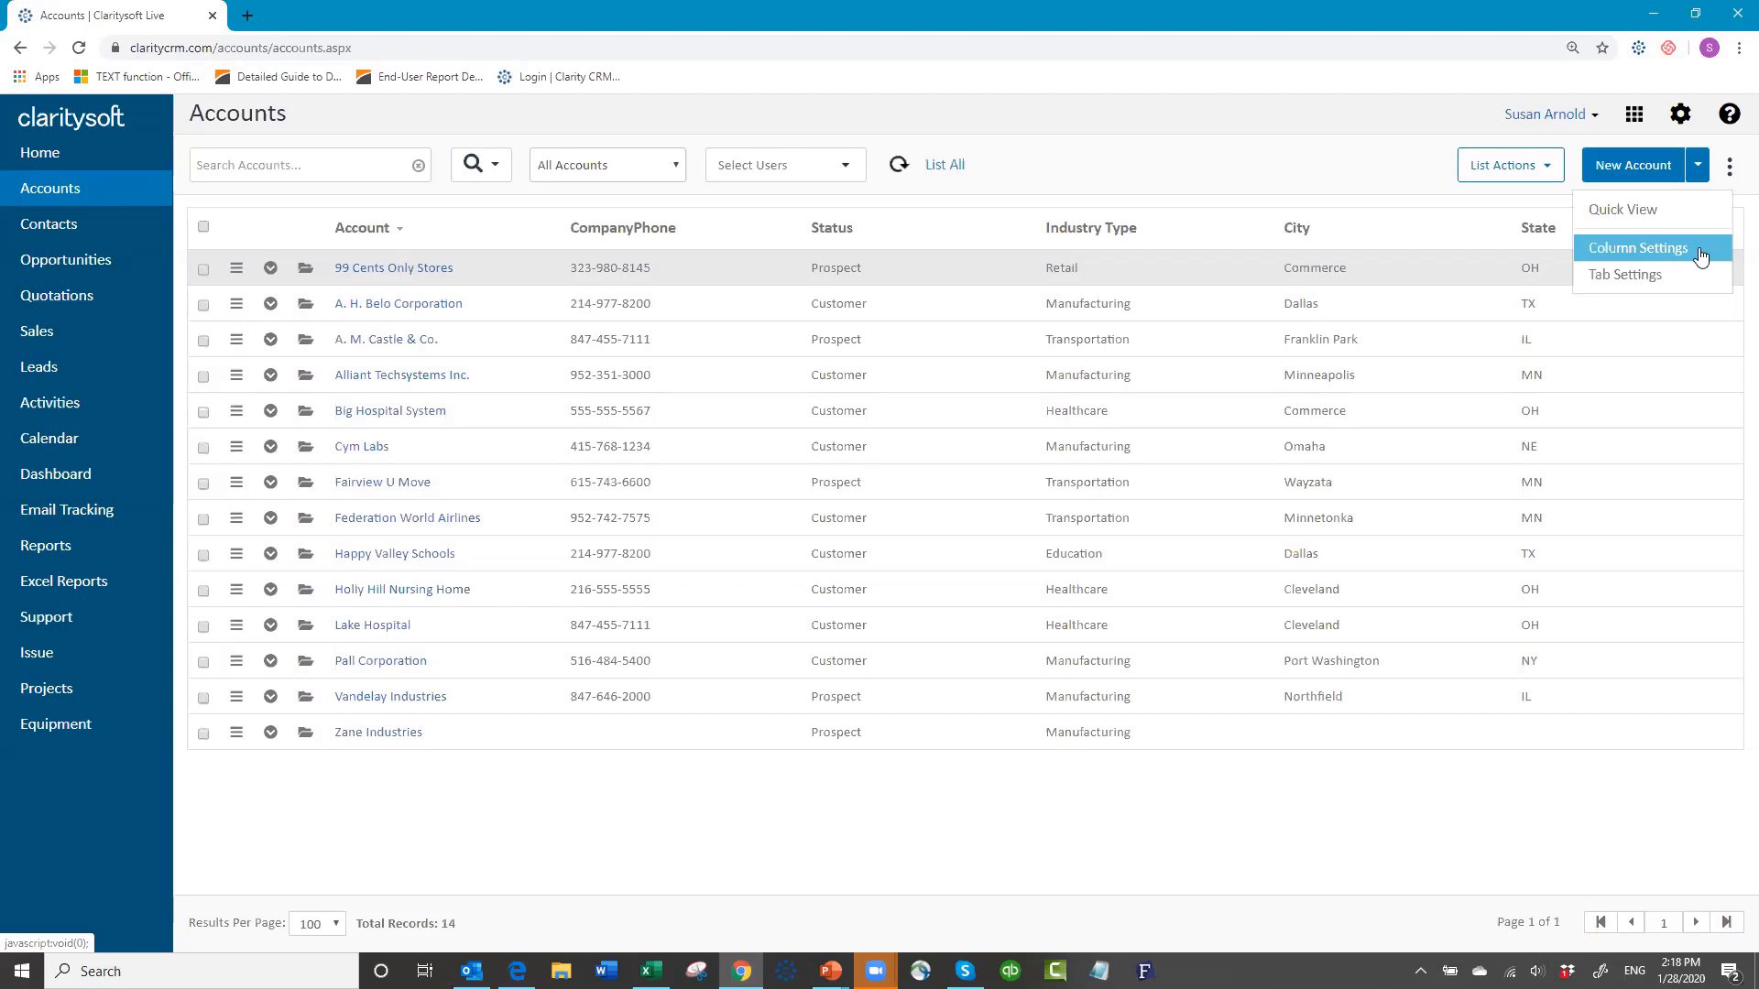
pyautogui.click(1638, 278)
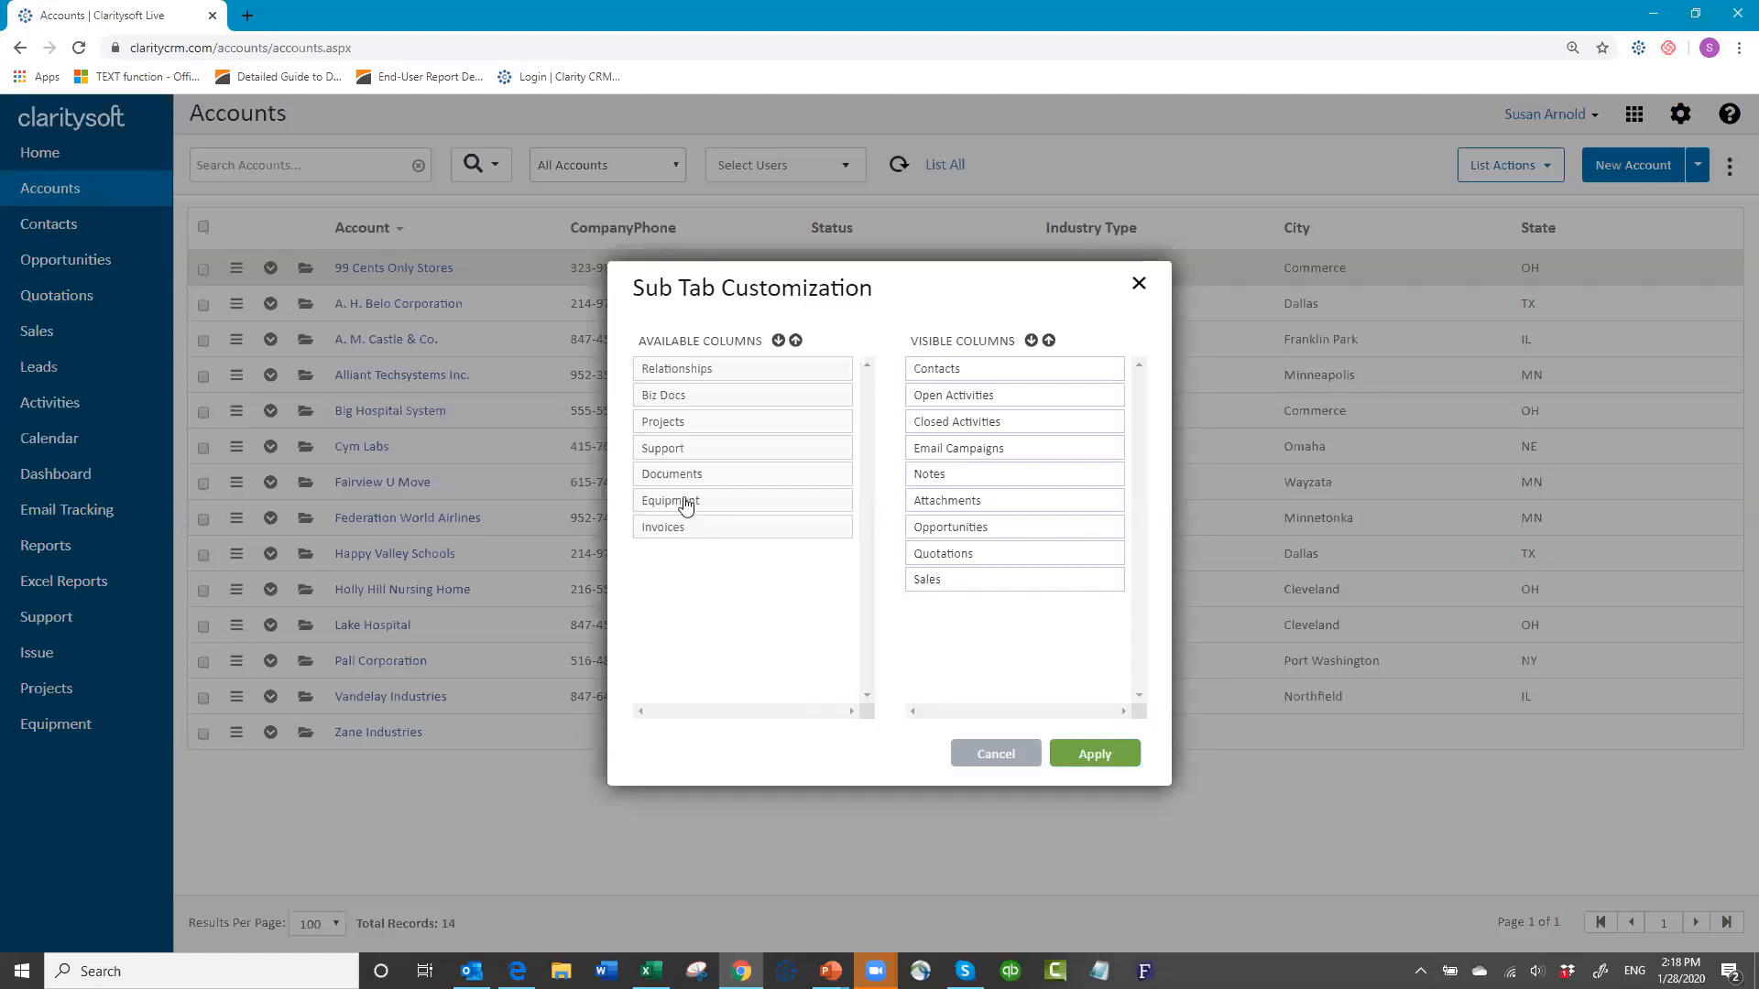
pyautogui.moveTo(685, 504); pyautogui.dragTo(956, 477)
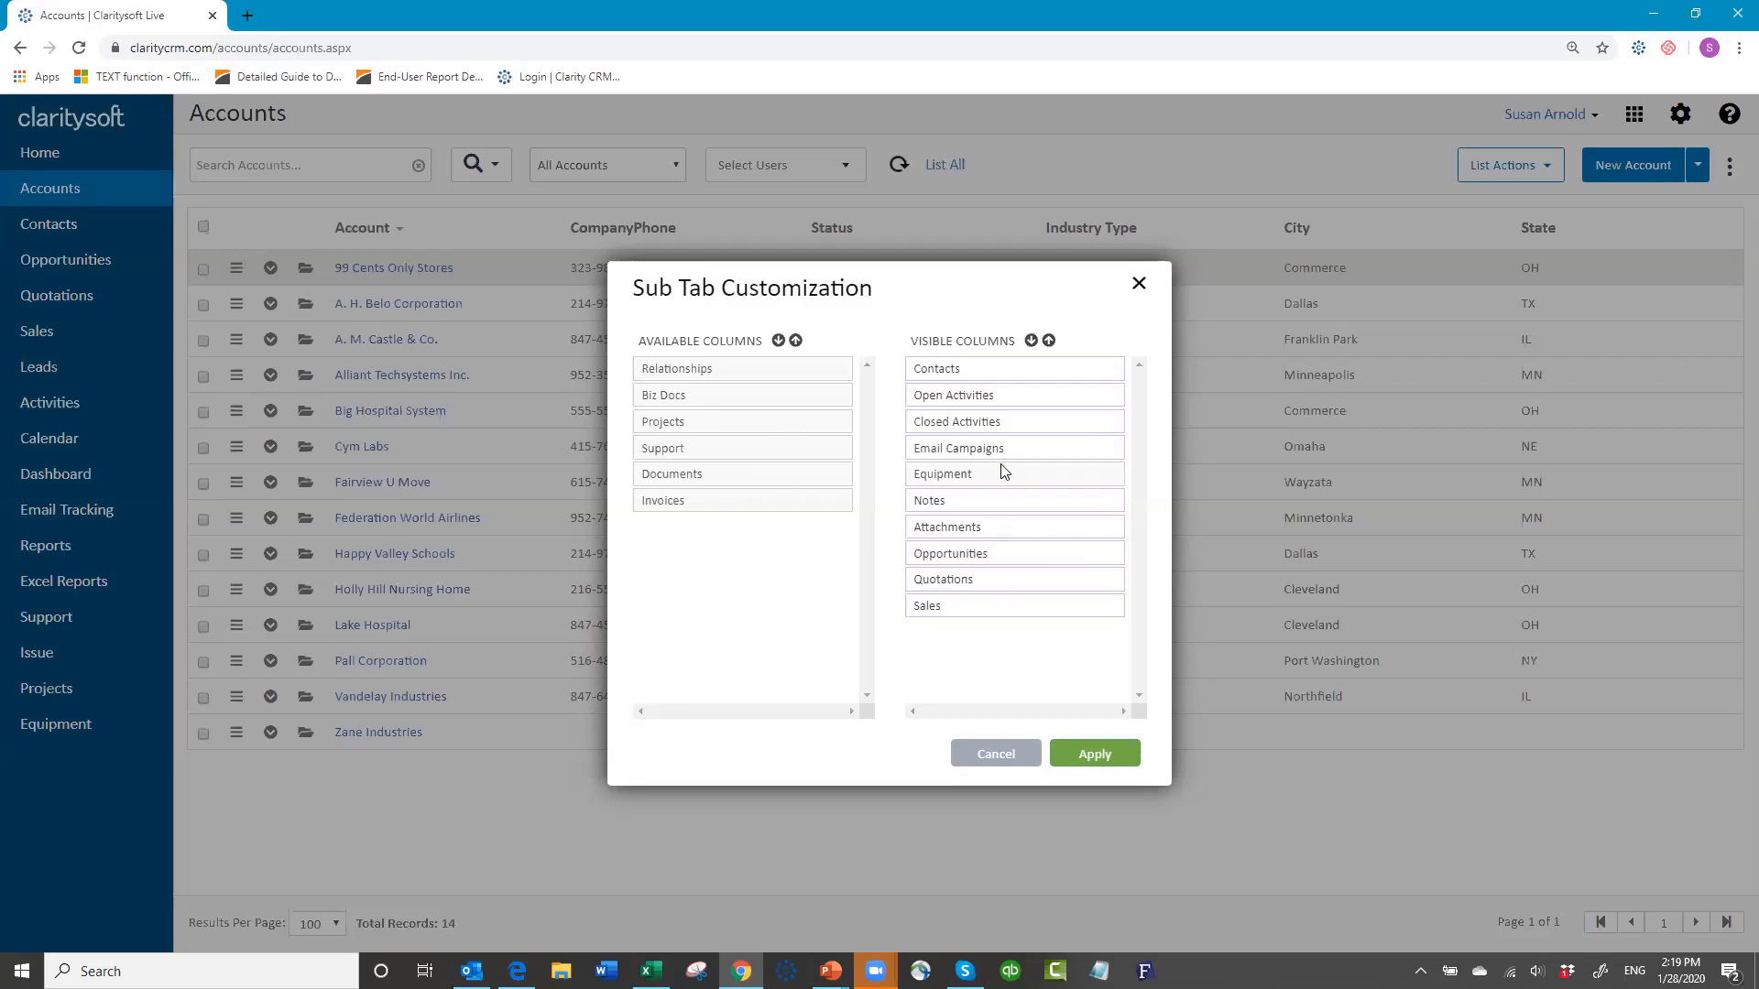
pyautogui.click(1094, 760)
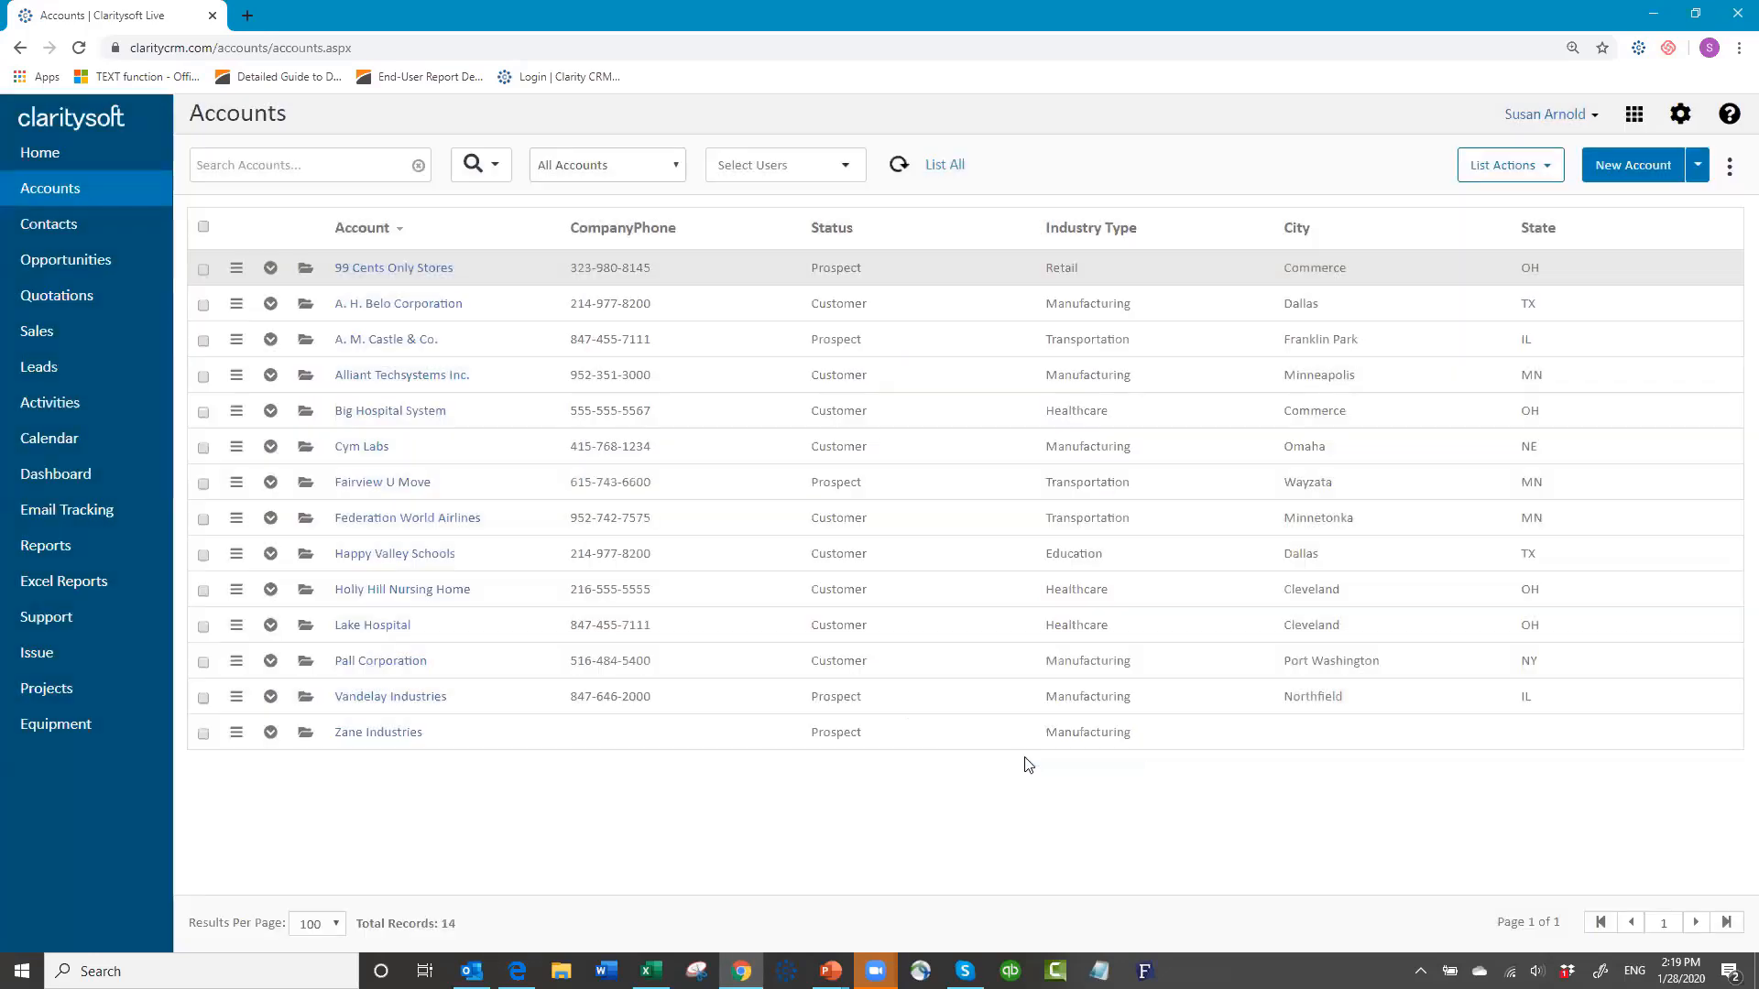
# Step: Show the Equipment sub-tab of the 99 Cents Only Stores account
pyautogui.click(304, 272)
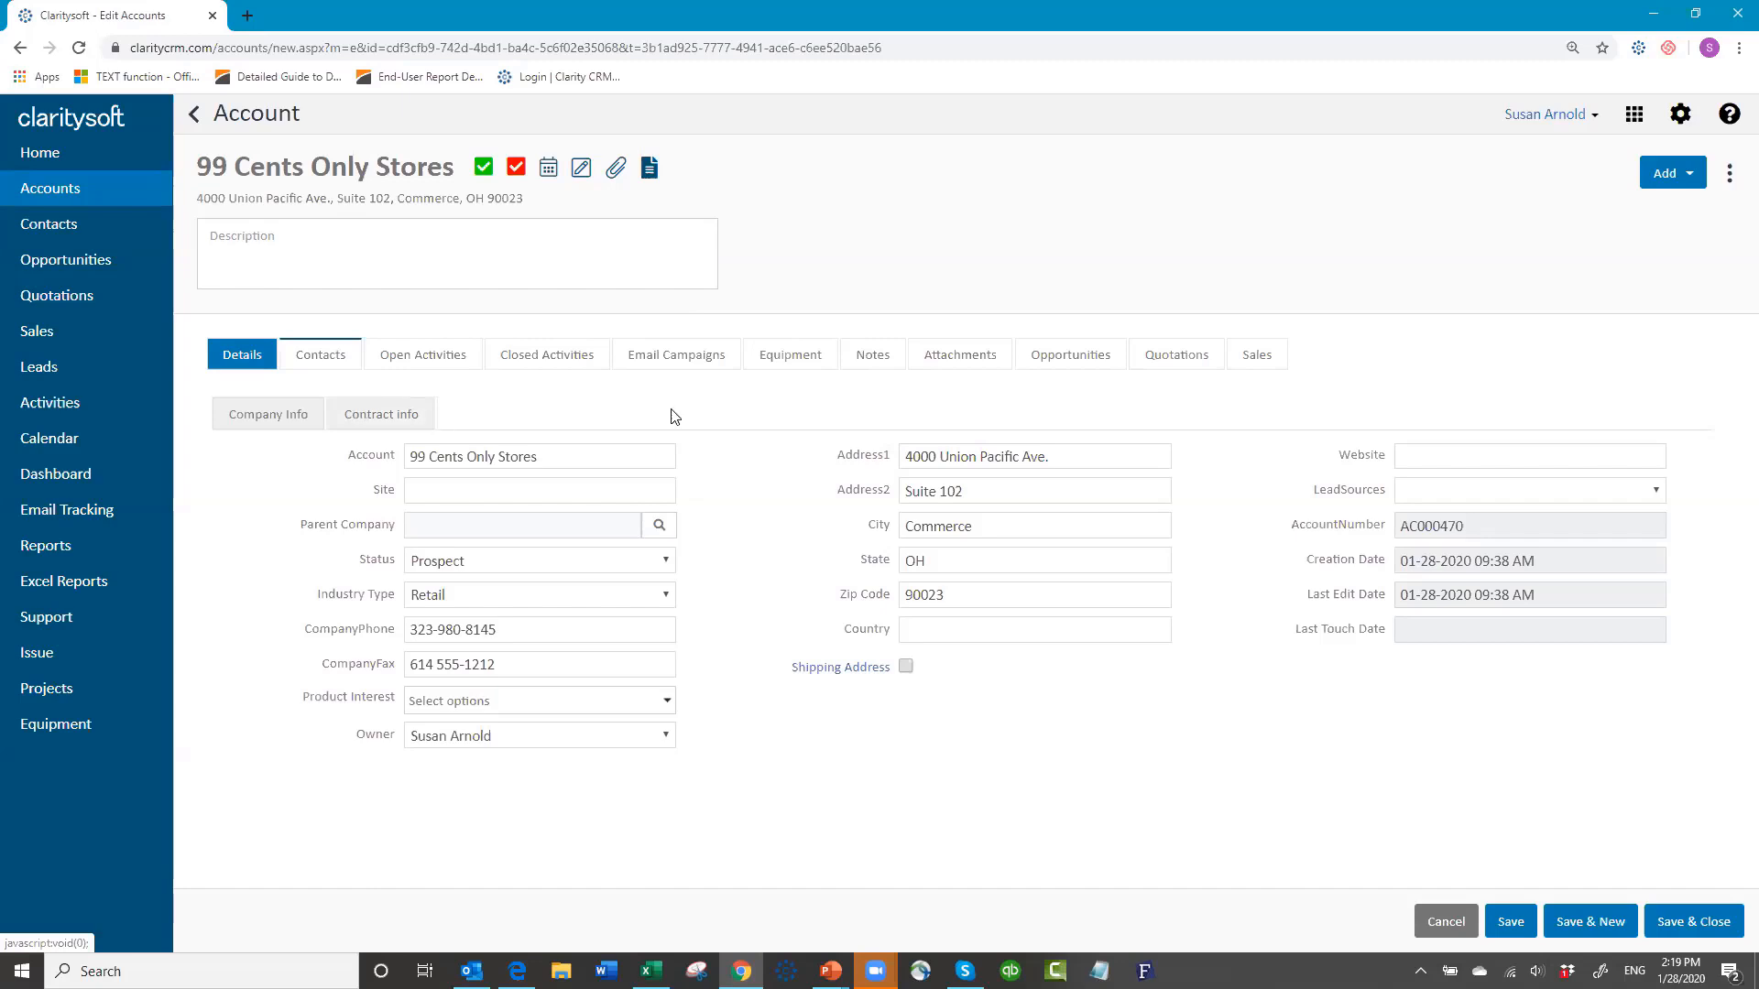
pyautogui.click(796, 363)
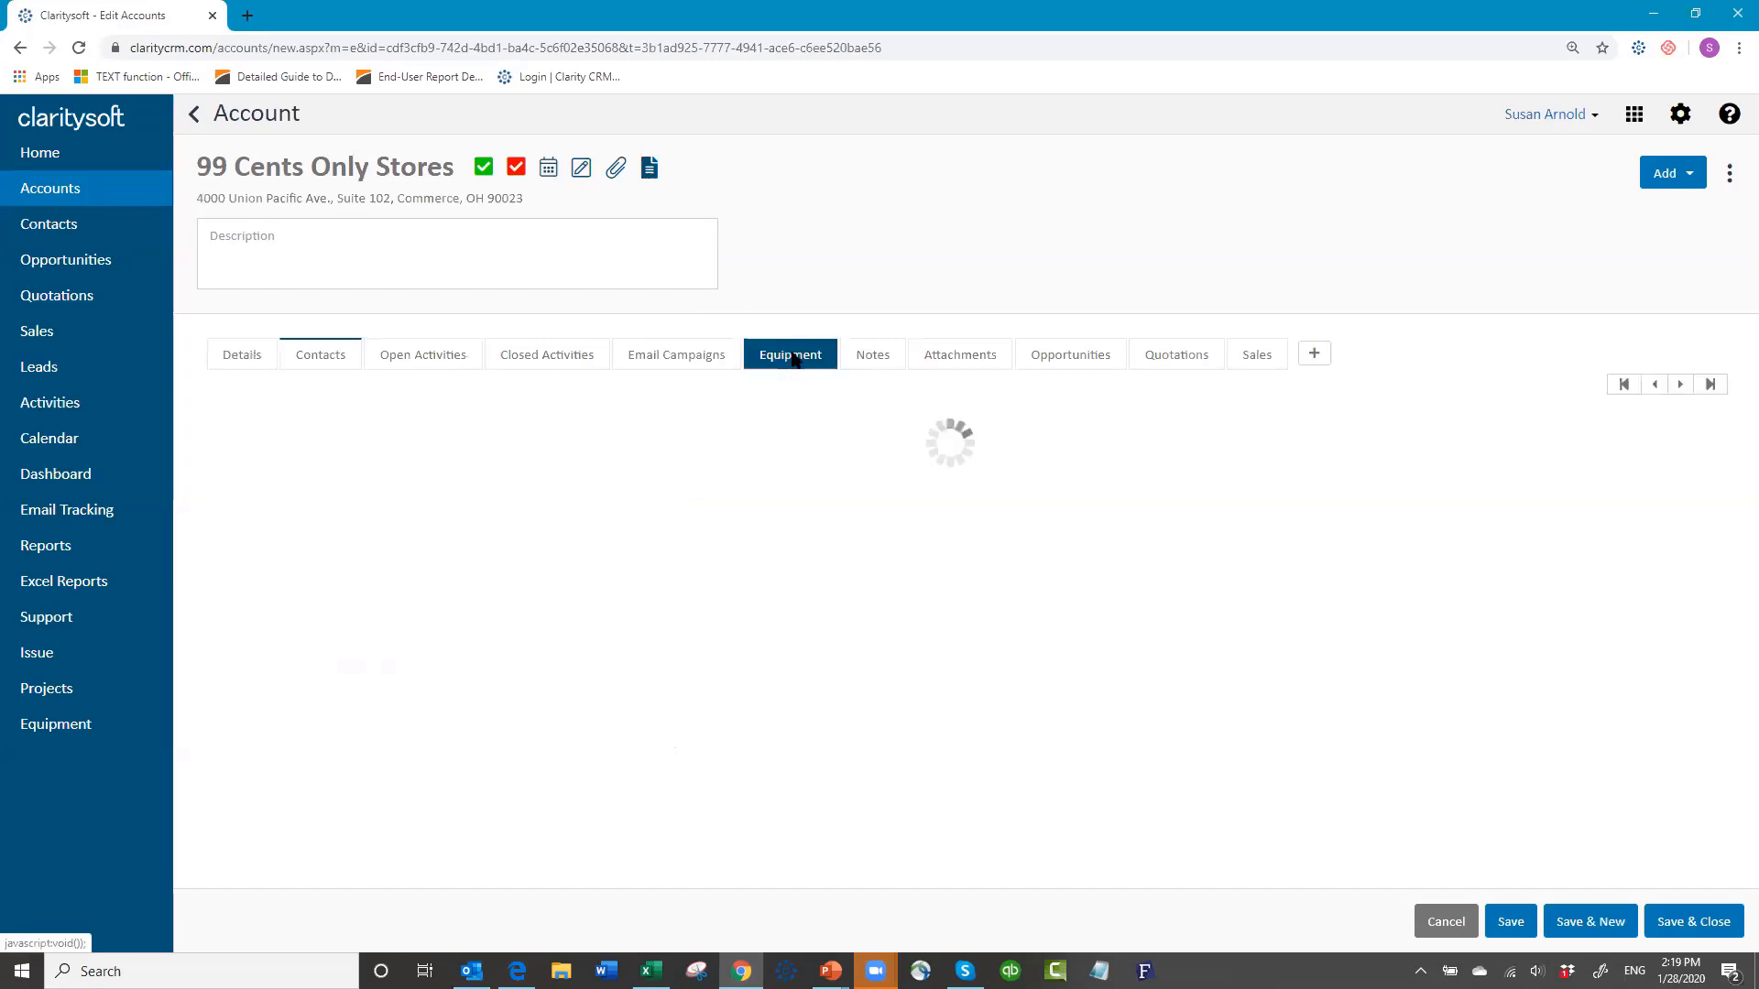
# Step: Start a new Equipment record with product Widget B and model WB-2202
pyautogui.click(1314, 357)
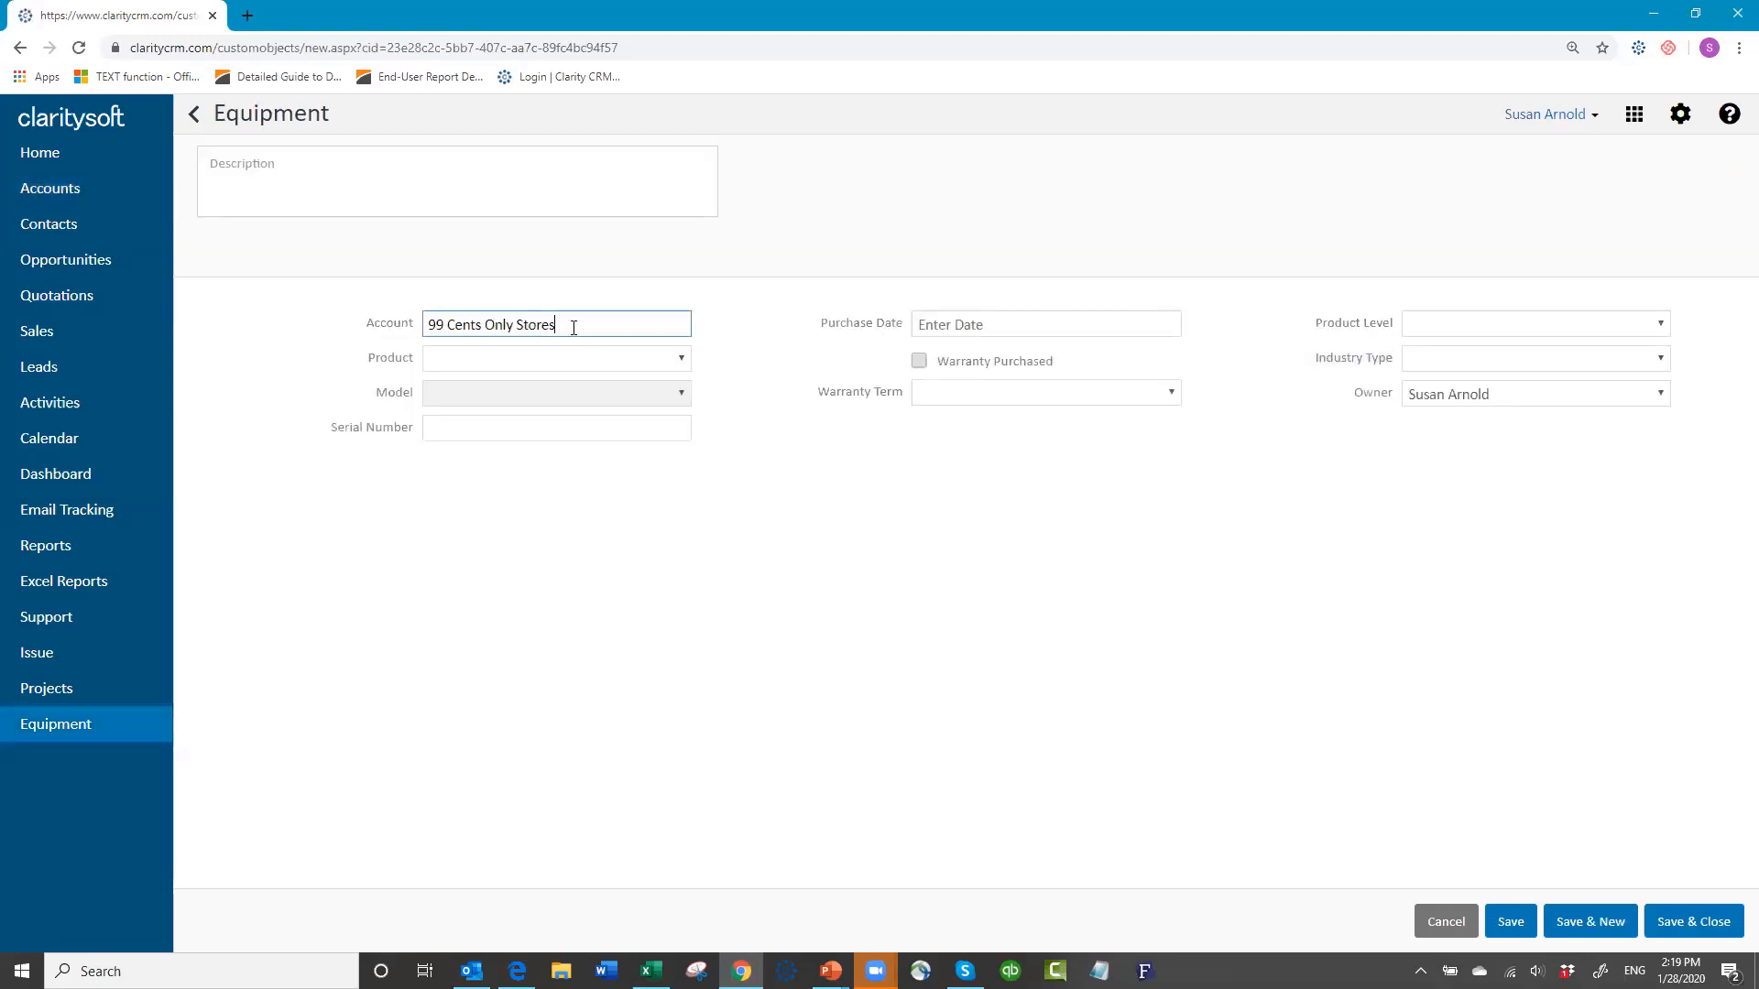
pyautogui.click(680, 360)
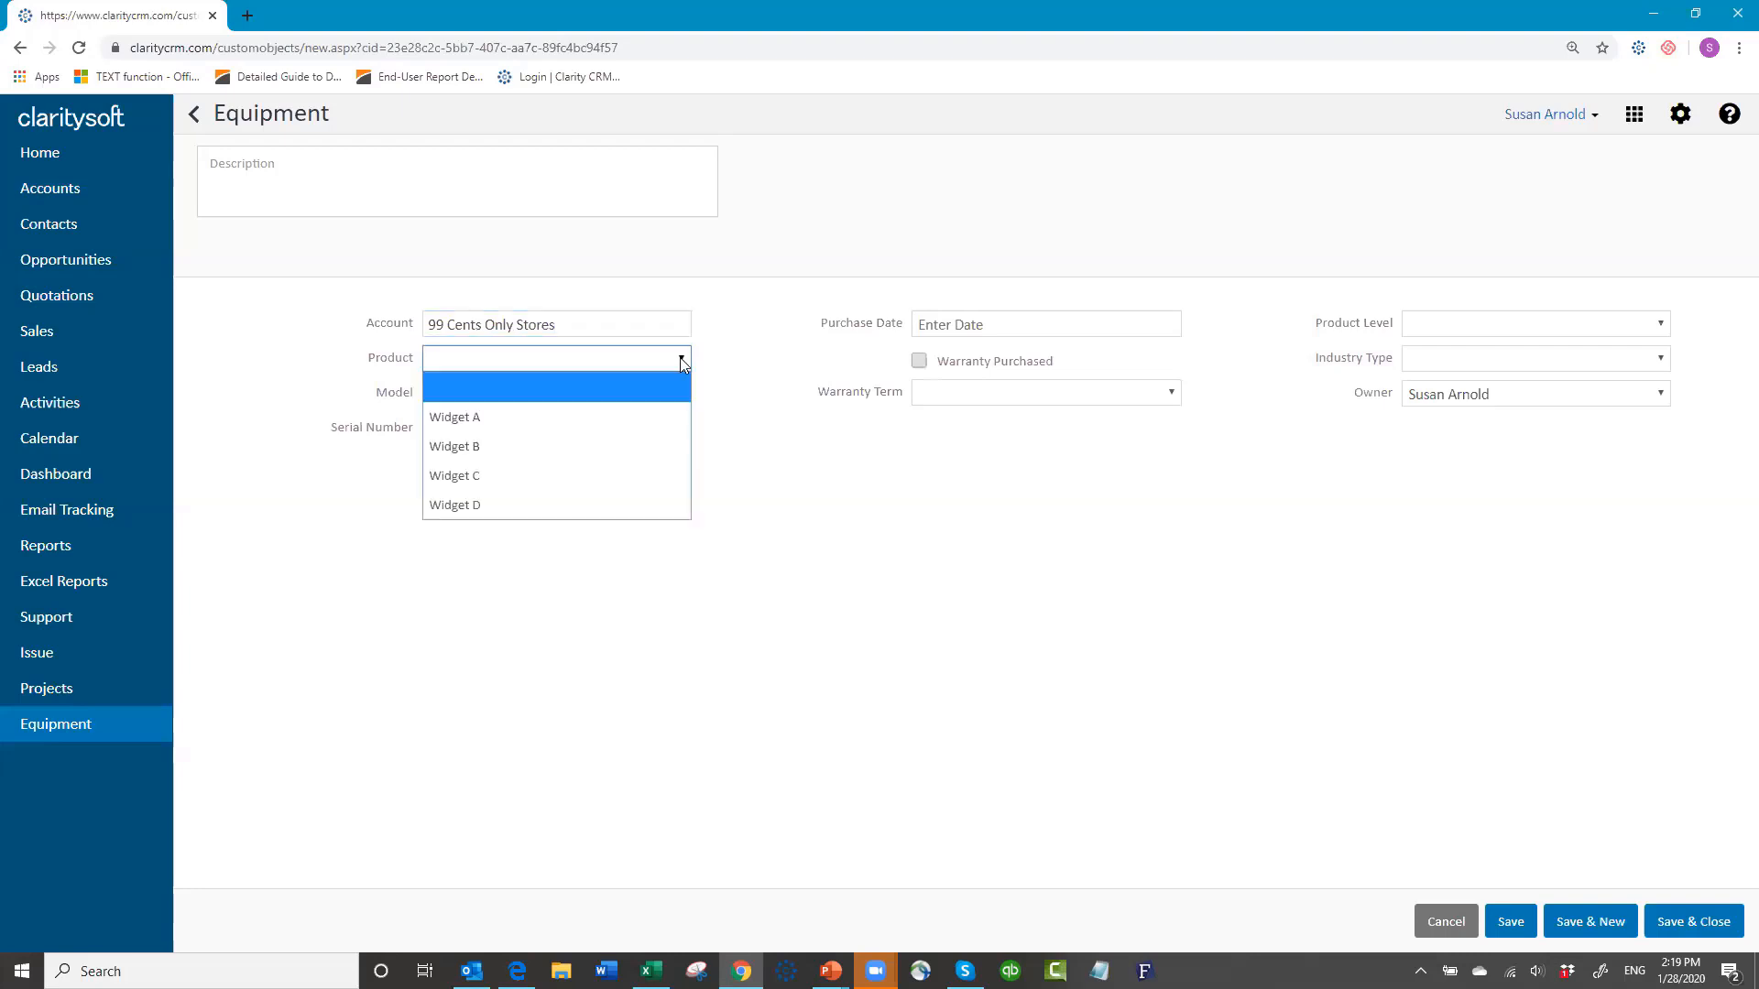
pyautogui.click(664, 447)
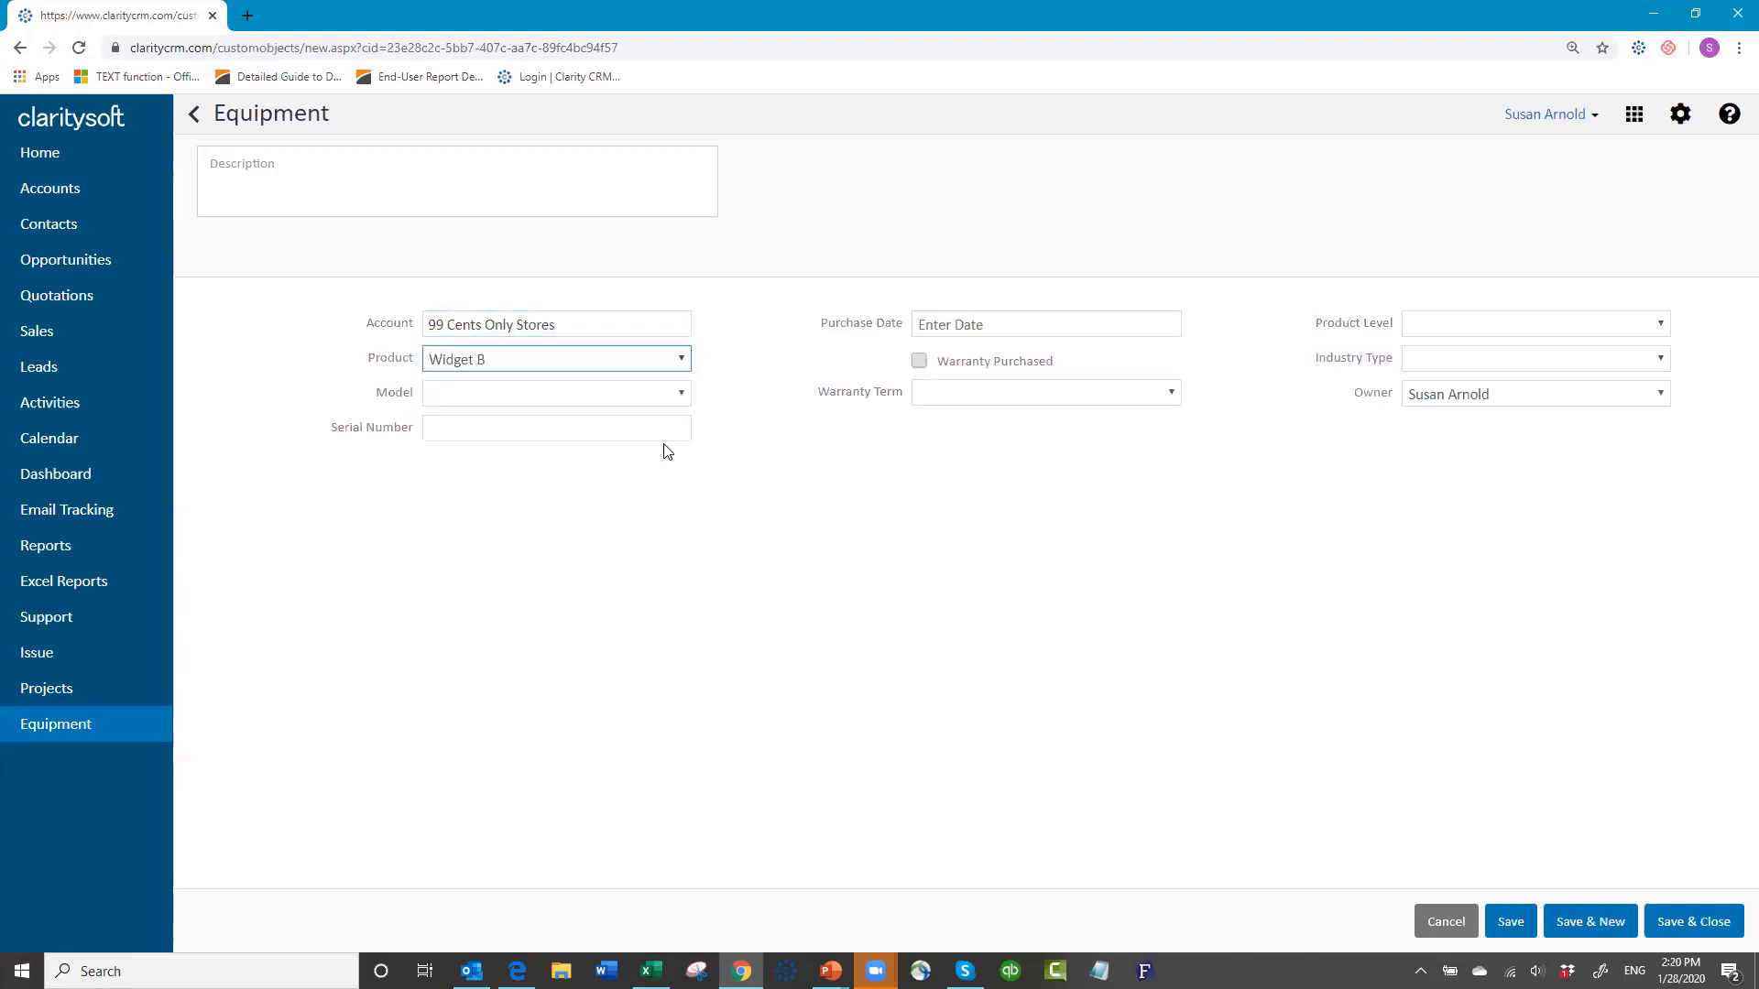
pyautogui.click(683, 393)
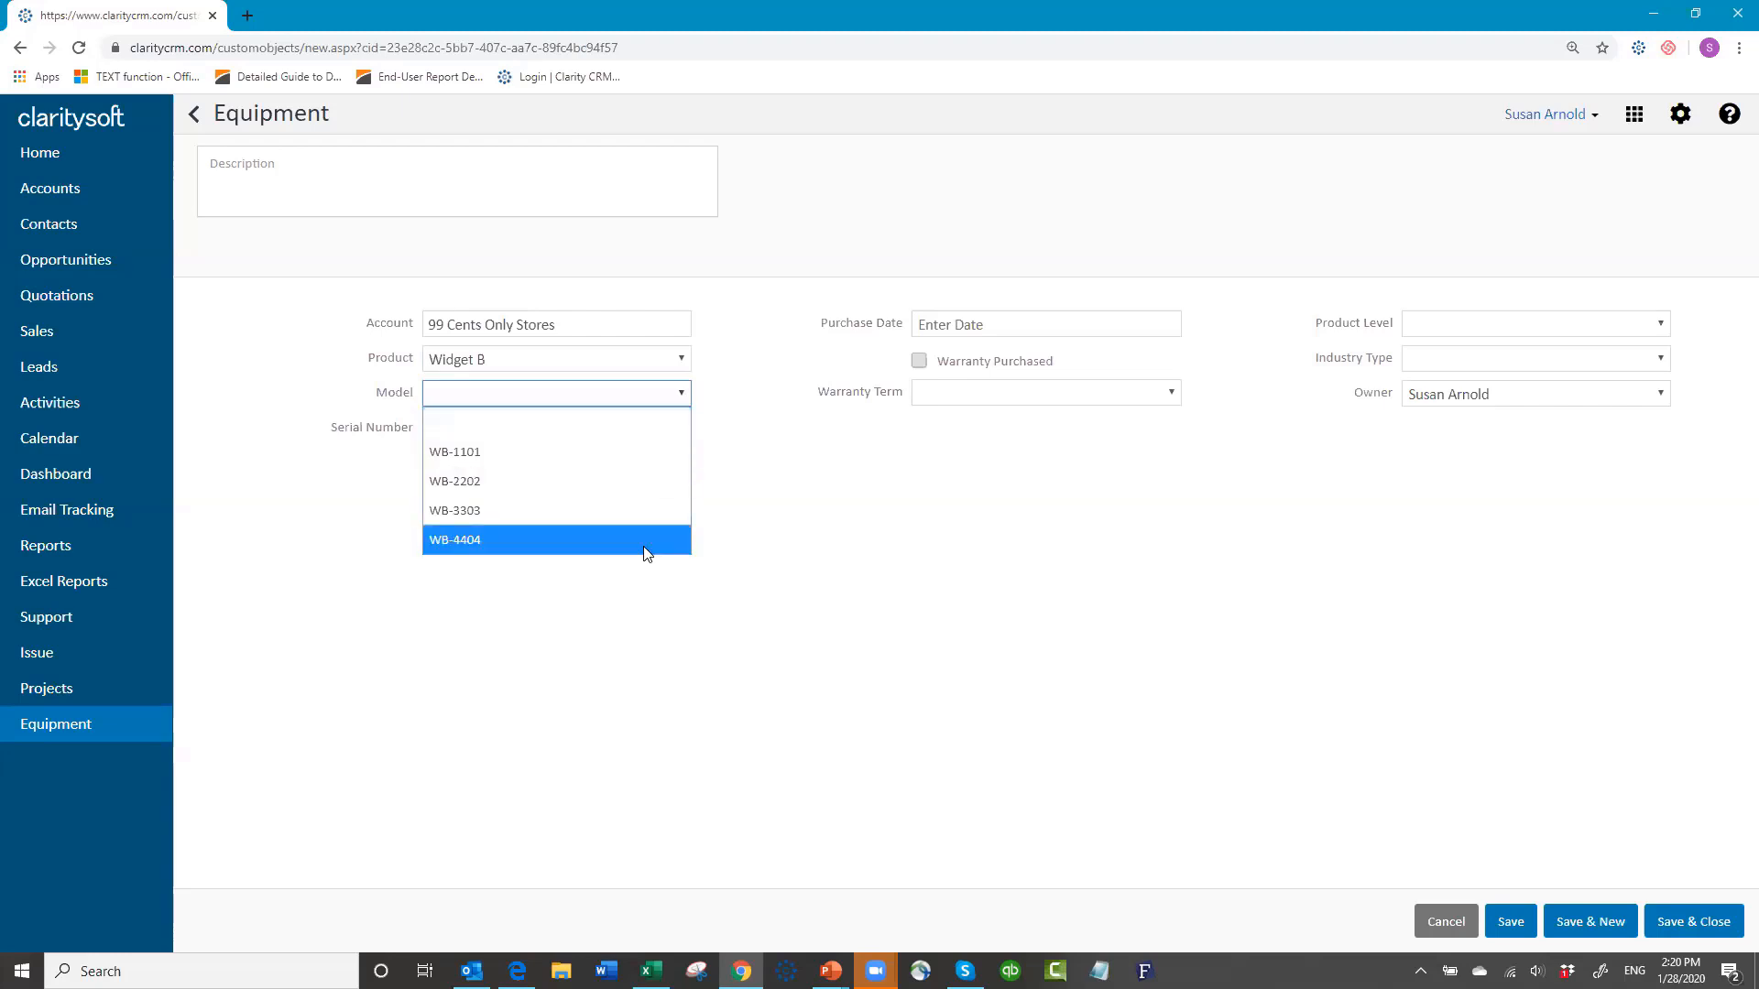
pyautogui.click(611, 500)
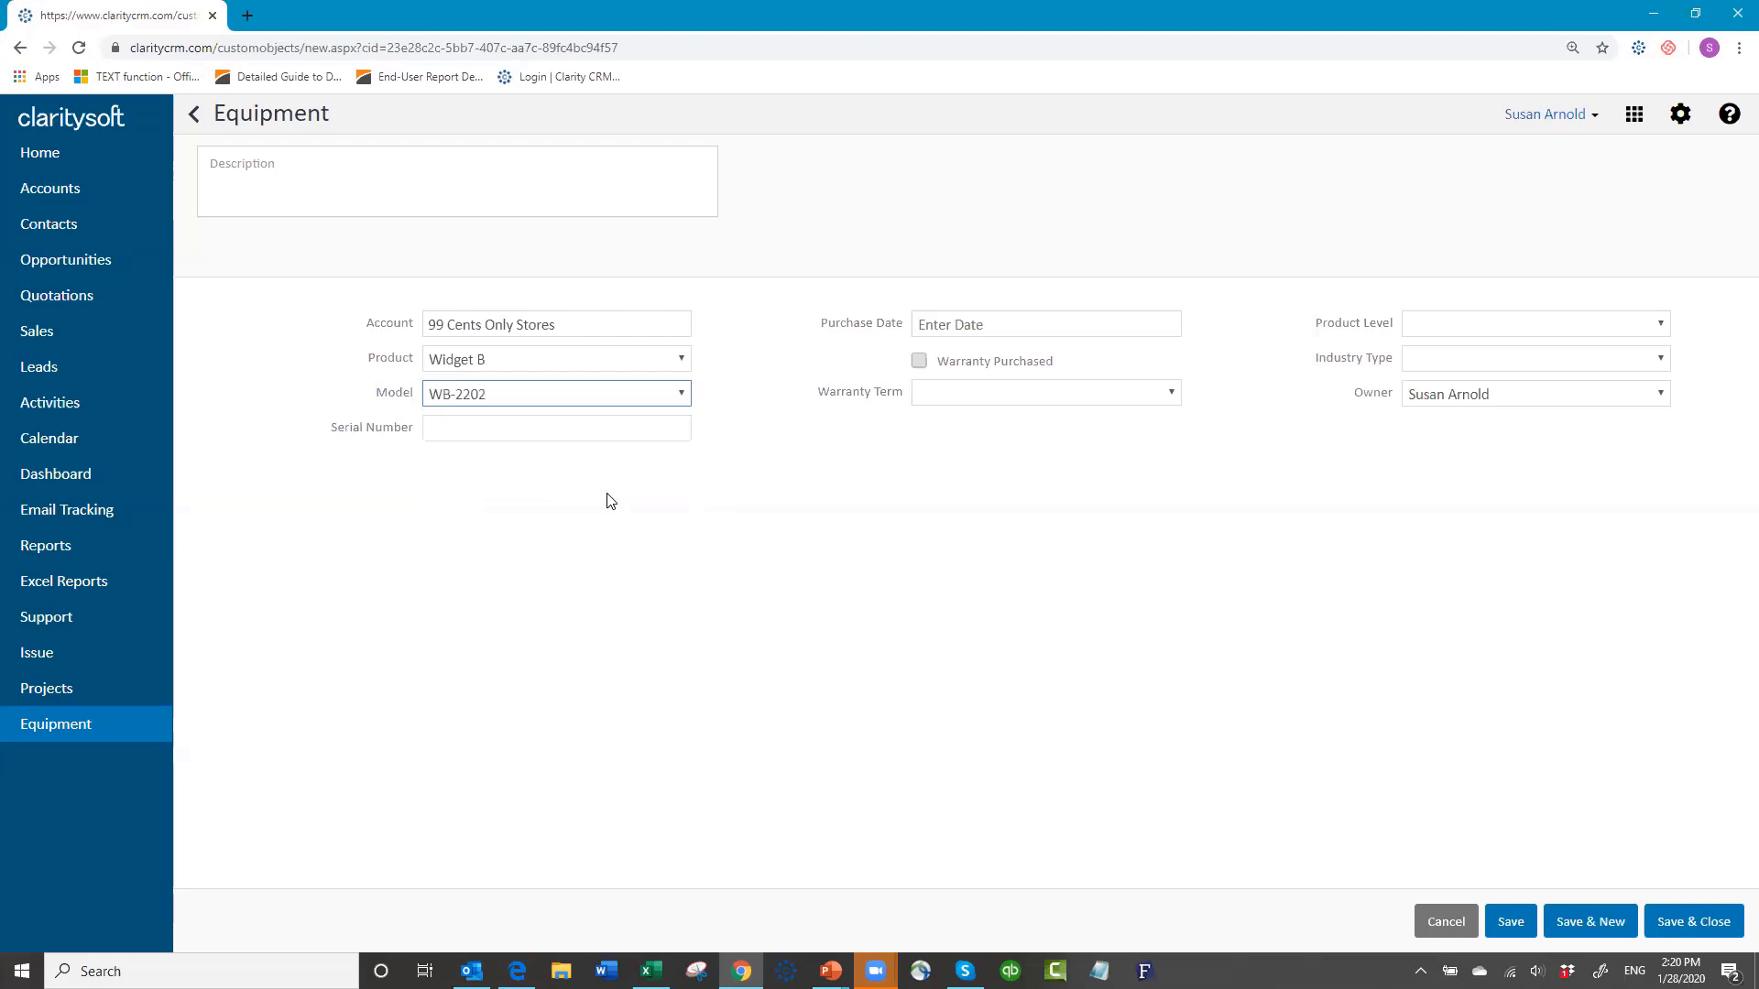
pyautogui.click(685, 365)
pyautogui.click(656, 410)
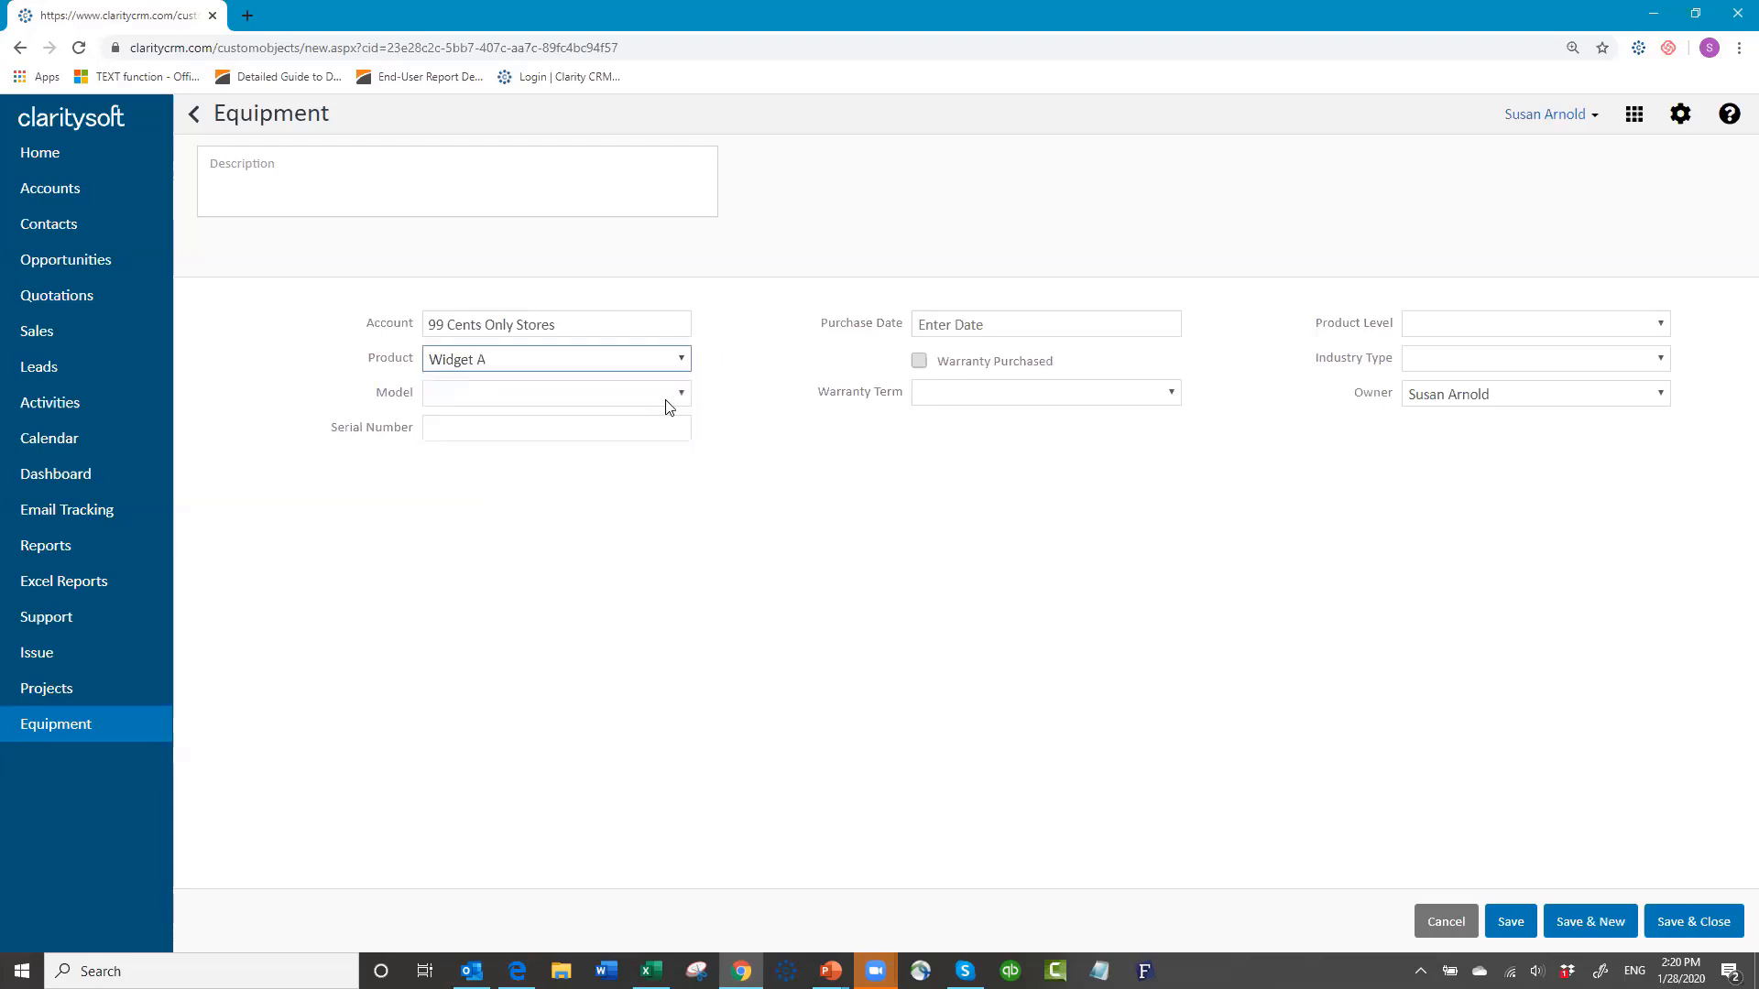
pyautogui.click(683, 396)
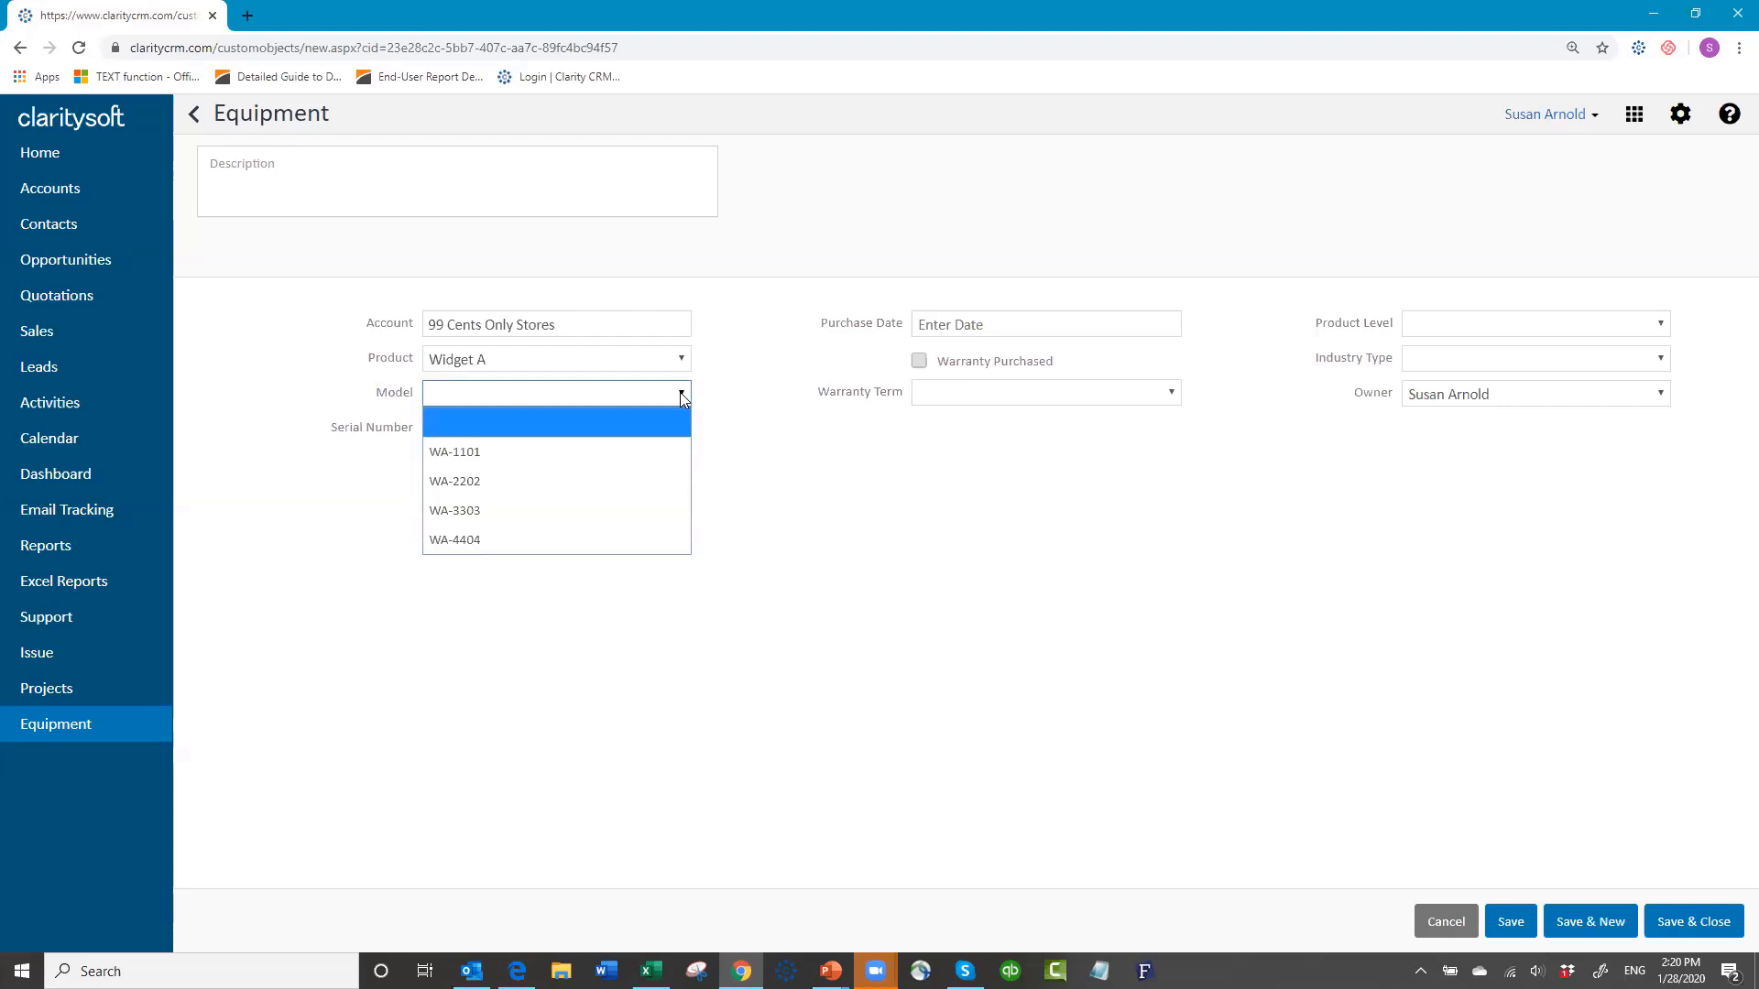
pyautogui.click(681, 359)
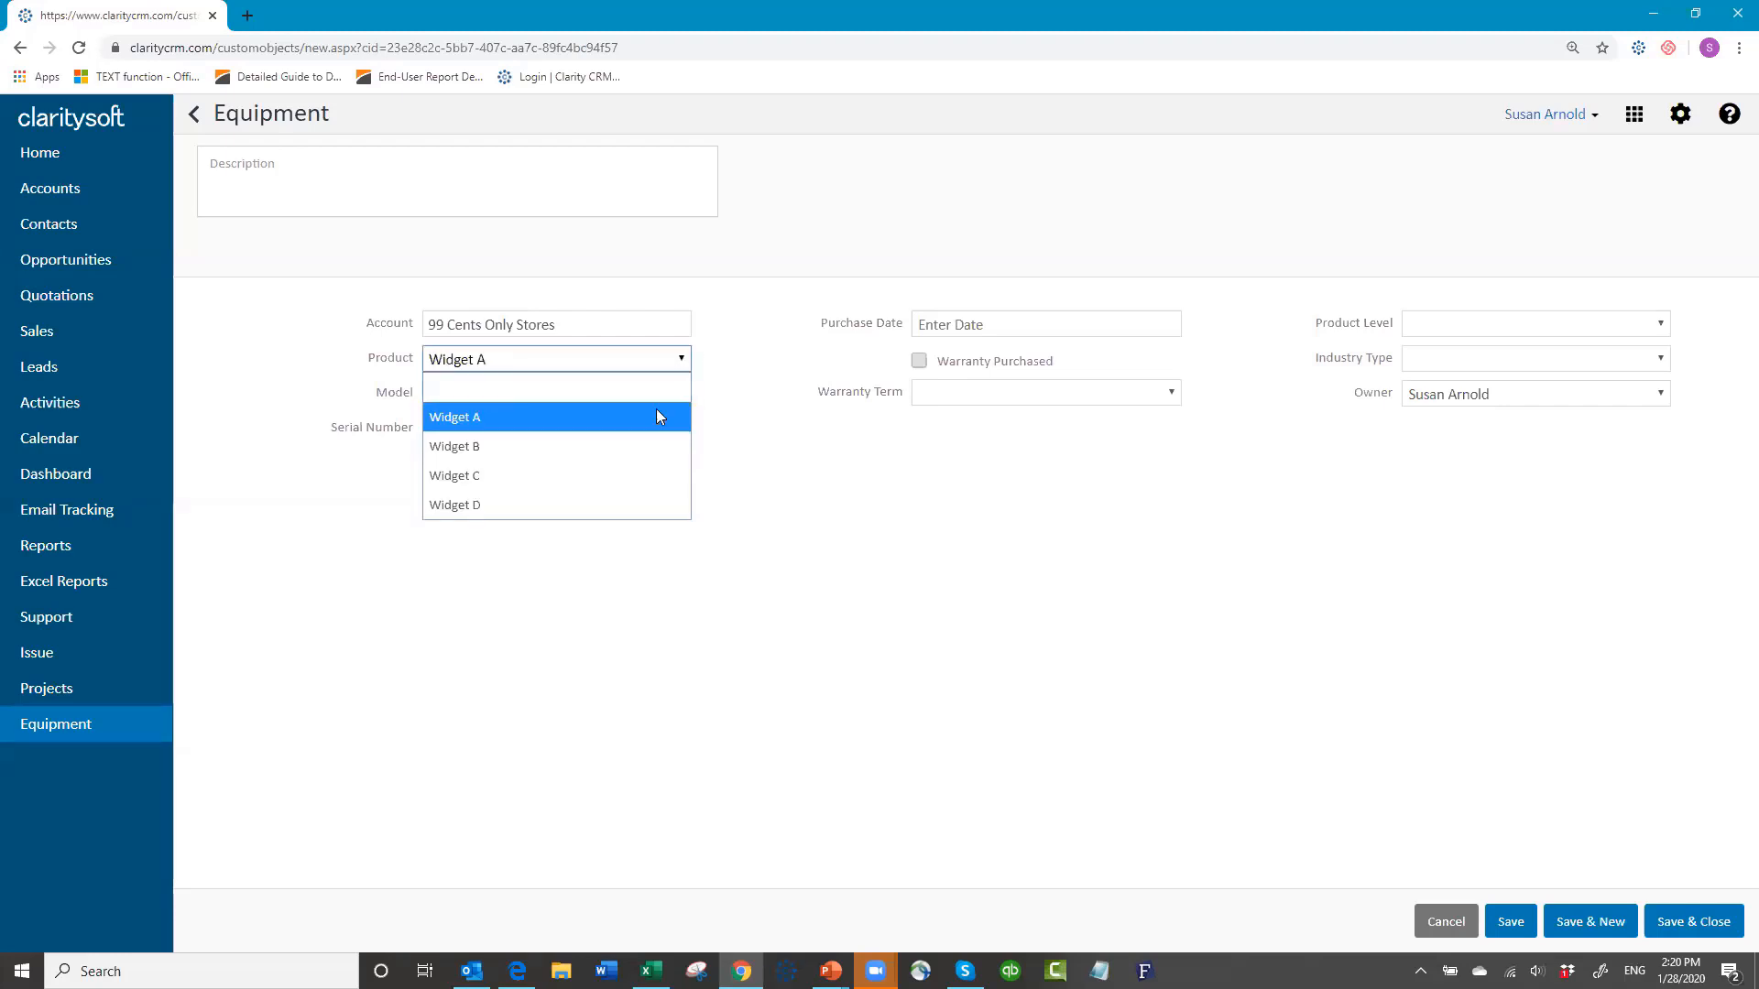
pyautogui.click(651, 446)
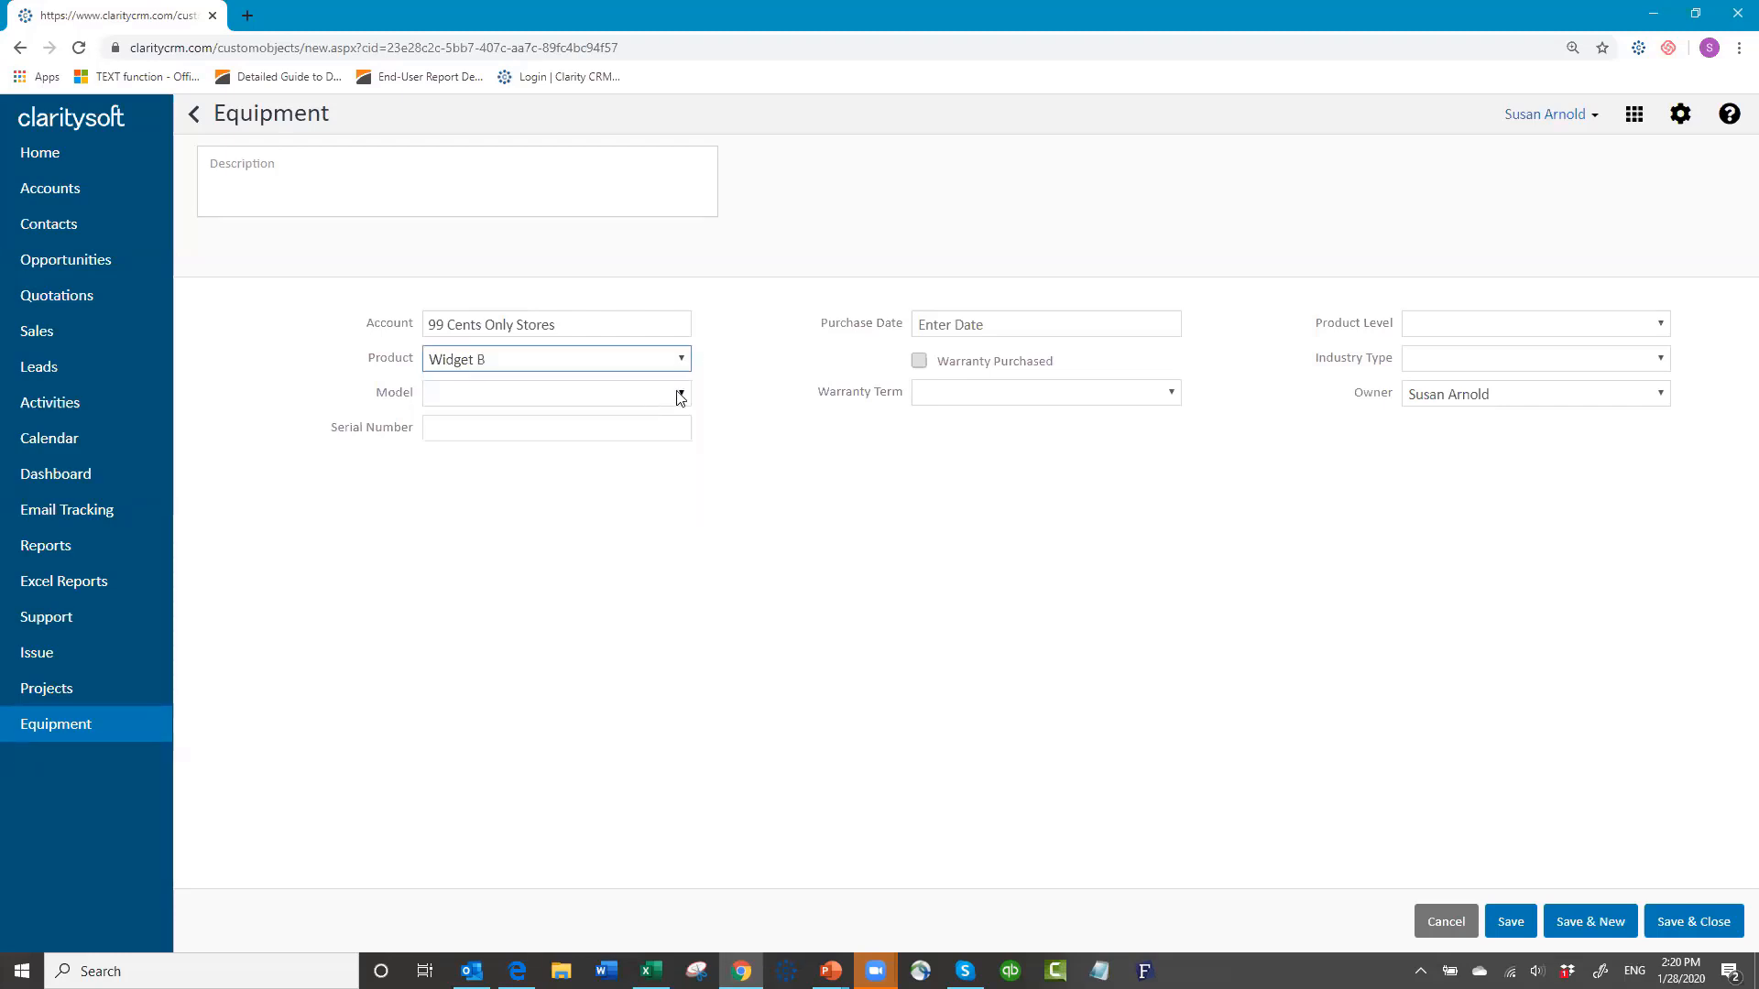
pyautogui.click(681, 396)
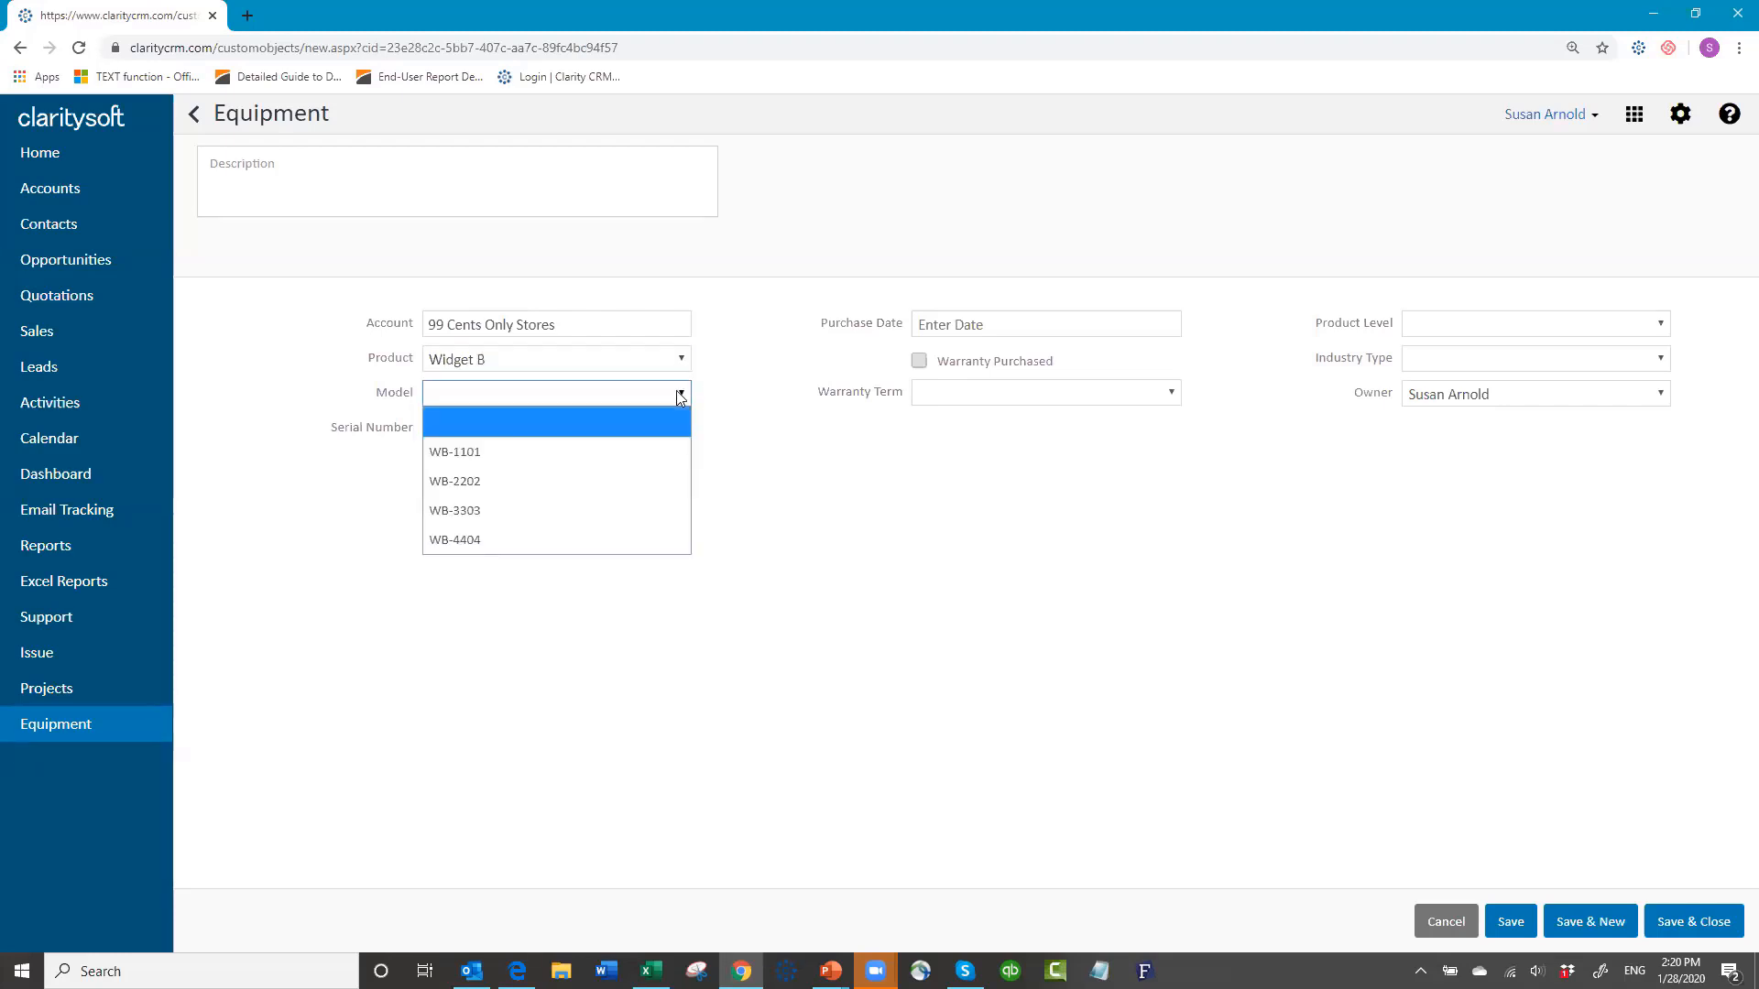
pyautogui.click(627, 482)
# Step: Enter serial number 12345ASD and purchase date 01-28-2020
pyautogui.click(464, 427)
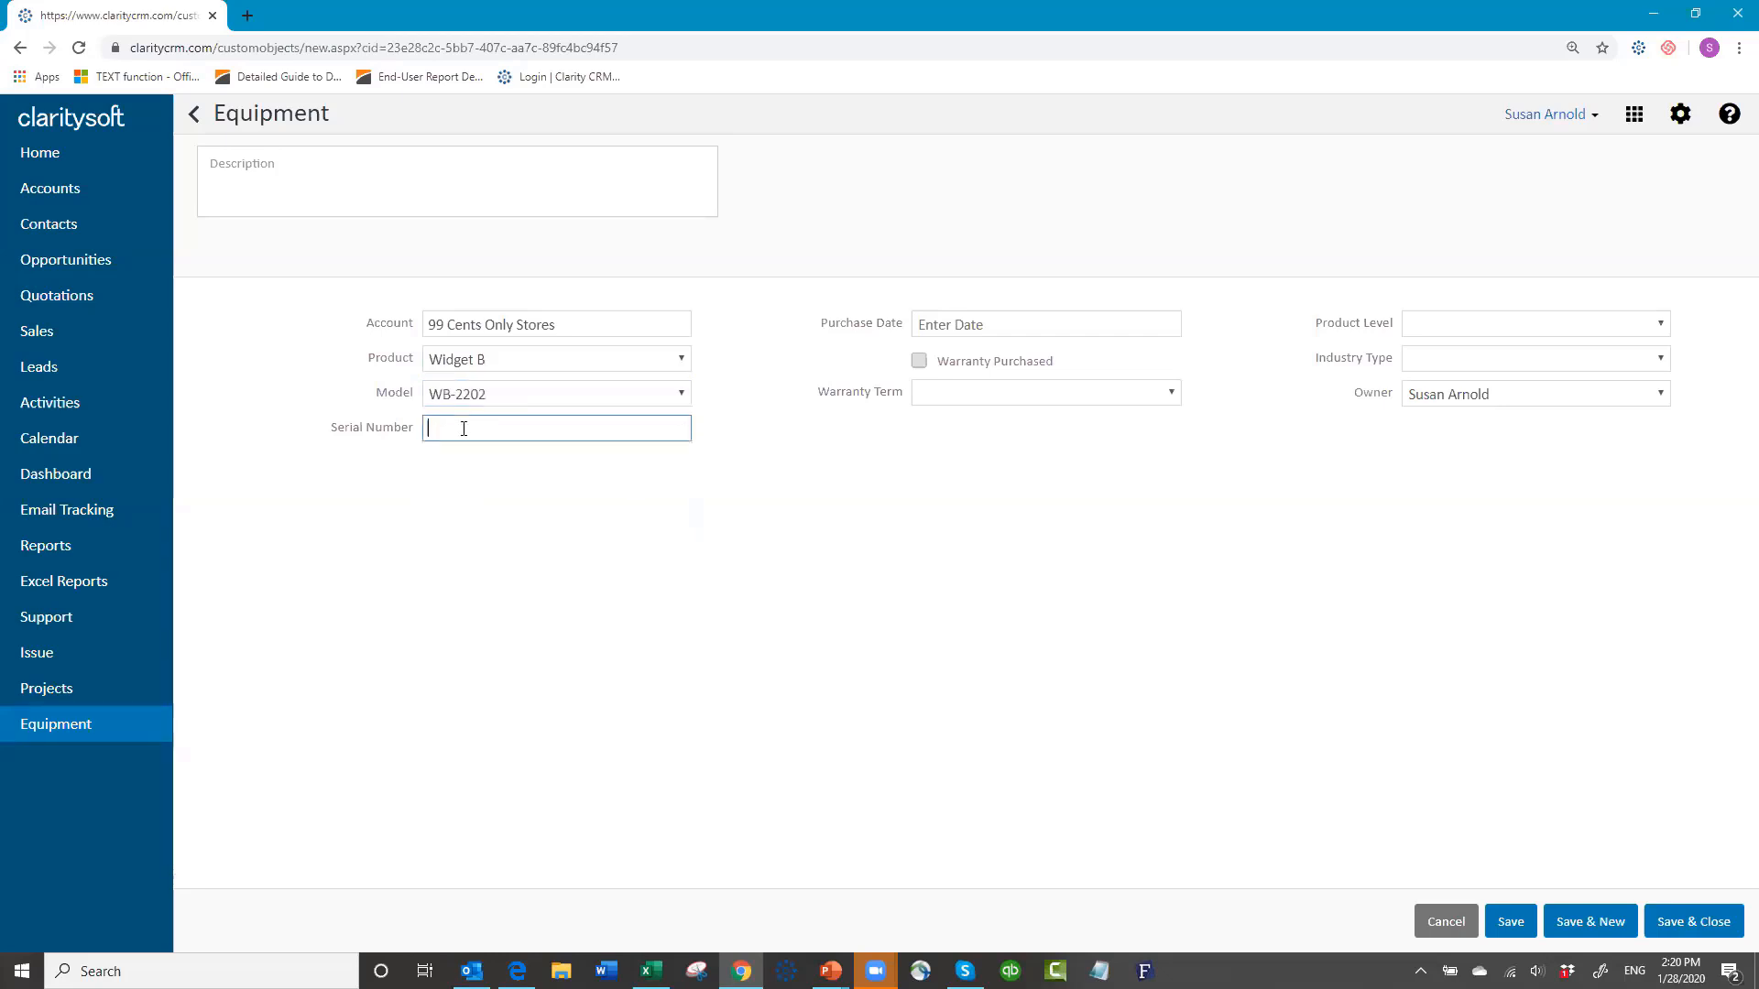
pyautogui.write('12345ASD')
pyautogui.click(989, 319)
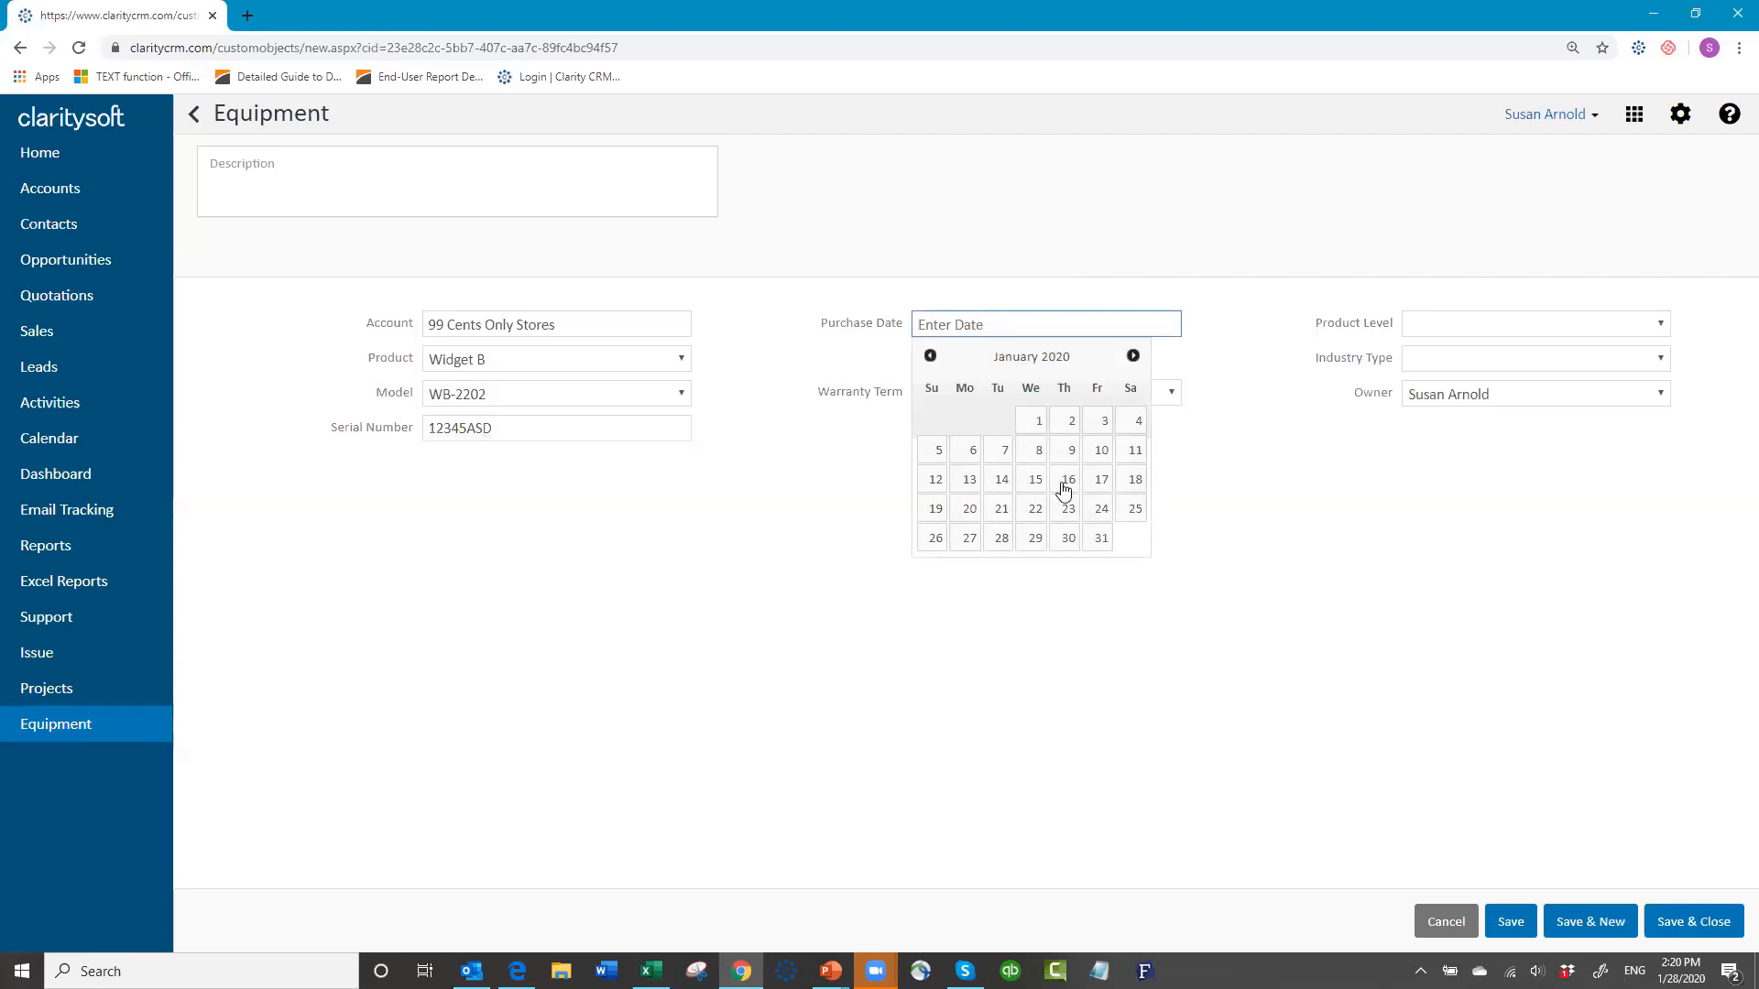
pyautogui.click(1001, 539)
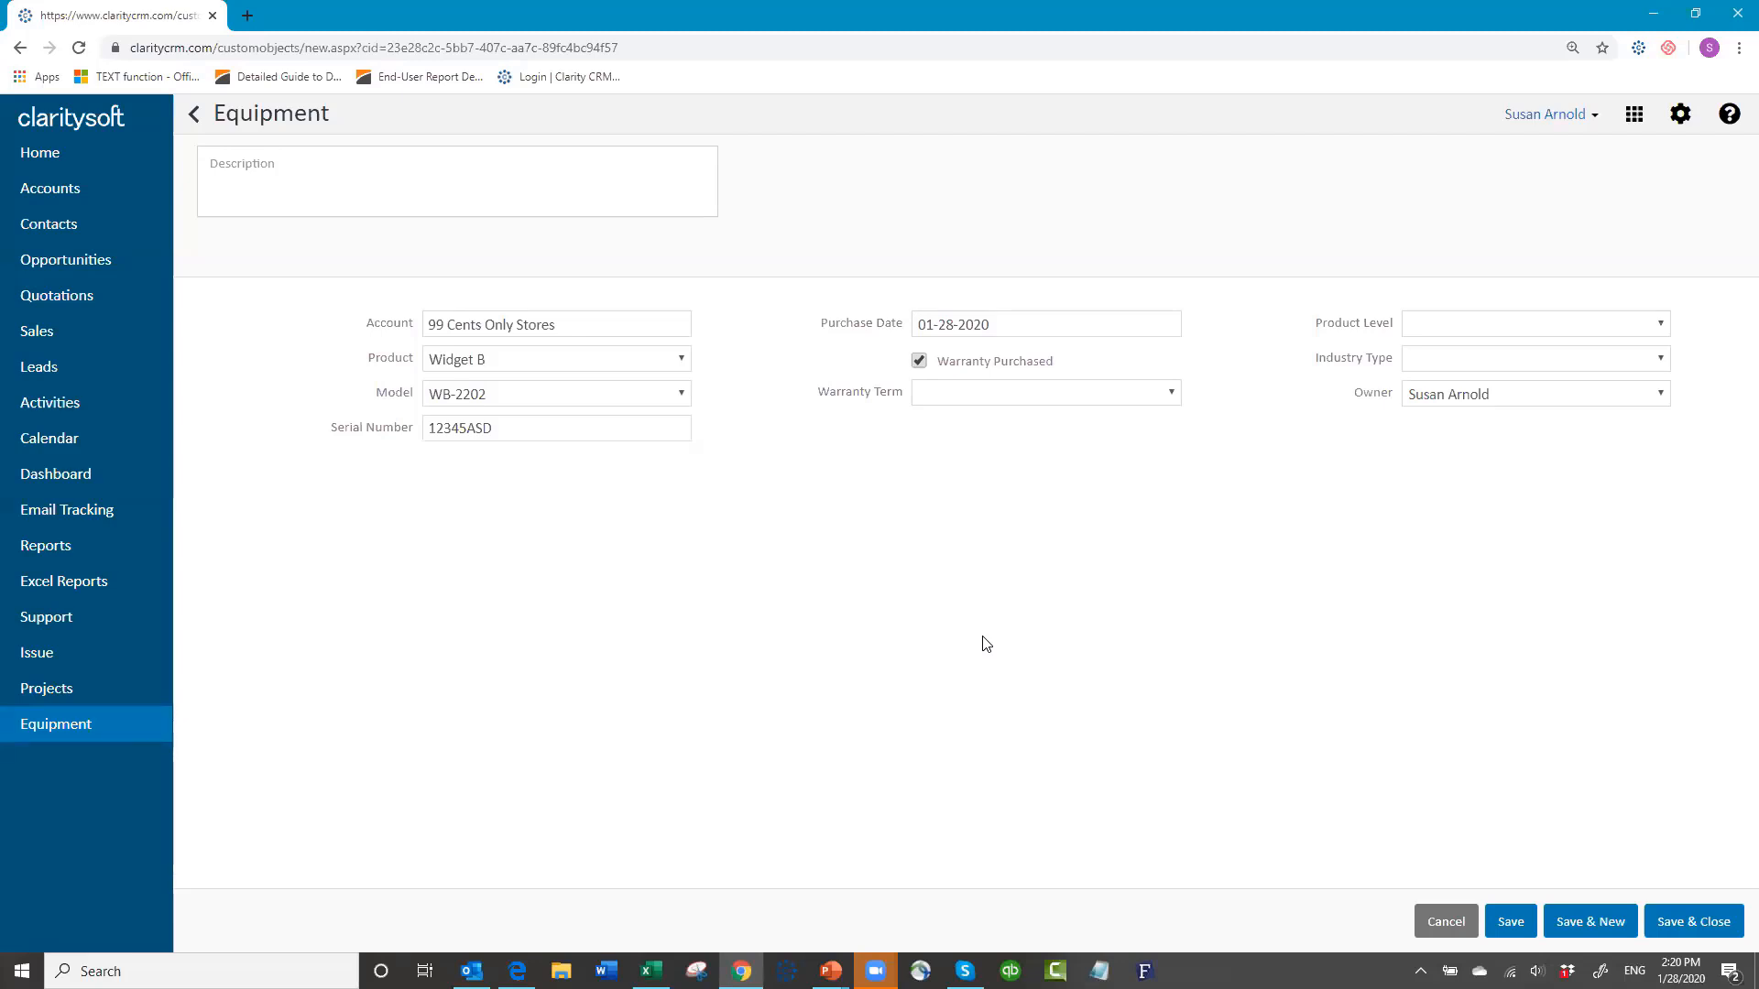
# Step: Set warranty term 2 year, product level B and industry type Retail
pyautogui.click(1172, 393)
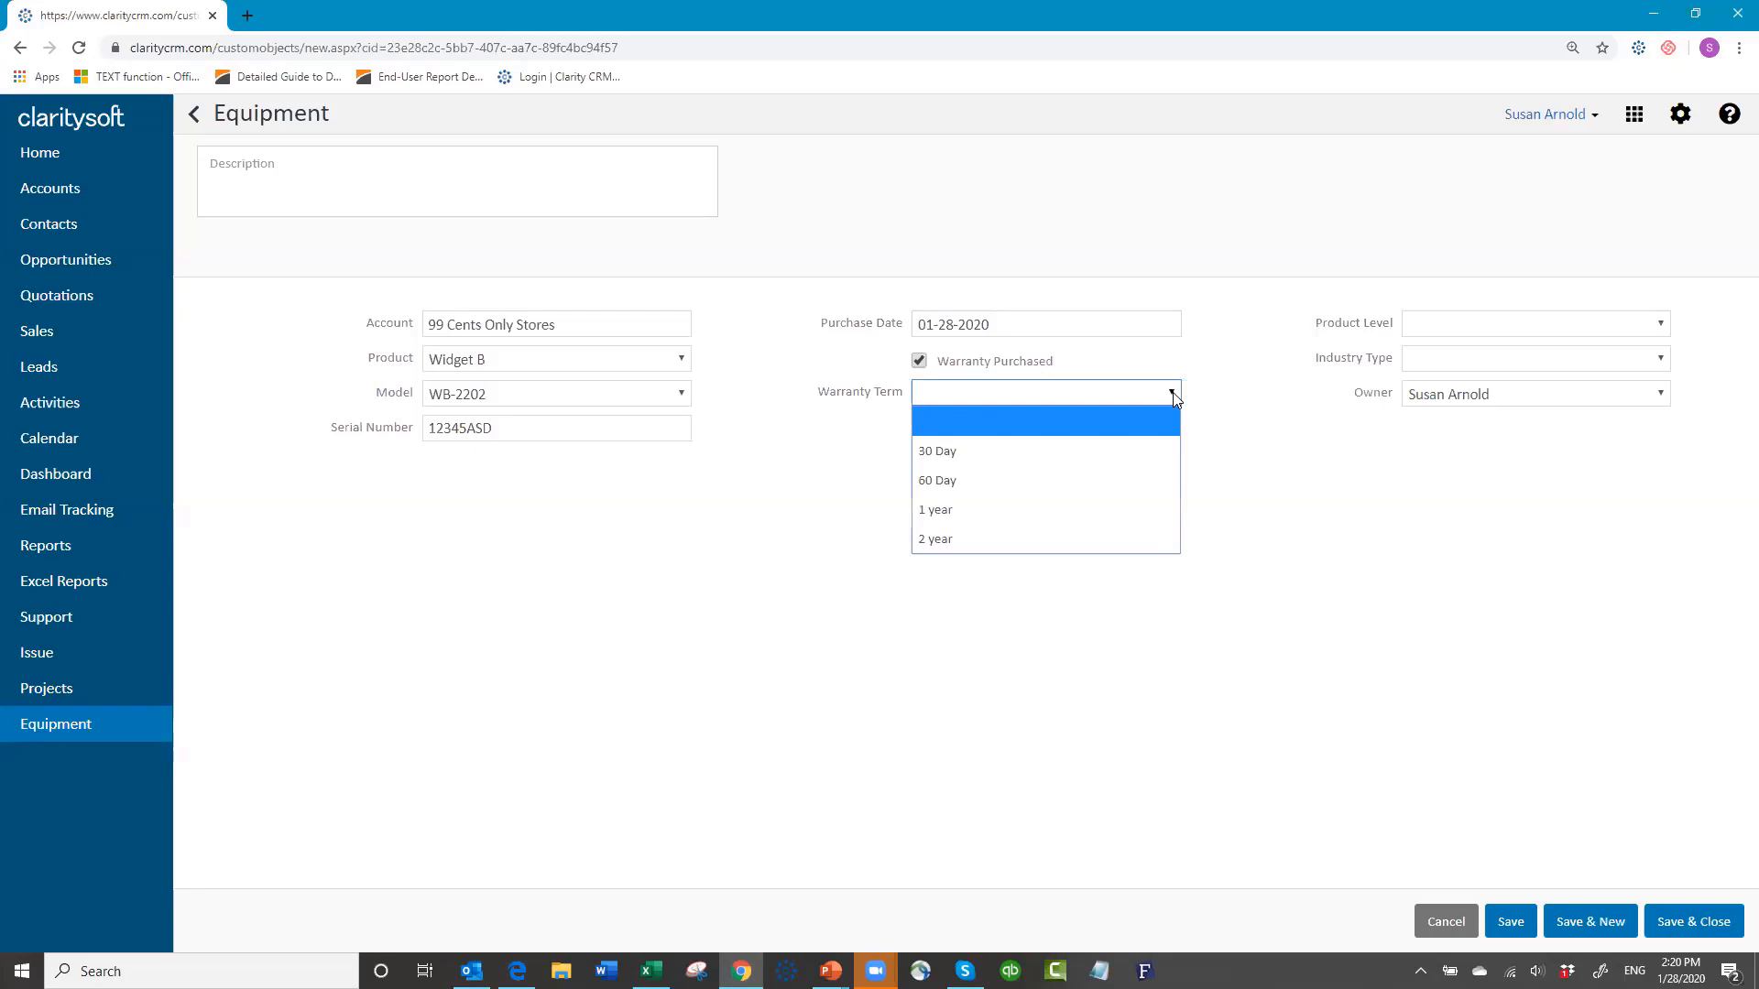
pyautogui.click(1075, 547)
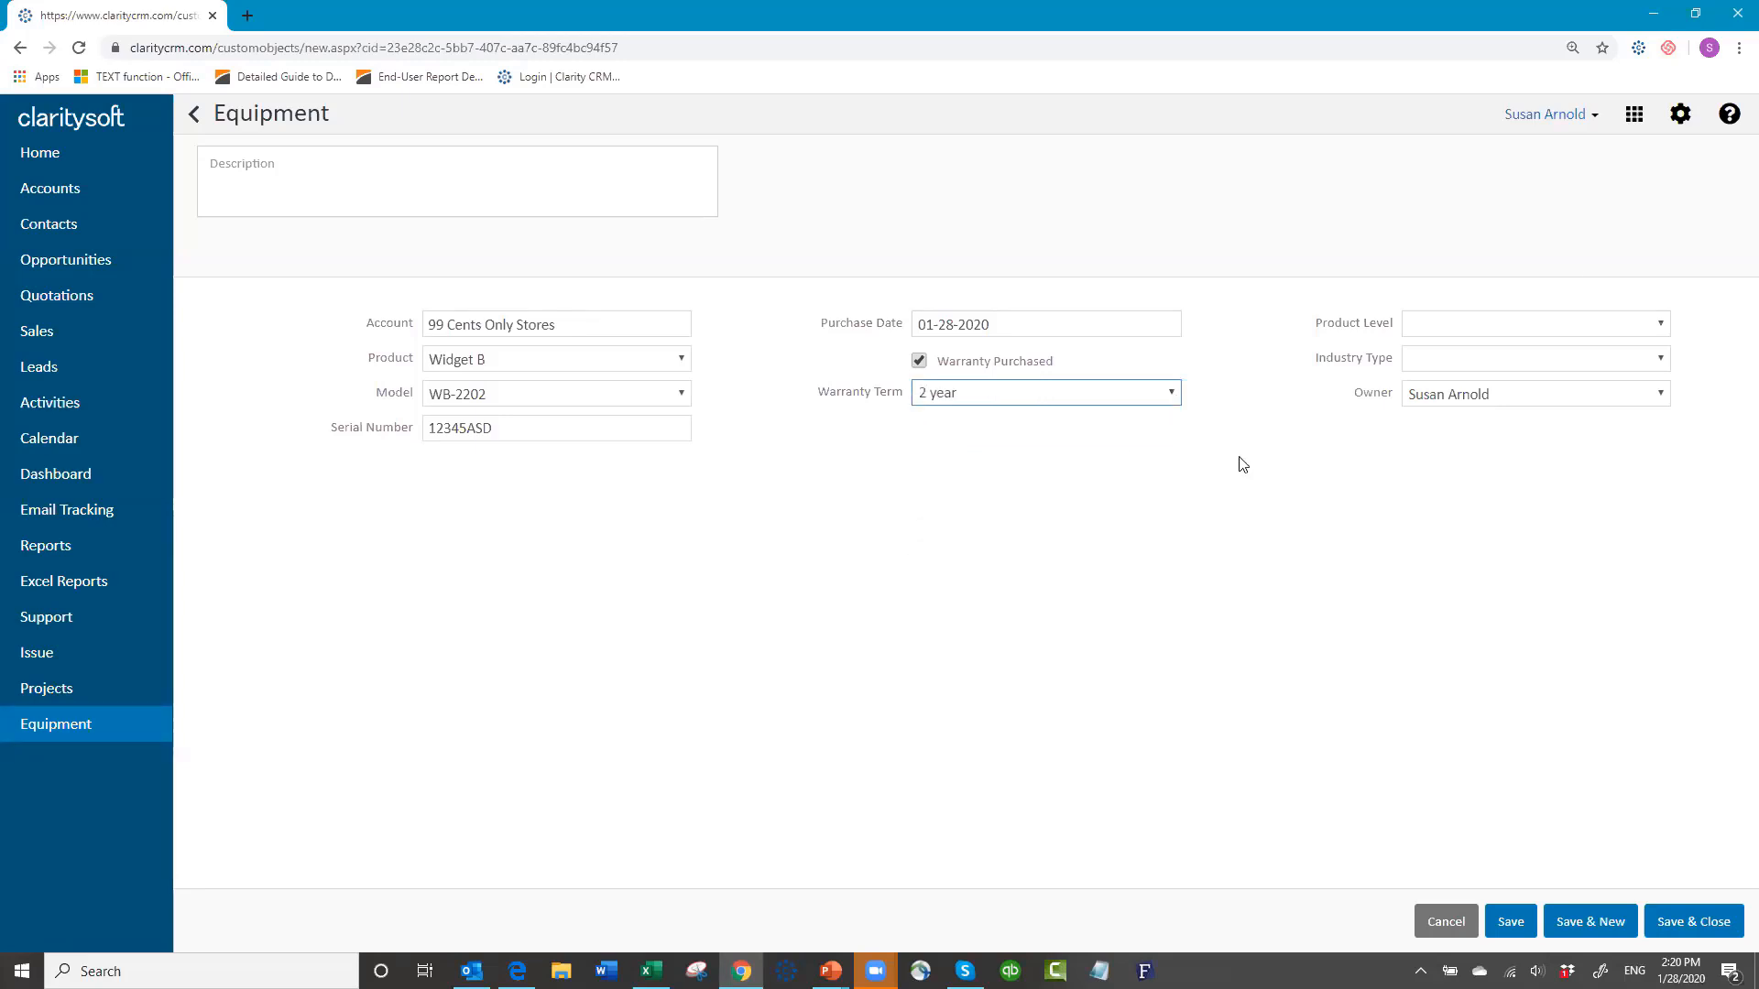
pyautogui.click(1660, 327)
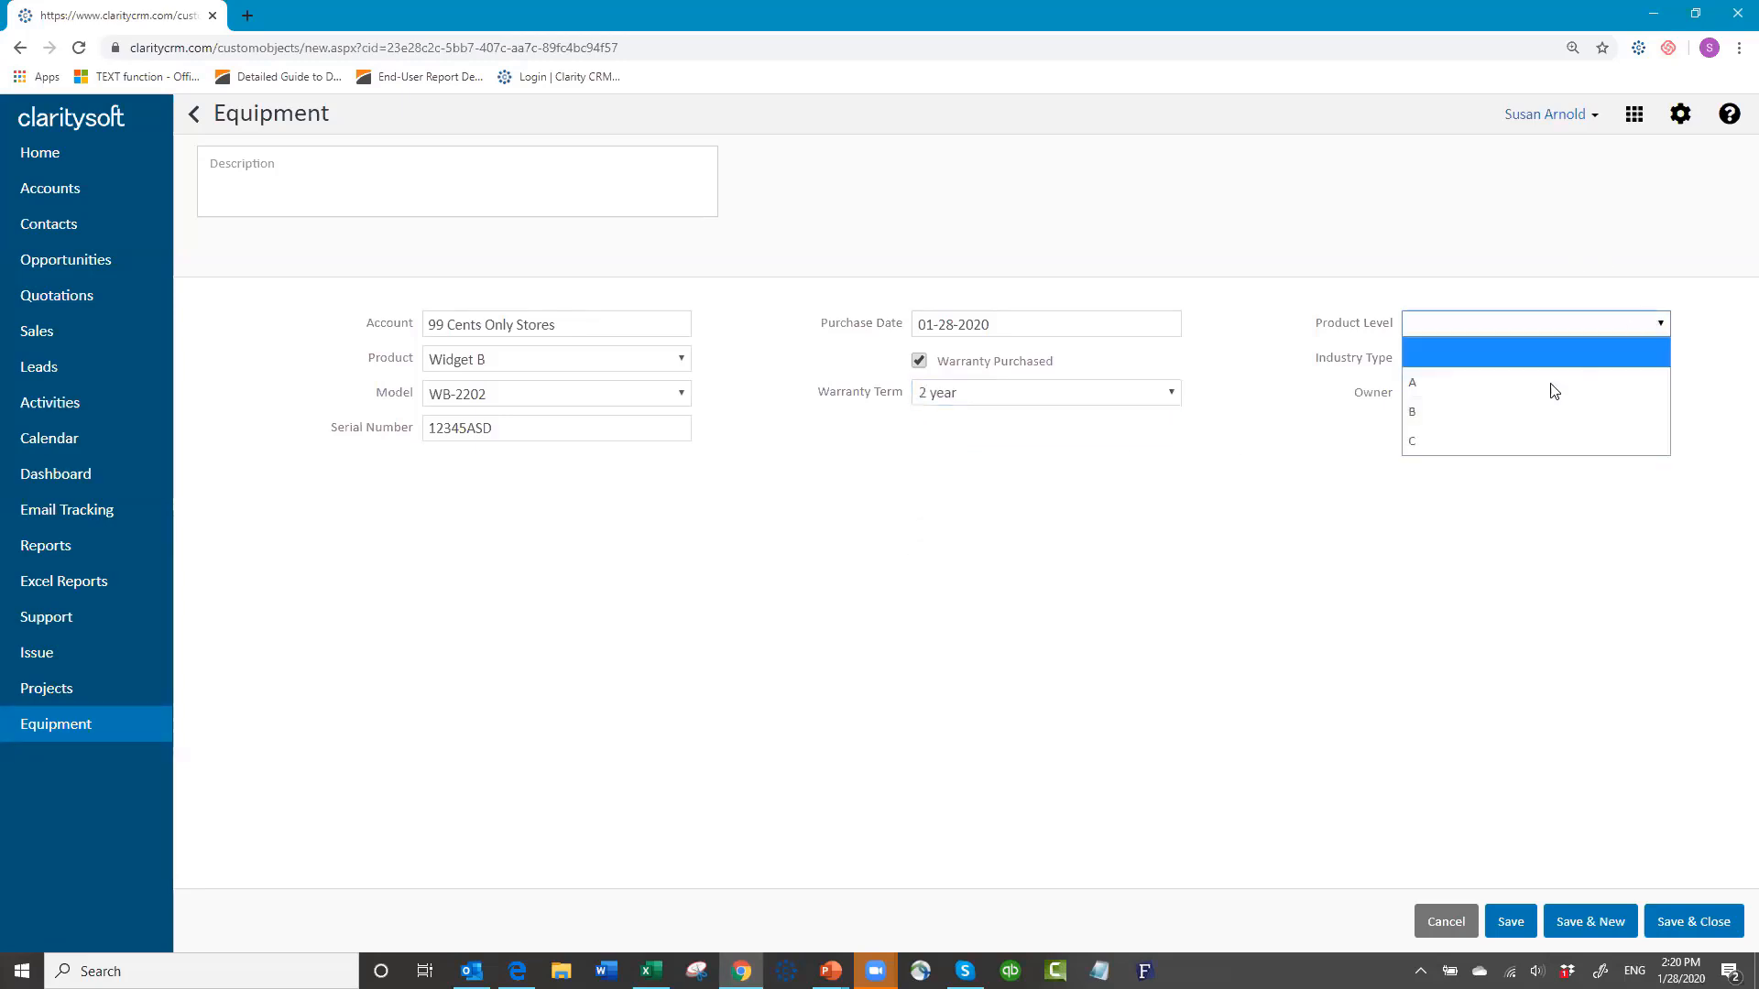
pyautogui.click(1543, 409)
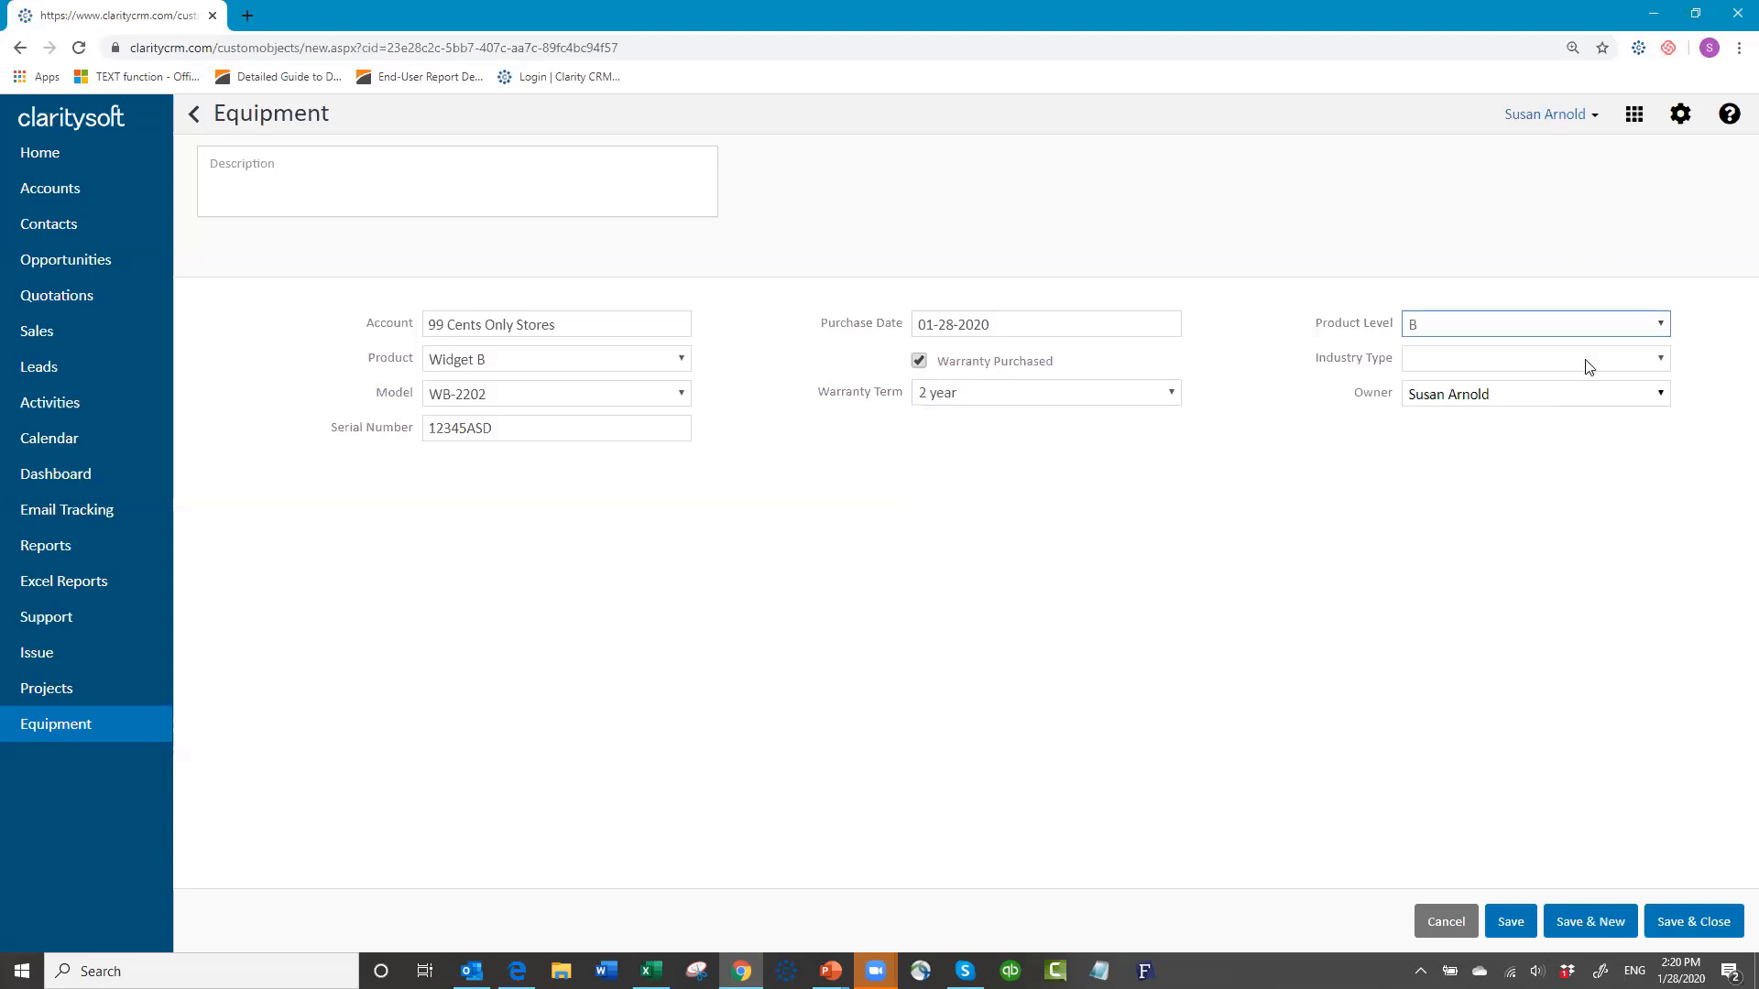
pyautogui.click(1656, 358)
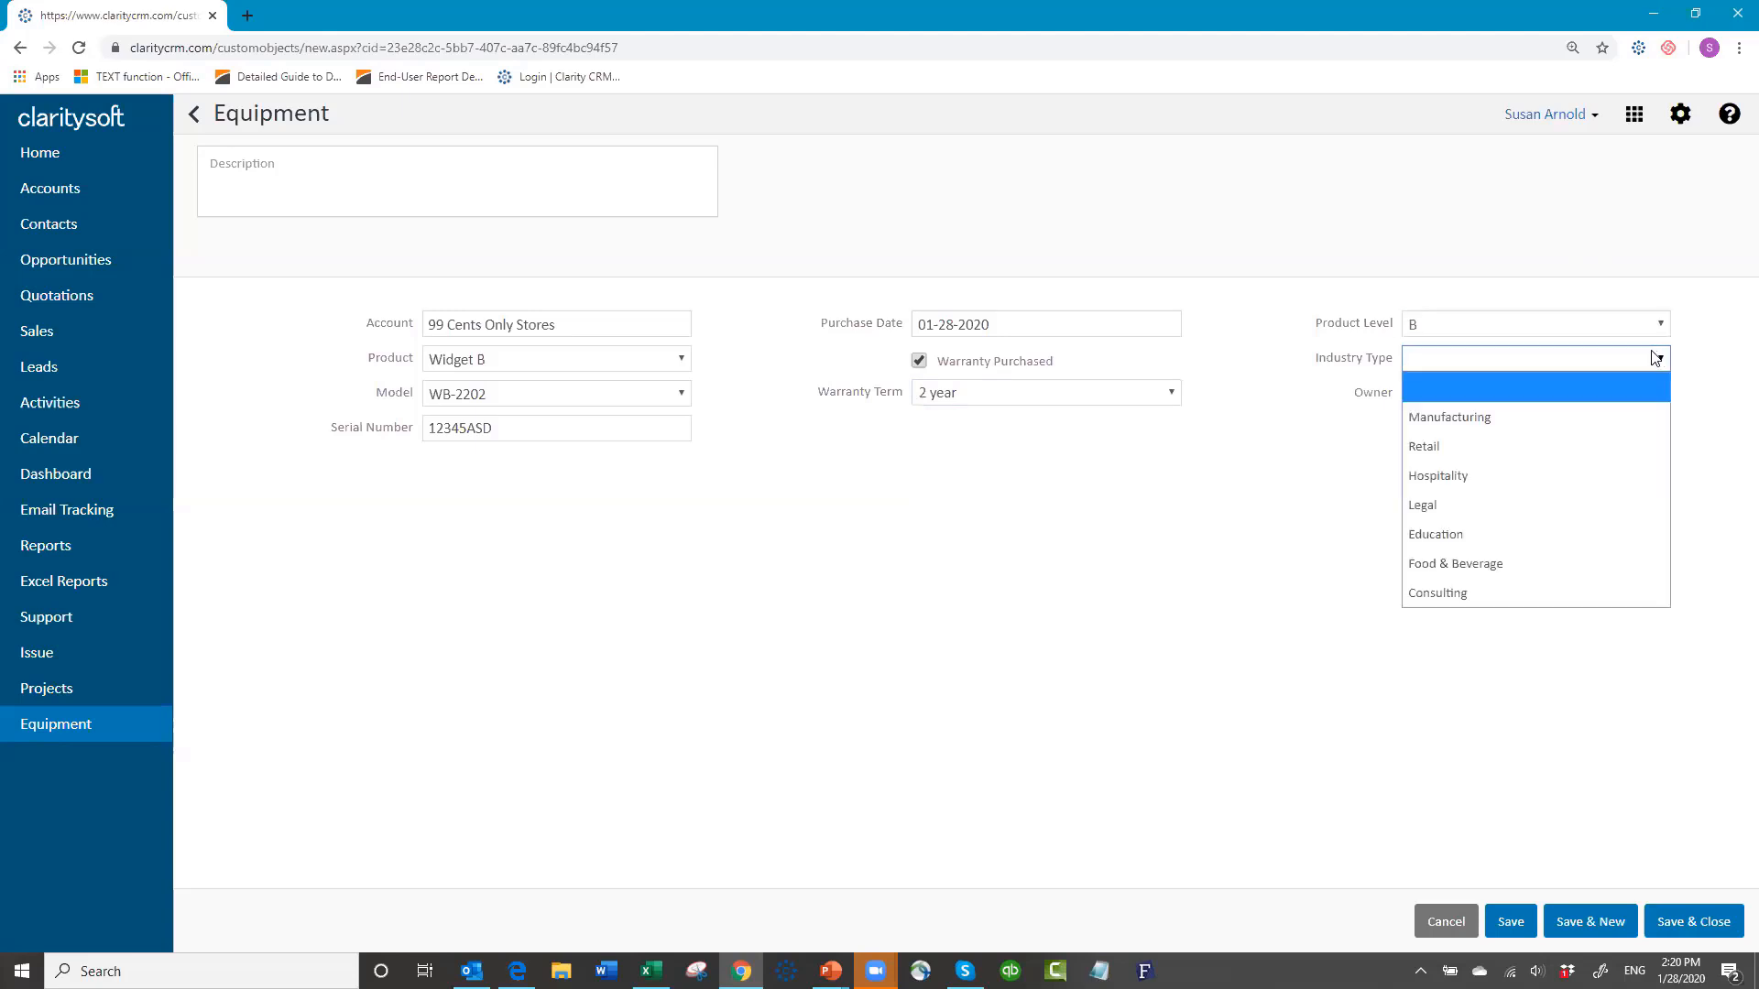
pyautogui.click(1526, 417)
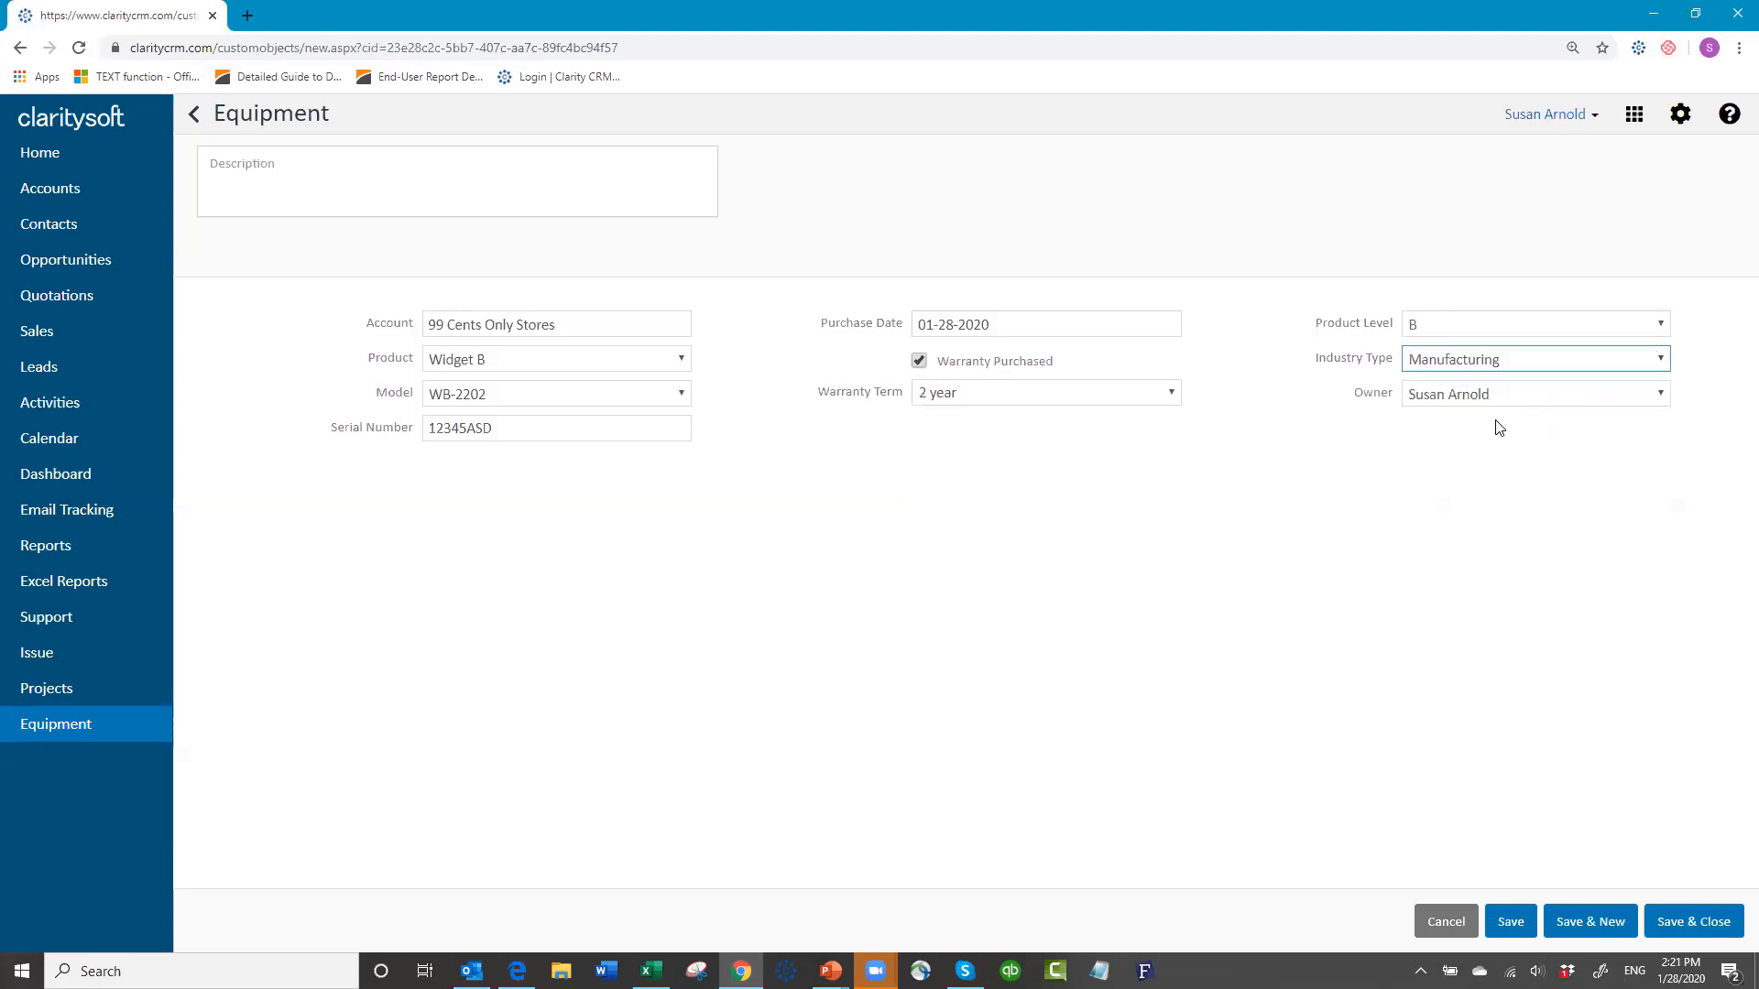
pyautogui.click(1660, 361)
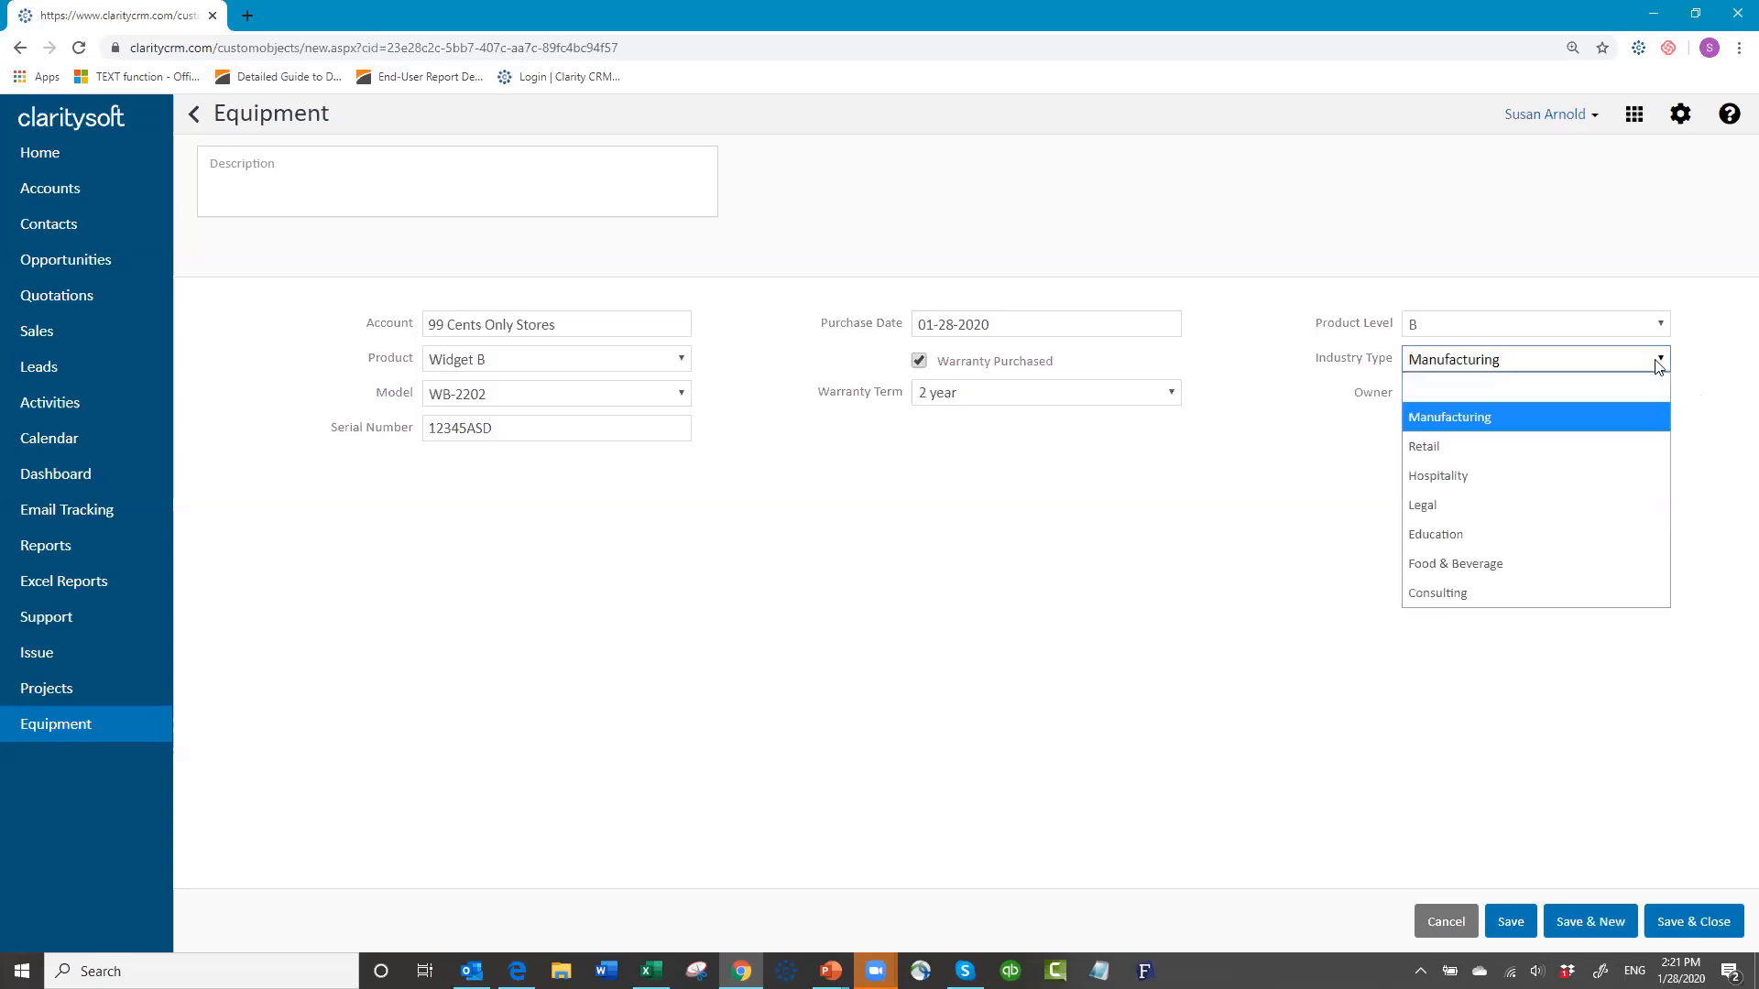
pyautogui.click(1577, 447)
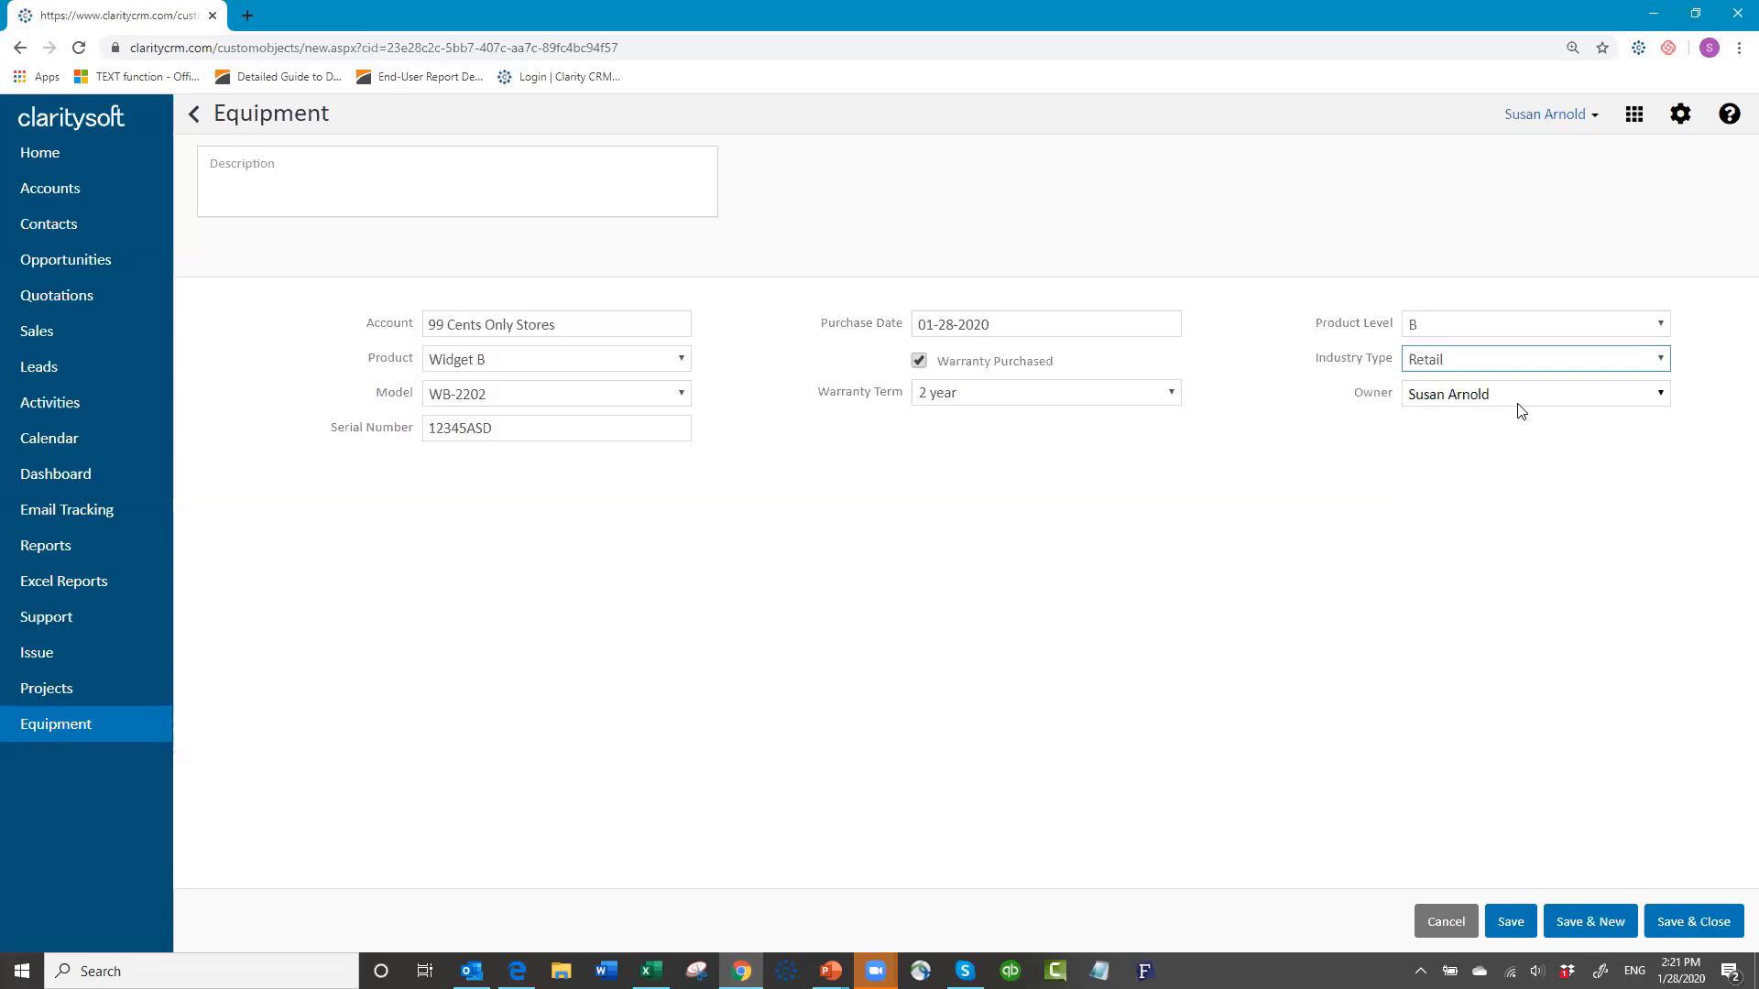
# Step: Save the Widget B equipment record and confirm it appears under the 99 Cents Only Stores Equipment tab
pyautogui.click(1681, 924)
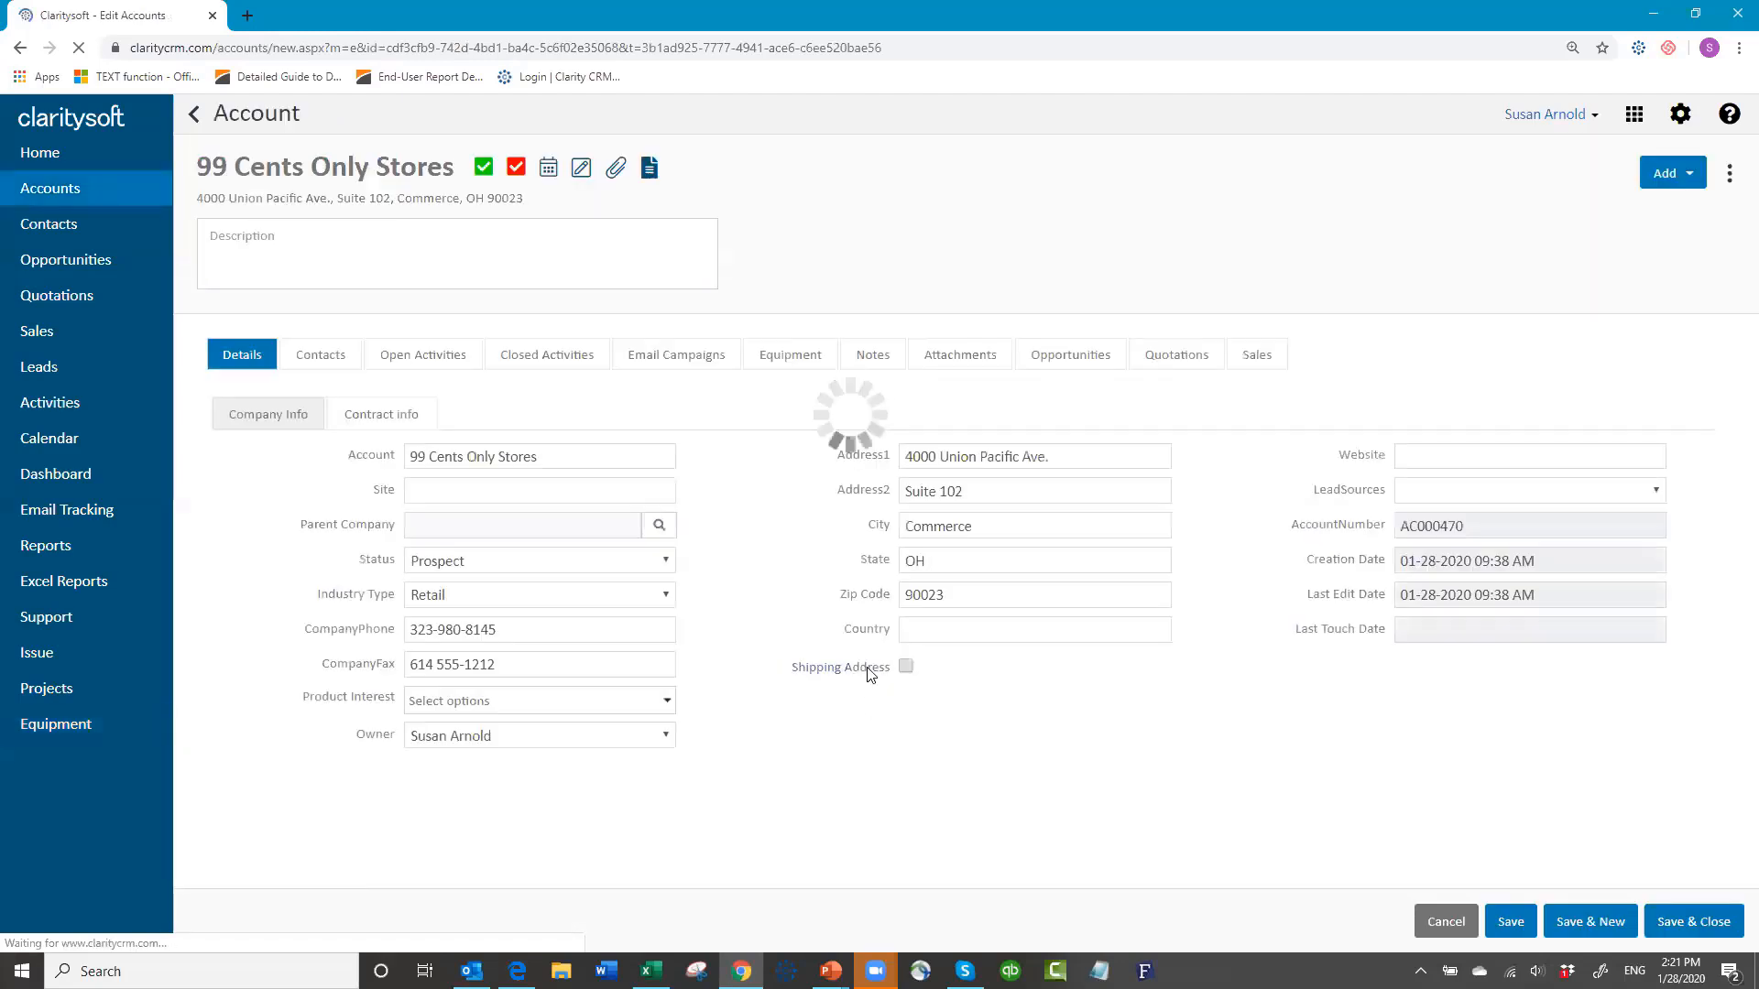
pyautogui.click(803, 369)
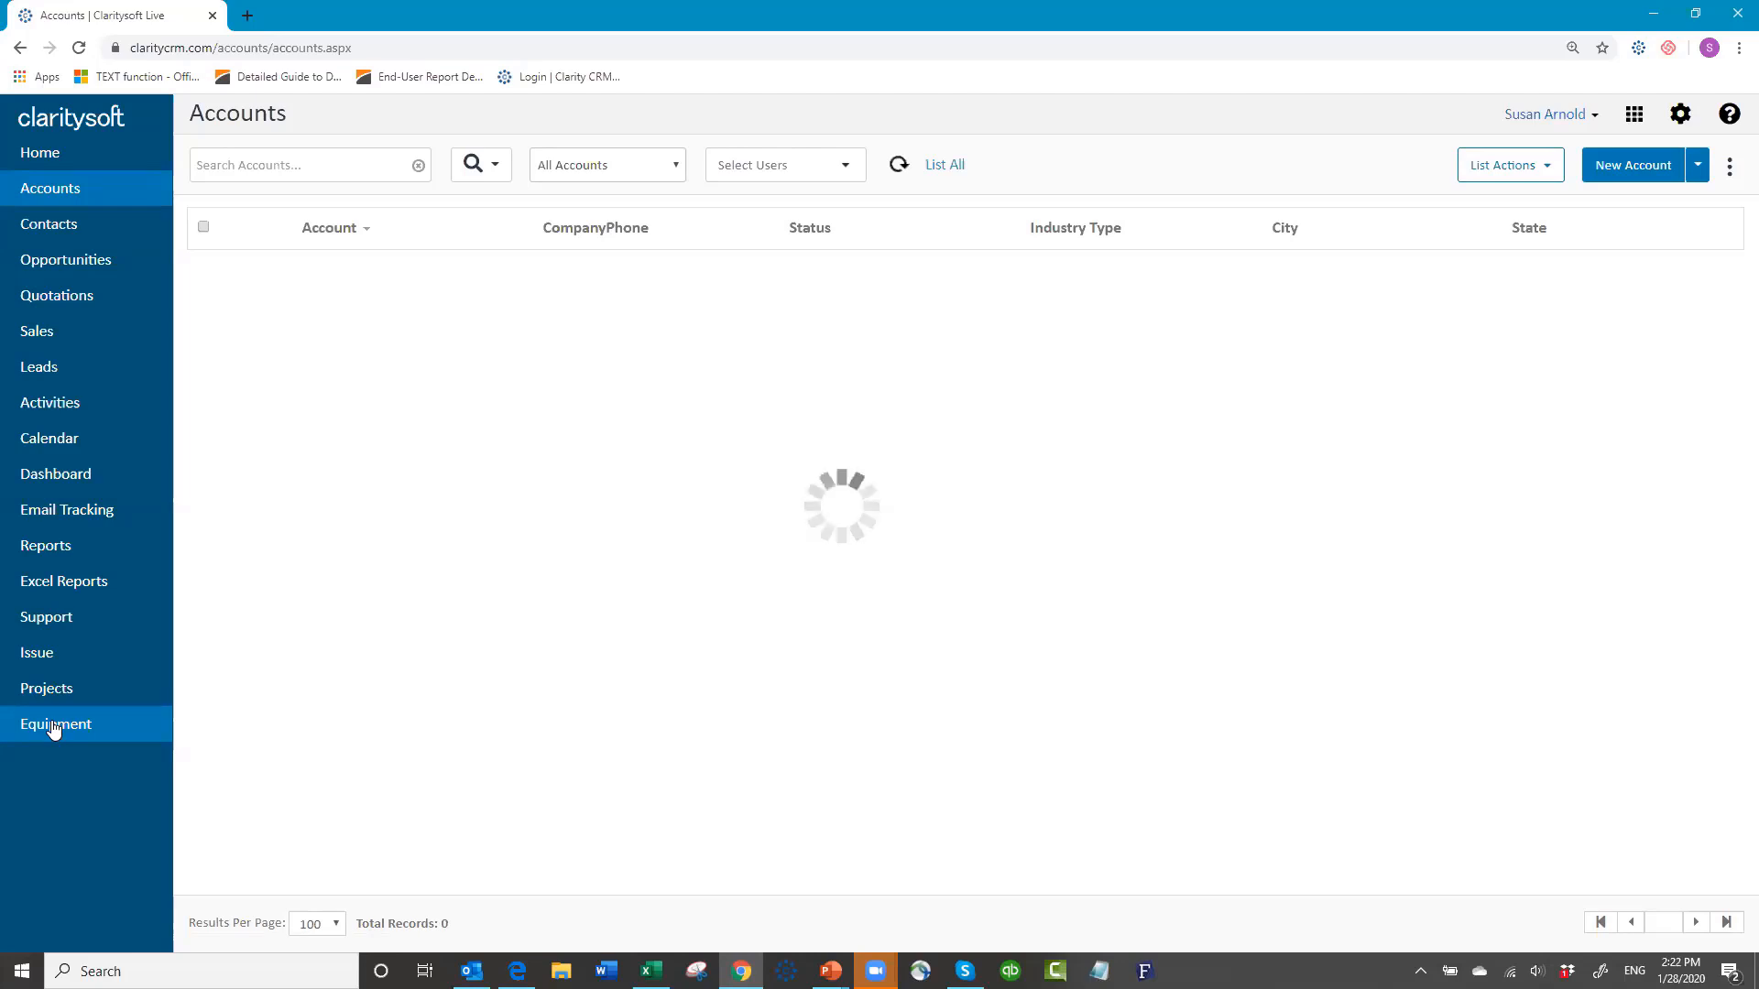
# Step: Go to the Equipment list with its single Widget B record and bring up the list's extra options menu
pyautogui.click(54, 726)
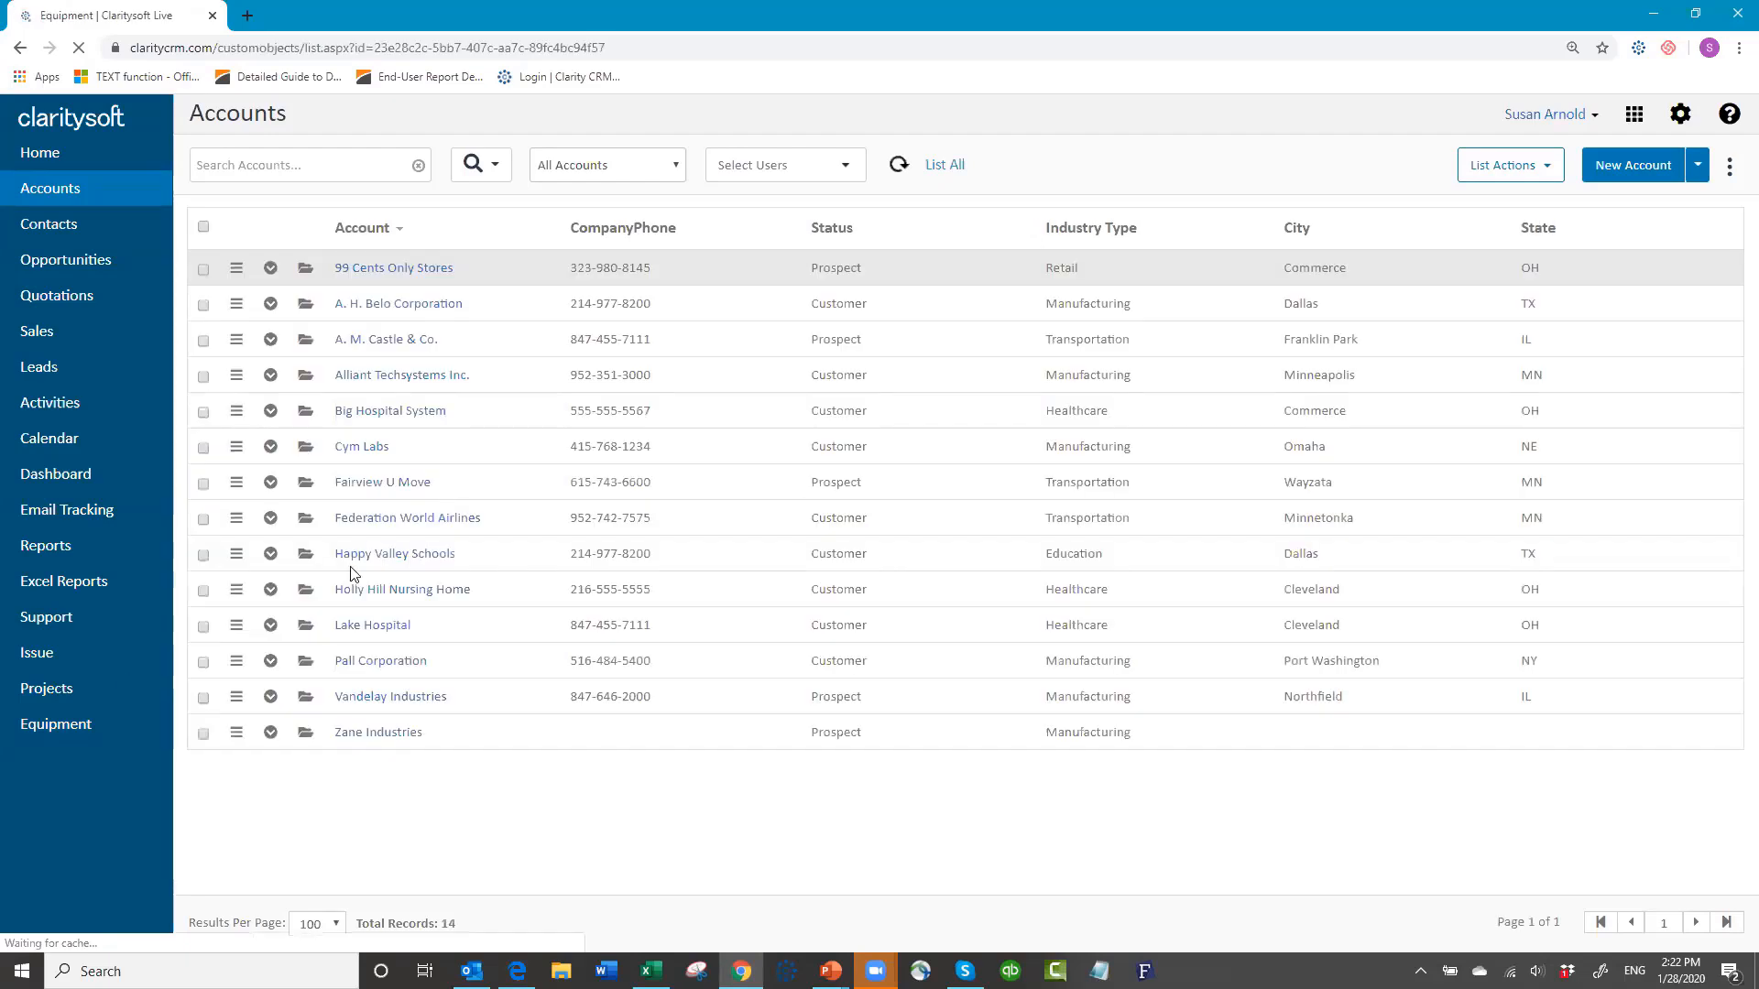
pyautogui.click(55, 724)
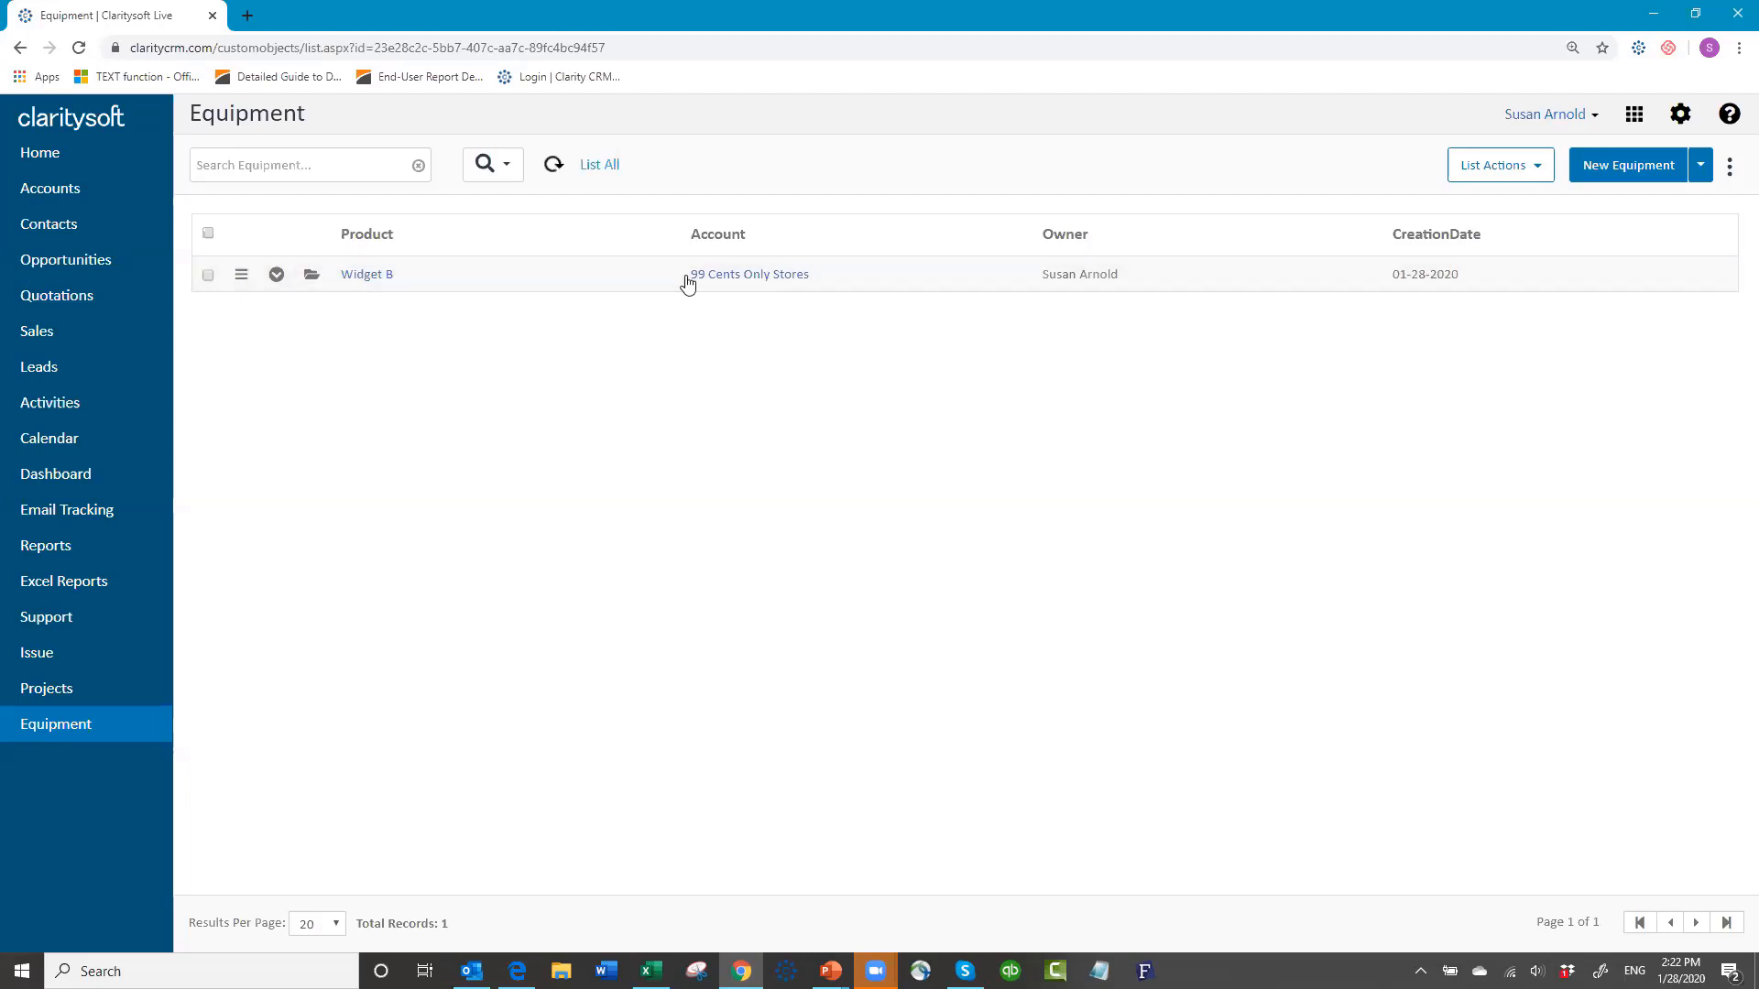
pyautogui.click(1727, 172)
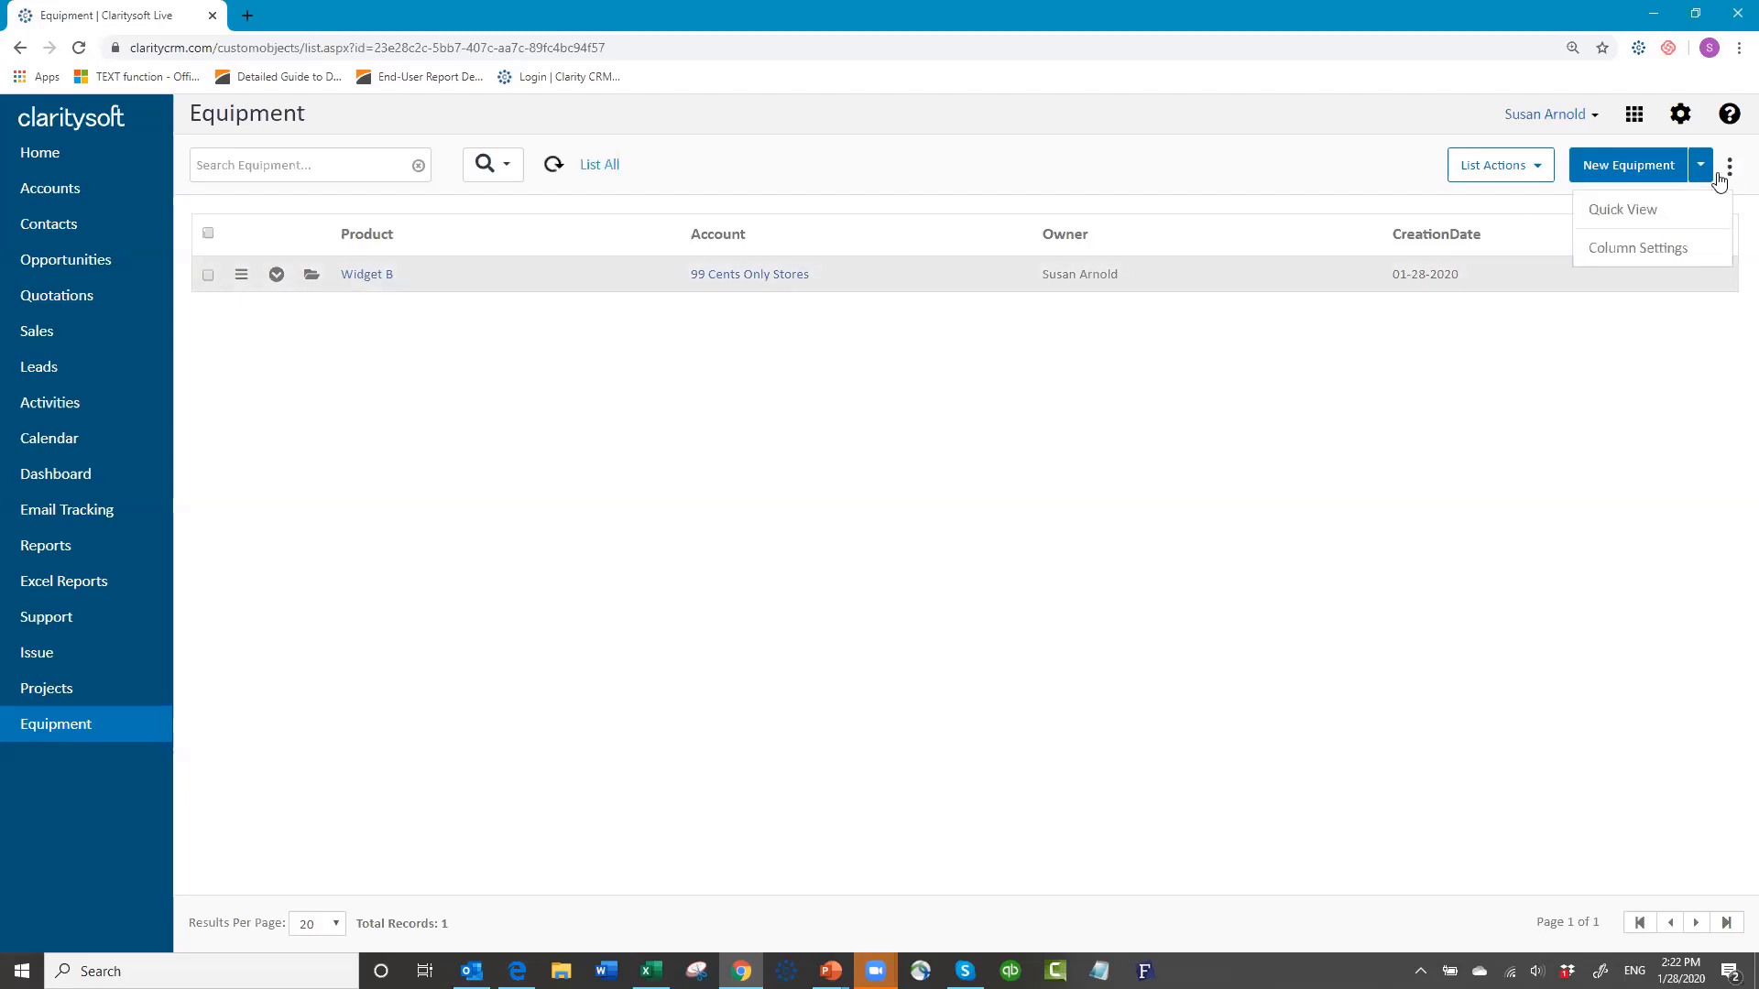
# Step: Add Industry Type, Model, Purchase Date, Serial Number, Warranty Purchased and Warranty Term as visible default columns
pyautogui.click(1640, 249)
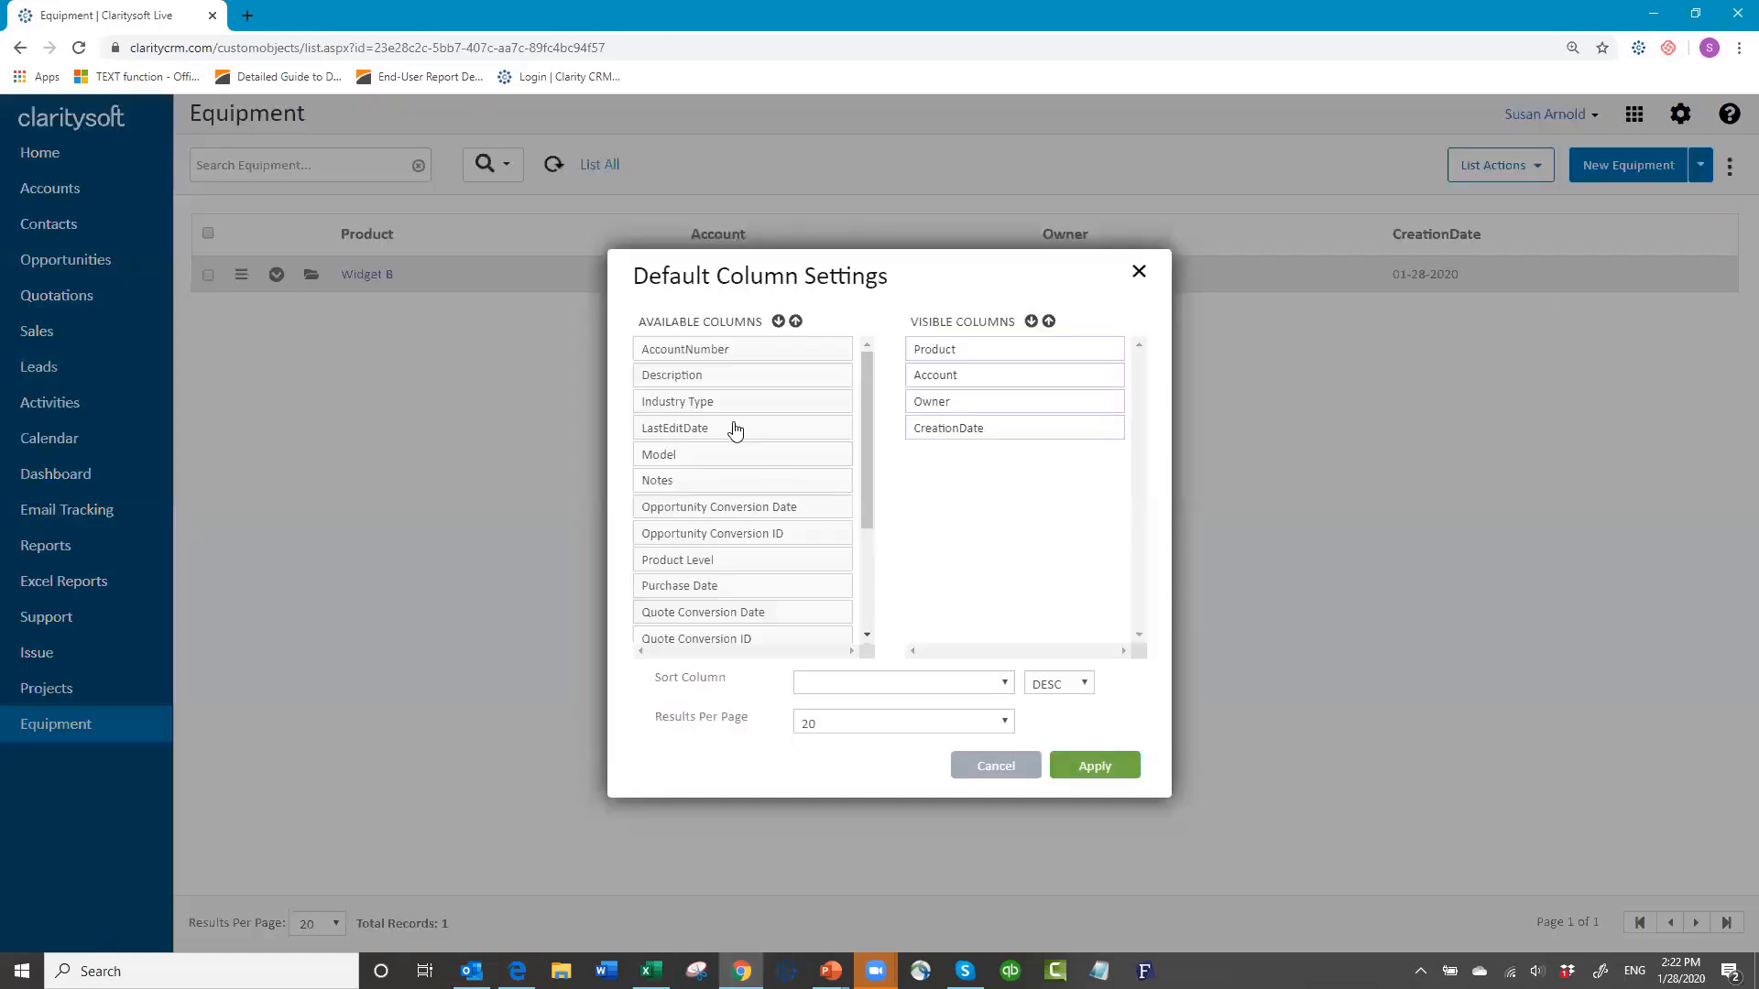
pyautogui.moveTo(768, 405); pyautogui.dragTo(984, 475)
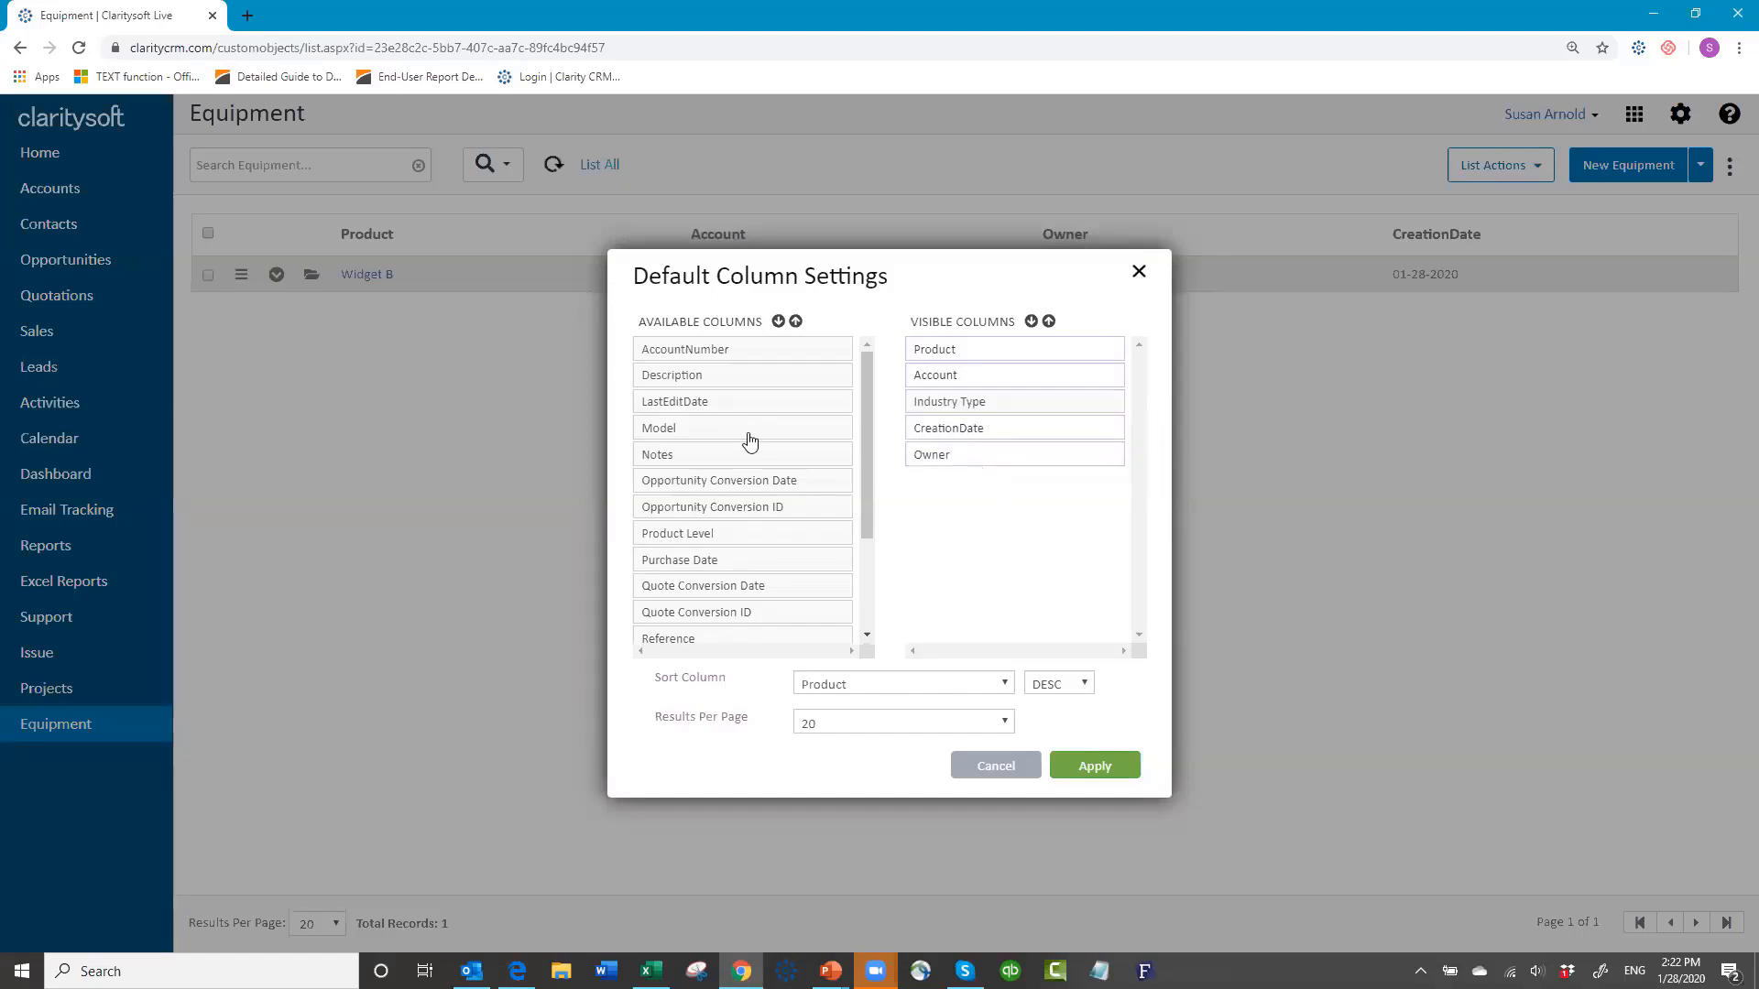
pyautogui.moveTo(731, 439); pyautogui.dragTo(1005, 349)
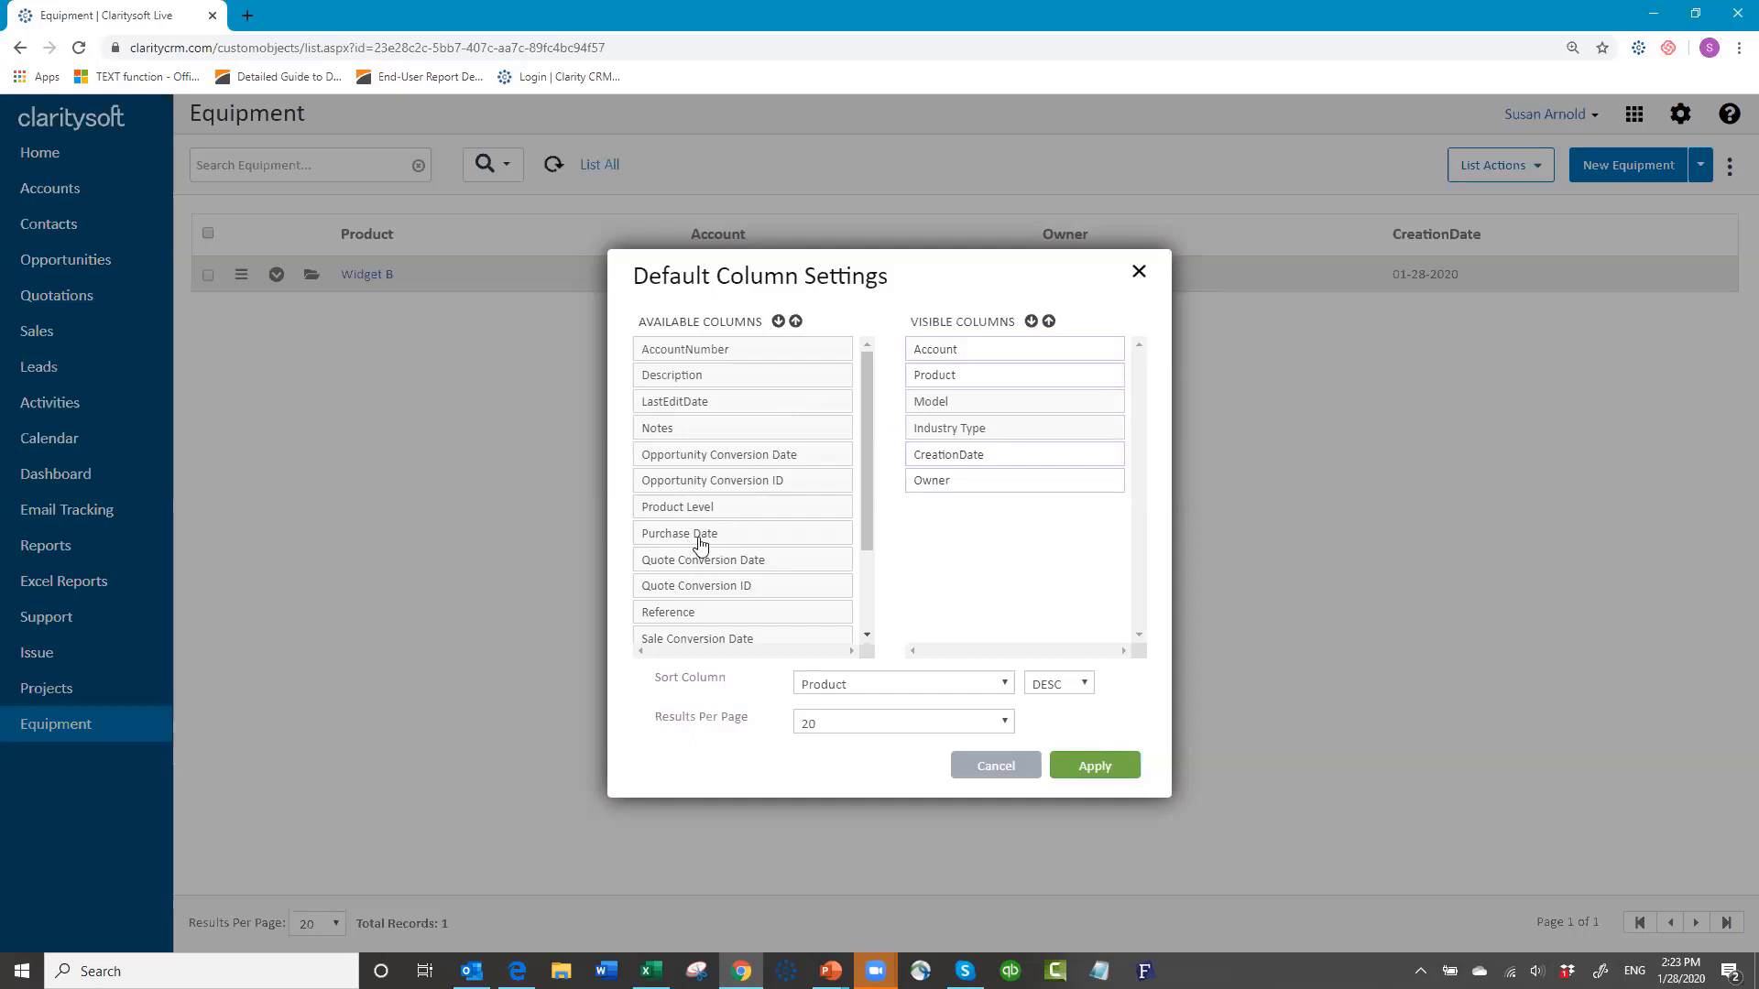
pyautogui.moveTo(707, 540); pyautogui.dragTo(980, 430)
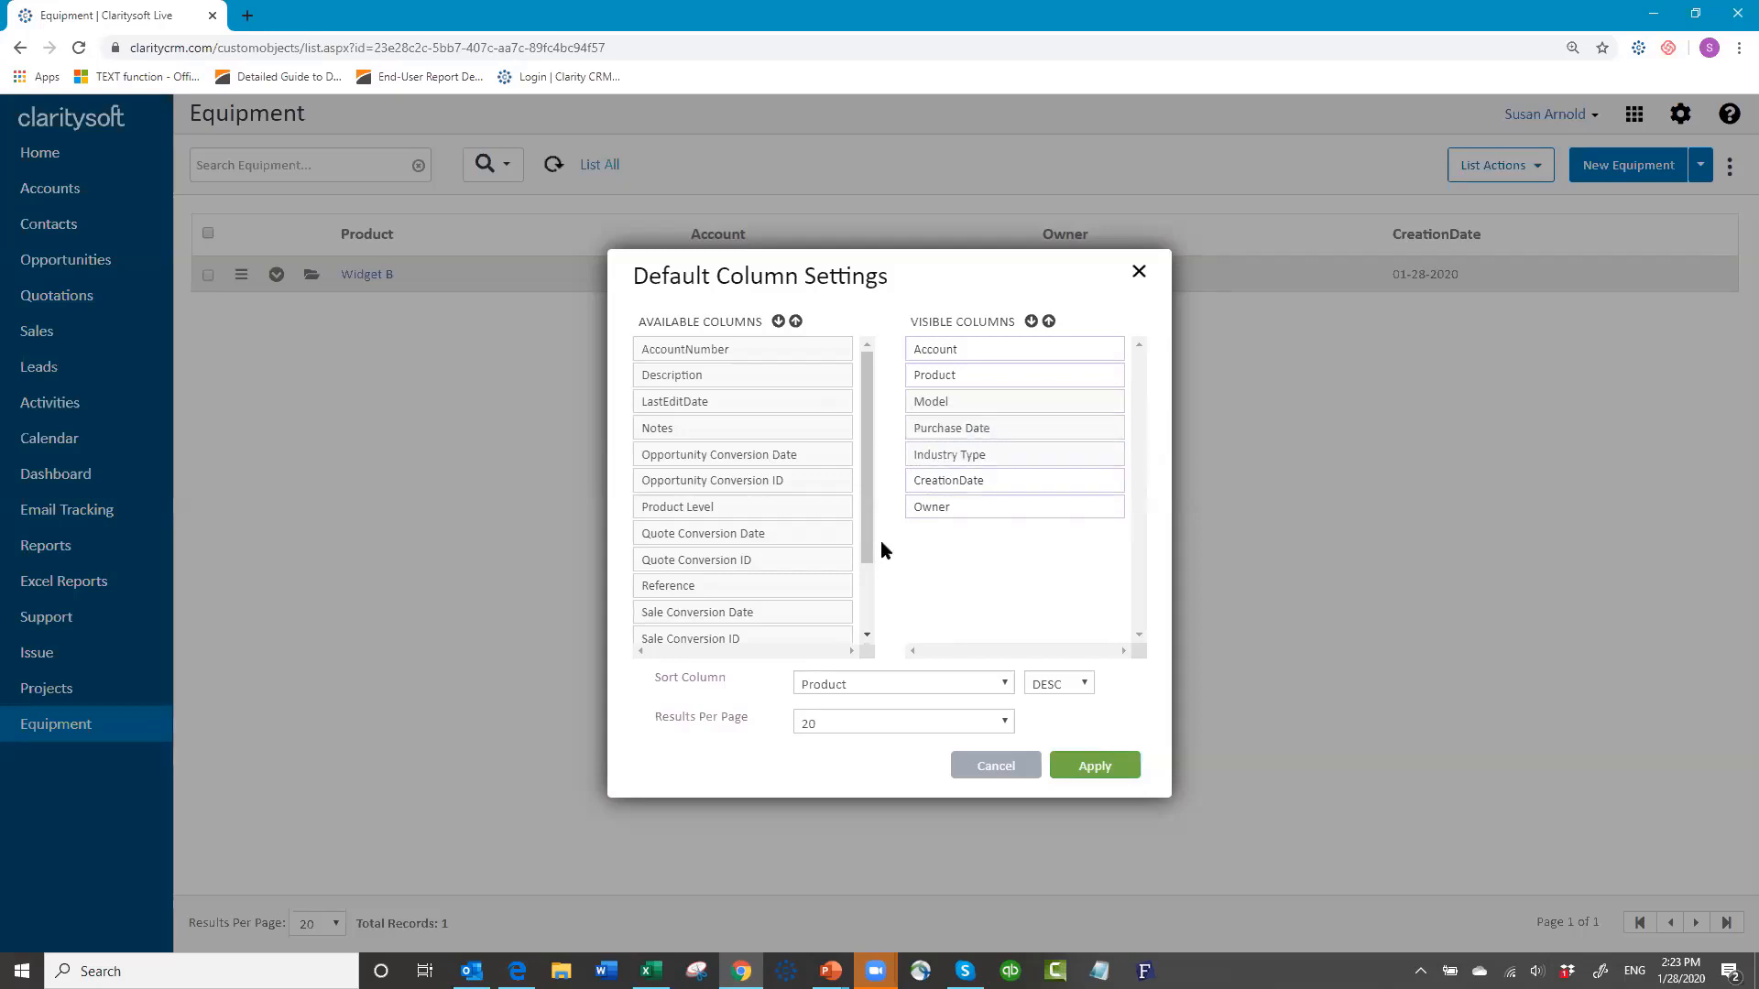
pyautogui.moveTo(870, 561); pyautogui.dragTo(865, 634)
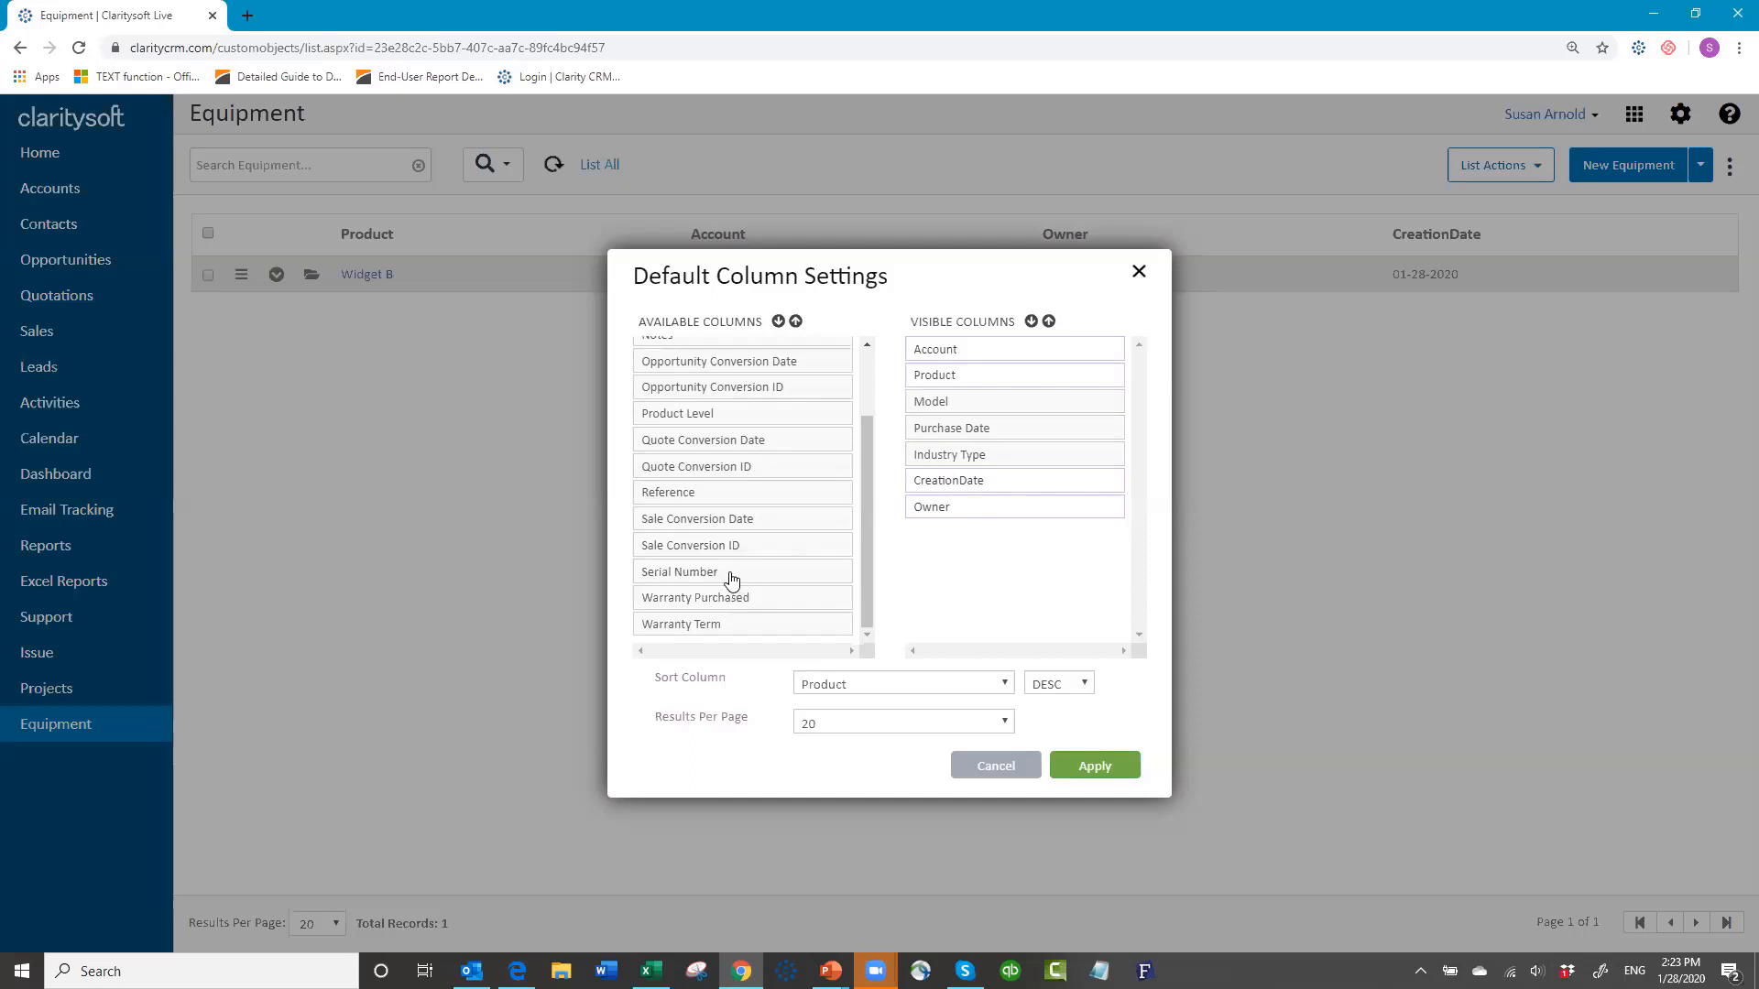
pyautogui.moveTo(730, 579); pyautogui.dragTo(1005, 461)
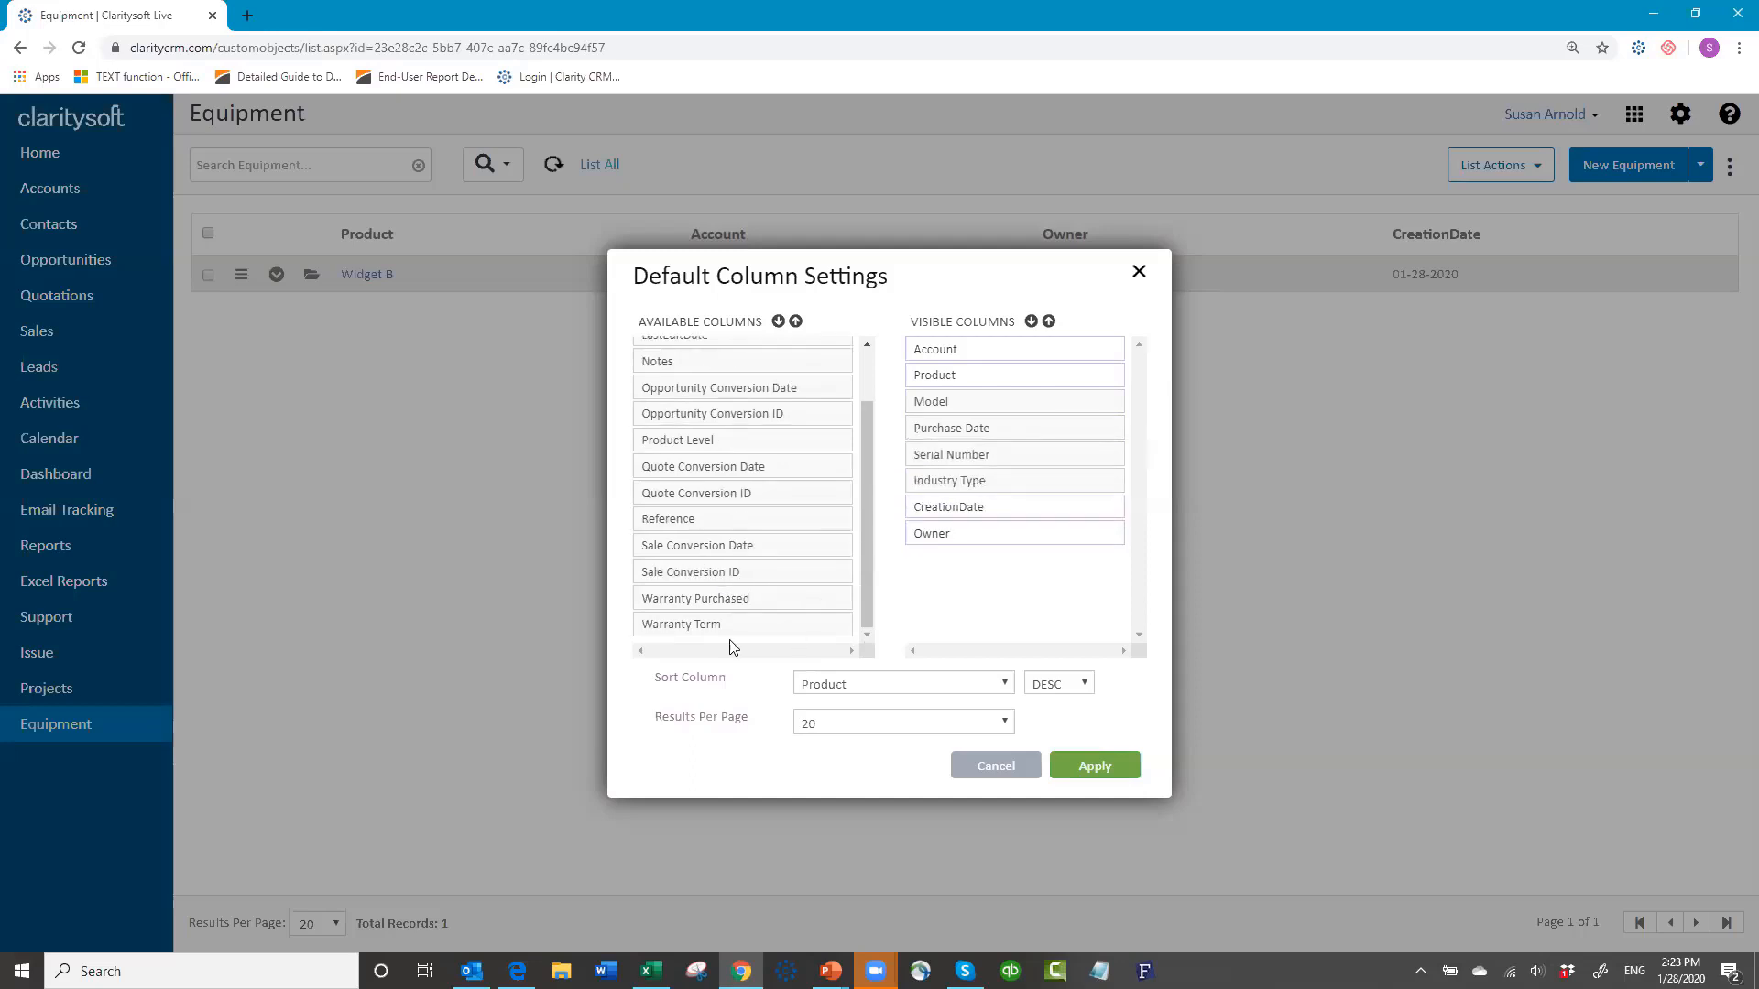
pyautogui.moveTo(782, 601); pyautogui.dragTo(999, 507)
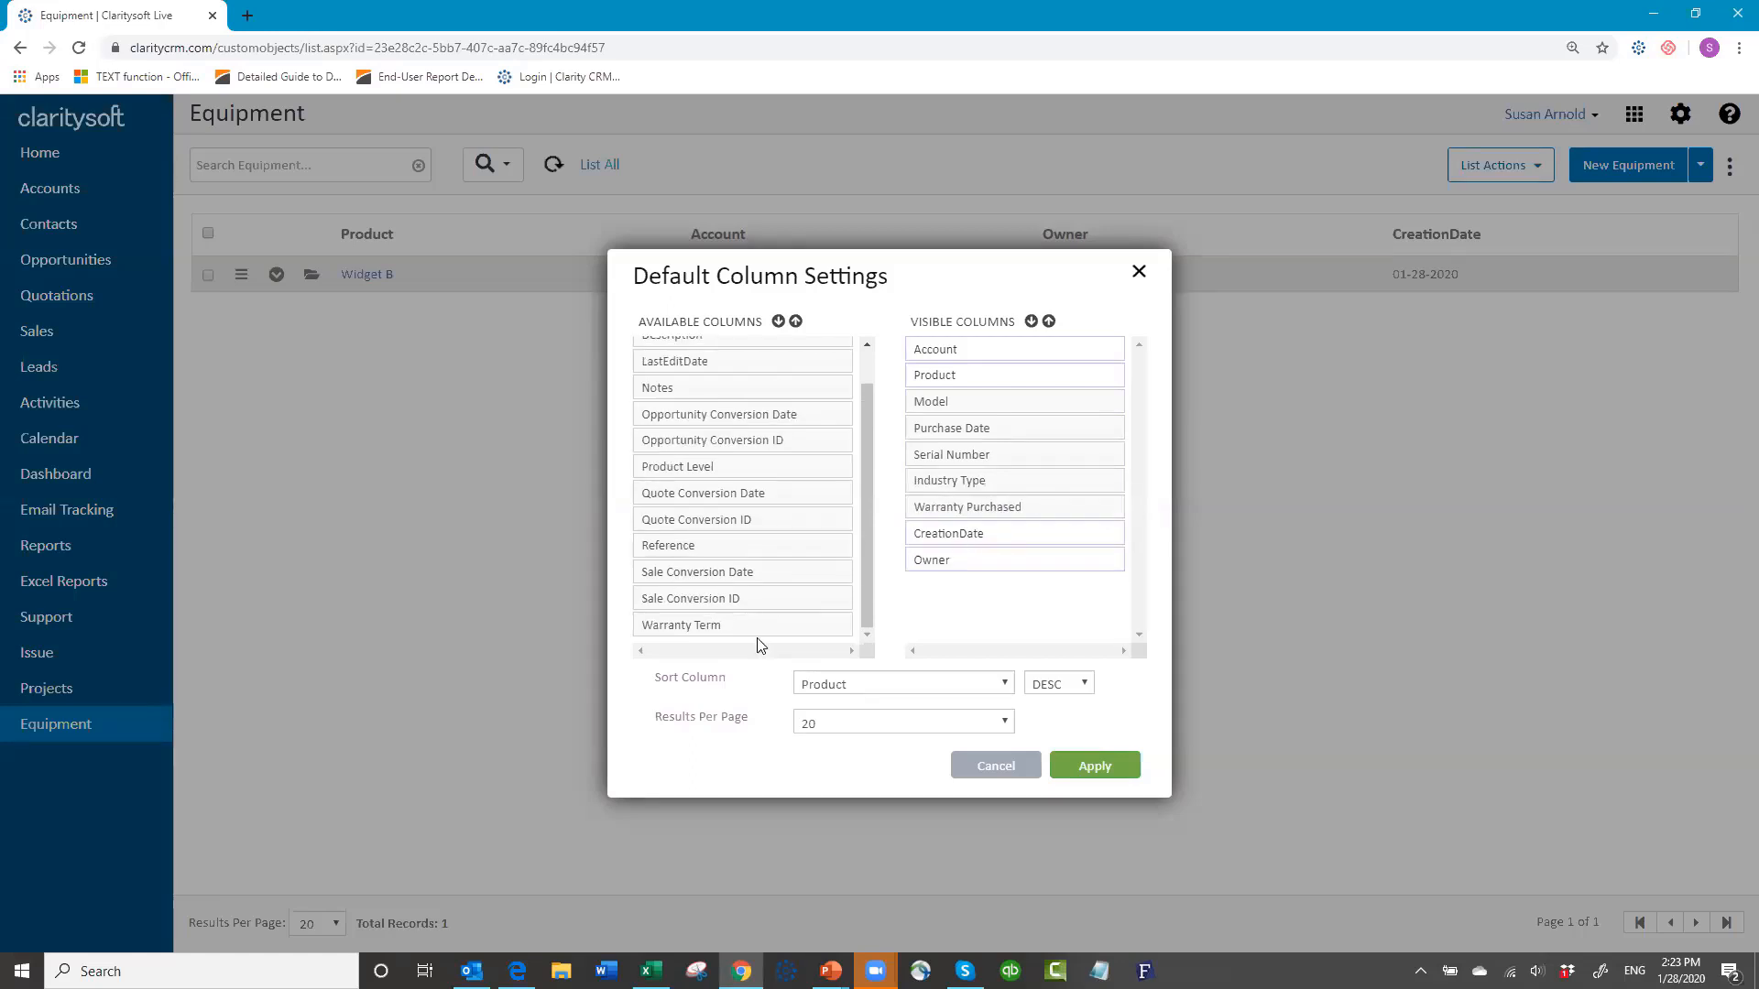
pyautogui.moveTo(777, 634); pyautogui.dragTo(1047, 545)
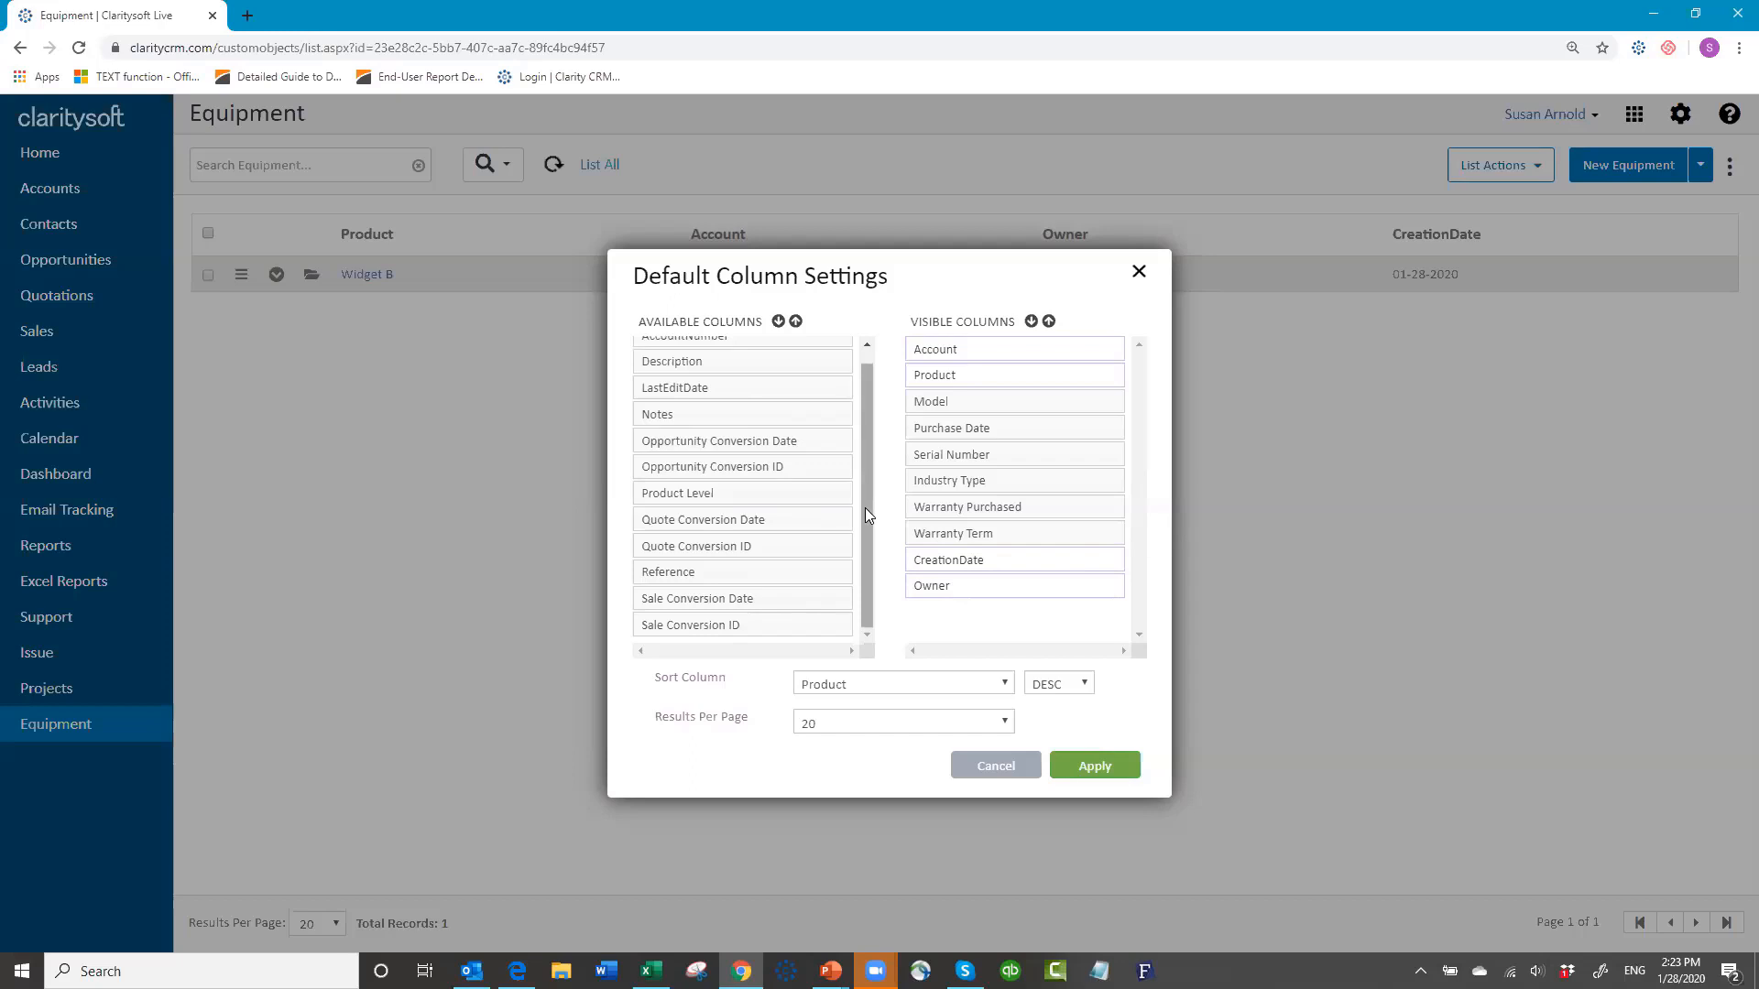
pyautogui.moveTo(865, 503); pyautogui.dragTo(868, 484)
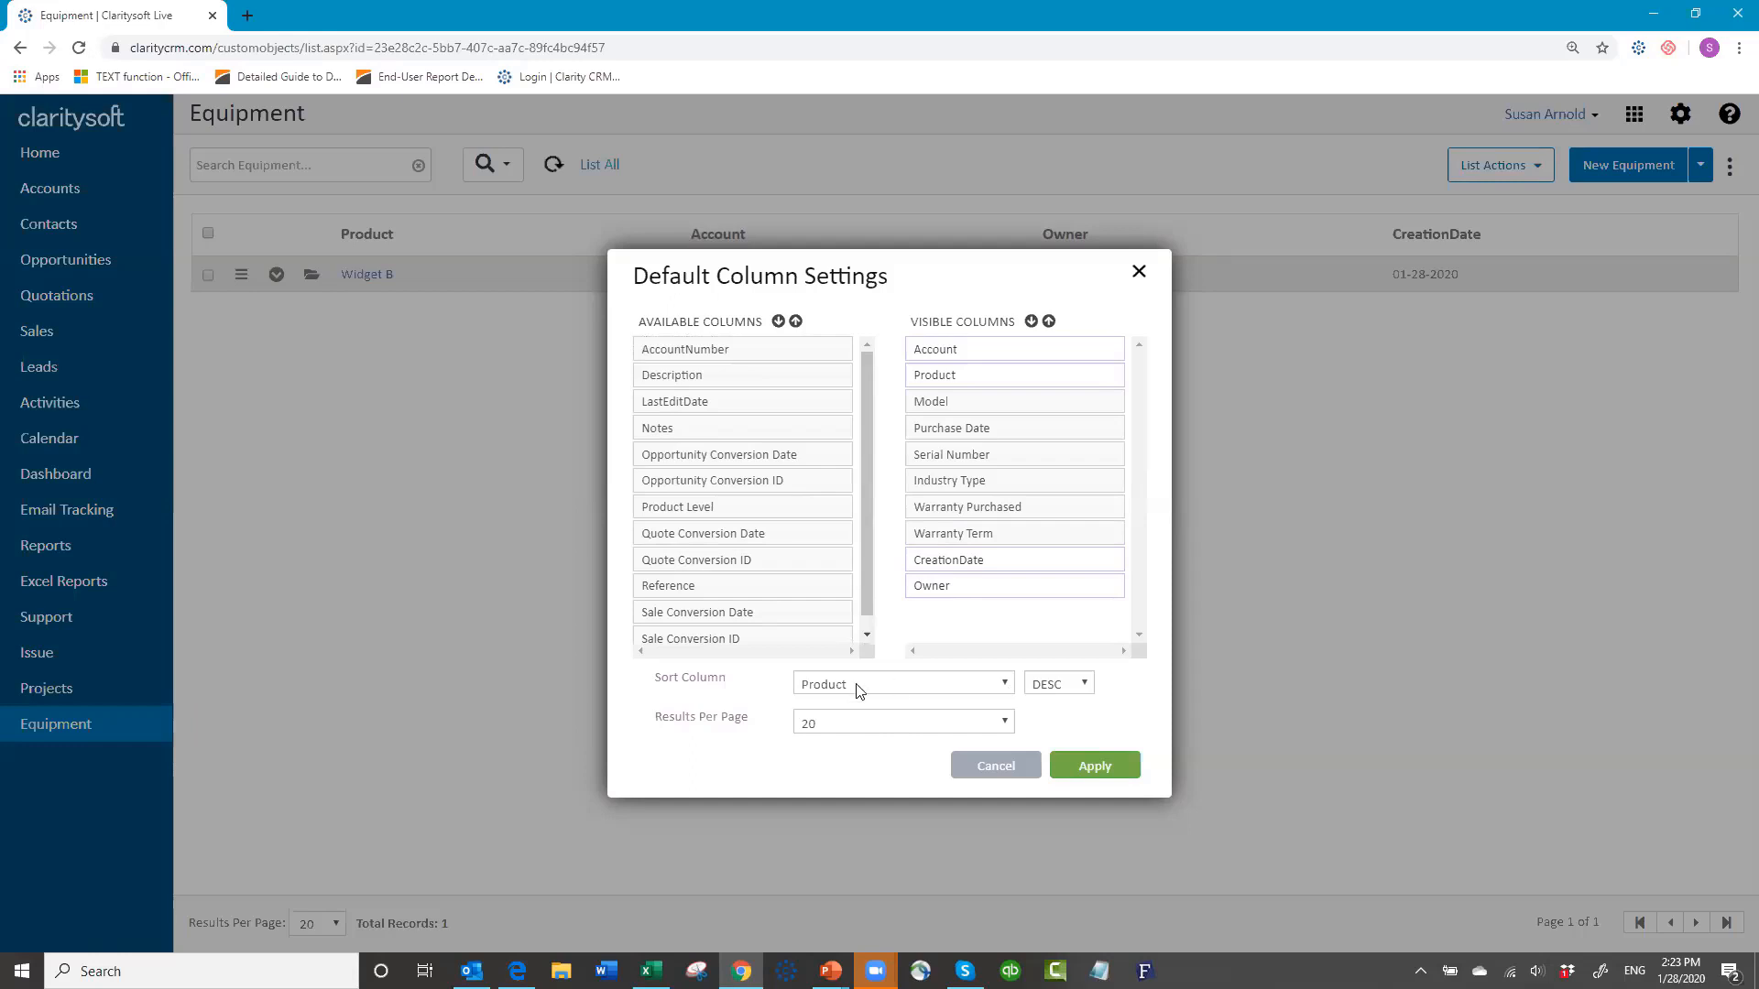
# Step: Keep sorting by Product, show 100 results per page, drop CreationDate, and apply the column settings
pyautogui.click(1006, 686)
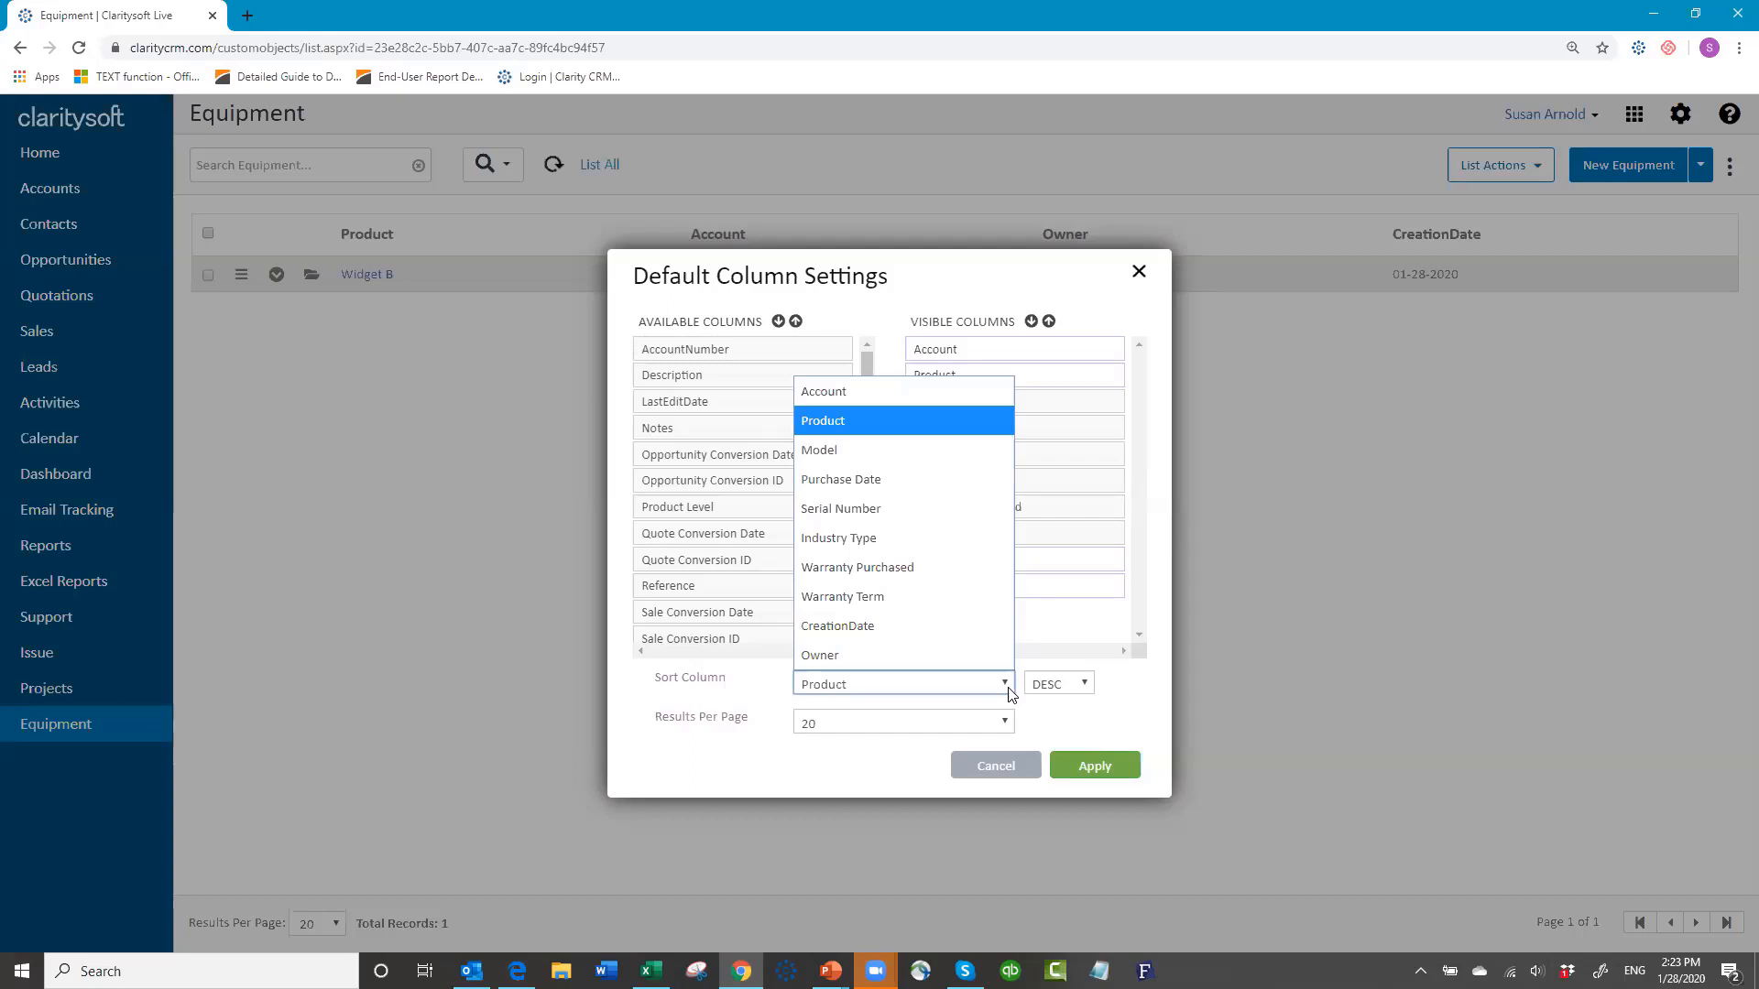
pyautogui.click(875, 419)
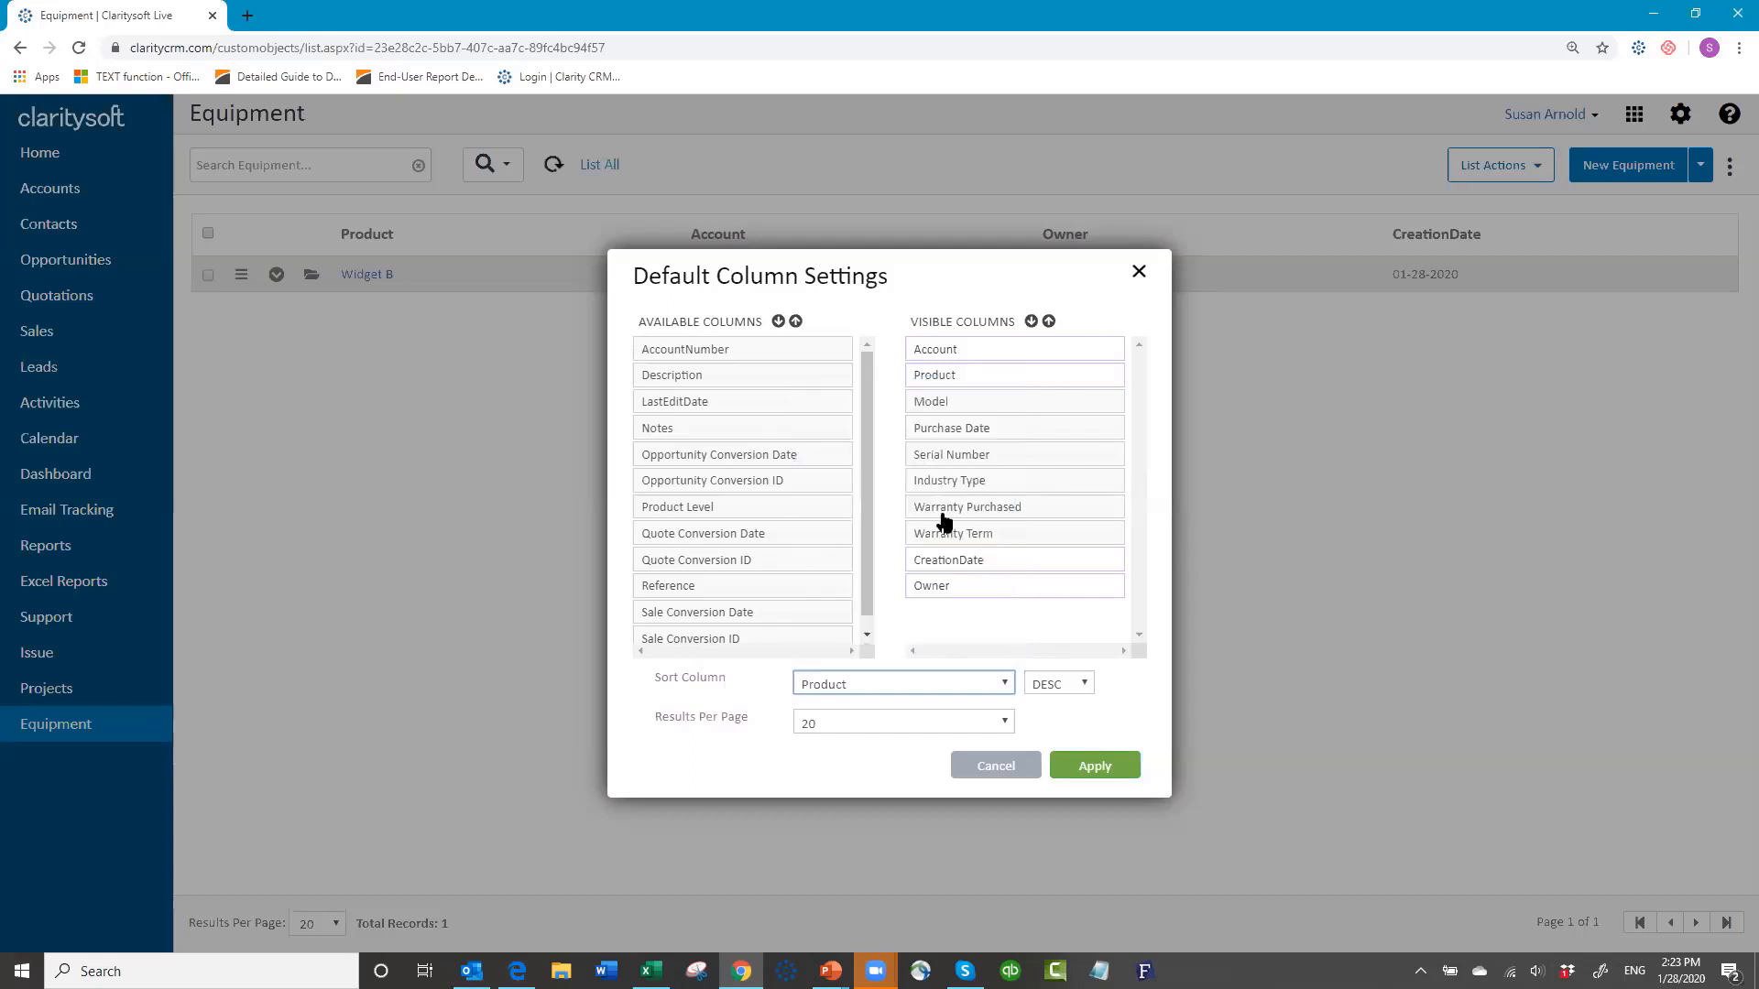
pyautogui.click(1008, 724)
pyautogui.click(865, 779)
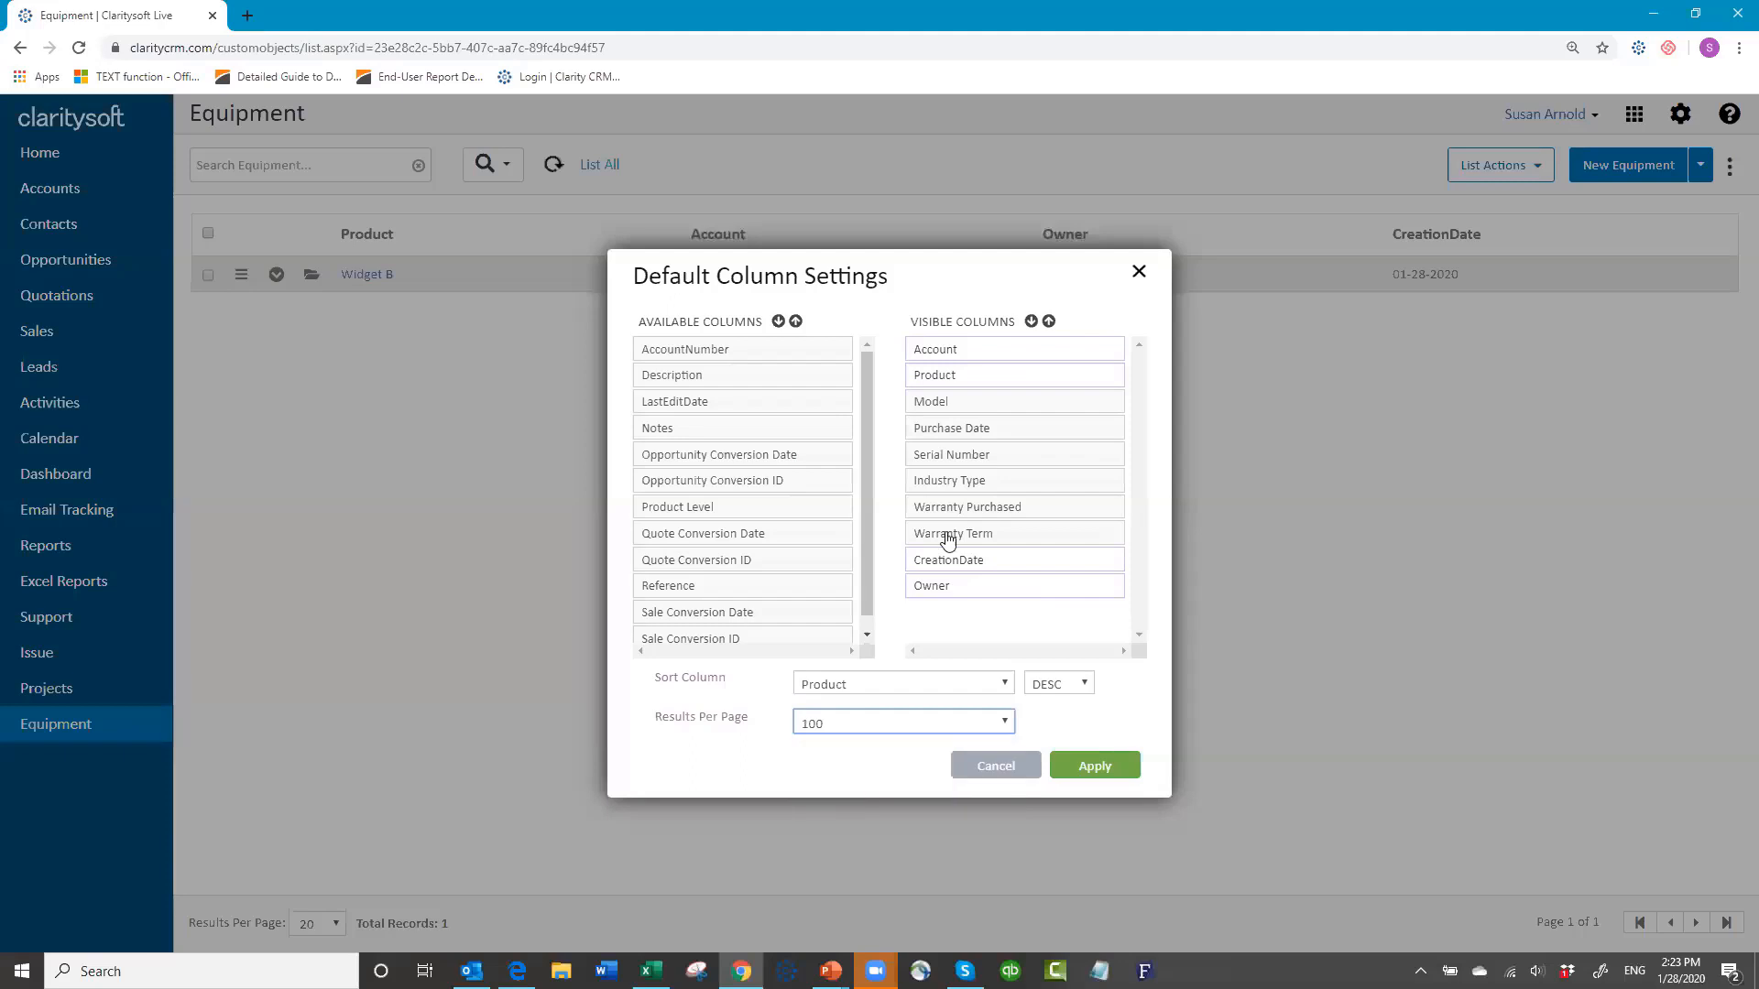
pyautogui.moveTo(948, 568); pyautogui.dragTo(692, 609)
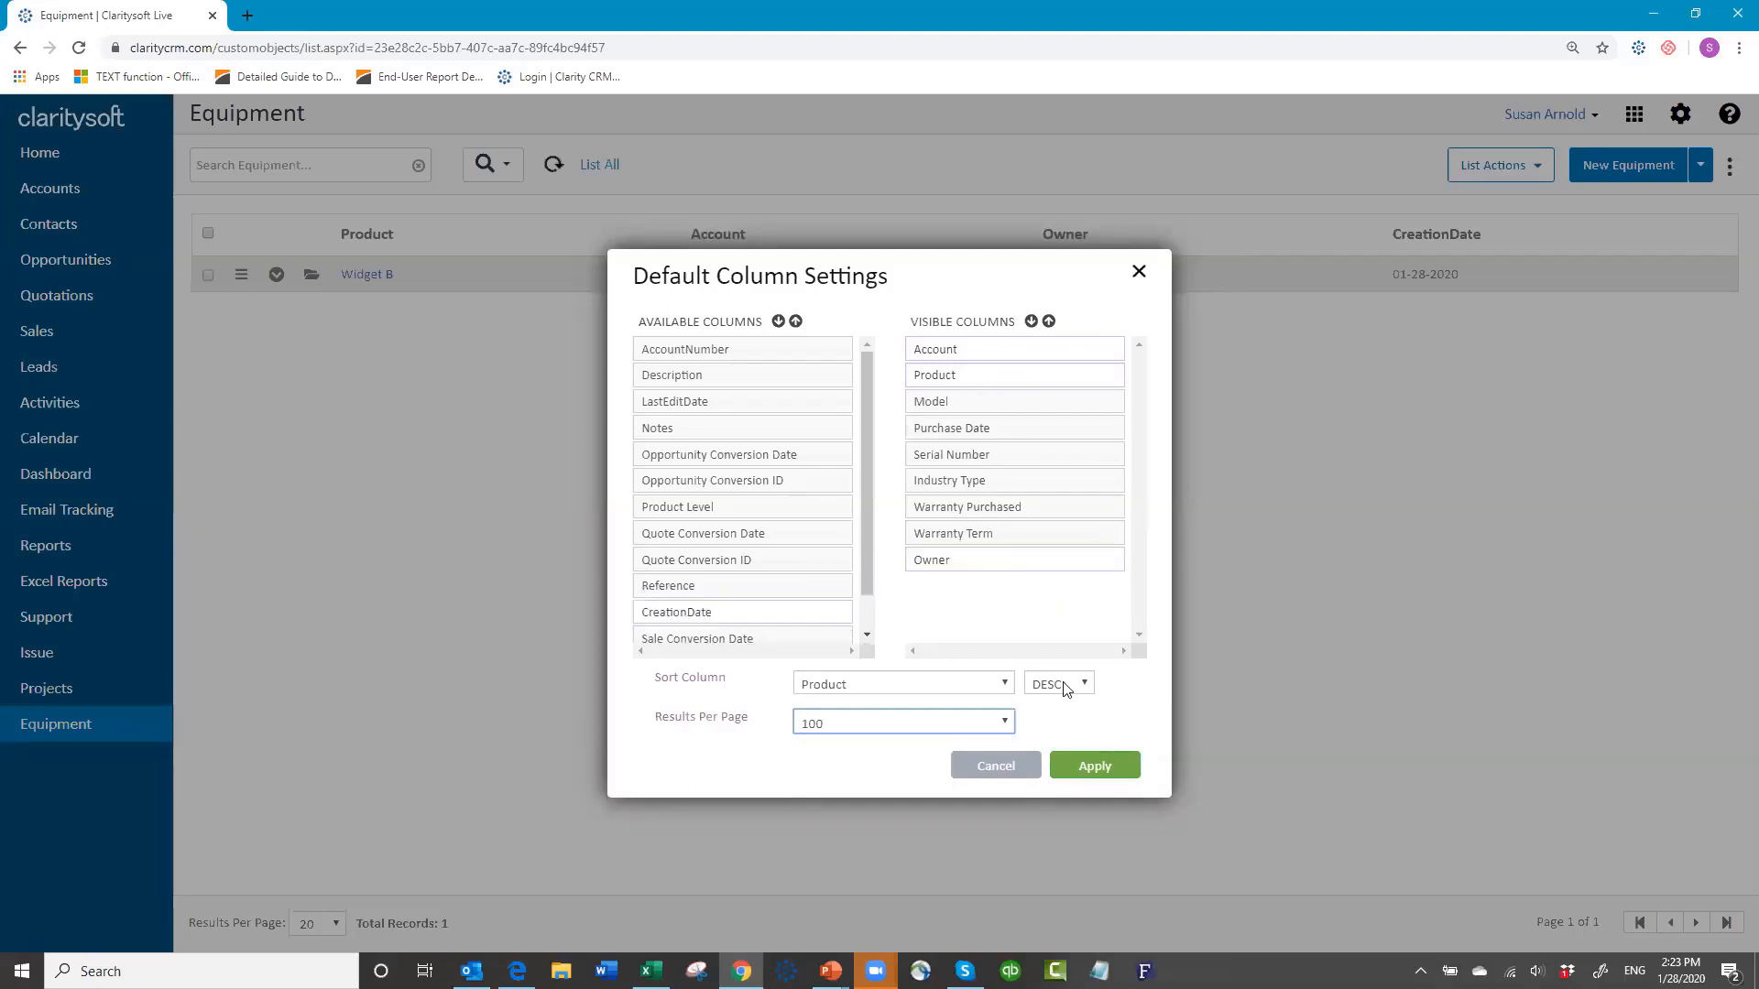
pyautogui.click(1087, 782)
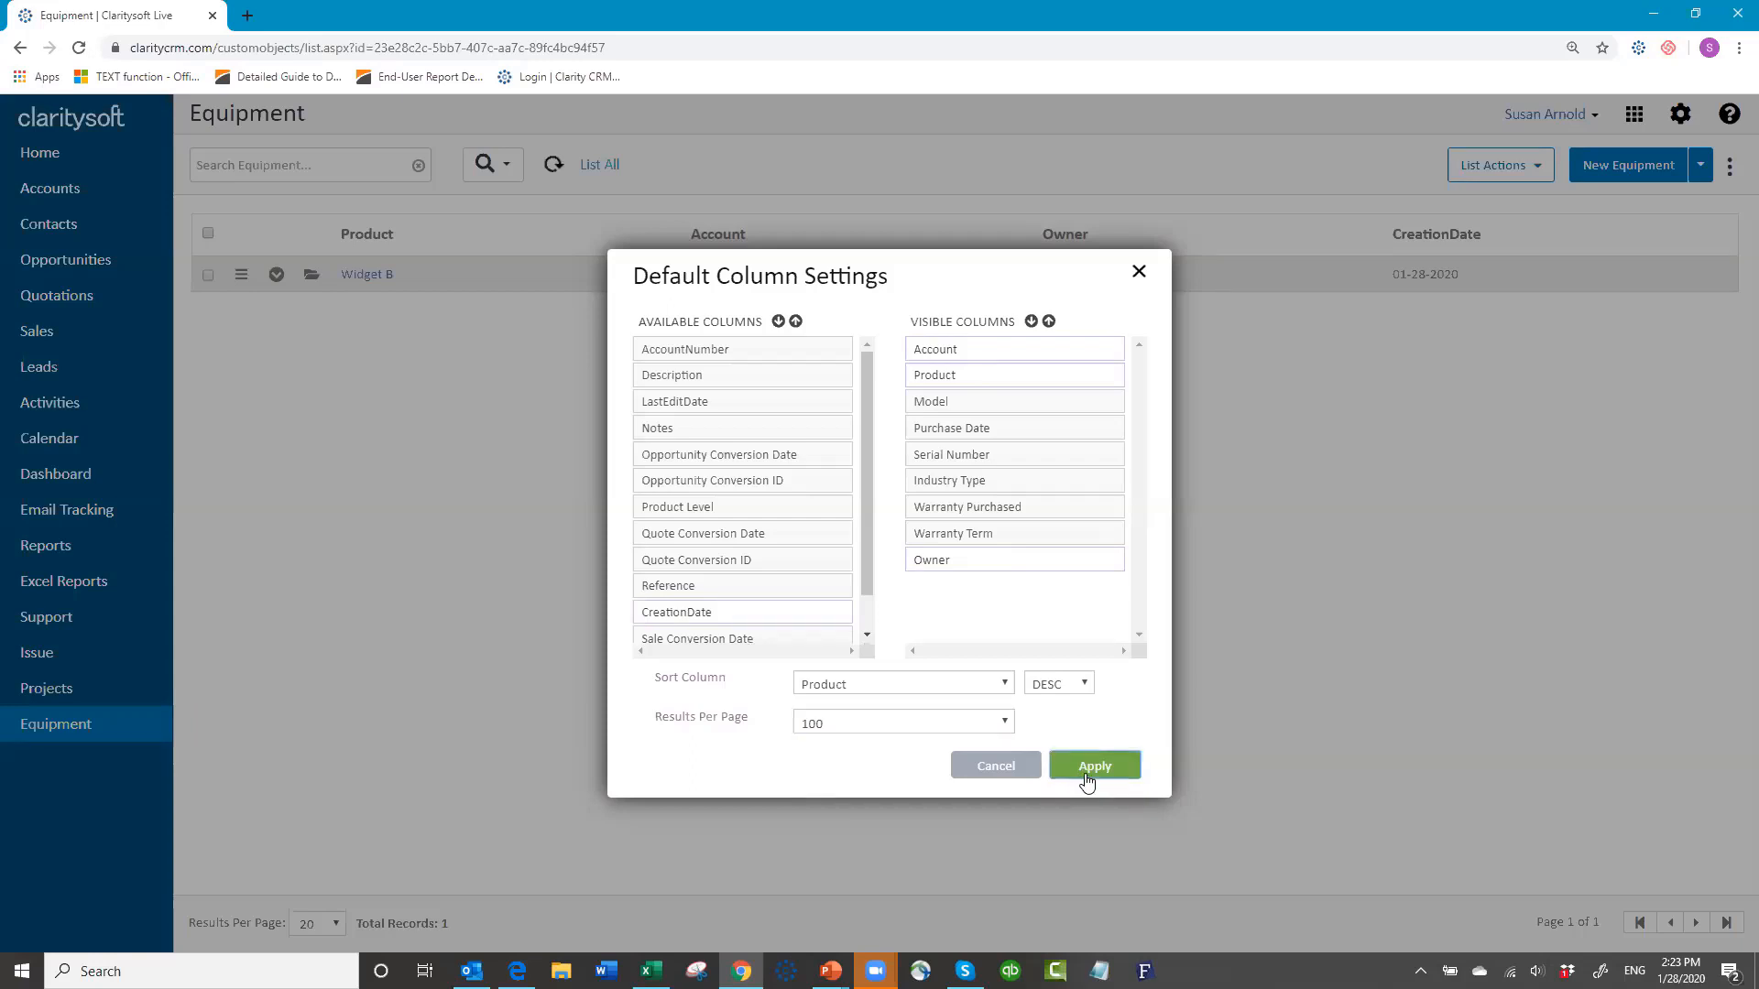
pyautogui.click(1083, 766)
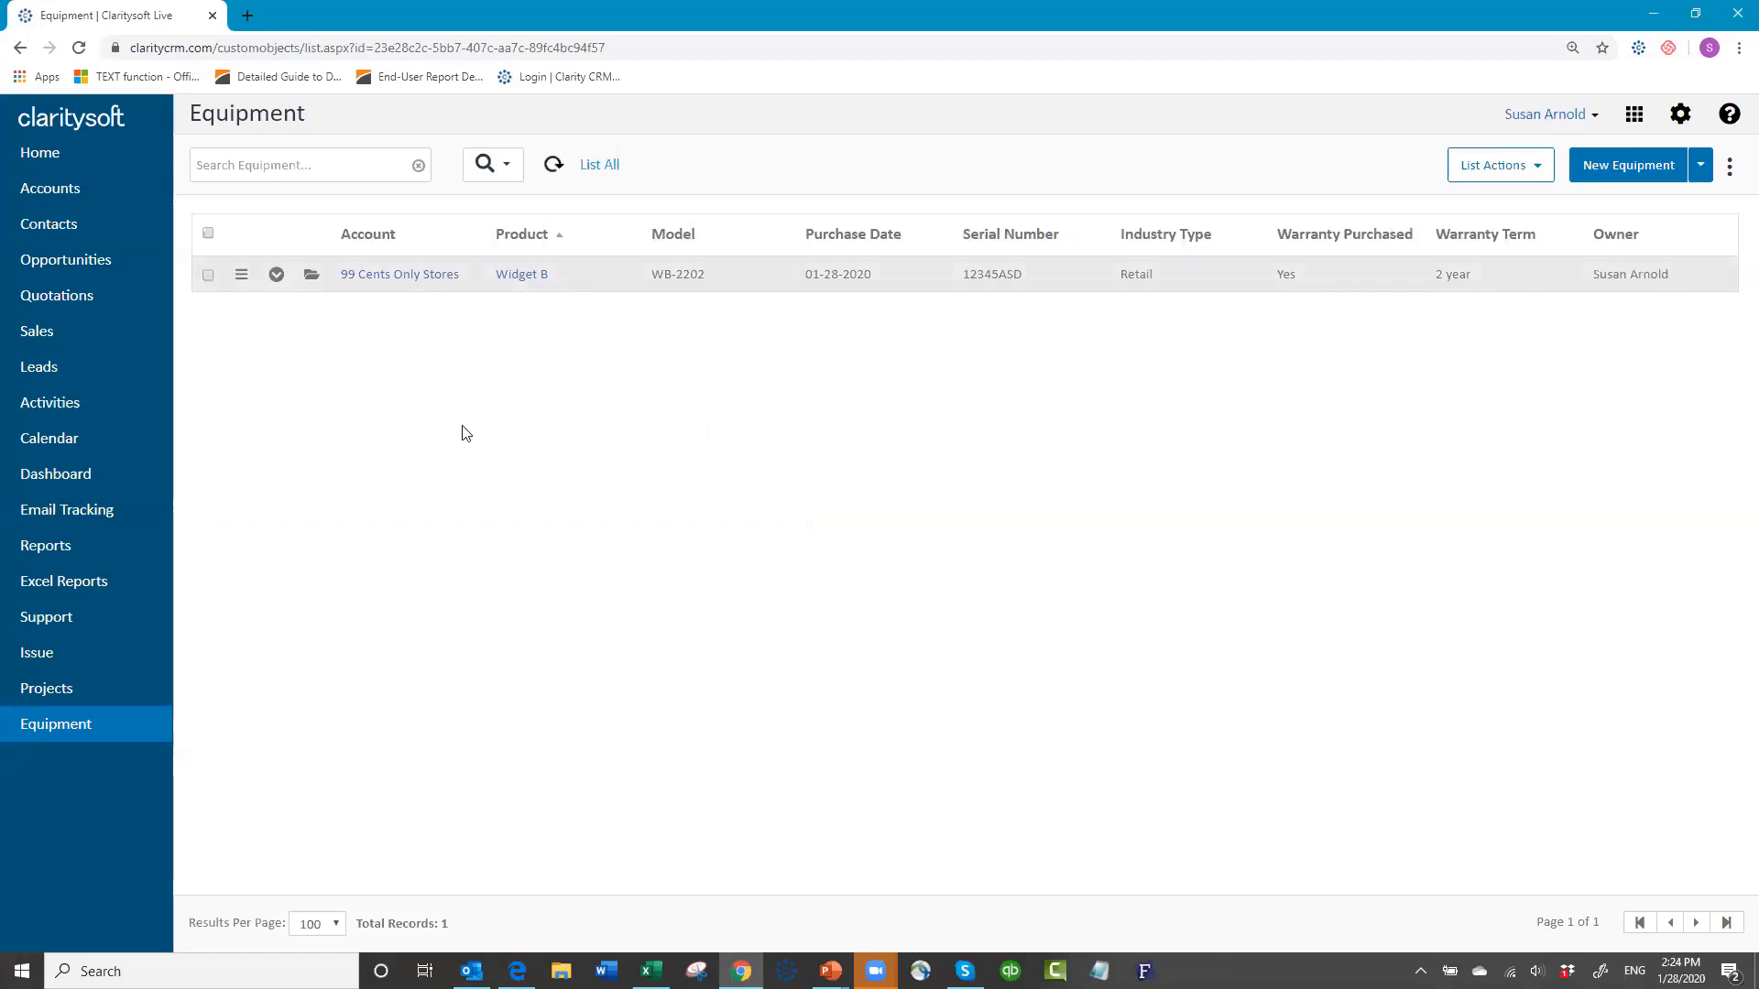
pyautogui.click(69, 199)
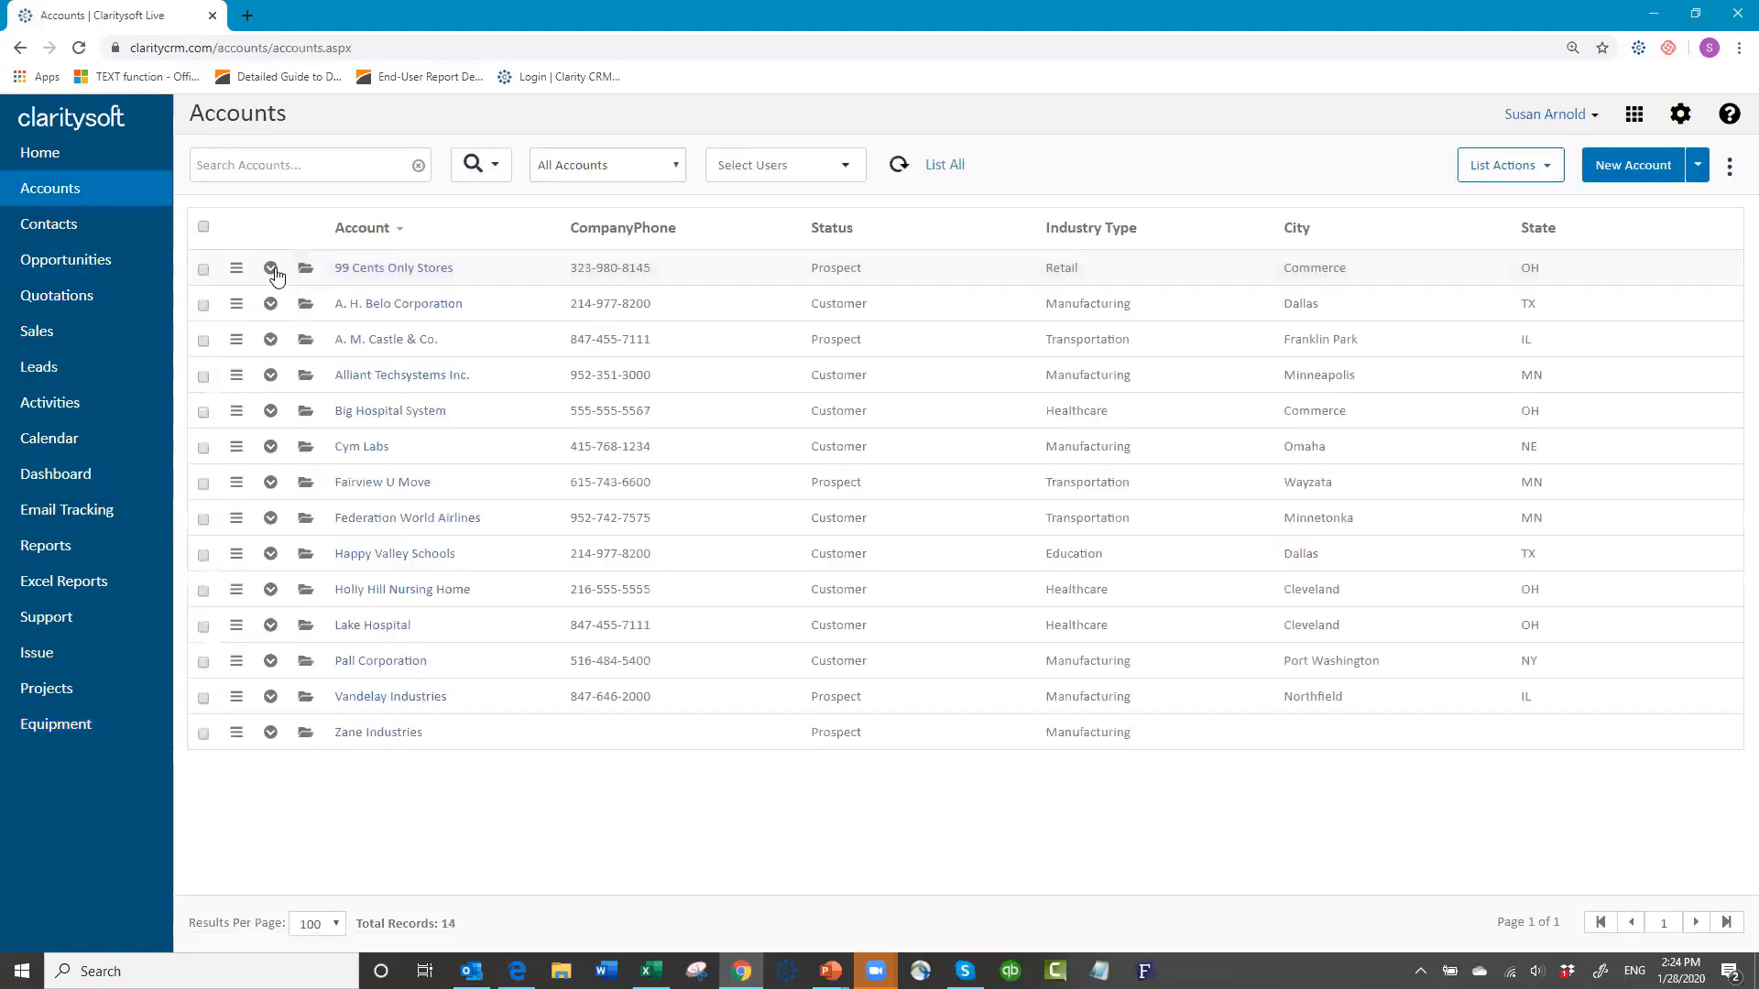
pyautogui.click(271, 269)
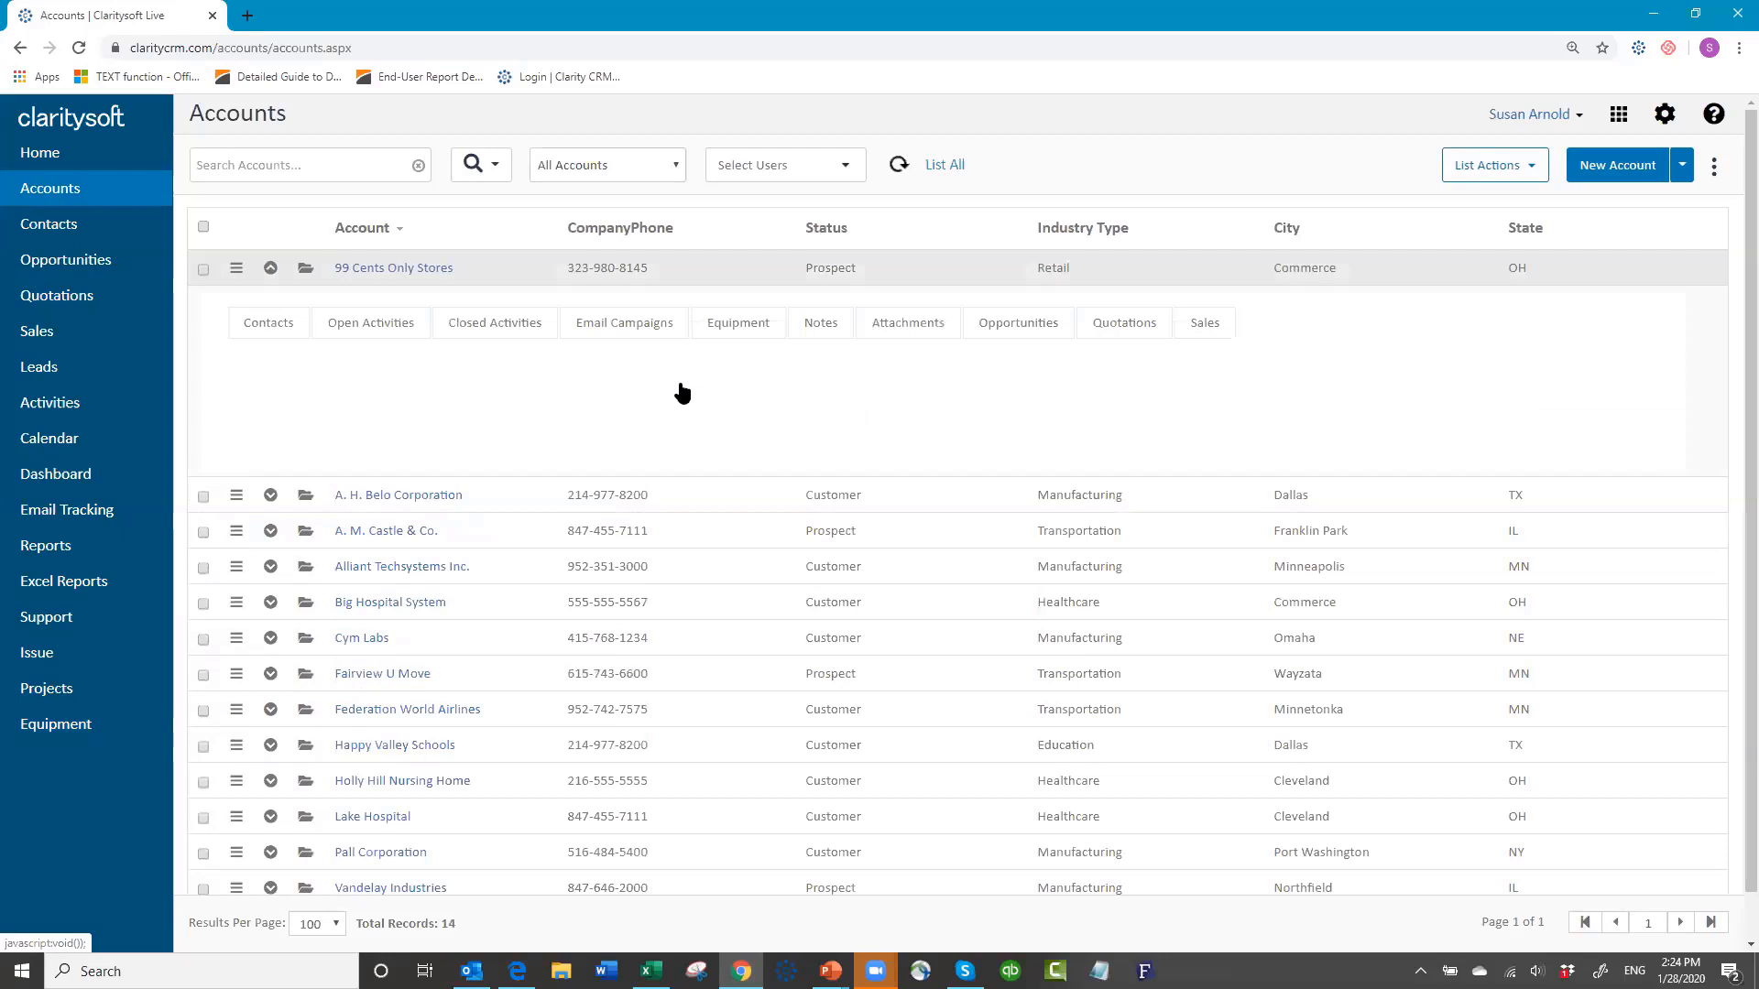
pyautogui.click(742, 328)
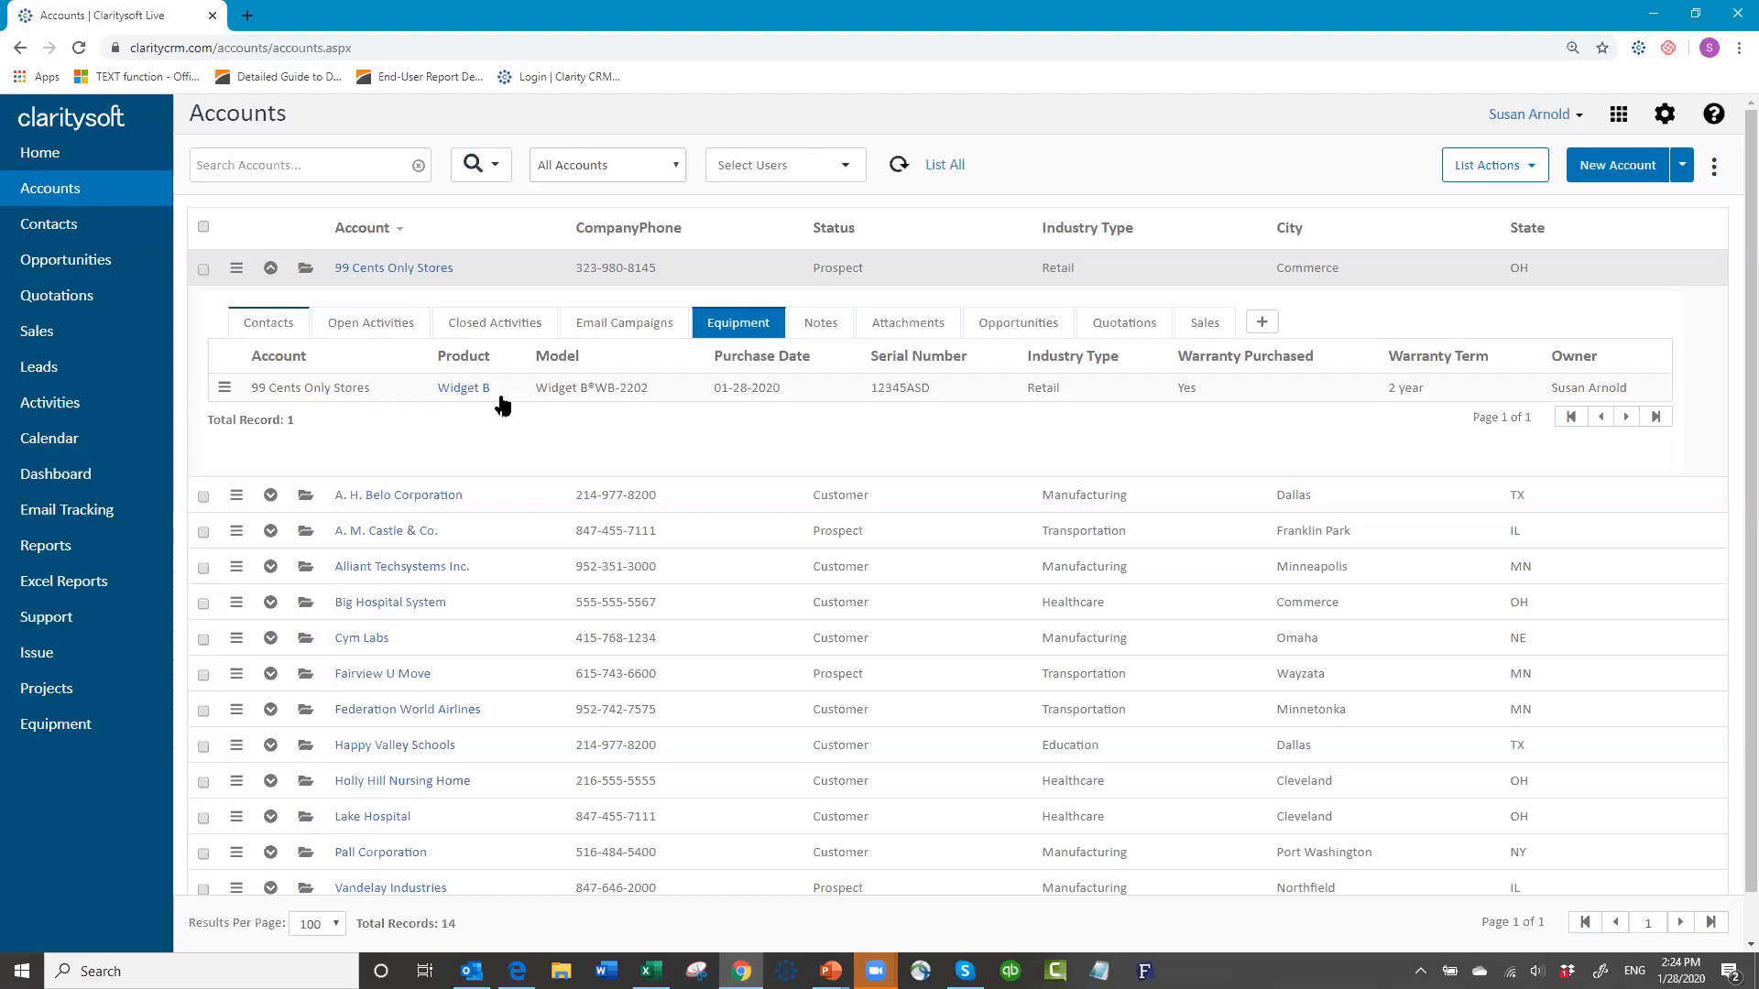
pyautogui.click(269, 269)
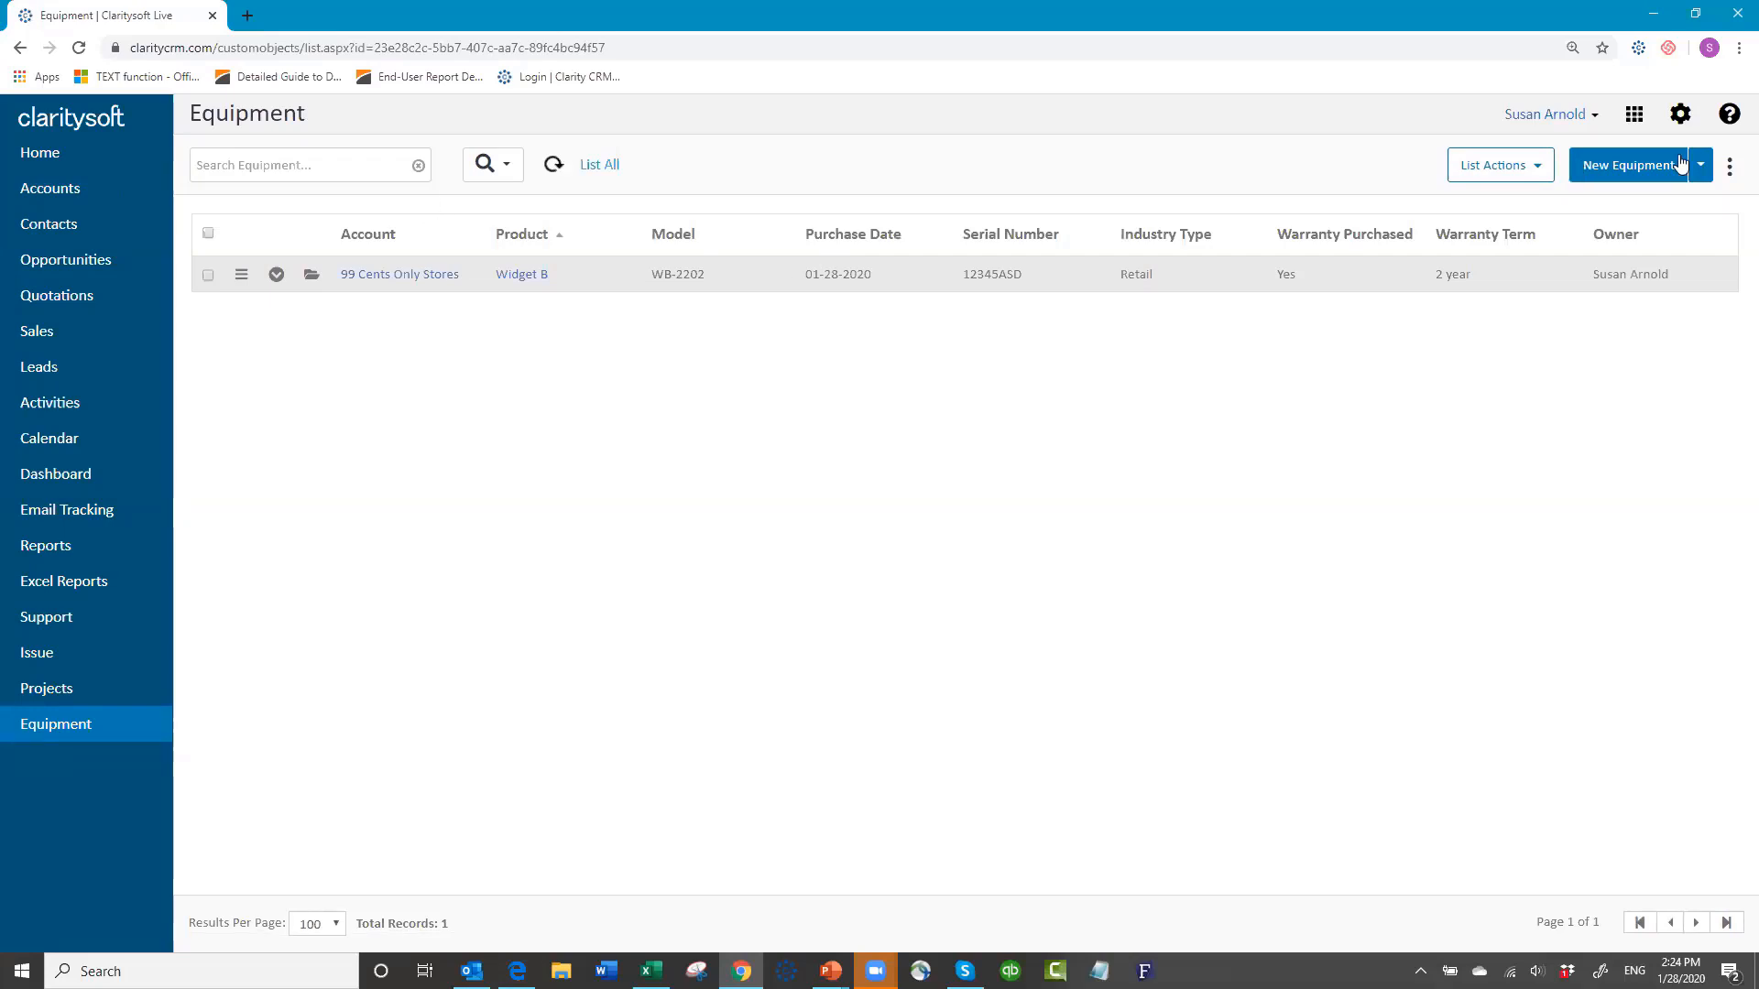
# Step: Start a new equipment record for Alliant Techsystems Inc.: Widget C, model WC-3303, serial 2346tyu
pyautogui.click(1610, 170)
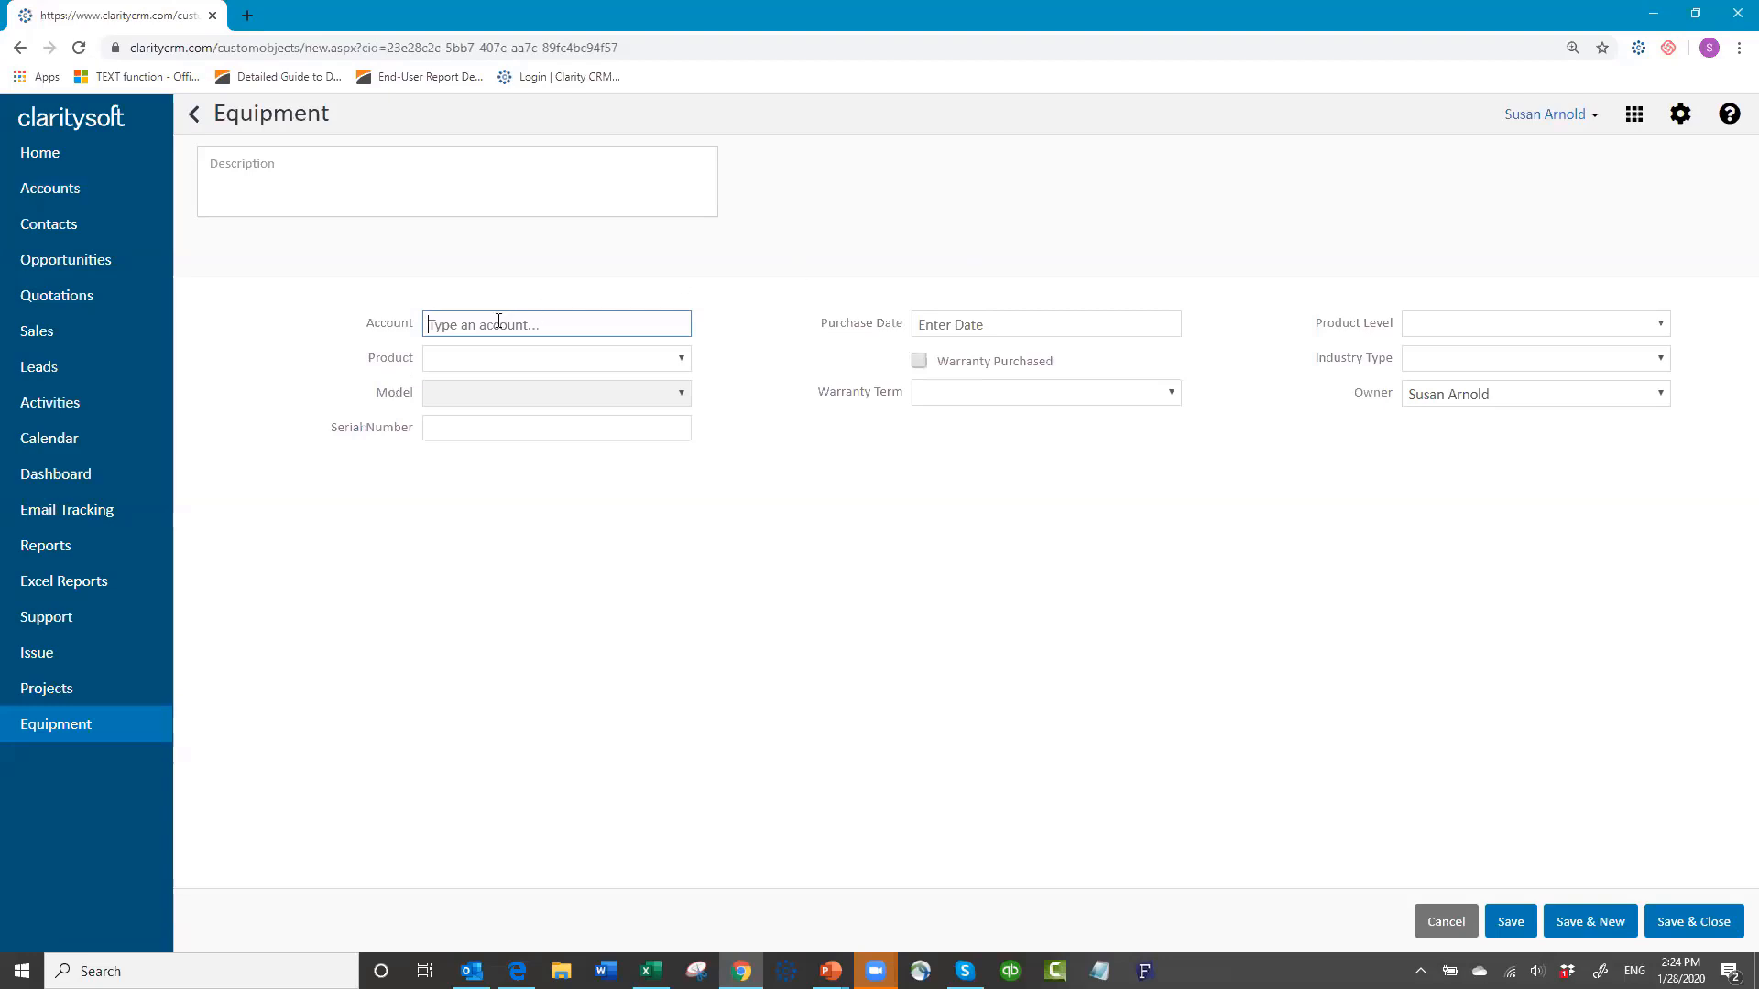
pyautogui.write('a')
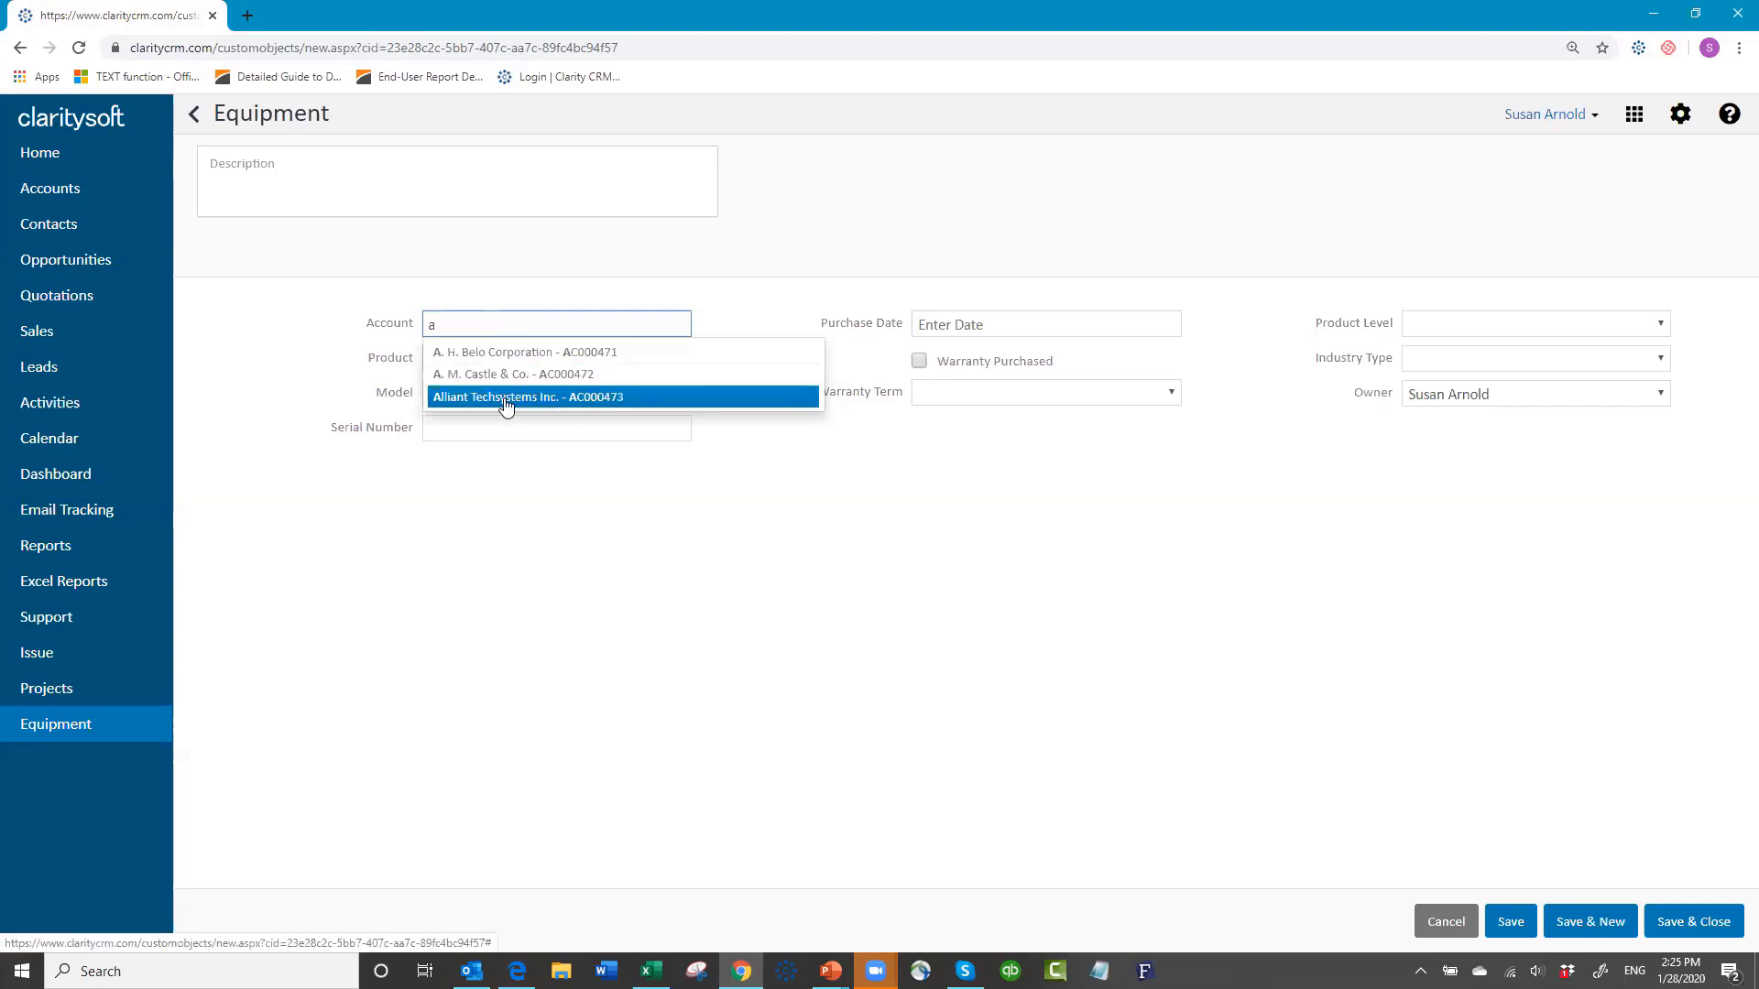
pyautogui.click(504, 398)
pyautogui.click(488, 359)
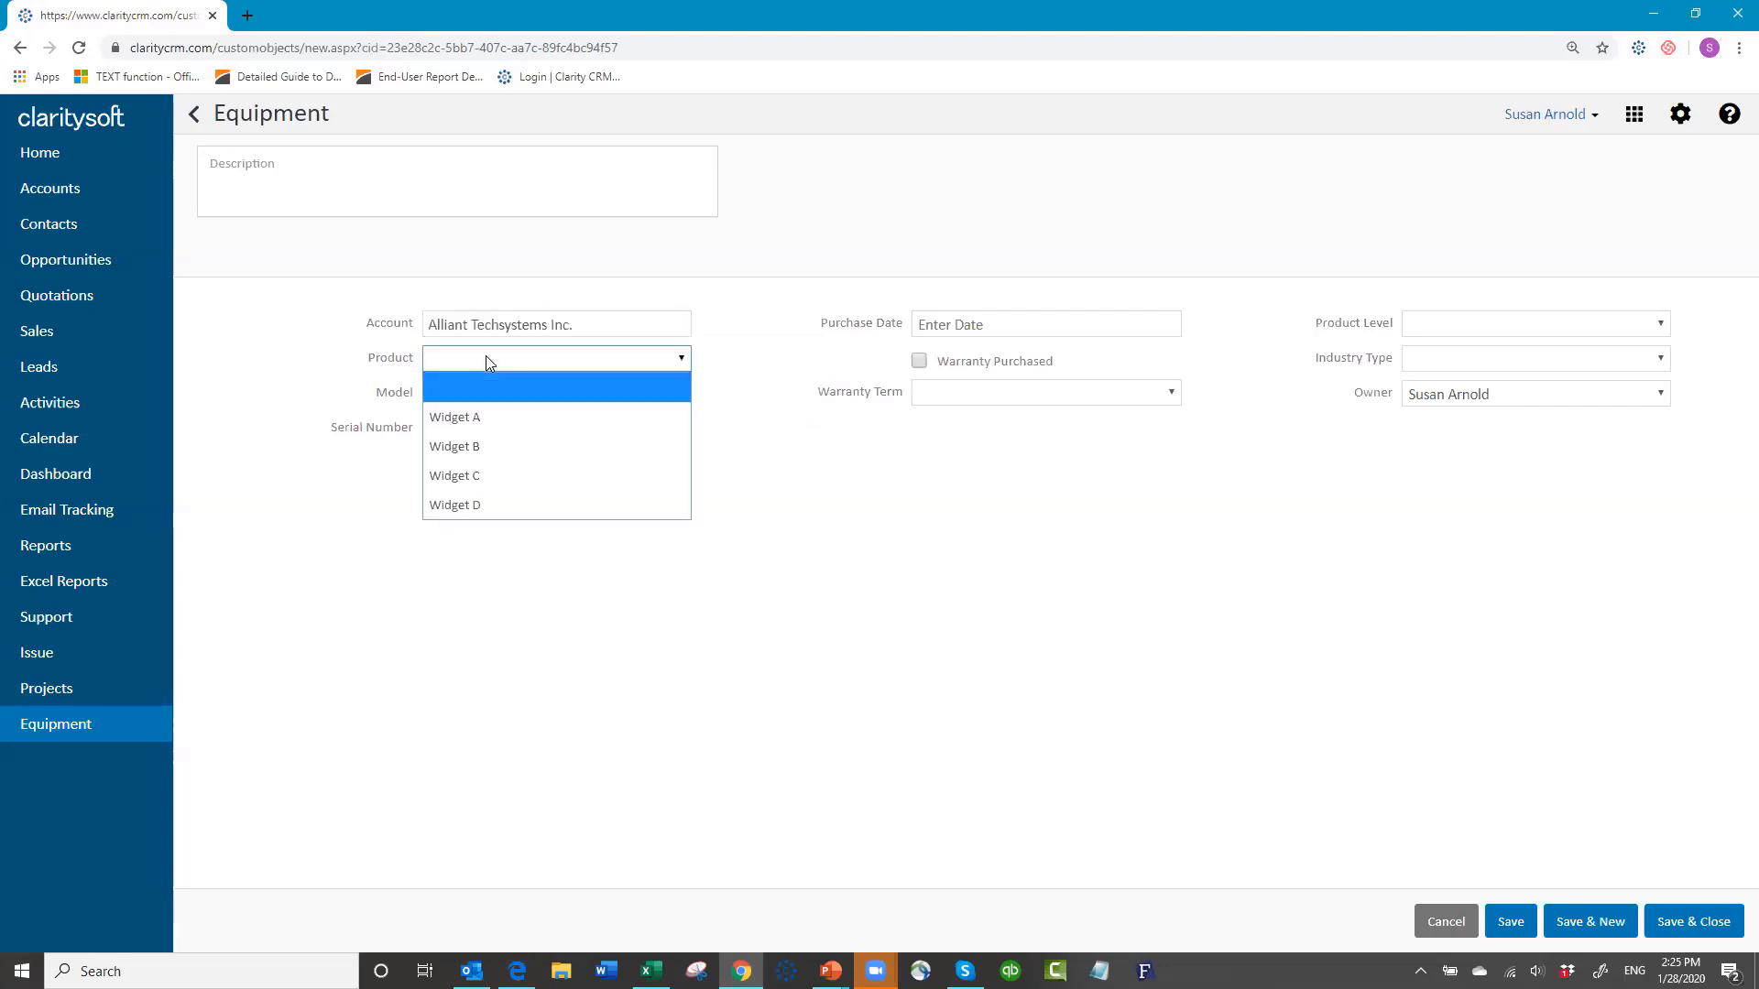
pyautogui.click(480, 475)
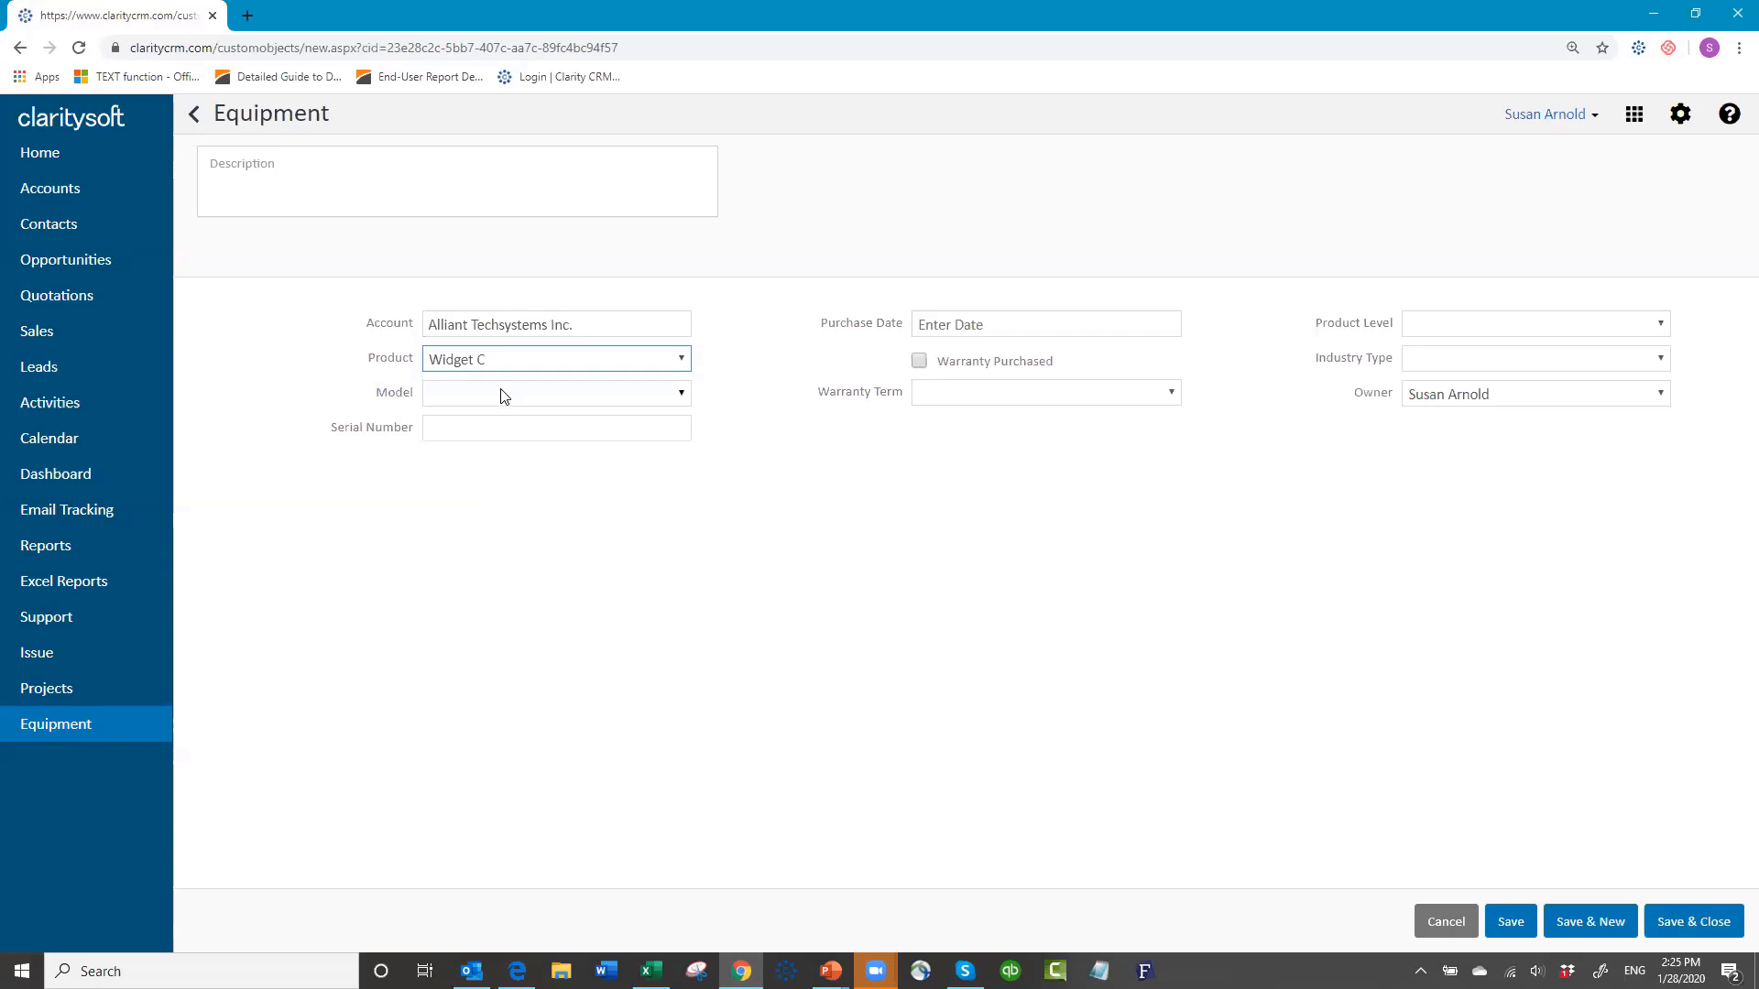
pyautogui.click(683, 394)
pyautogui.click(564, 509)
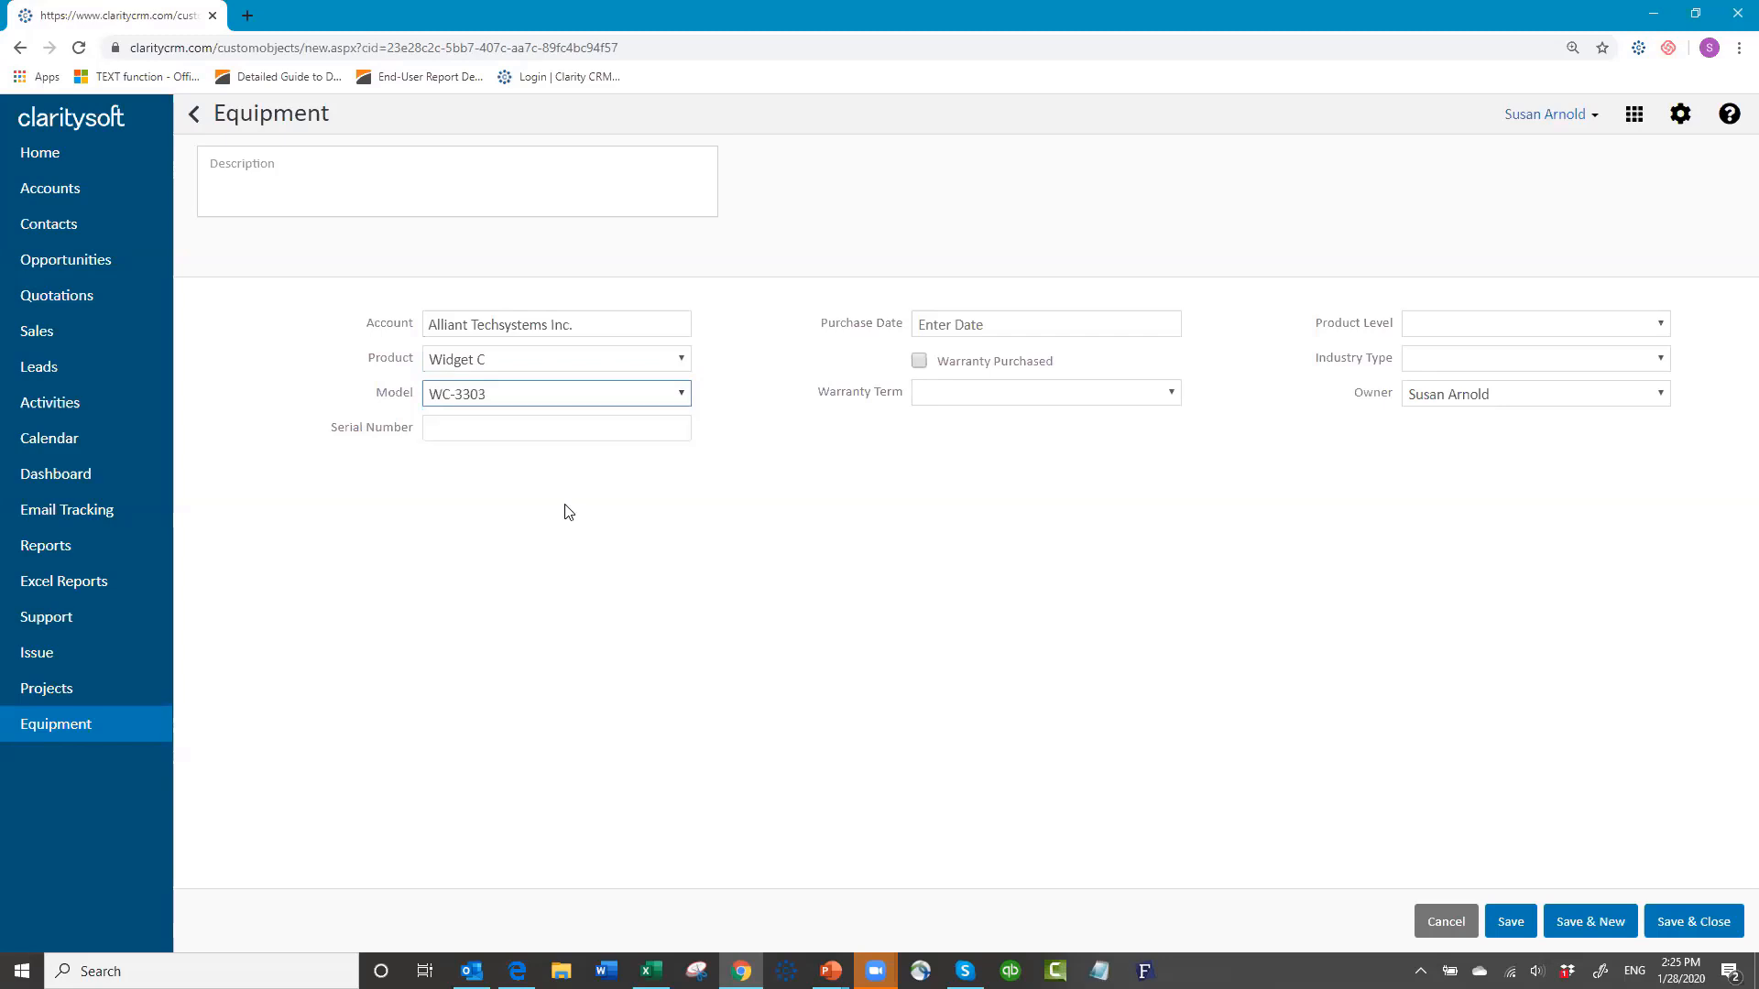
pyautogui.click(429, 431)
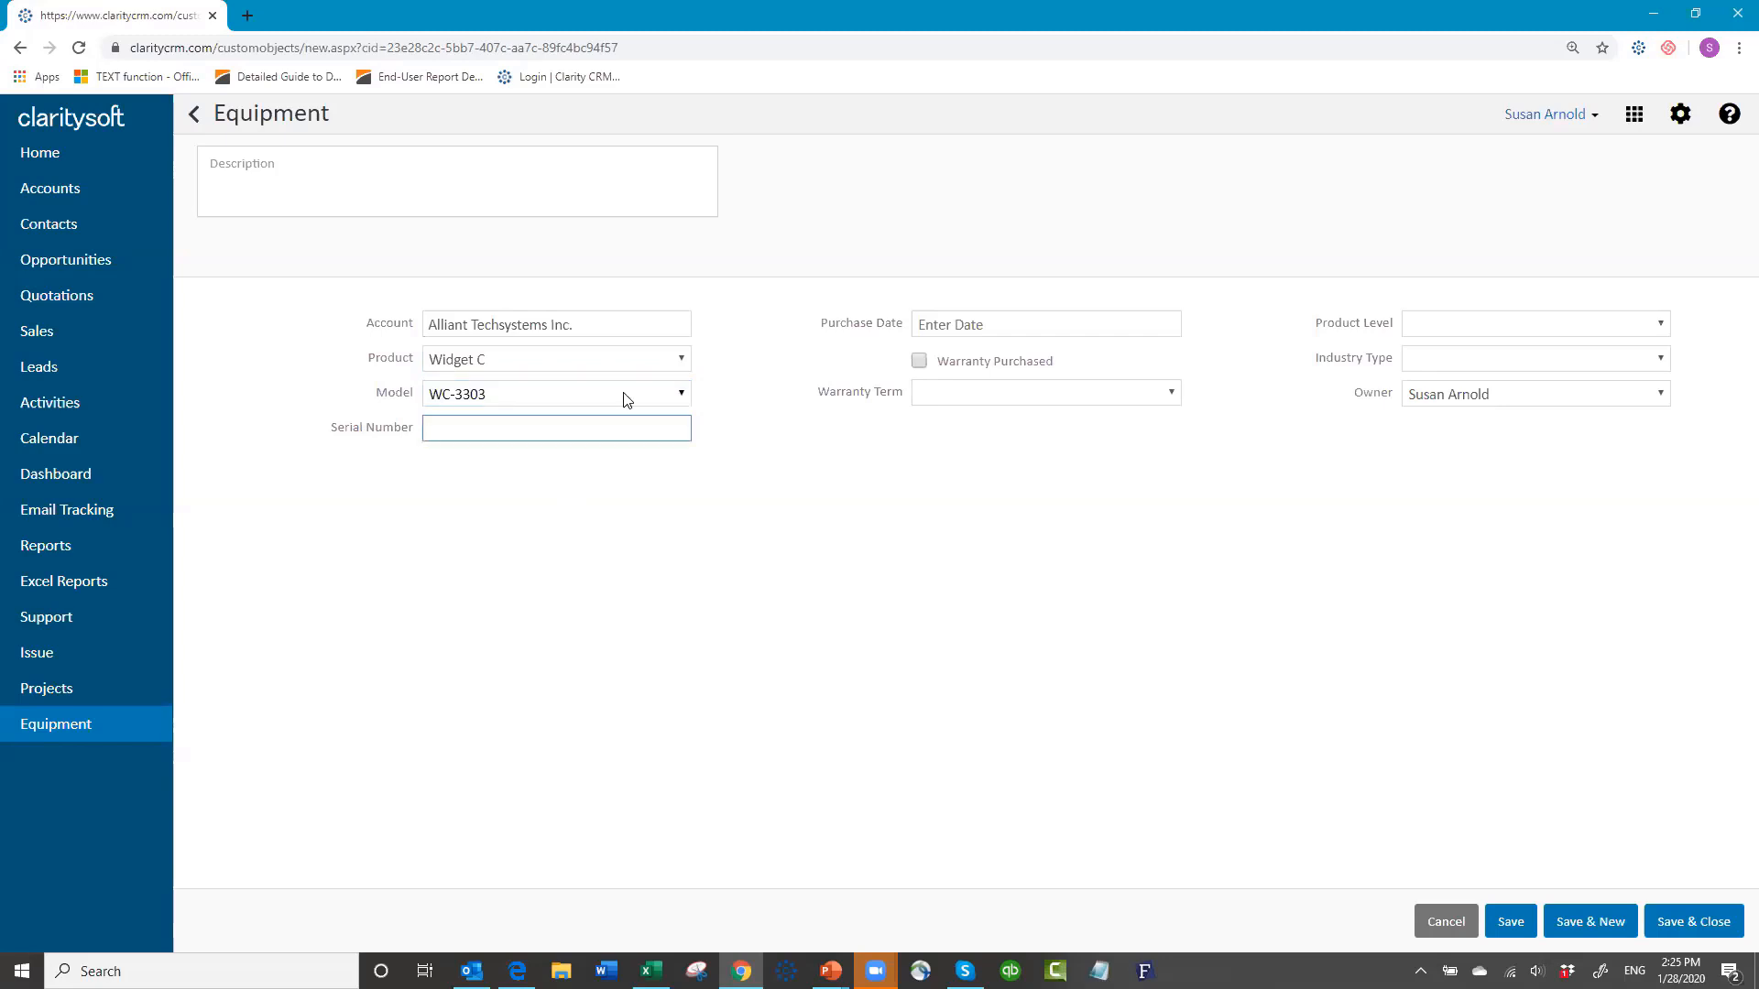
pyautogui.write('2346tyu')
# Step: Set purchase date 01-13-2020, warranty purchased with a 2 year term, product level A, industry Manufacturing
pyautogui.click(1052, 328)
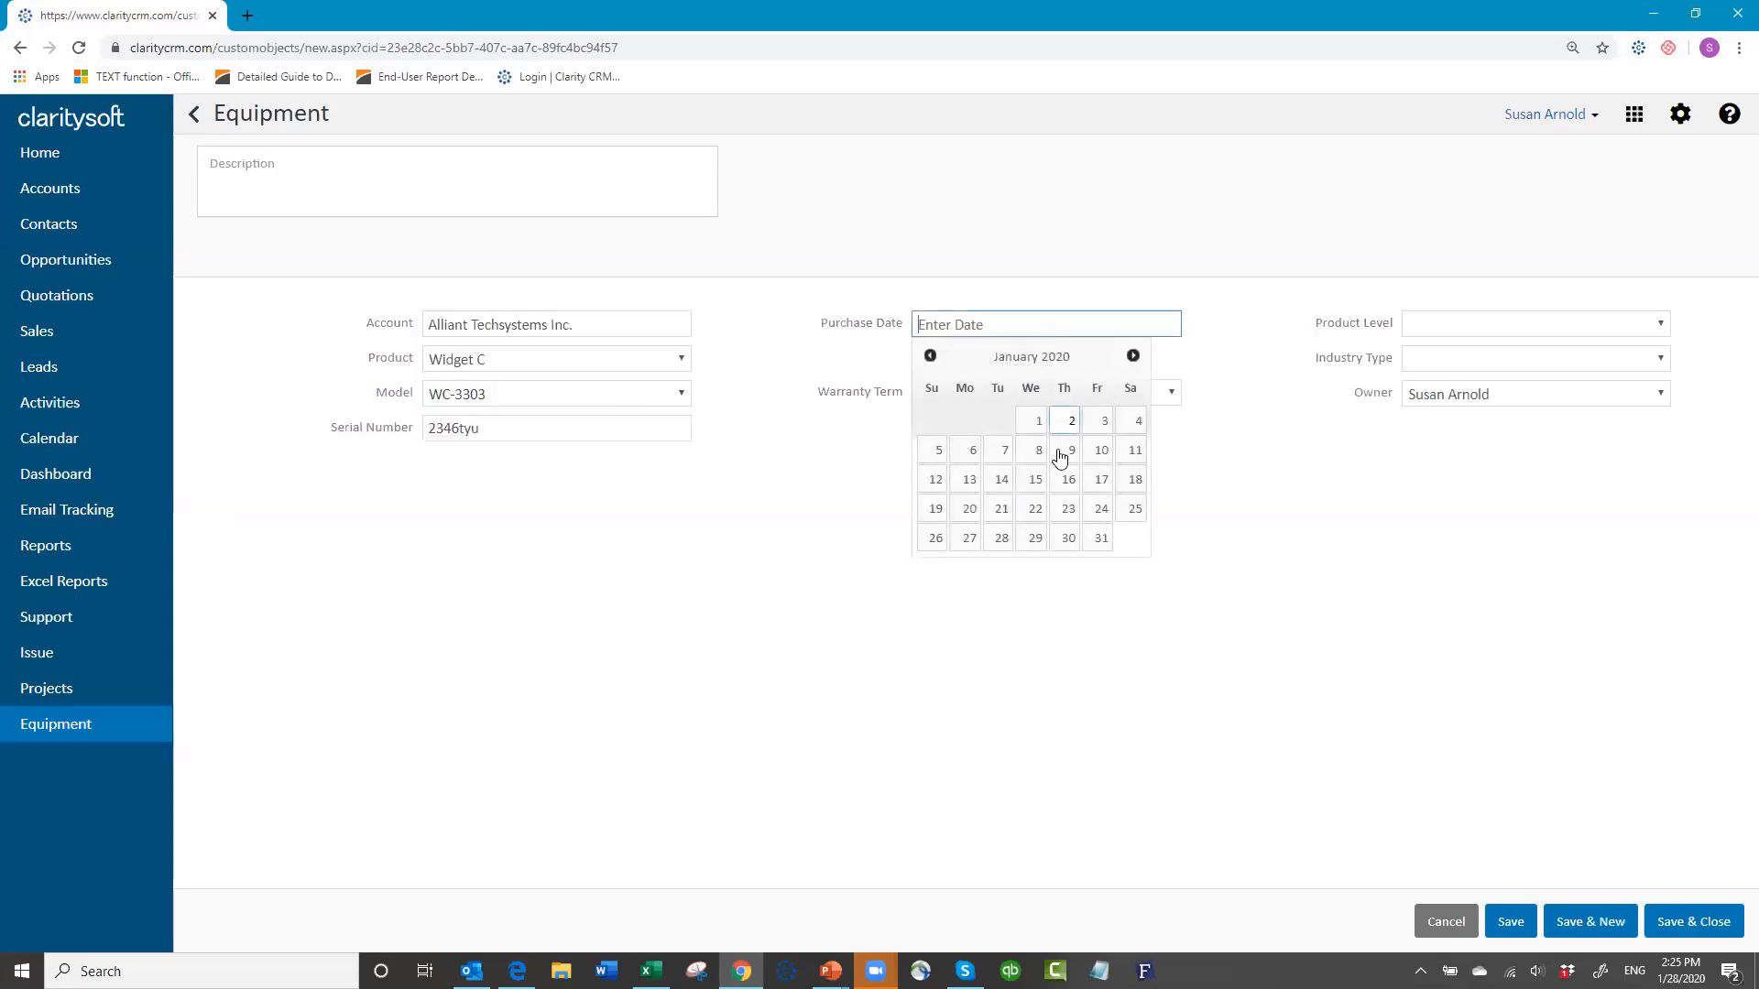
pyautogui.click(969, 479)
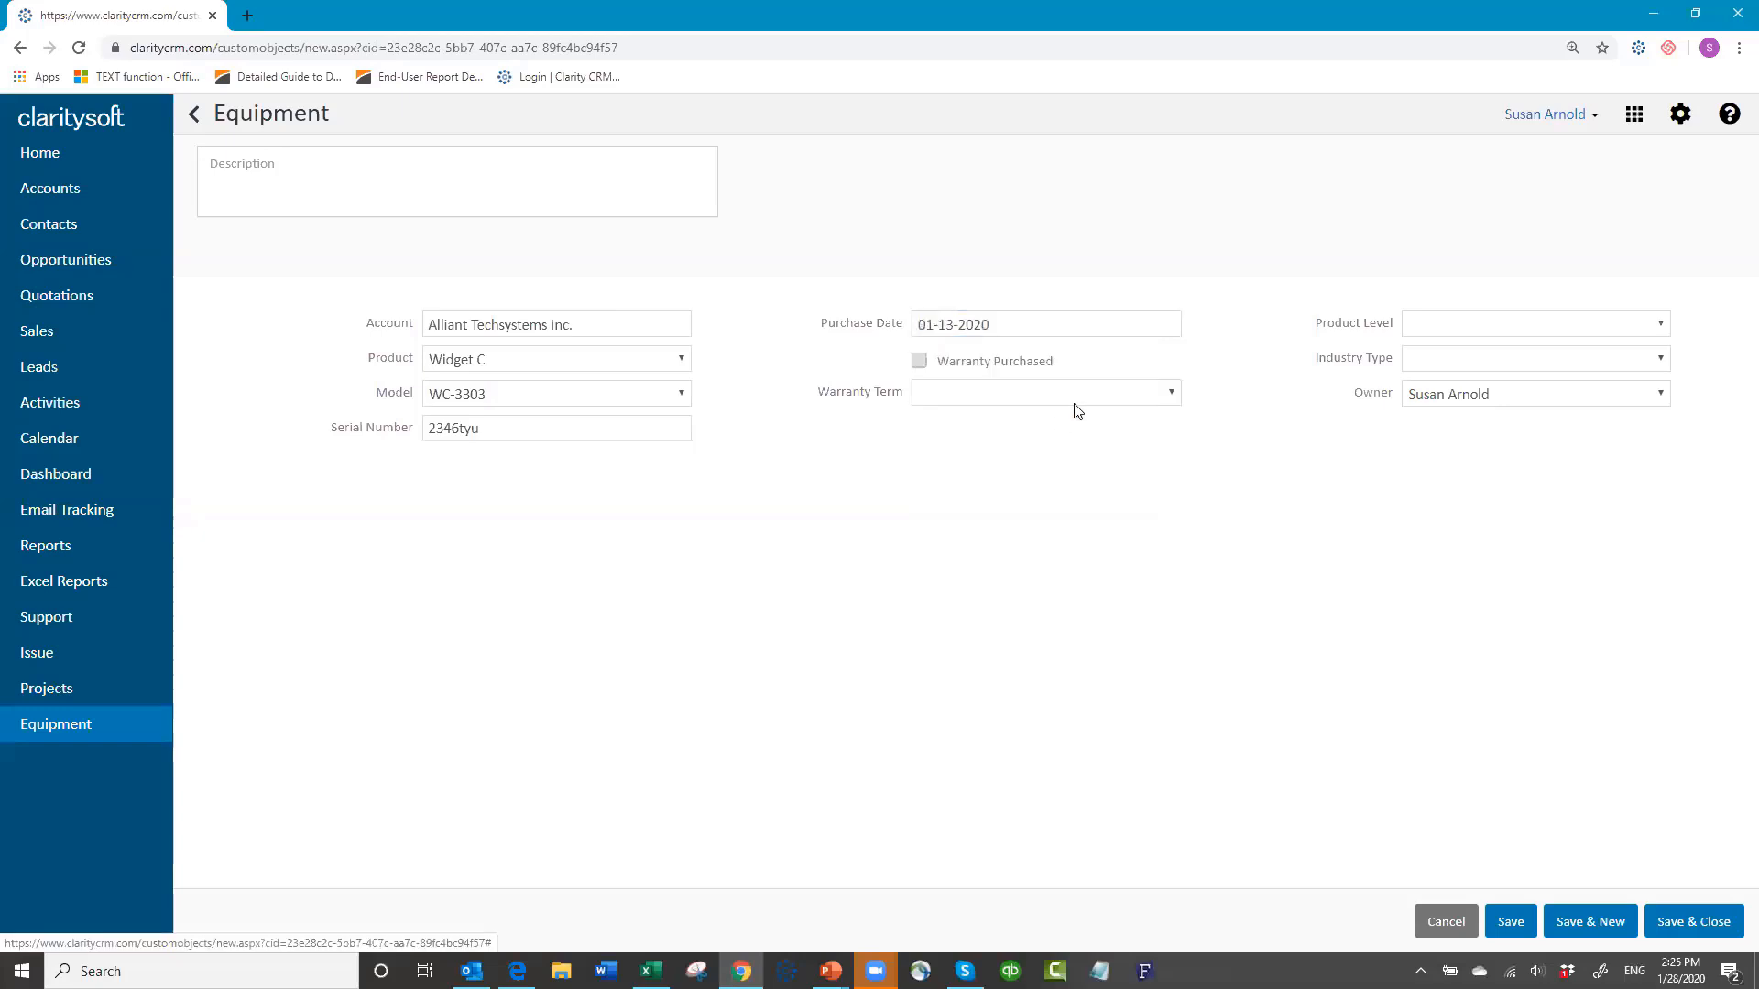
pyautogui.click(918, 362)
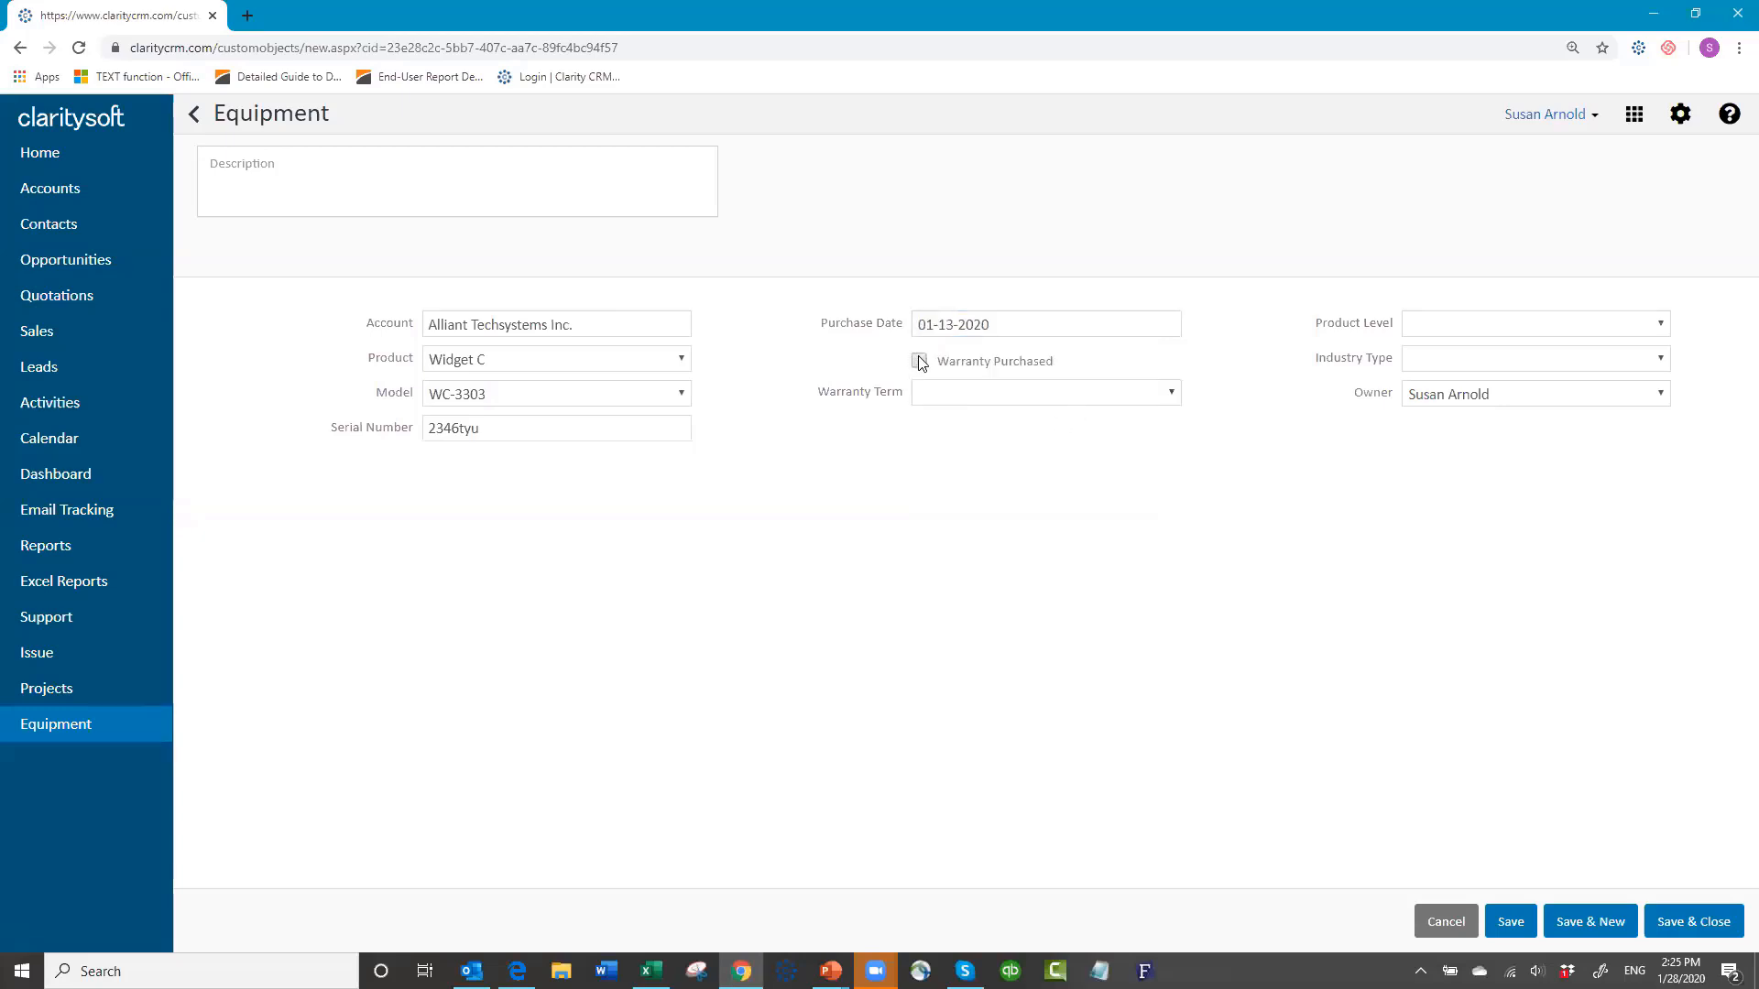
pyautogui.click(1170, 394)
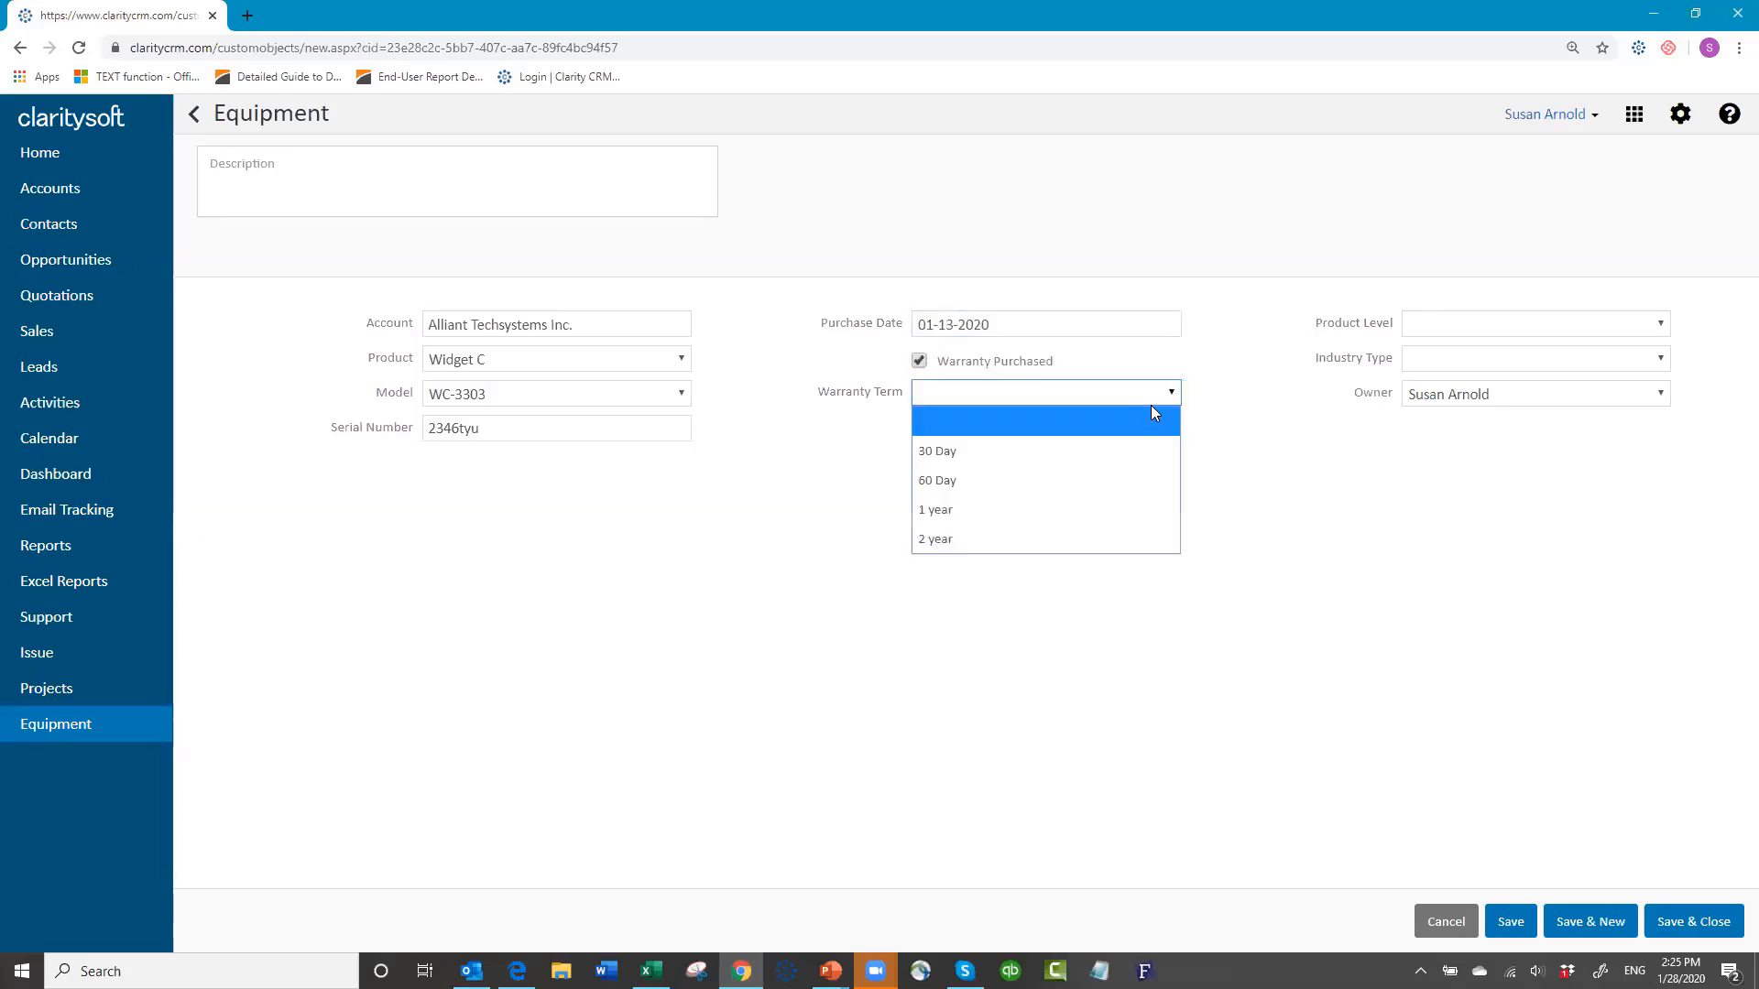
pyautogui.click(1062, 536)
pyautogui.click(1479, 326)
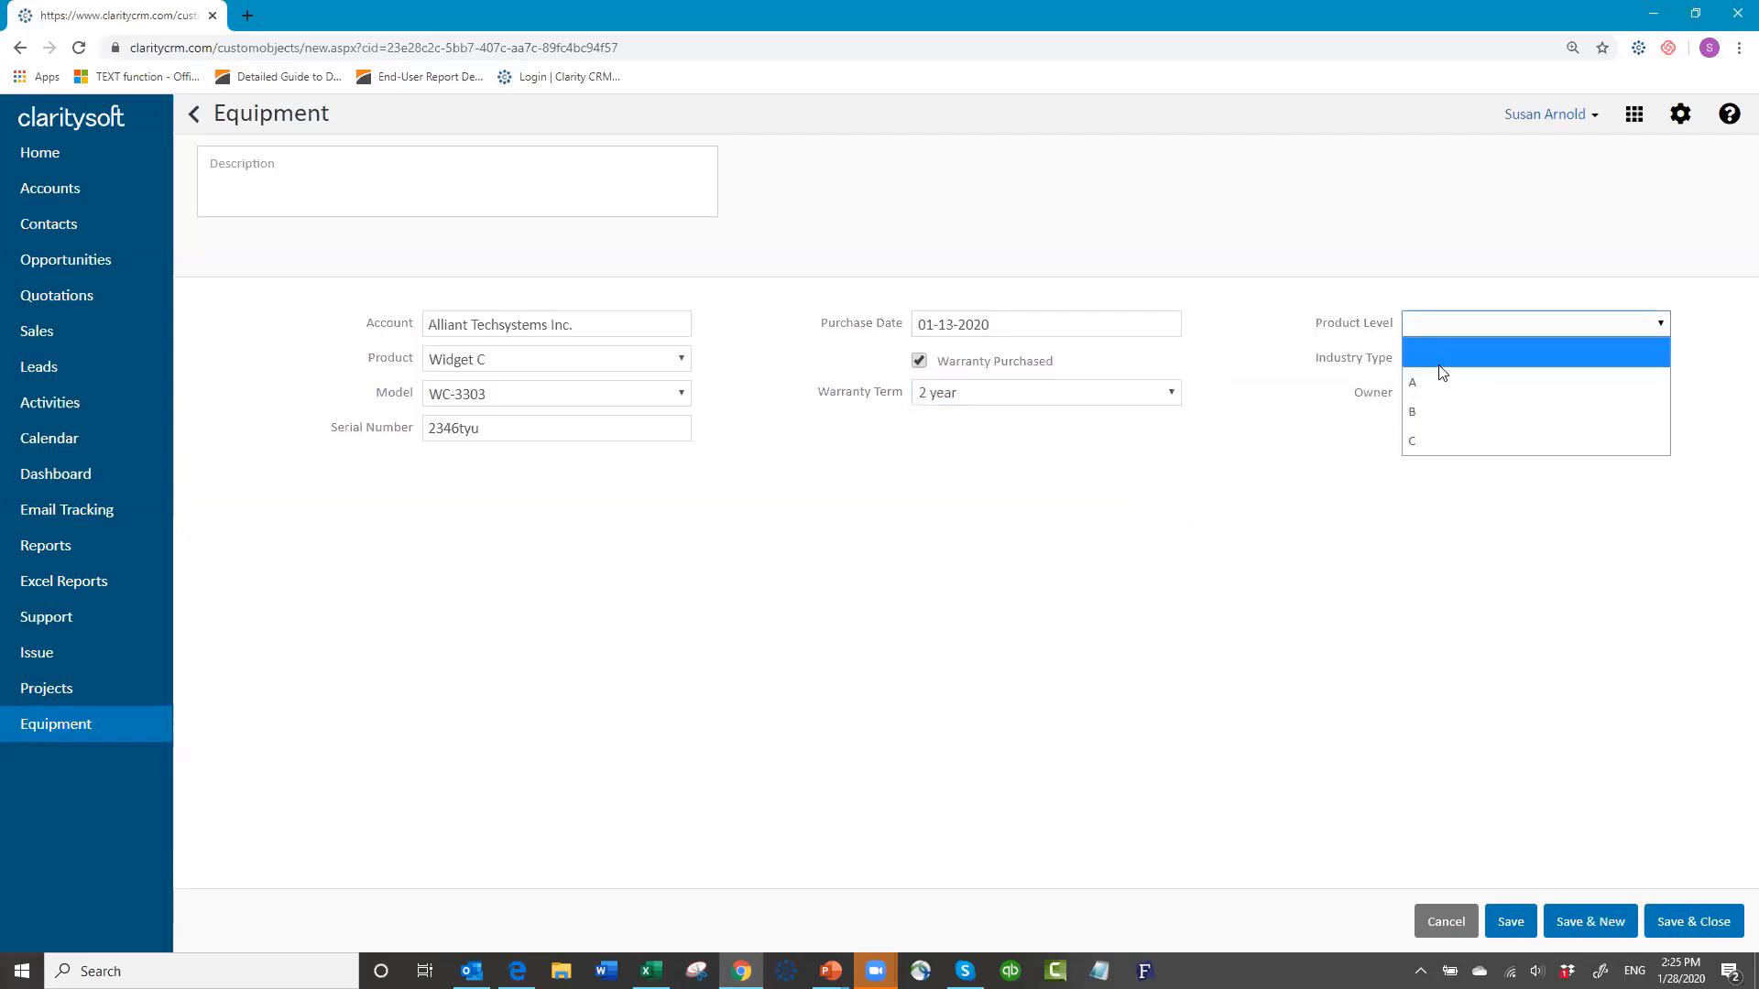
pyautogui.click(1428, 379)
pyautogui.click(1423, 365)
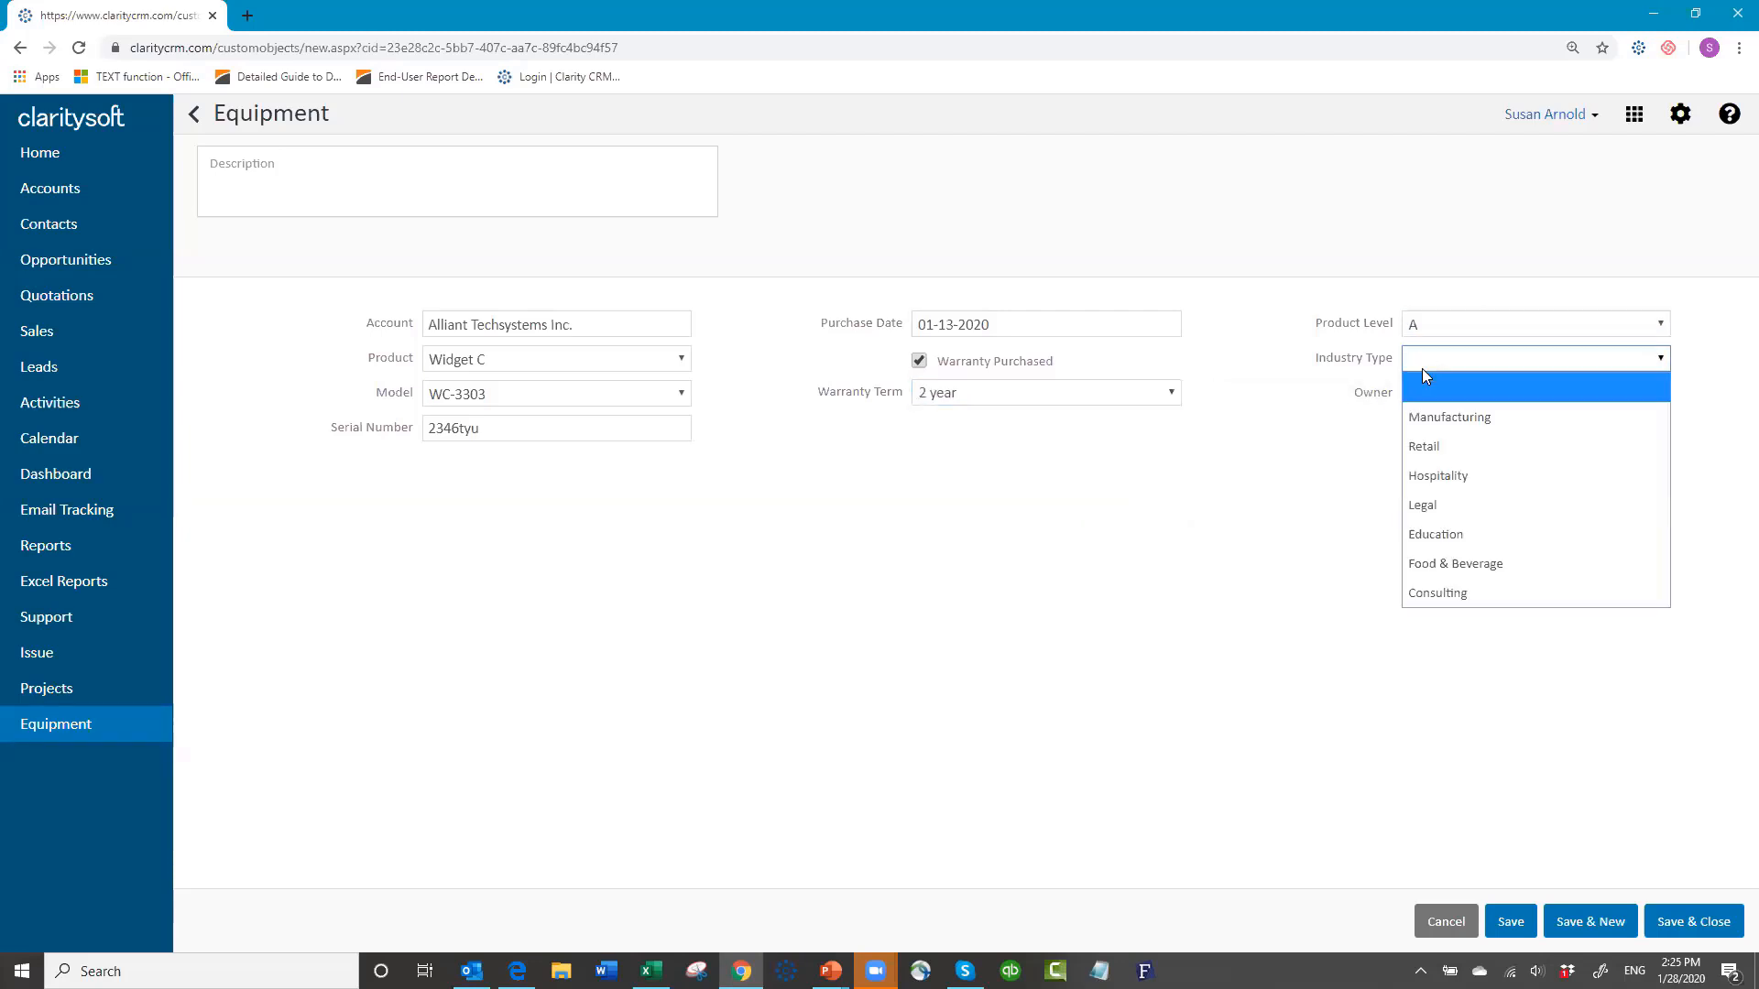
pyautogui.click(1420, 414)
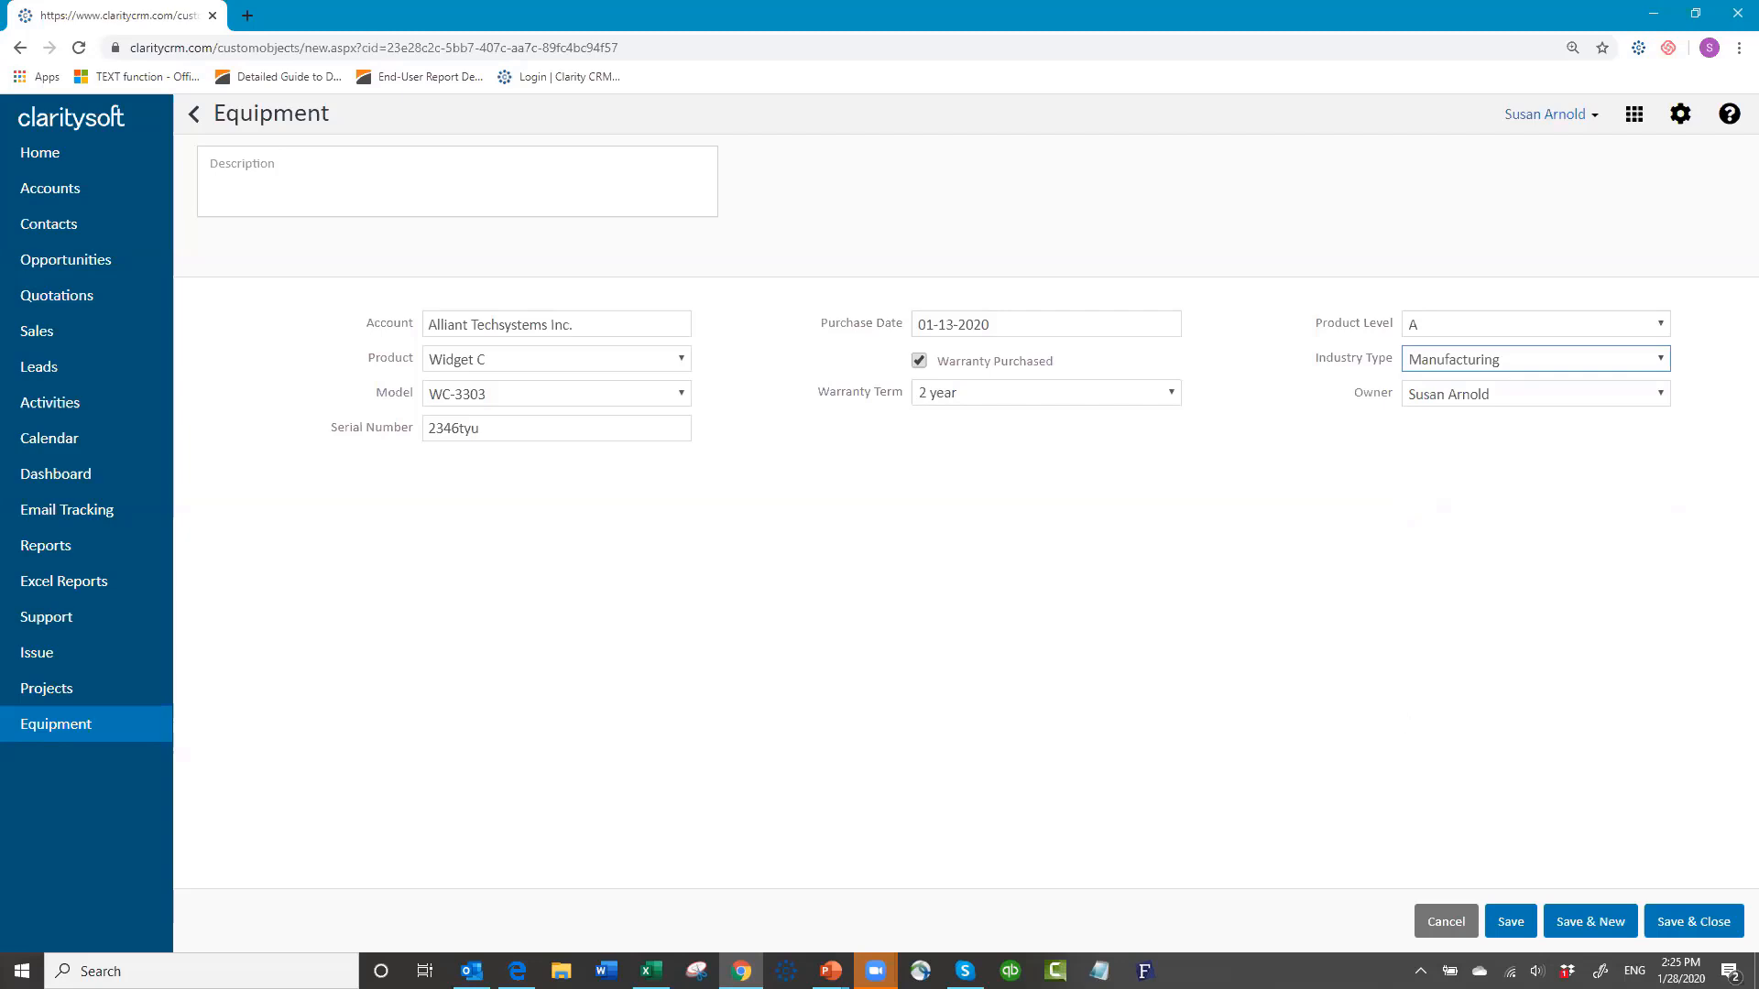
# Step: Save the Alliant Techsystems record, then search the Equipment list for 'widge' and clear the search
pyautogui.click(1687, 928)
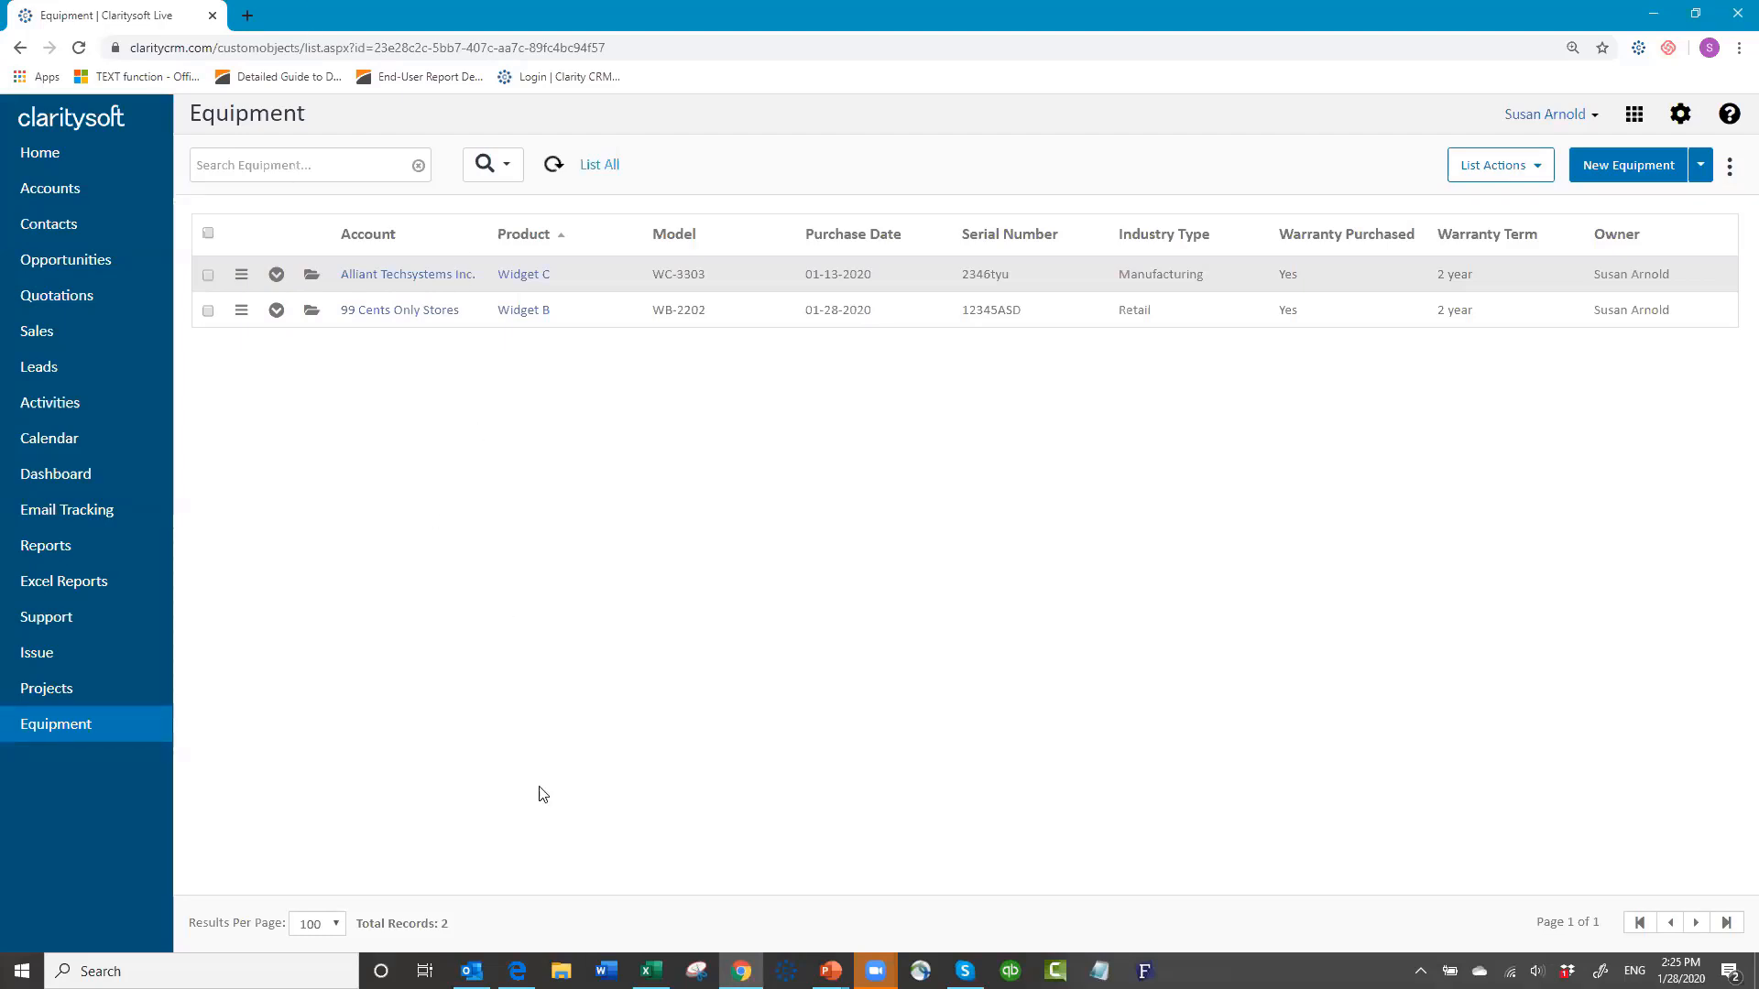
pyautogui.click(329, 166)
pyautogui.write('wid')
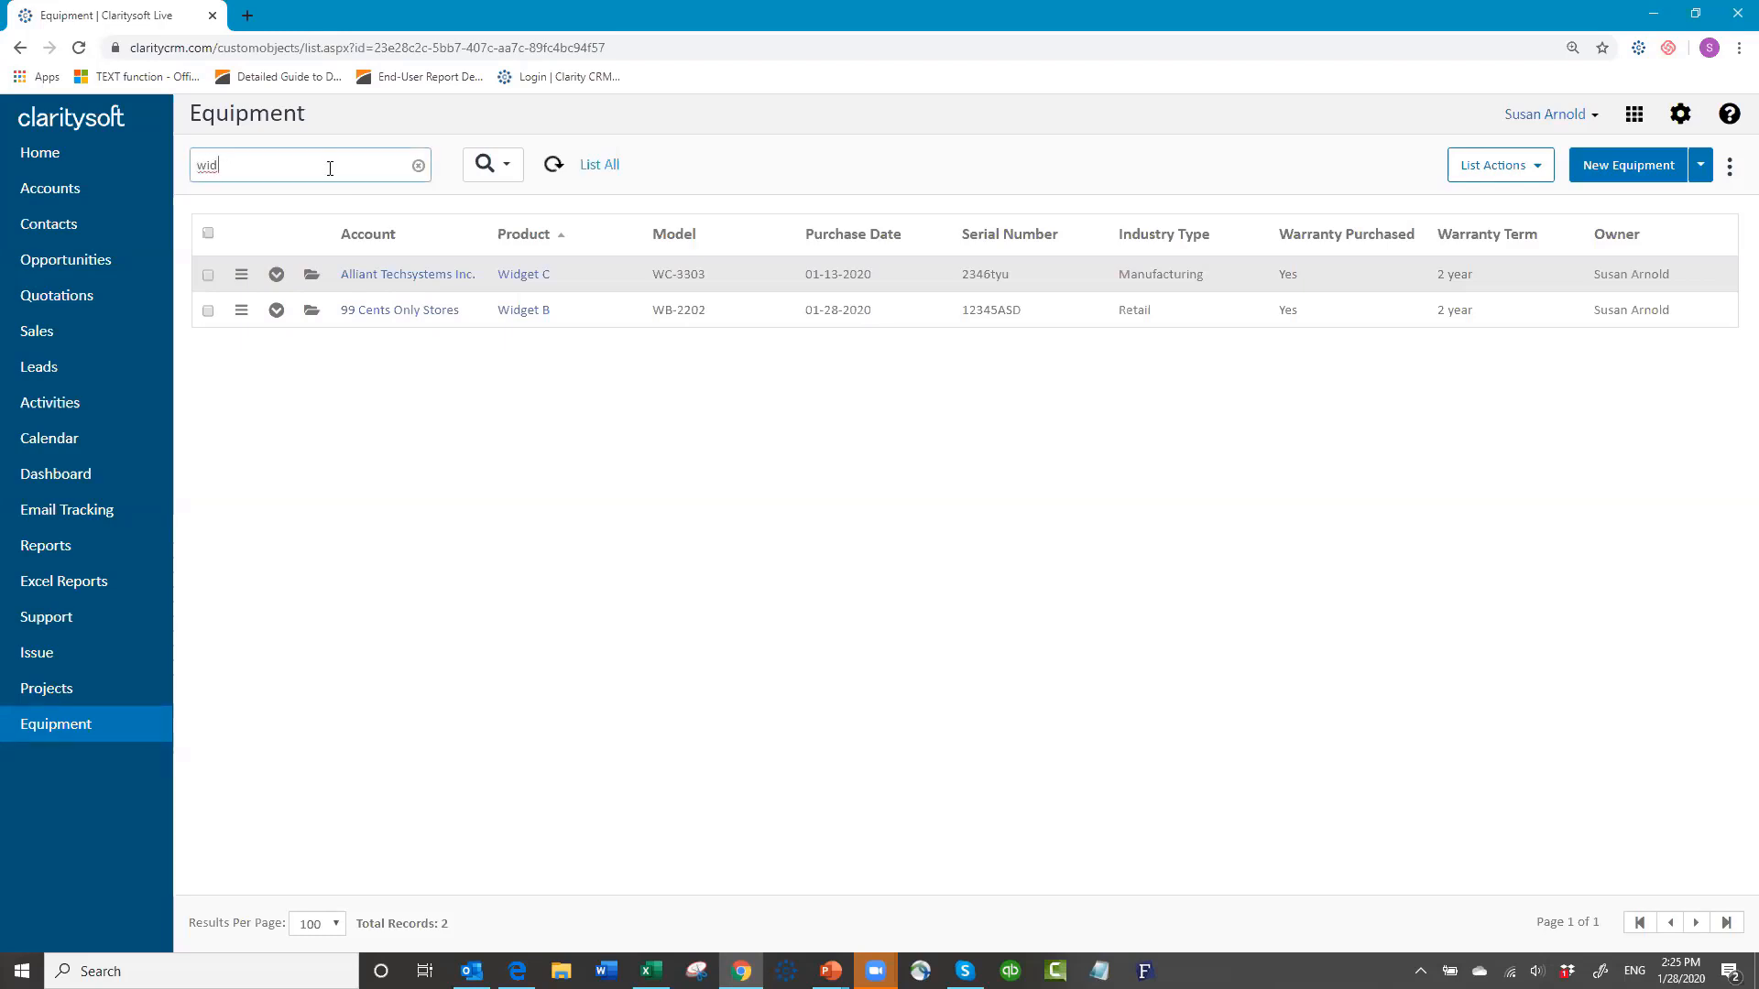
pyautogui.write('get b')
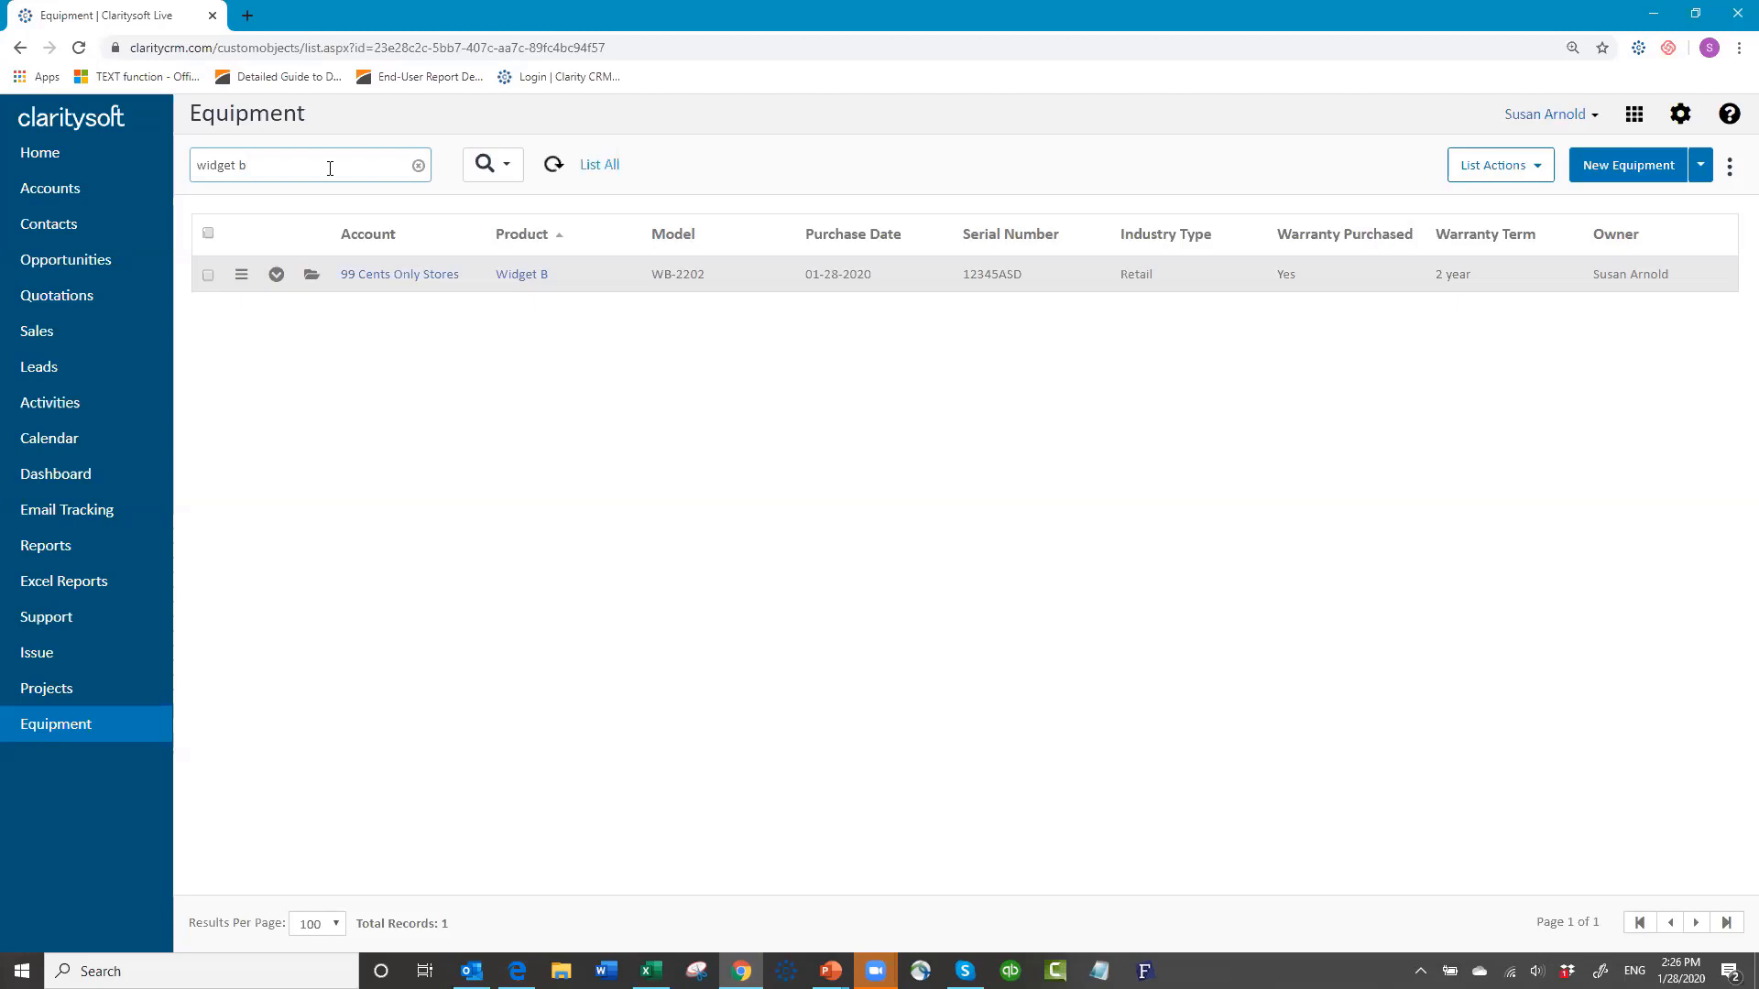
pyautogui.click(419, 167)
# Step: Open and close the advanced search and view options, then bring up the user account menu
pyautogui.click(503, 172)
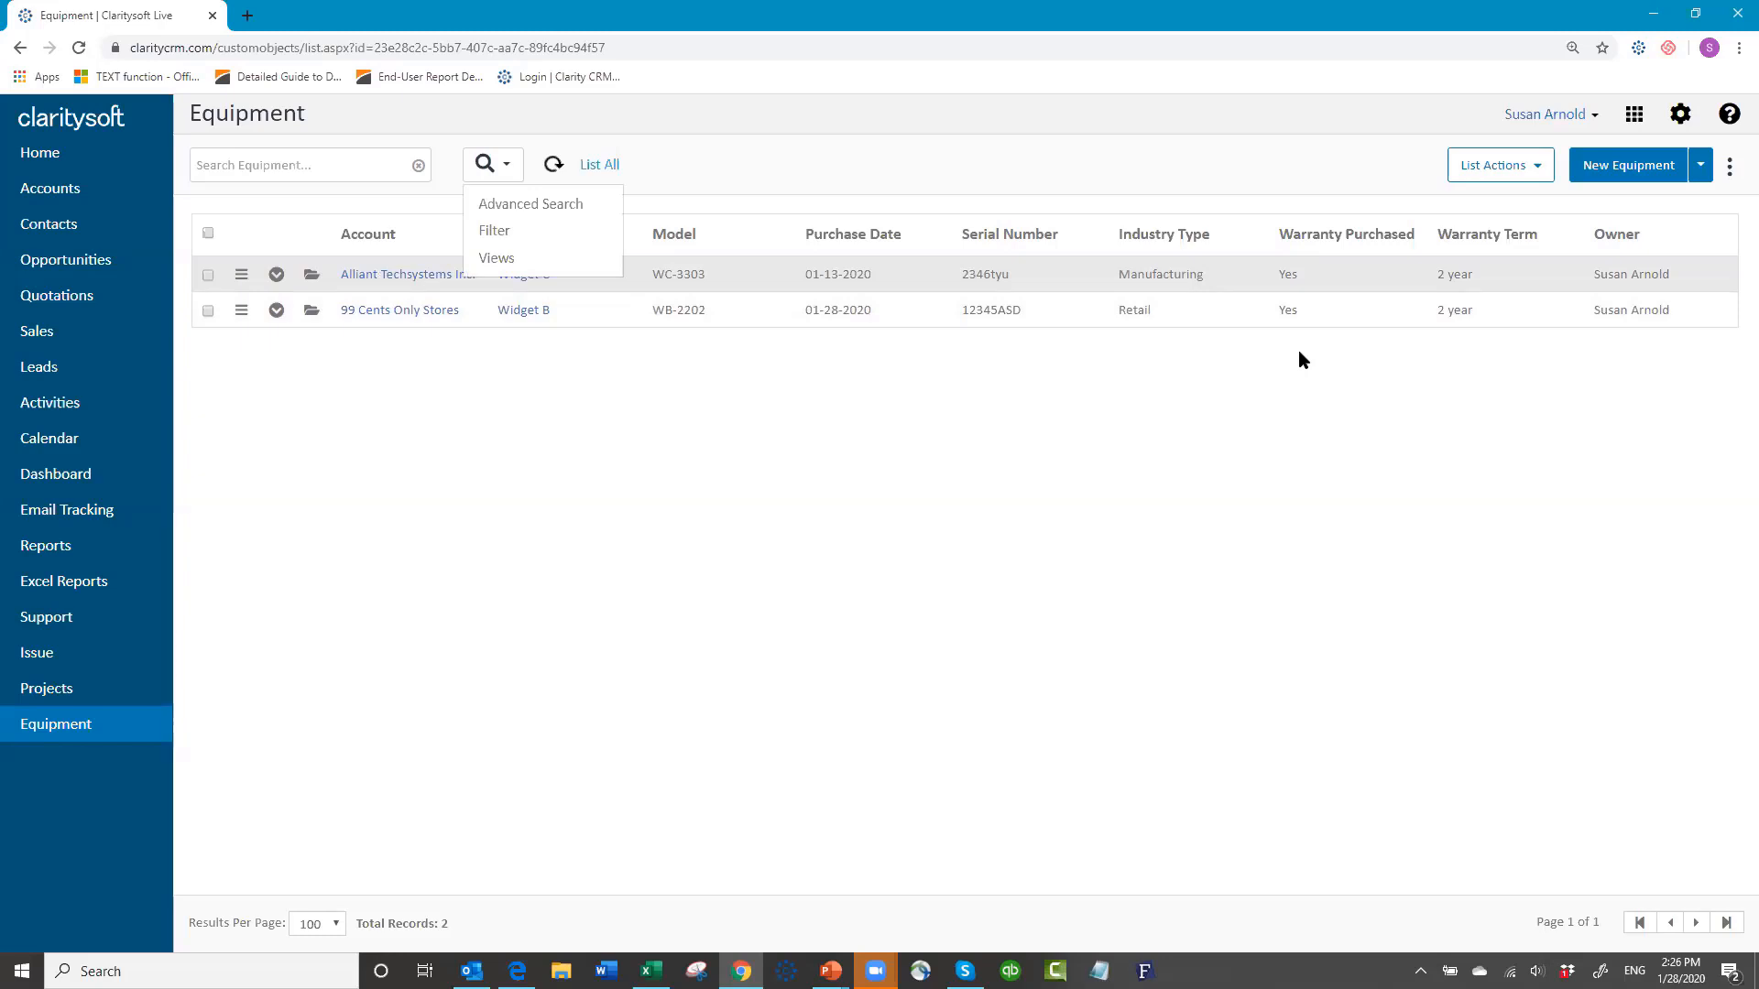
pyautogui.click(739, 168)
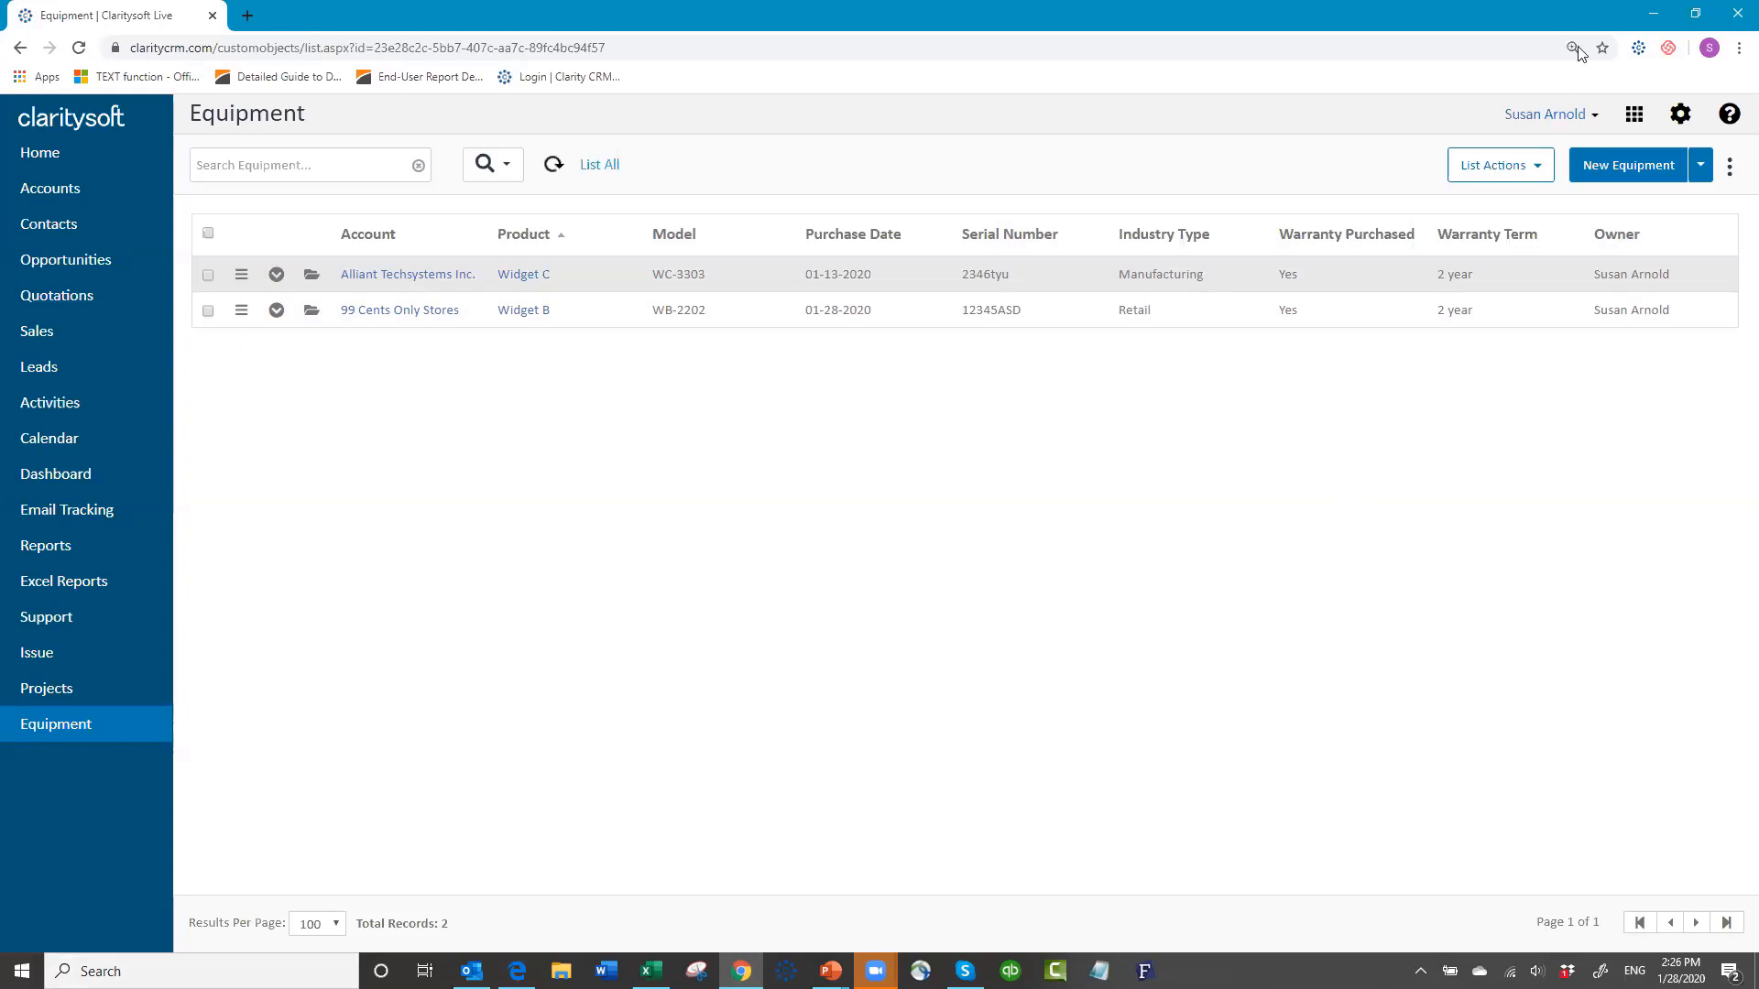
pyautogui.click(1596, 115)
# Step: Log out, then sign back in with the account password and the demo company ID
pyautogui.click(1492, 249)
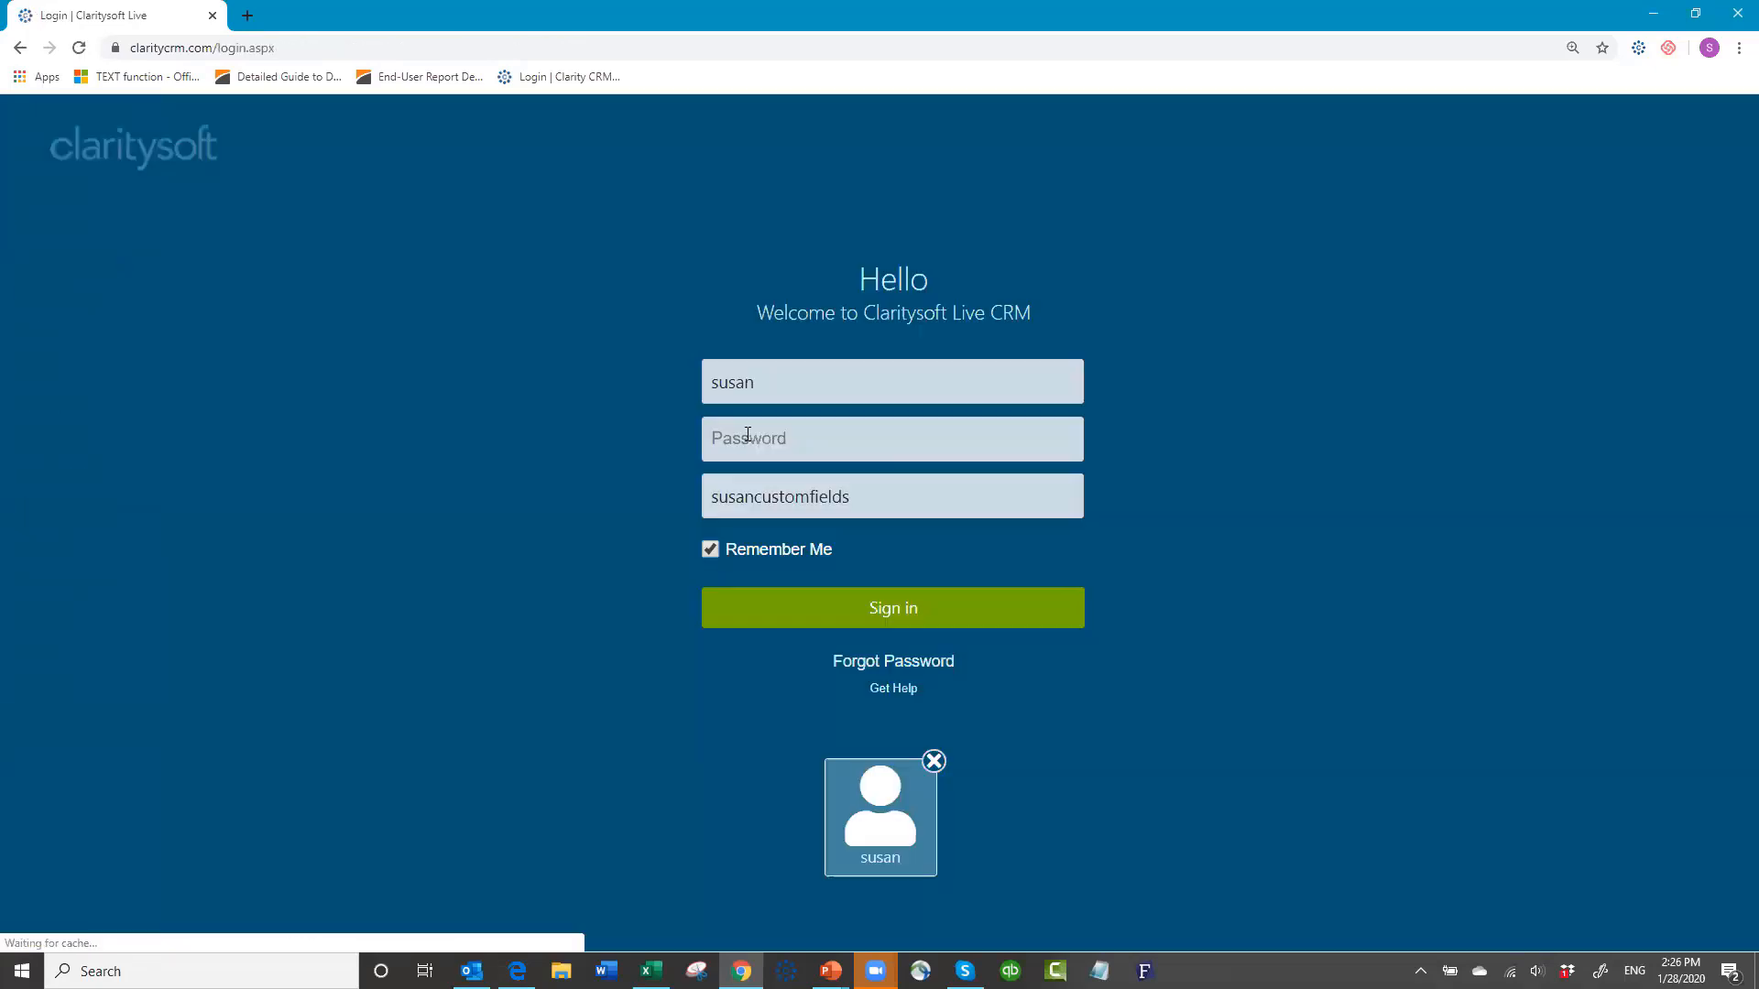
pyautogui.click(754, 443)
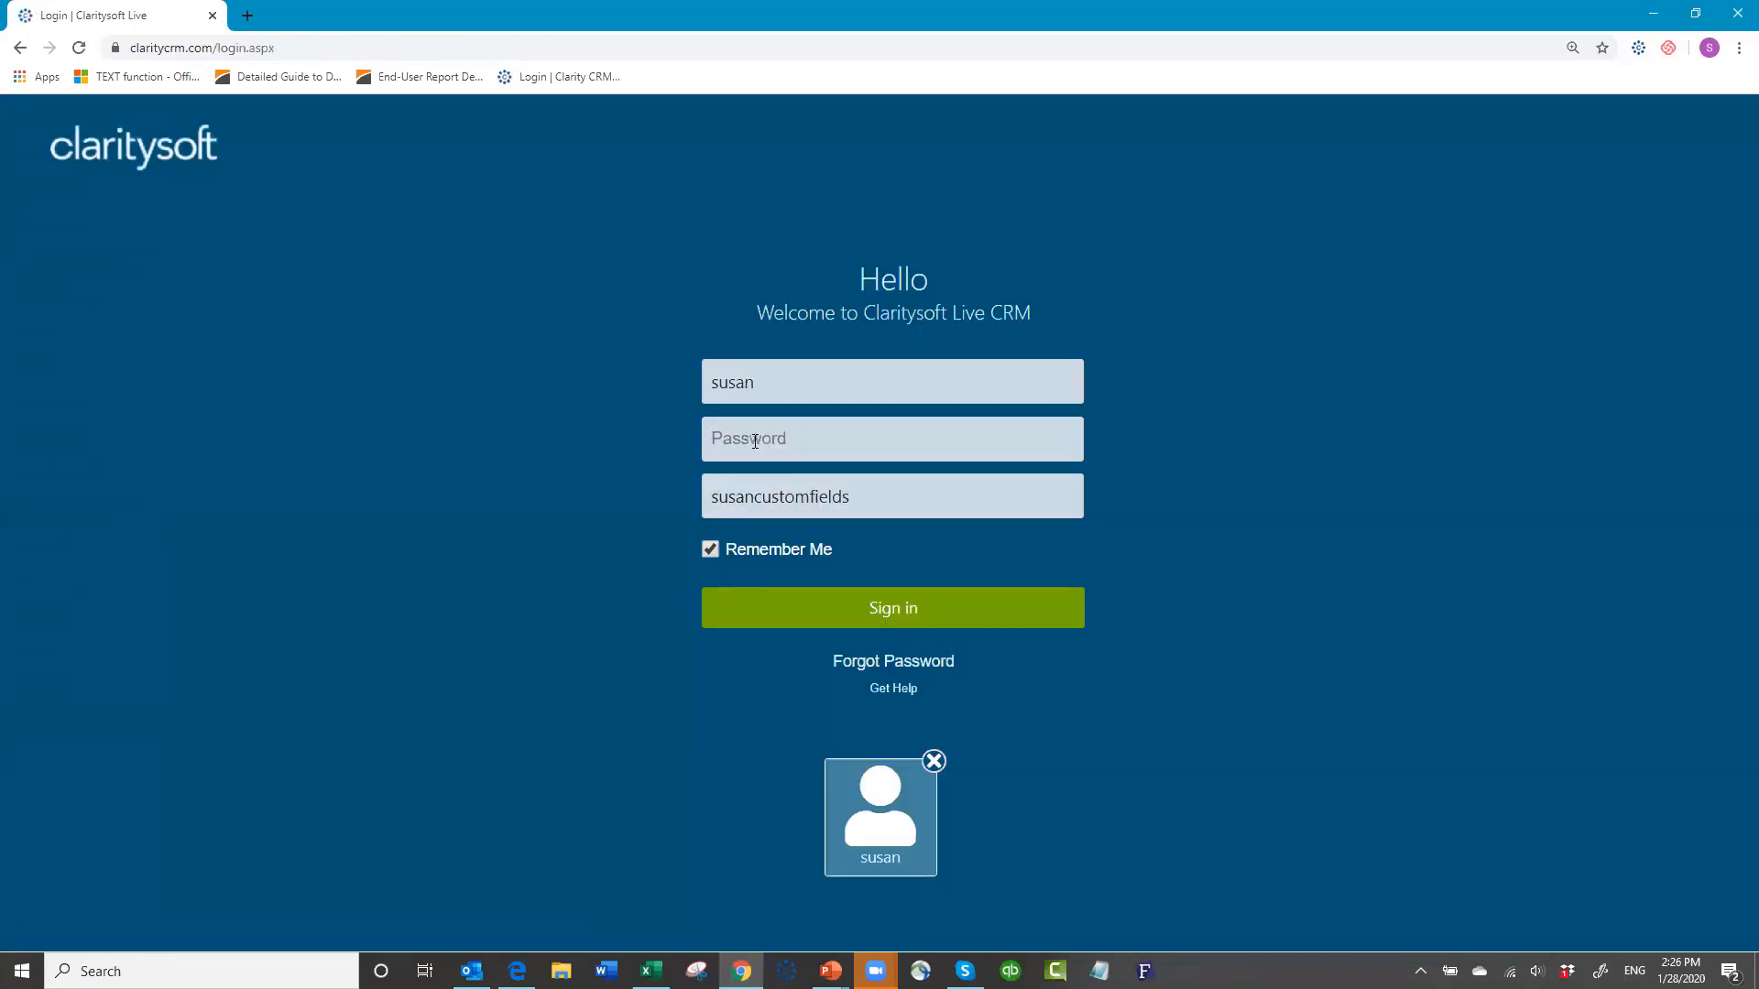
pyautogui.write('*******')
pyautogui.press('Tab')
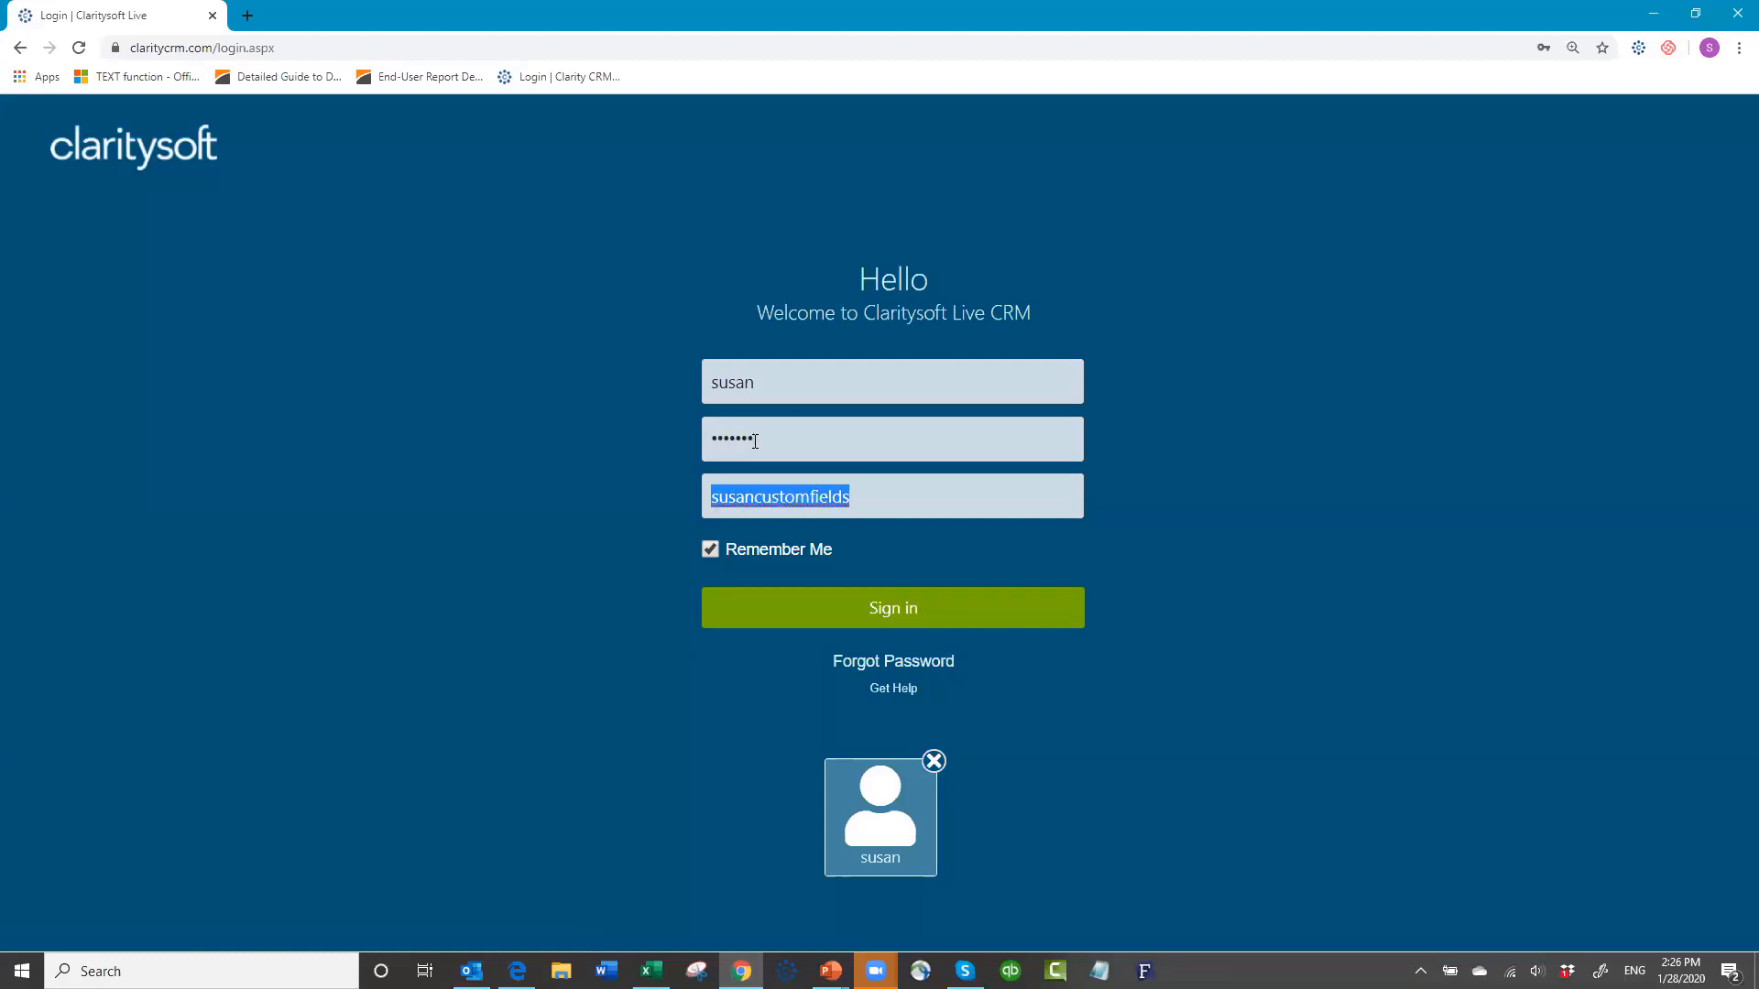
pyautogui.write('csdem')
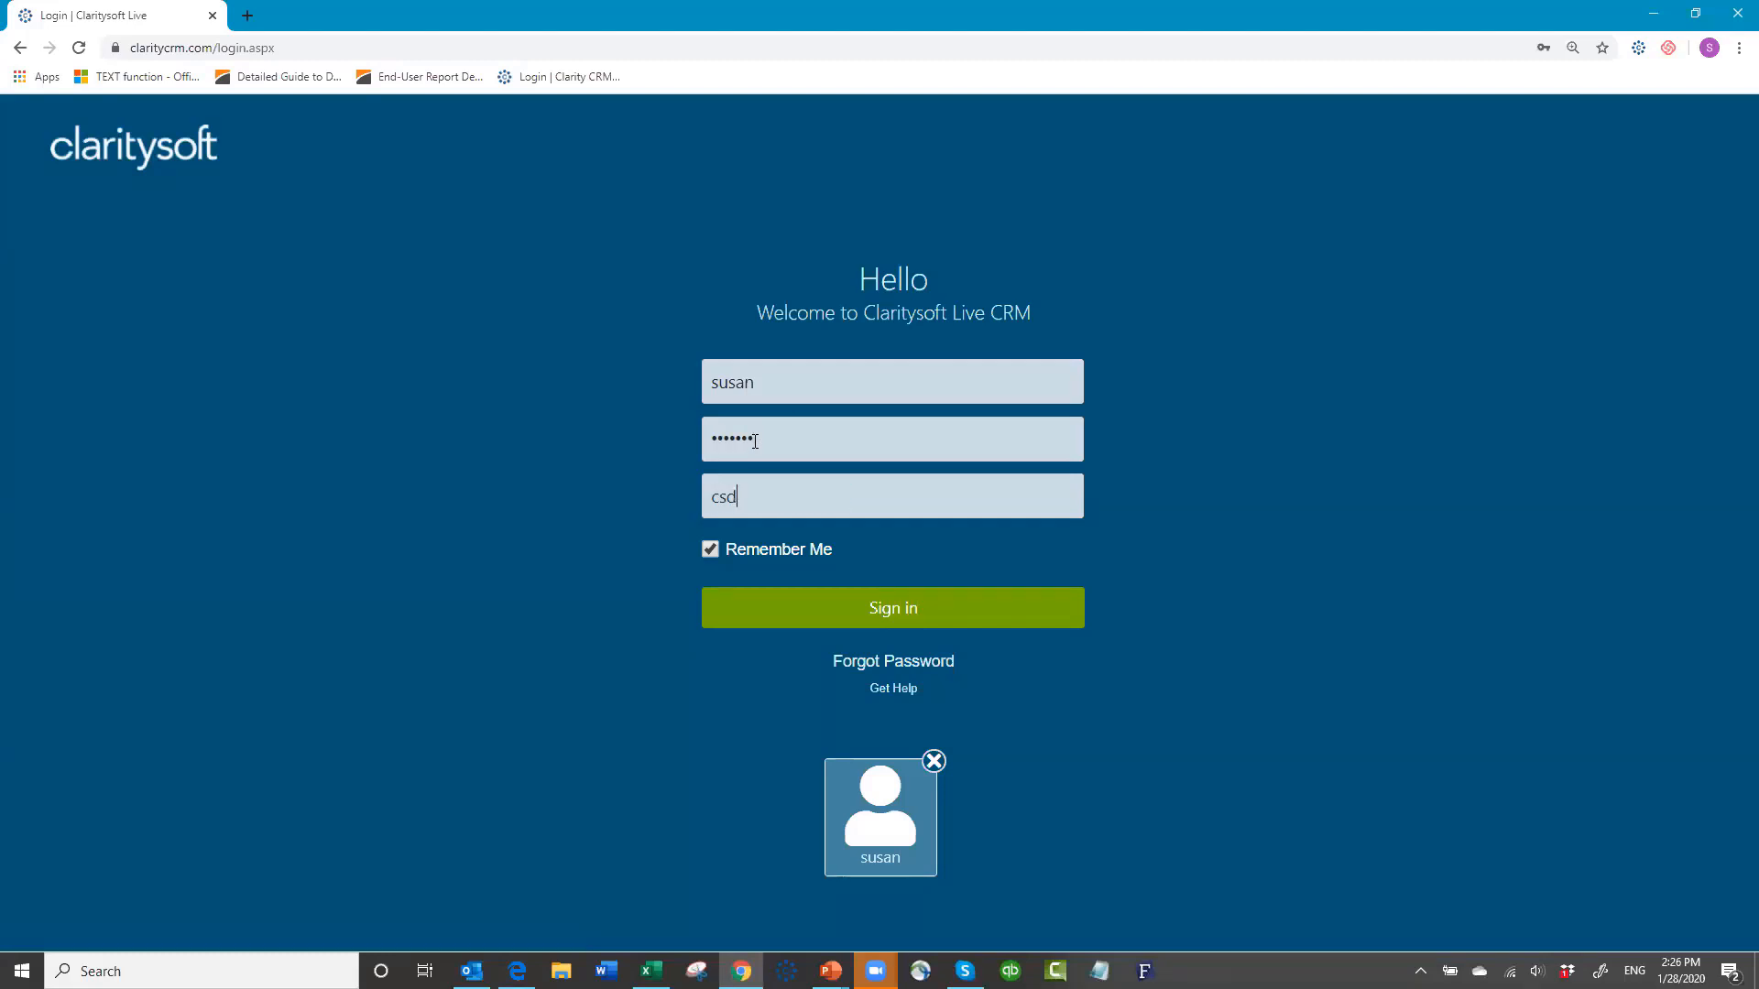
pyautogui.write('o4')
pyautogui.click(890, 609)
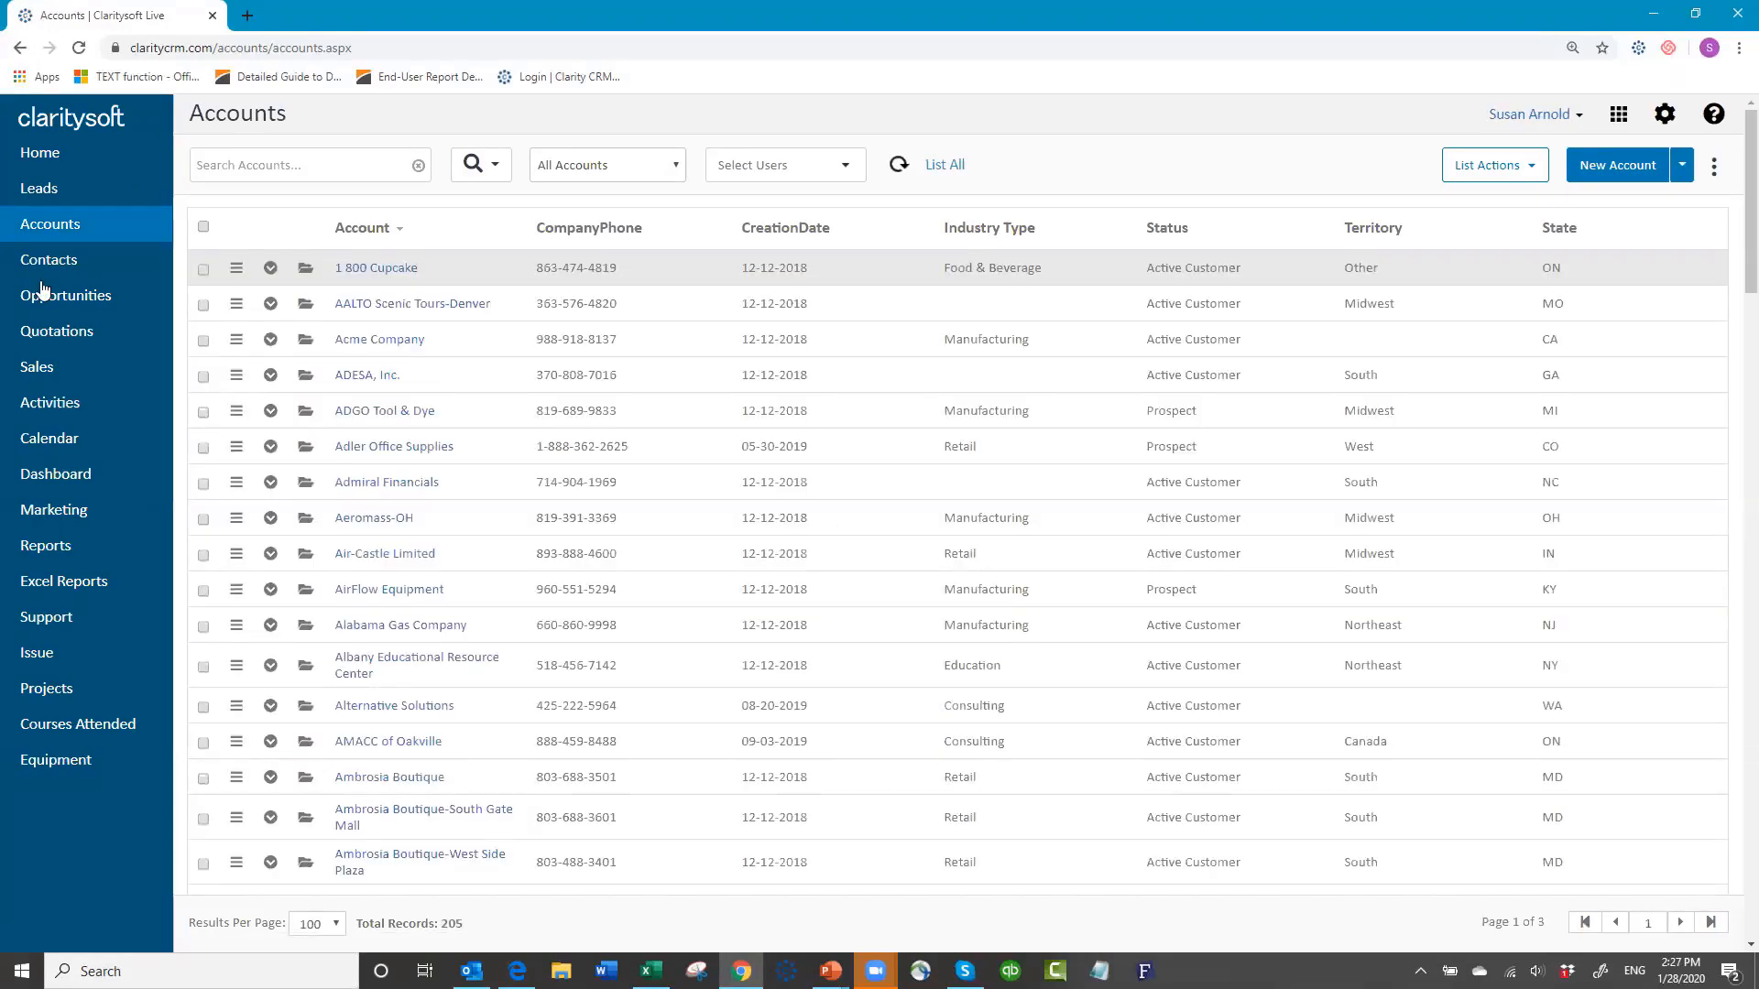
# Step: Search the Equipment list for 'Widget b' (4 hits), clear it back to all 9 records, and open the search options
pyautogui.click(61, 760)
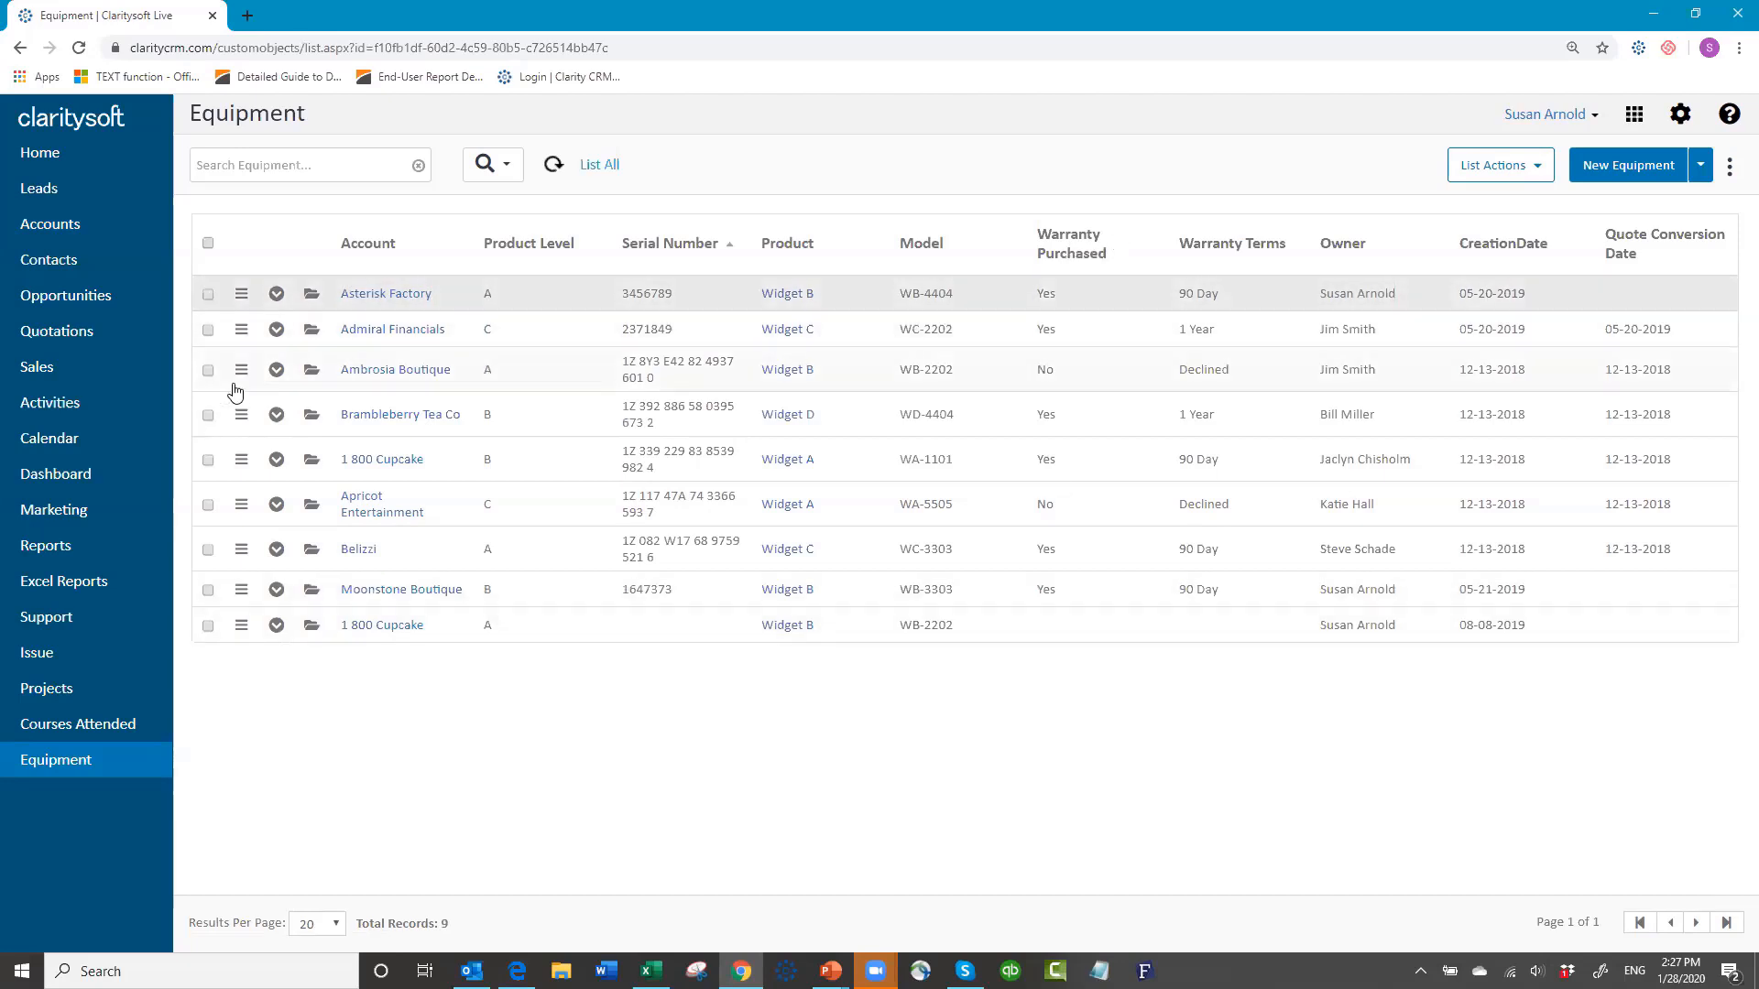
pyautogui.click(346, 163)
pyautogui.write('Widget')
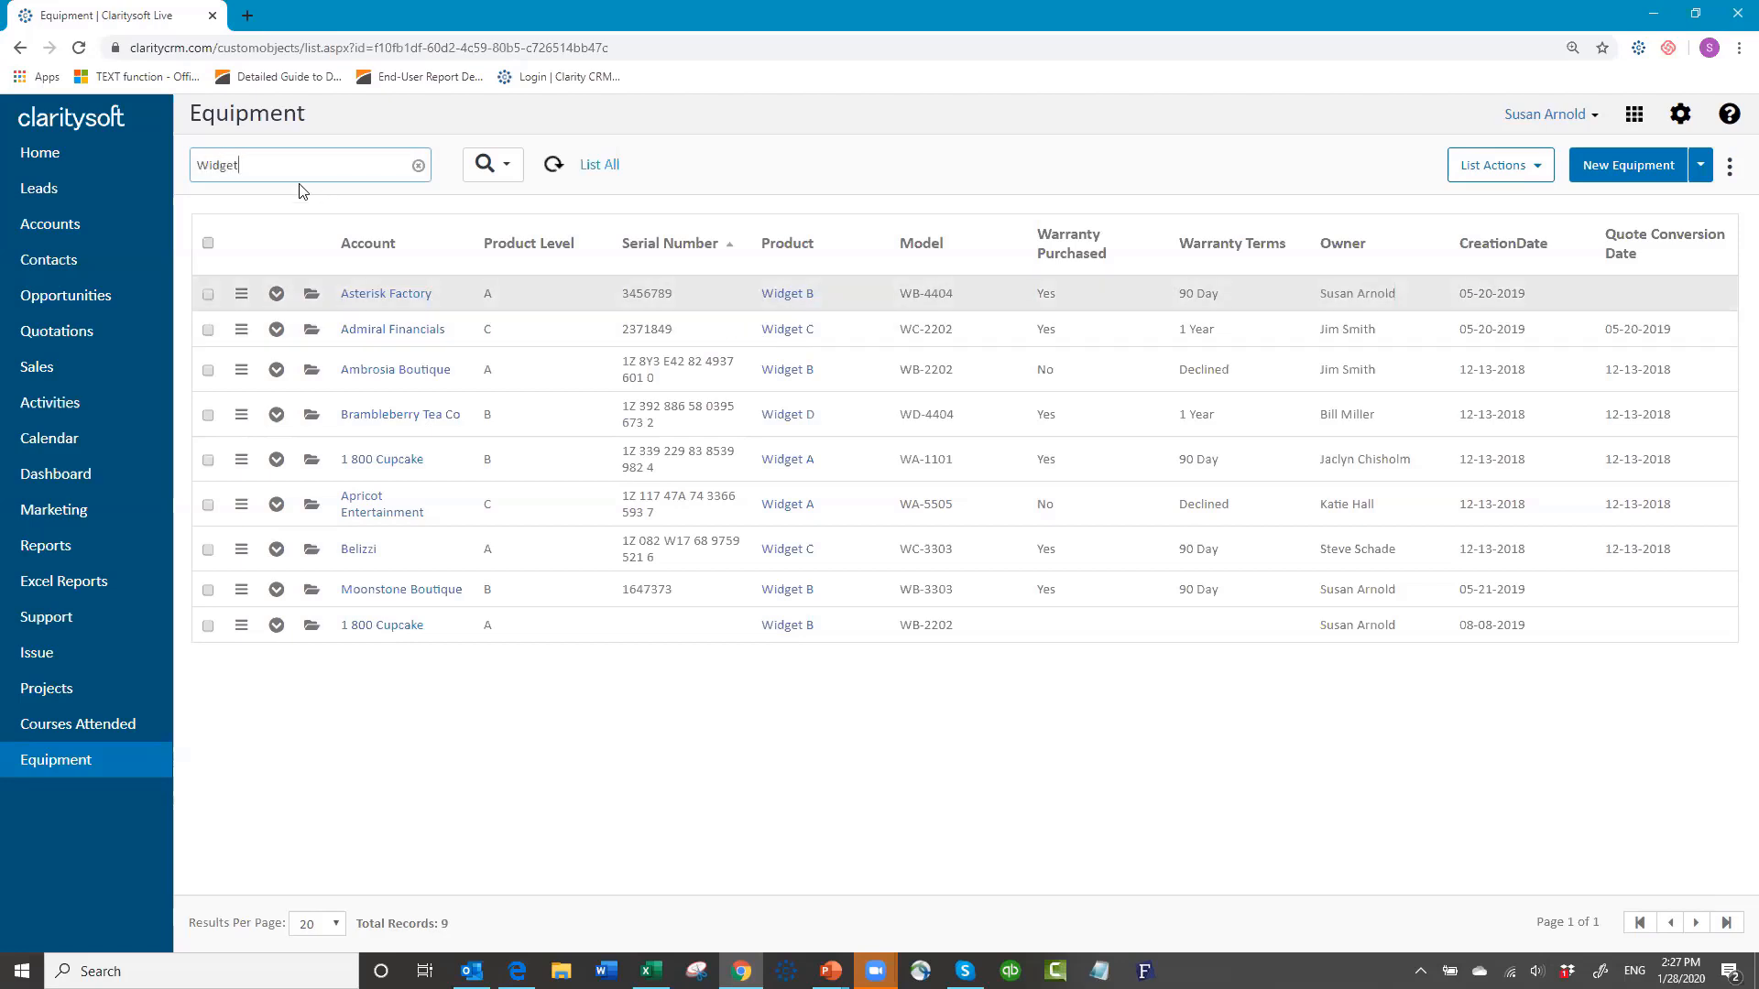
pyautogui.write(' b')
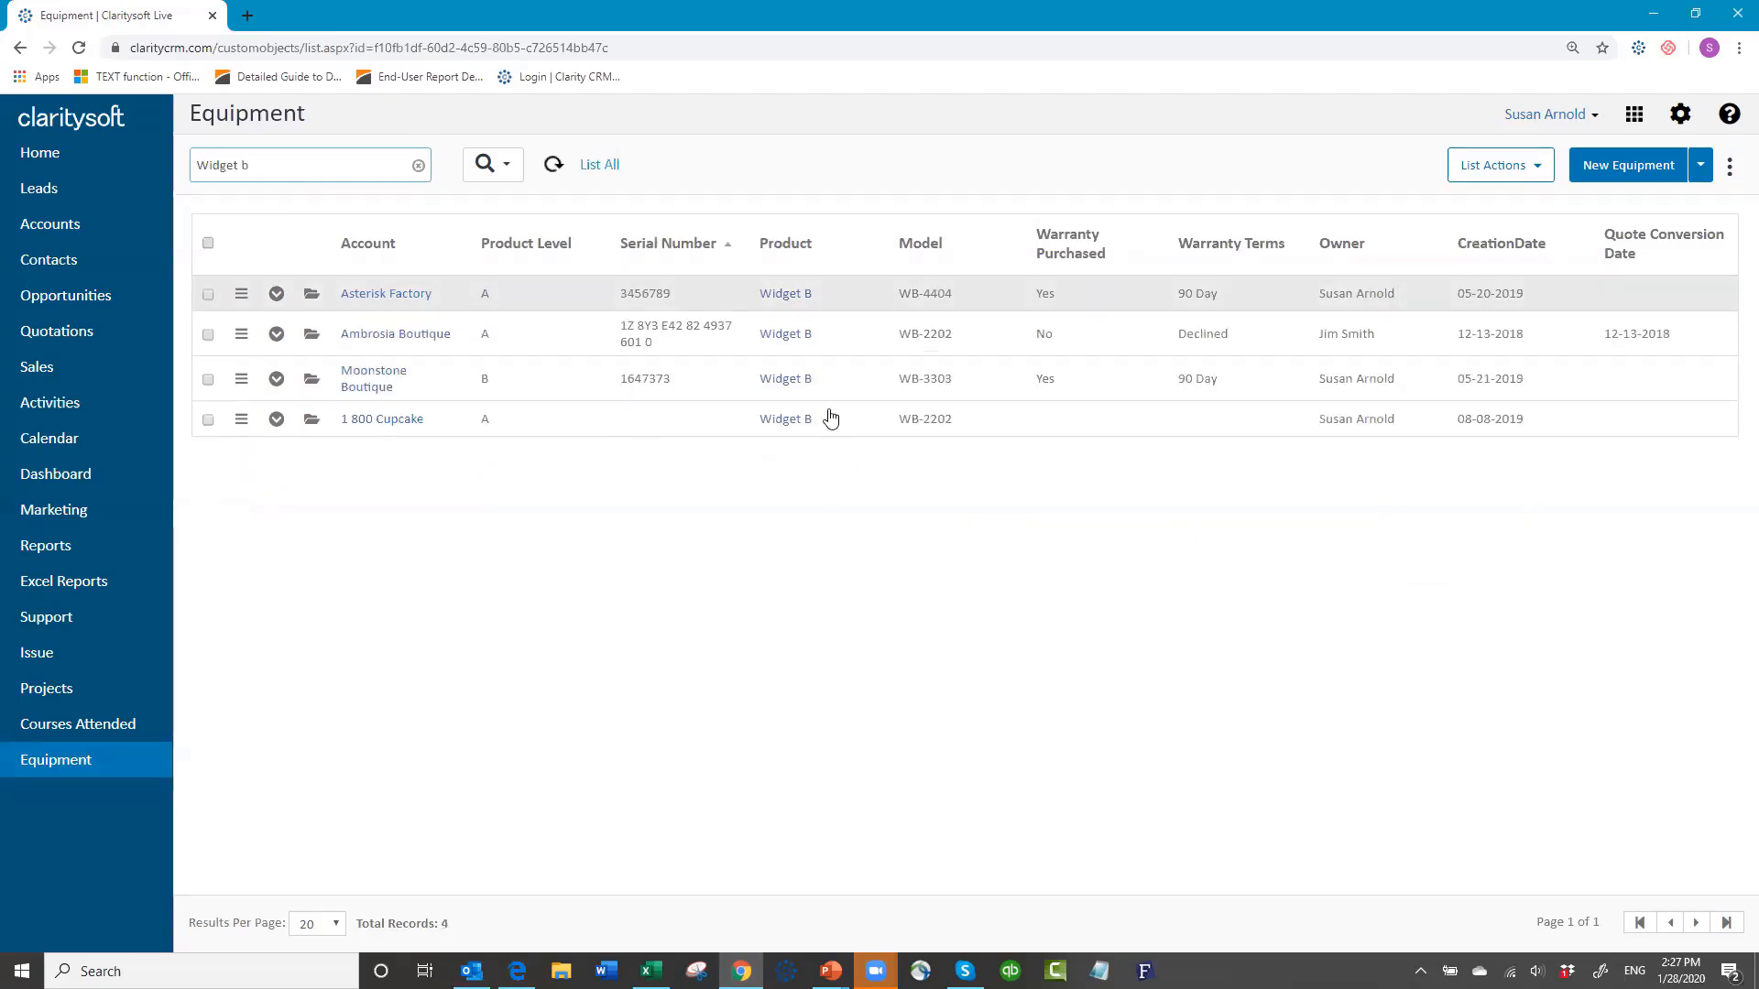
pyautogui.click(419, 166)
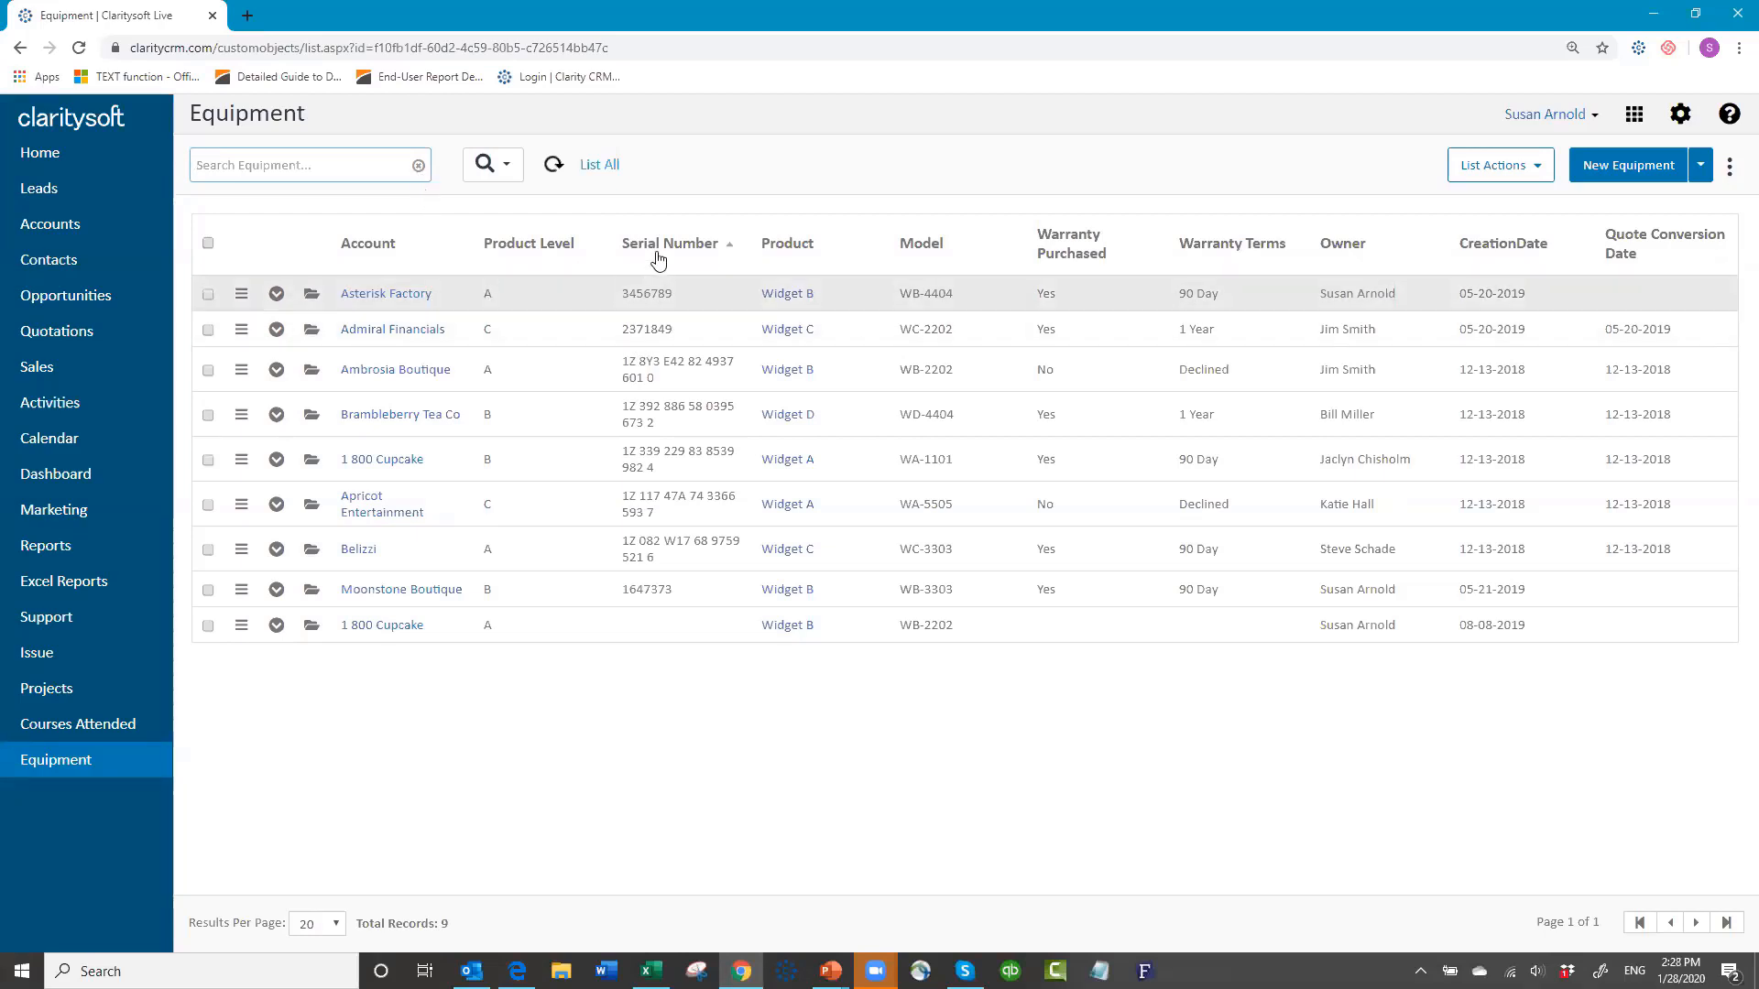
pyautogui.click(505, 171)
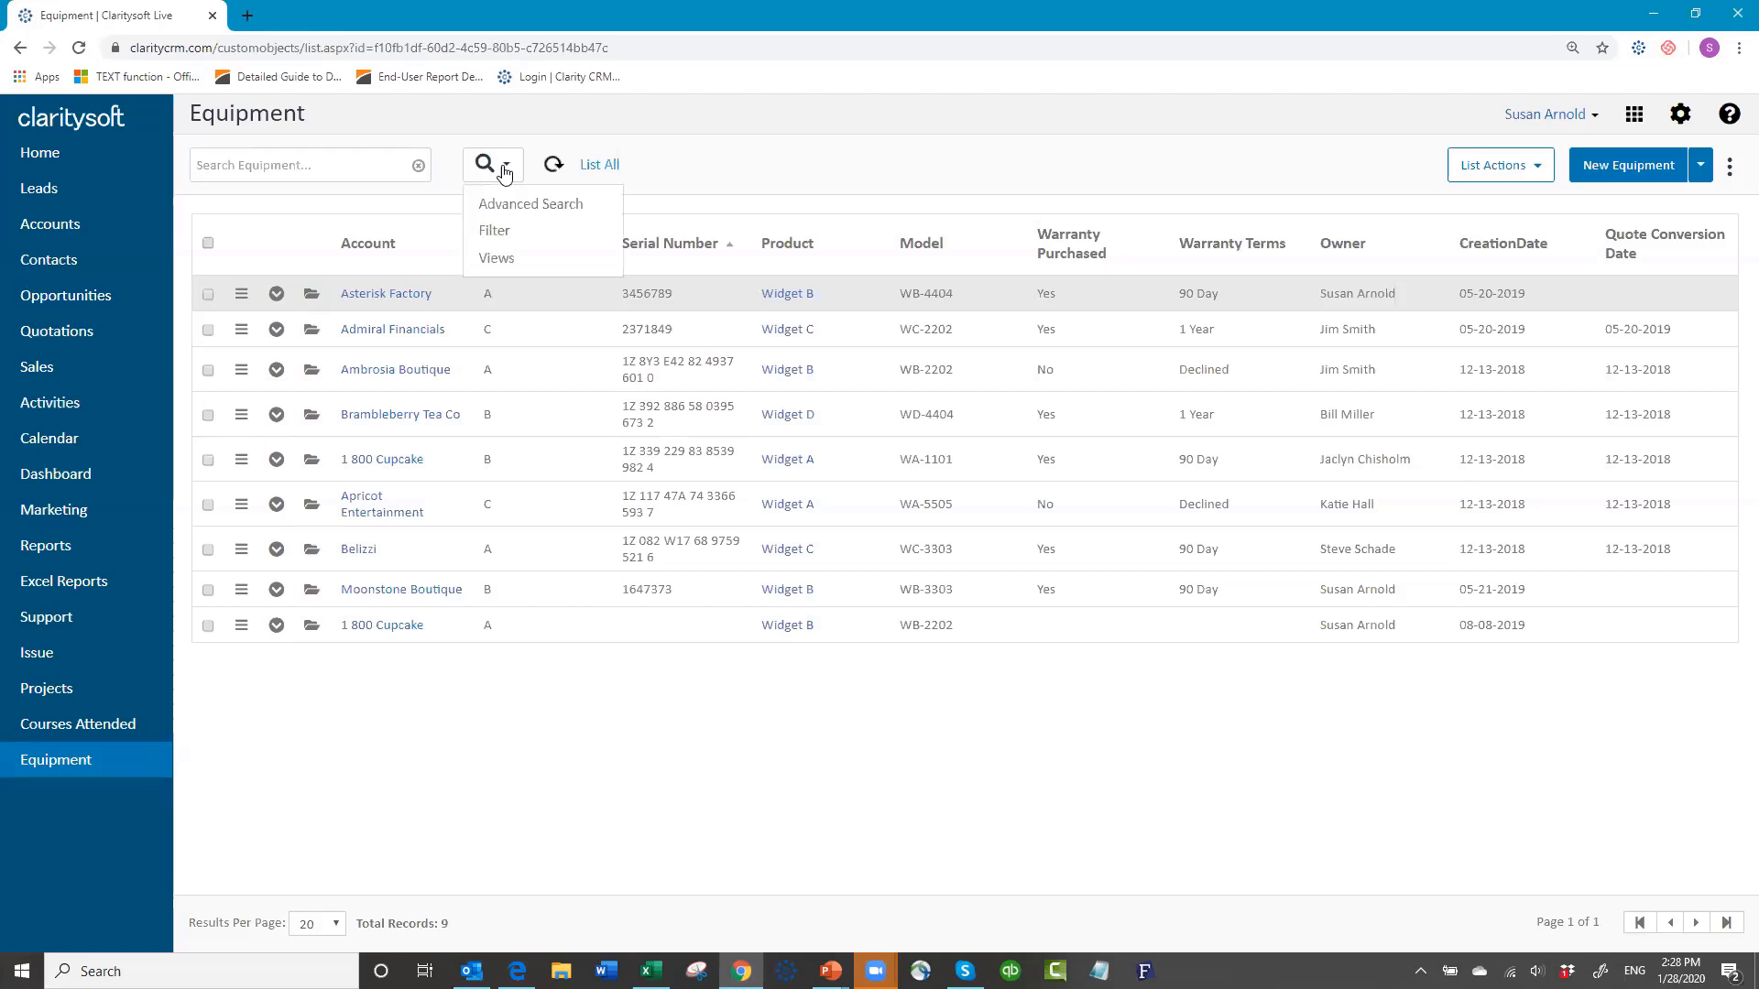
# Step: Run an advanced equipment search with Warranty Purchased set to Yes
pyautogui.click(513, 205)
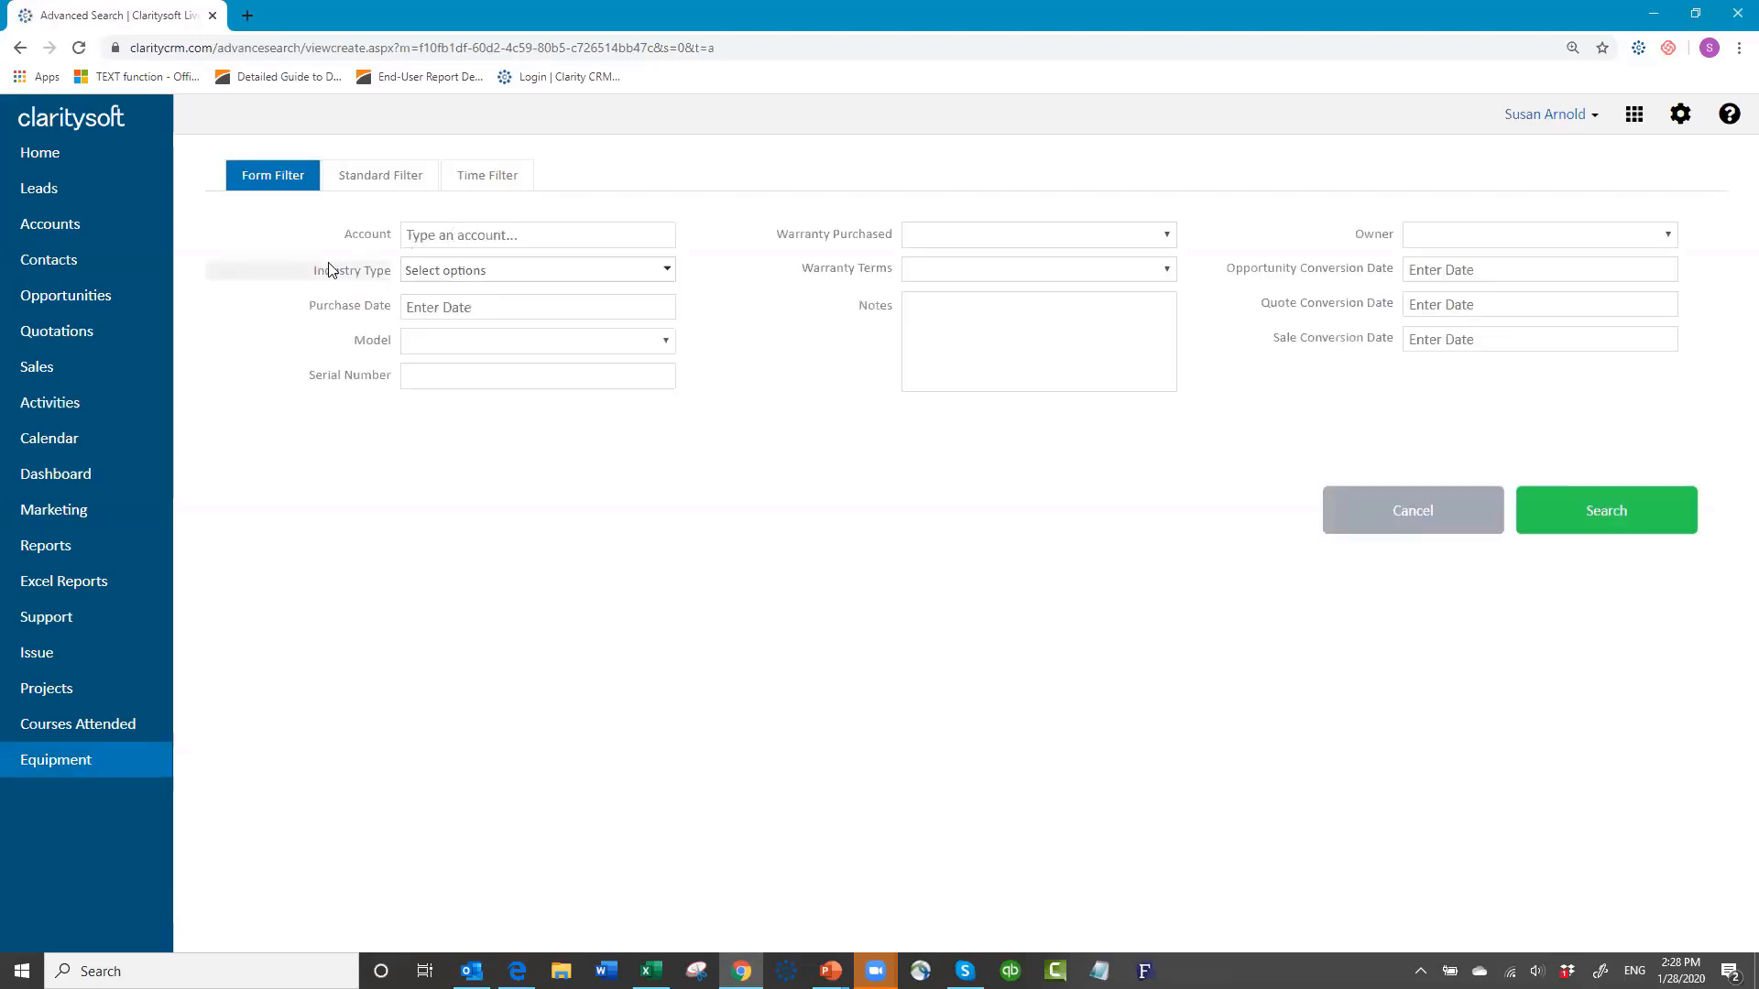
pyautogui.click(1168, 235)
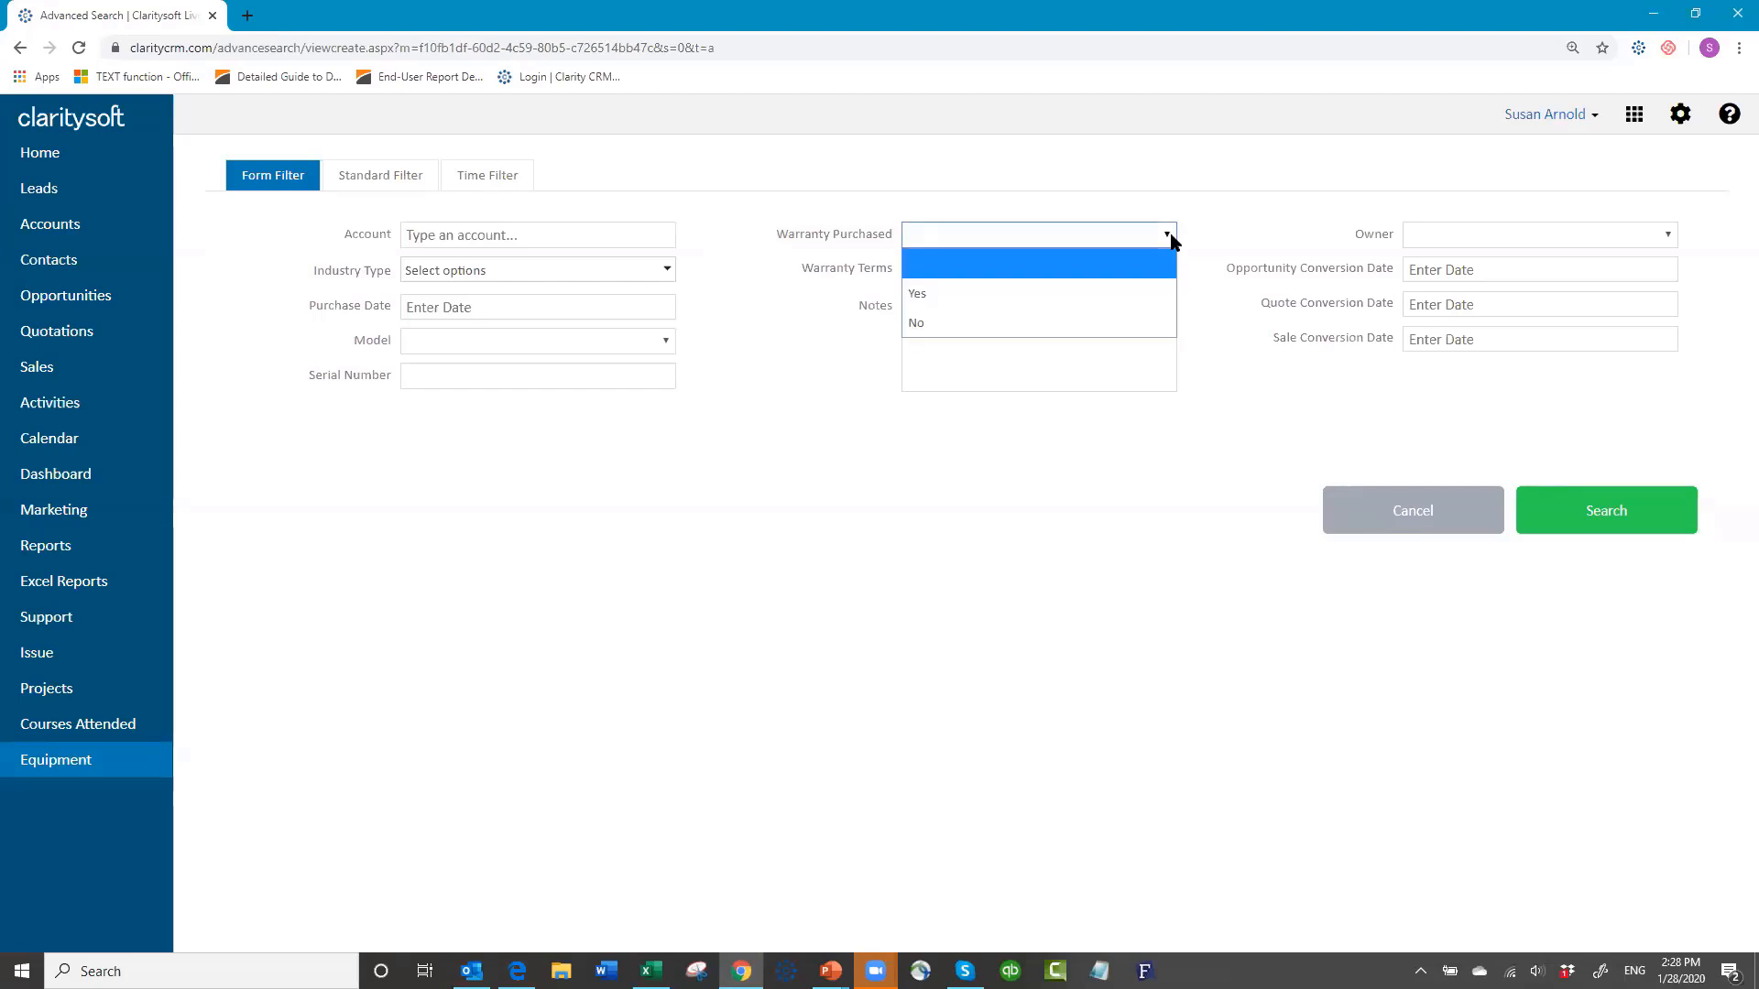
pyautogui.click(1070, 298)
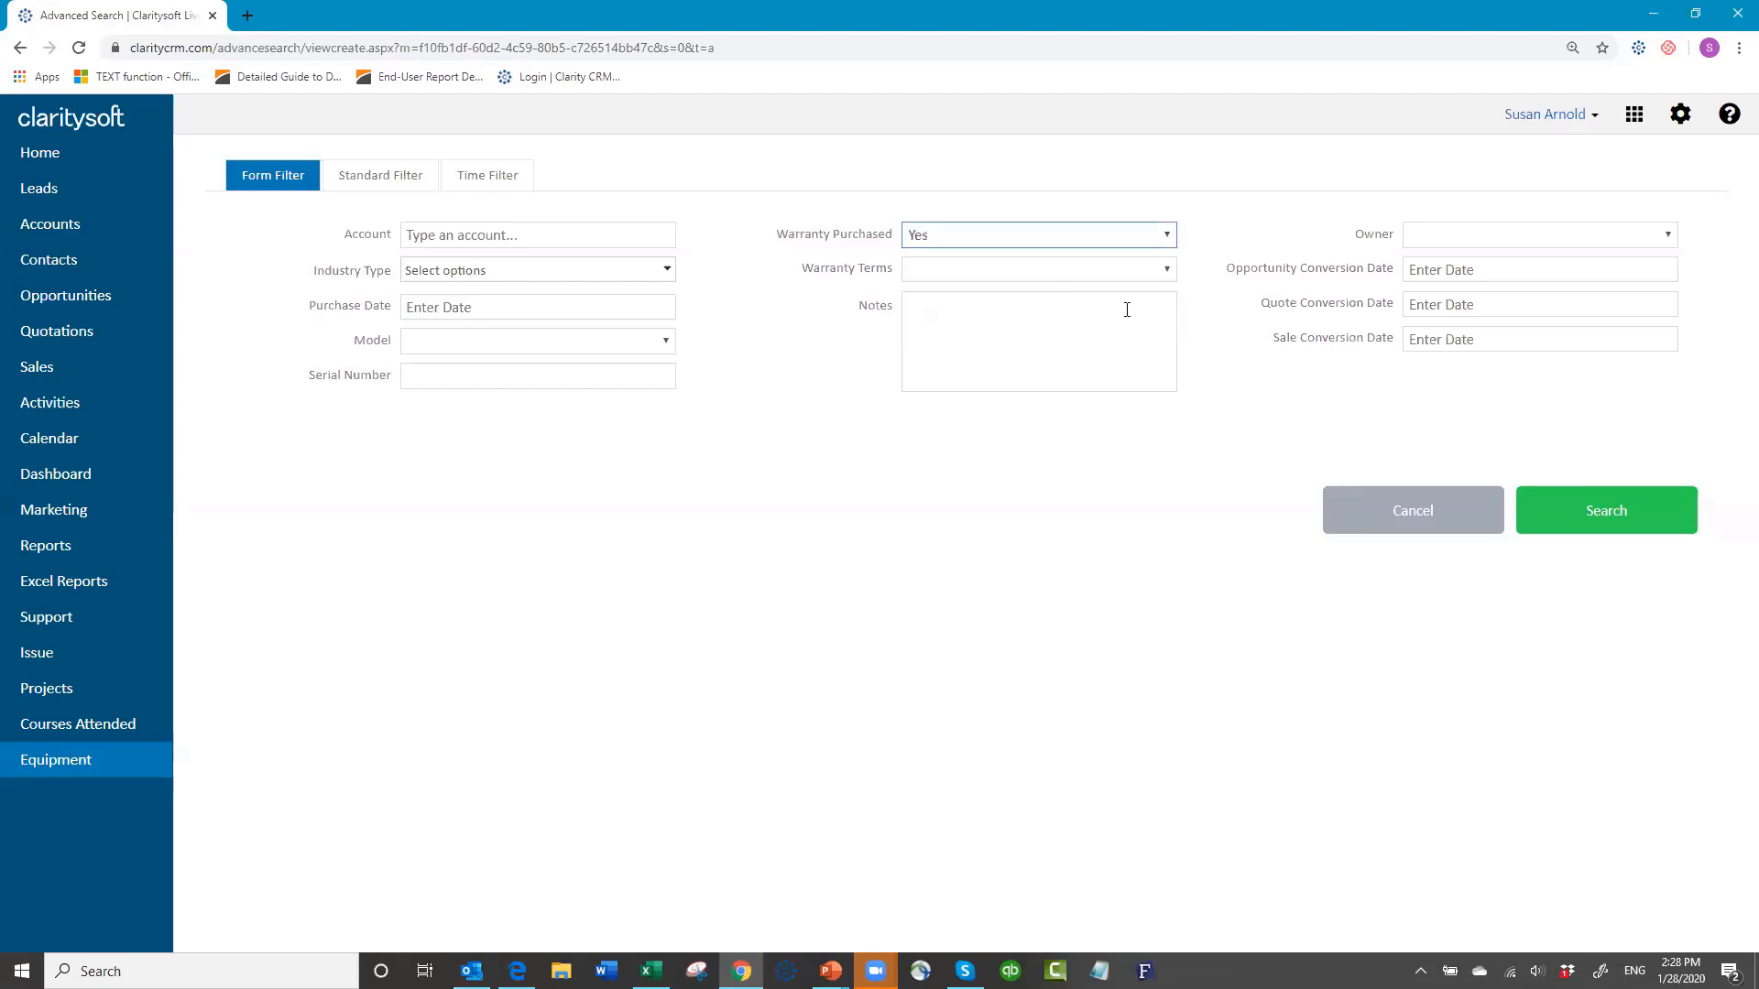
pyautogui.click(1586, 530)
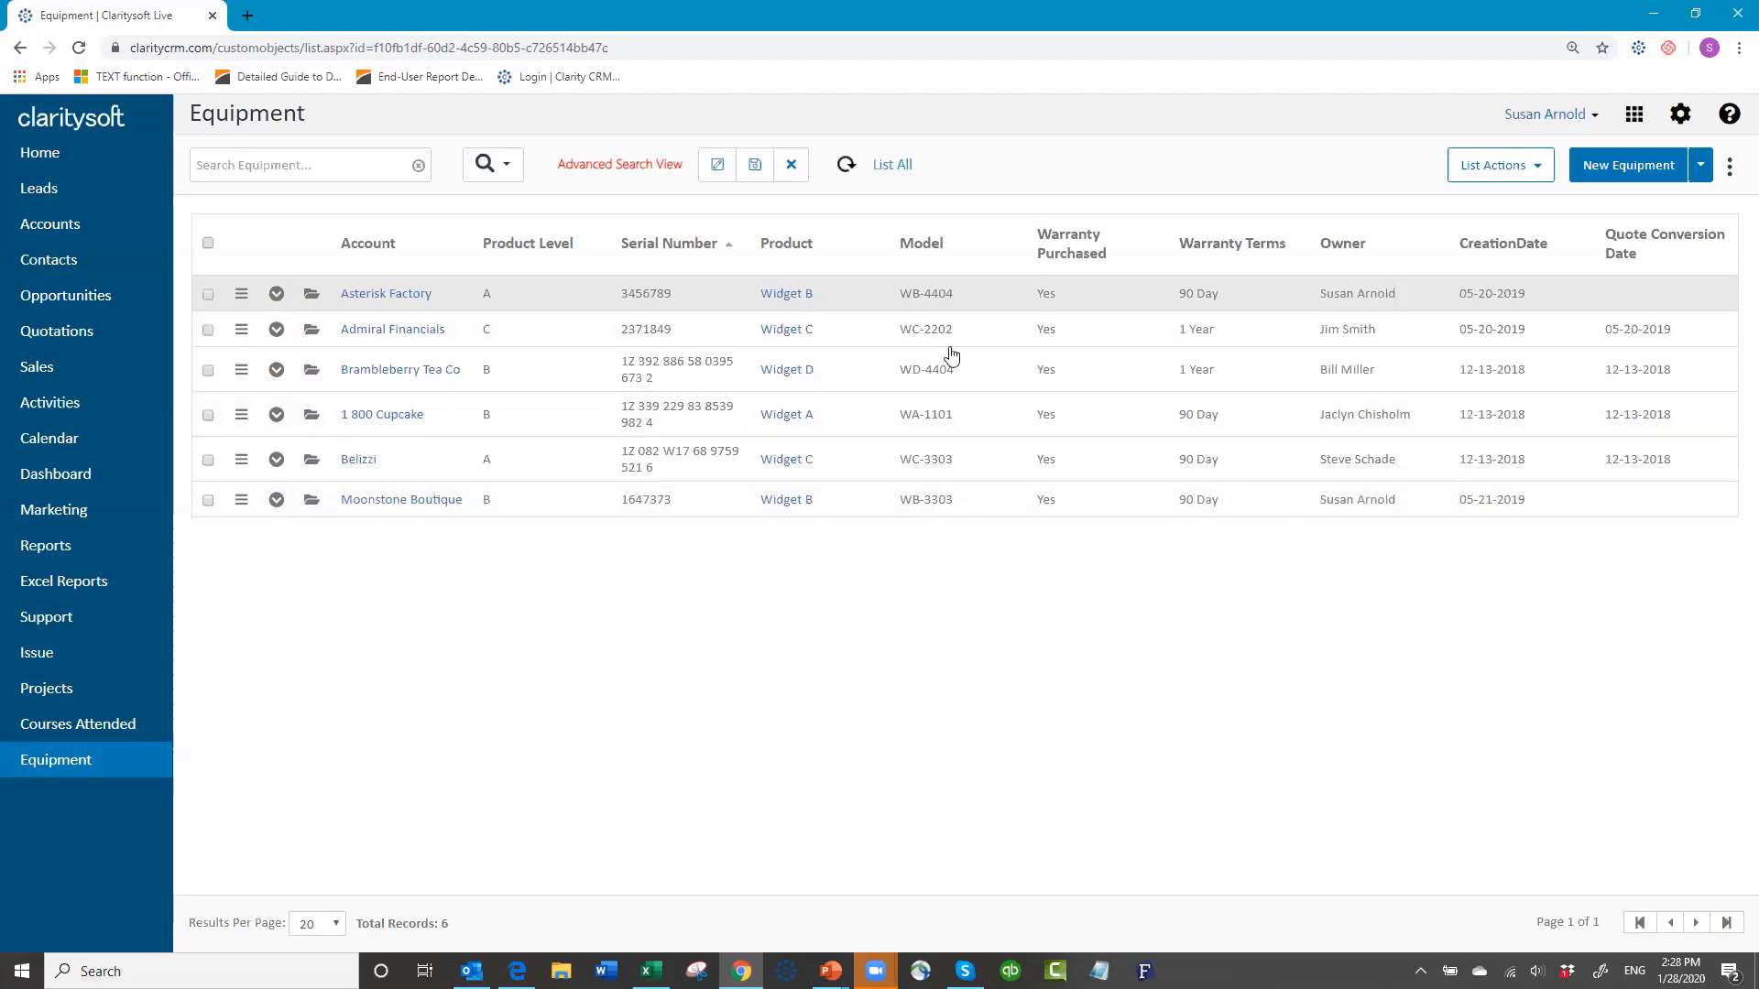
# Step: Save the warranty-filtered search as a view named 'Warranty Purchased'
pyautogui.click(748, 173)
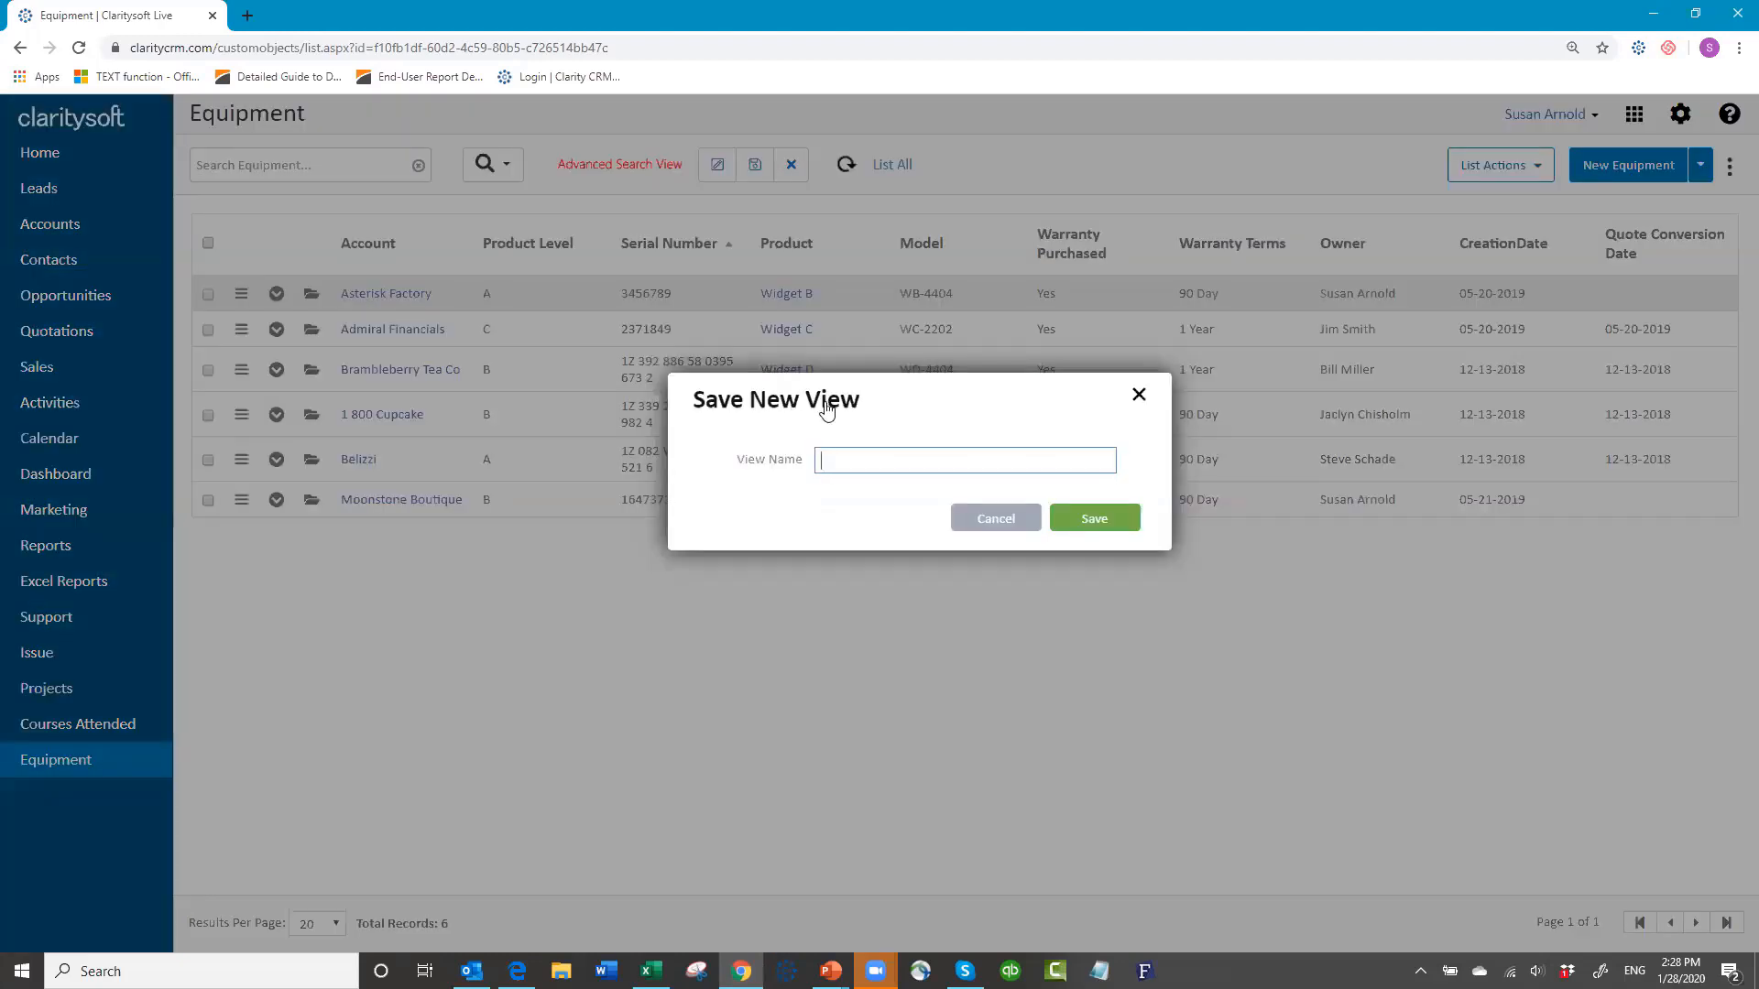
pyautogui.write('Warranty Purchased')
pyautogui.click(1096, 520)
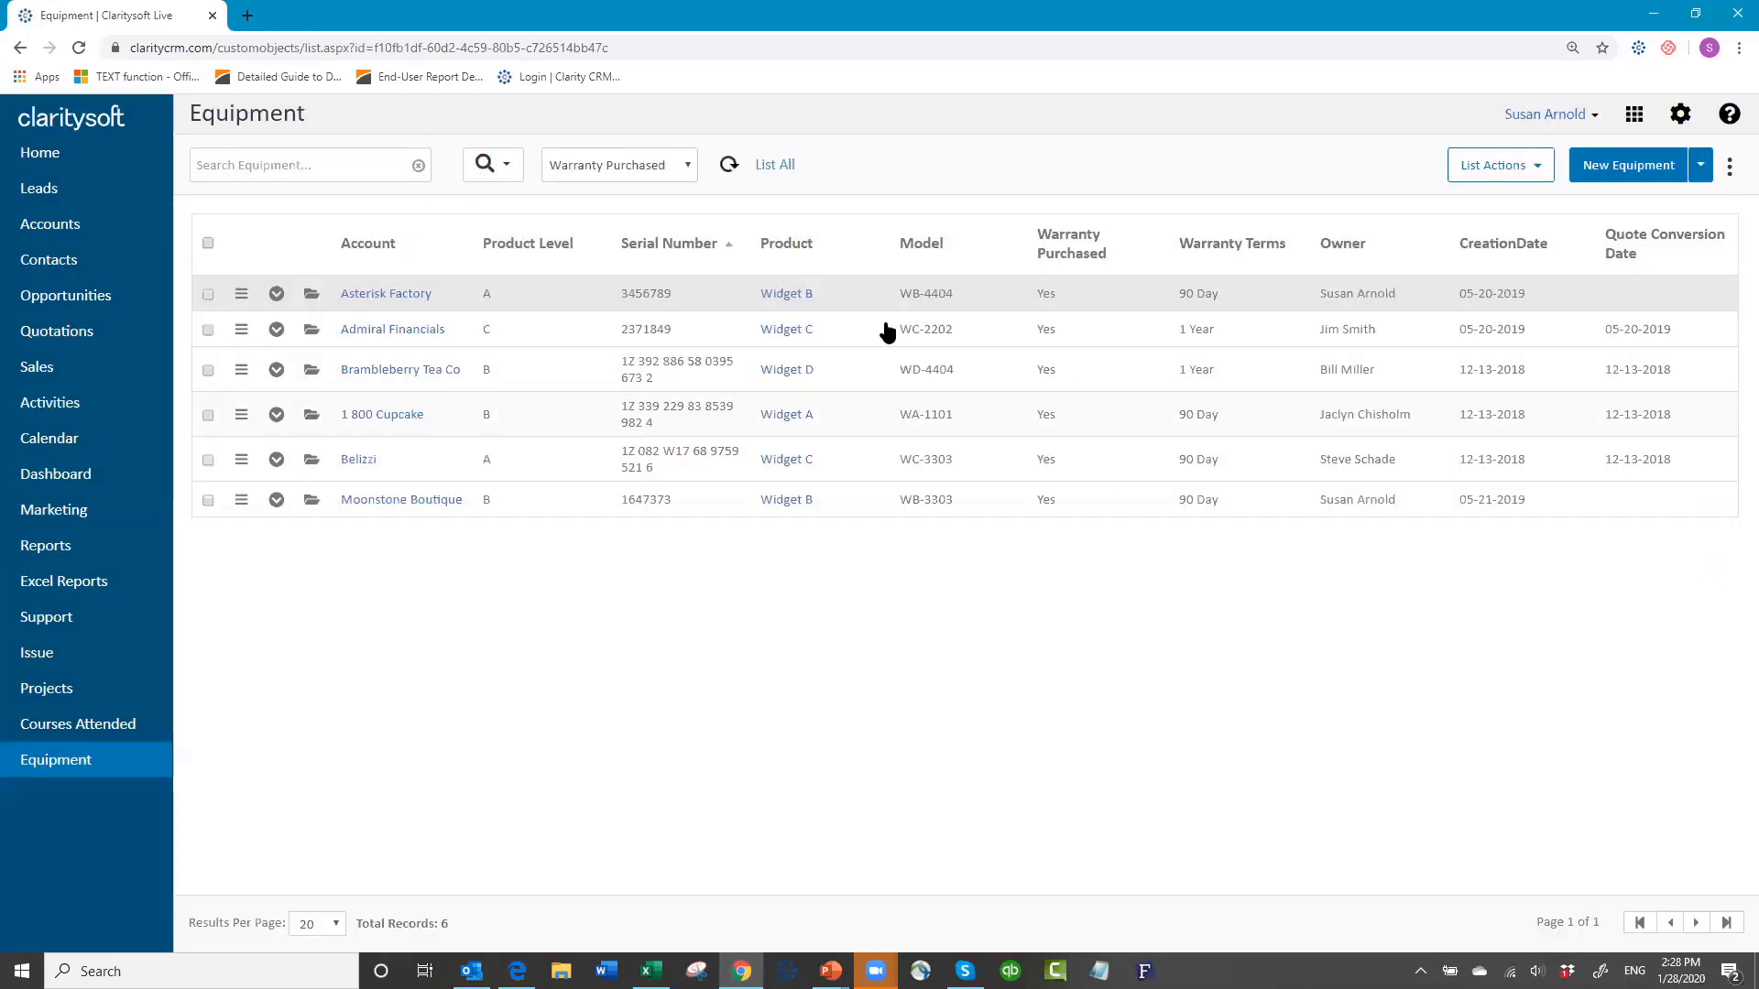
# Step: Switch between All Records and the Warranty Purchased view, then go to the Courses Attended list
pyautogui.click(683, 170)
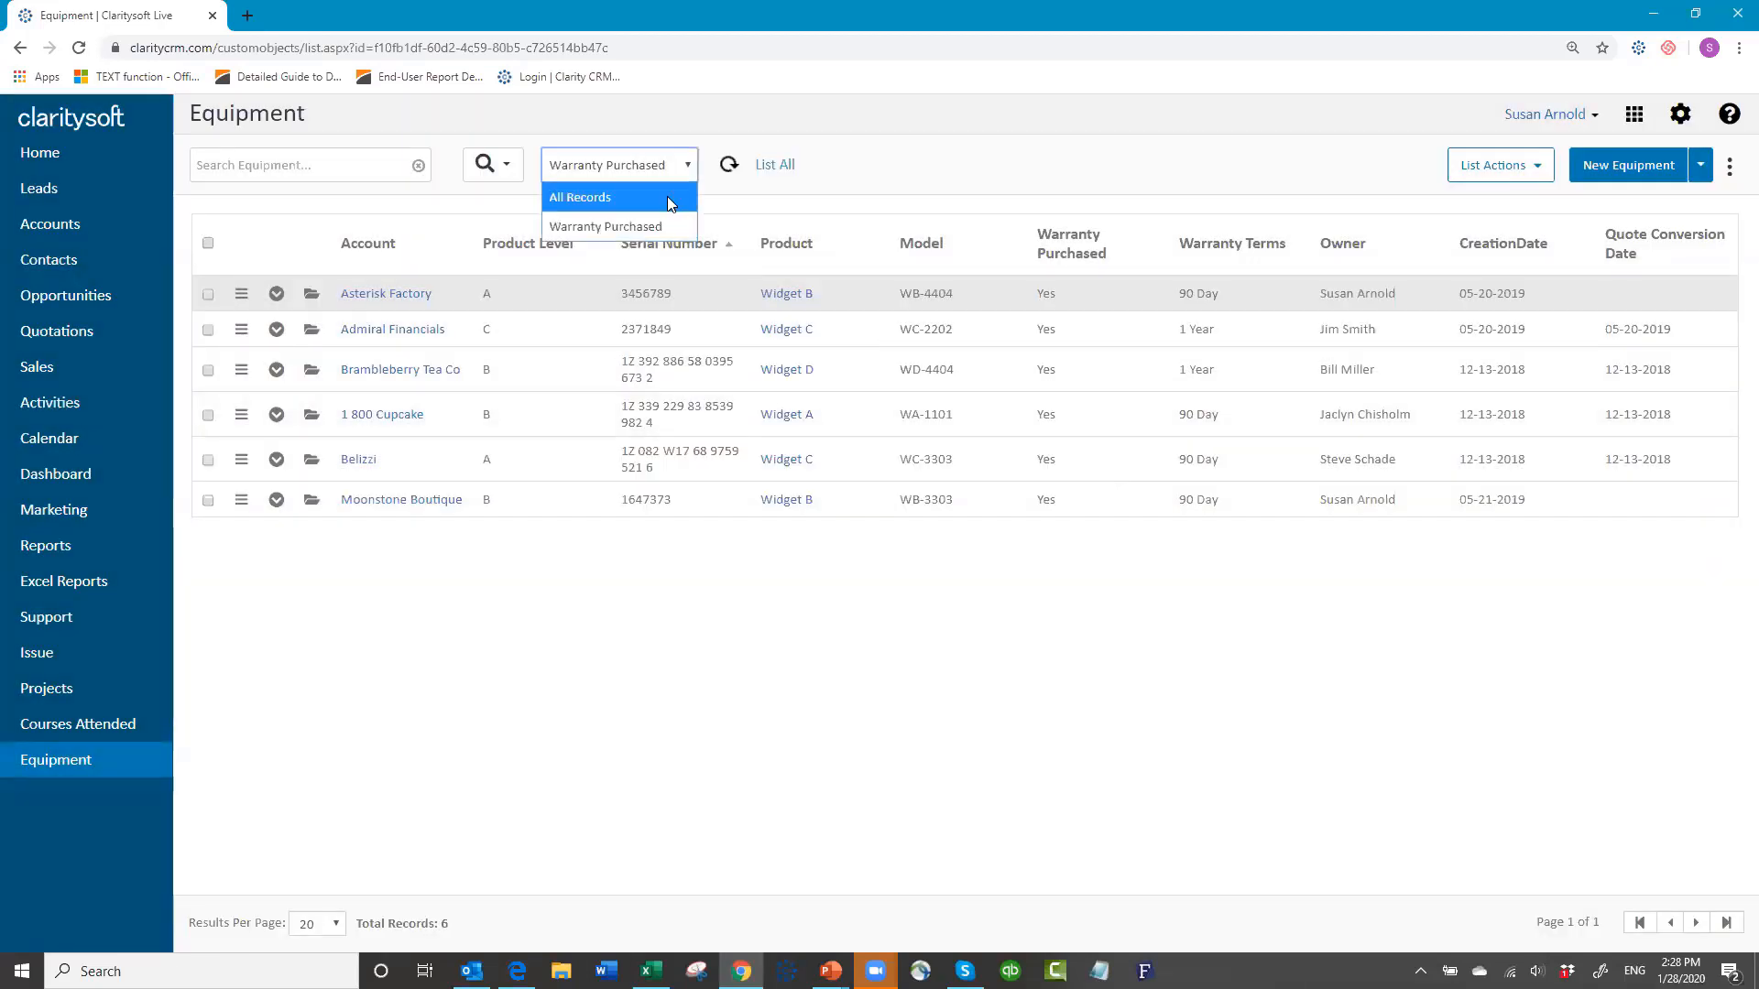
pyautogui.click(667, 196)
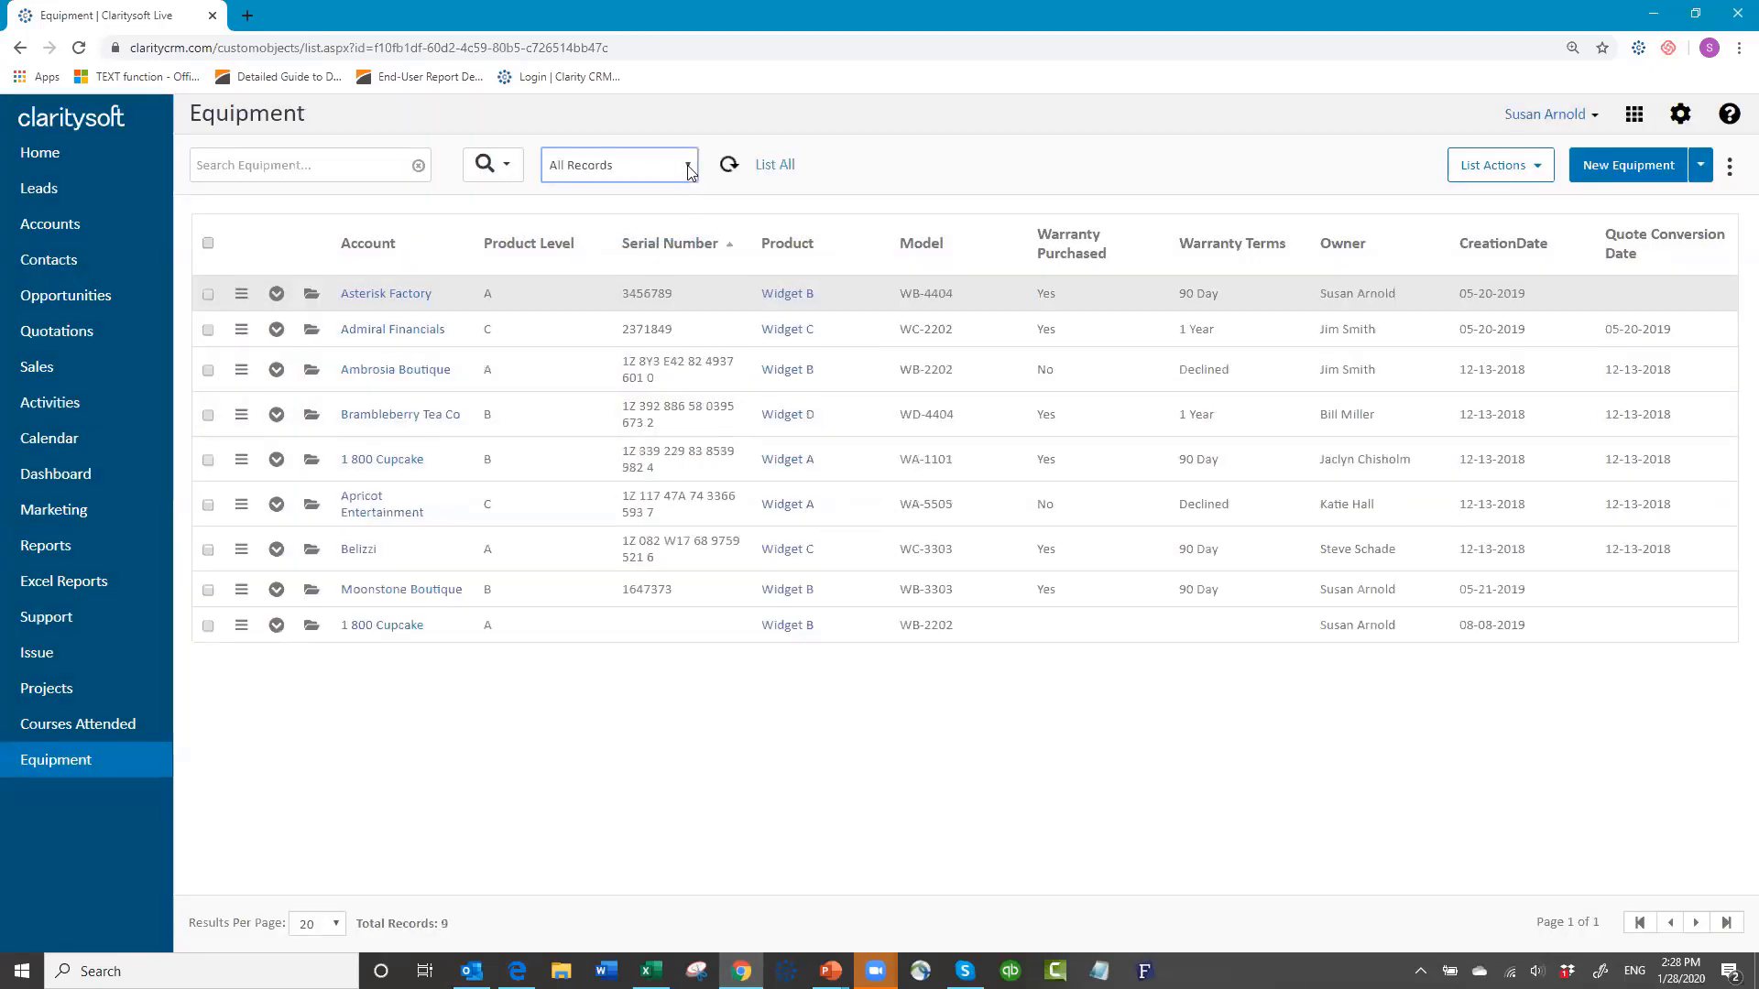
pyautogui.click(690, 174)
pyautogui.click(681, 228)
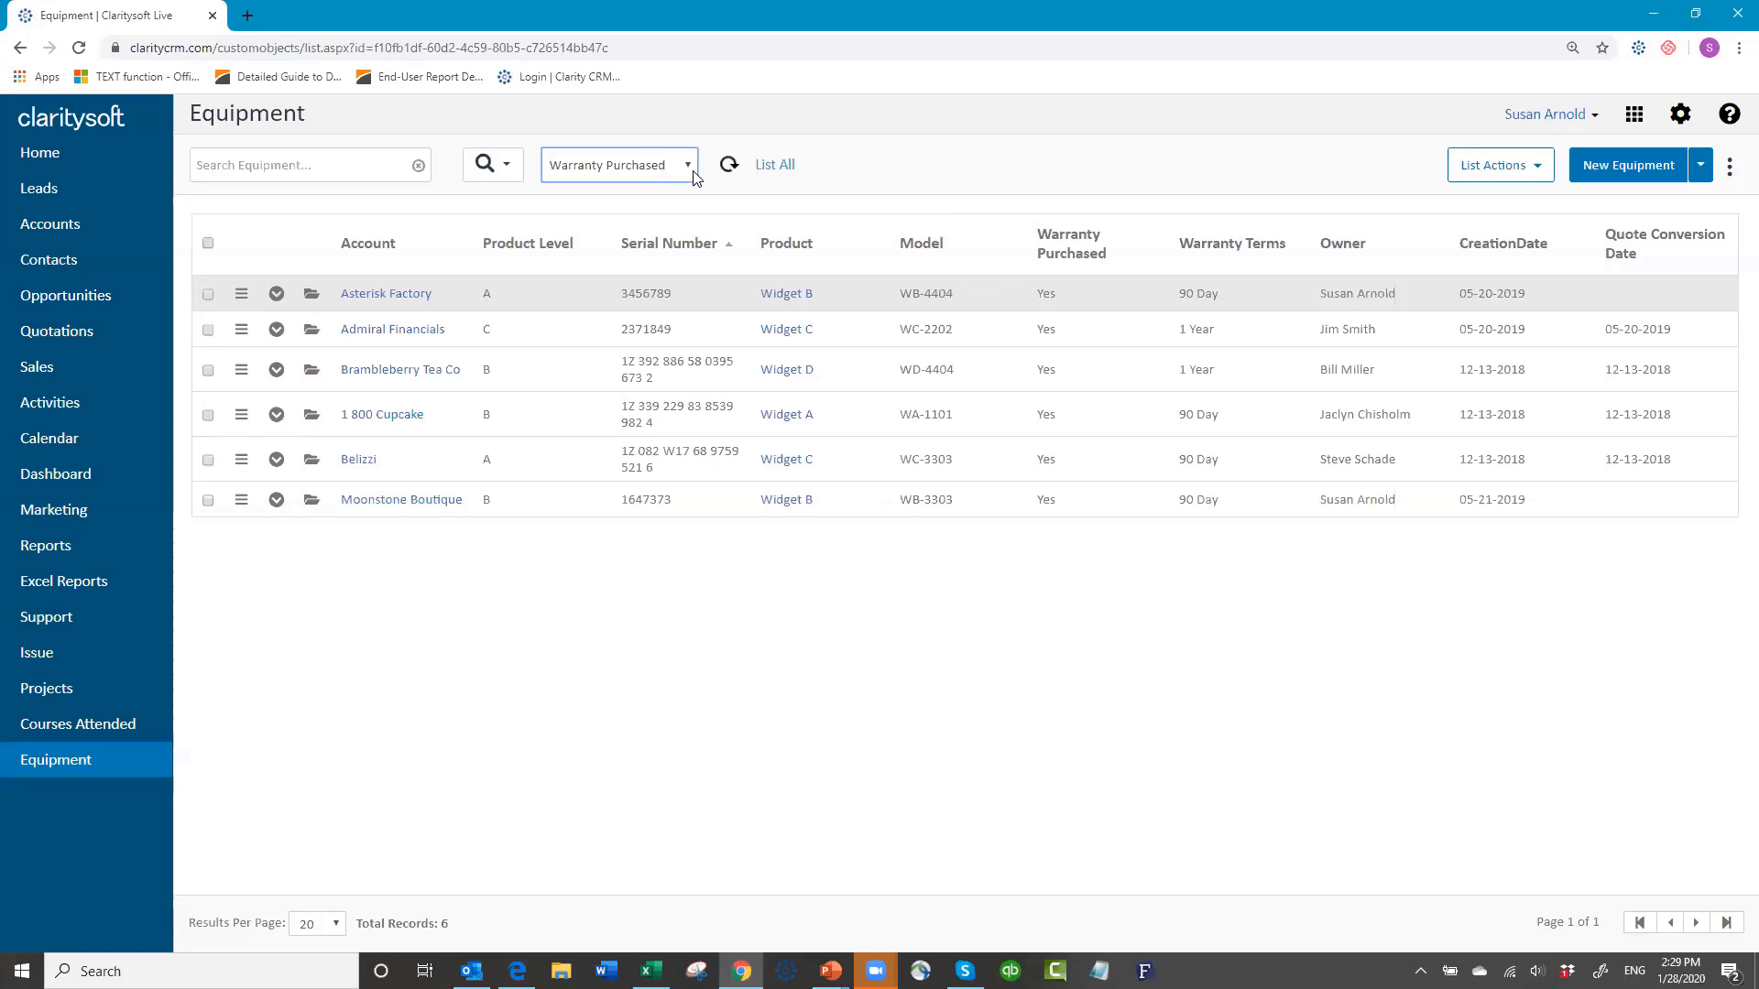
pyautogui.click(82, 731)
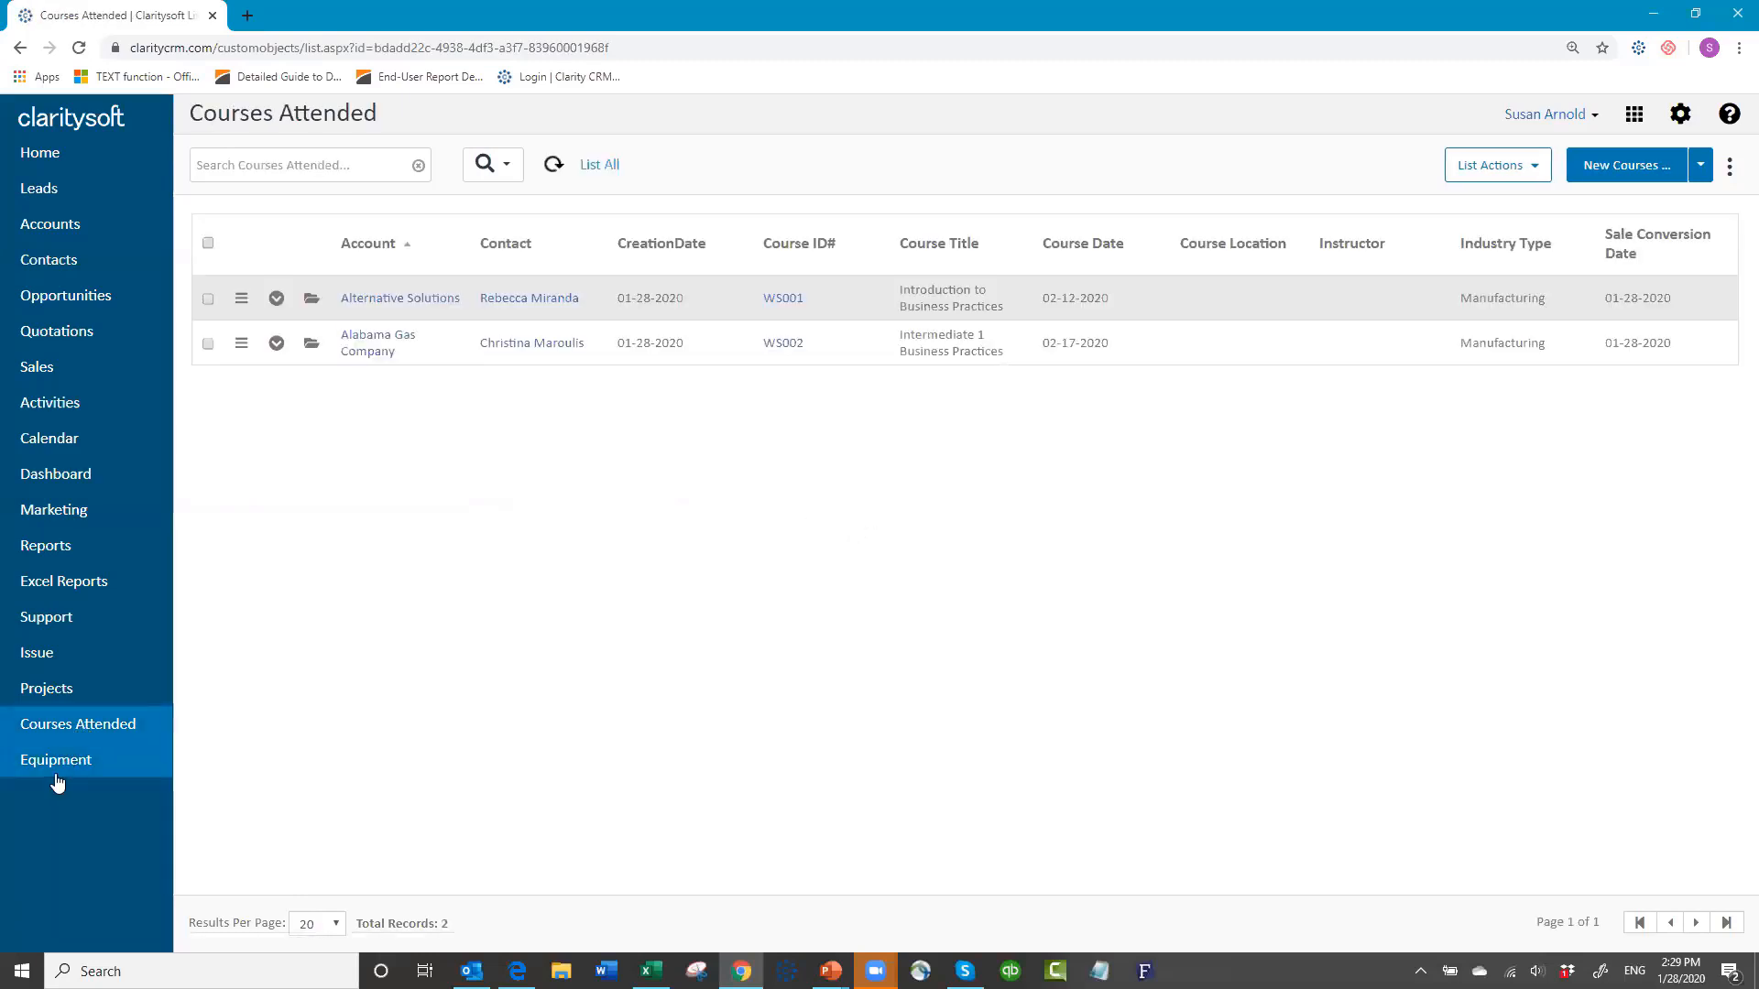
# Step: Open the Alternative Solutions attendance record (WS001, Introduction to Business Practices) for editing
pyautogui.click(312, 303)
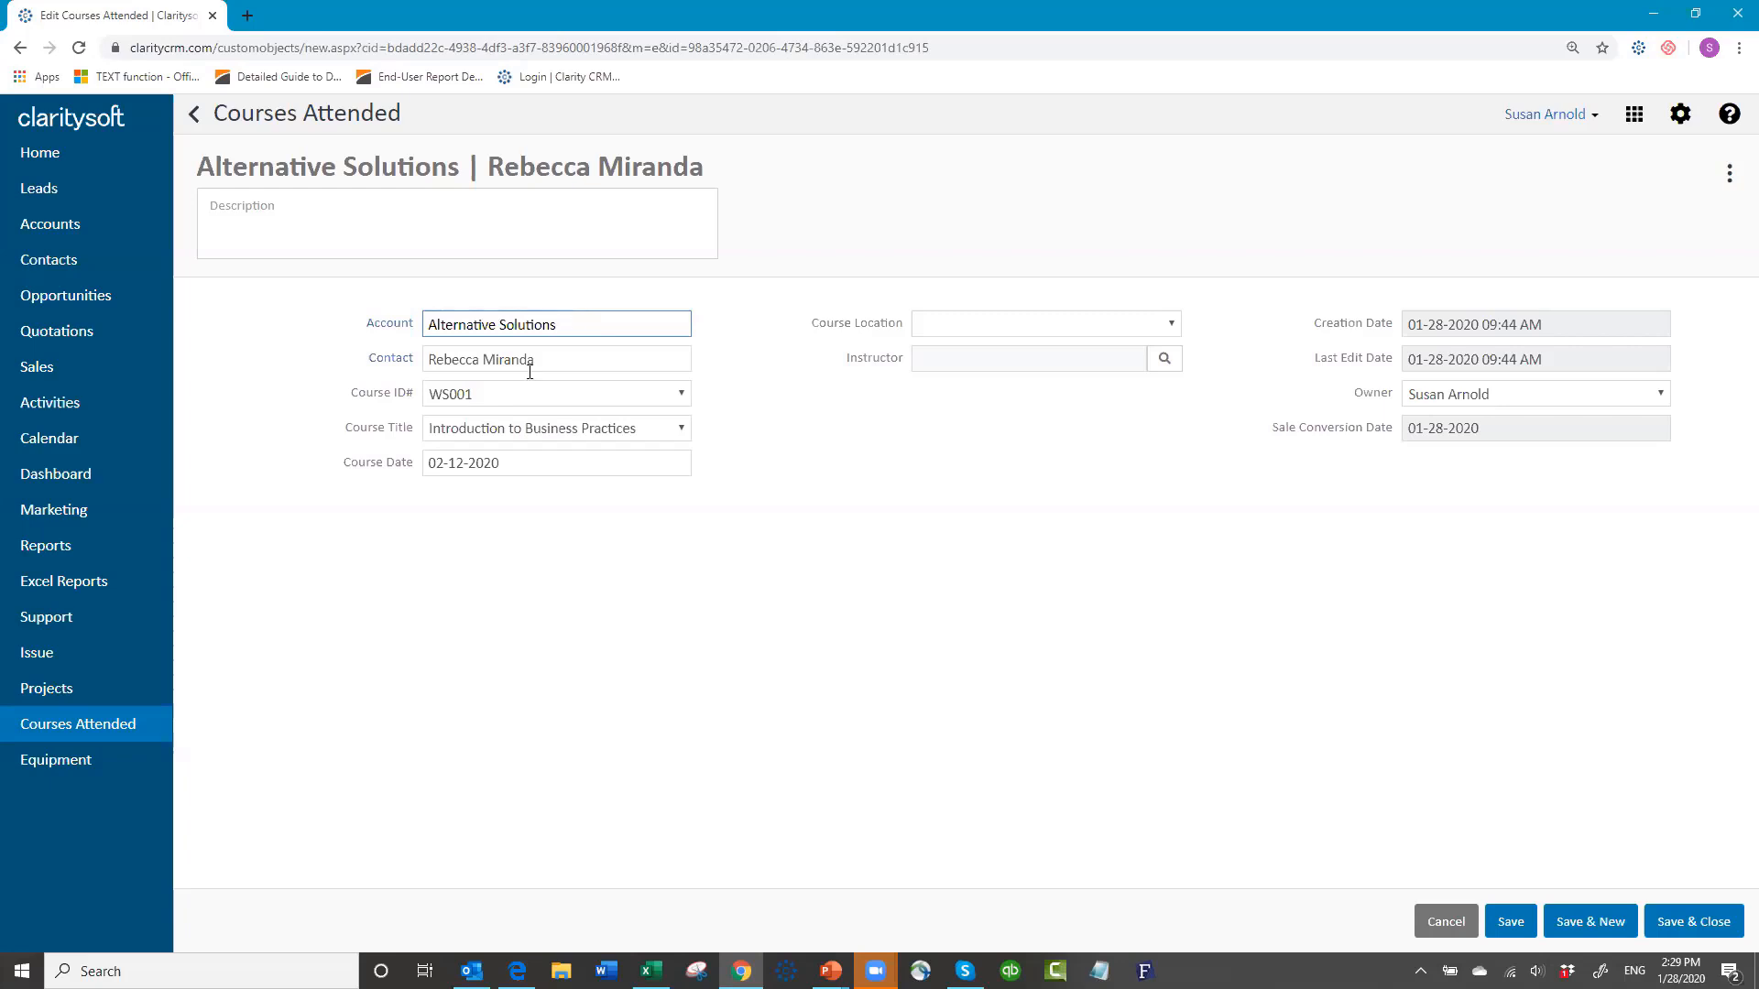
# Step: Change the Course ID# to WS002 and the Course Title to Intermediate 1 Business Practices
pyautogui.click(681, 395)
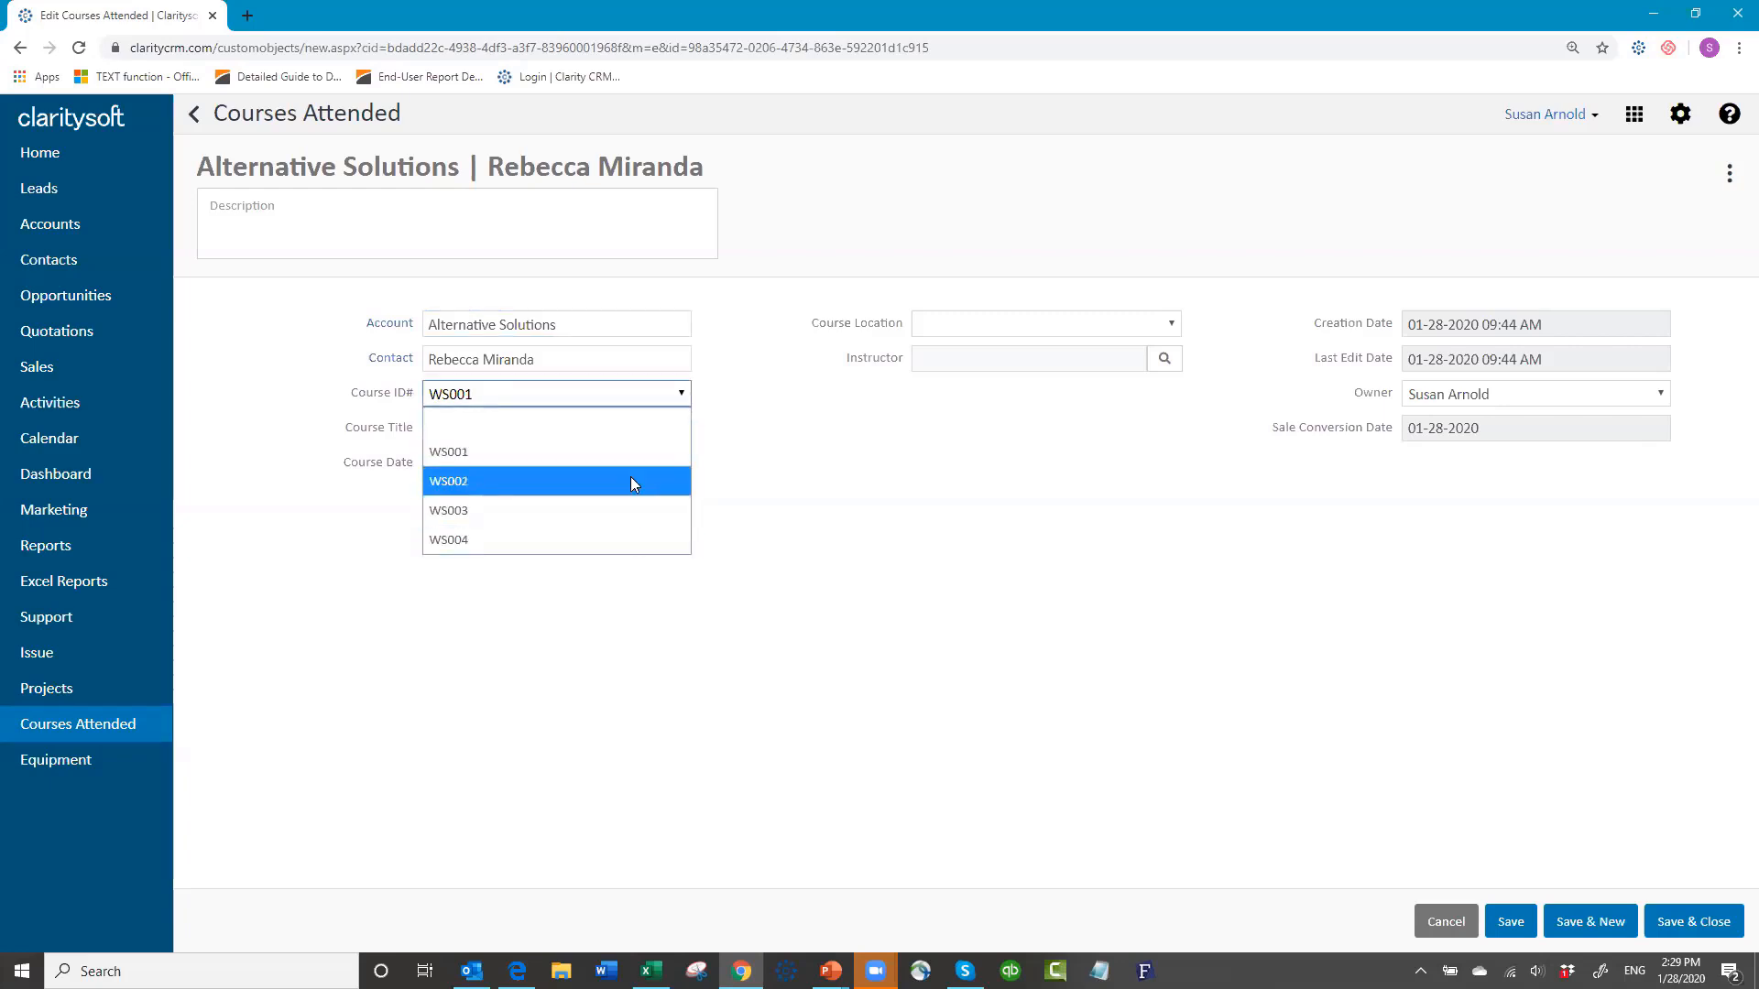
pyautogui.click(630, 477)
pyautogui.click(682, 429)
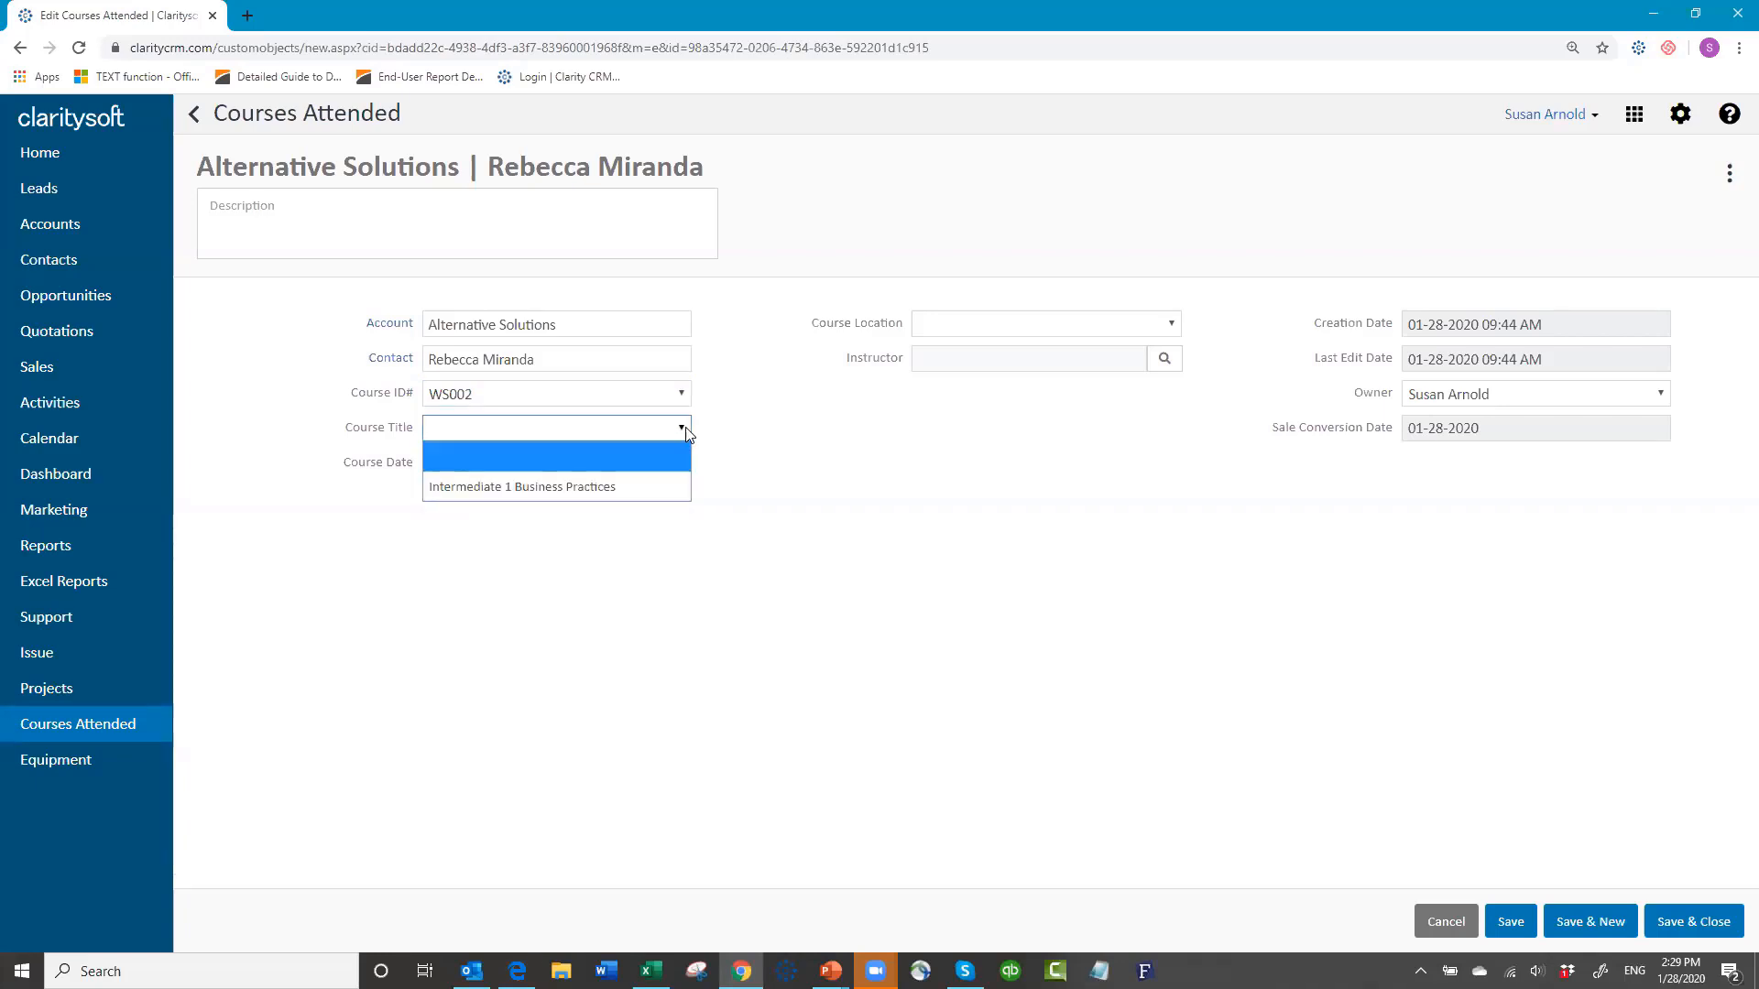
pyautogui.click(638, 480)
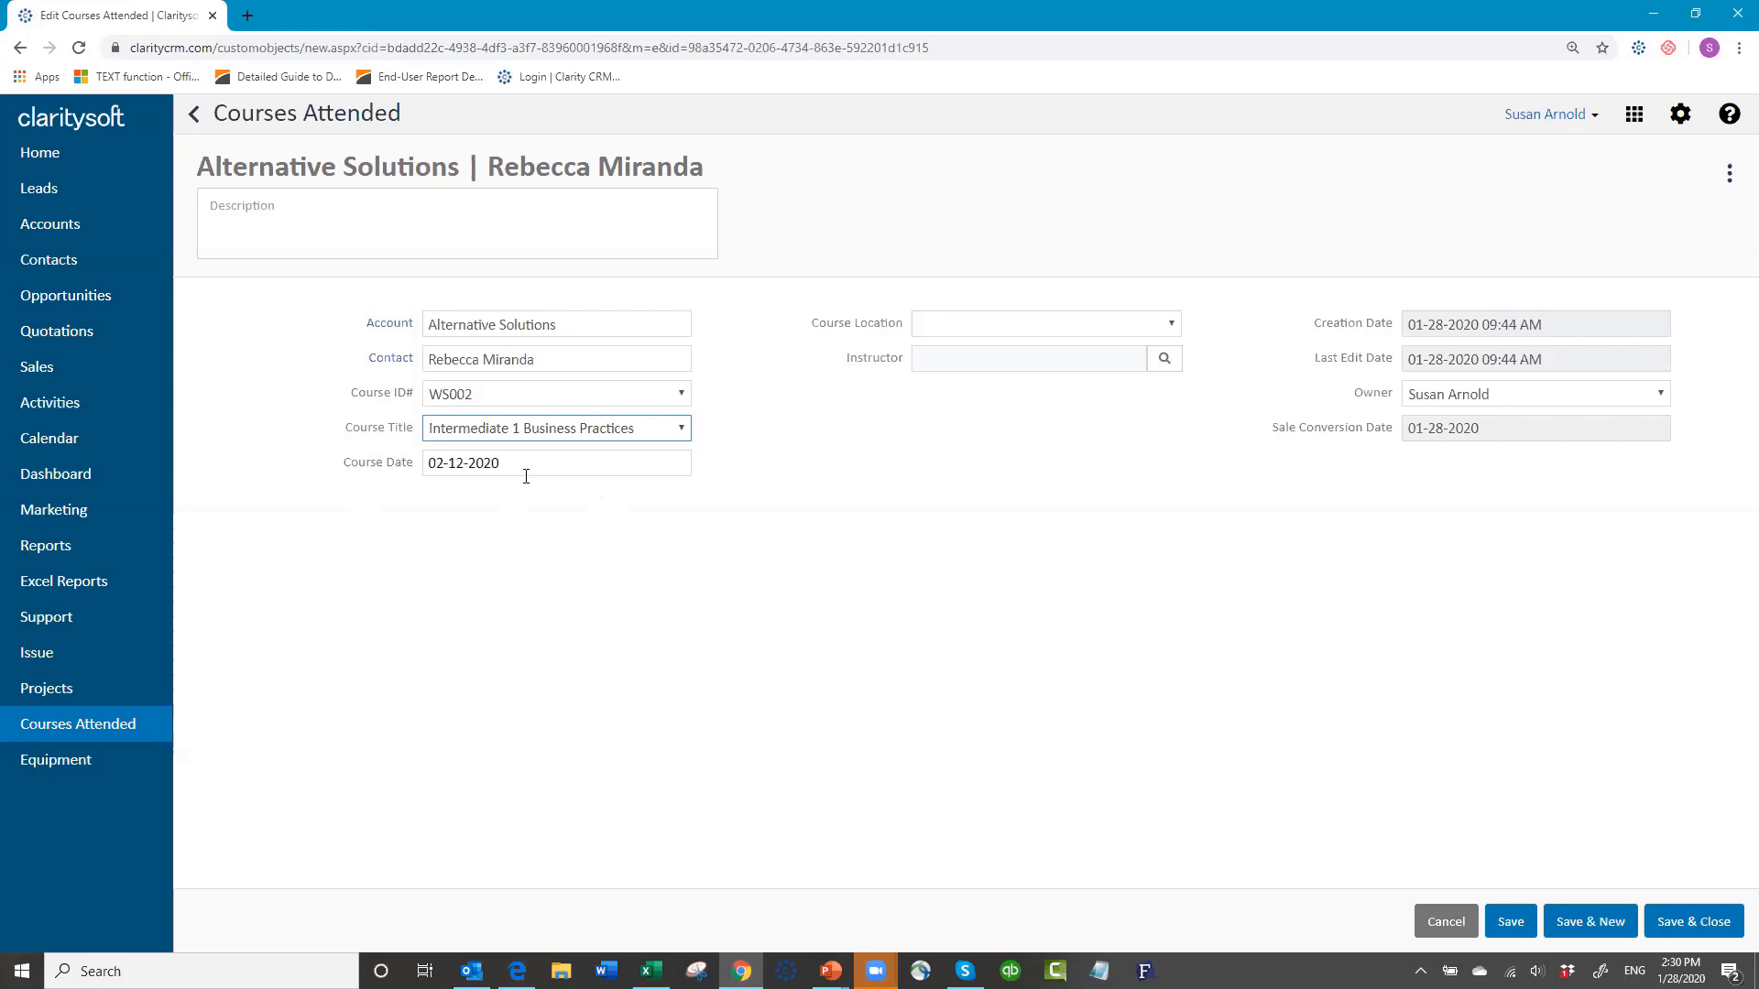
# Step: Leave the course location unset and assign a user from the lookup list as instructor
pyautogui.click(1172, 322)
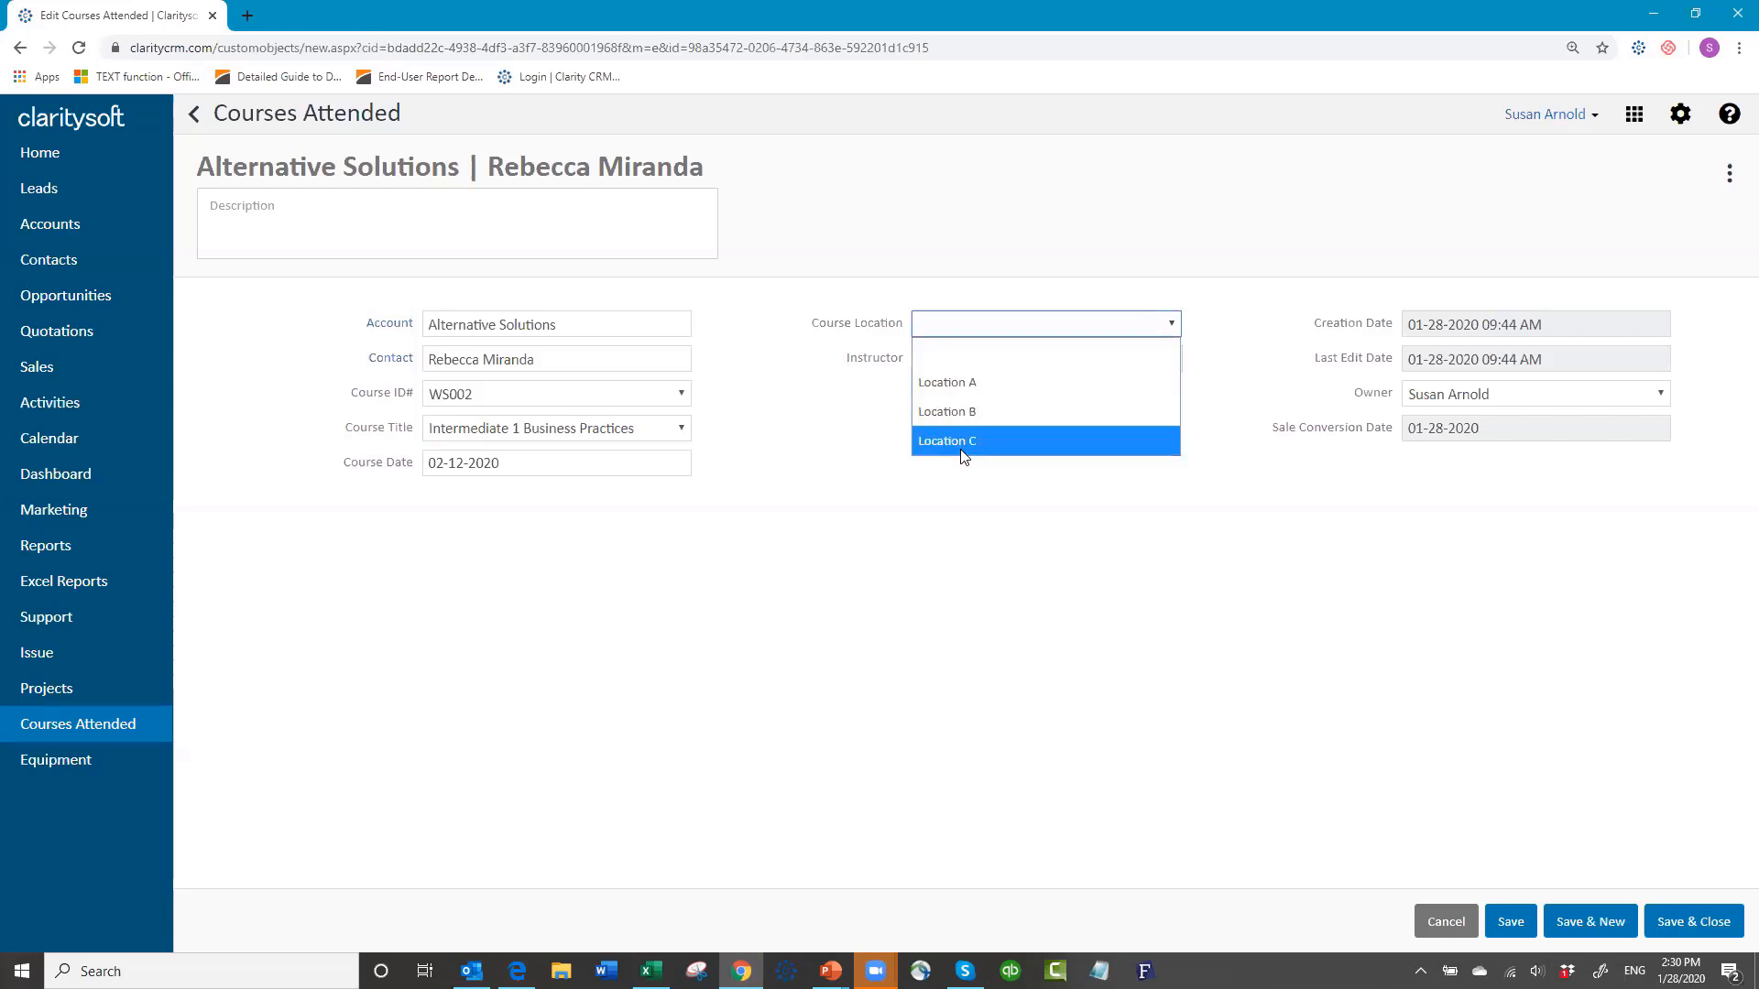
pyautogui.click(982, 327)
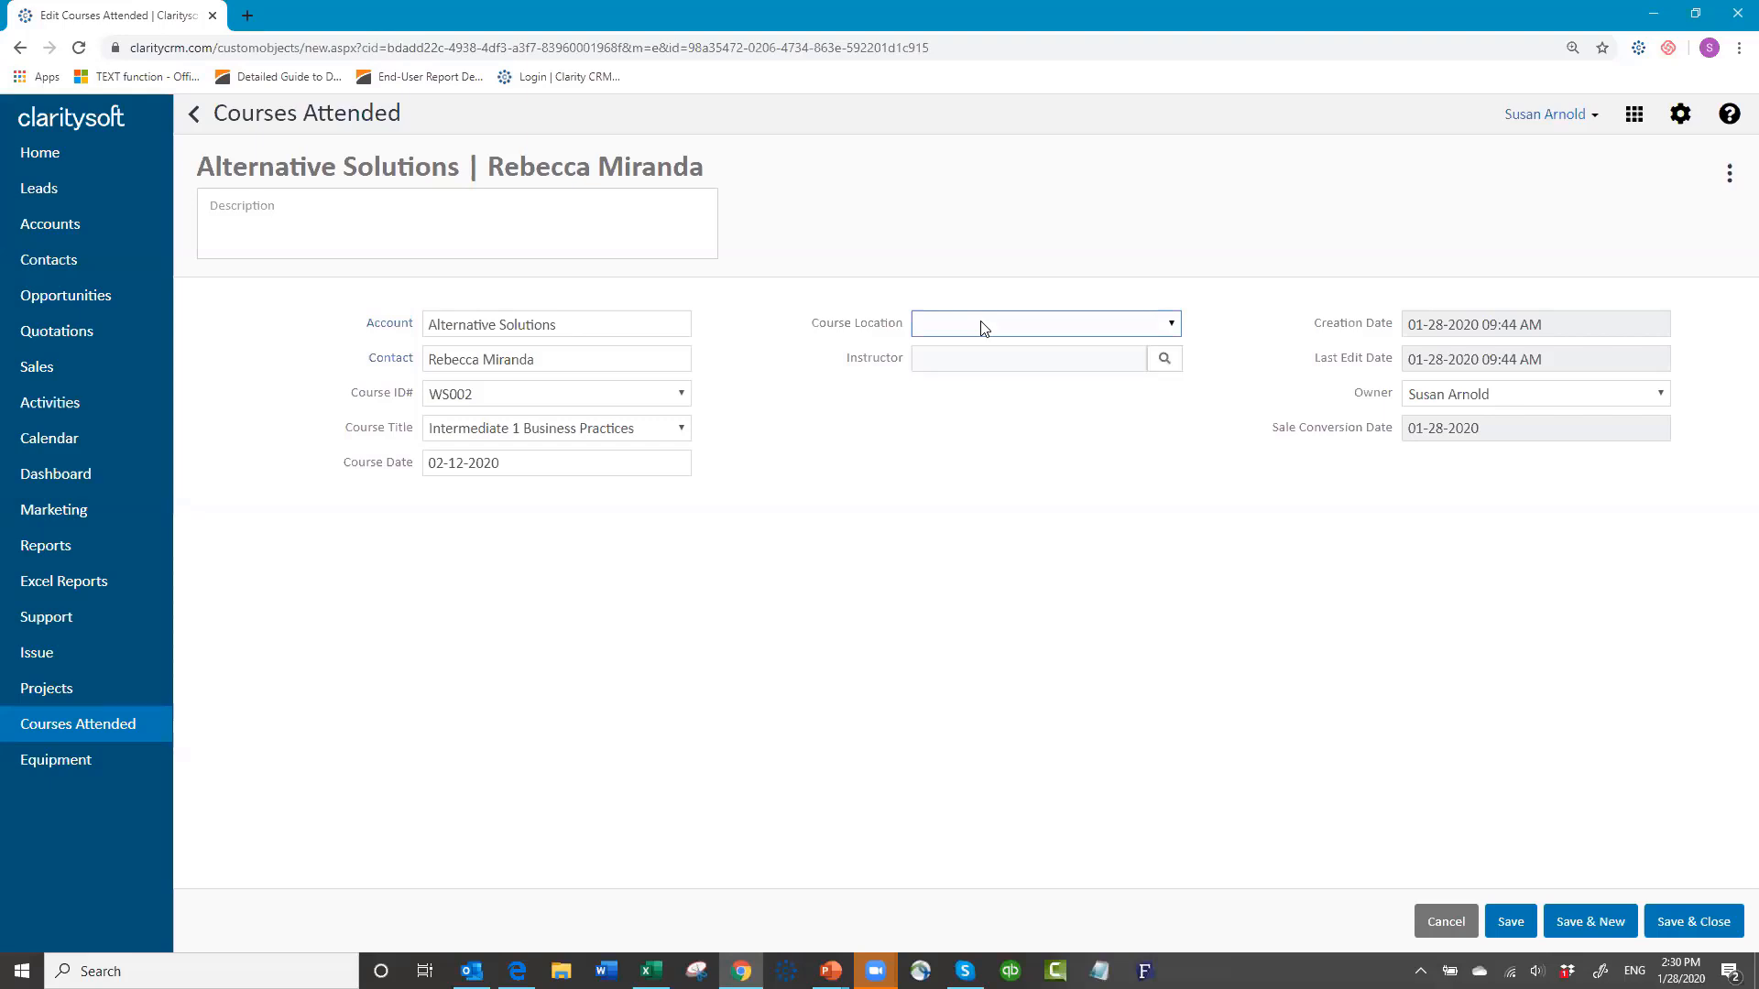
pyautogui.click(1165, 361)
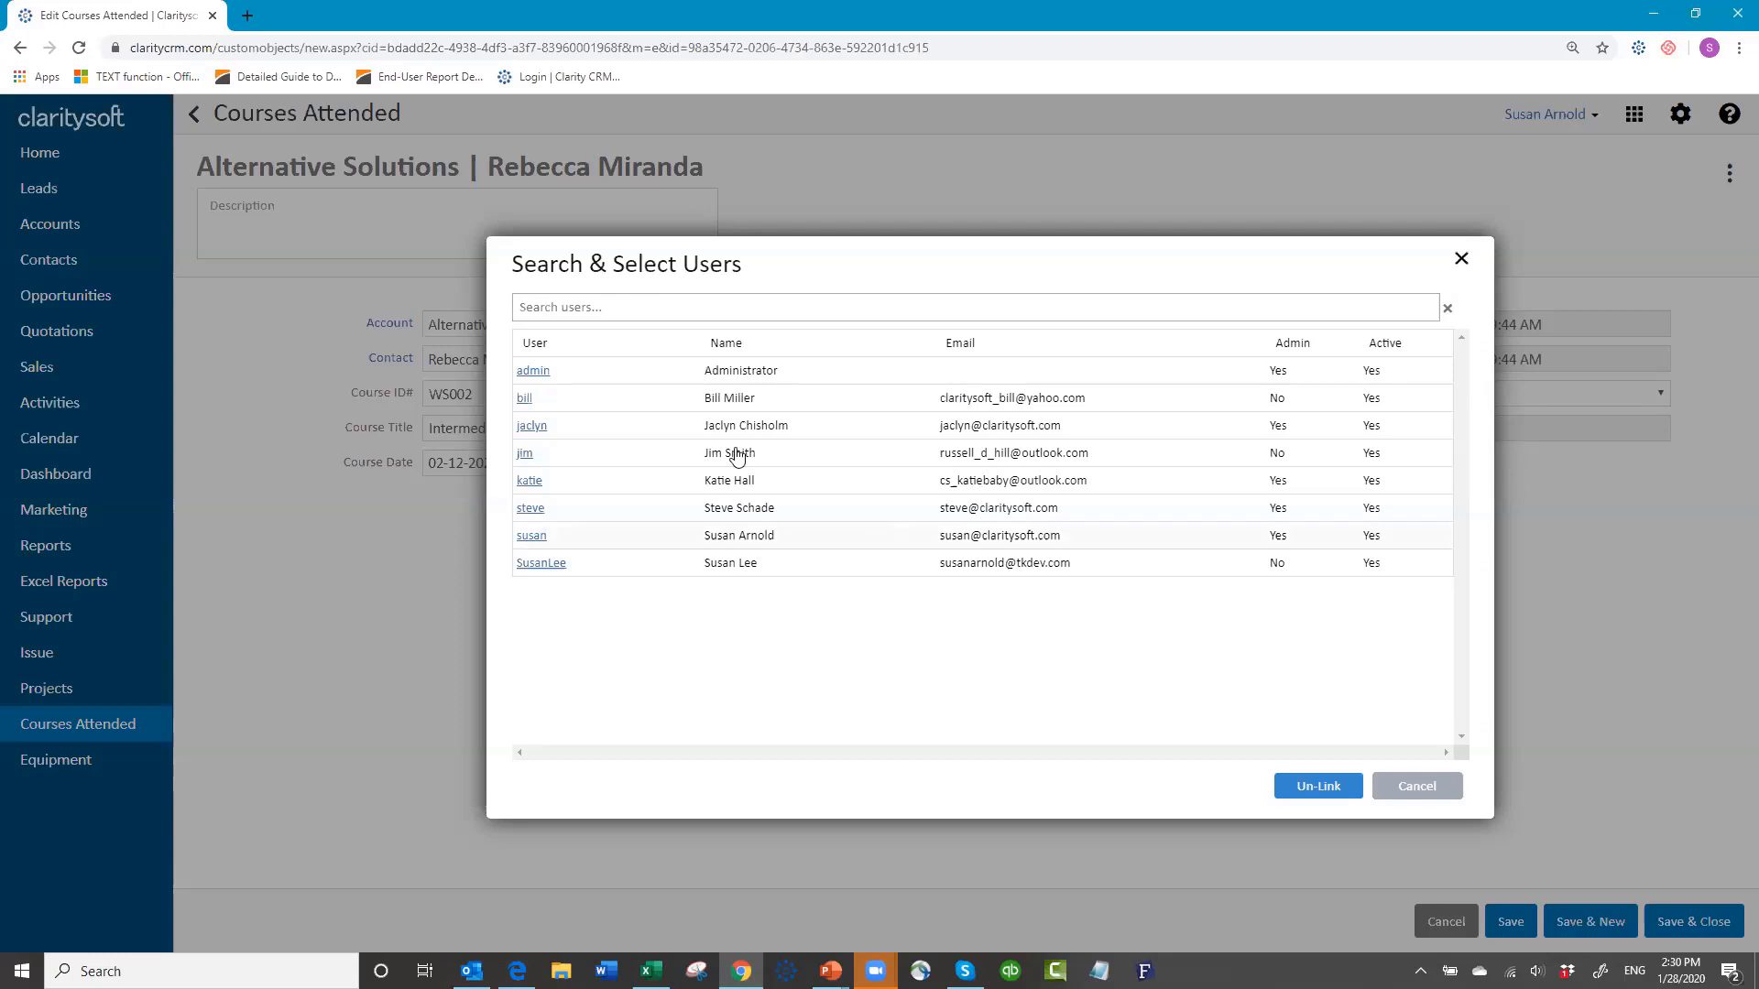
pyautogui.click(524, 399)
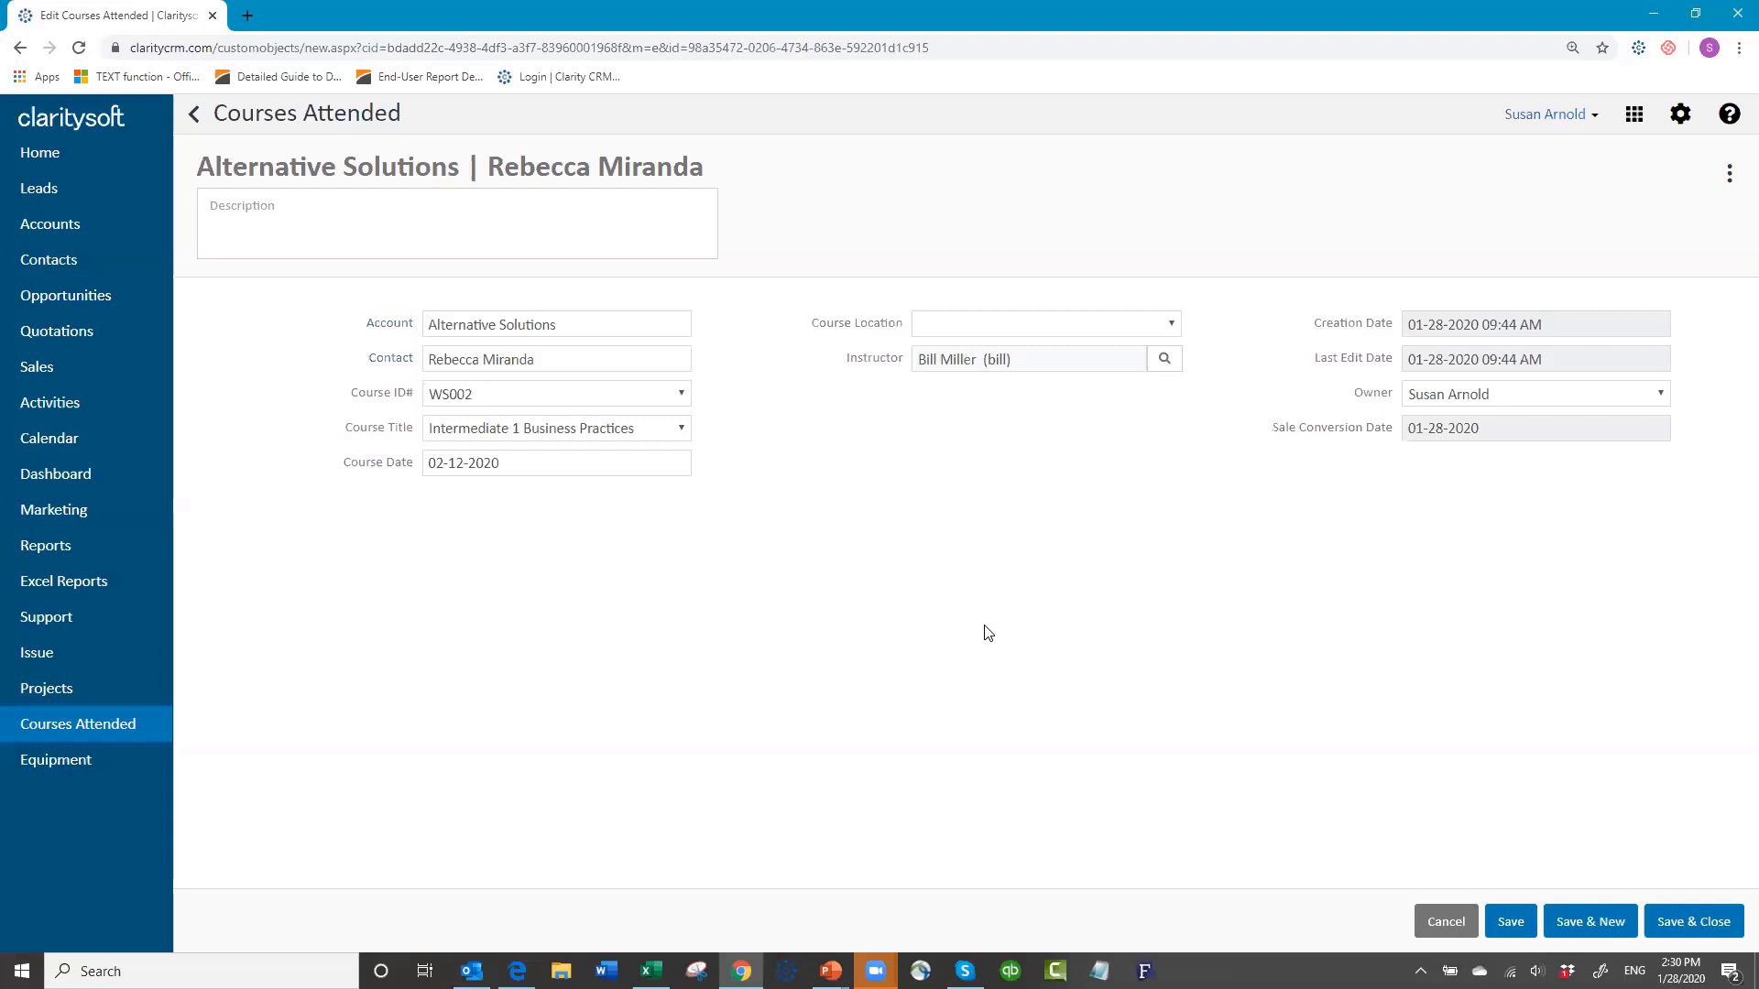
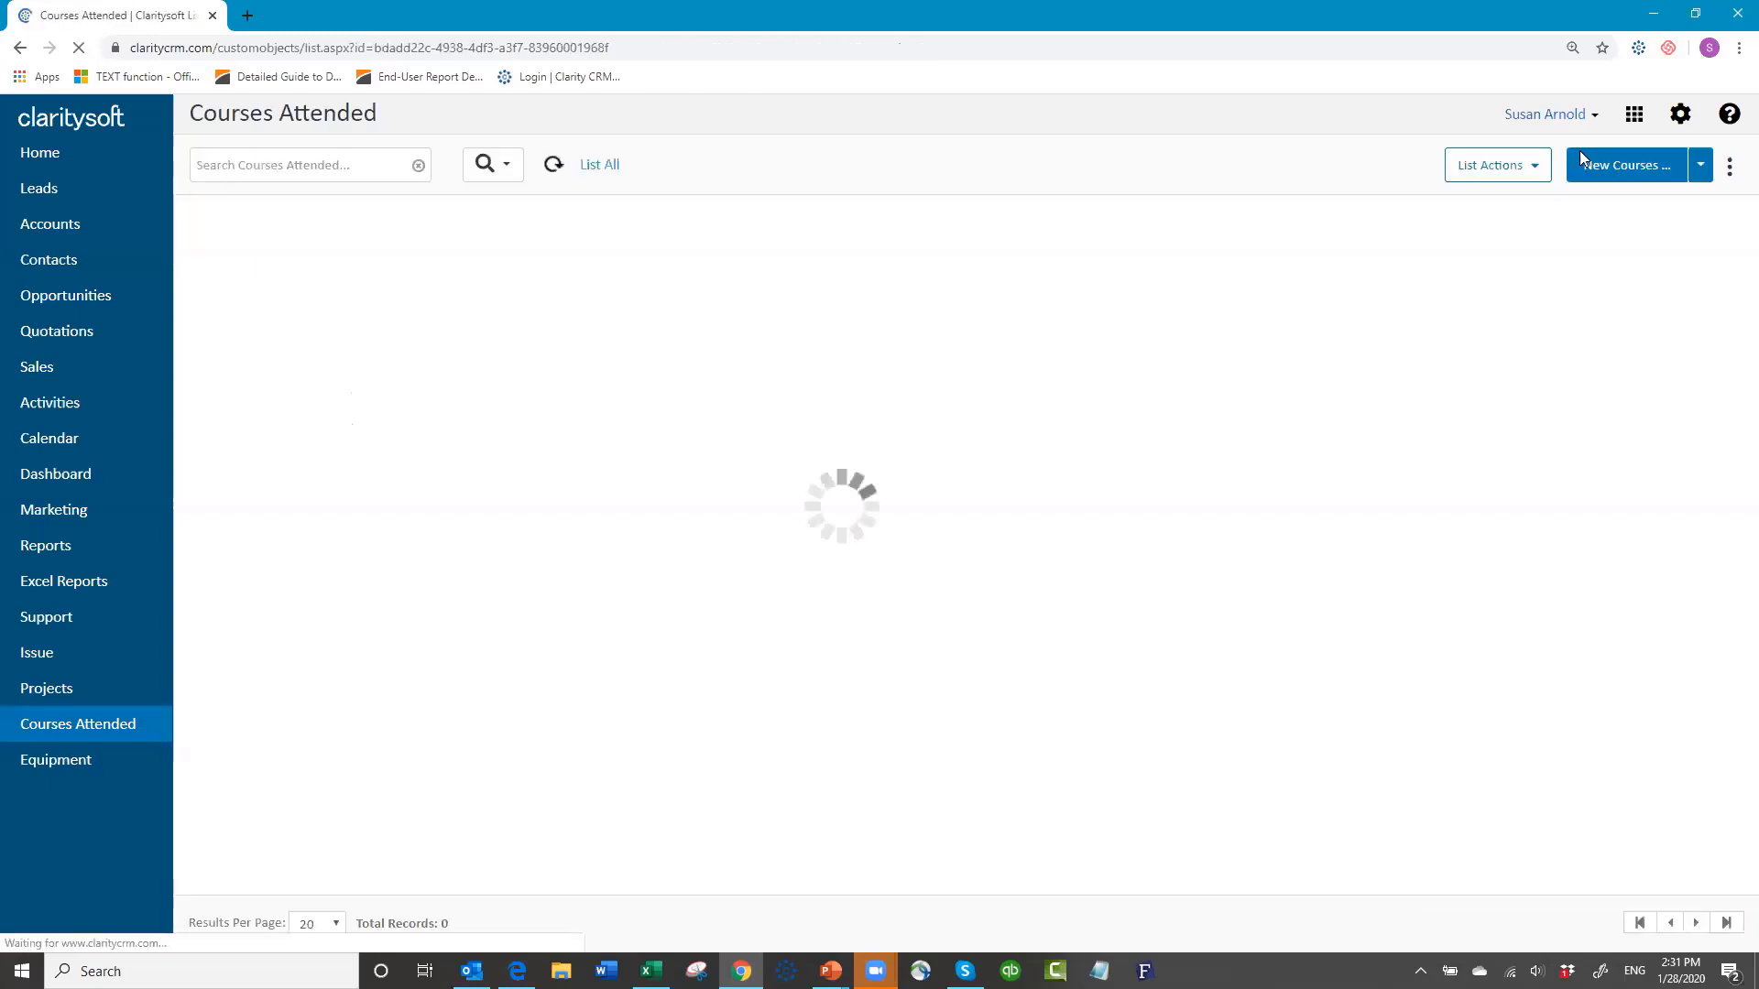
# Step: From Settings > Customization, open Custom Module Setup and inspect the Courses Attended module without changes
pyautogui.click(1681, 115)
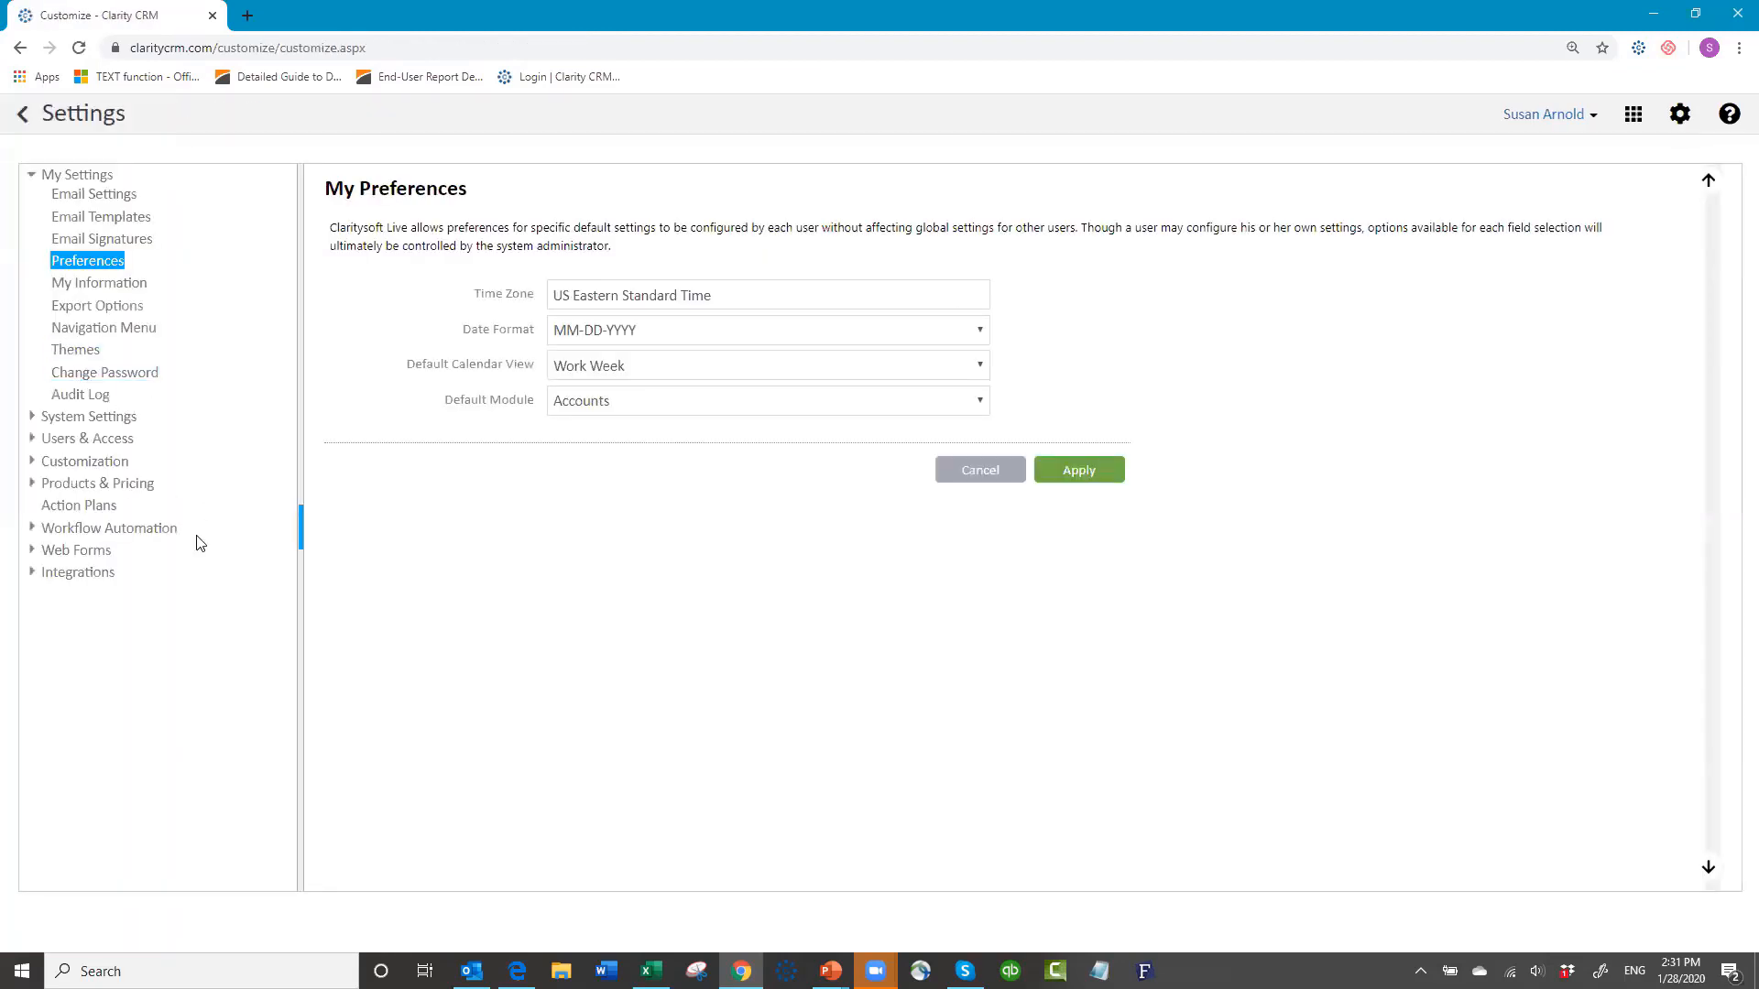
pyautogui.click(80, 468)
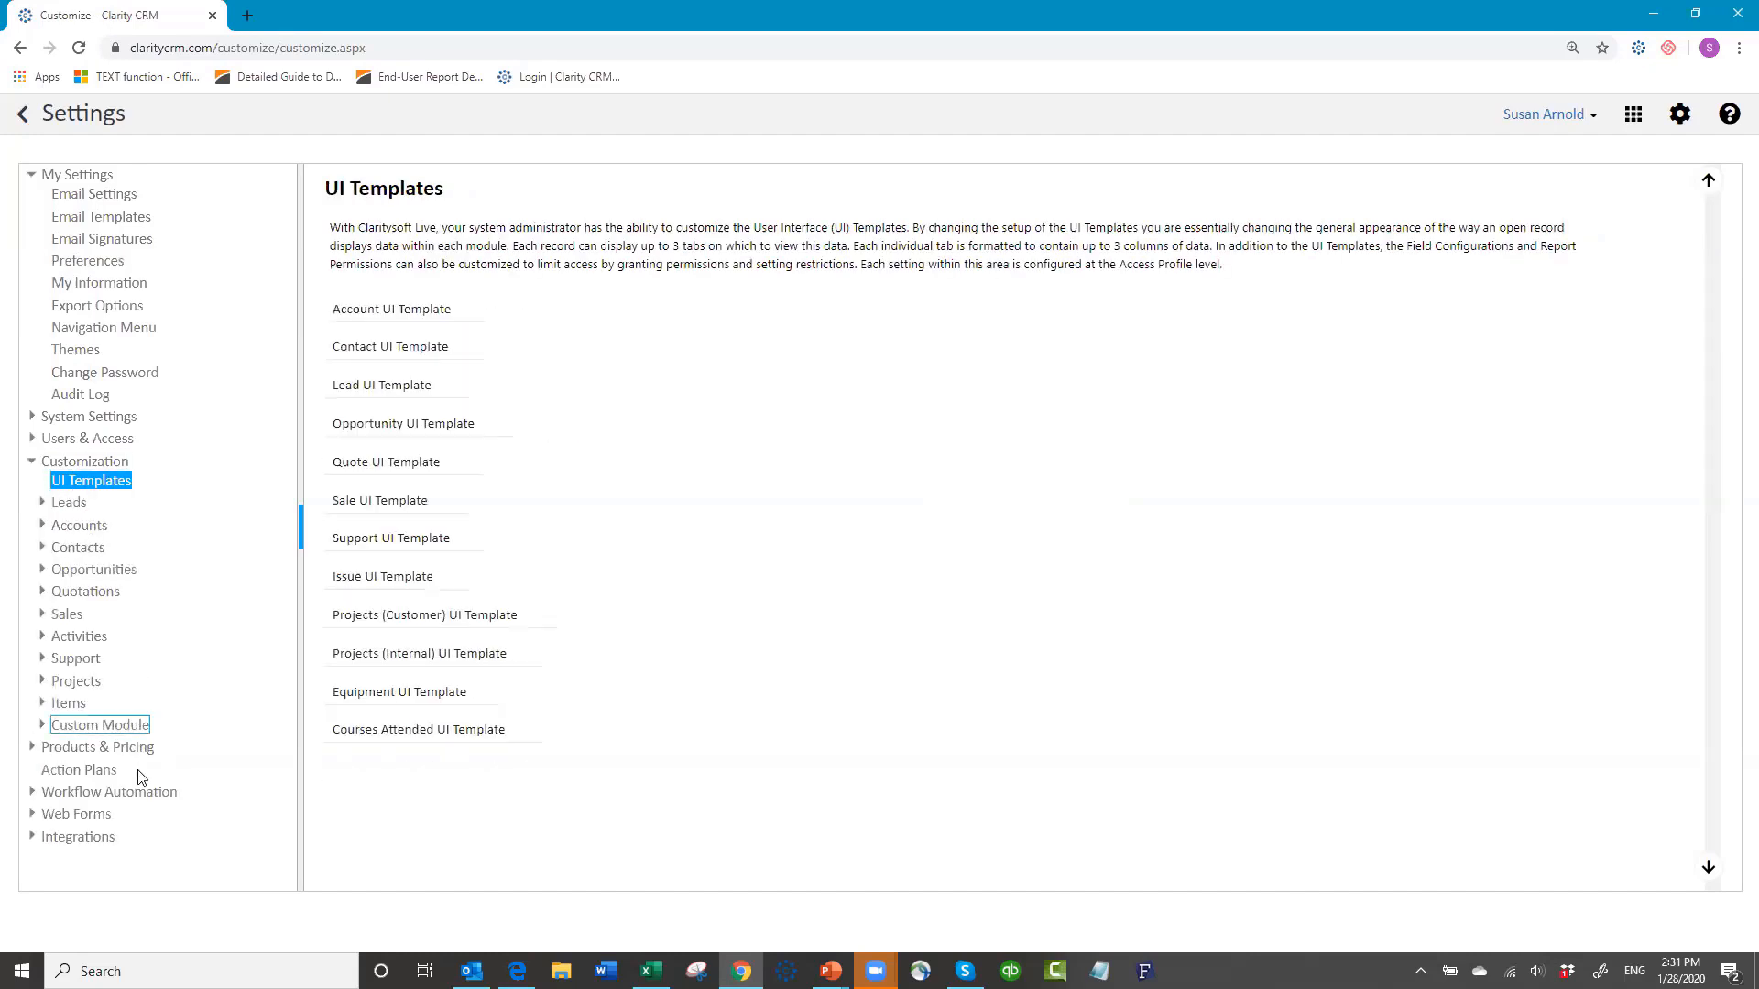
pyautogui.click(114, 730)
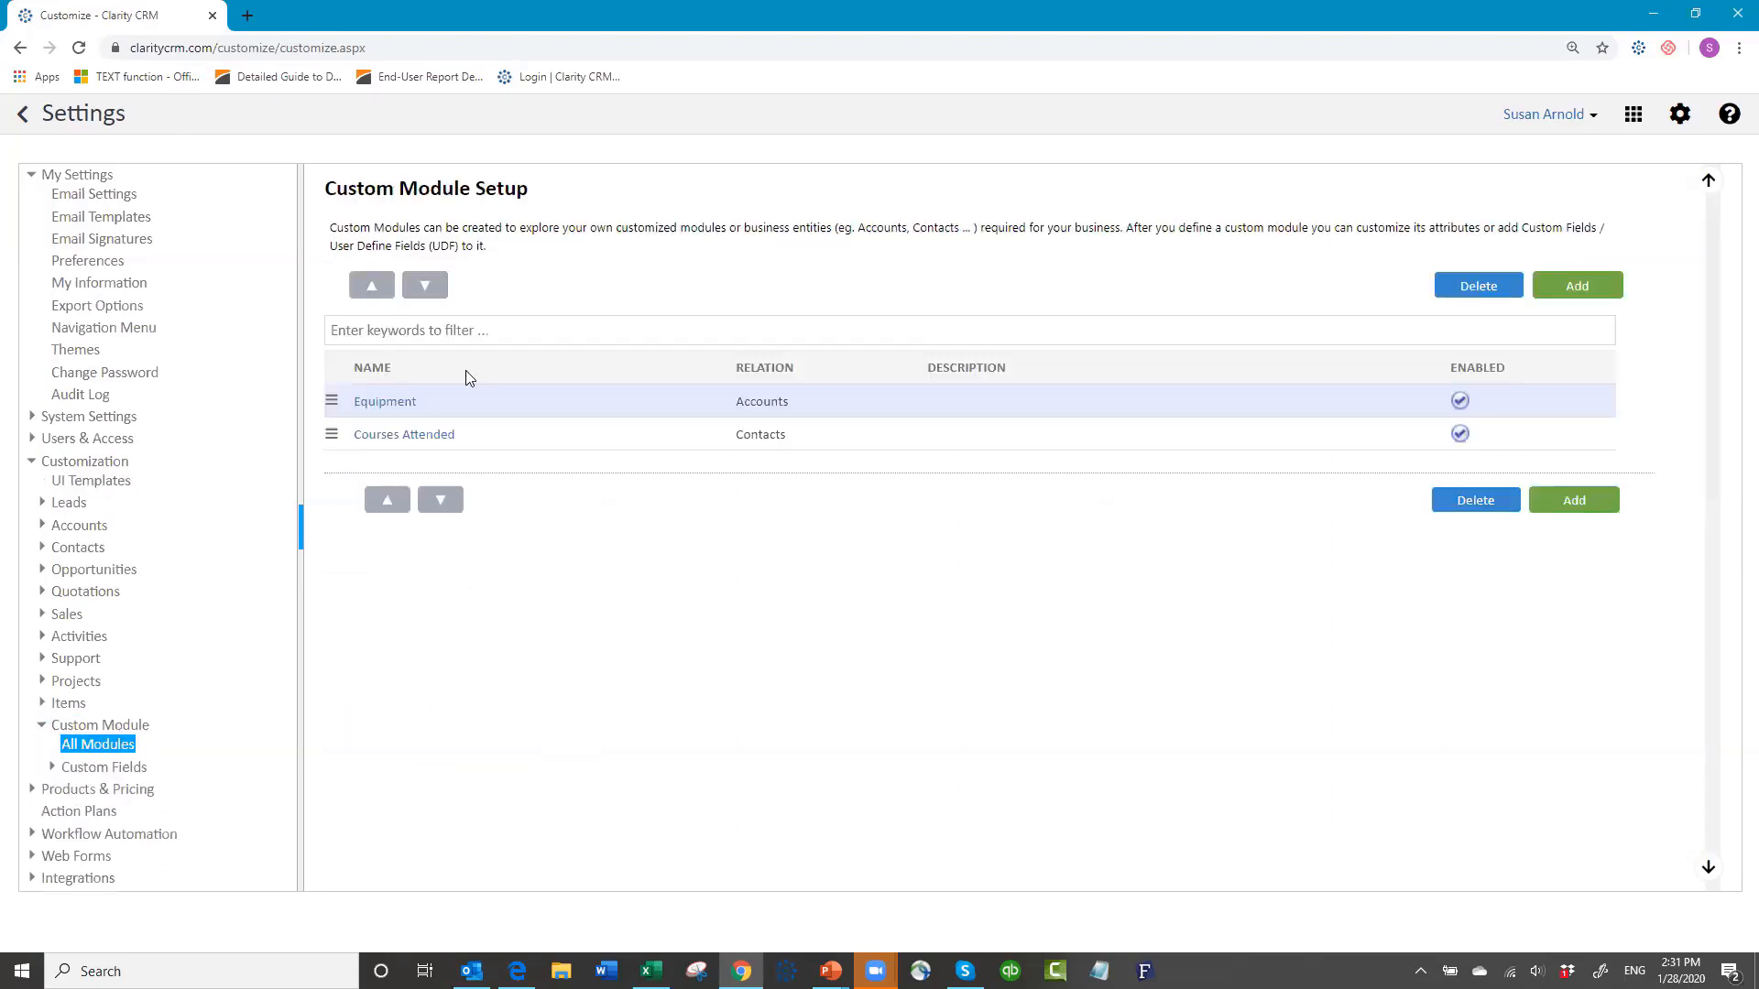
pyautogui.click(414, 436)
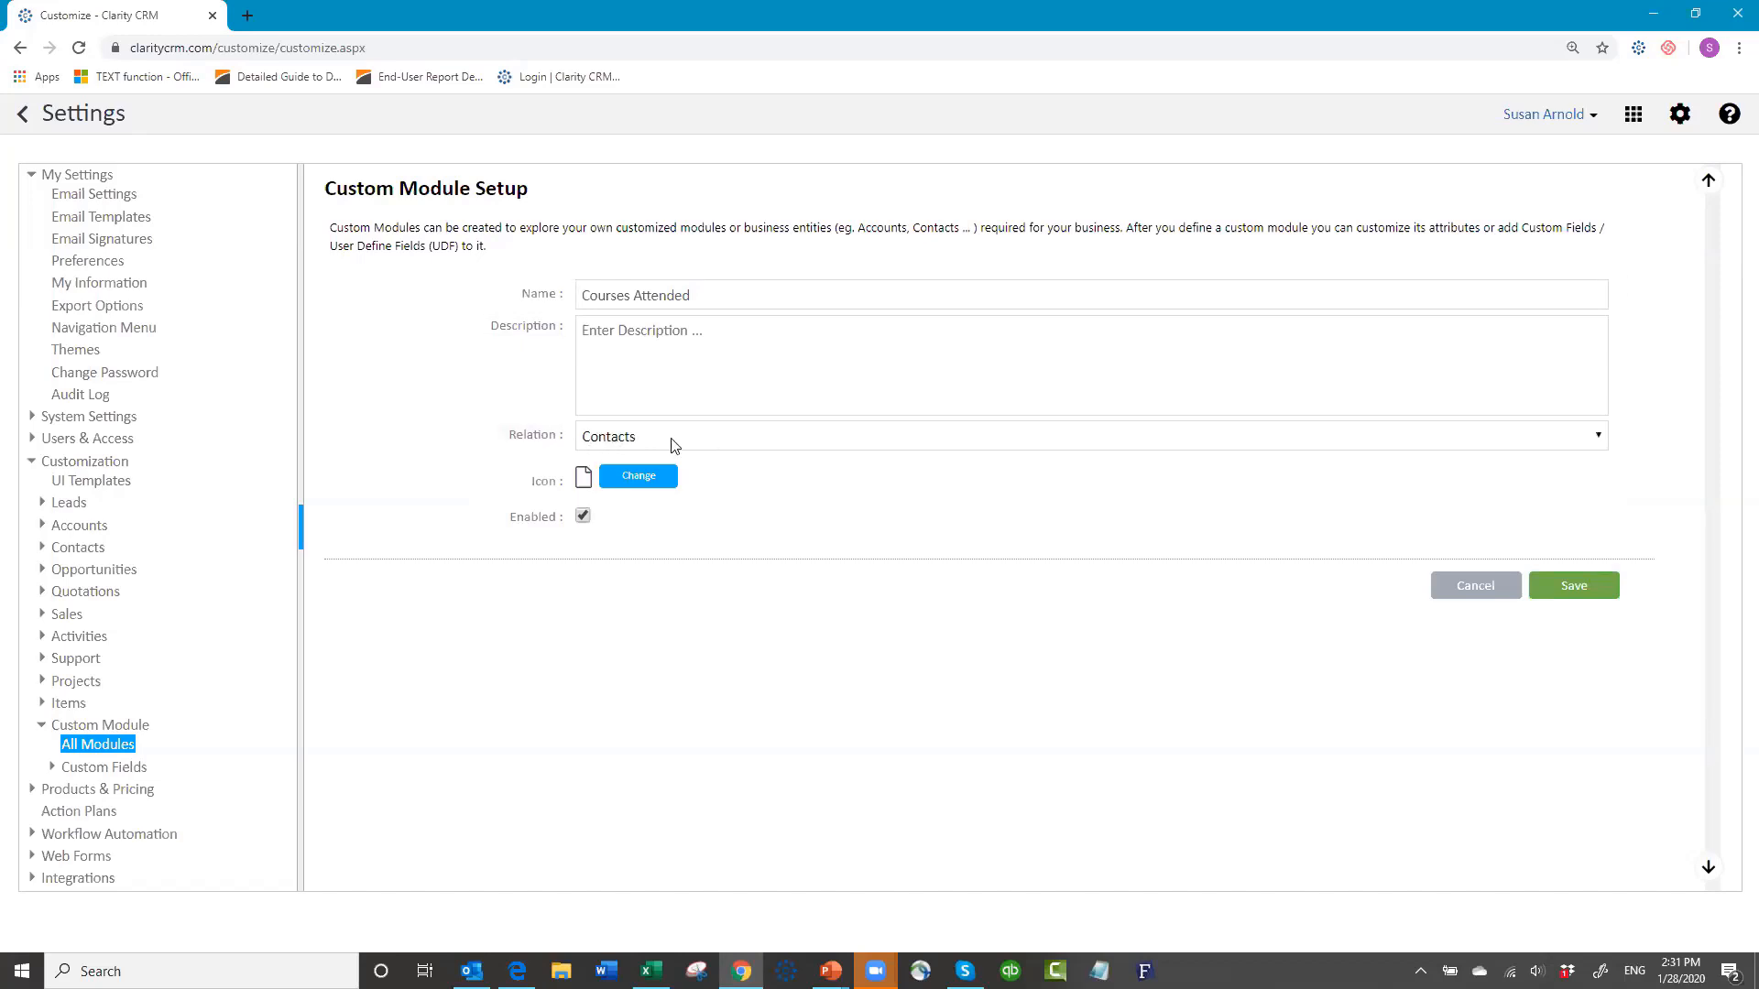
pyautogui.click(1475, 587)
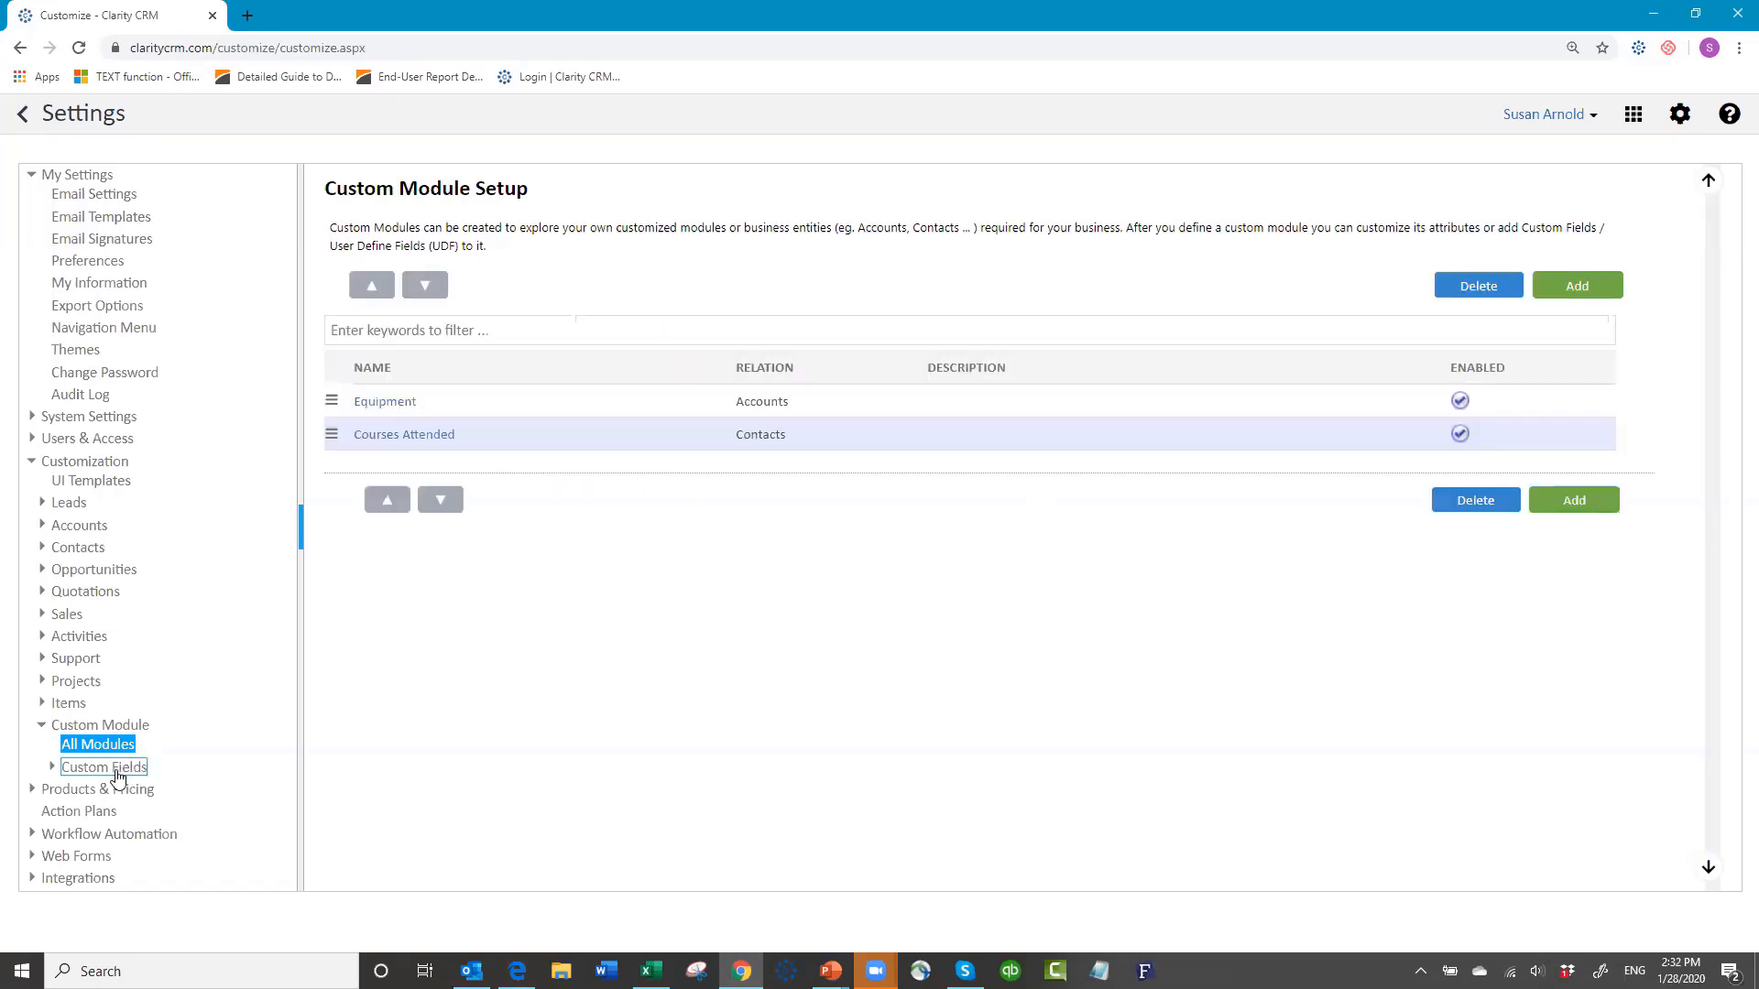
# Step: List the Courses Attended custom fields and inspect the Instructor Users lookup field without saving
pyautogui.click(76, 778)
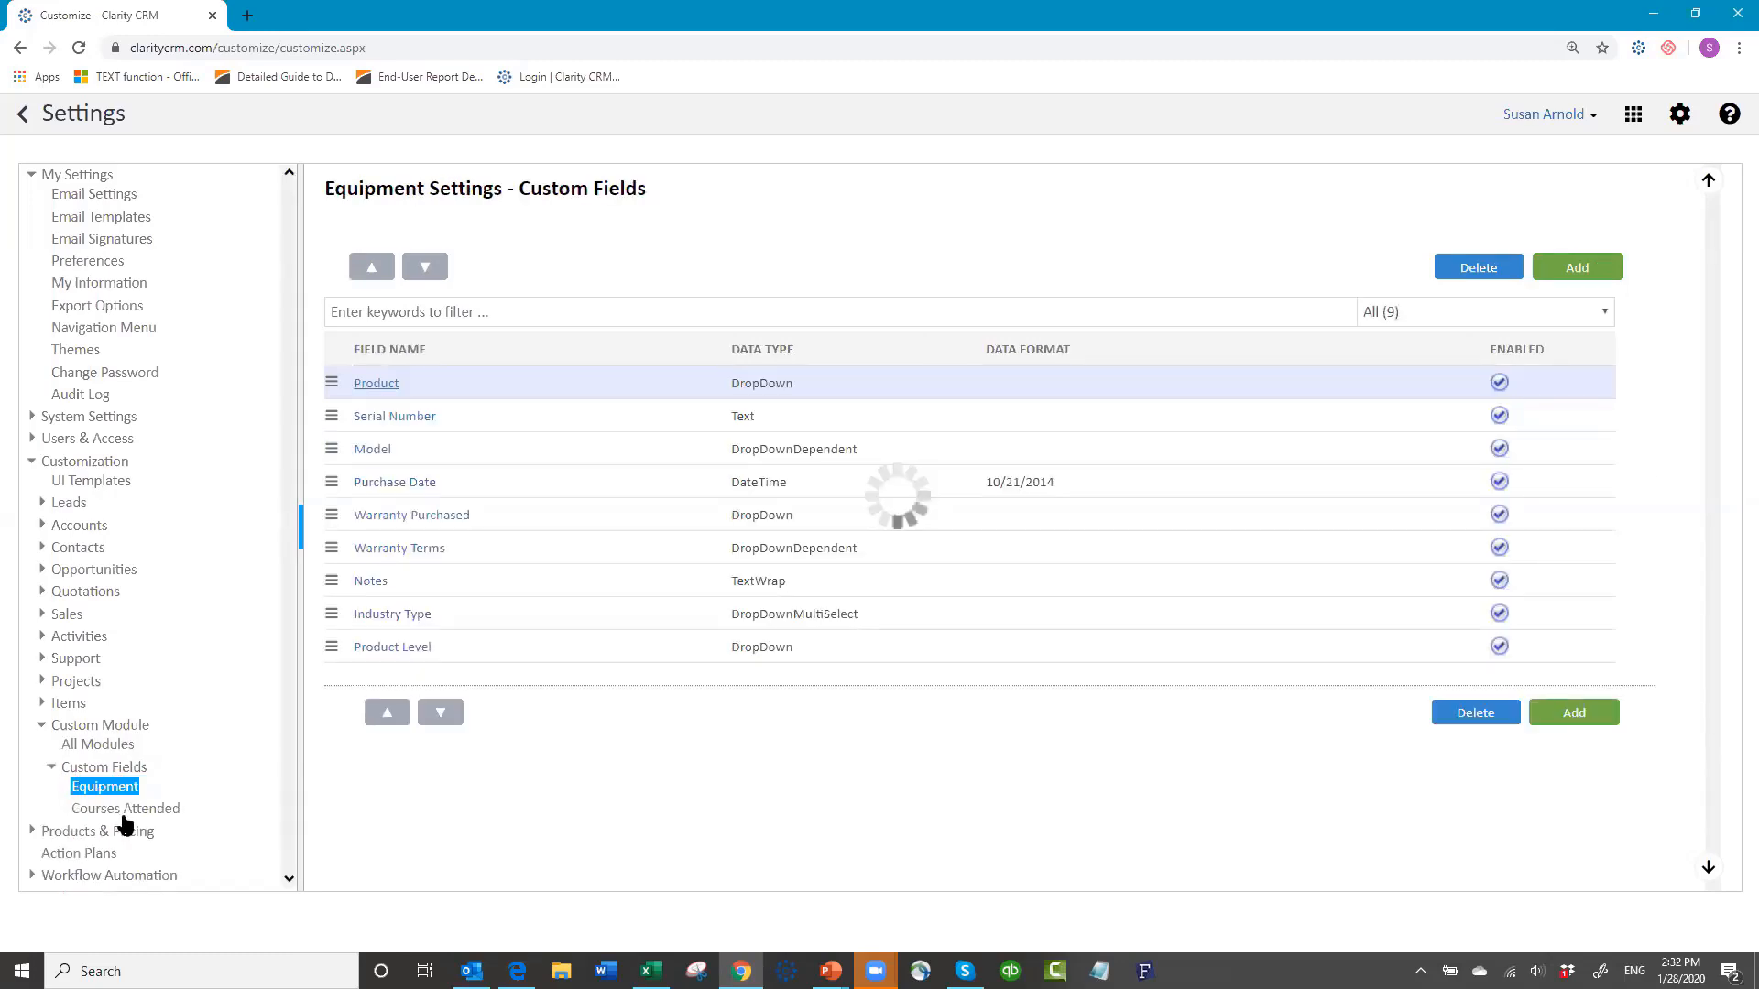
pyautogui.click(124, 810)
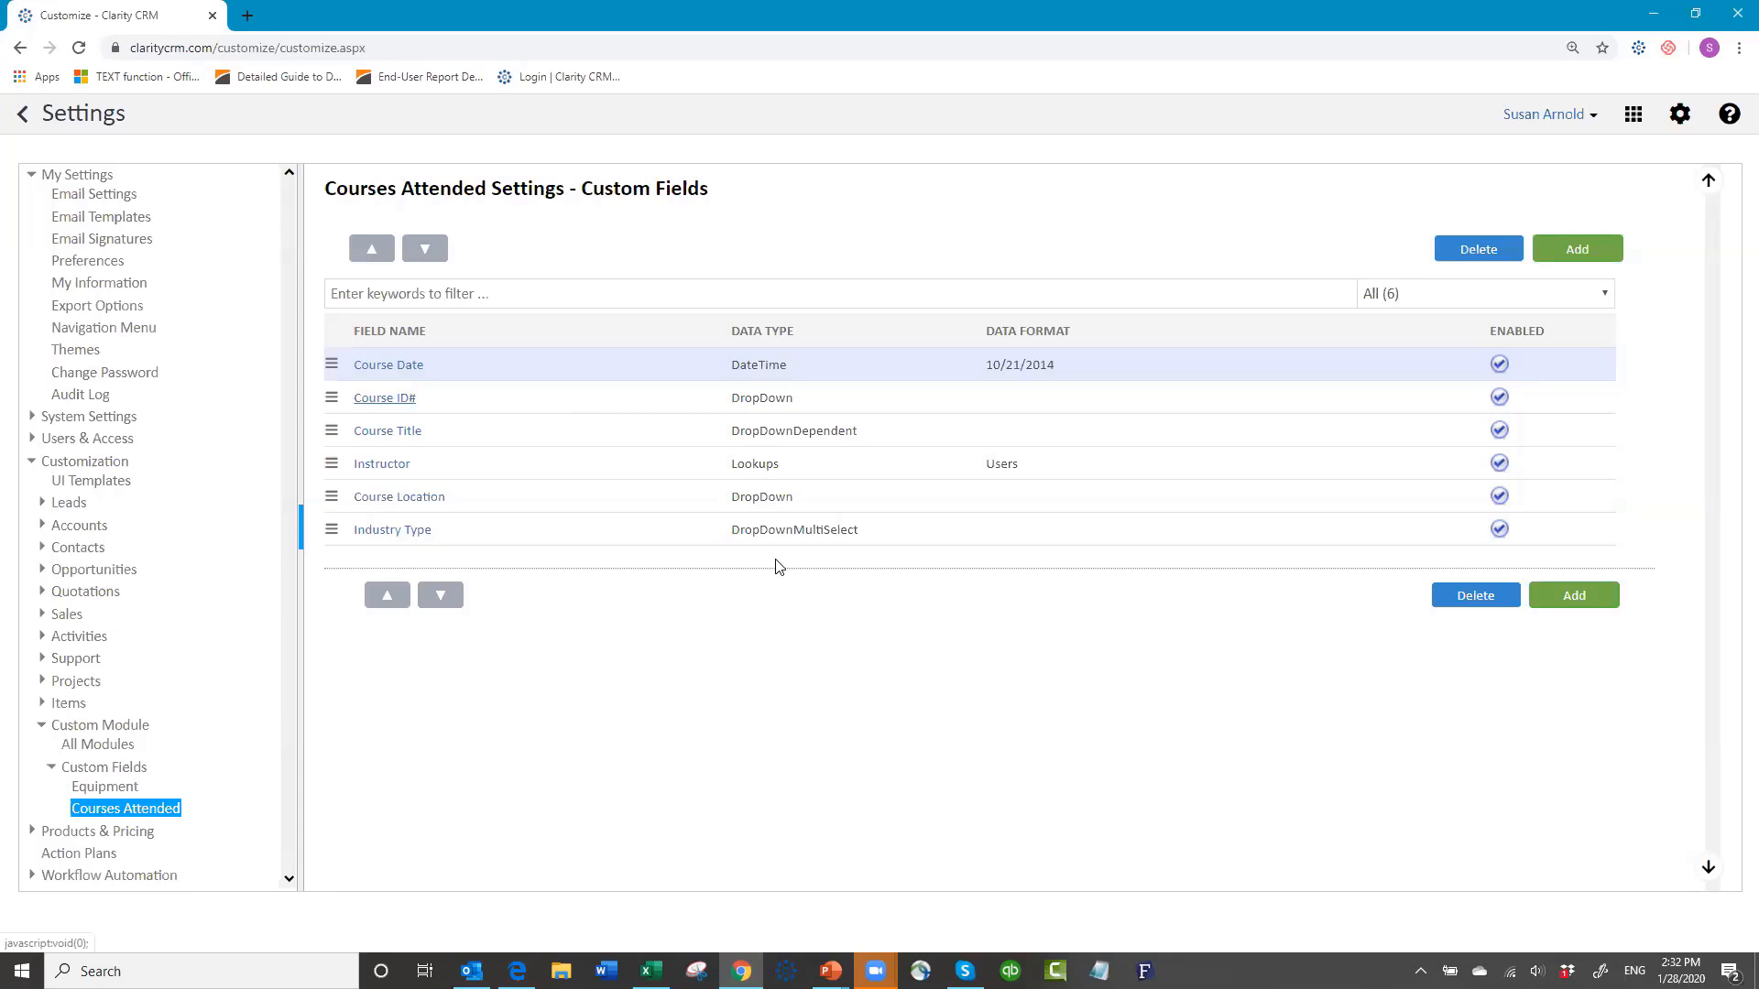
pyautogui.click(376, 465)
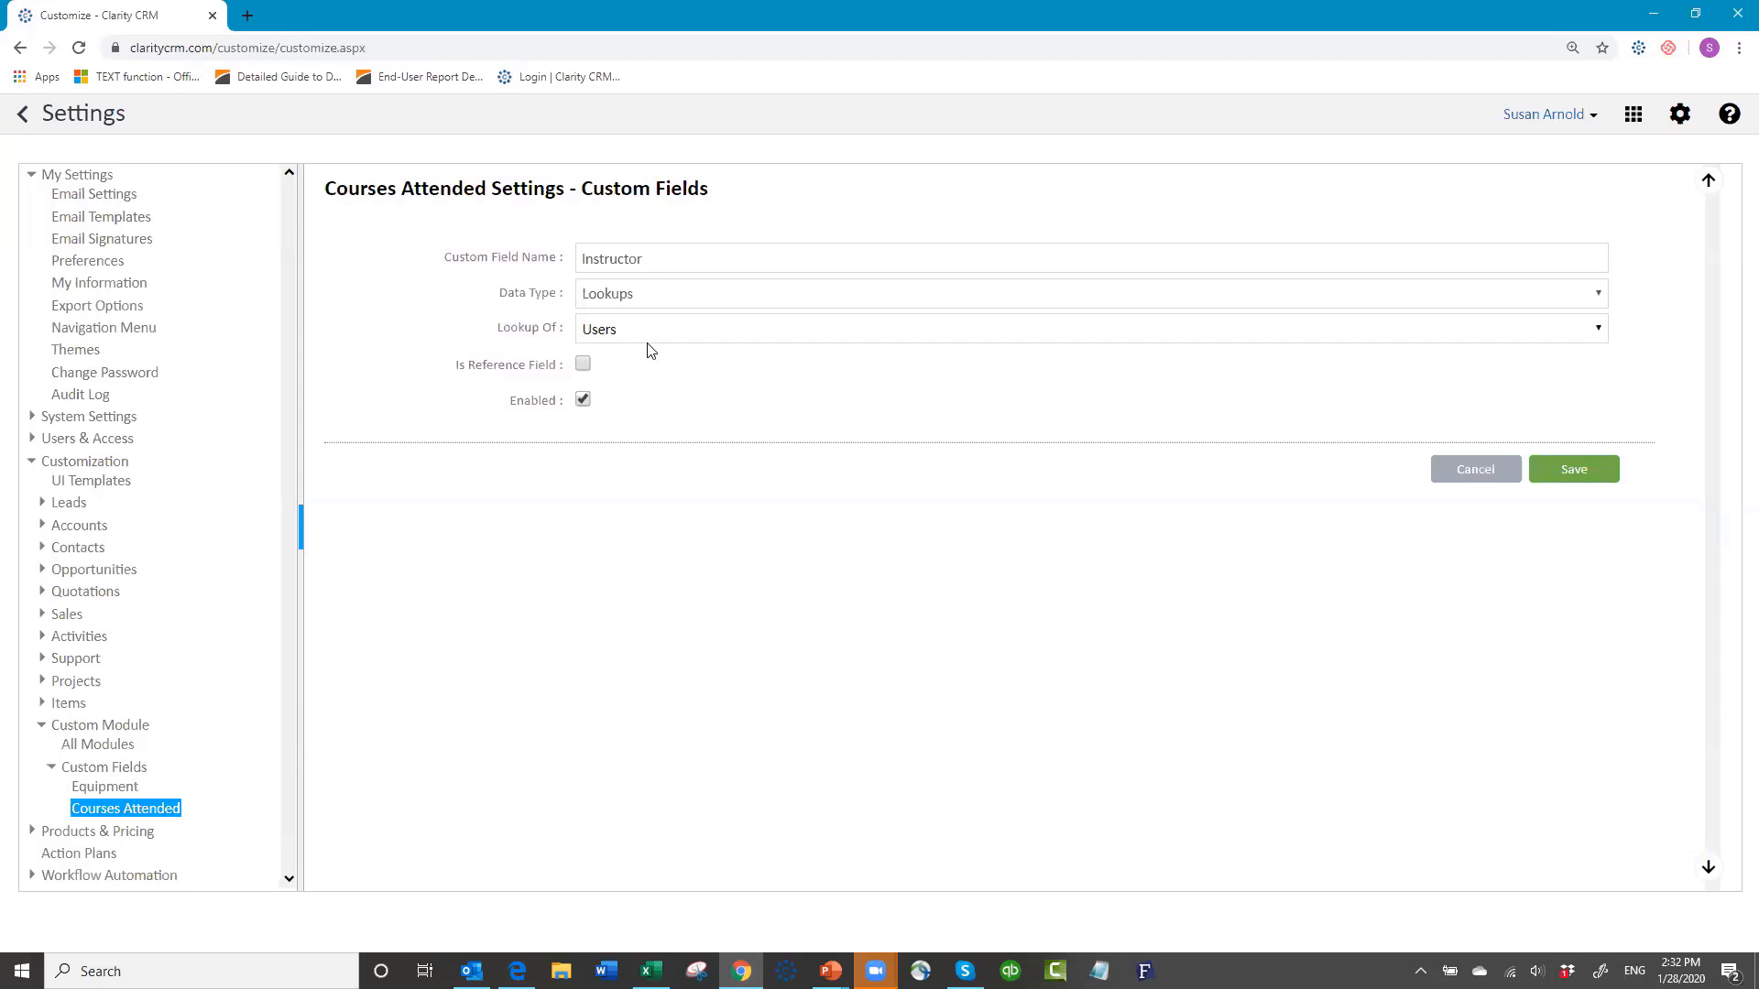
pyautogui.click(1476, 470)
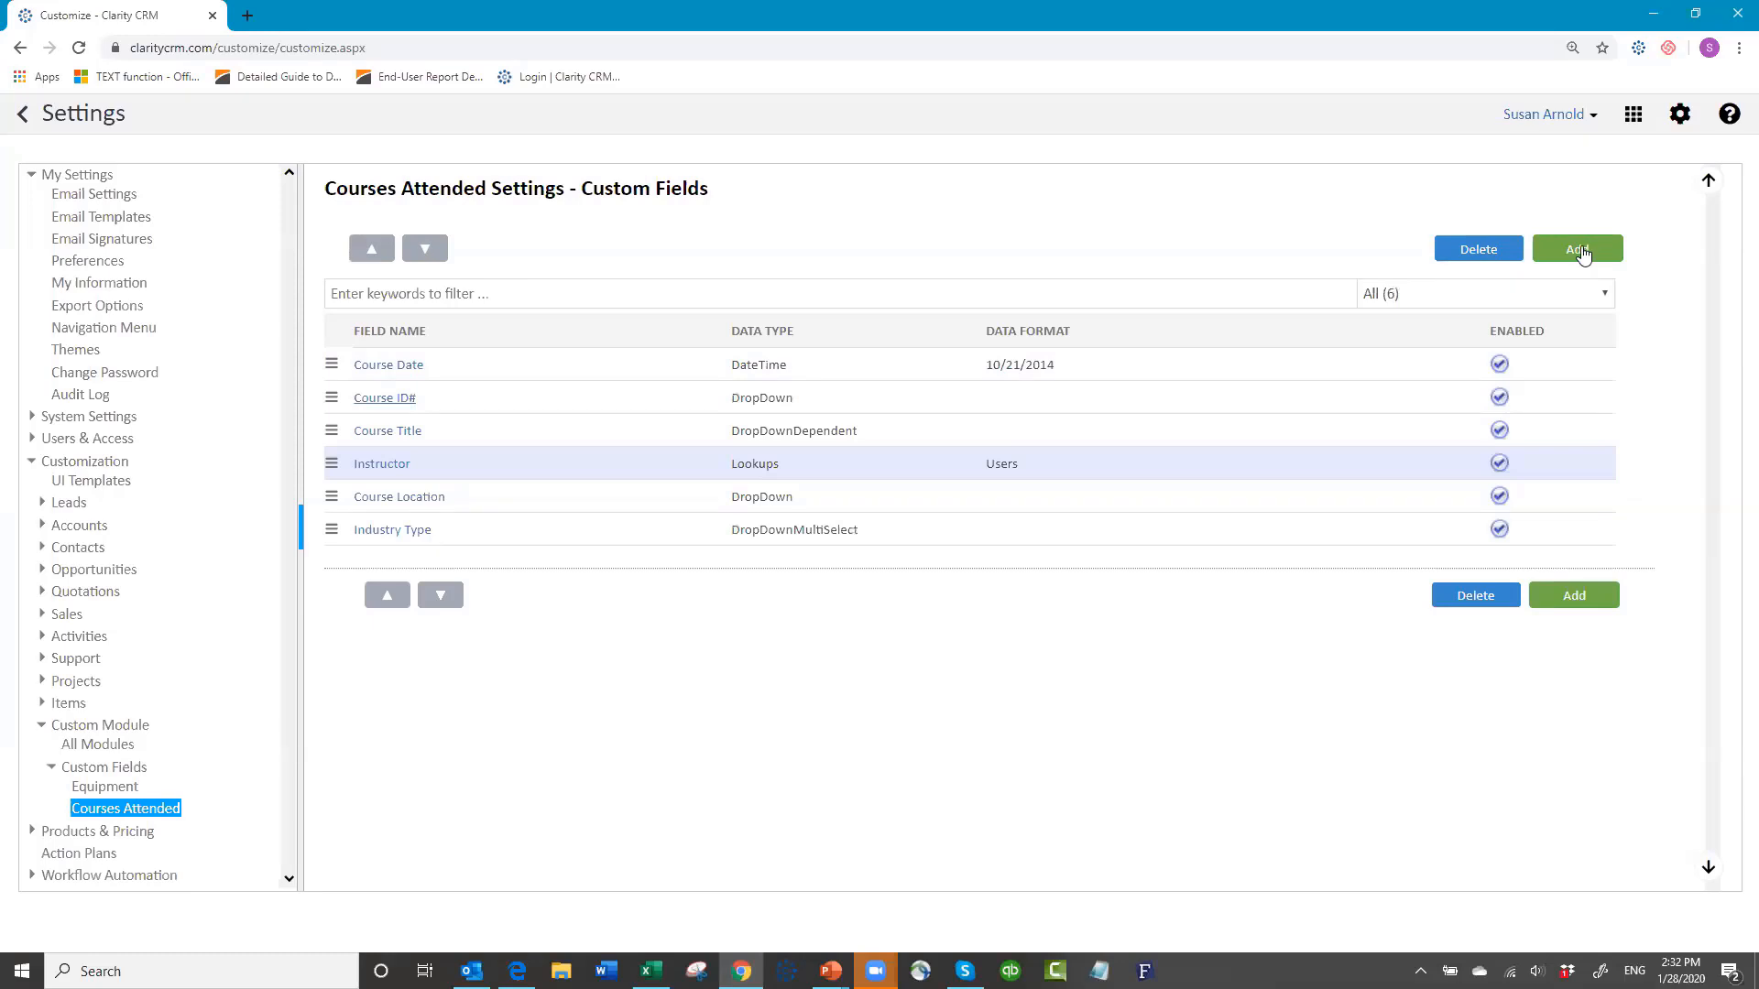
pyautogui.click(1582, 254)
pyautogui.click(655, 261)
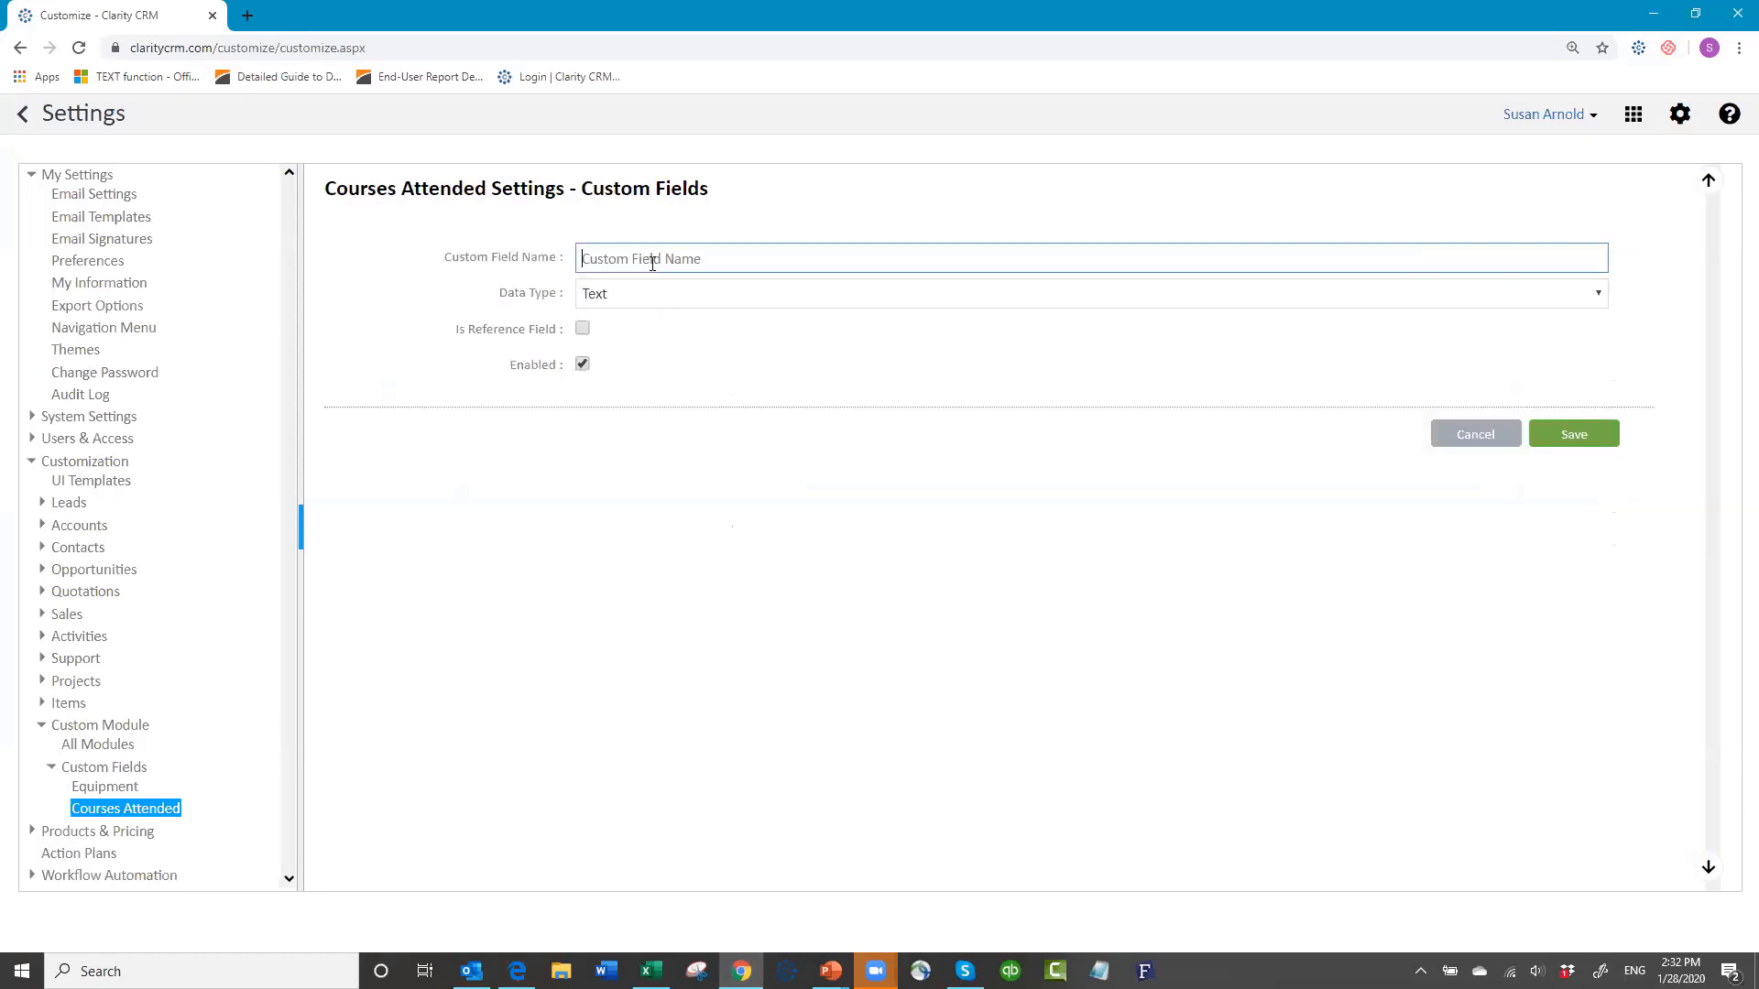
pyautogui.write('SEcond instructor')
pyautogui.click(628, 293)
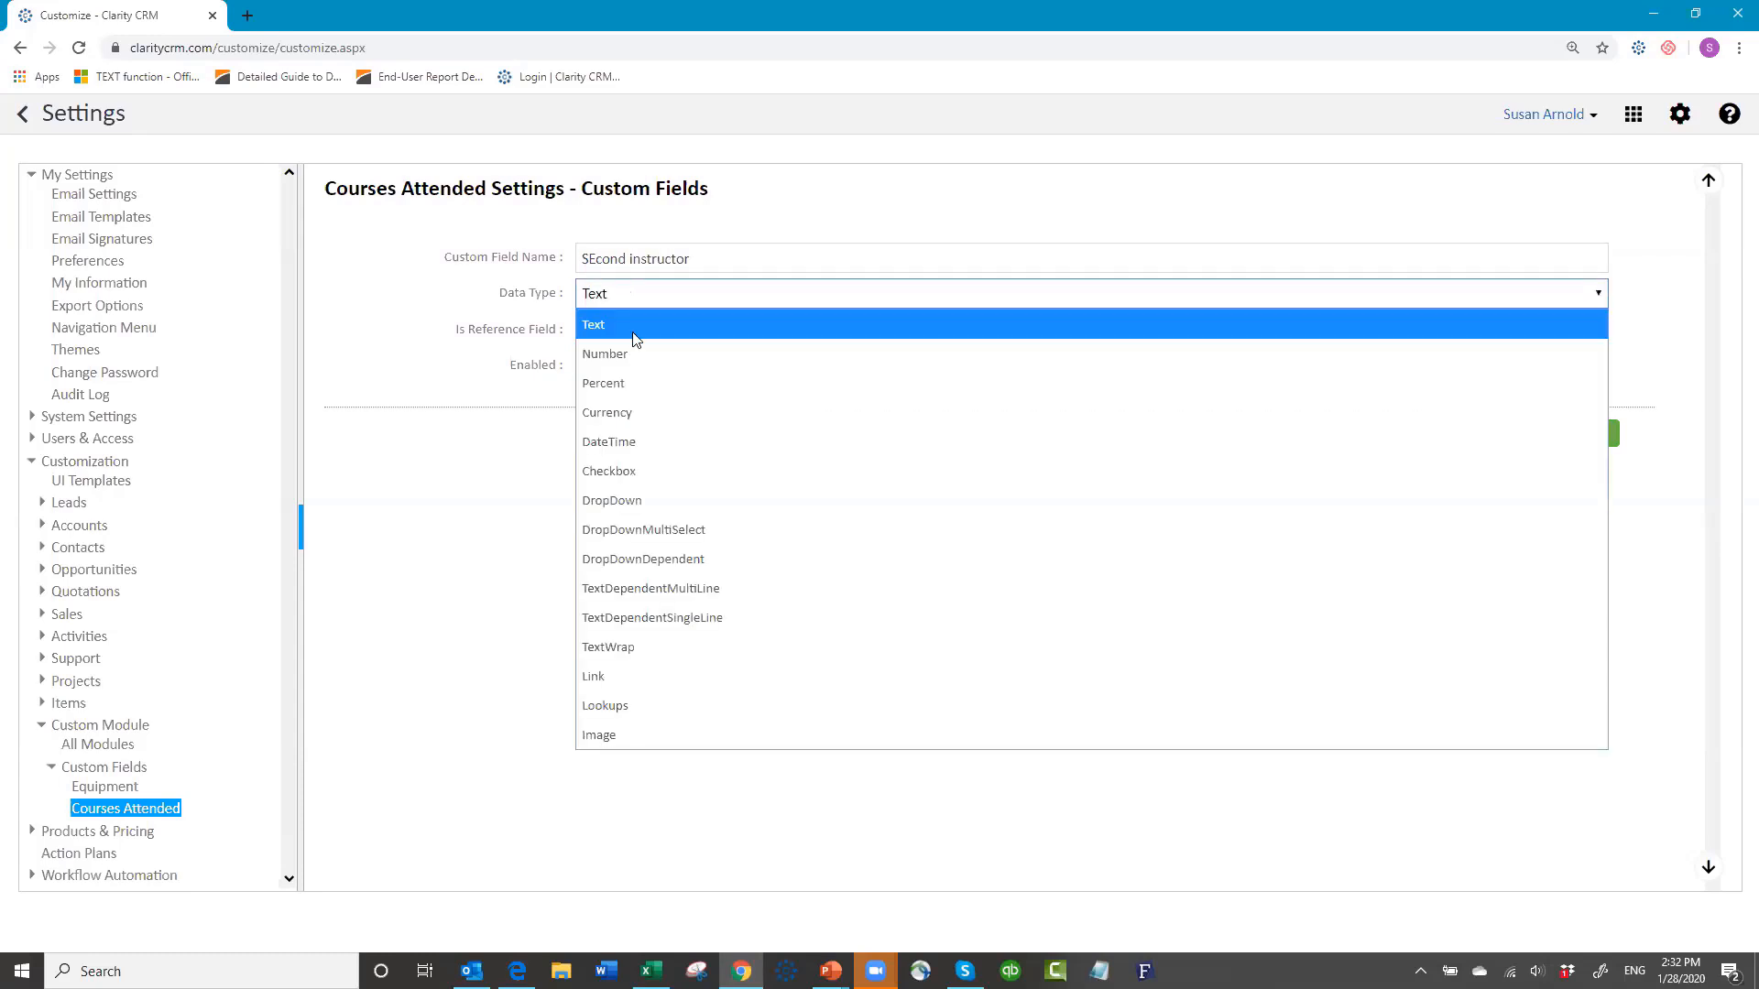
pyautogui.click(630, 715)
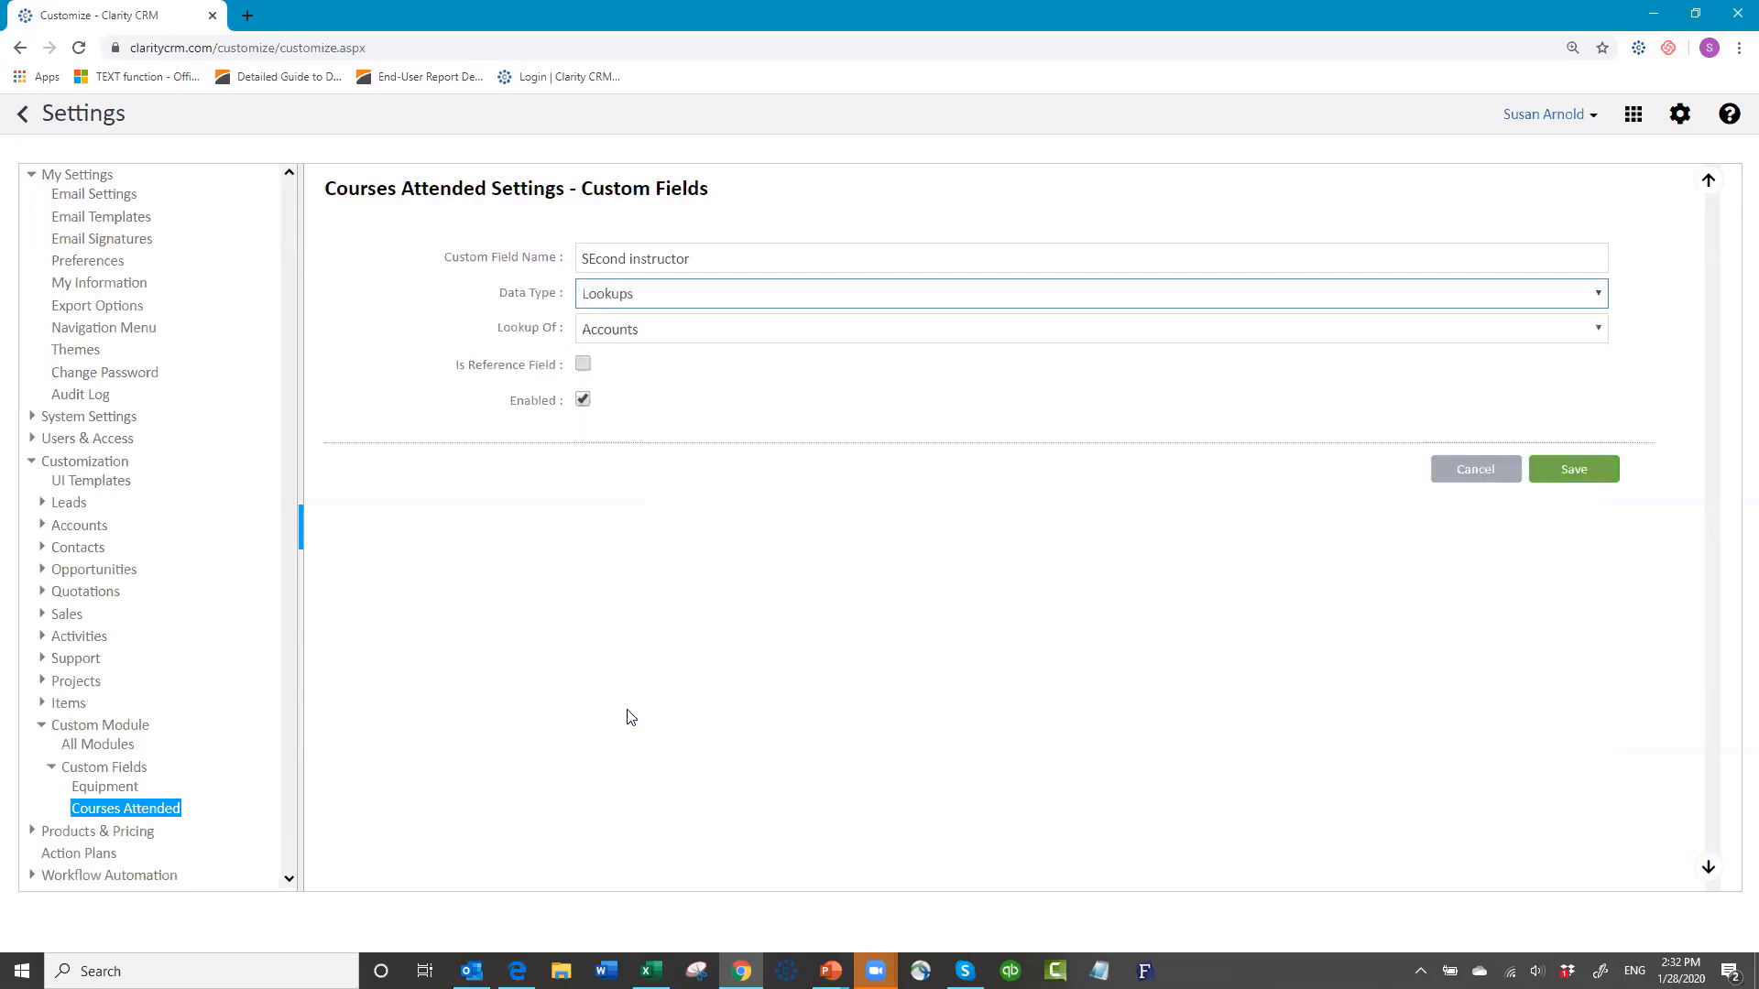
pyautogui.click(658, 331)
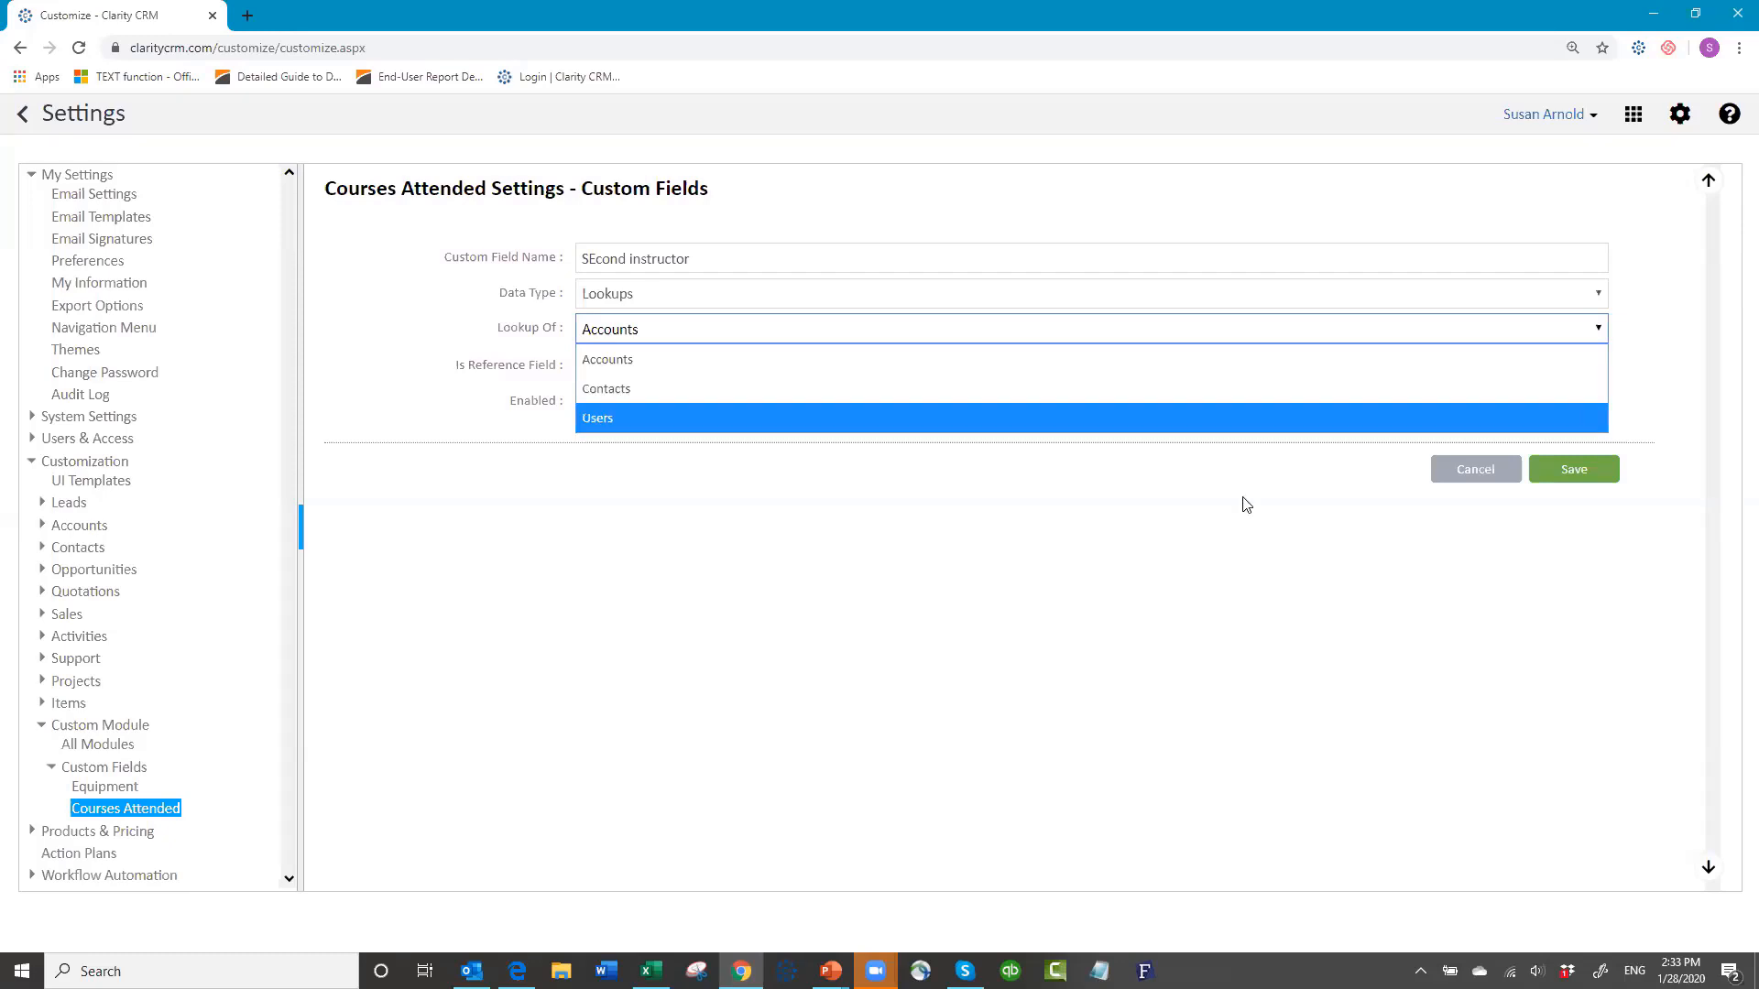
pyautogui.click(1475, 469)
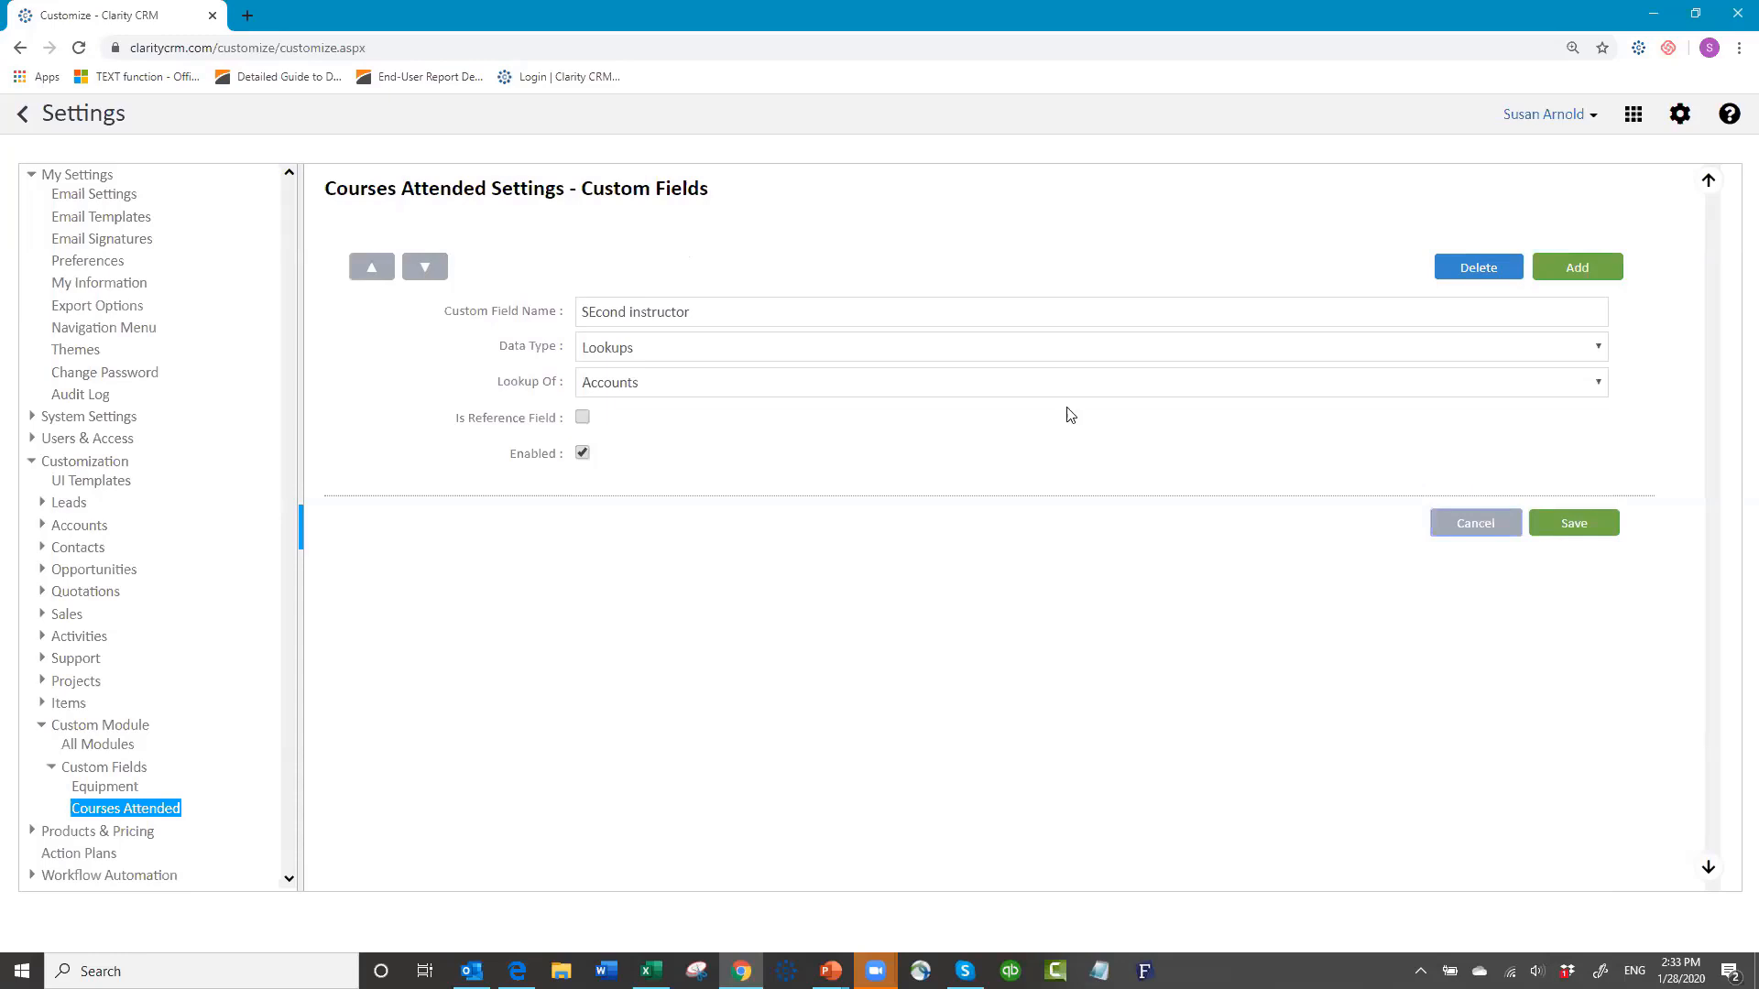
pyautogui.click(1469, 530)
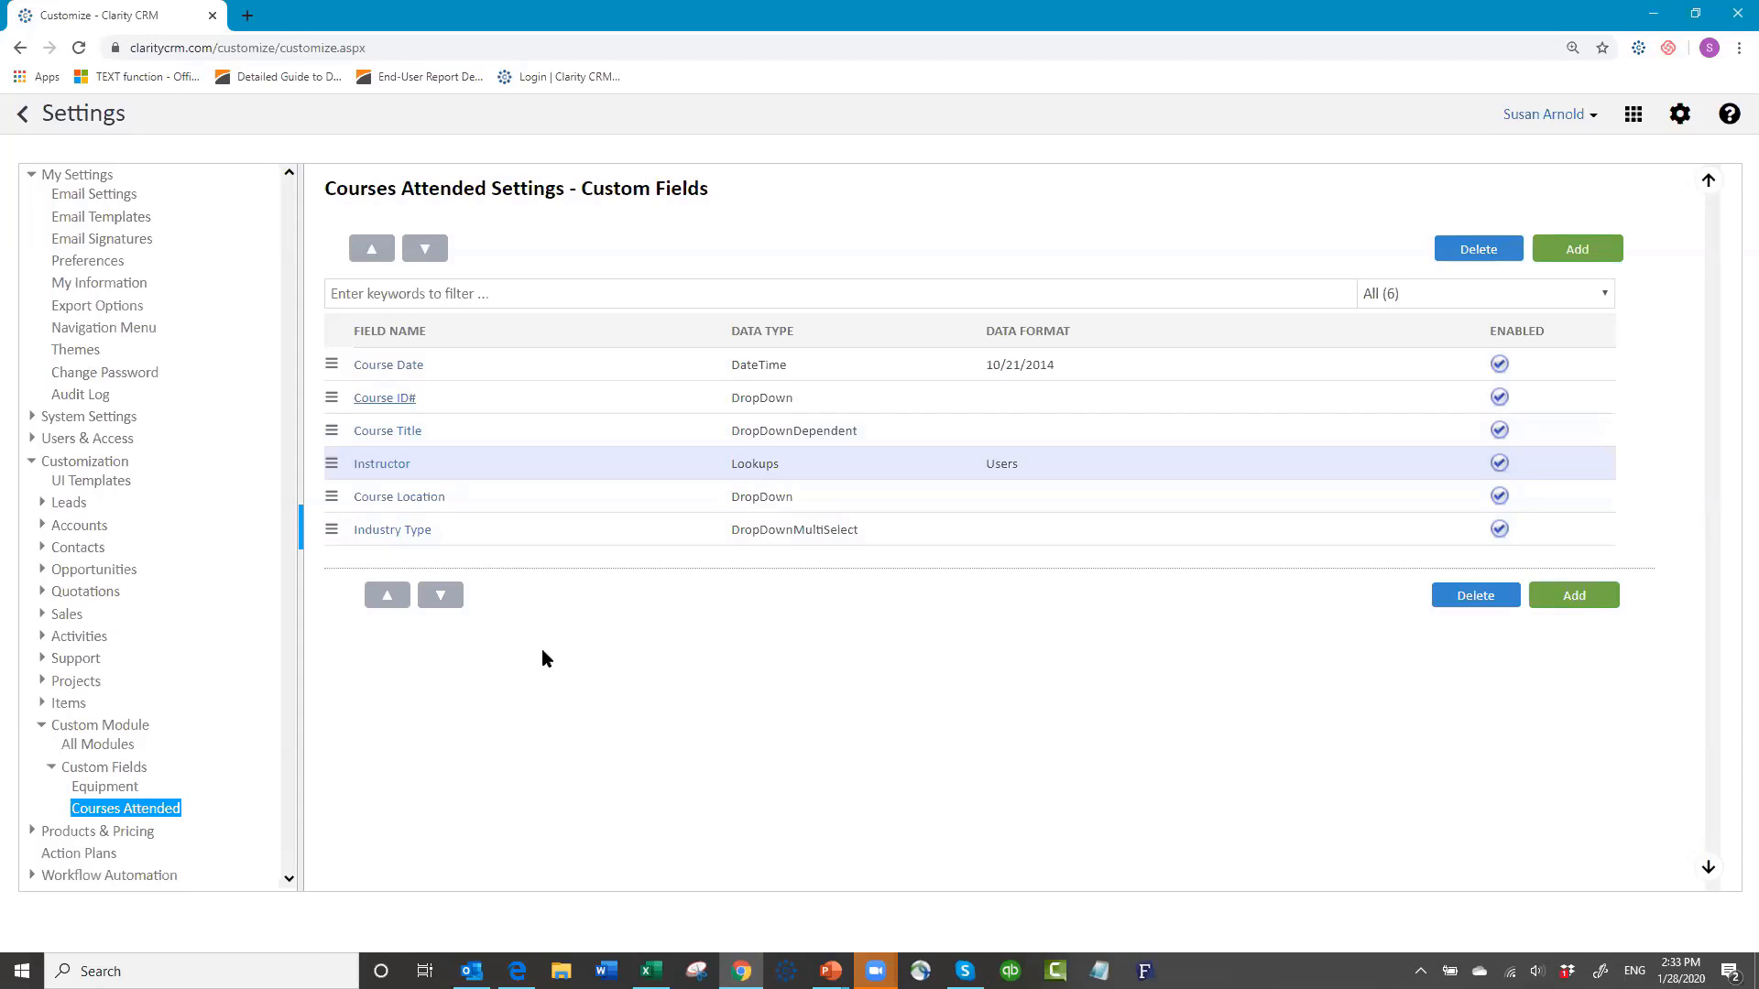
pyautogui.click(95, 486)
# Step: Leave Settings and go through Accounts to the Contacts list of 215 records
pyautogui.click(24, 114)
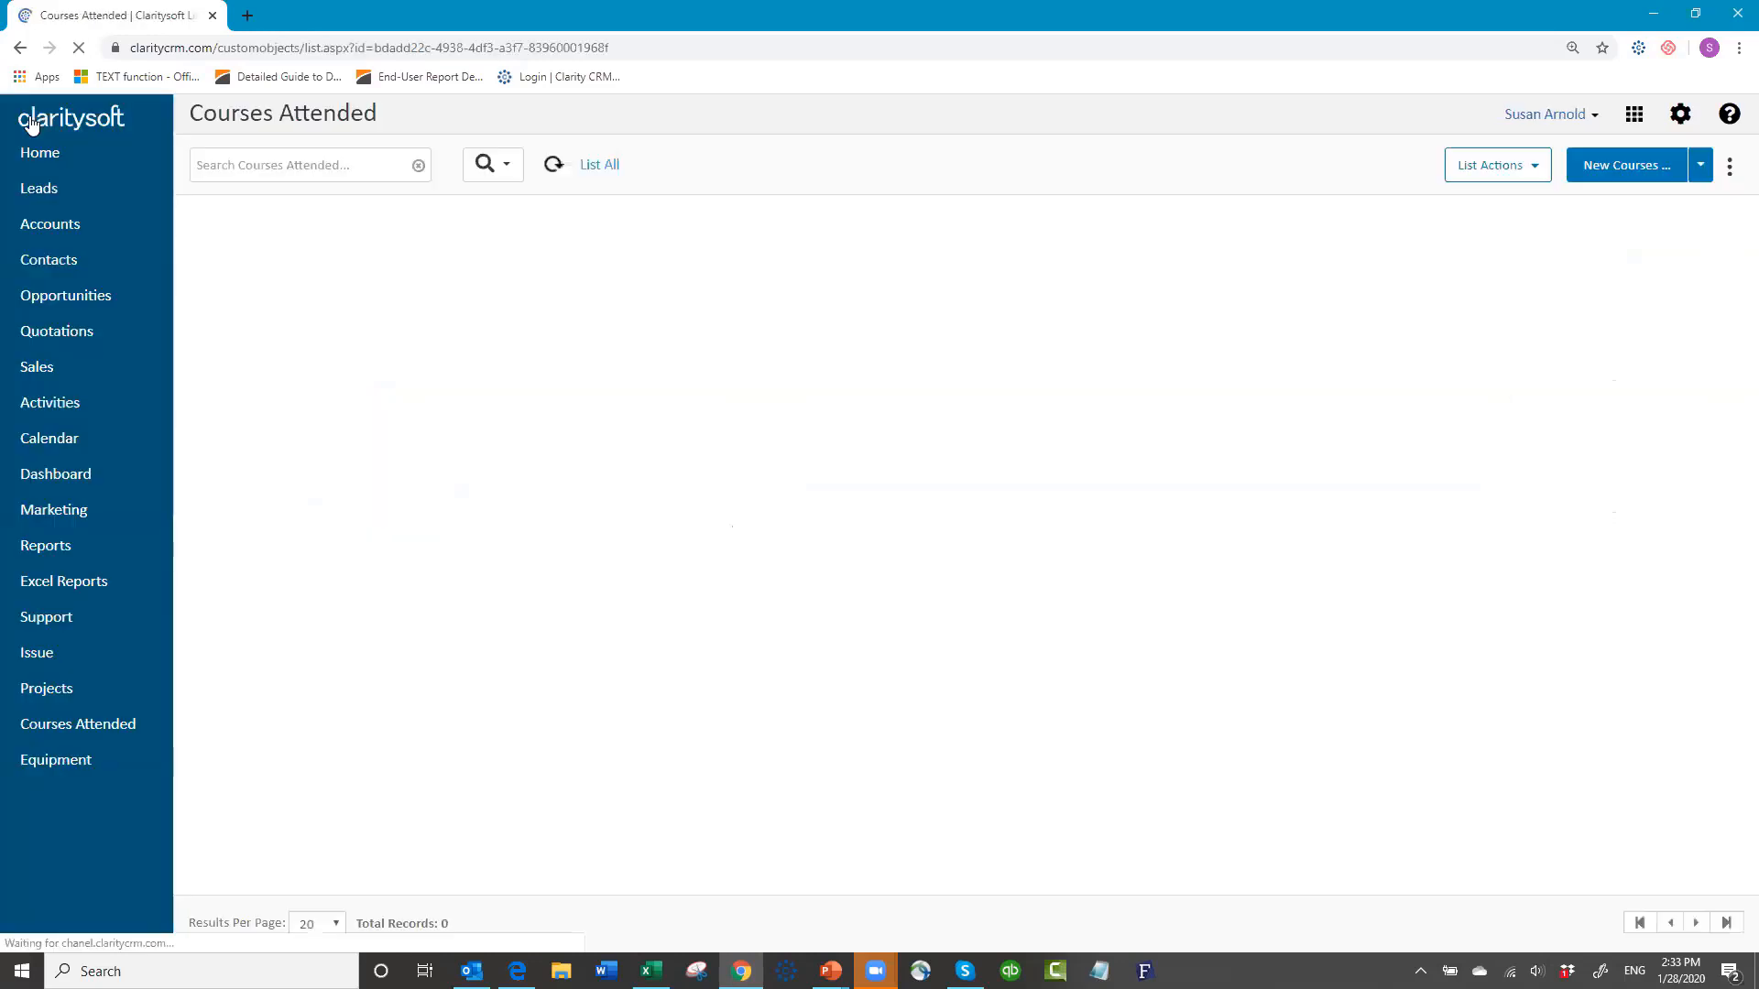
pyautogui.click(52, 226)
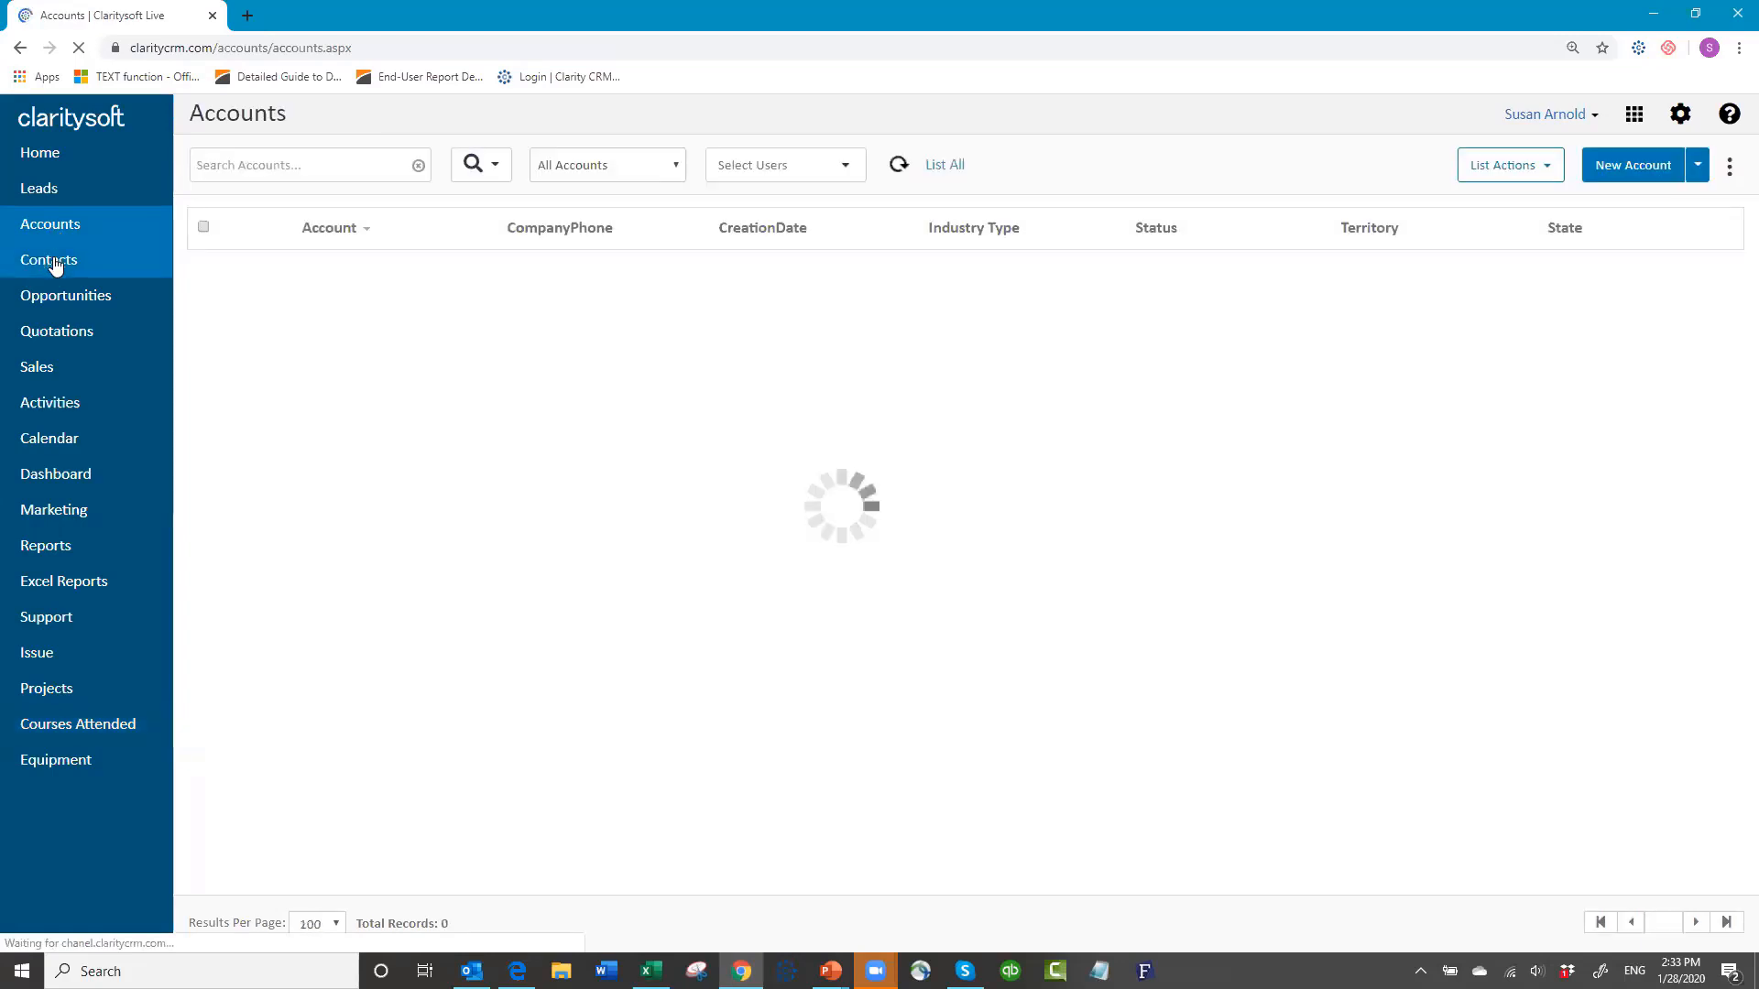
pyautogui.click(50, 261)
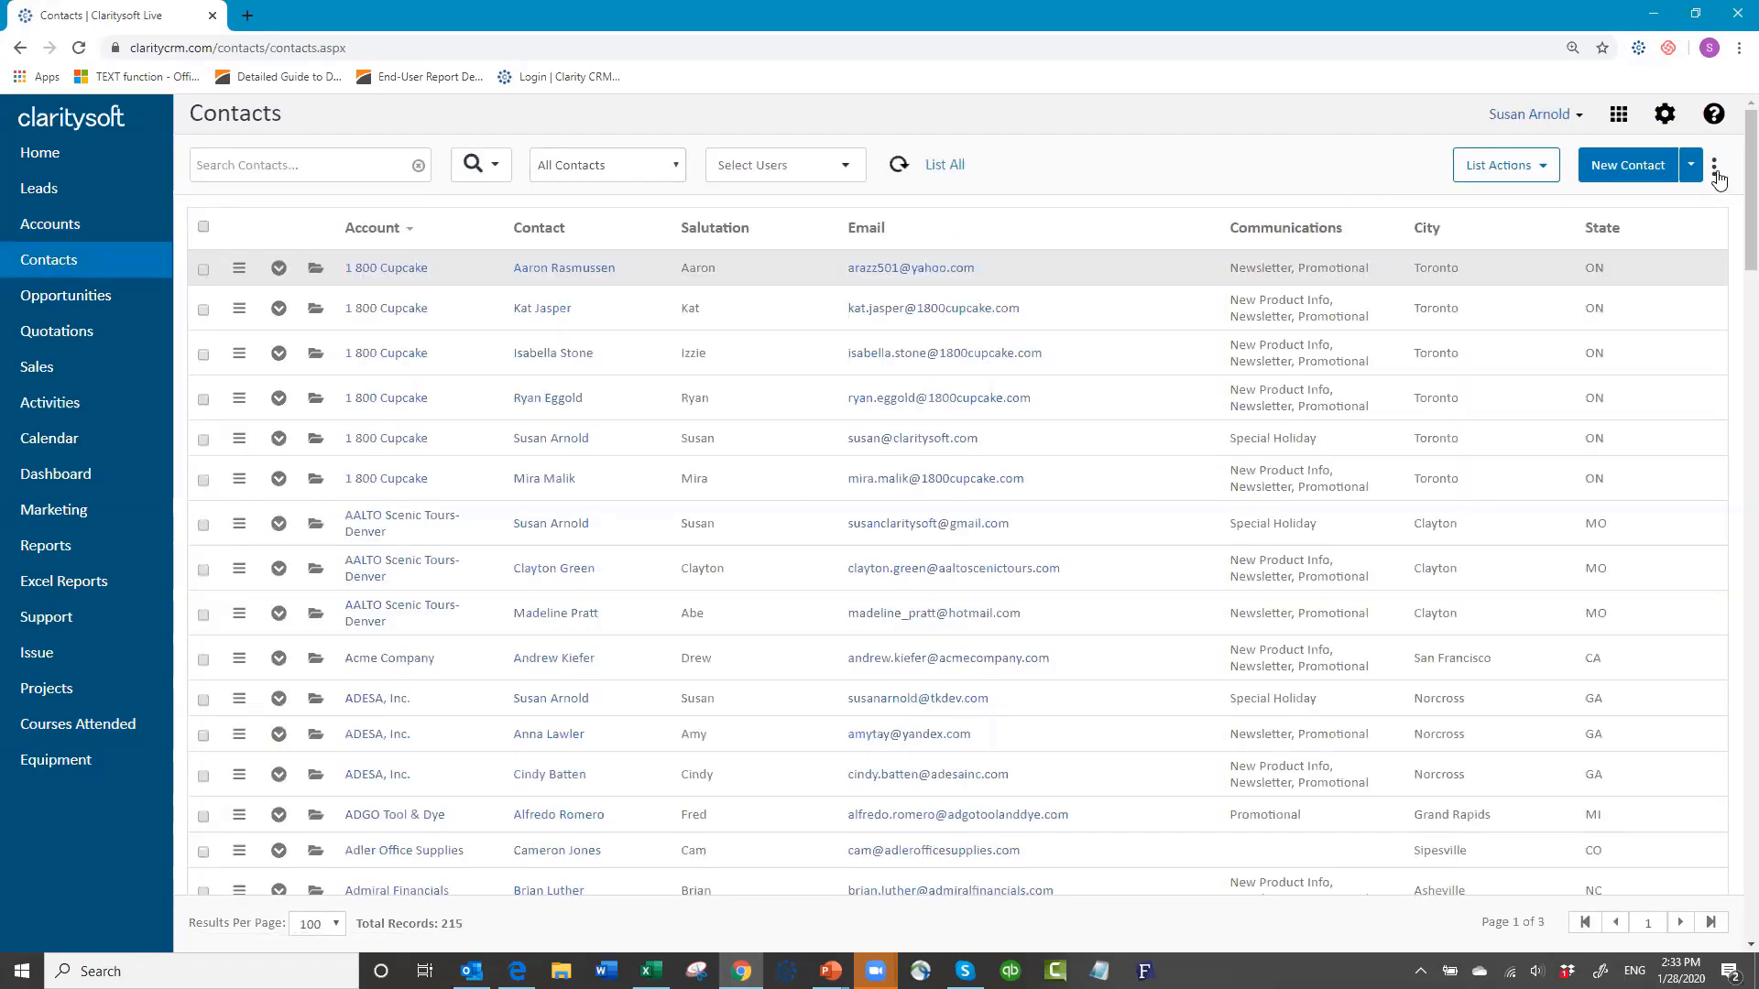
# Step: Make Courses Attended a visible contact sub-tab after Email Campaigns and view it for the first contact
pyautogui.click(1714, 172)
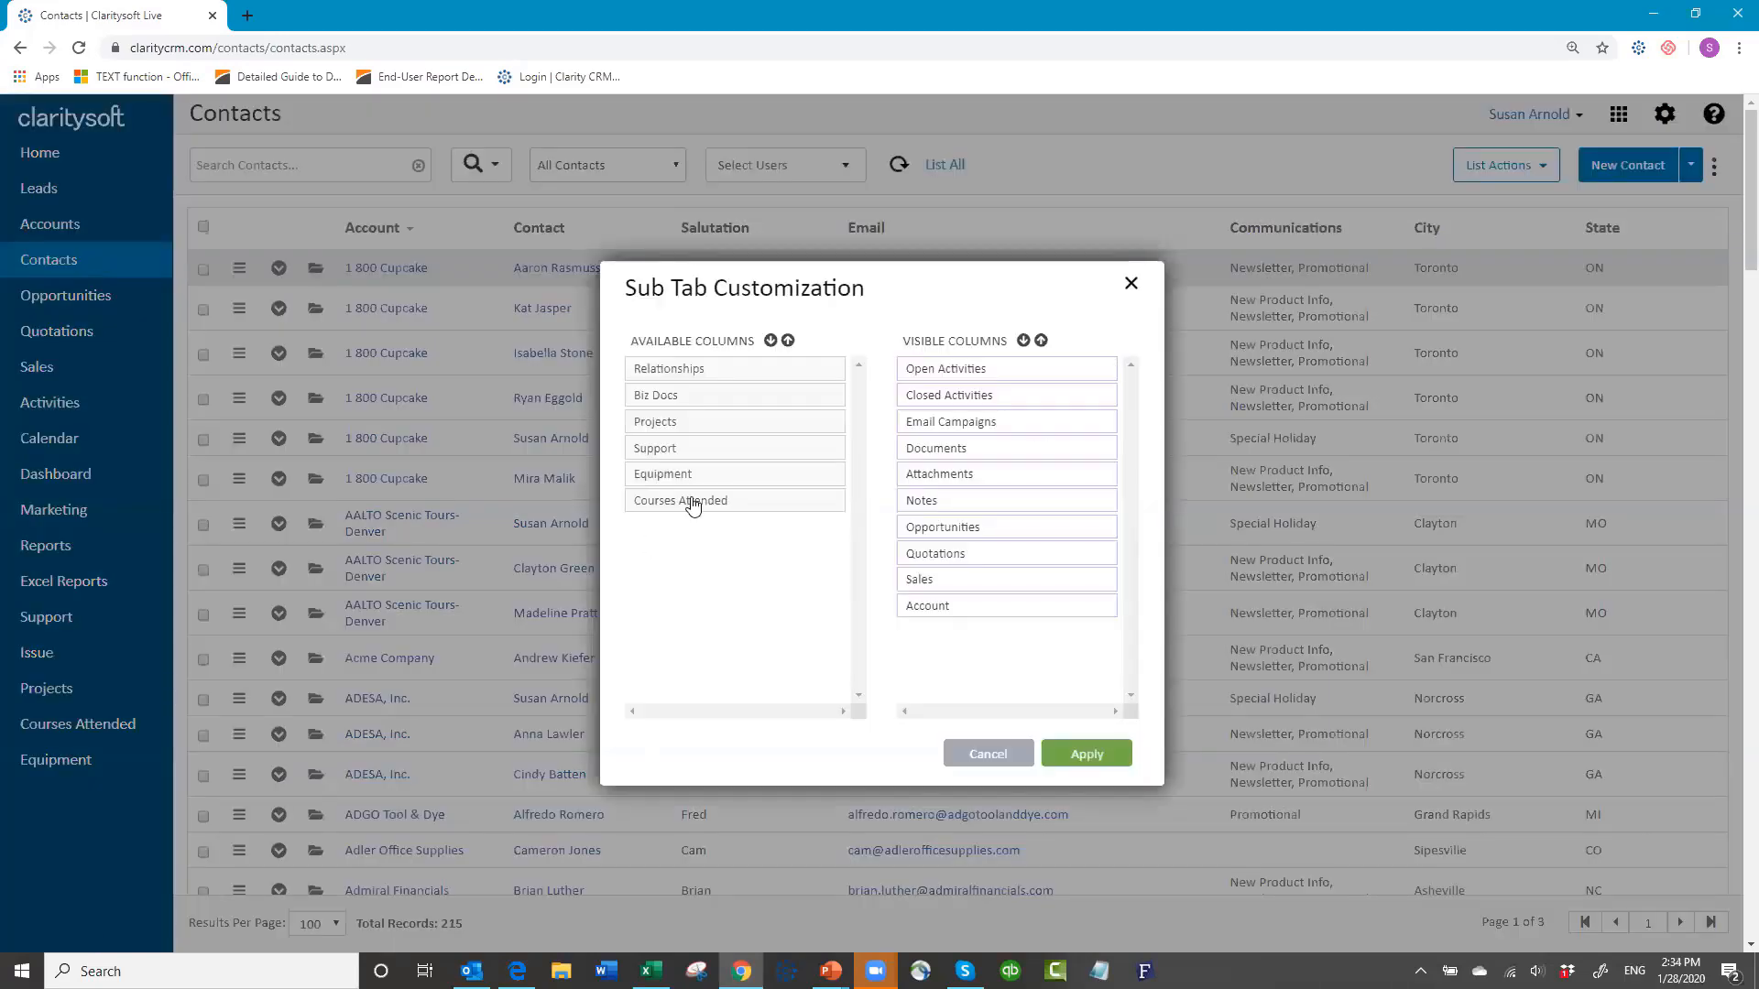
pyautogui.moveTo(695, 511); pyautogui.dragTo(1013, 449)
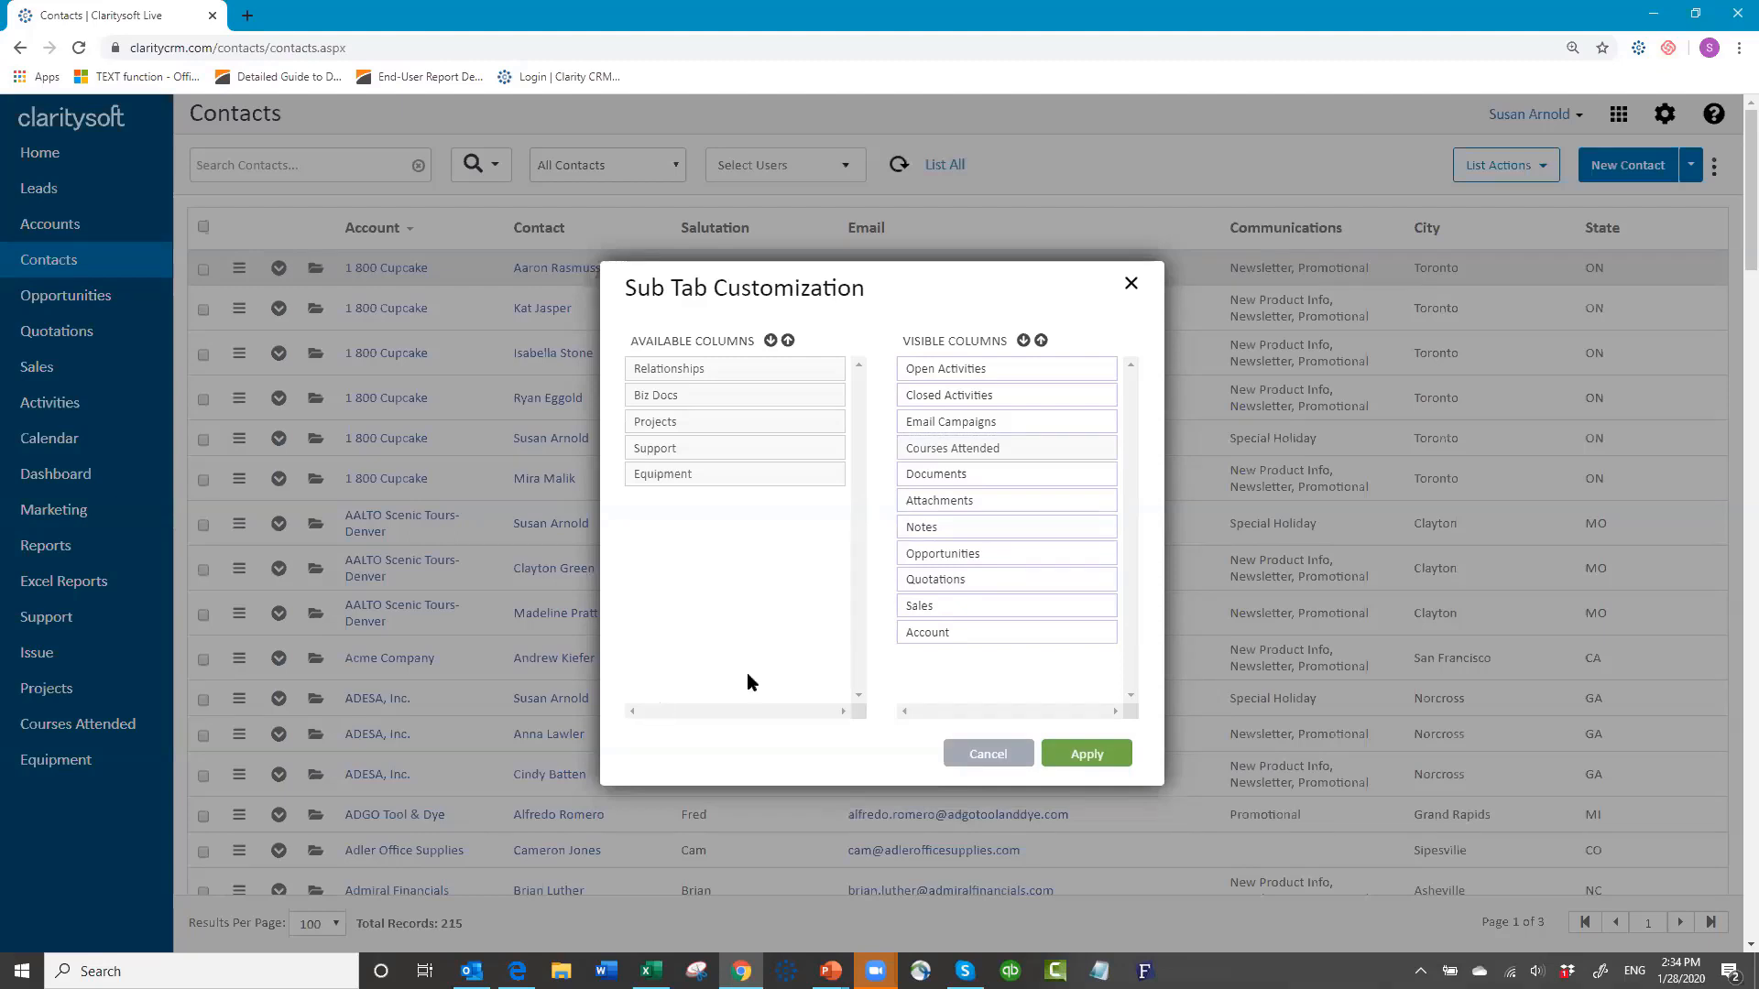
pyautogui.click(1088, 757)
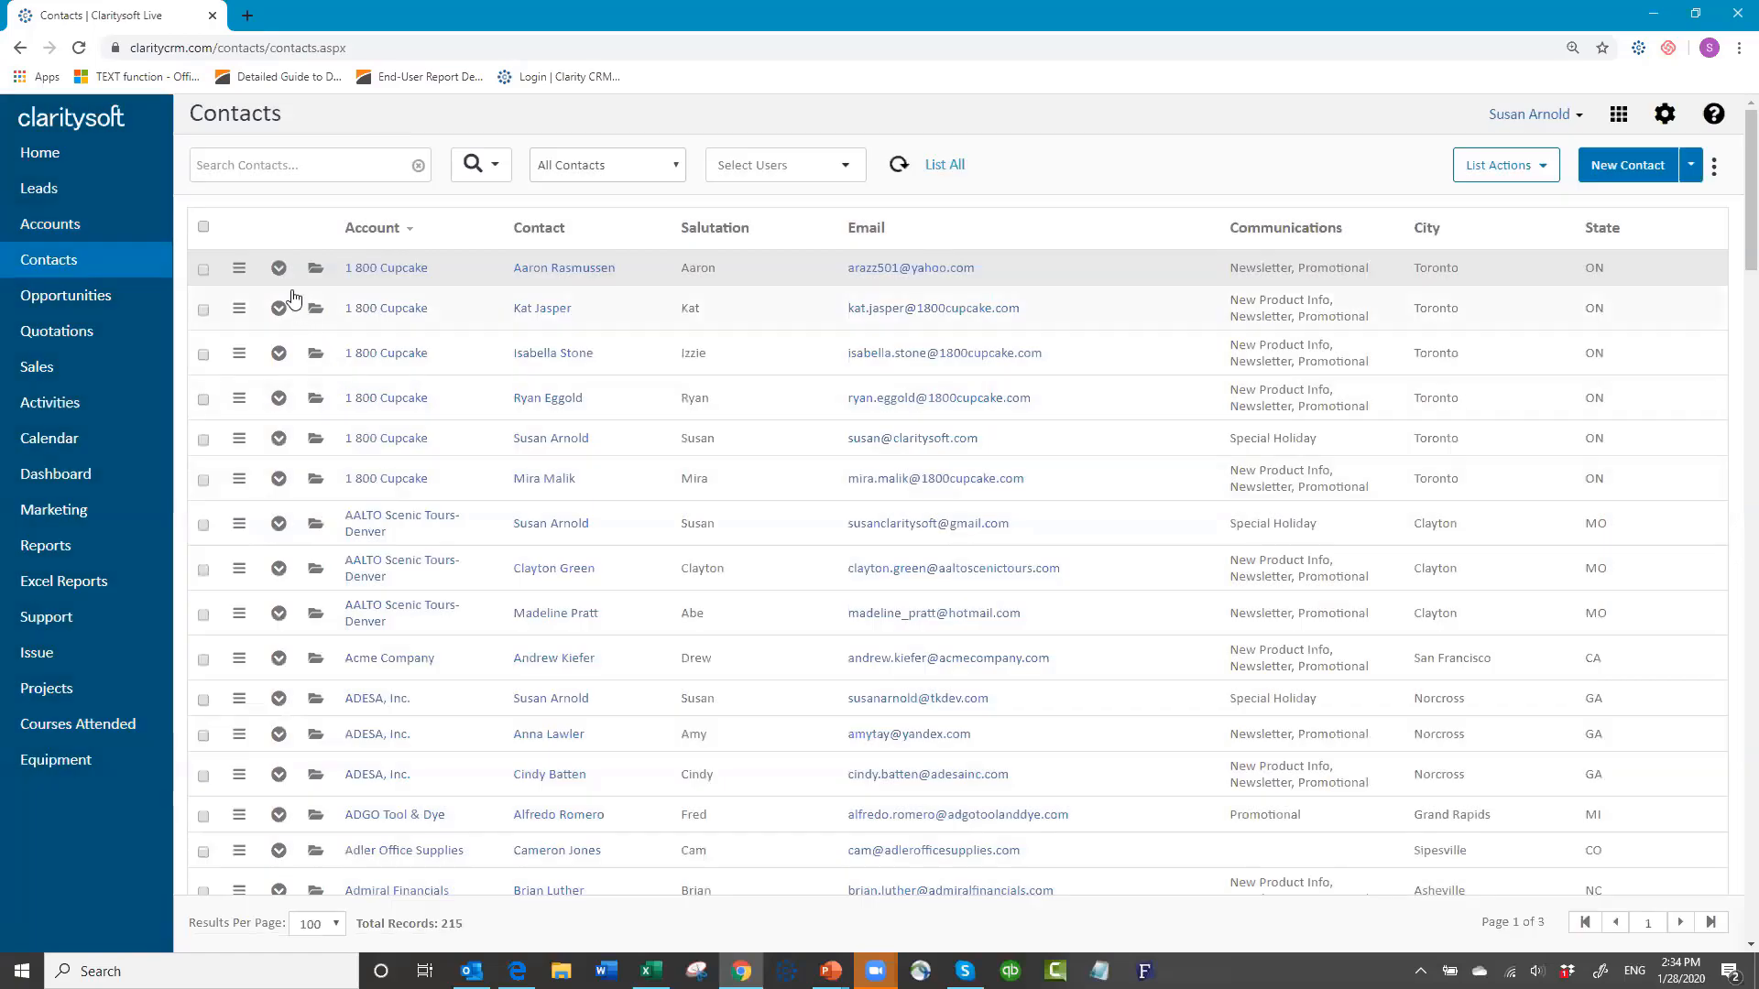
pyautogui.click(279, 270)
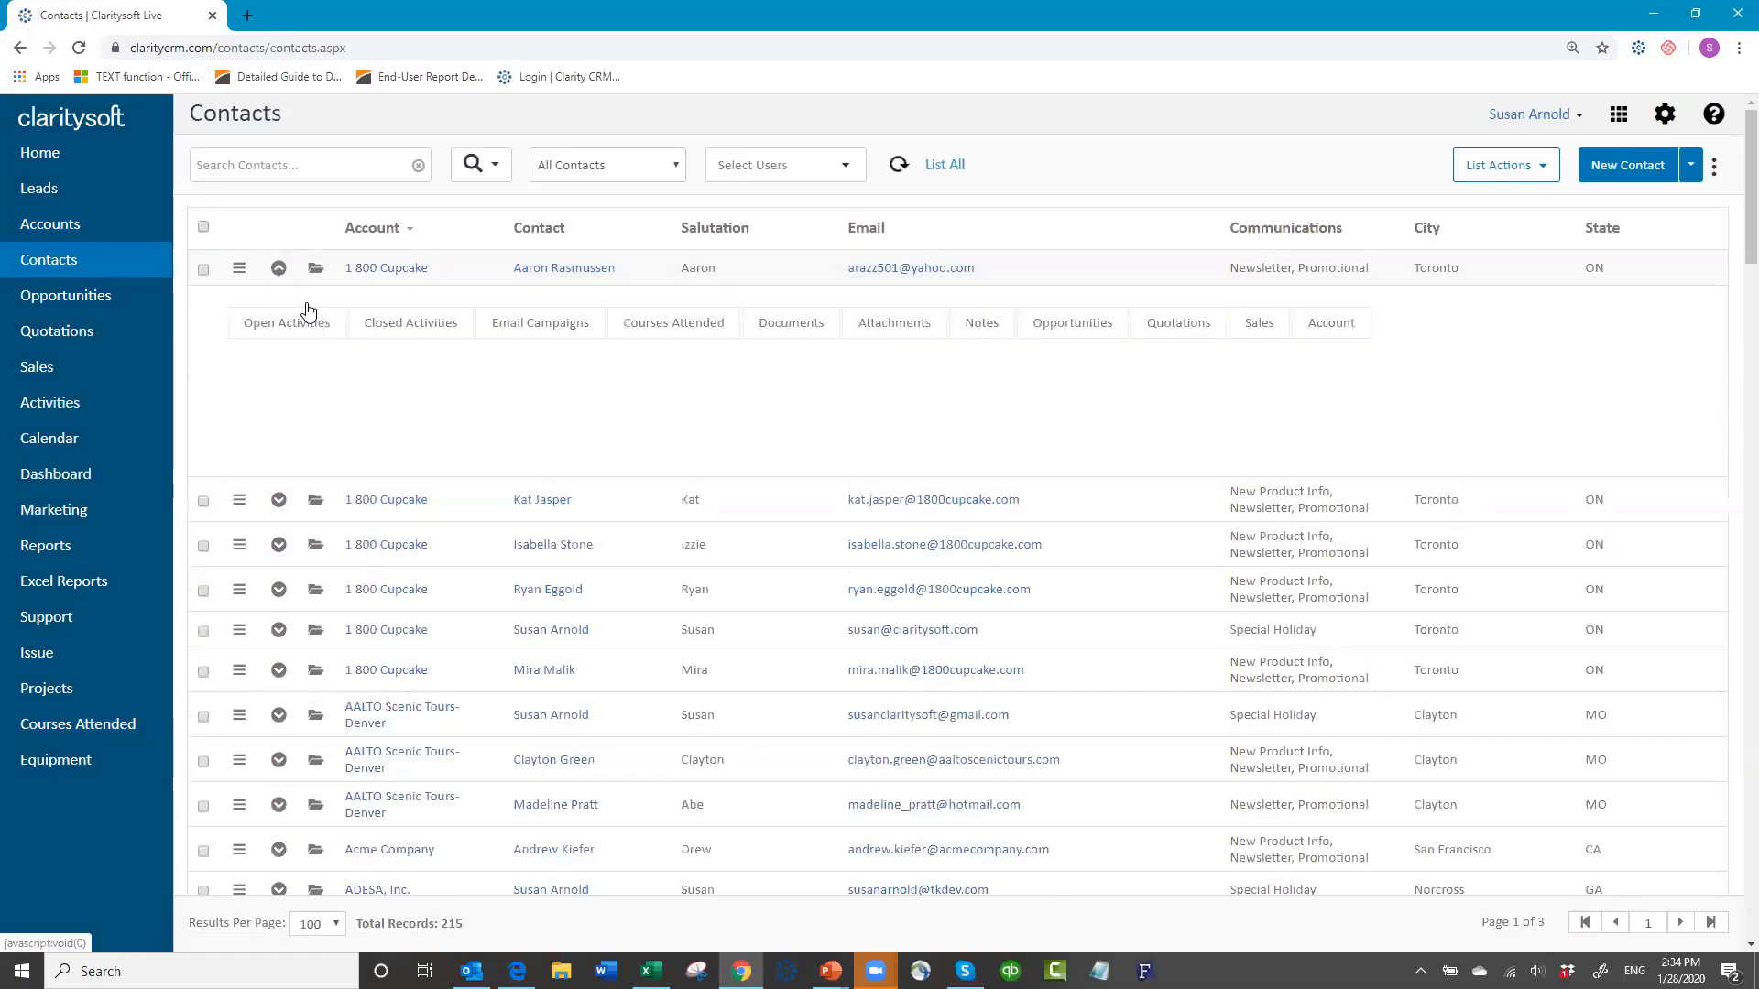
pyautogui.click(687, 325)
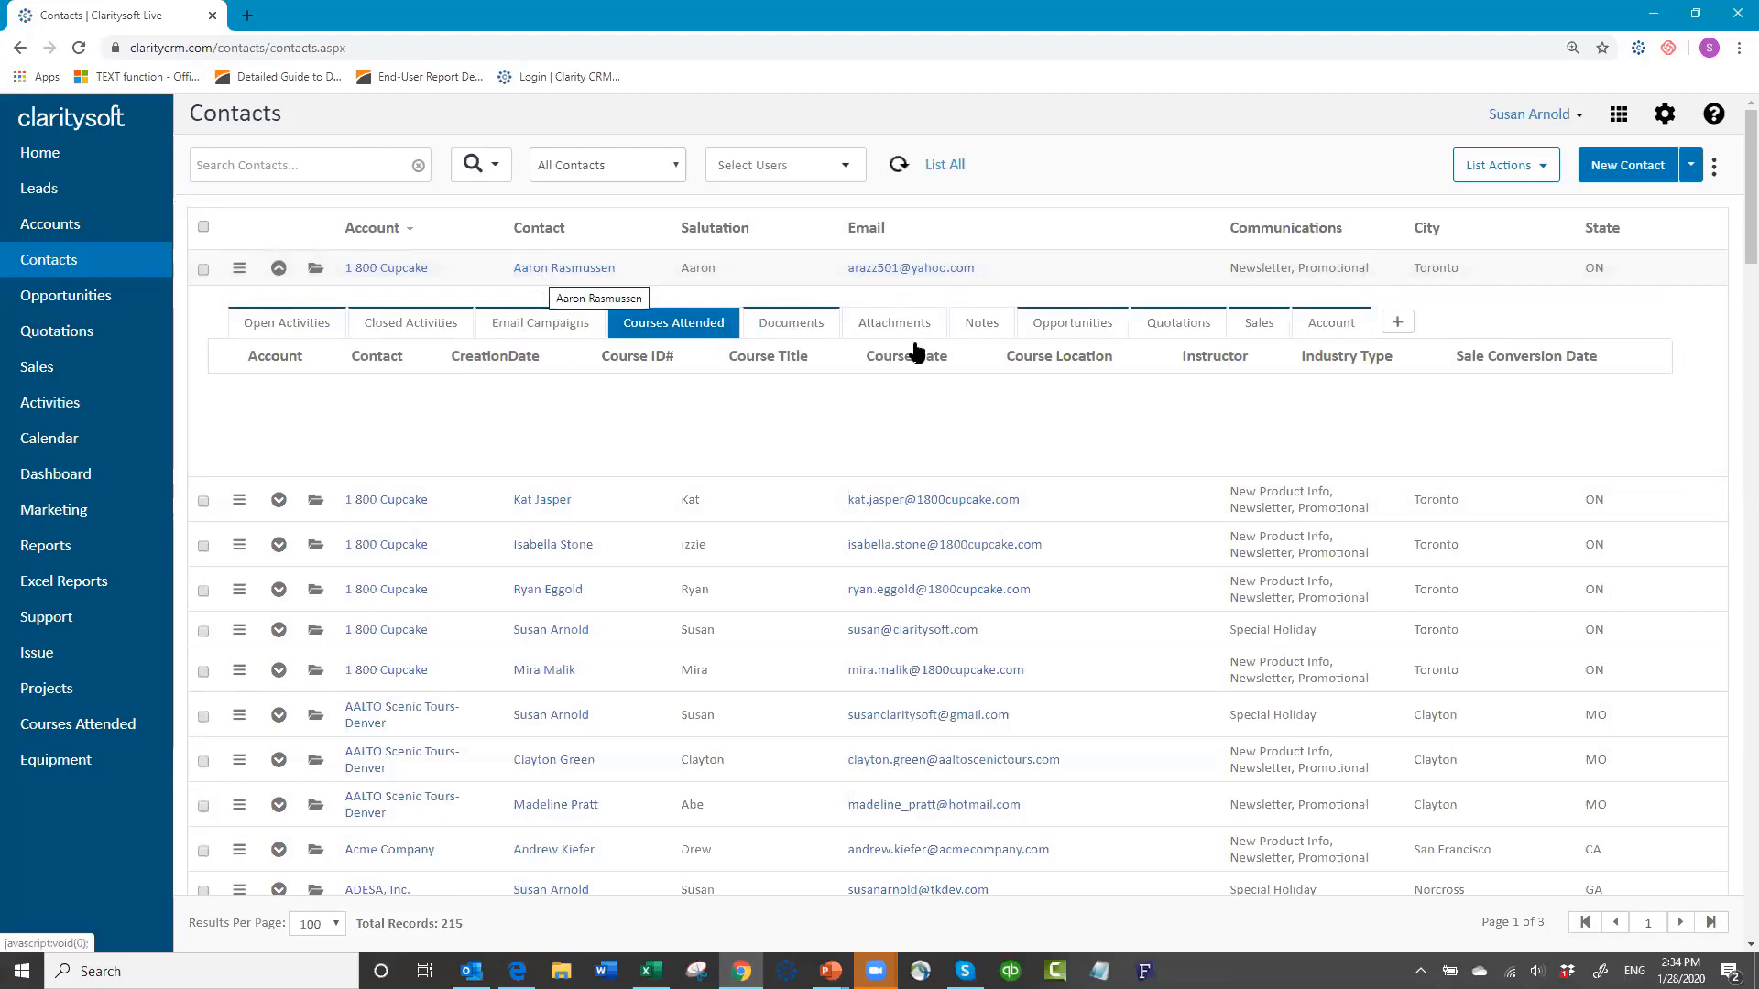
# Step: Create a Courses Attended record for WS002, Intermediate 1 Business Practices, dated 01-27-2020
pyautogui.click(1398, 323)
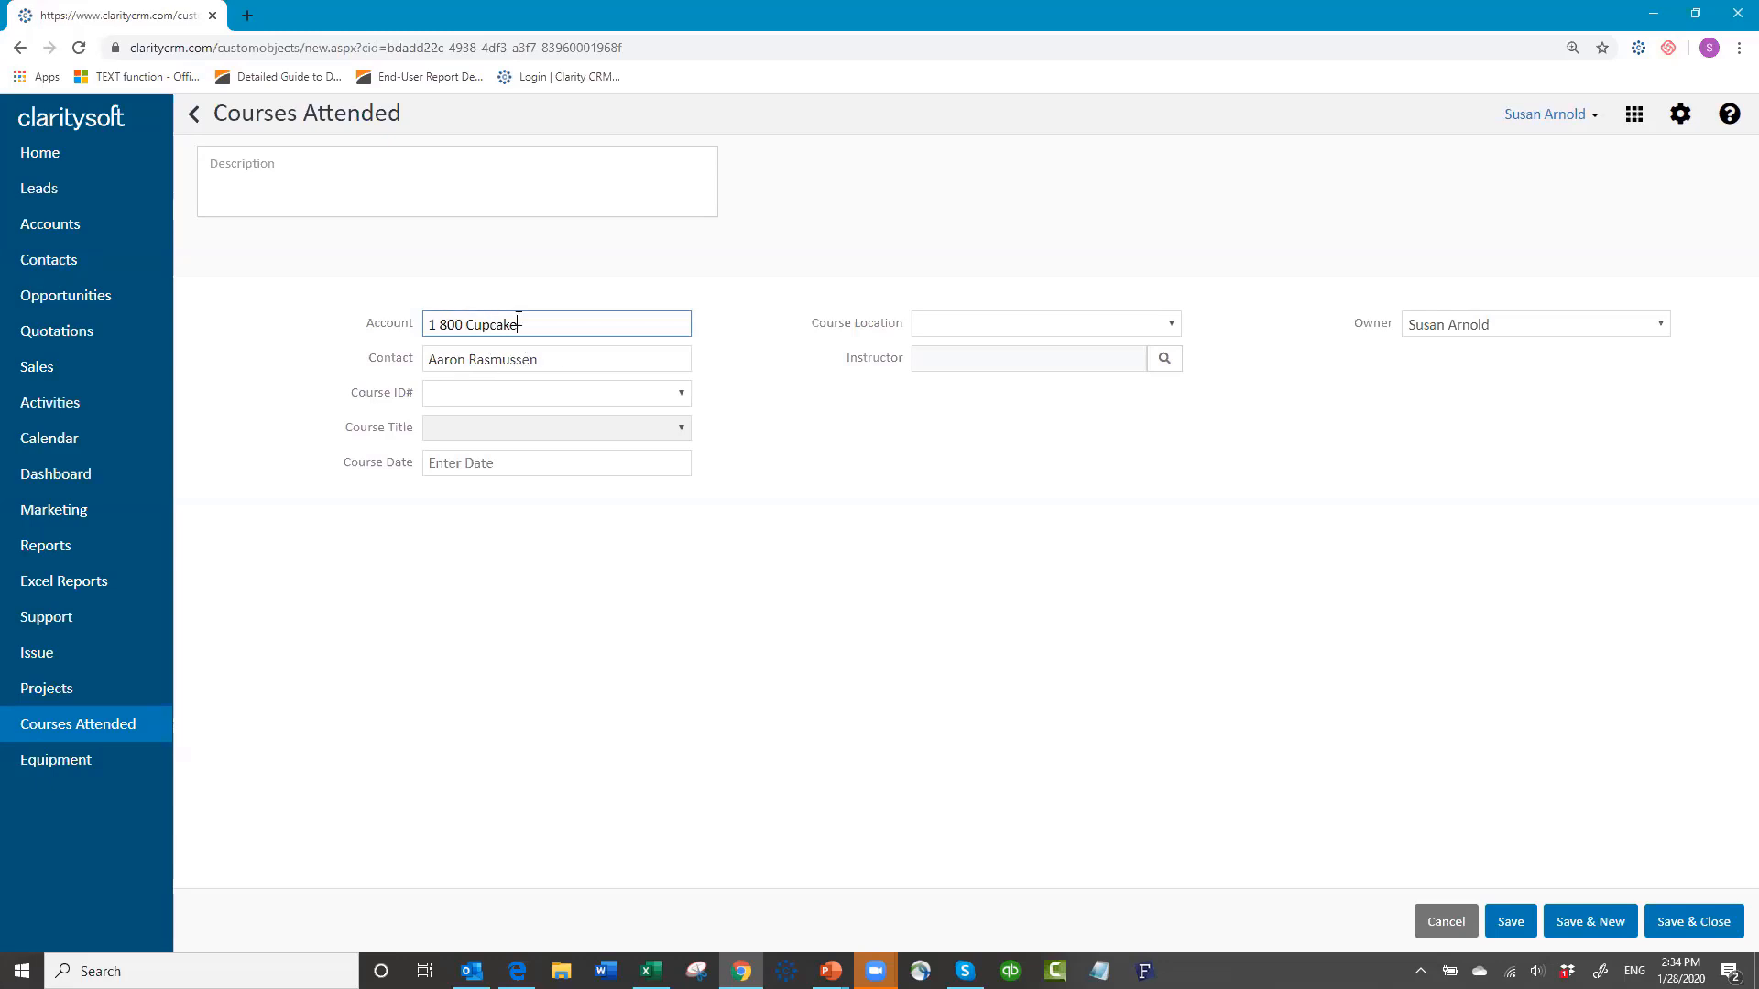
pyautogui.click(681, 394)
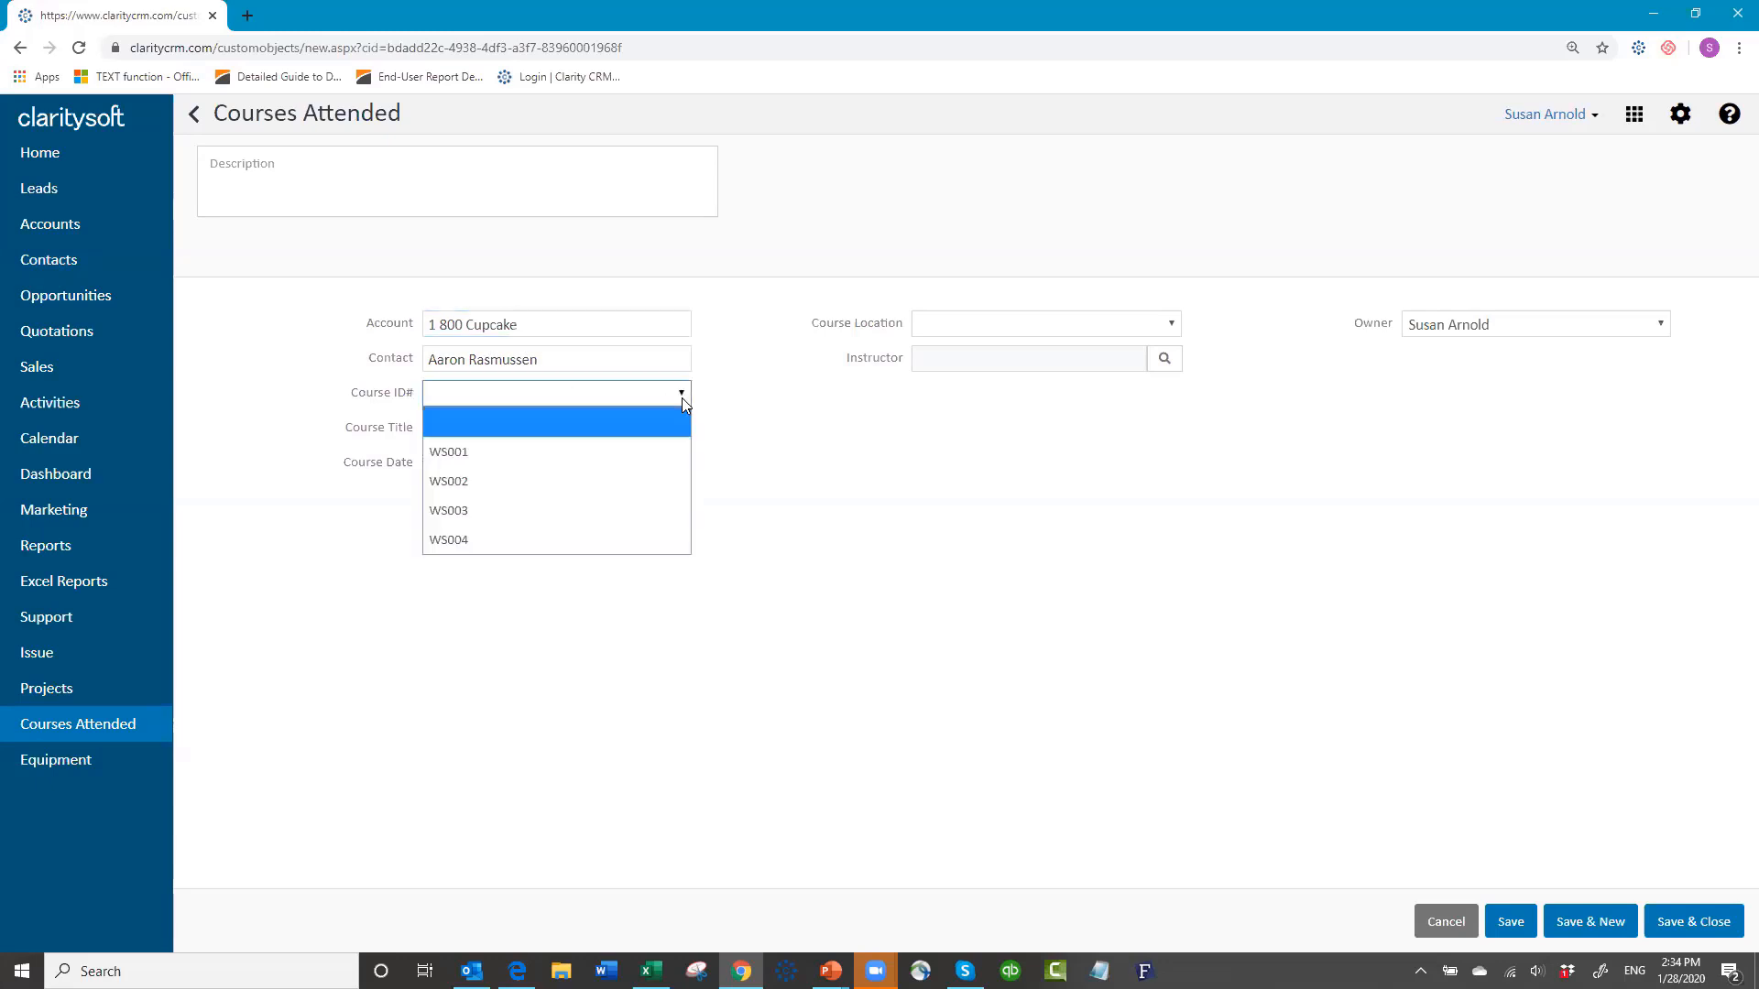
pyautogui.click(584, 481)
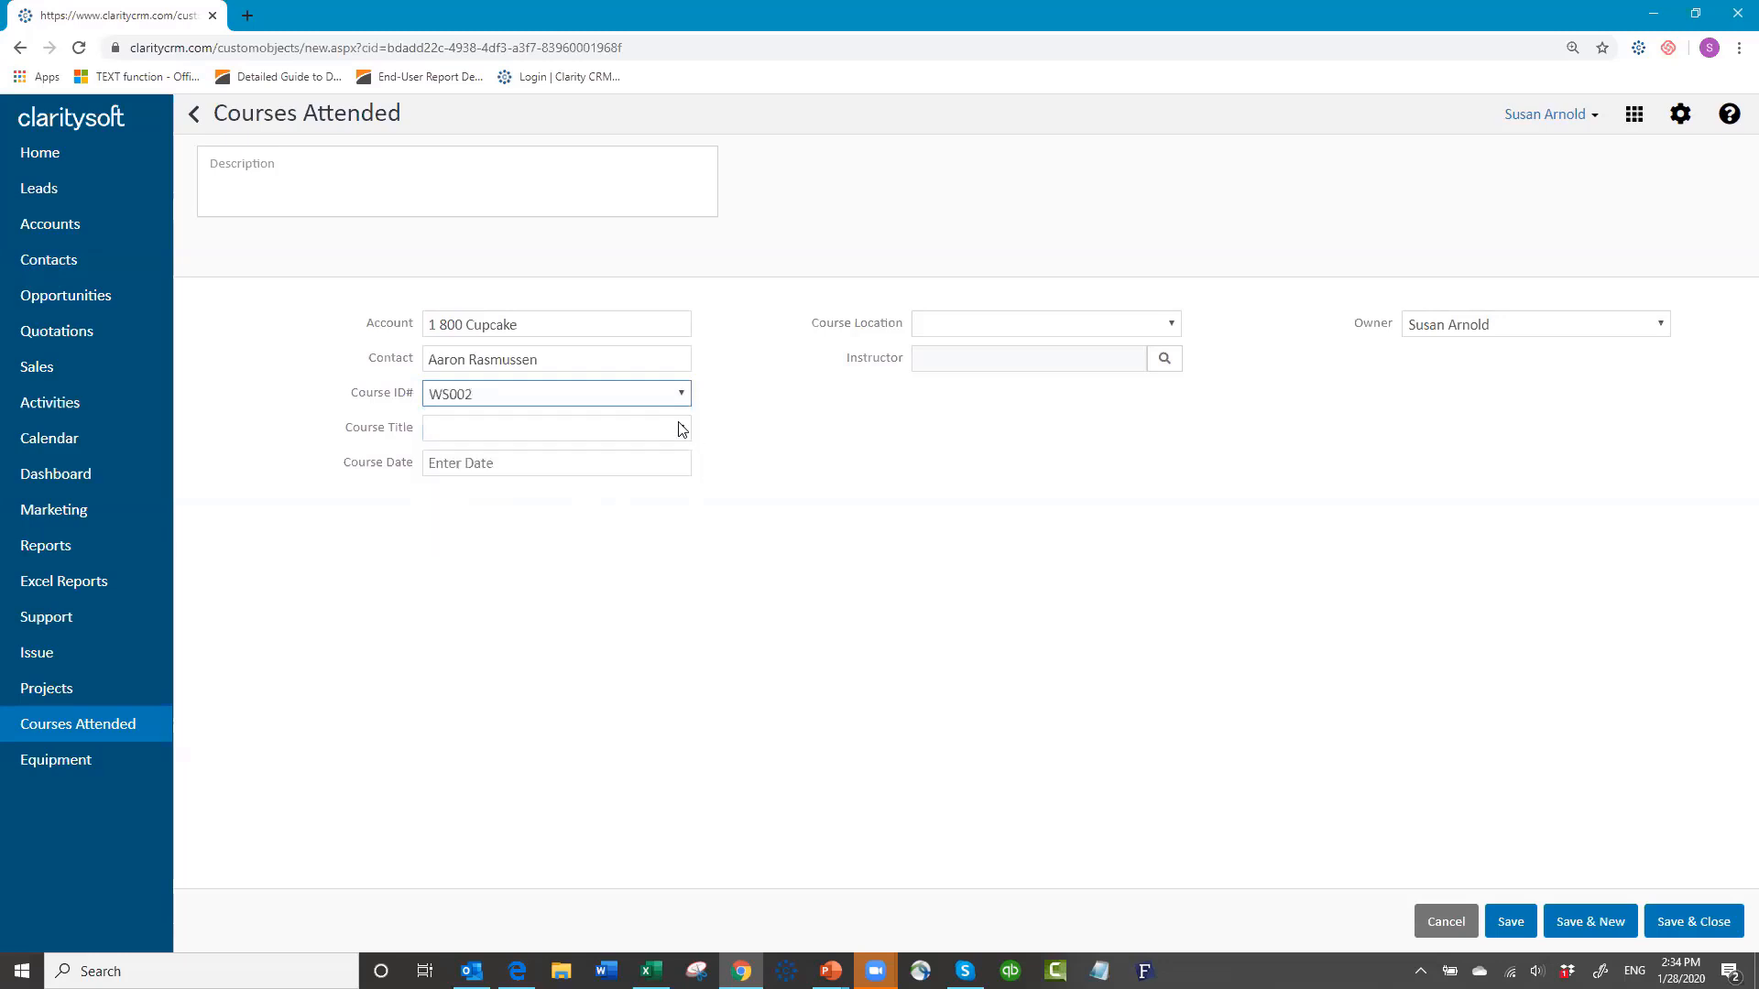
pyautogui.click(682, 430)
pyautogui.click(642, 480)
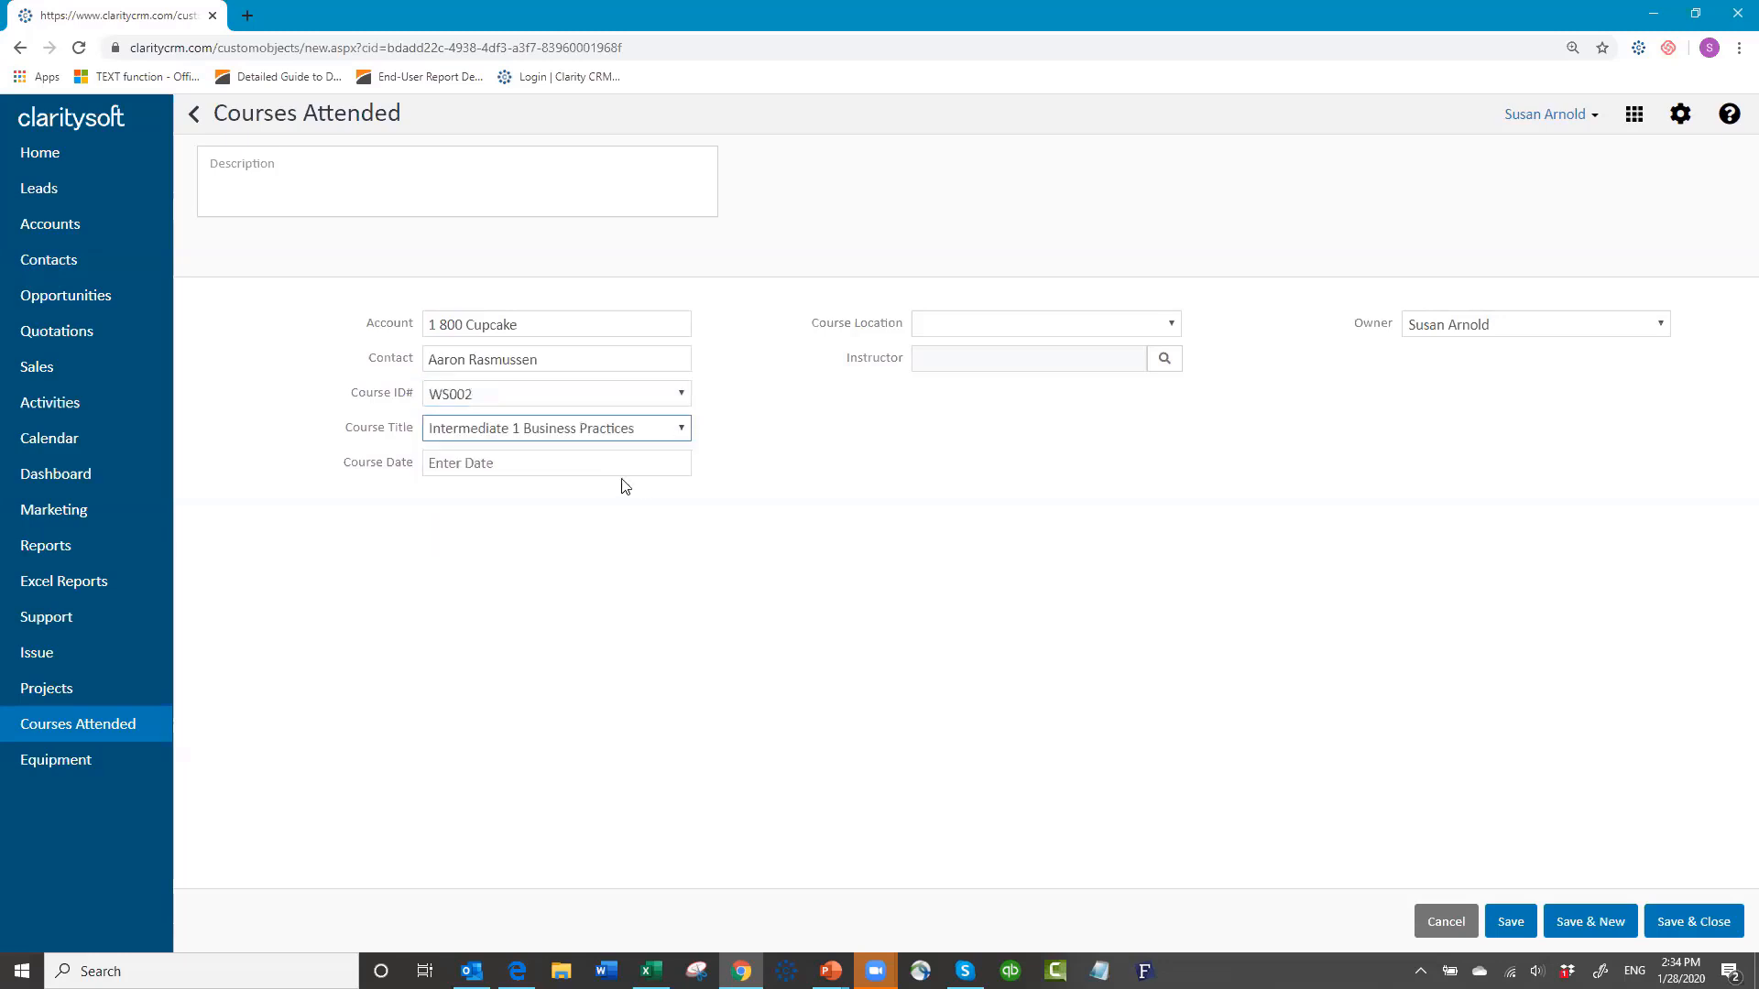
pyautogui.click(548, 465)
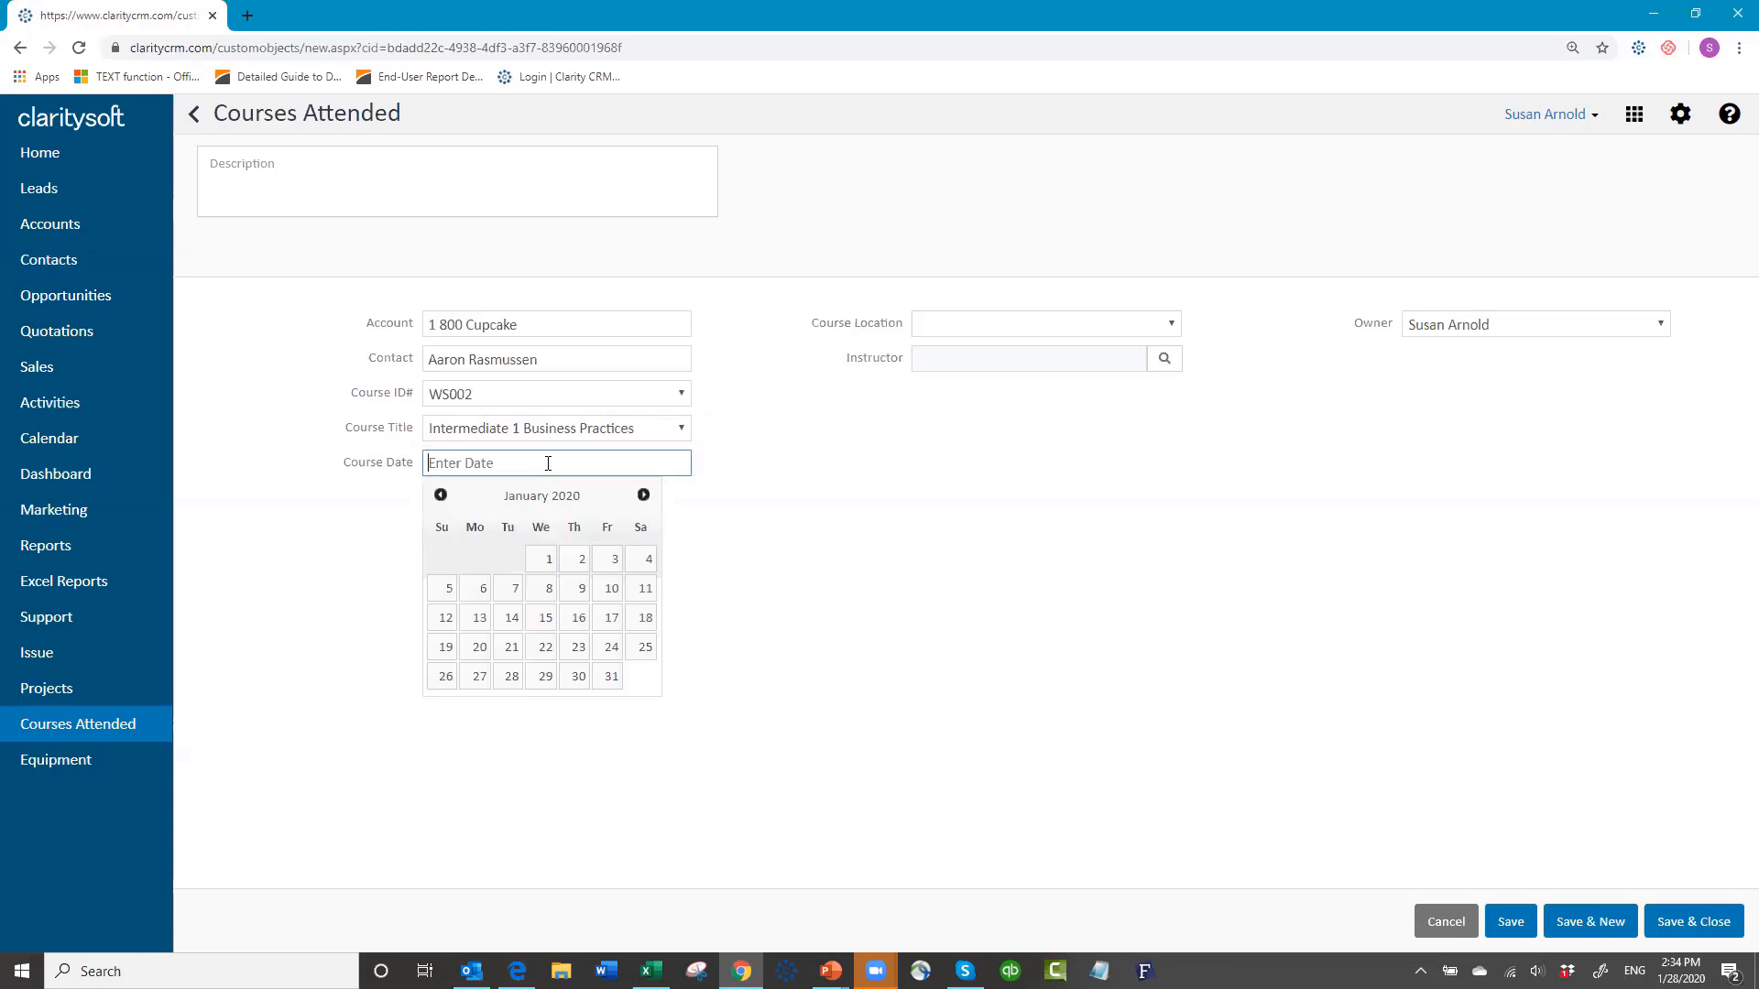
pyautogui.click(478, 676)
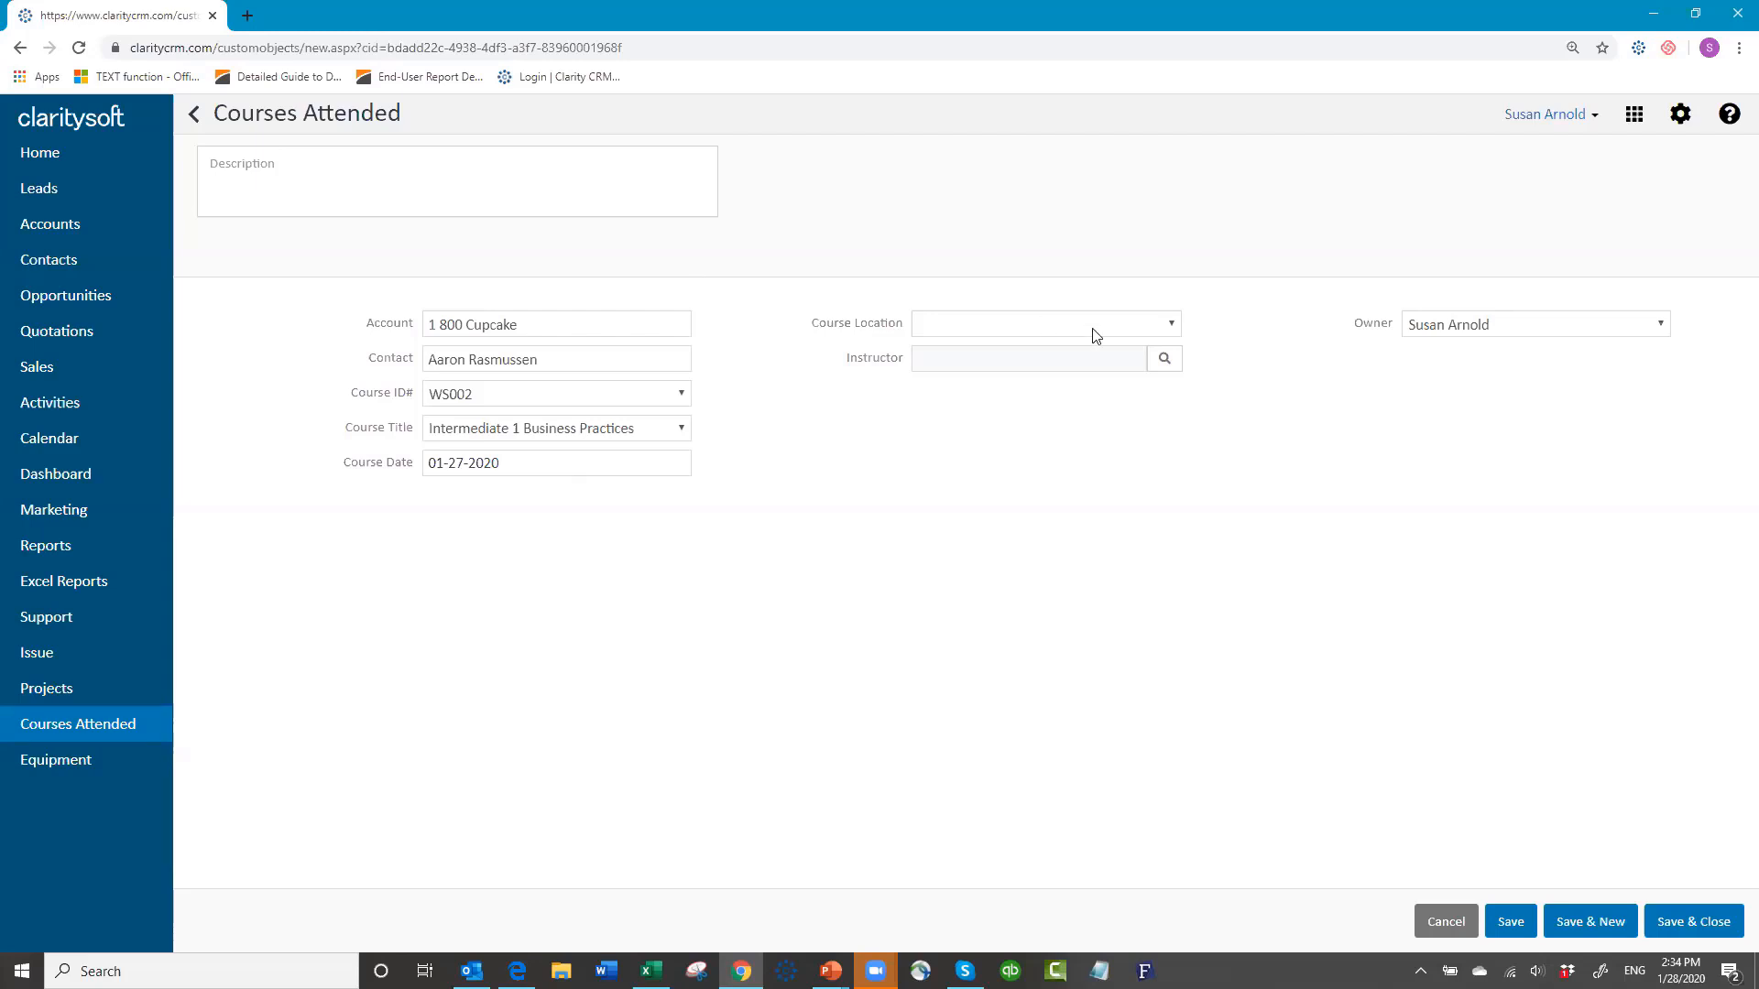
# Step: Set the course location to Location B and bring up the instructor user lookup
pyautogui.click(1163, 328)
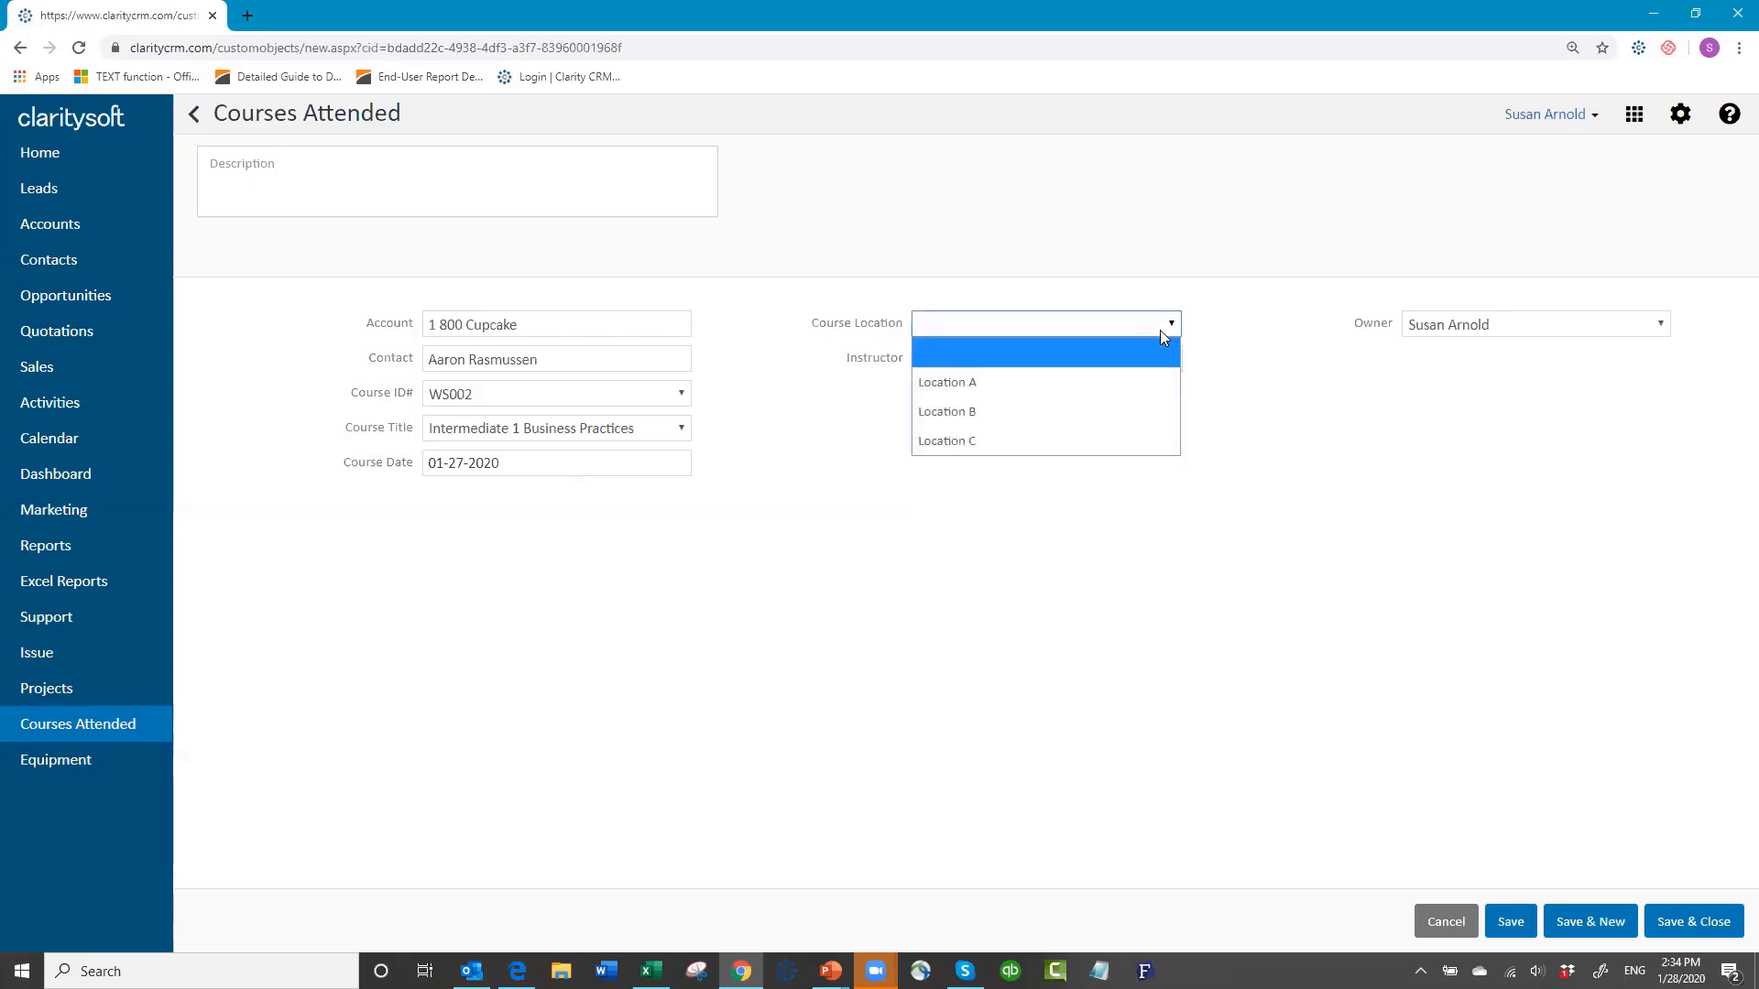
pyautogui.click(1063, 411)
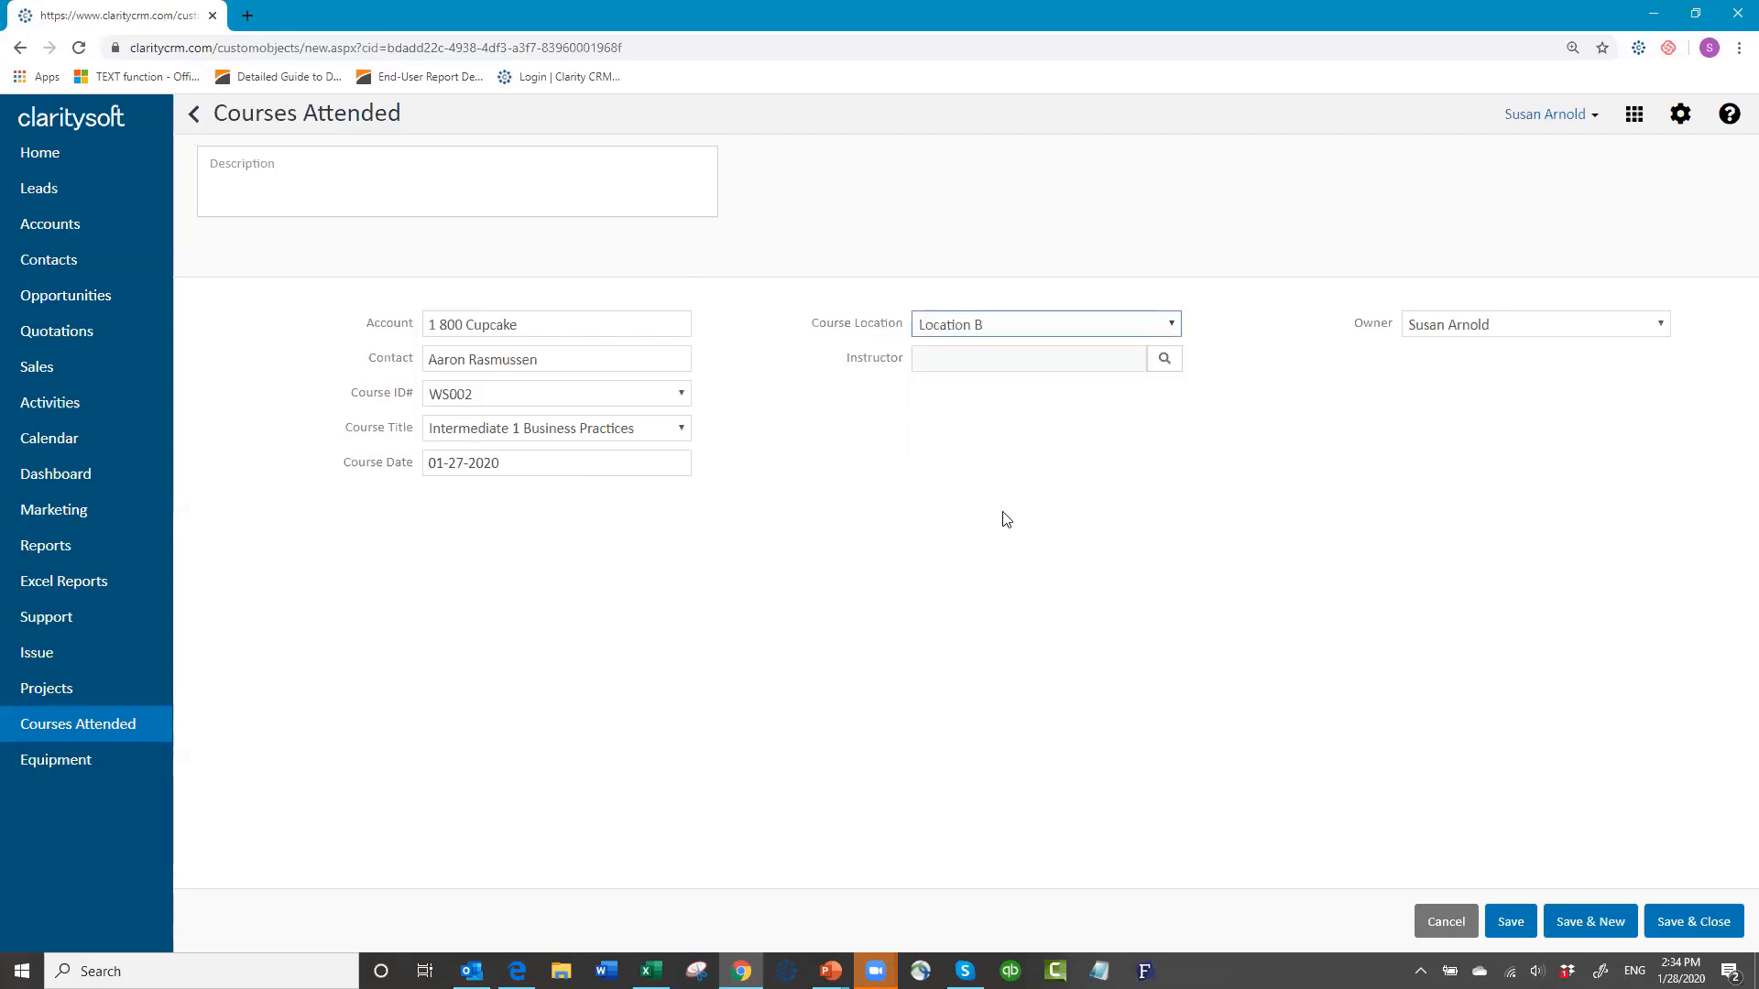
pyautogui.click(1168, 364)
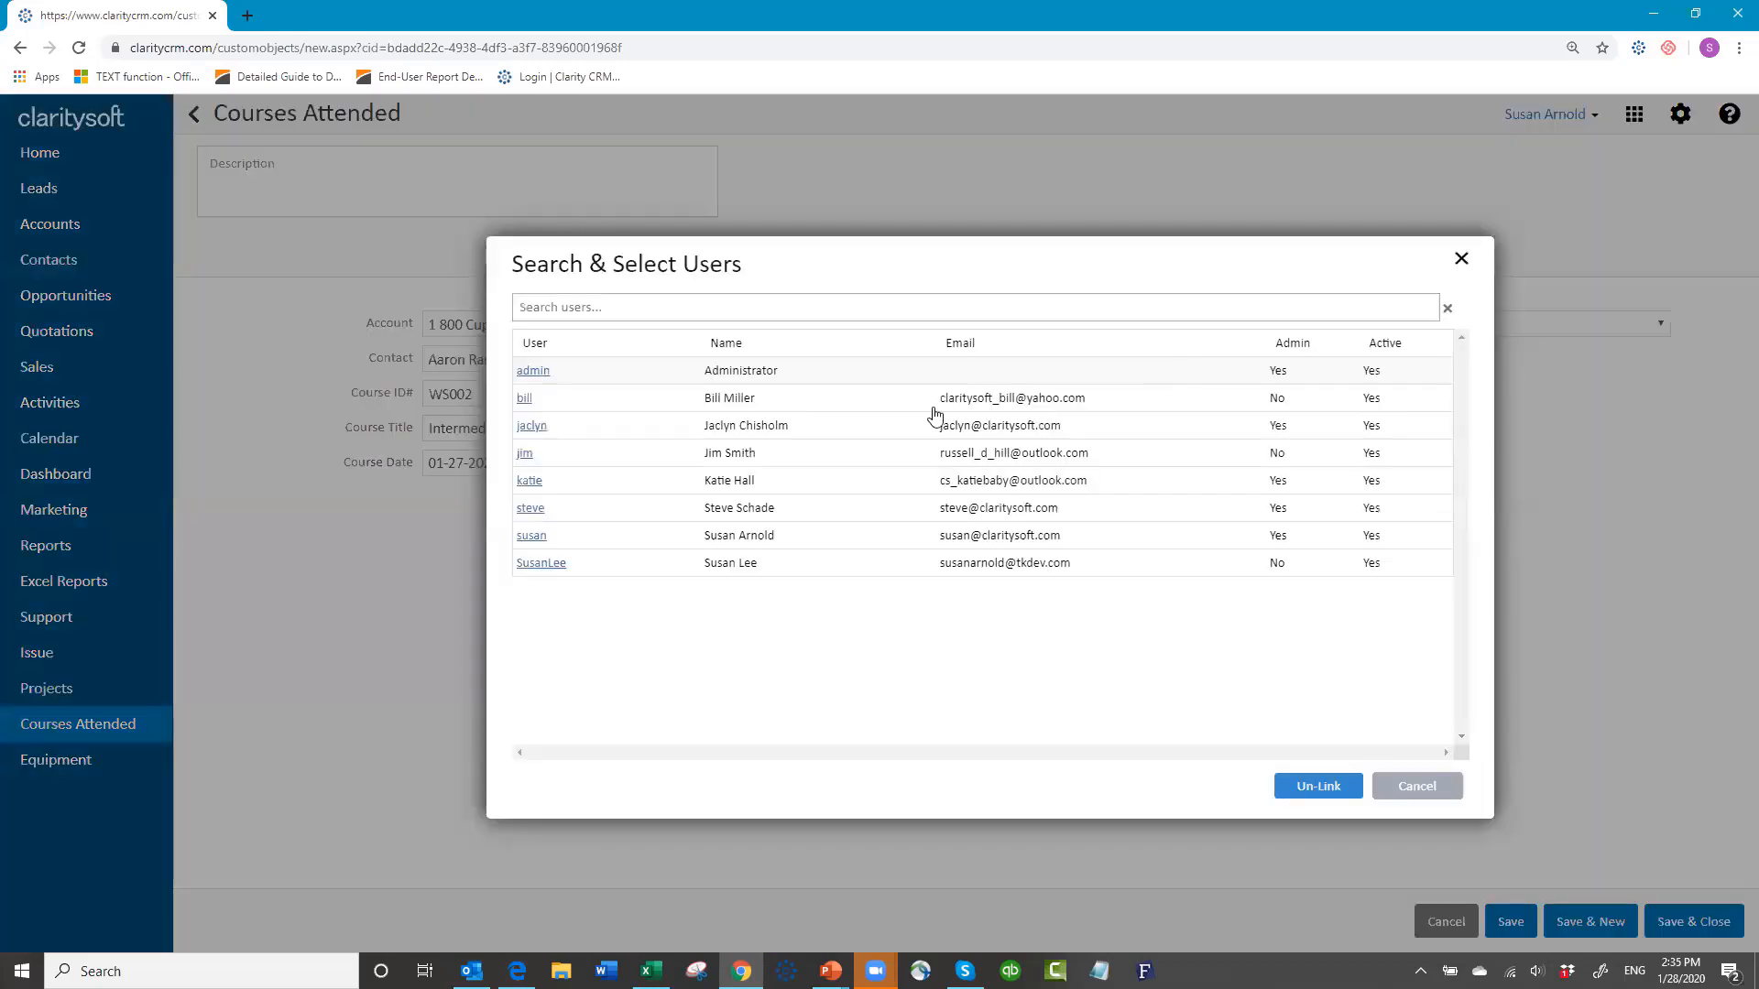
# Step: Choose the instructor from the Search & Select Users list
pyautogui.click(531, 482)
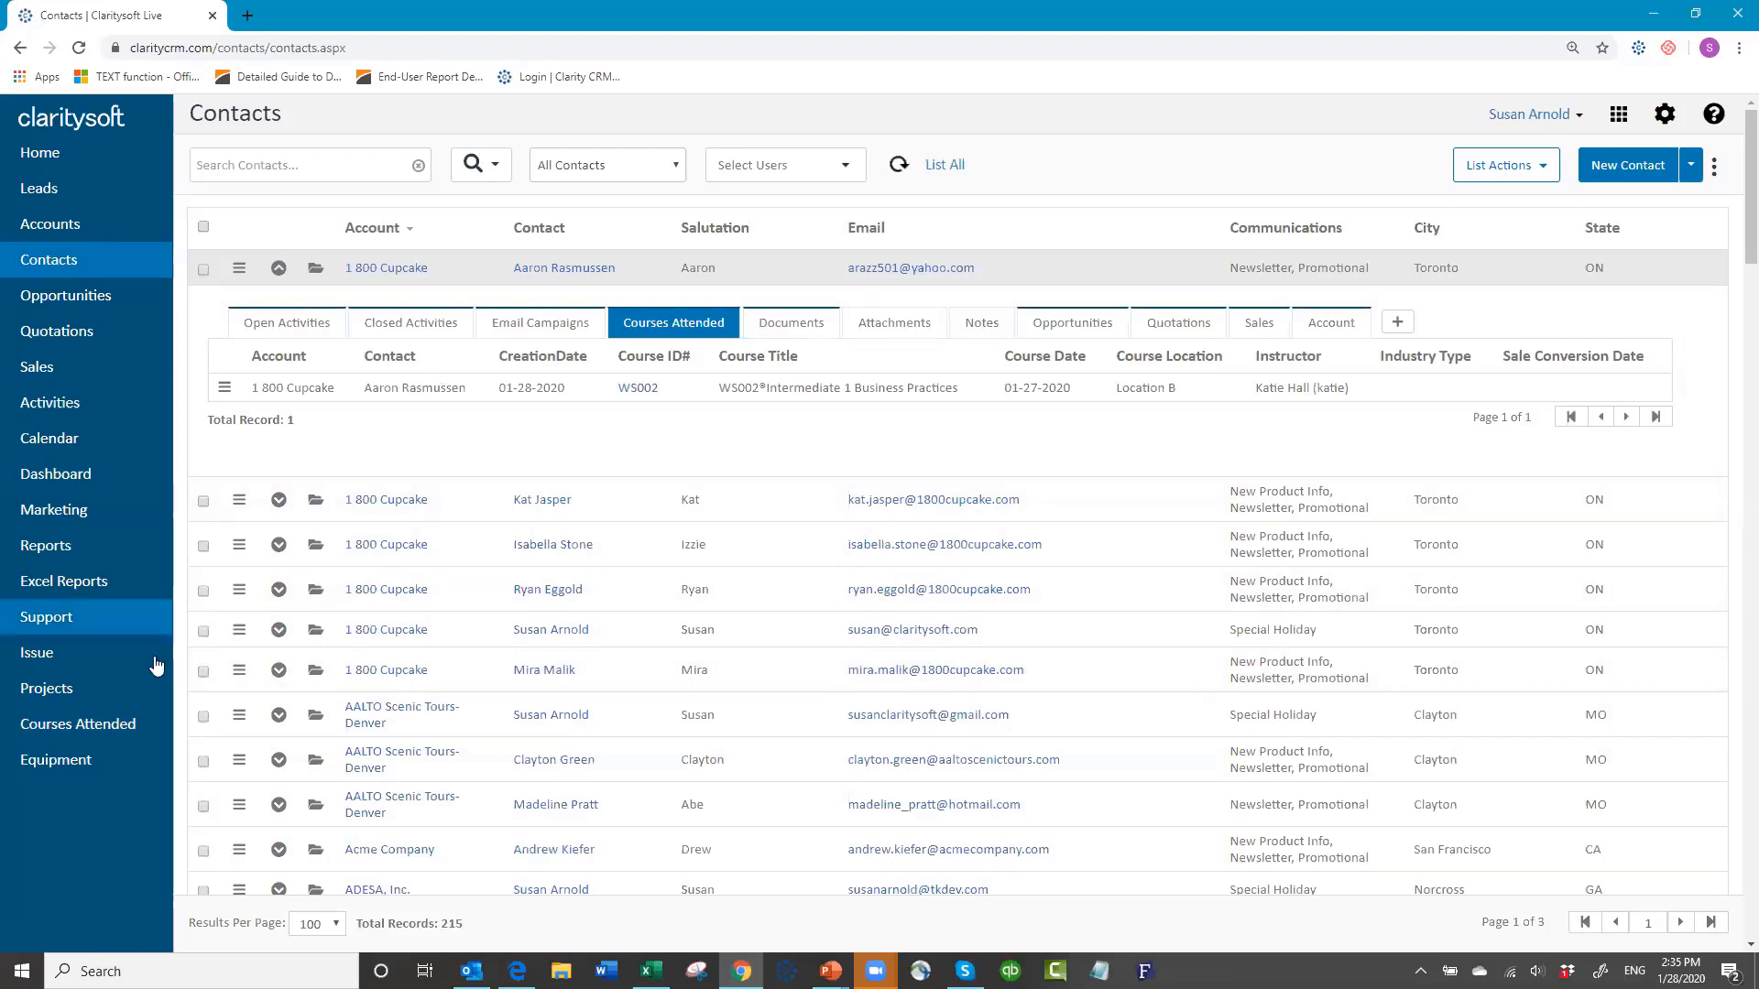
# Step: Open the Courses Attended list with its three WS002 records and bring up the apps panel
pyautogui.click(103, 734)
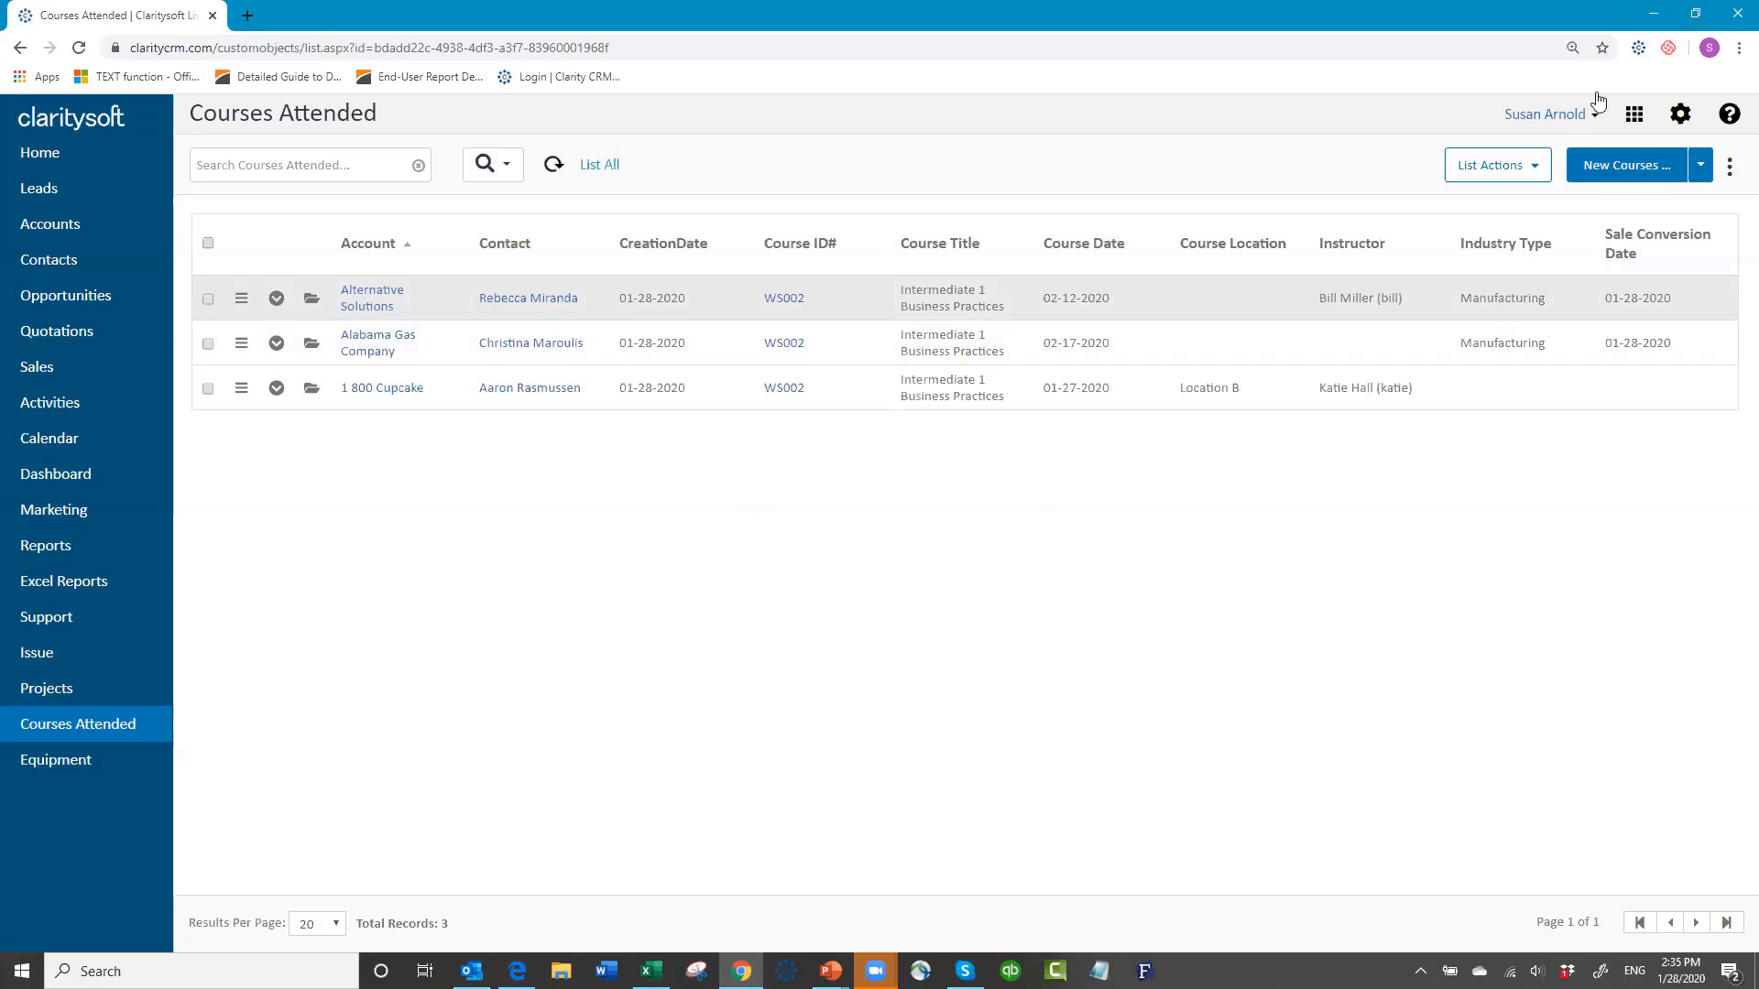
pyautogui.click(1634, 118)
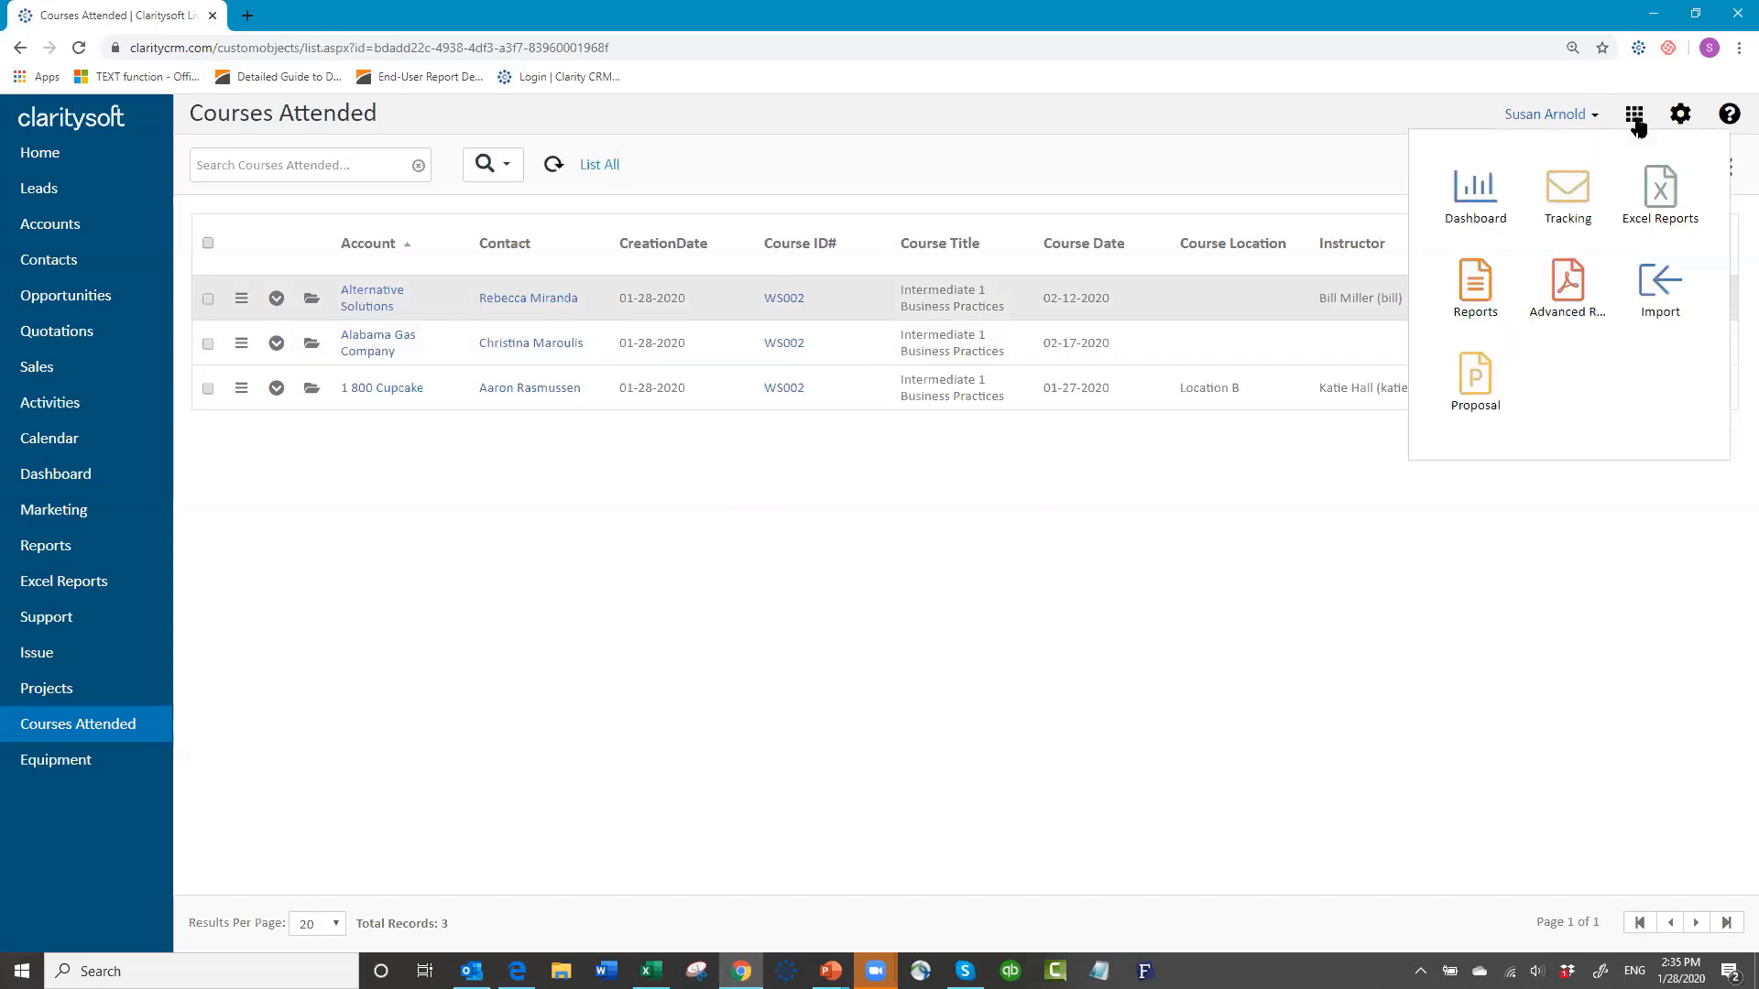
# Step: Open the Data Importer, review the importable record types, and return to the main view
pyautogui.click(1660, 284)
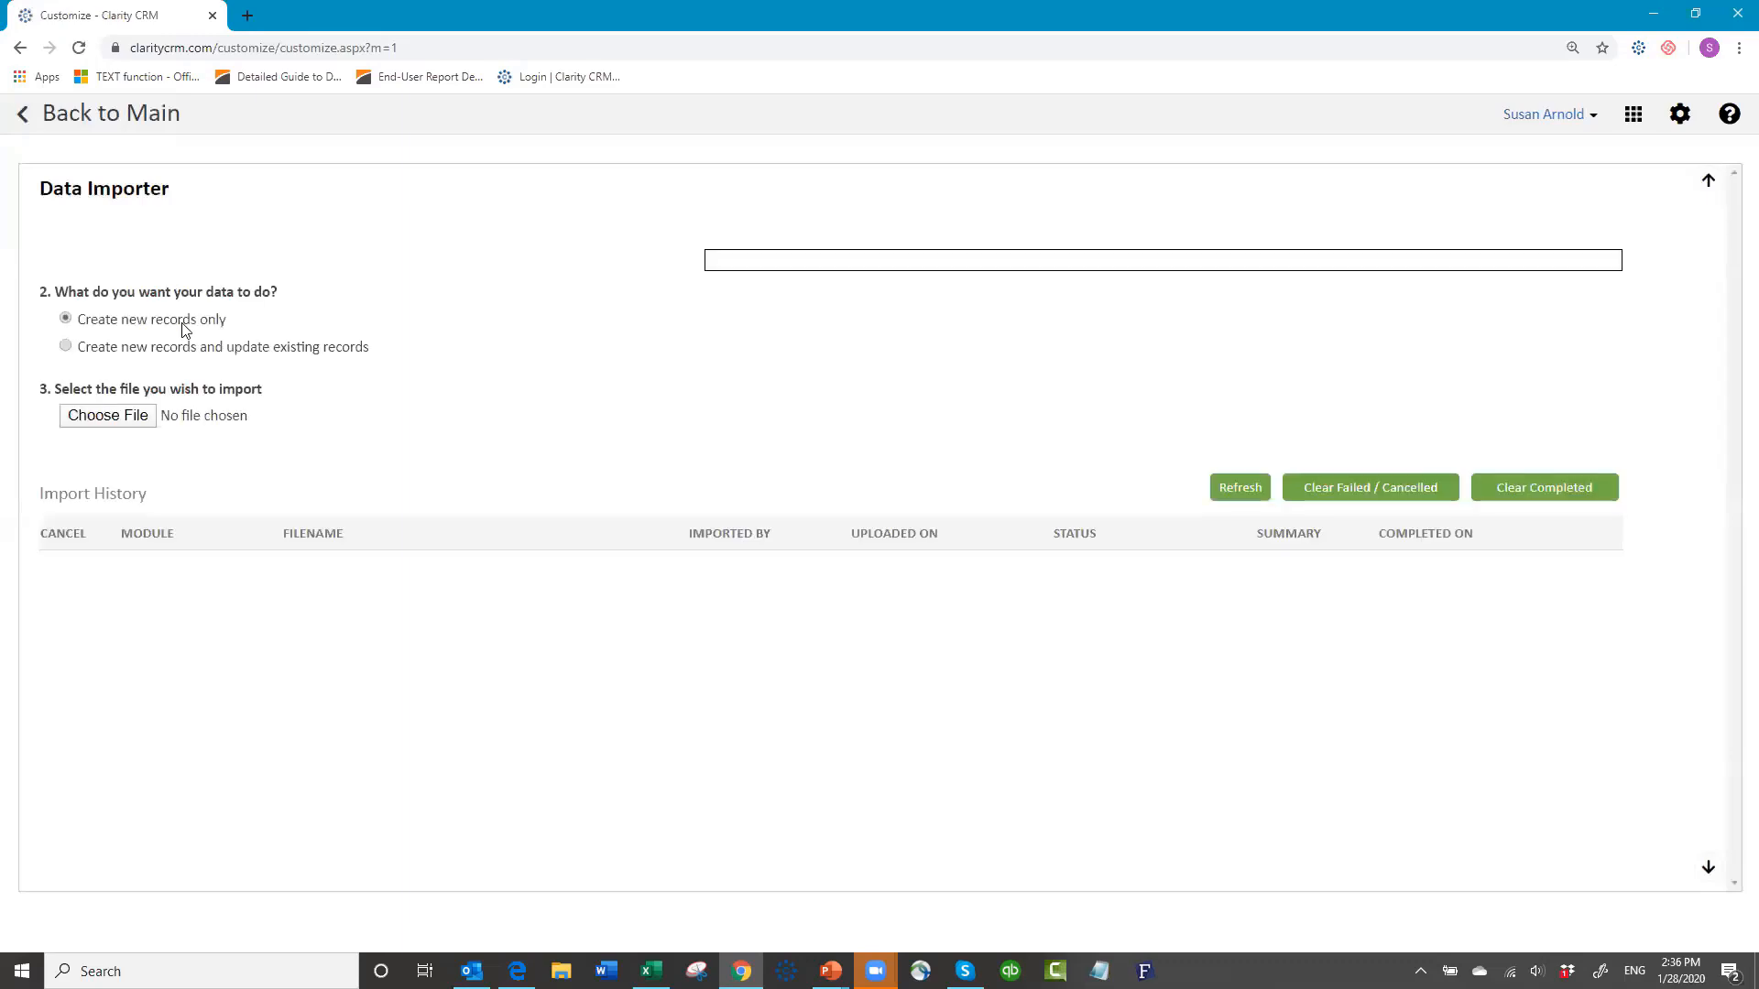
pyautogui.click(377, 311)
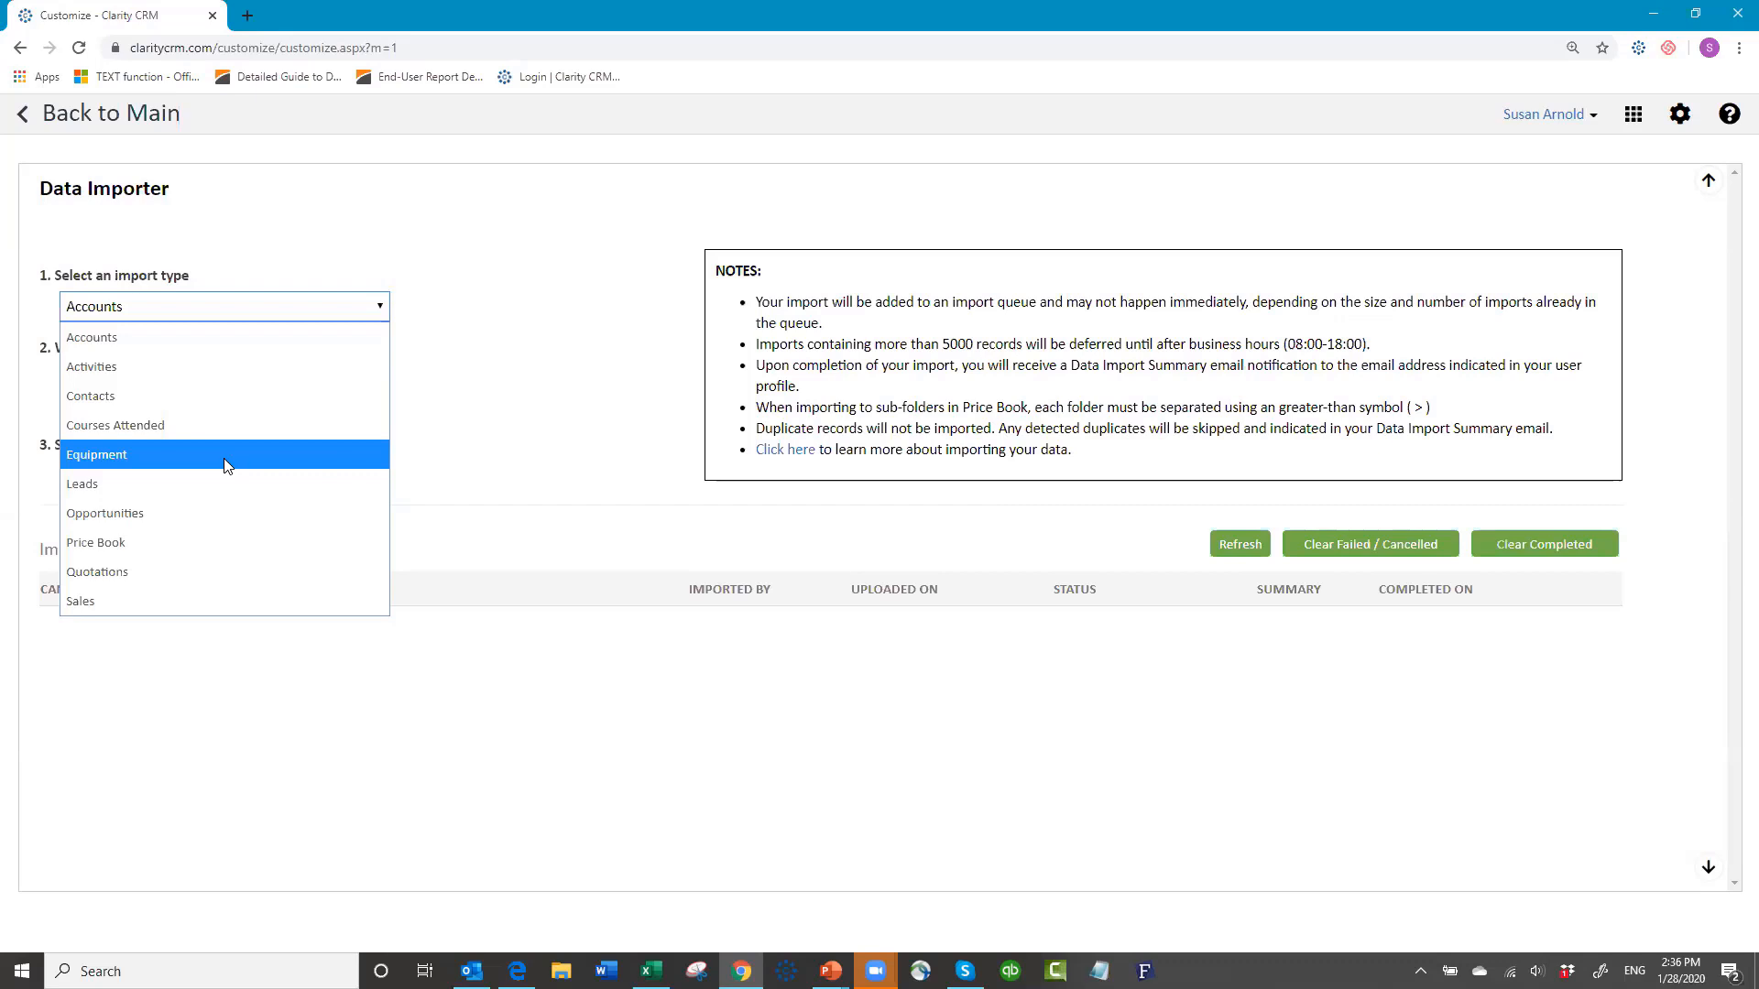
pyautogui.click(339, 204)
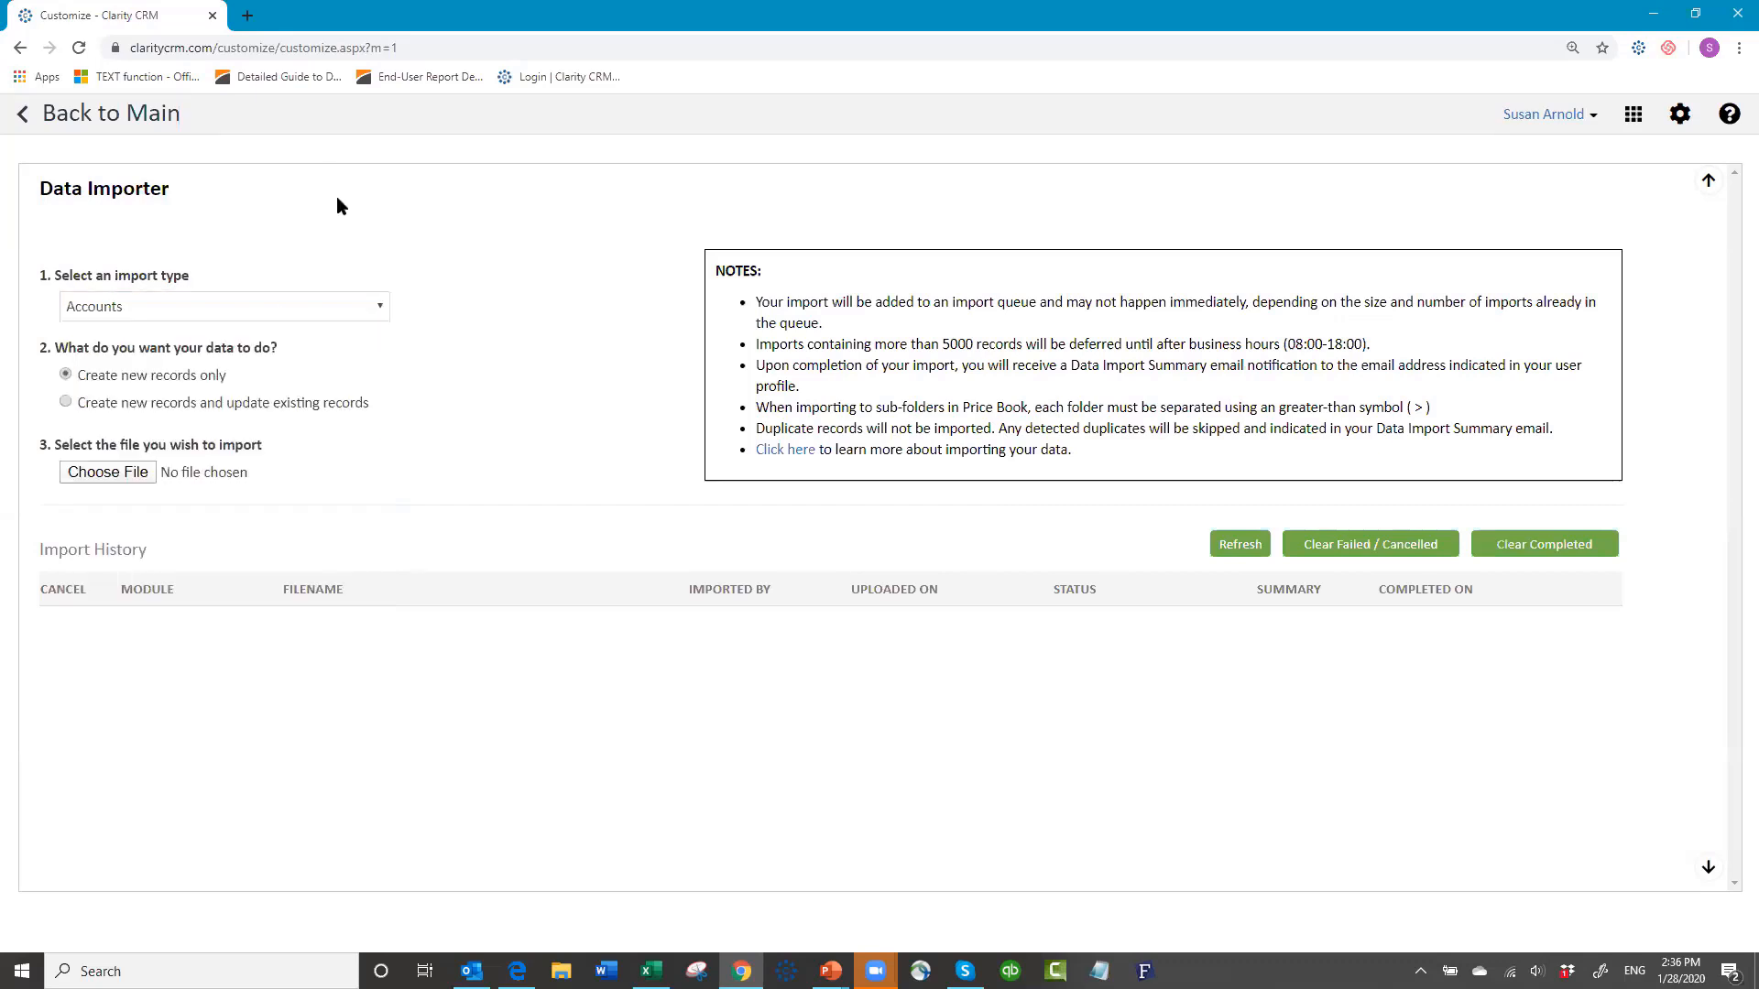
pyautogui.click(27, 116)
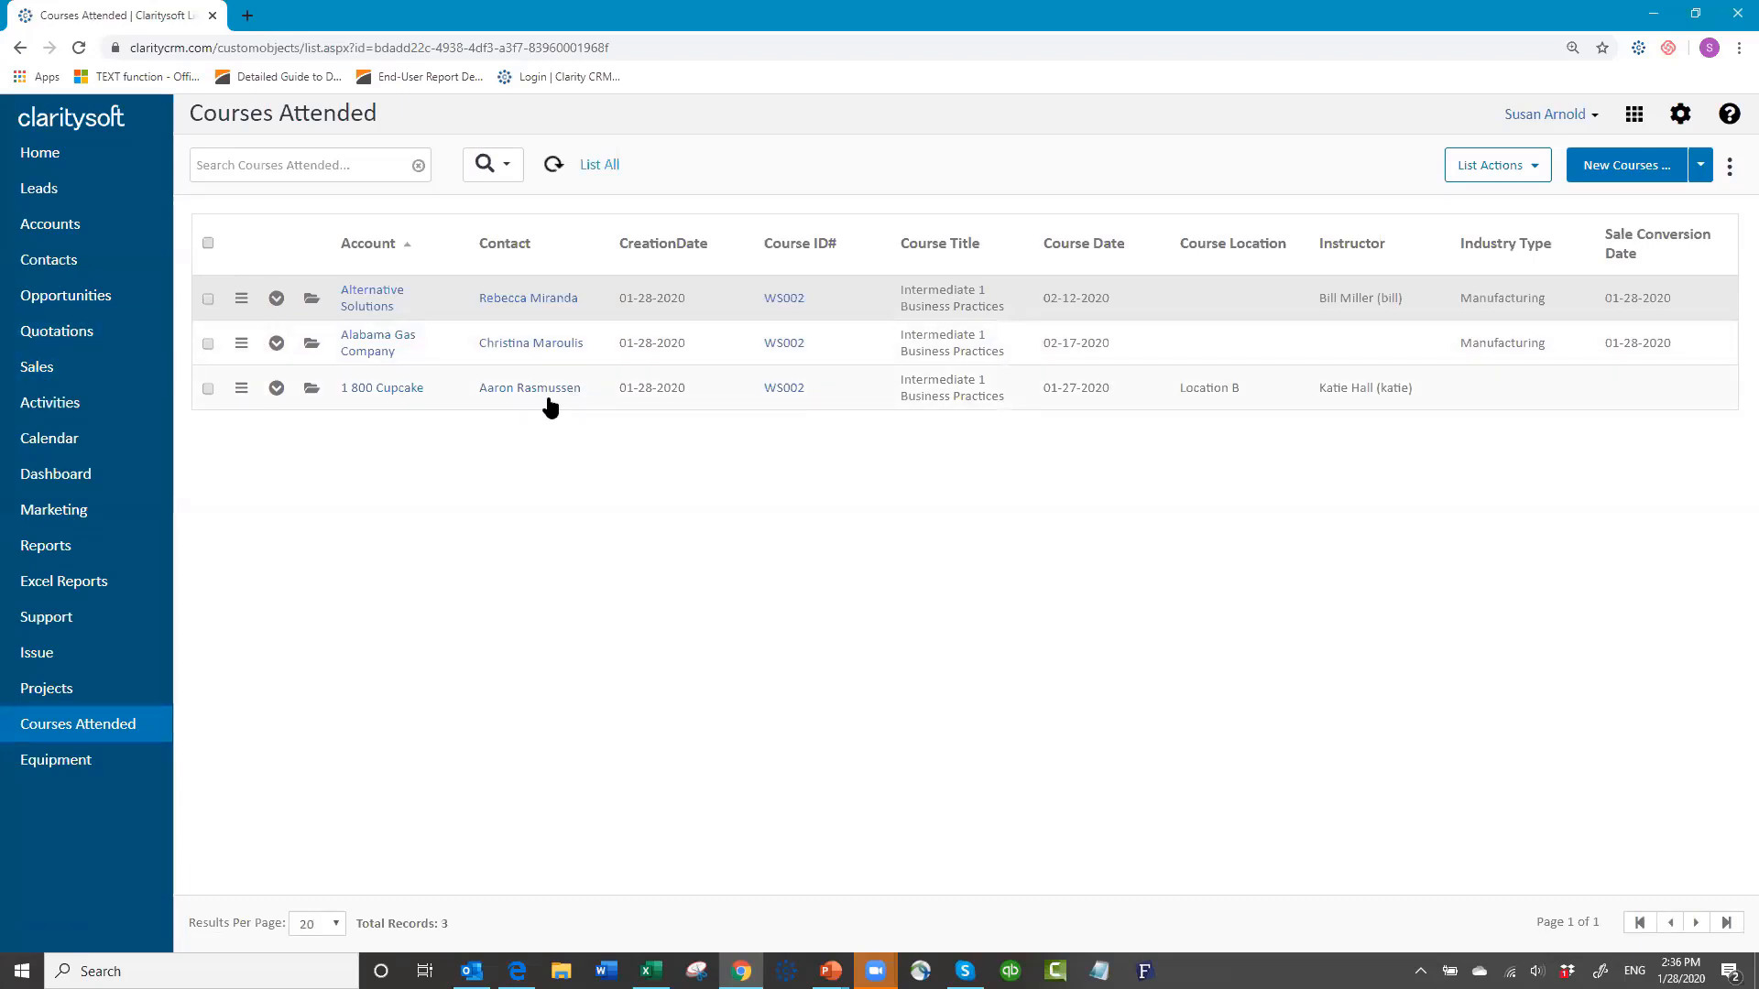
# Step: Go to the Sales list showing this month's three orders totalling $4,700.00
pyautogui.click(48, 366)
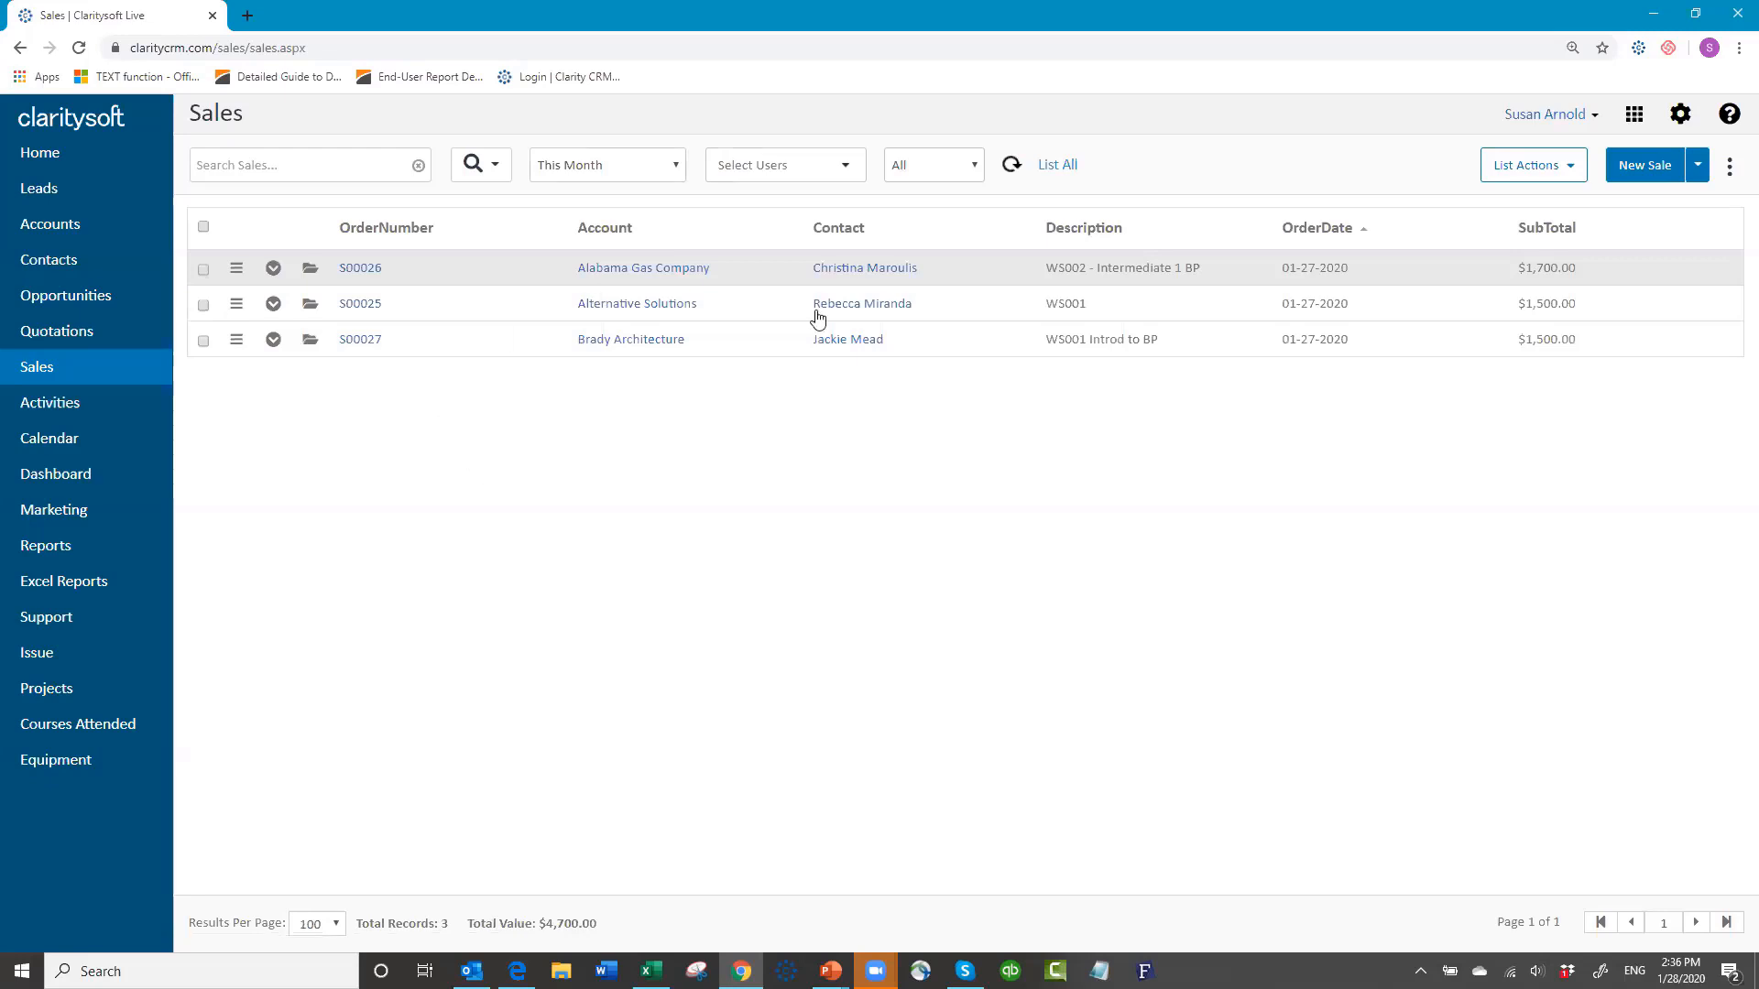
pyautogui.click(1644, 174)
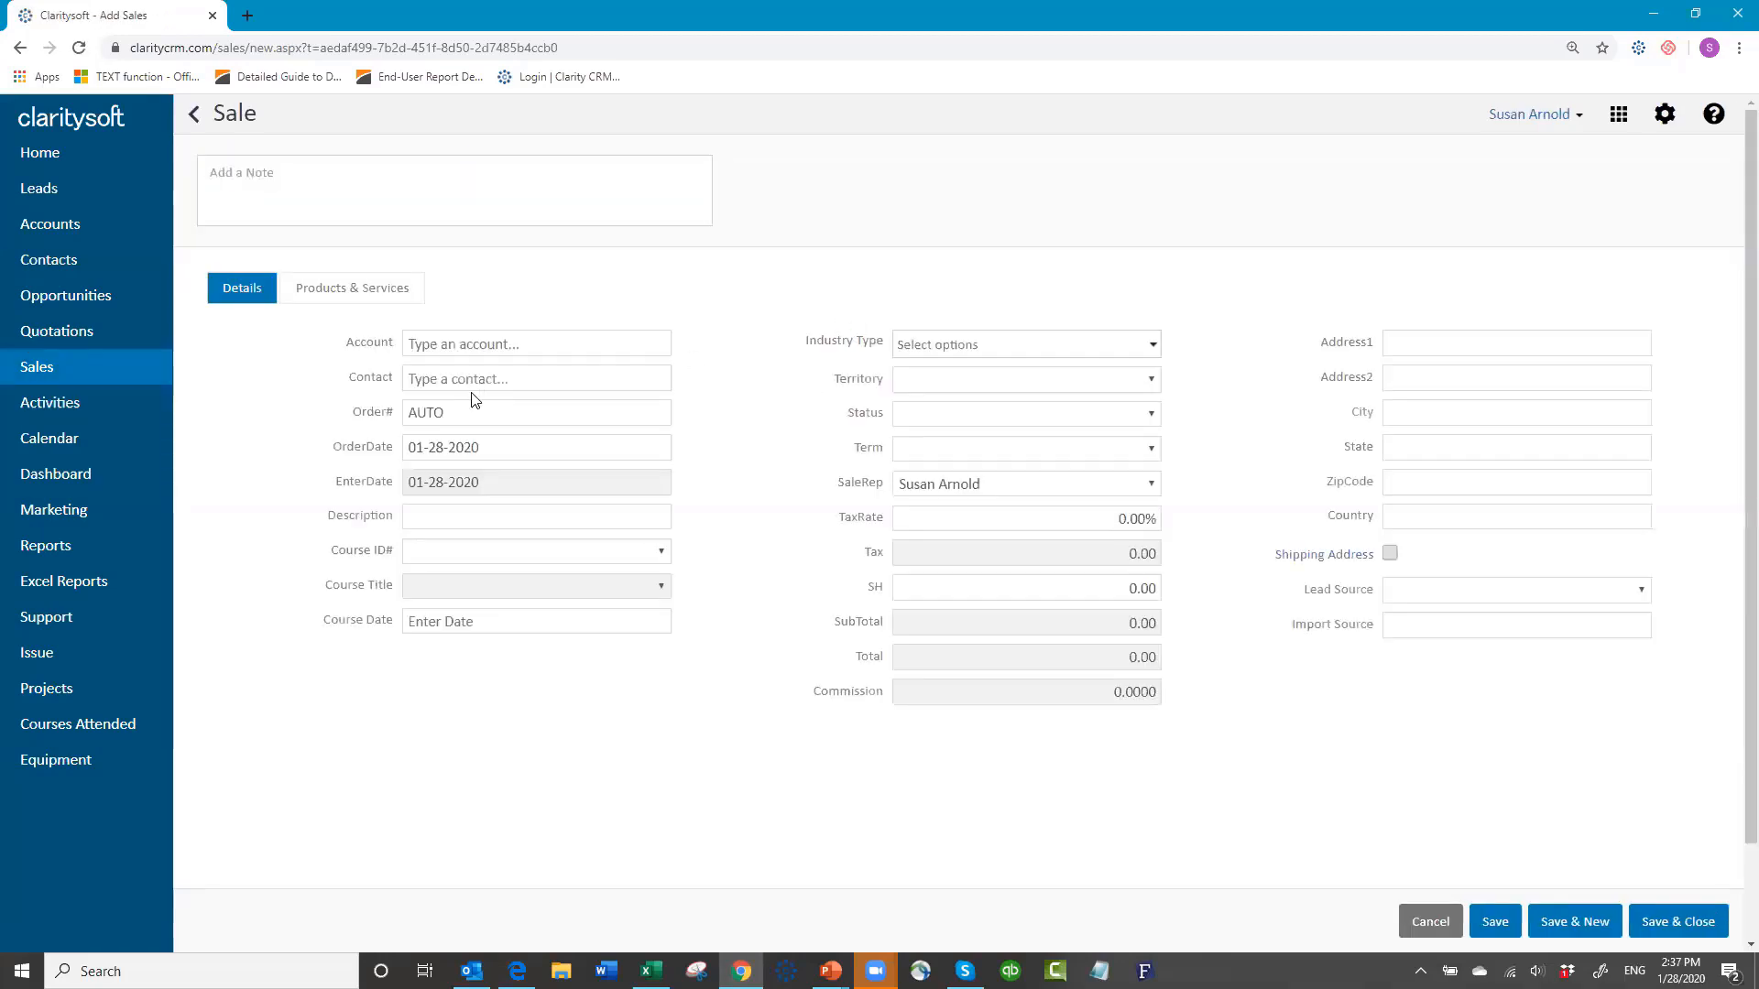
pyautogui.click(489, 342)
pyautogui.write('1')
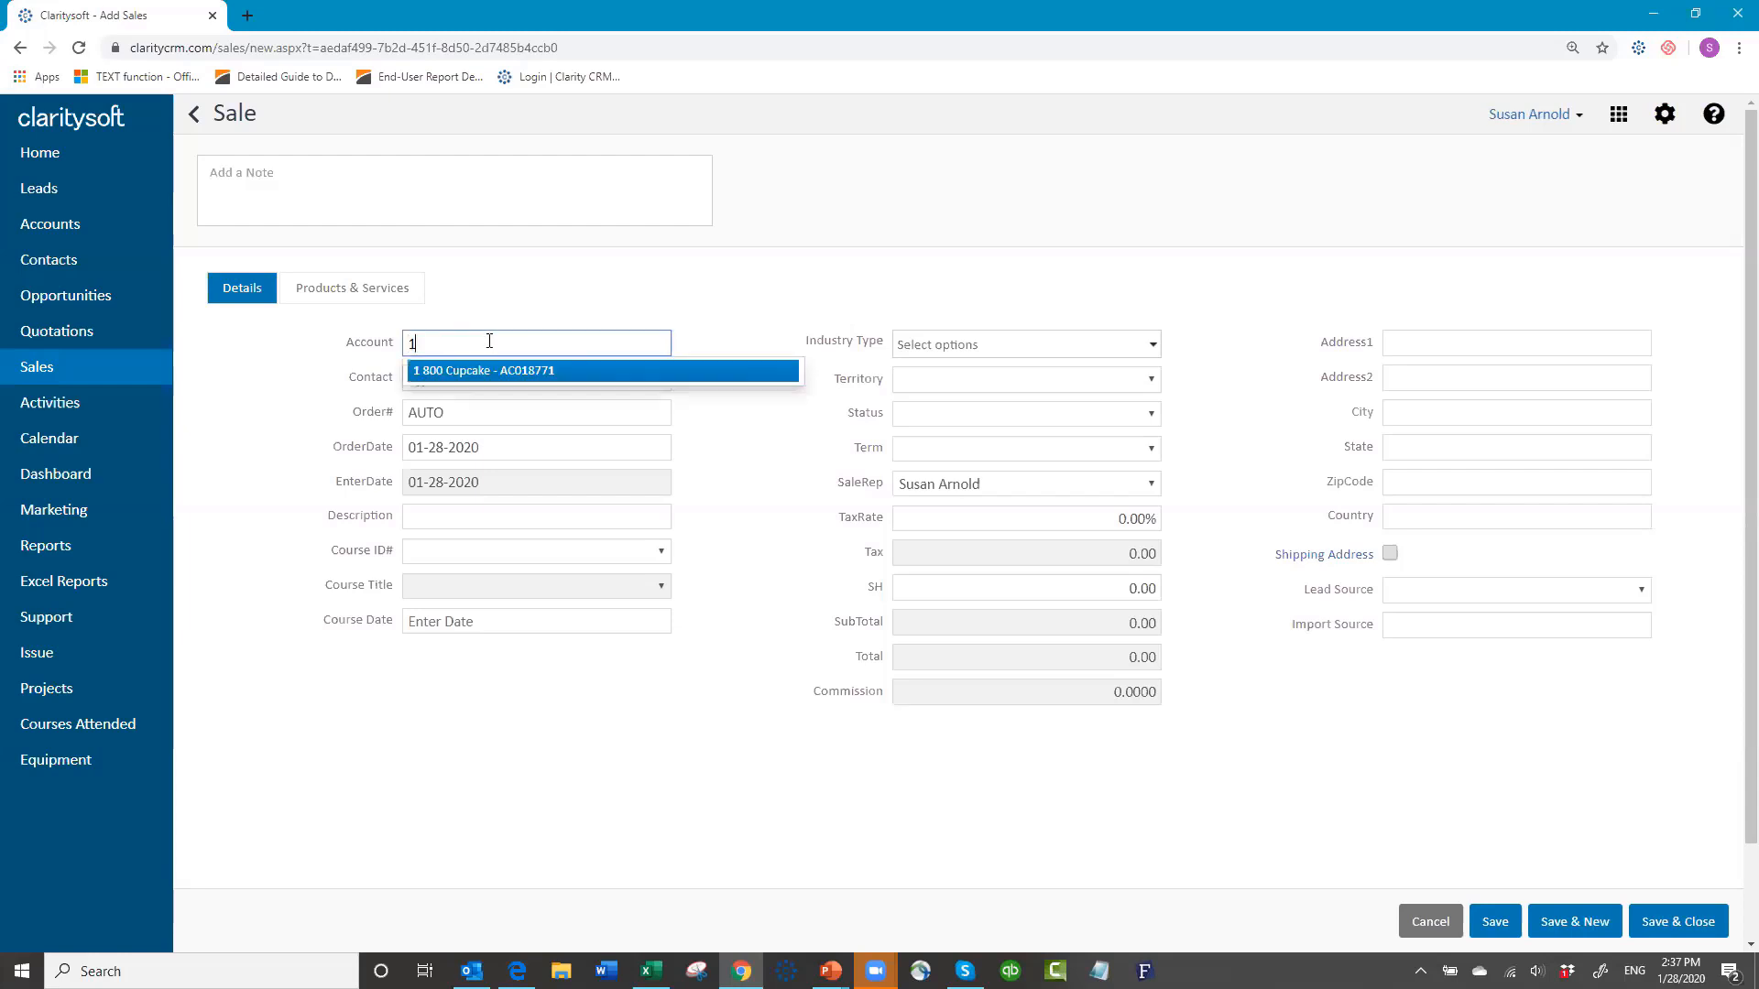
pyautogui.click(484, 371)
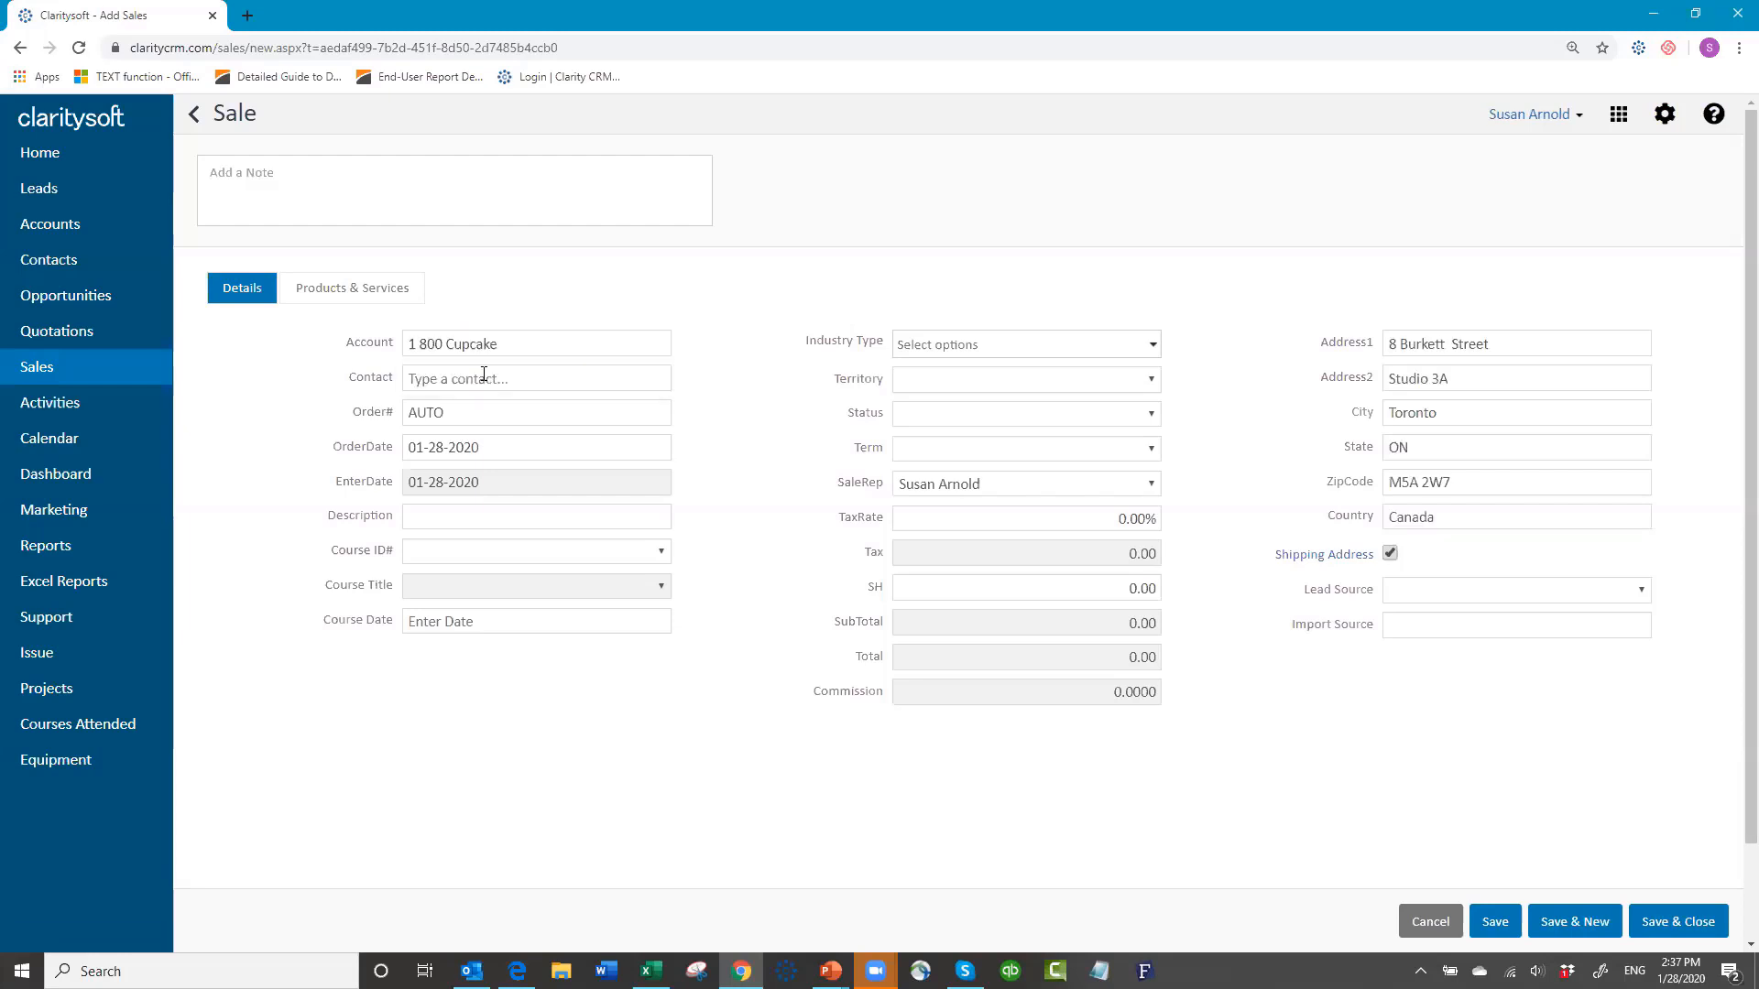
pyautogui.click(484, 376)
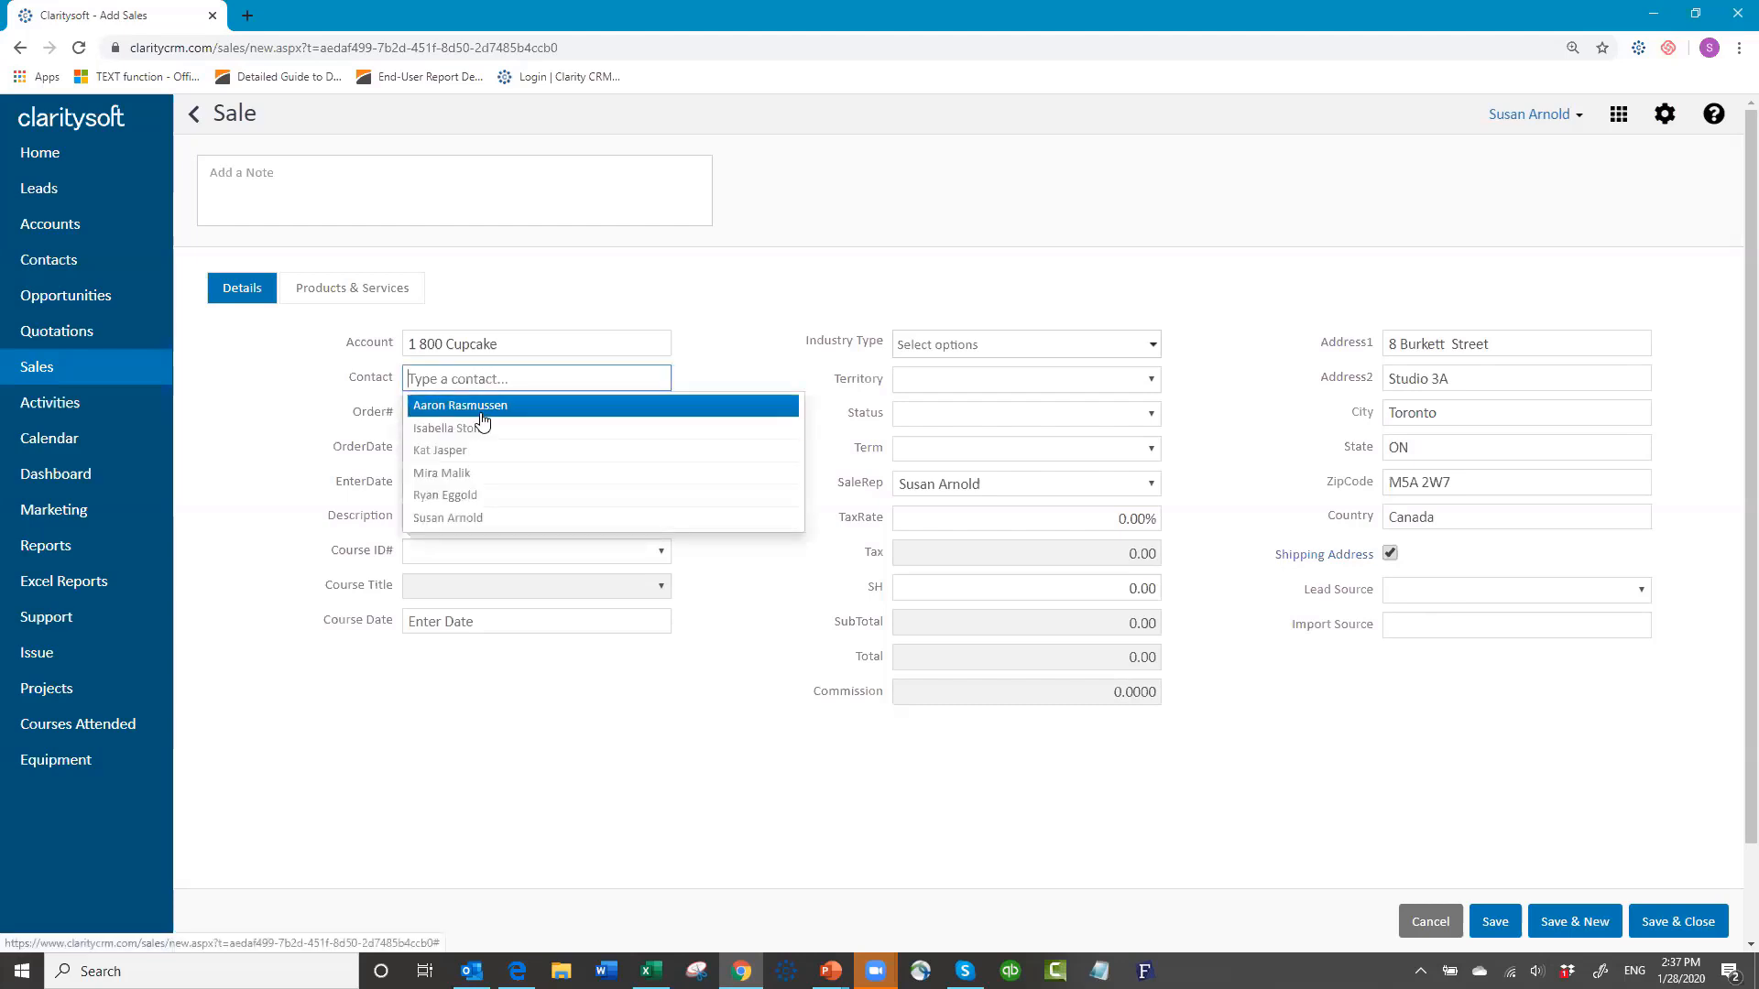
pyautogui.click(480, 408)
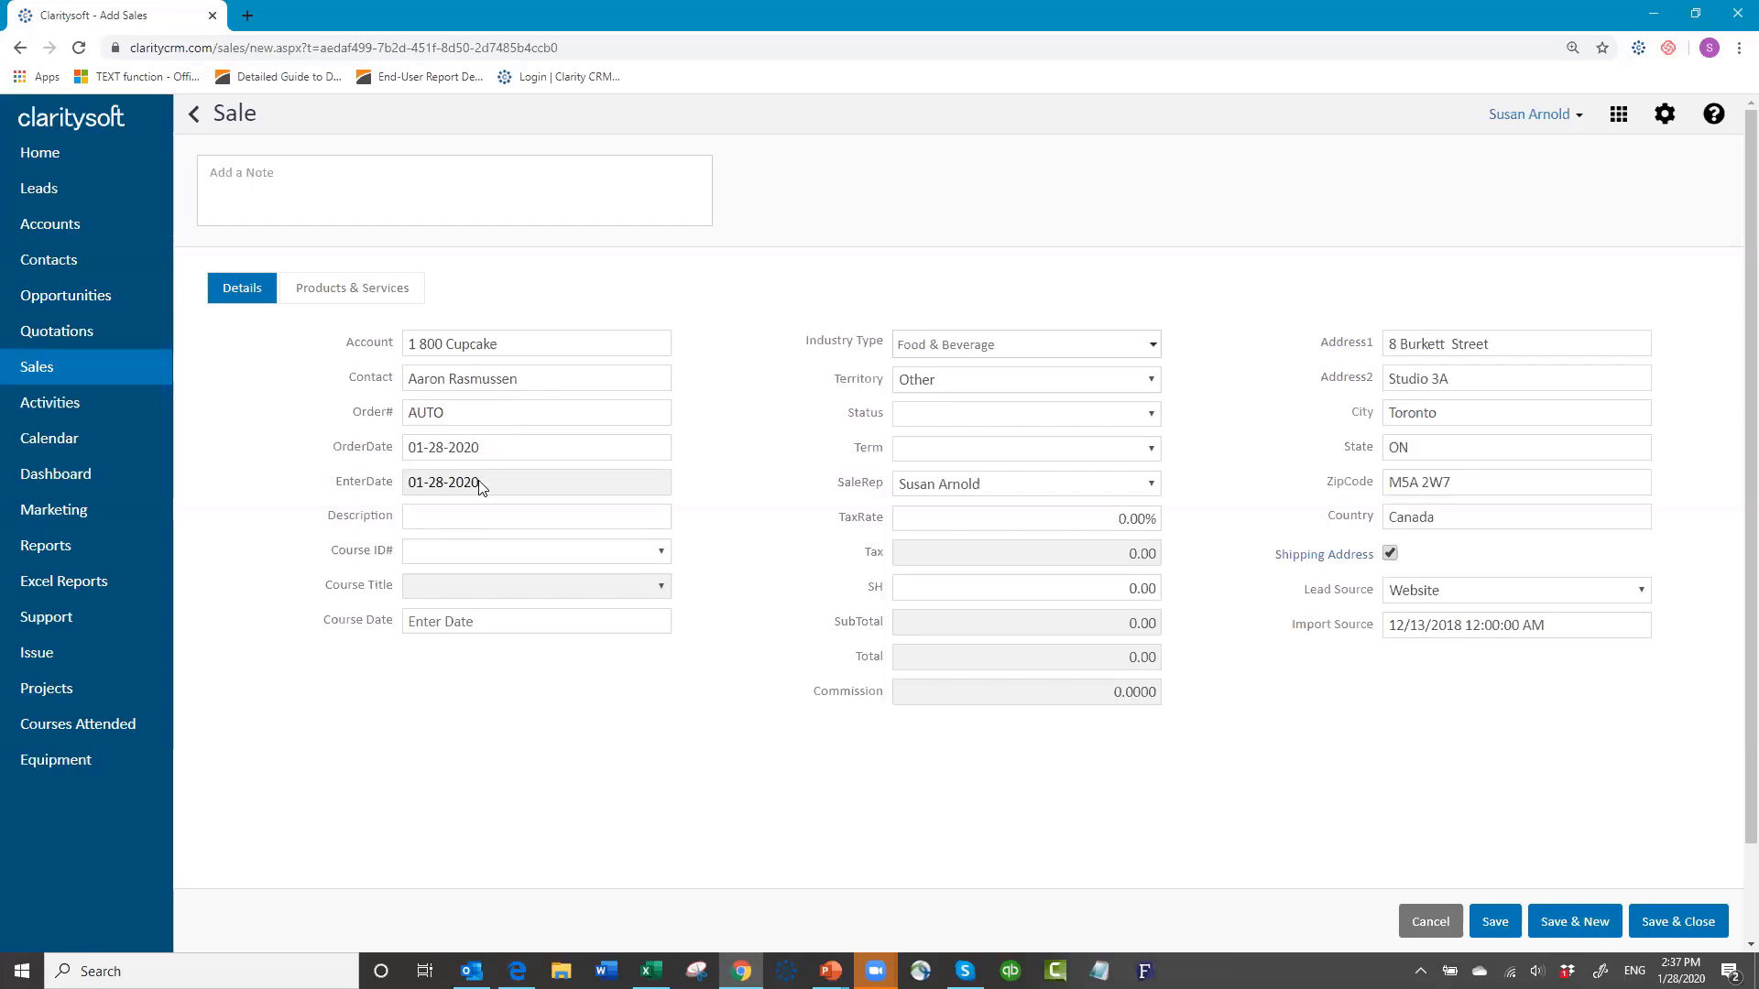
pyautogui.click(445, 516)
pyautogui.write('WS')
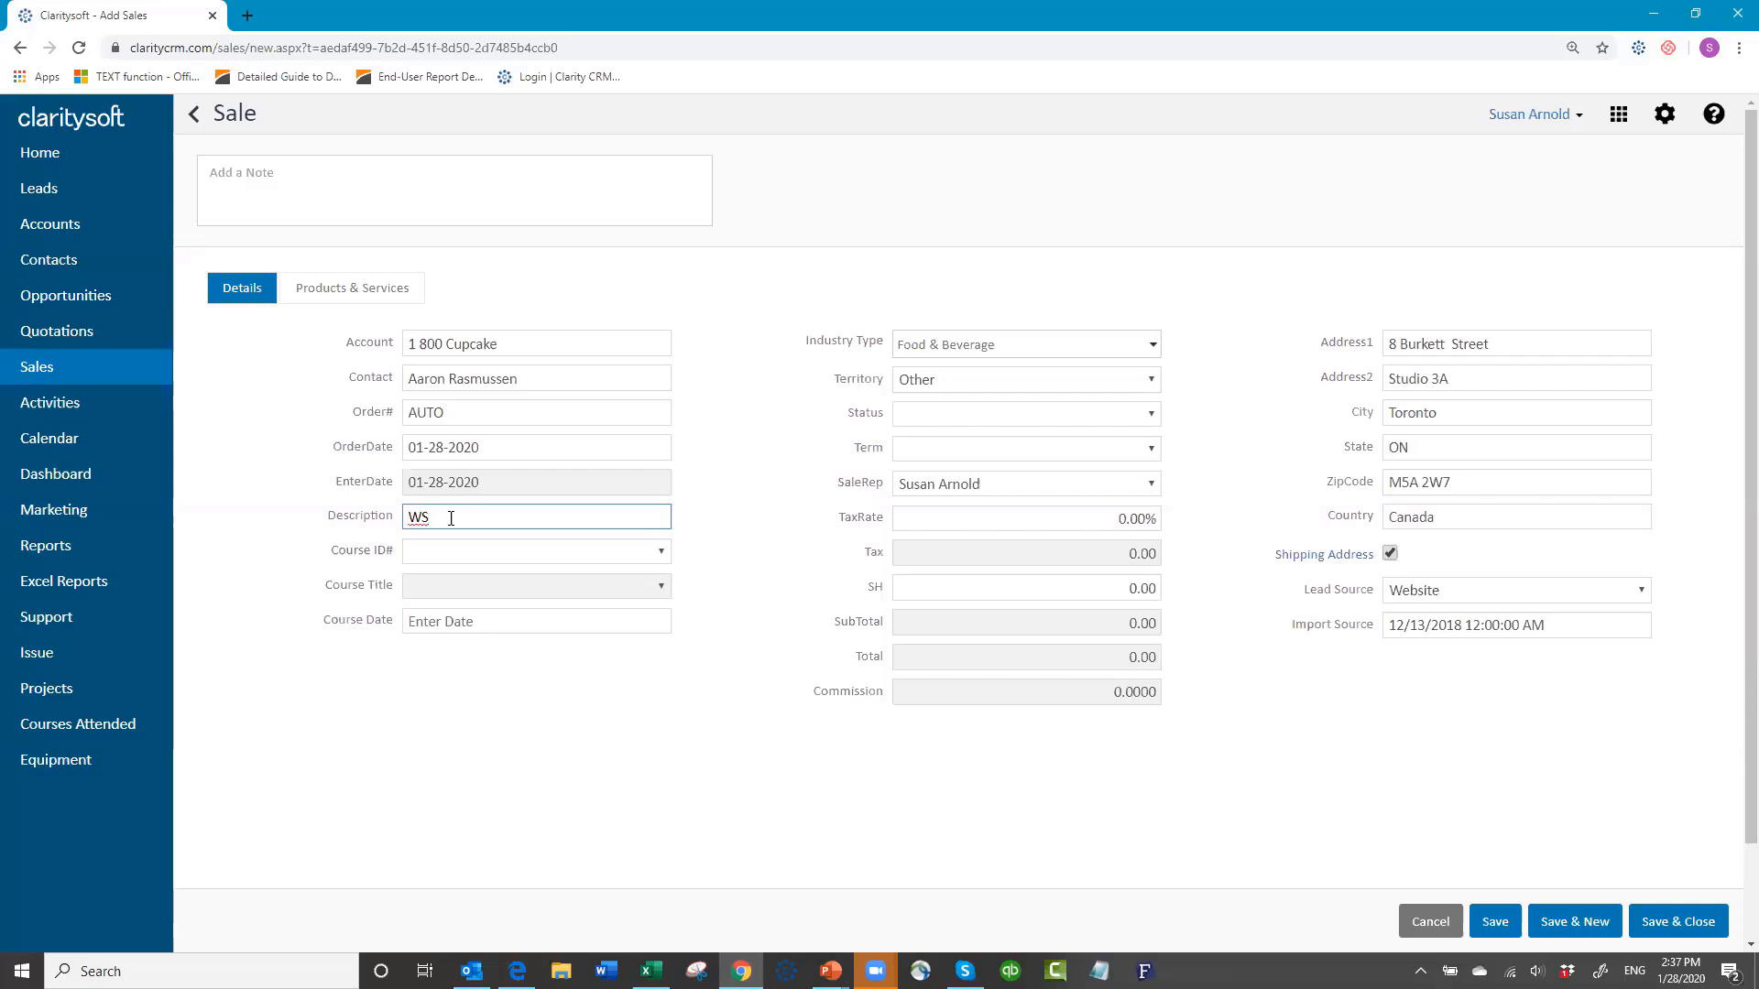
pyautogui.write('ooo')
pyautogui.press('BackSpace')
pyautogui.press('BackSpace')
pyautogui.press('BackSpace')
pyautogui.write('002')
pyautogui.click(443, 551)
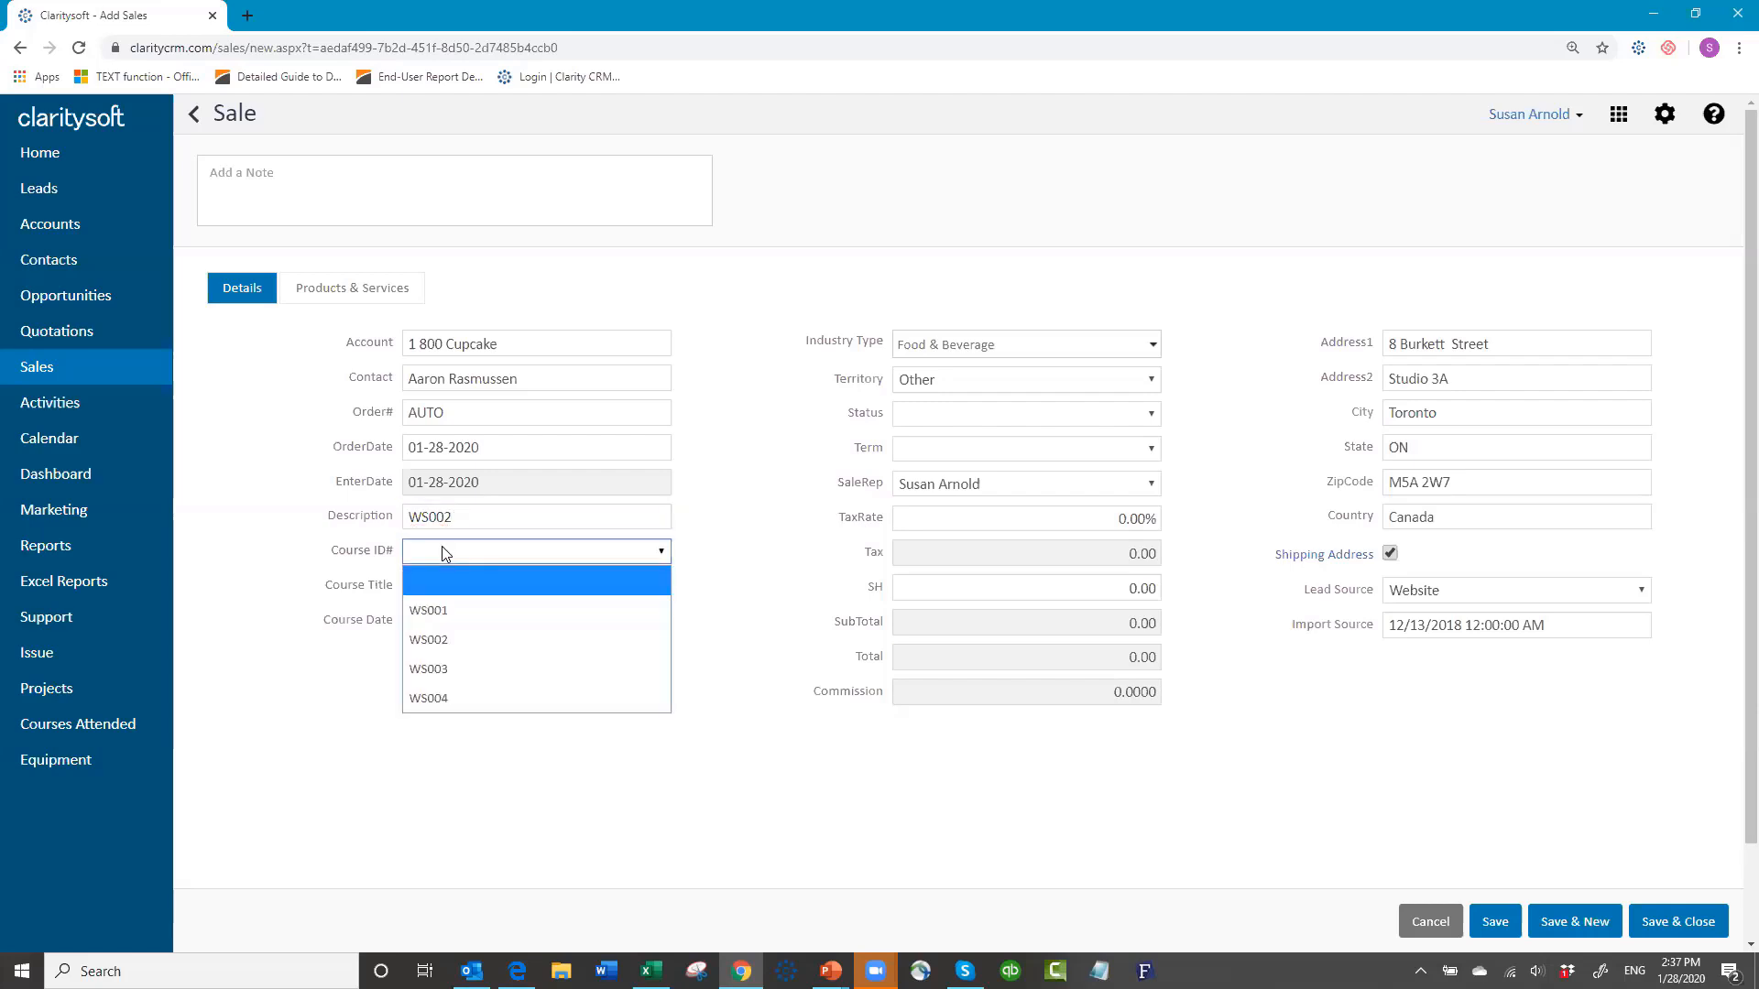
pyautogui.click(467, 640)
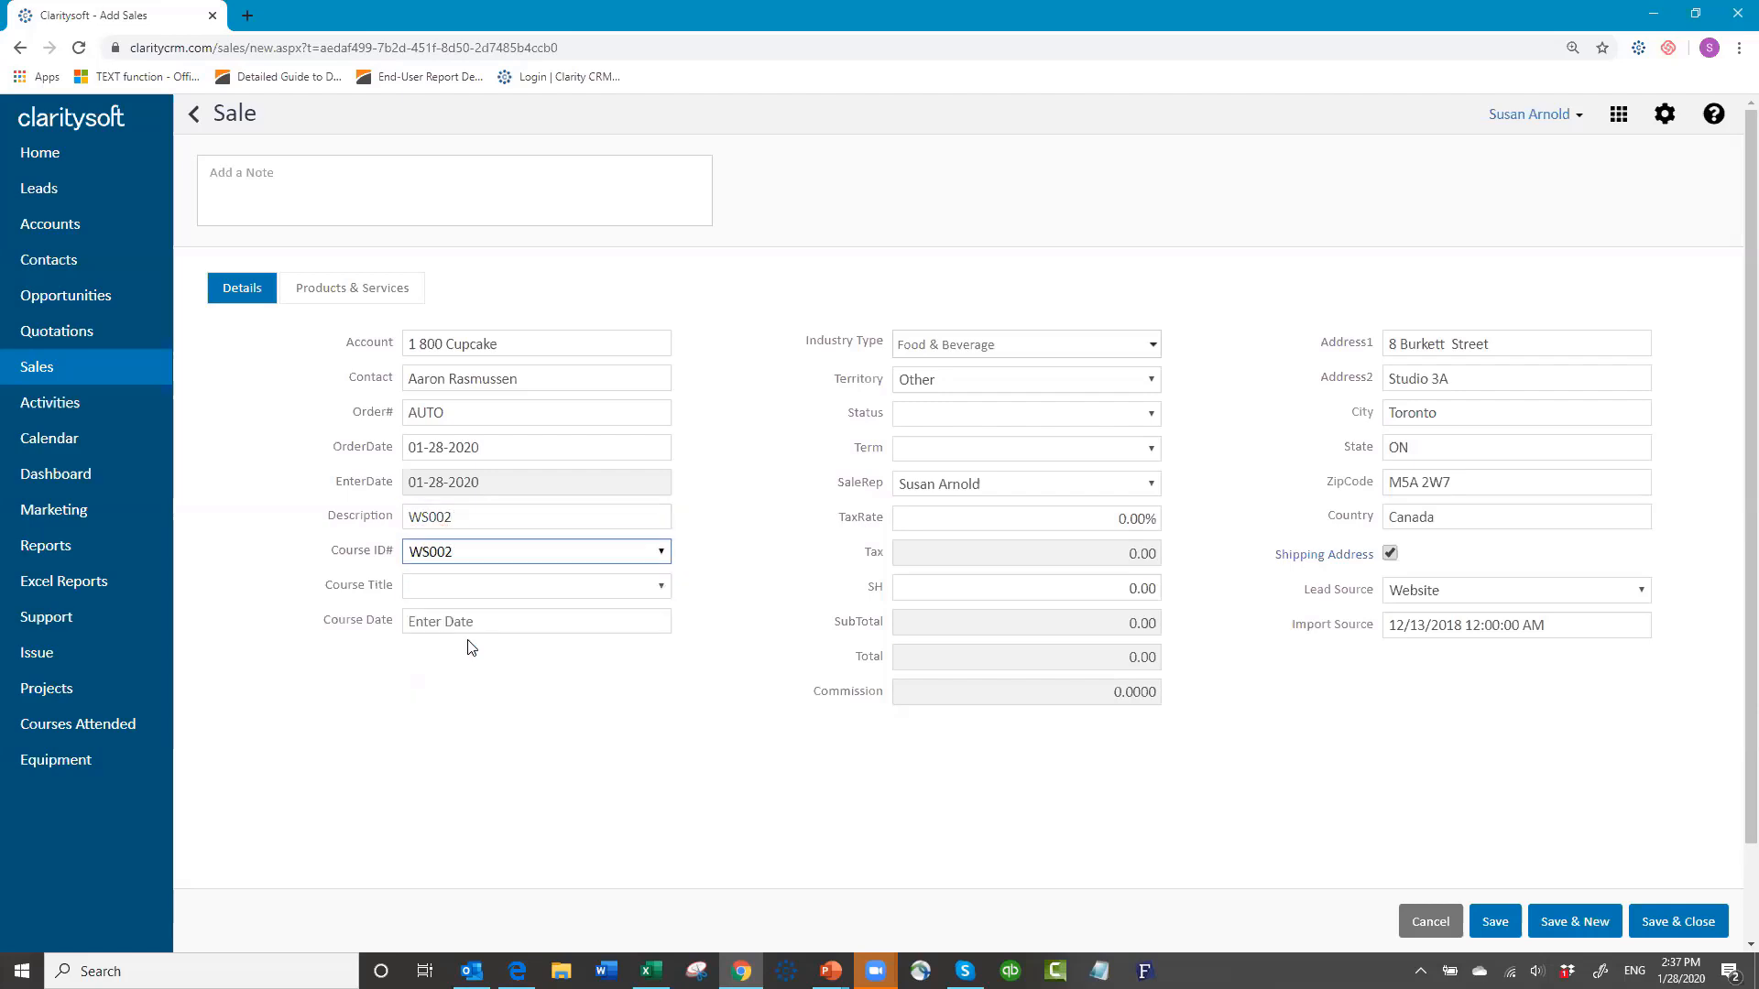
pyautogui.click(449, 591)
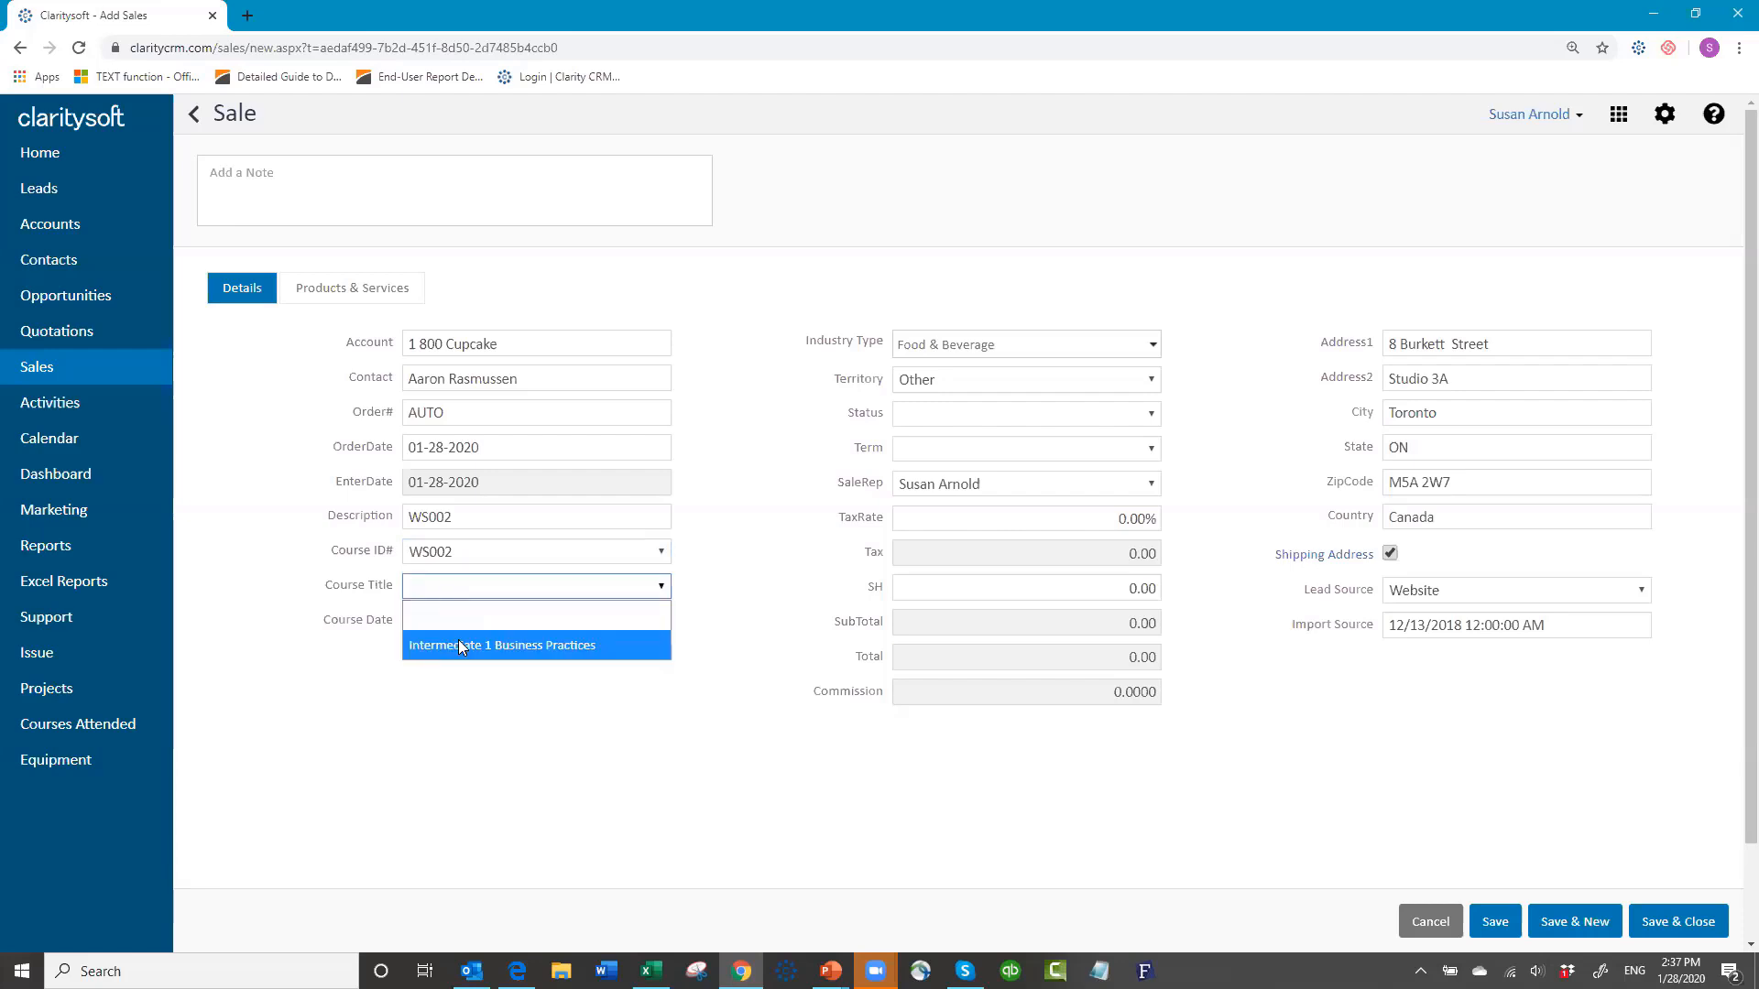
pyautogui.click(458, 647)
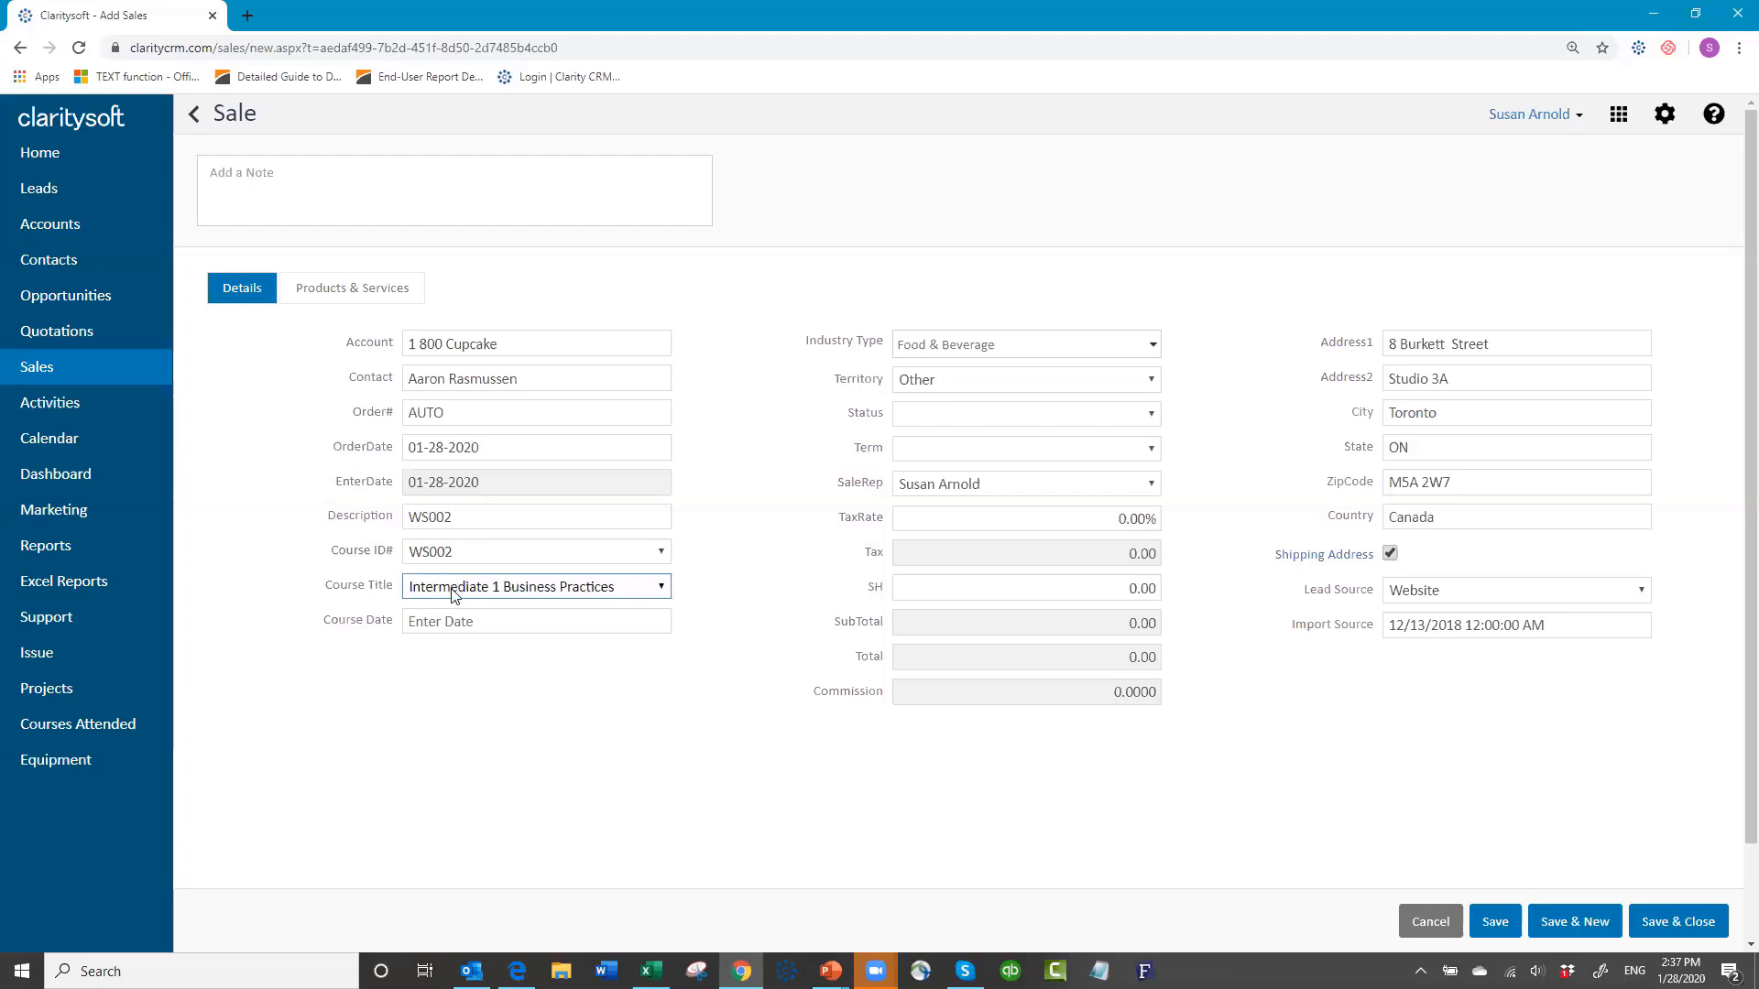
pyautogui.click(492, 620)
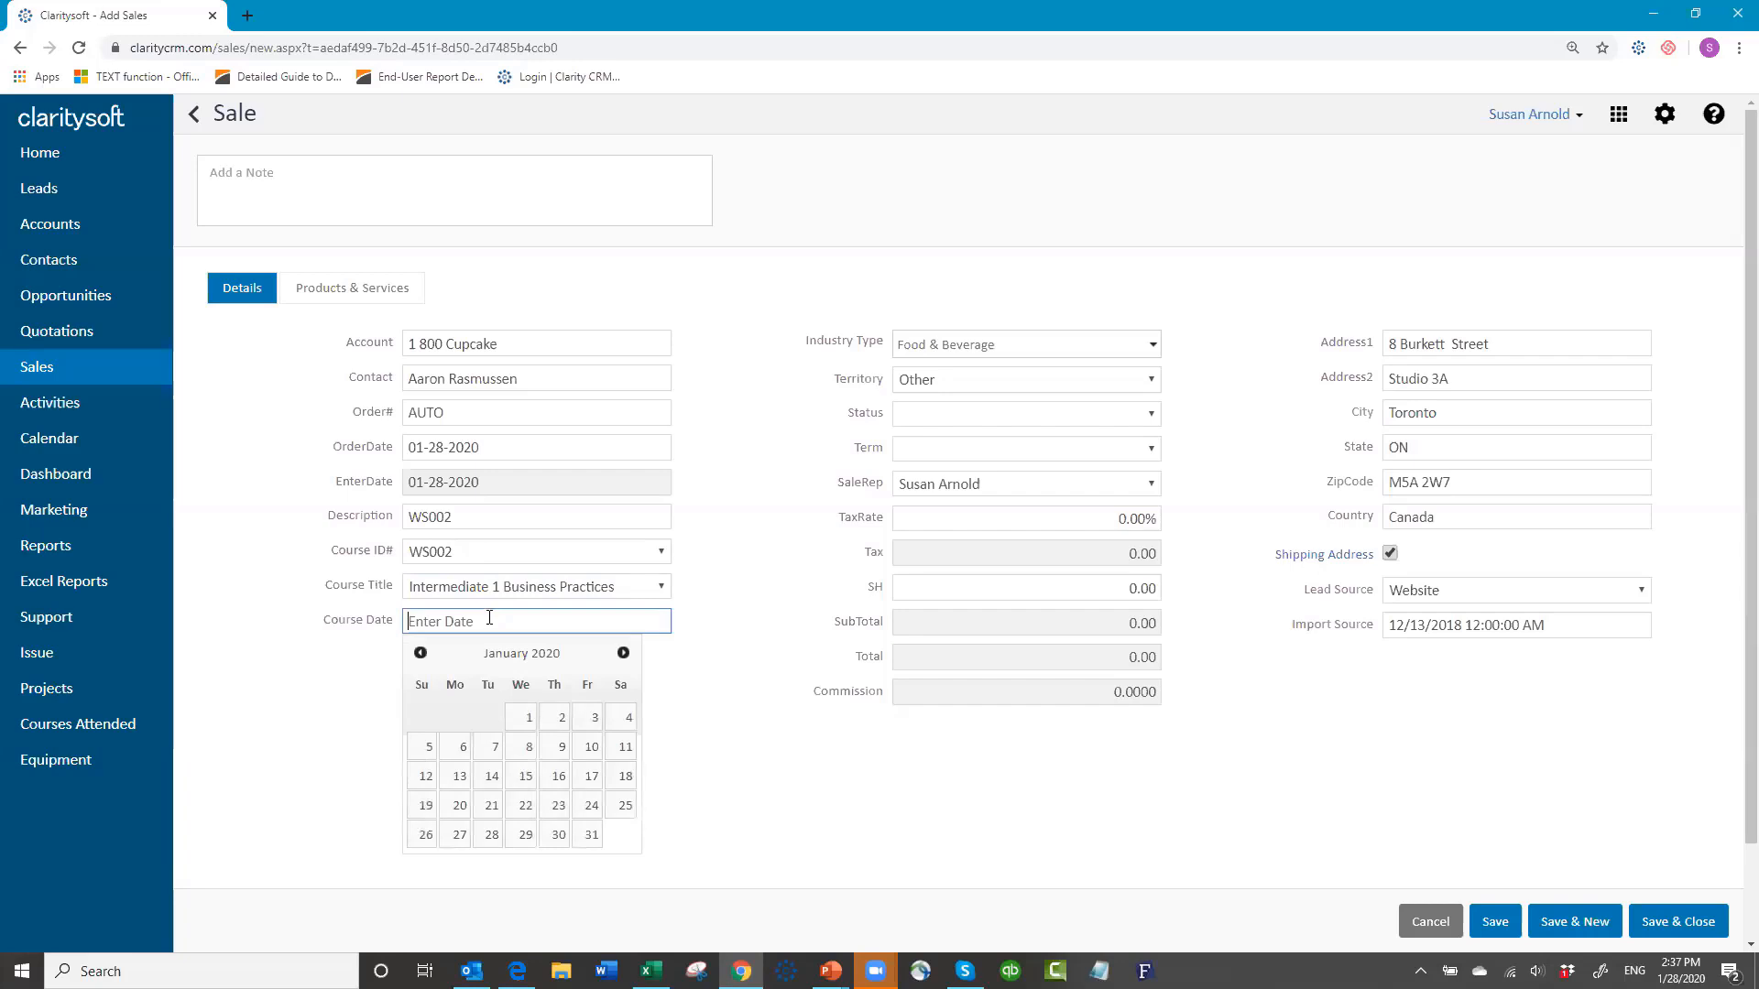
pyautogui.click(1427, 928)
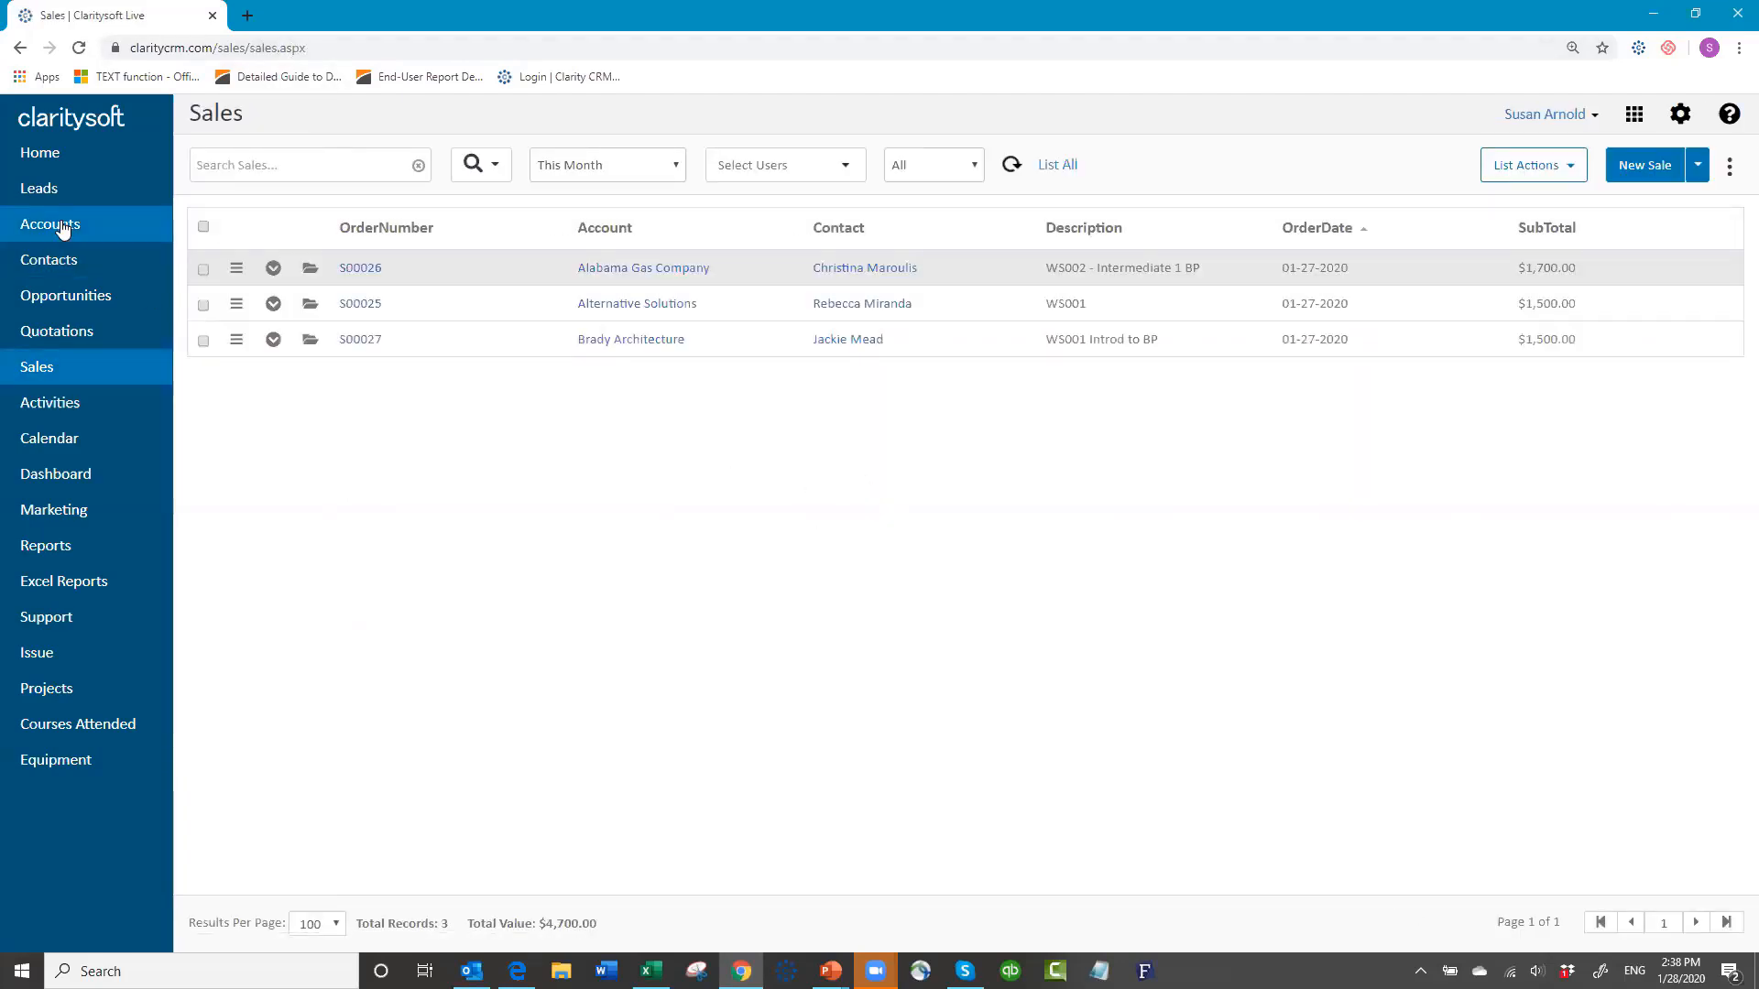
# Step: Return to Contacts, collapse the first contact's Courses Attended details, and start a contact search
pyautogui.click(62, 229)
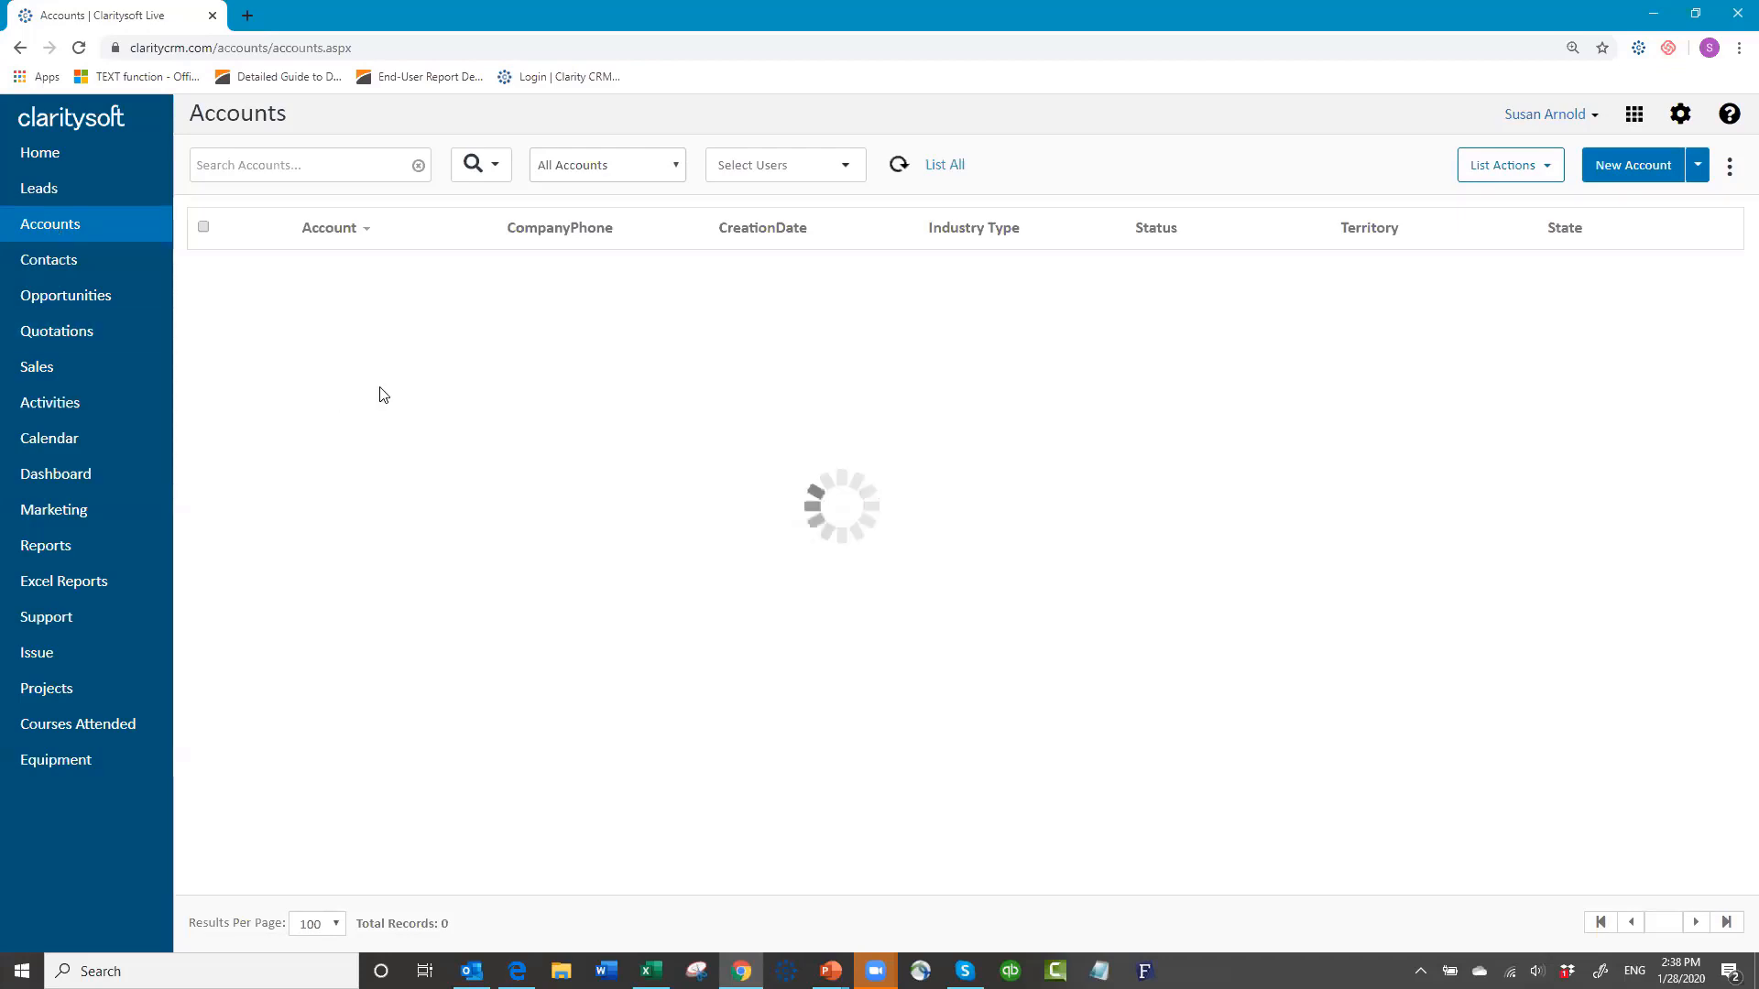
pyautogui.click(73, 266)
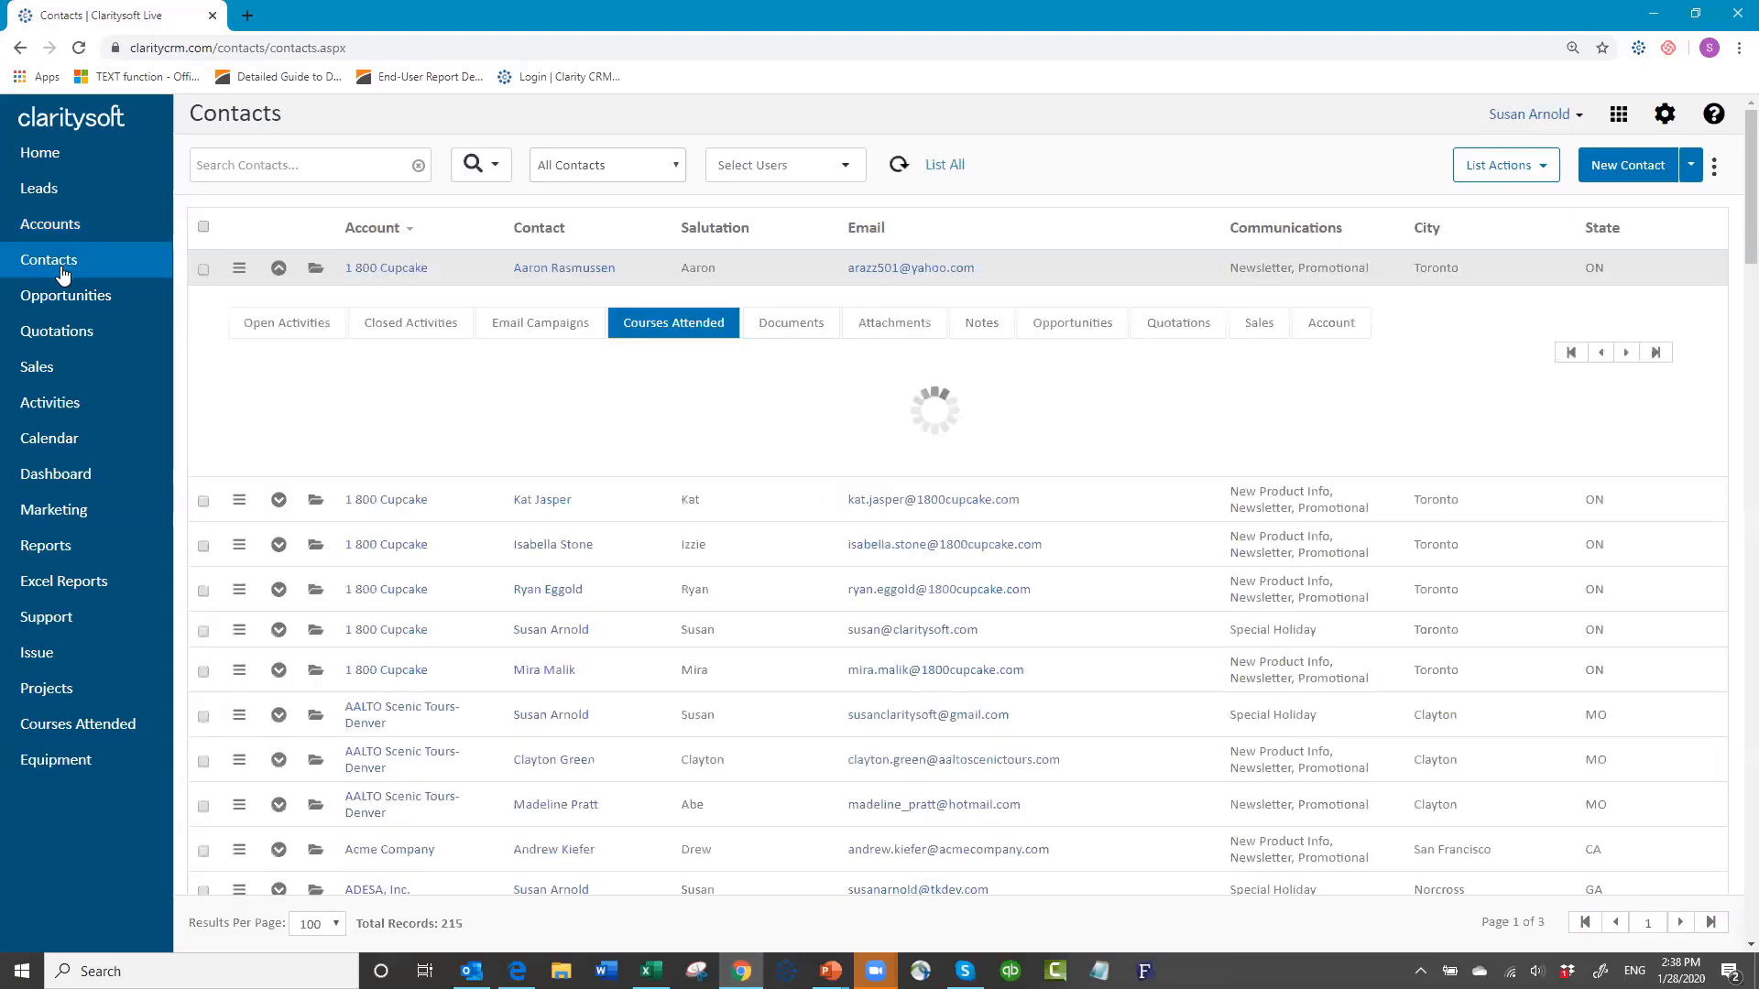
pyautogui.click(278, 269)
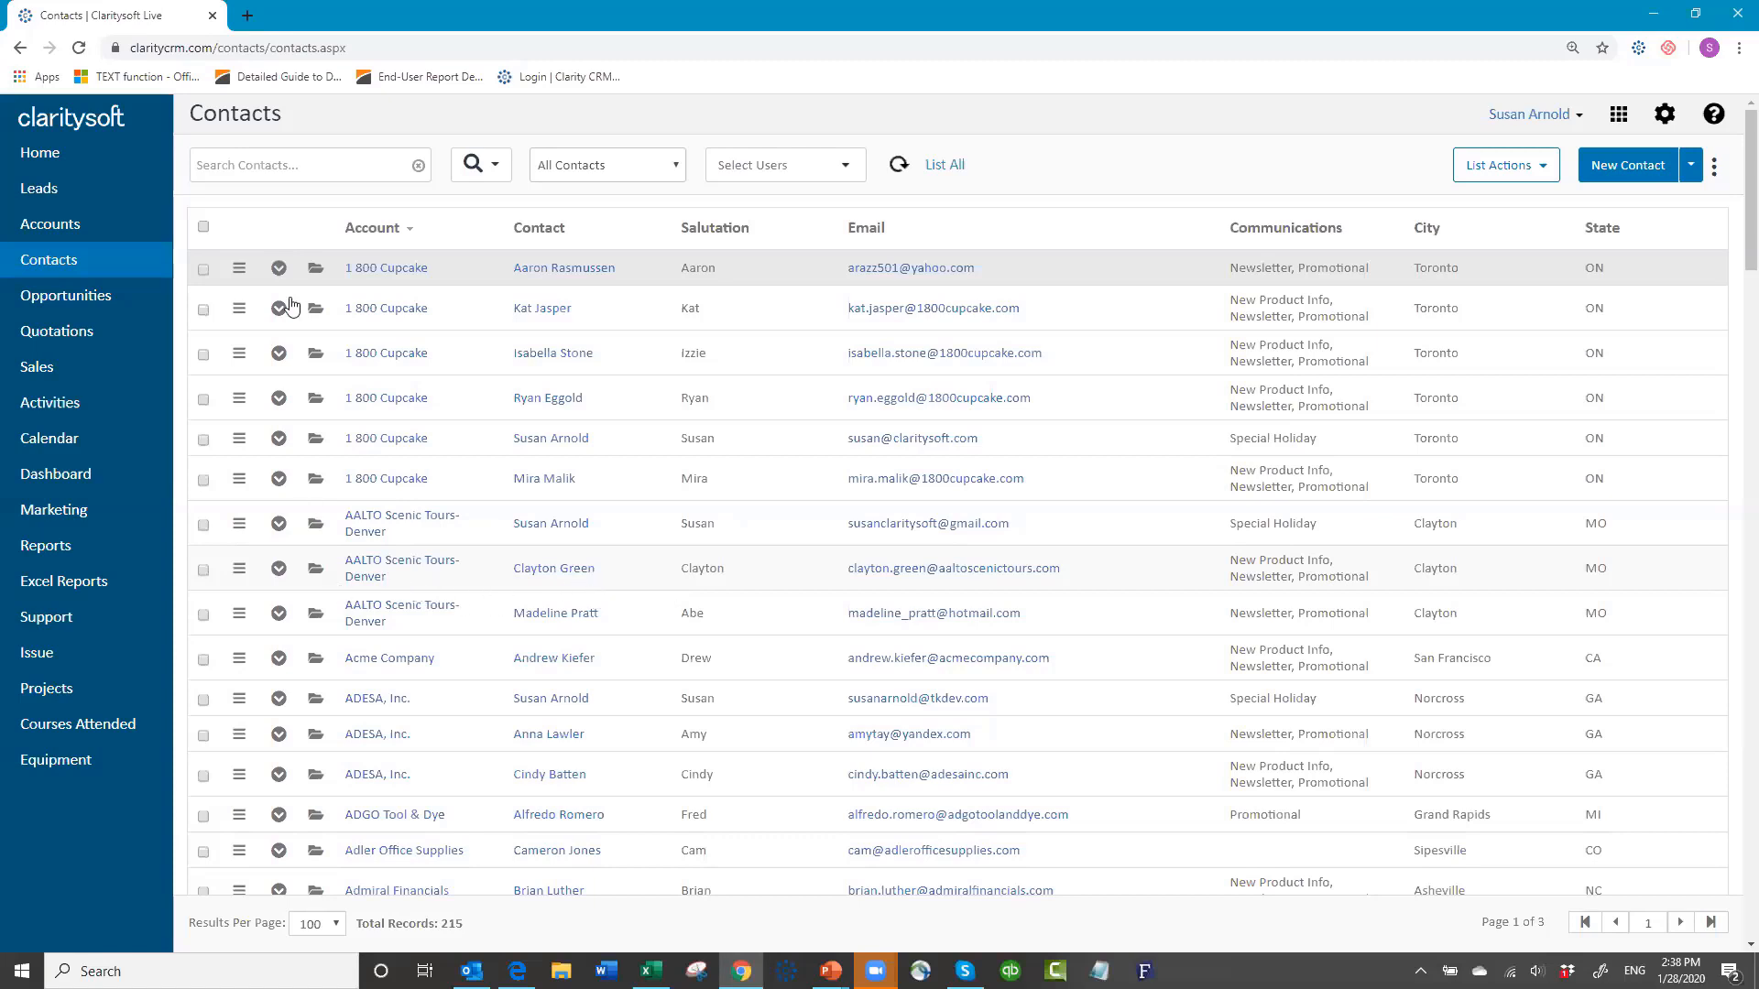
pyautogui.click(313, 168)
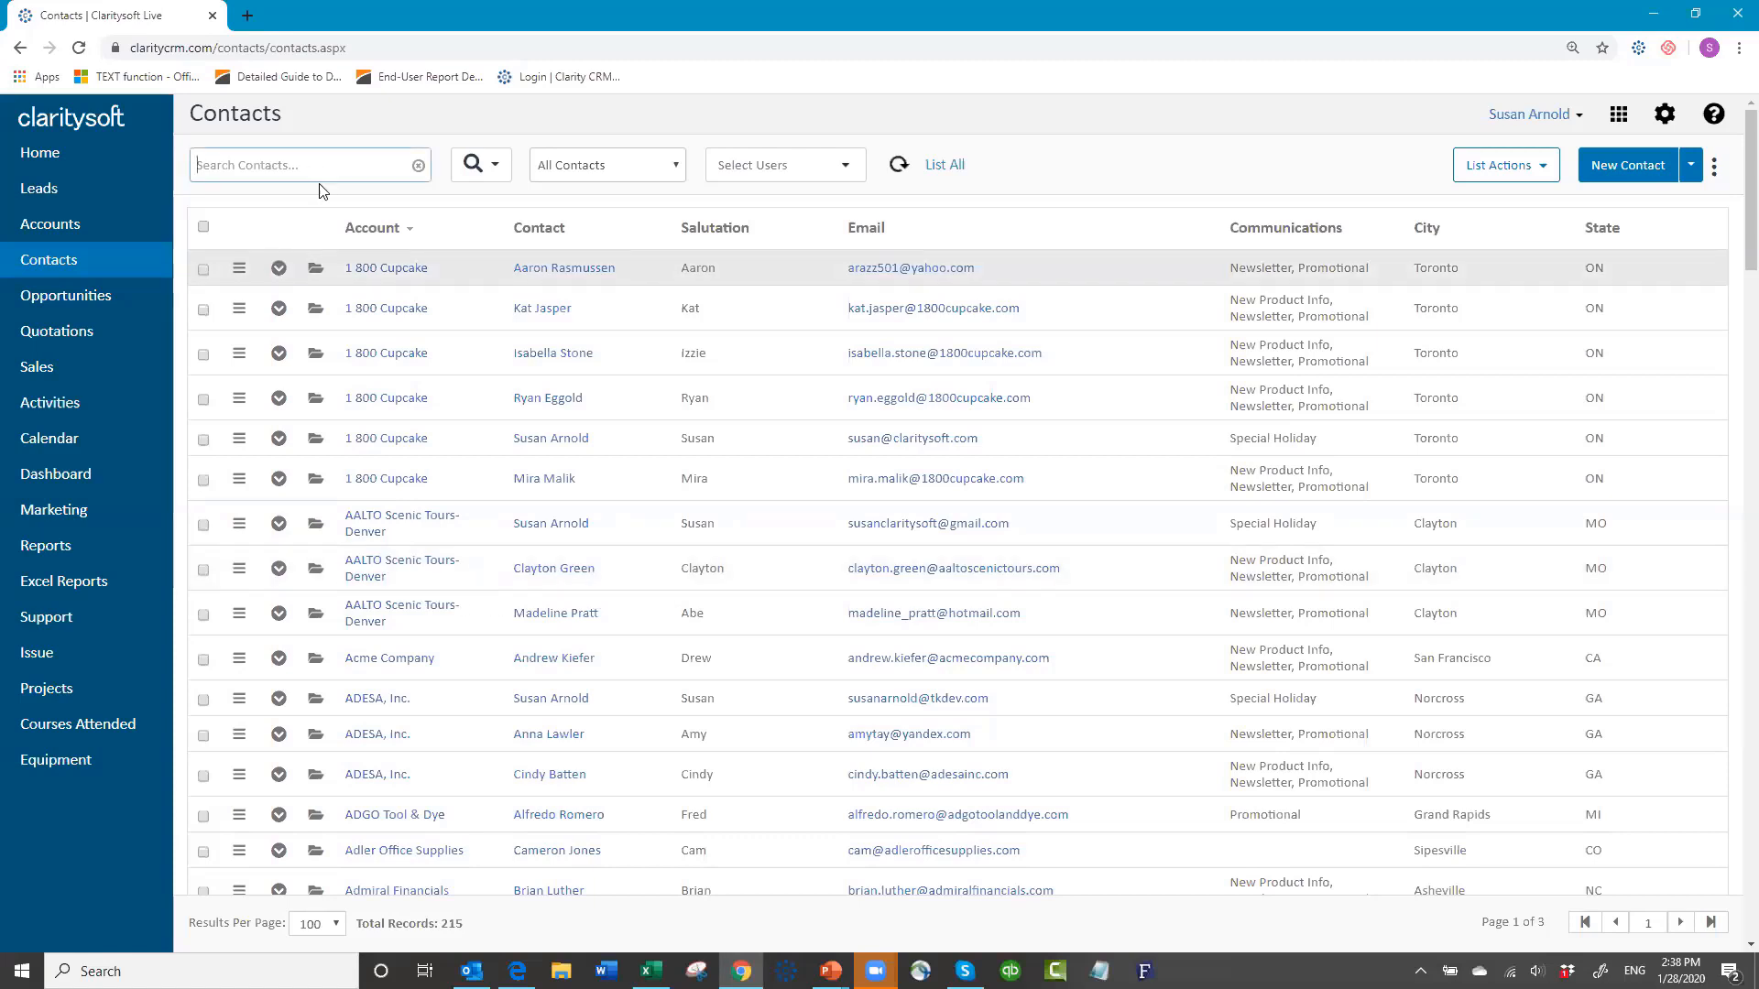
# Step: Search for the contact, expand the AALTO Scenic Tours-Denver row, and start a new sale from its Sales tab
pyautogui.write('clayton')
pyautogui.press('Return')
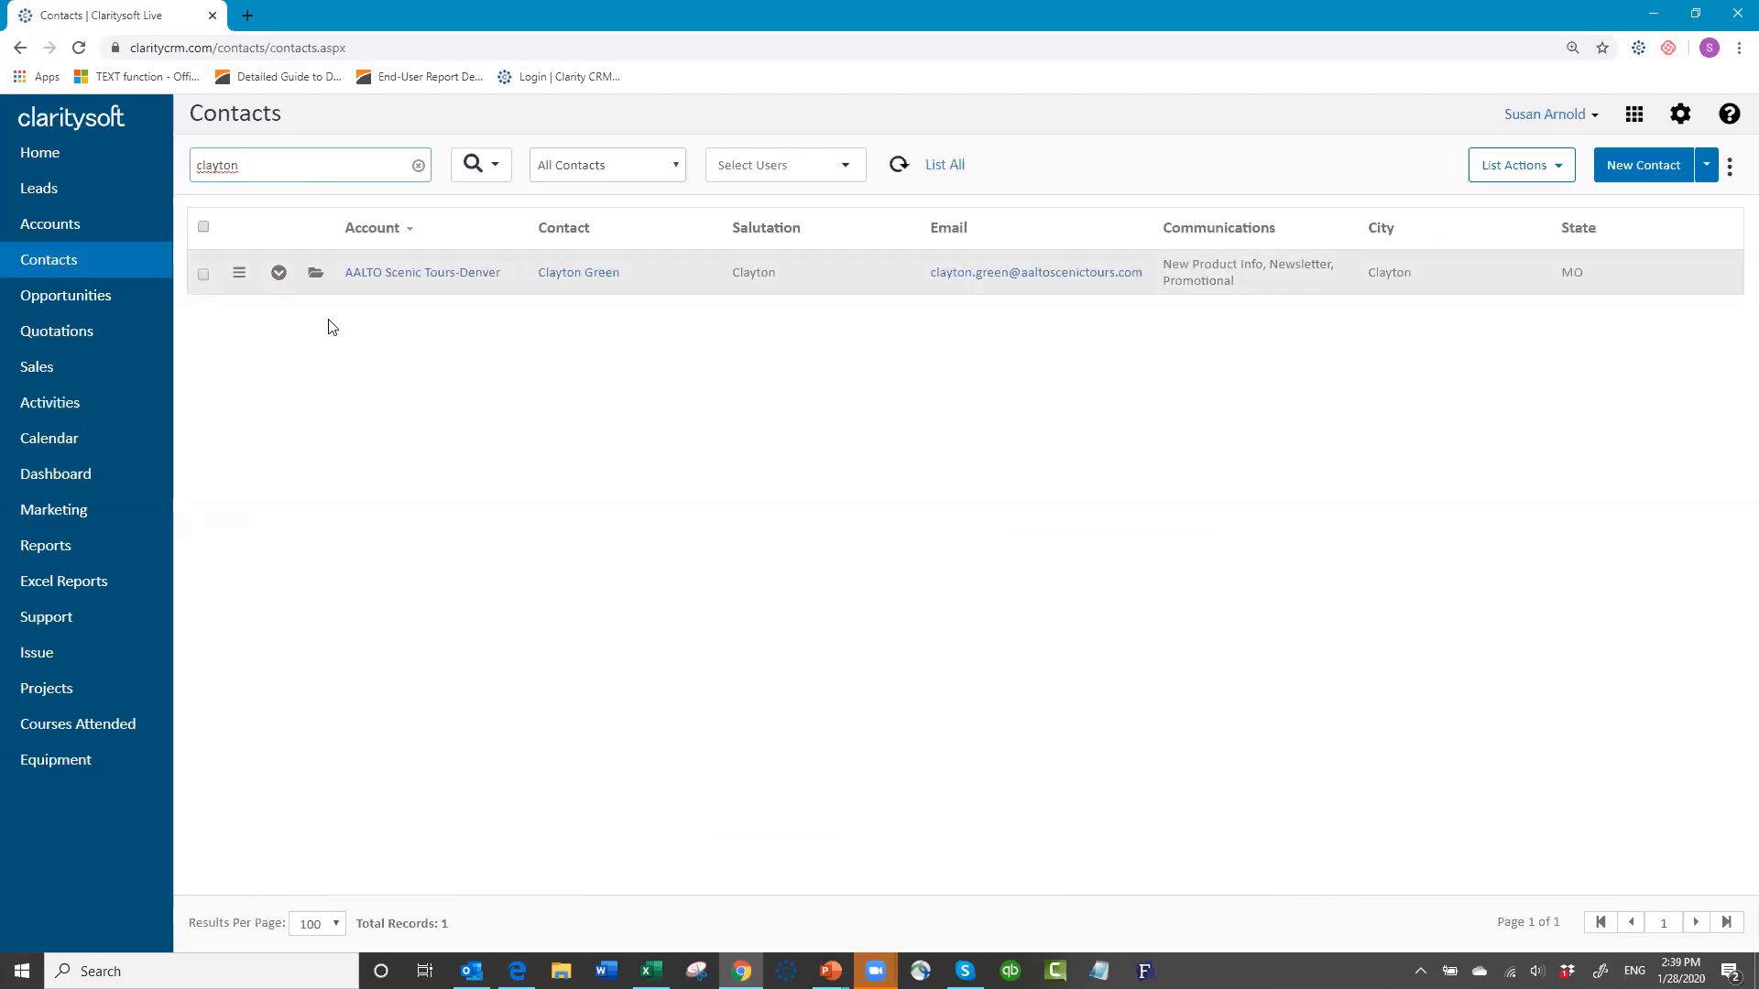
pyautogui.click(279, 273)
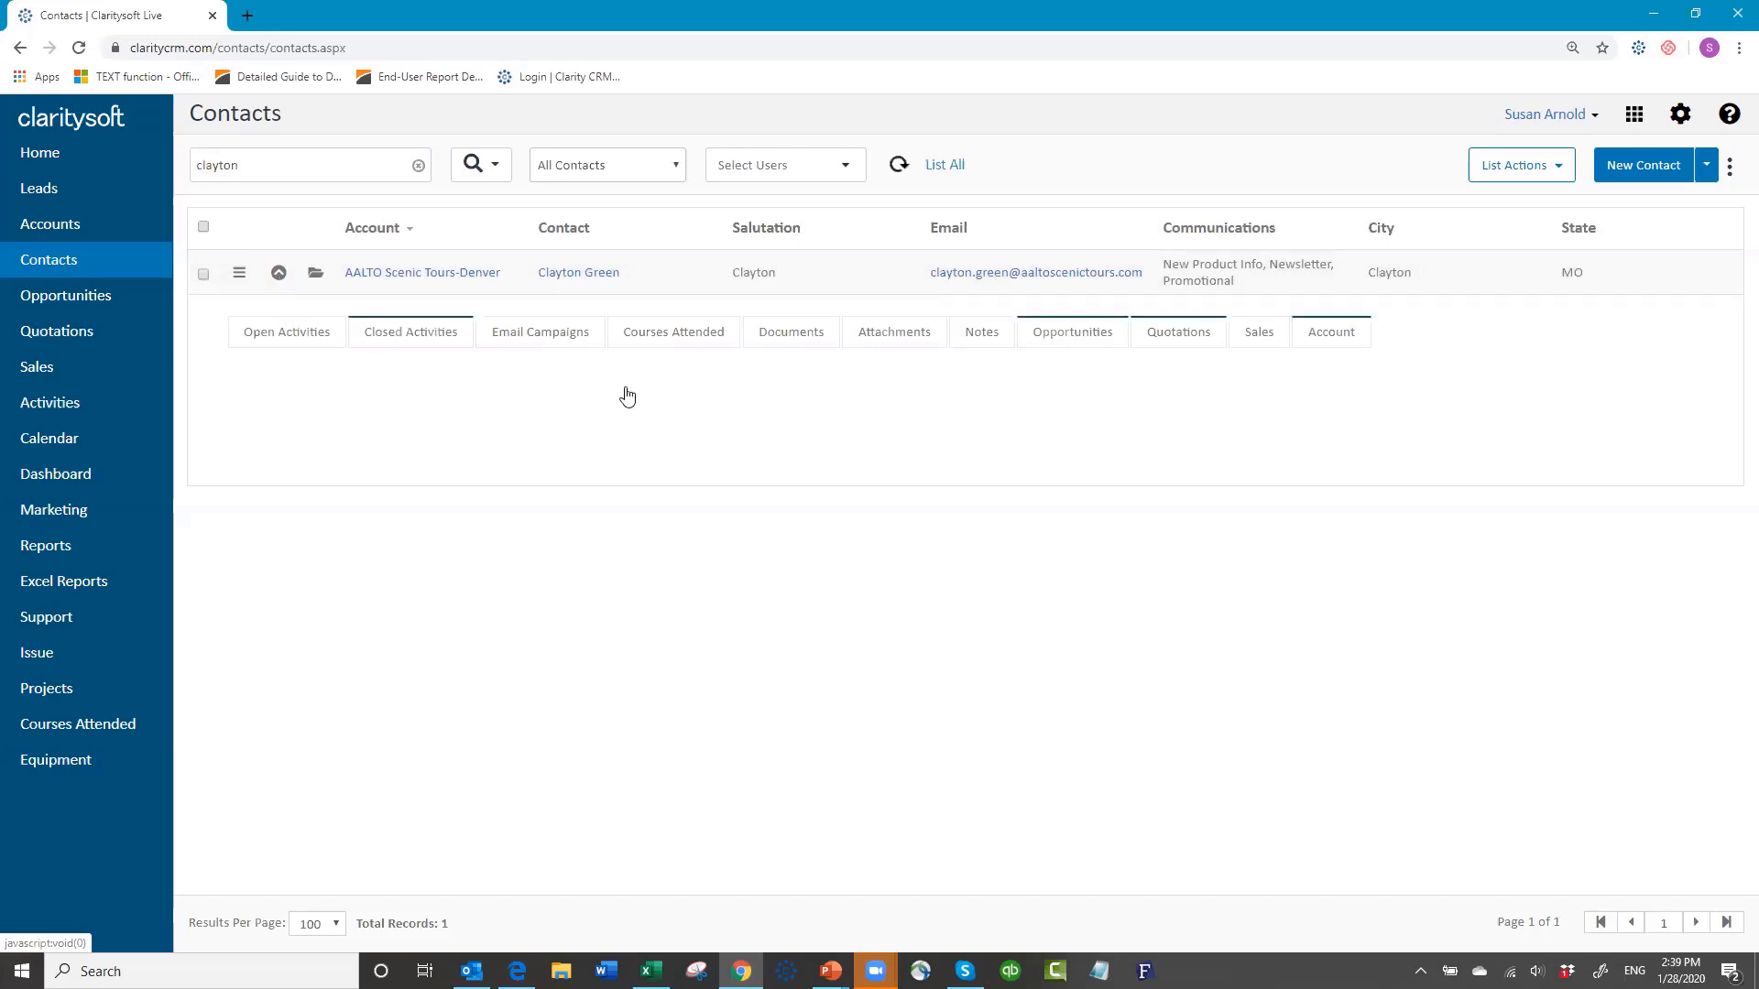
pyautogui.click(1261, 336)
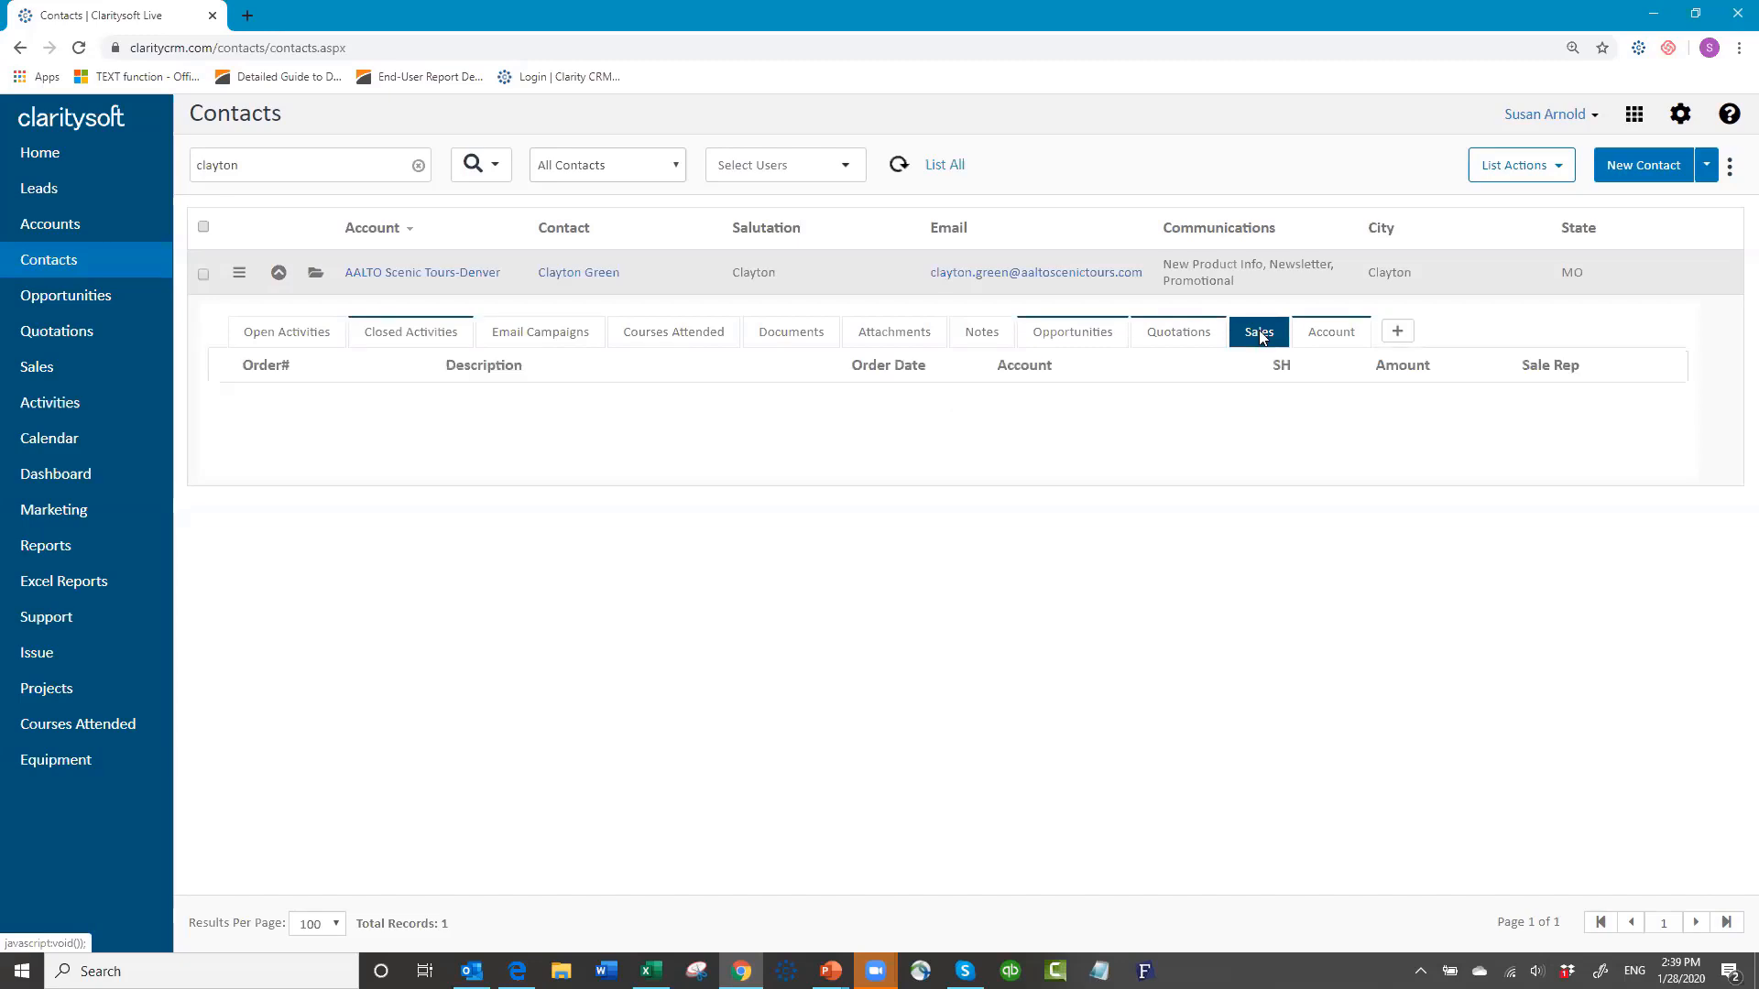
pyautogui.click(1395, 334)
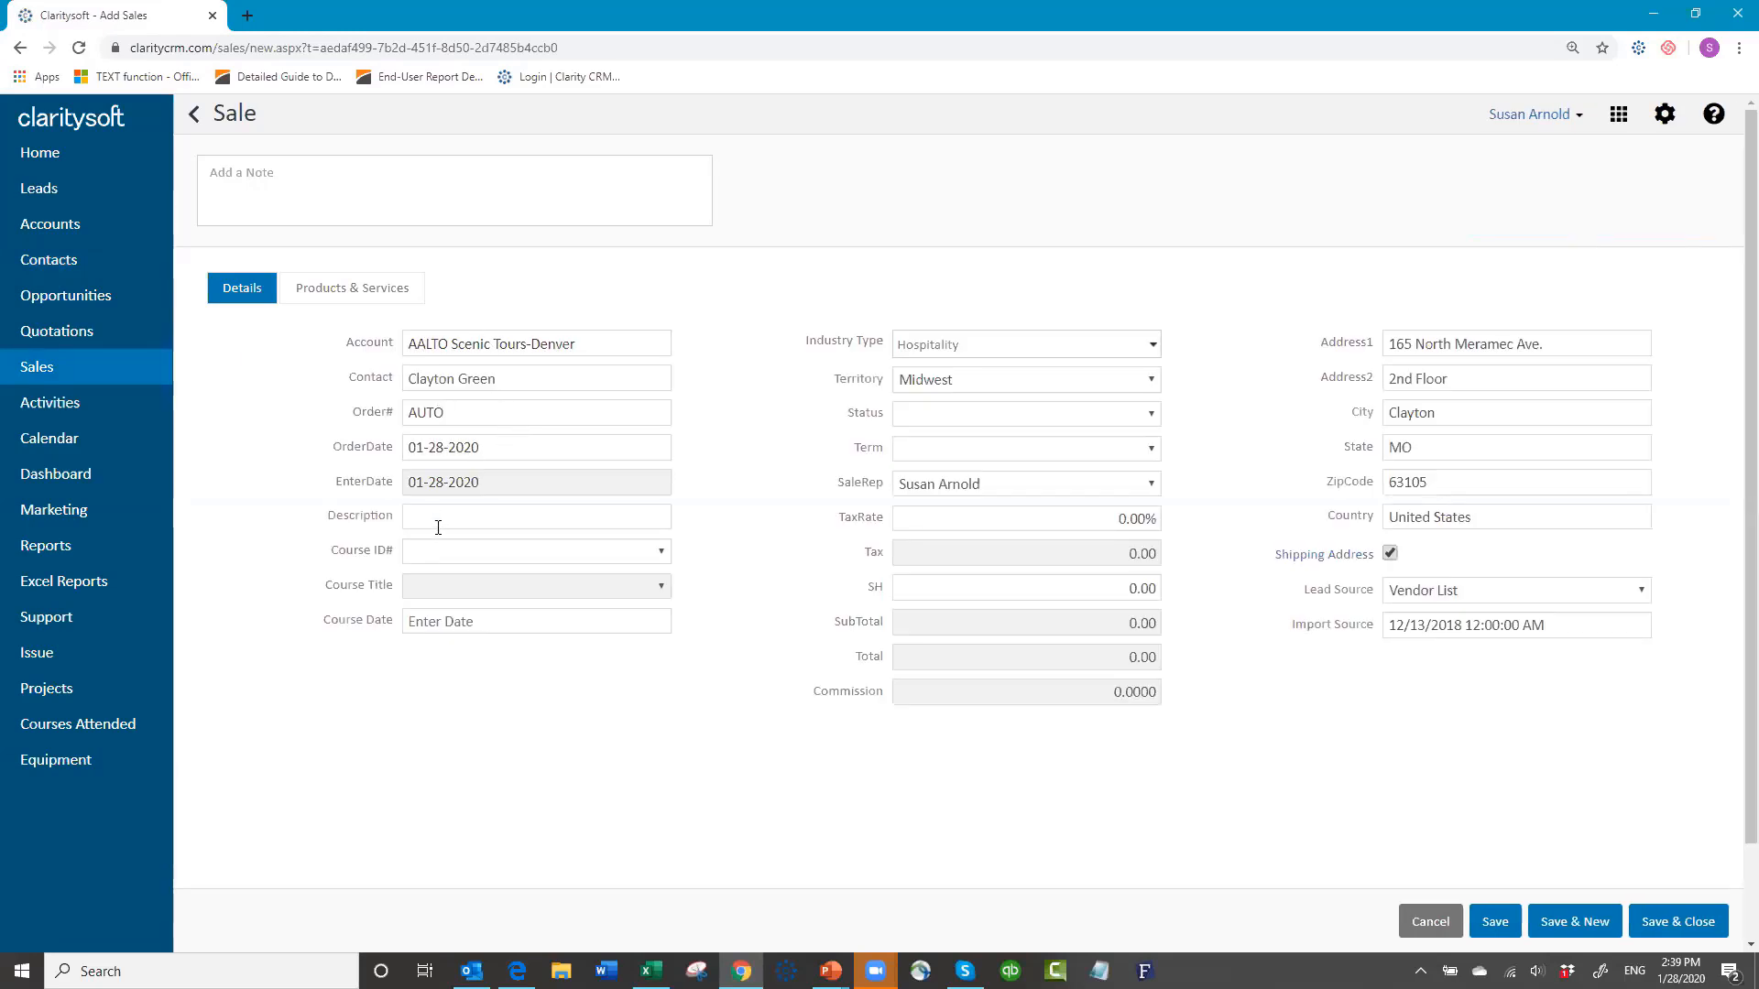
# Step: Enter description WS002 and choose course WS002, Intermediate 1 Business Practices, dated 02-10-2020
pyautogui.click(435, 518)
pyautogui.write('WS002')
pyautogui.click(493, 550)
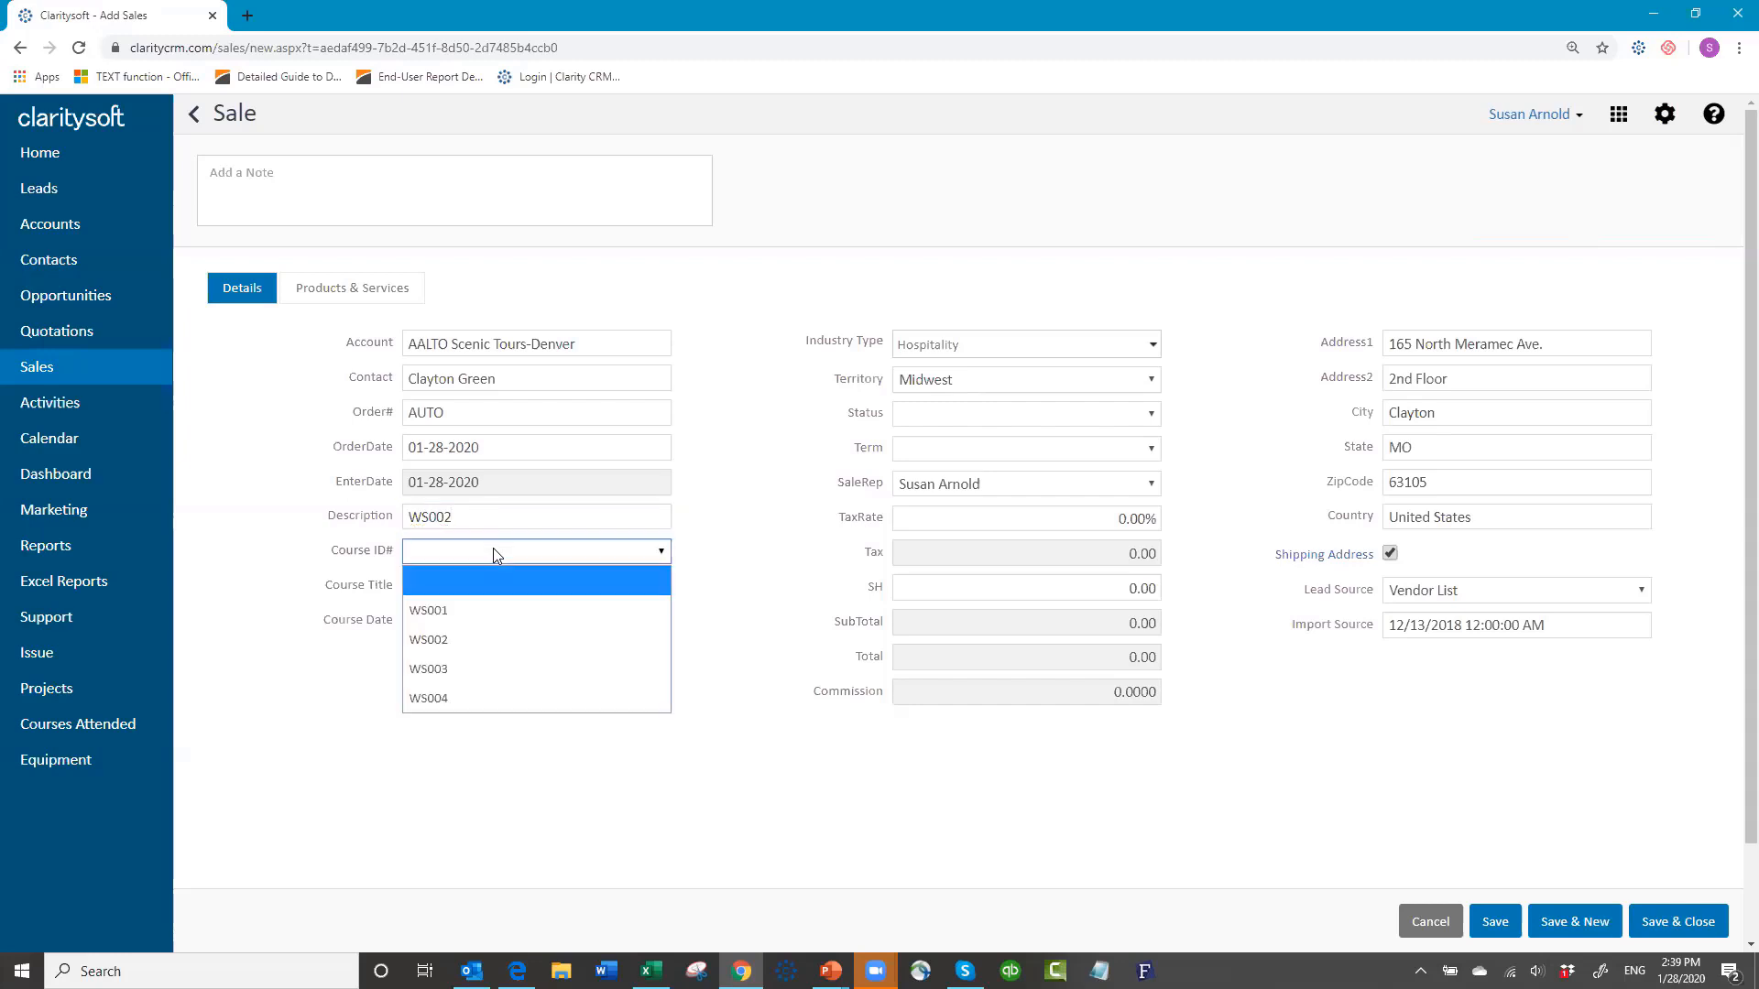
pyautogui.click(465, 640)
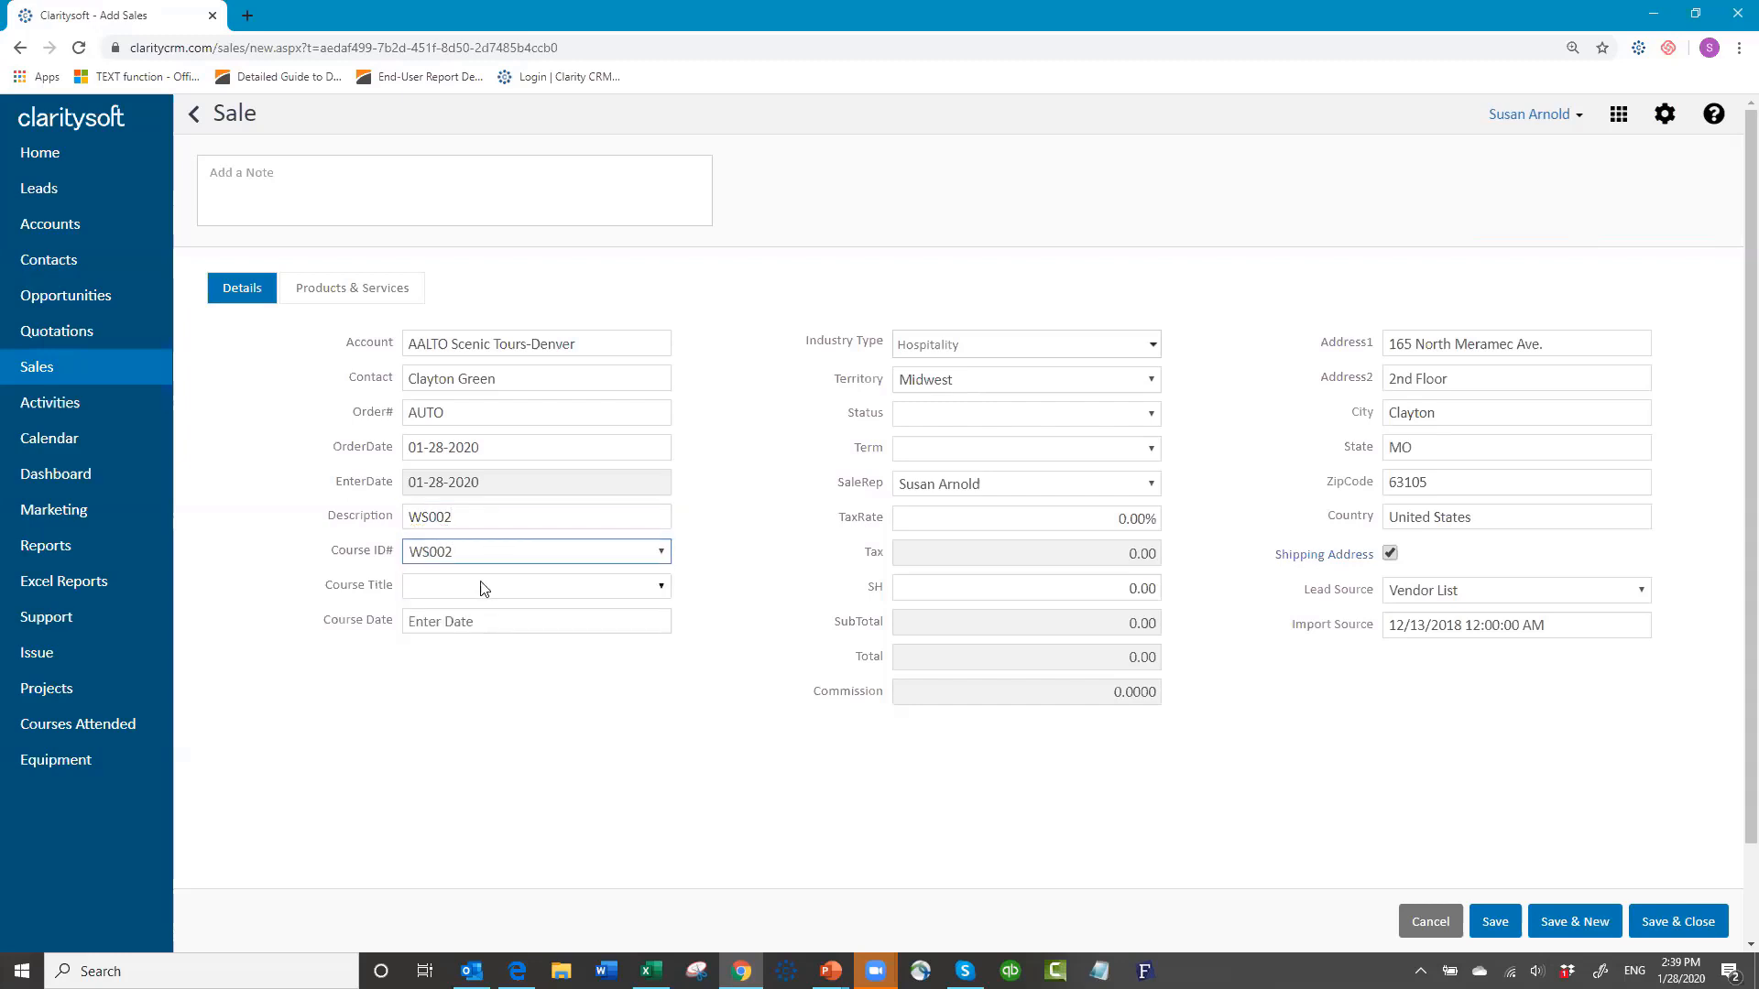
pyautogui.click(481, 586)
pyautogui.click(479, 645)
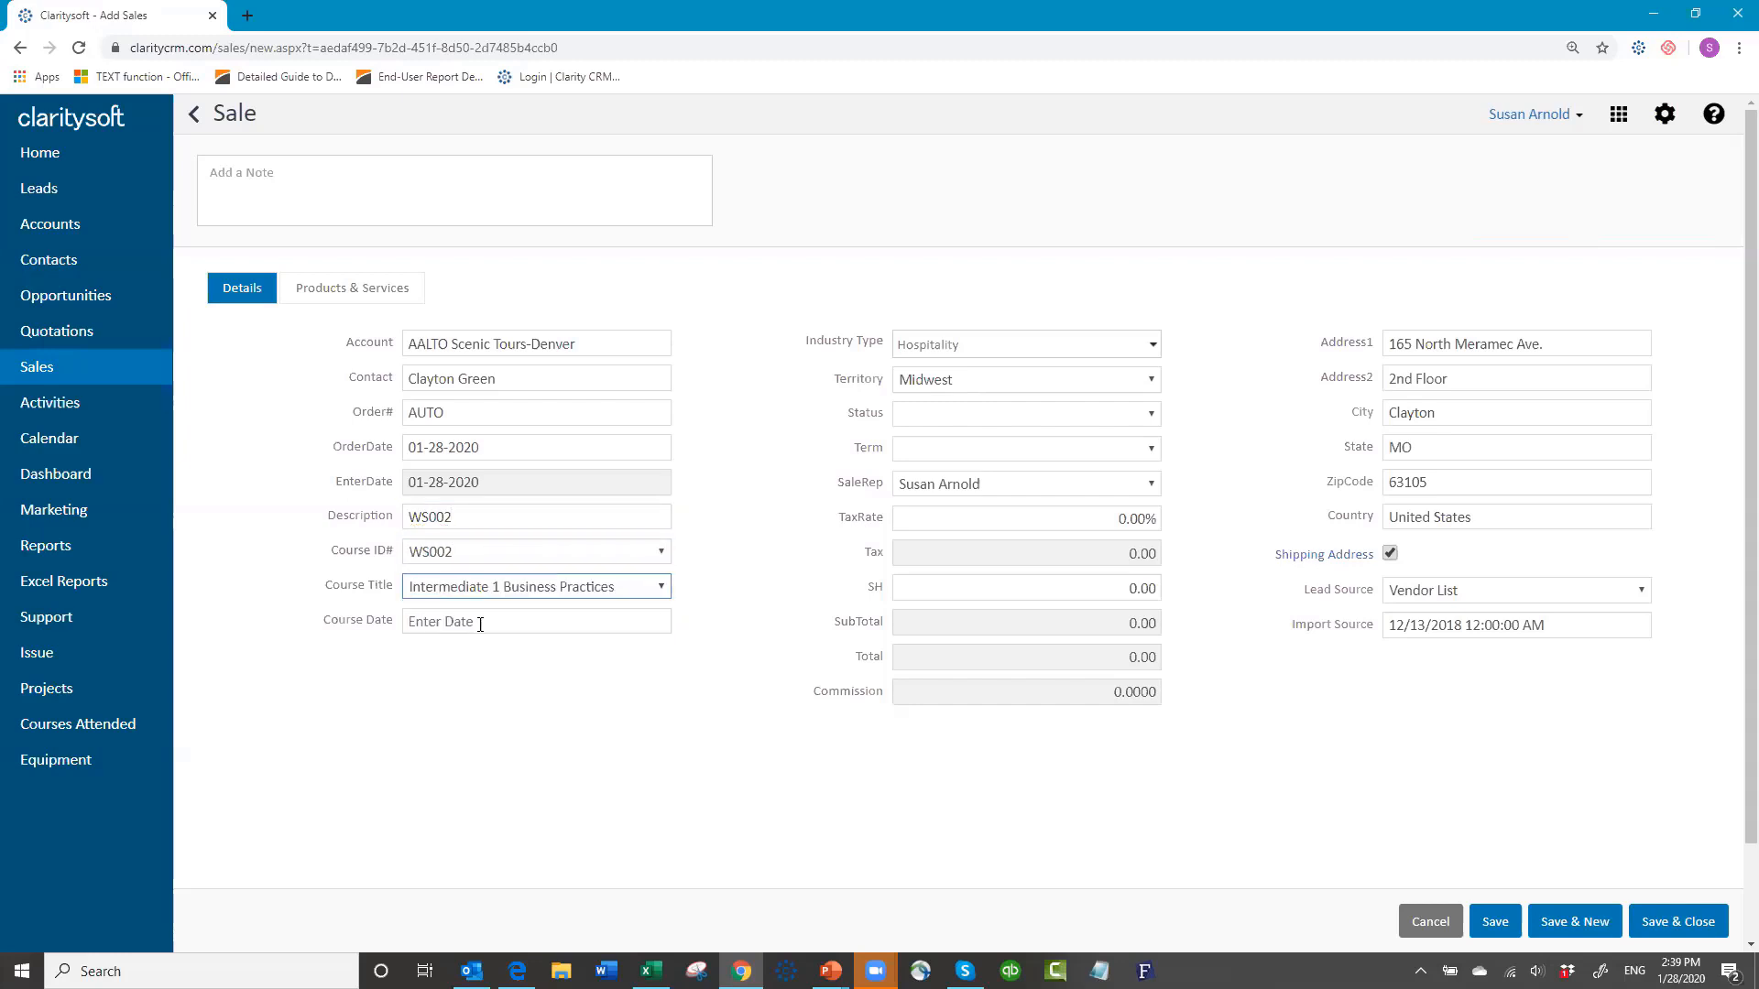
pyautogui.click(480, 623)
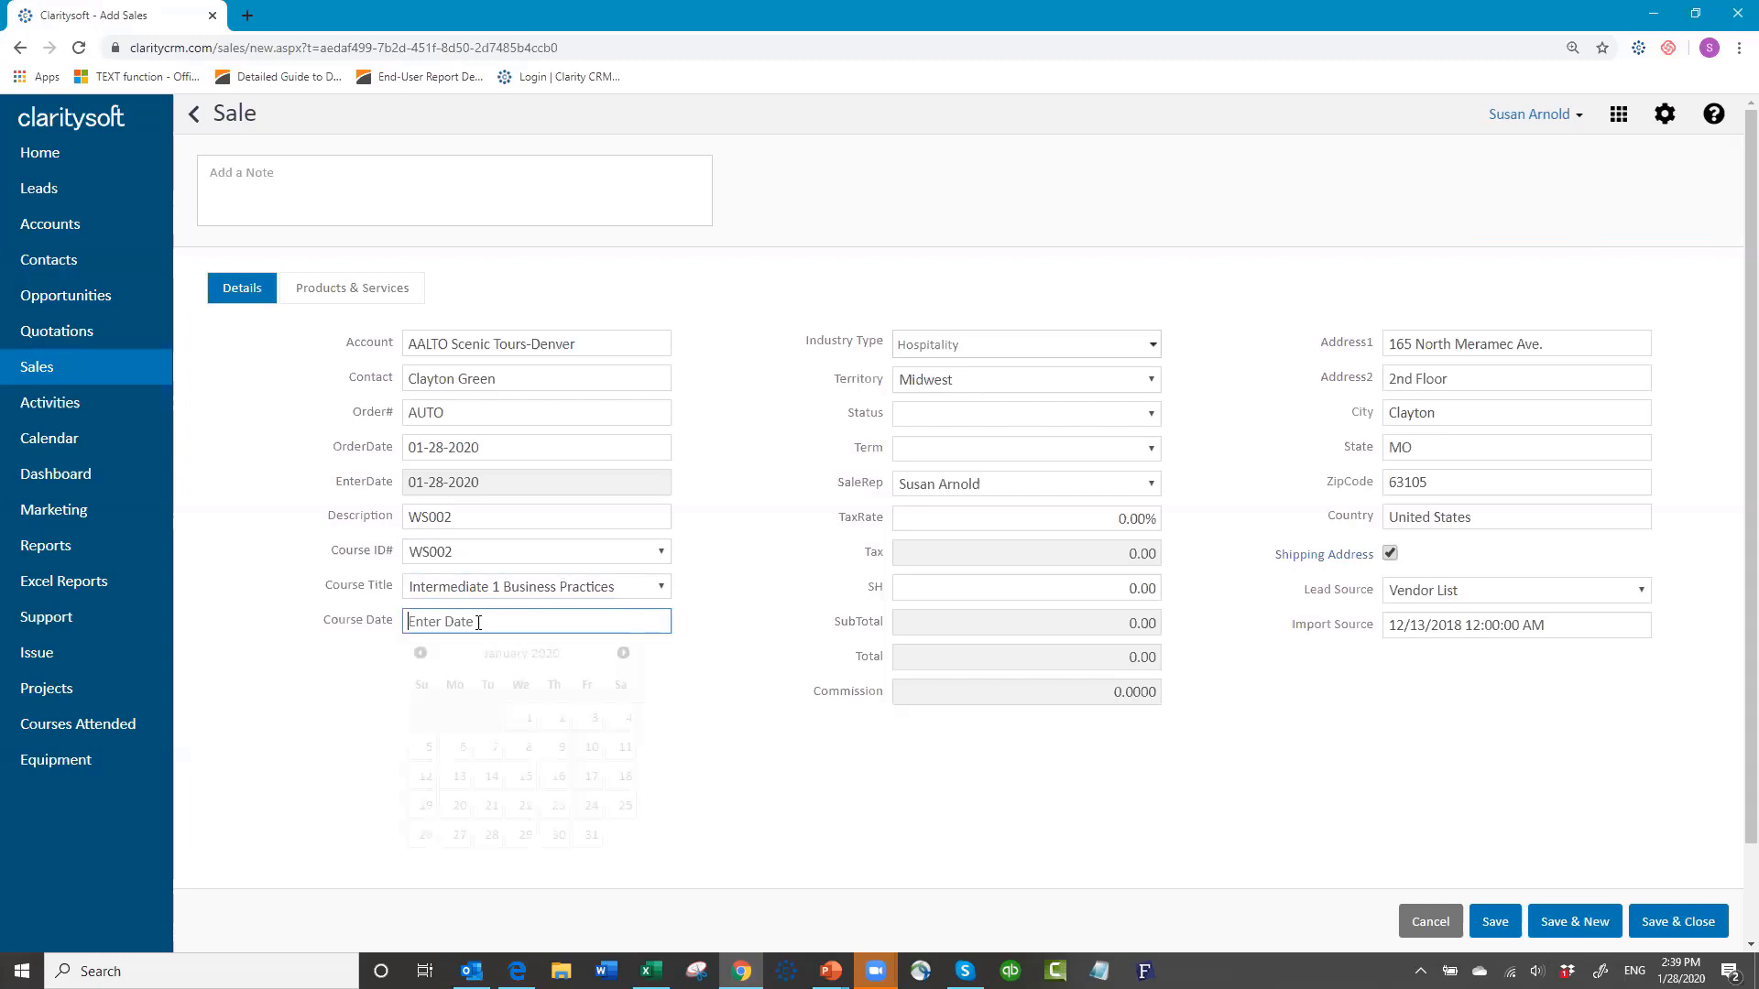
pyautogui.click(623, 652)
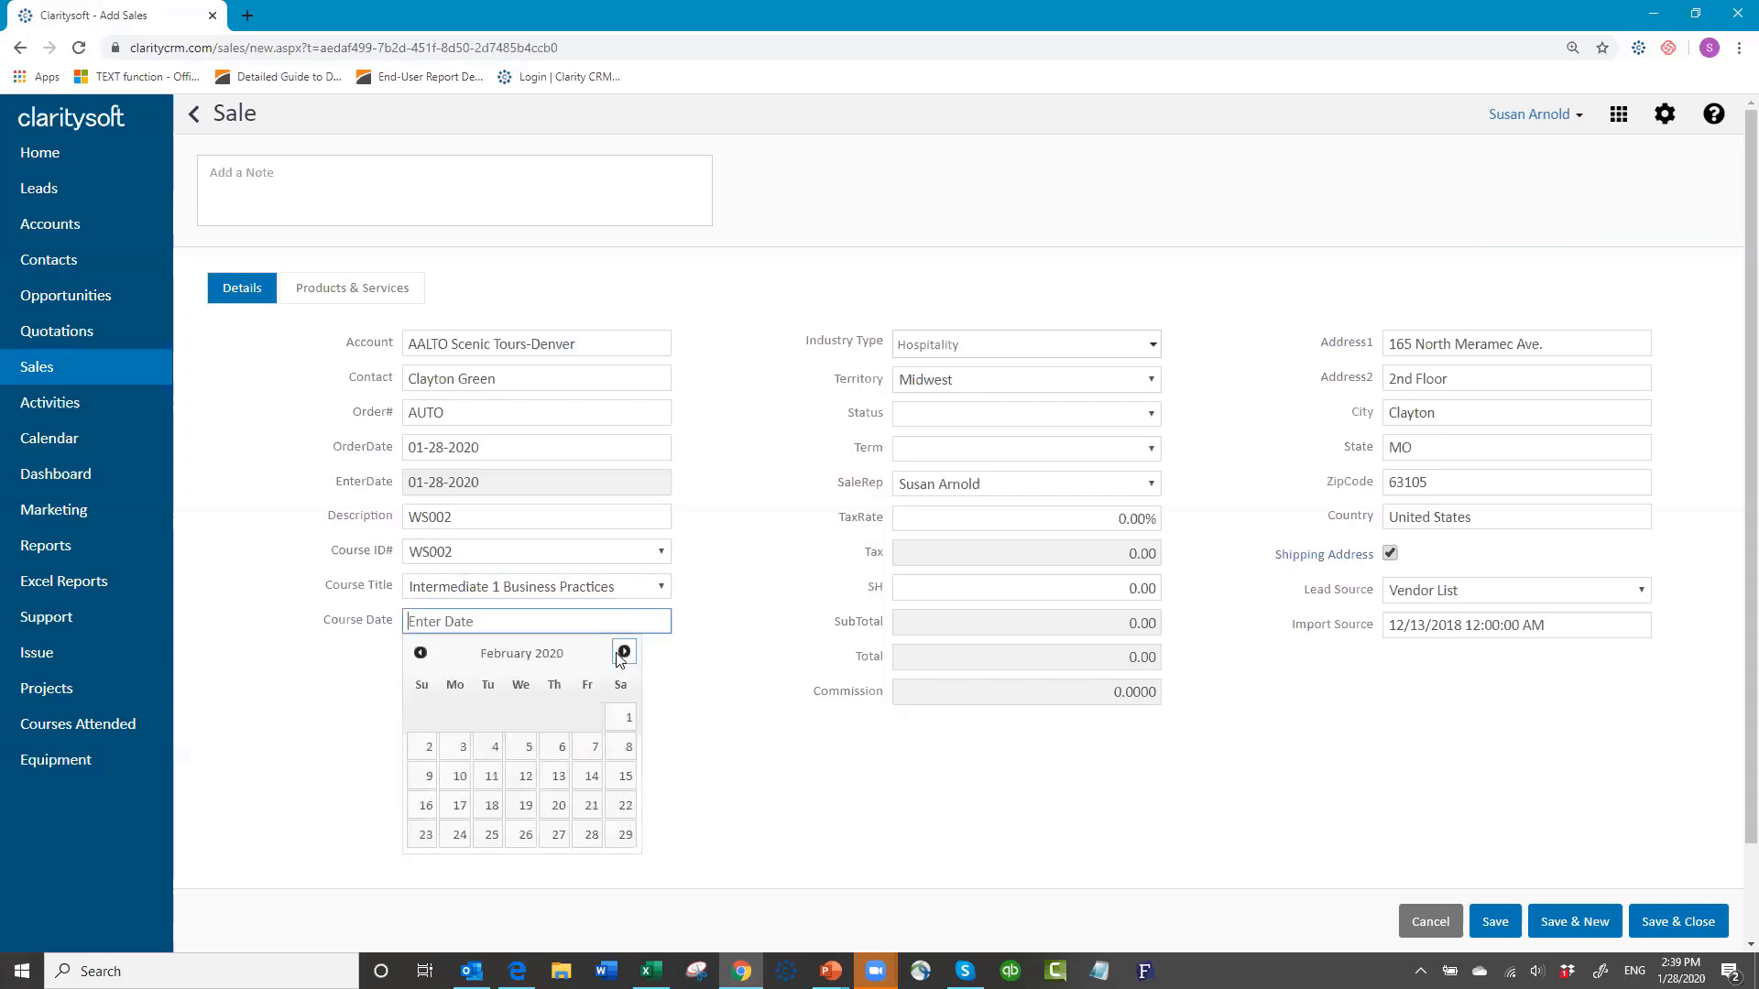
pyautogui.click(454, 775)
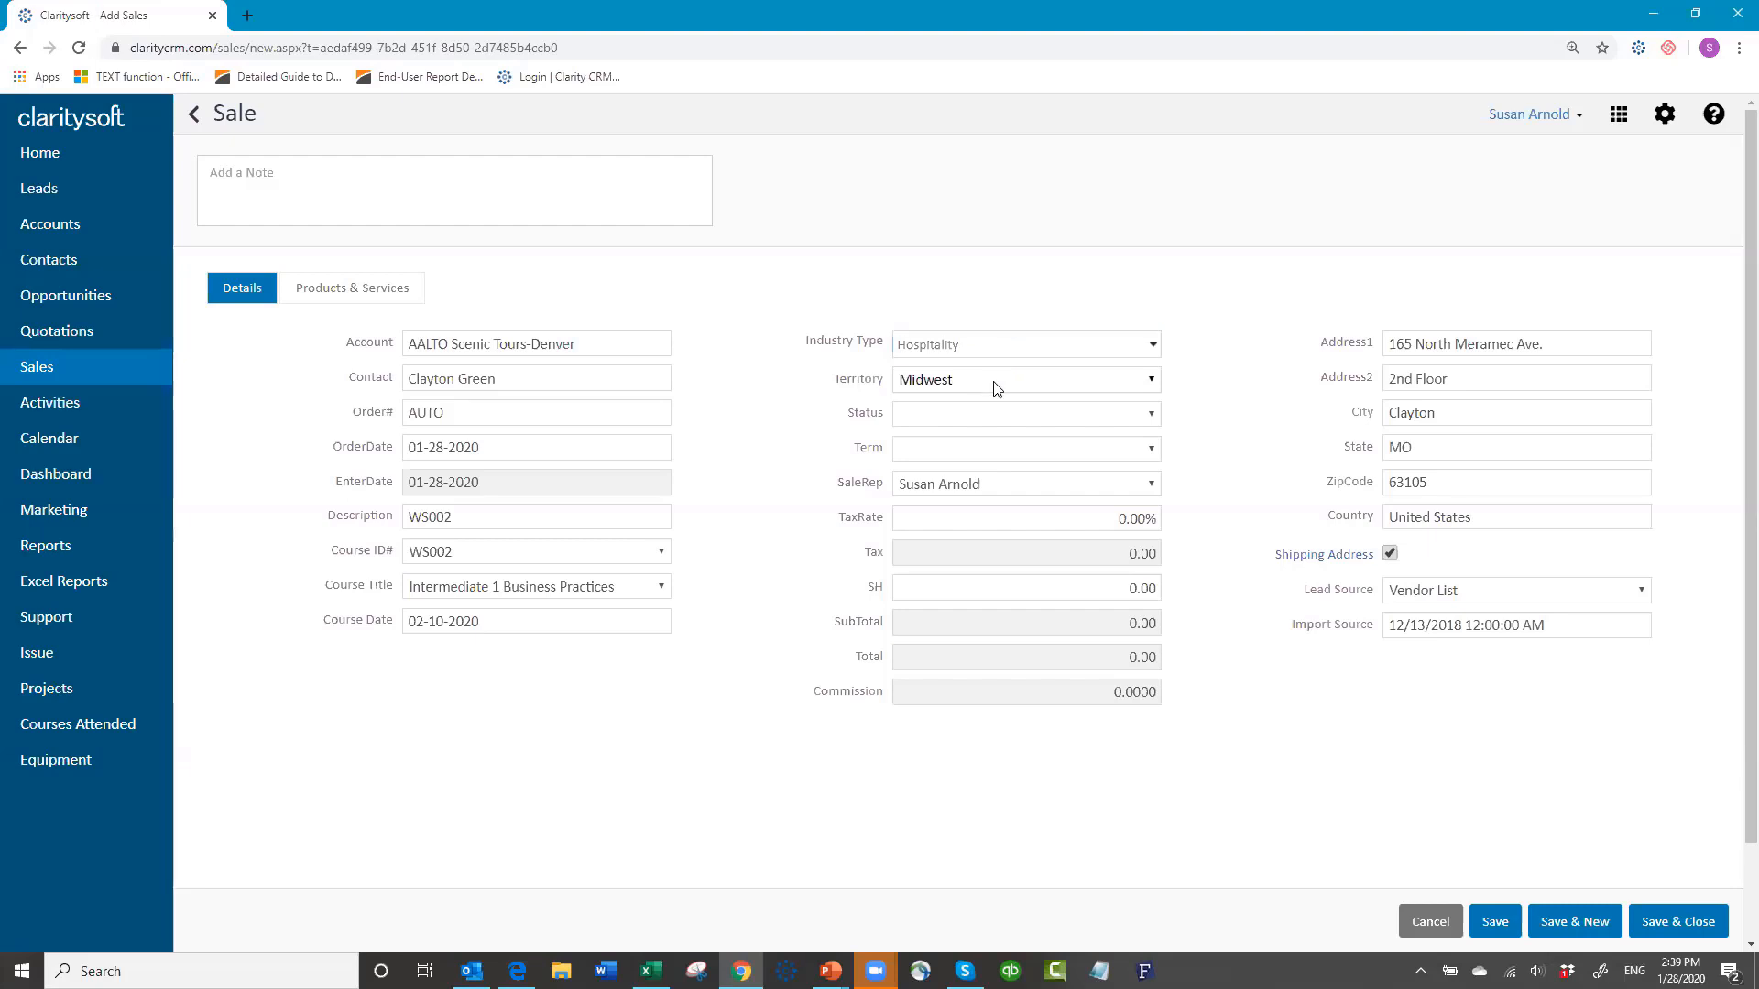
# Step: Set the sale status to Paid and the term to Due Upon Receipt, then show Products & Services
pyautogui.click(1152, 414)
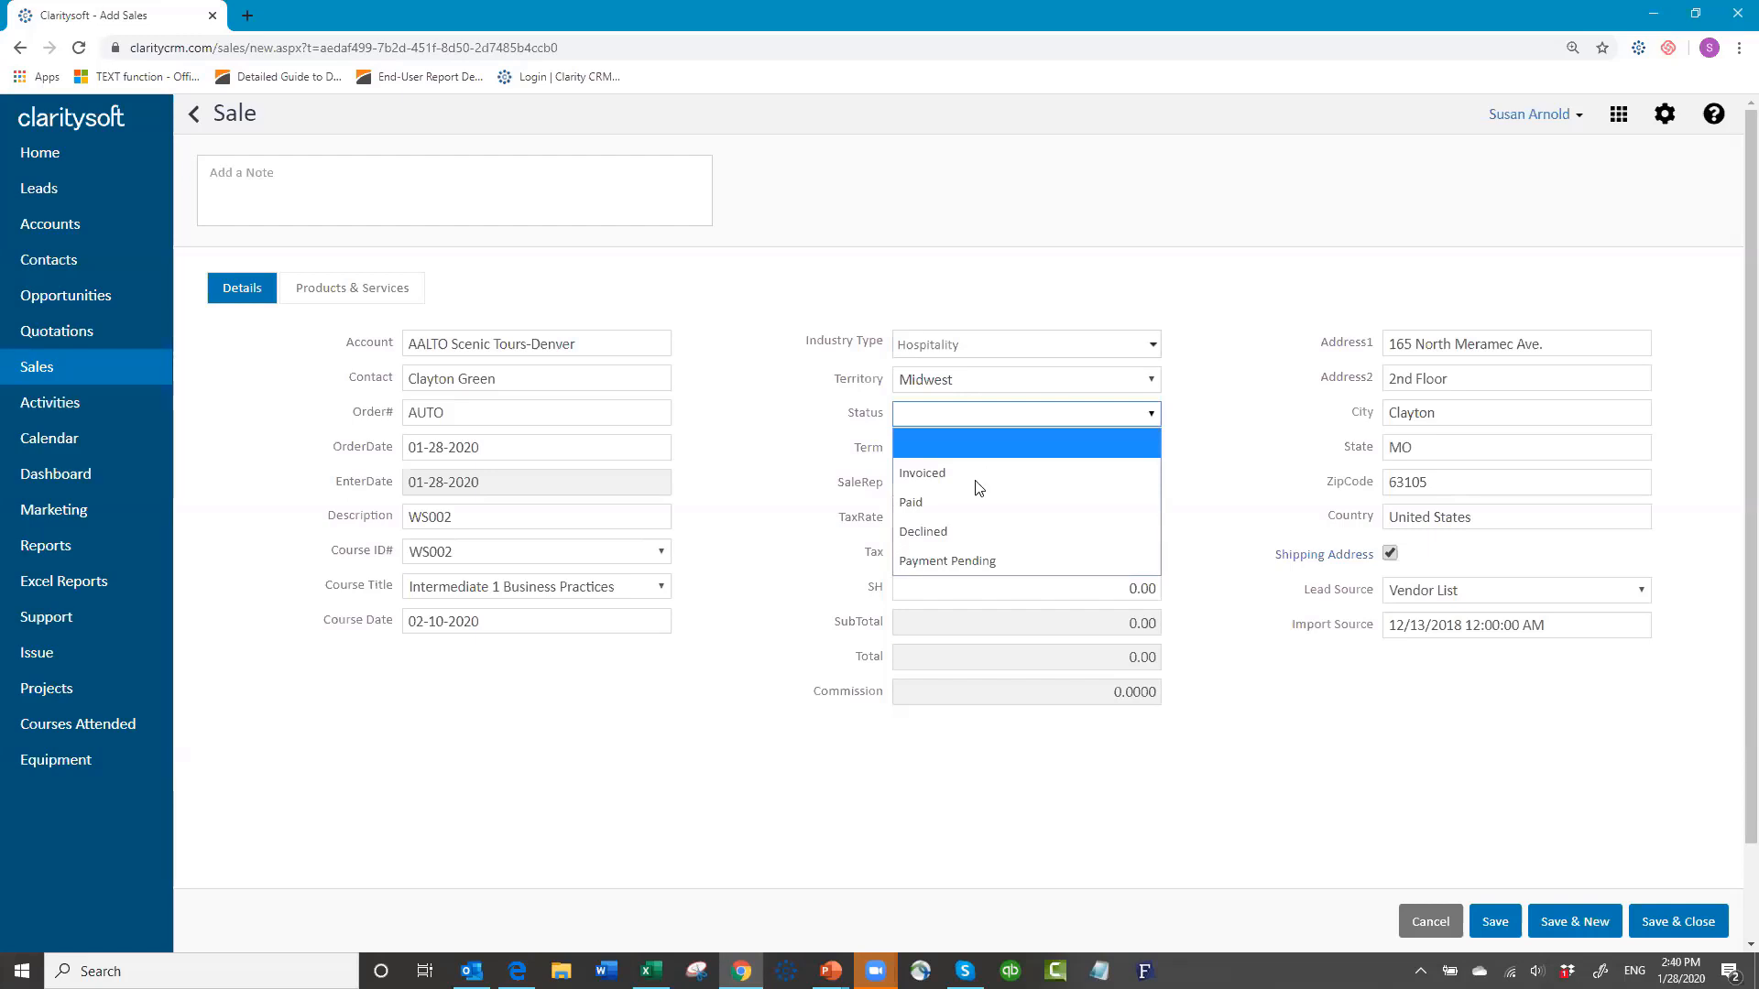
pyautogui.click(964, 502)
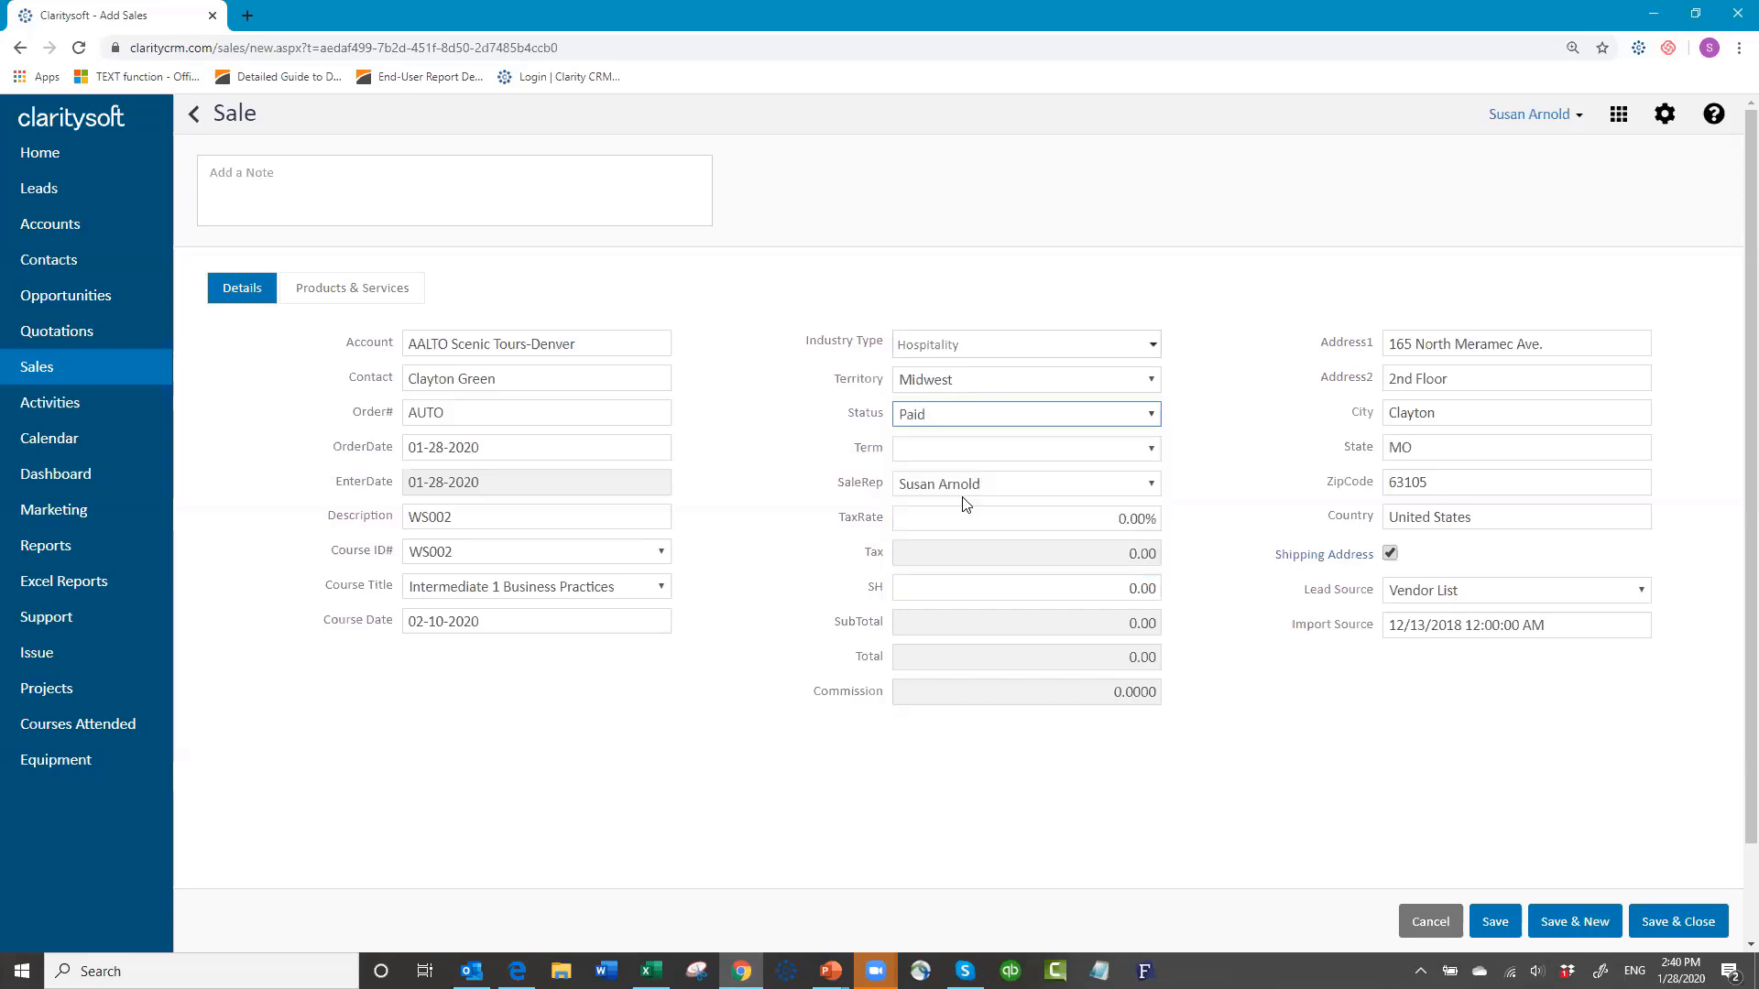
pyautogui.click(977, 450)
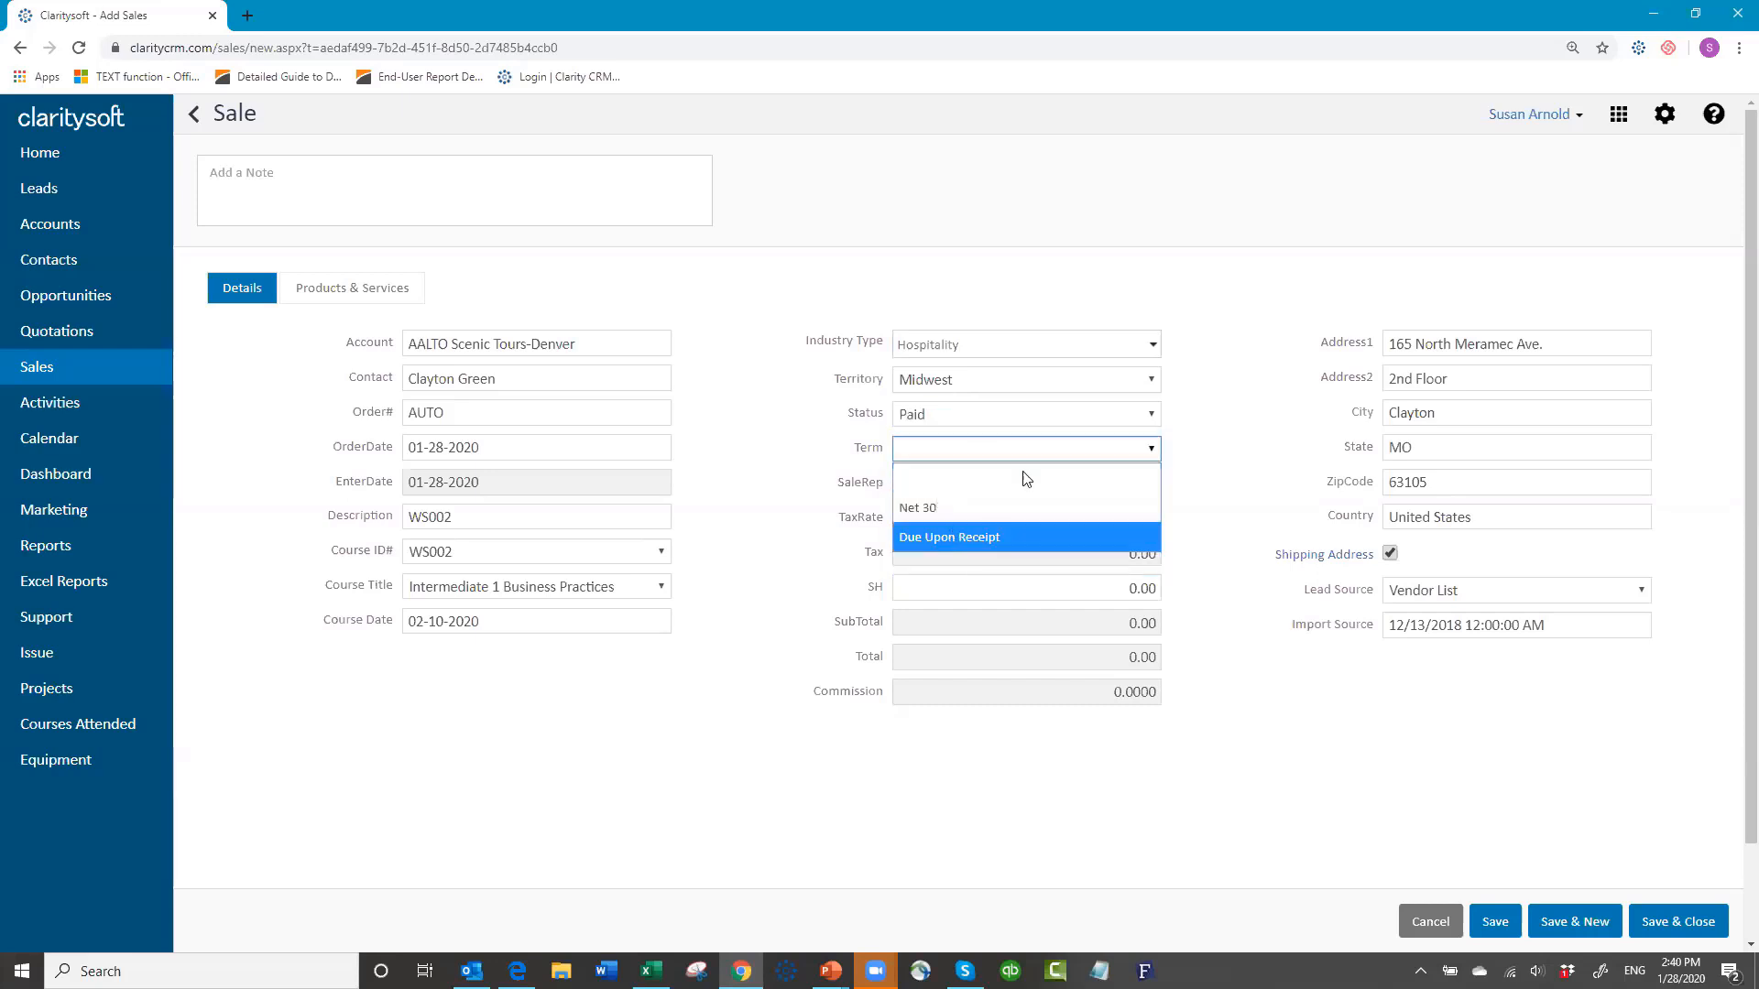
pyautogui.click(949, 533)
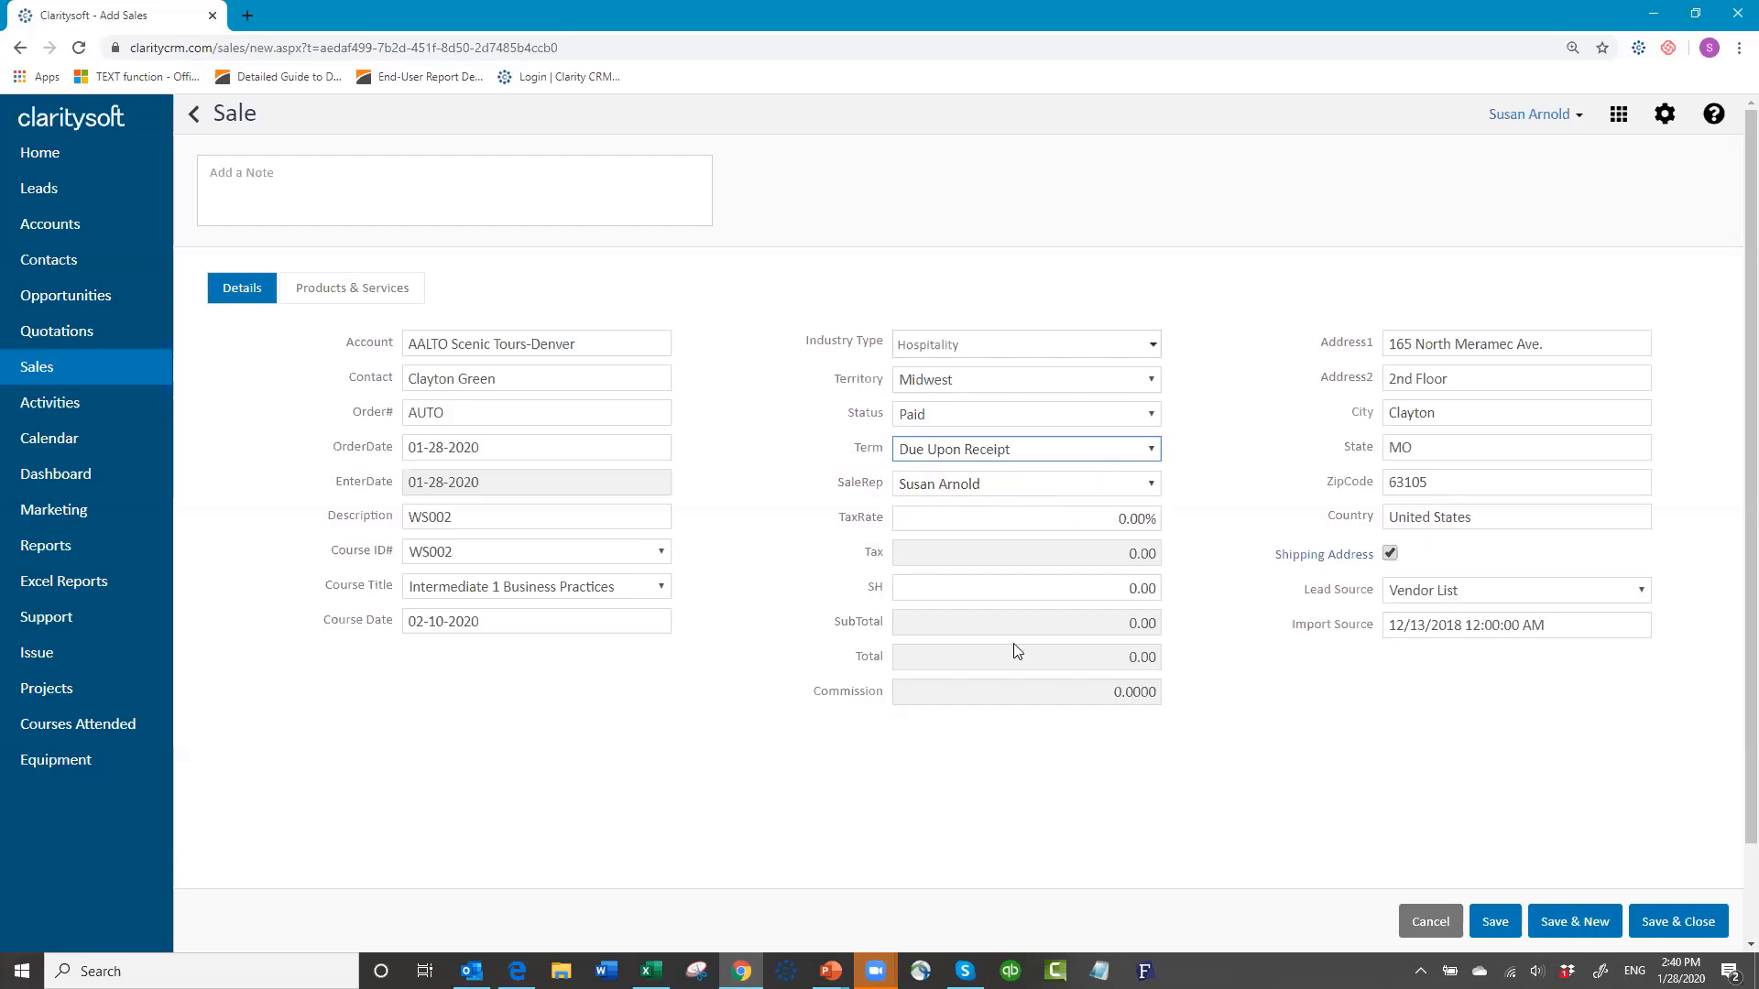
pyautogui.click(962, 623)
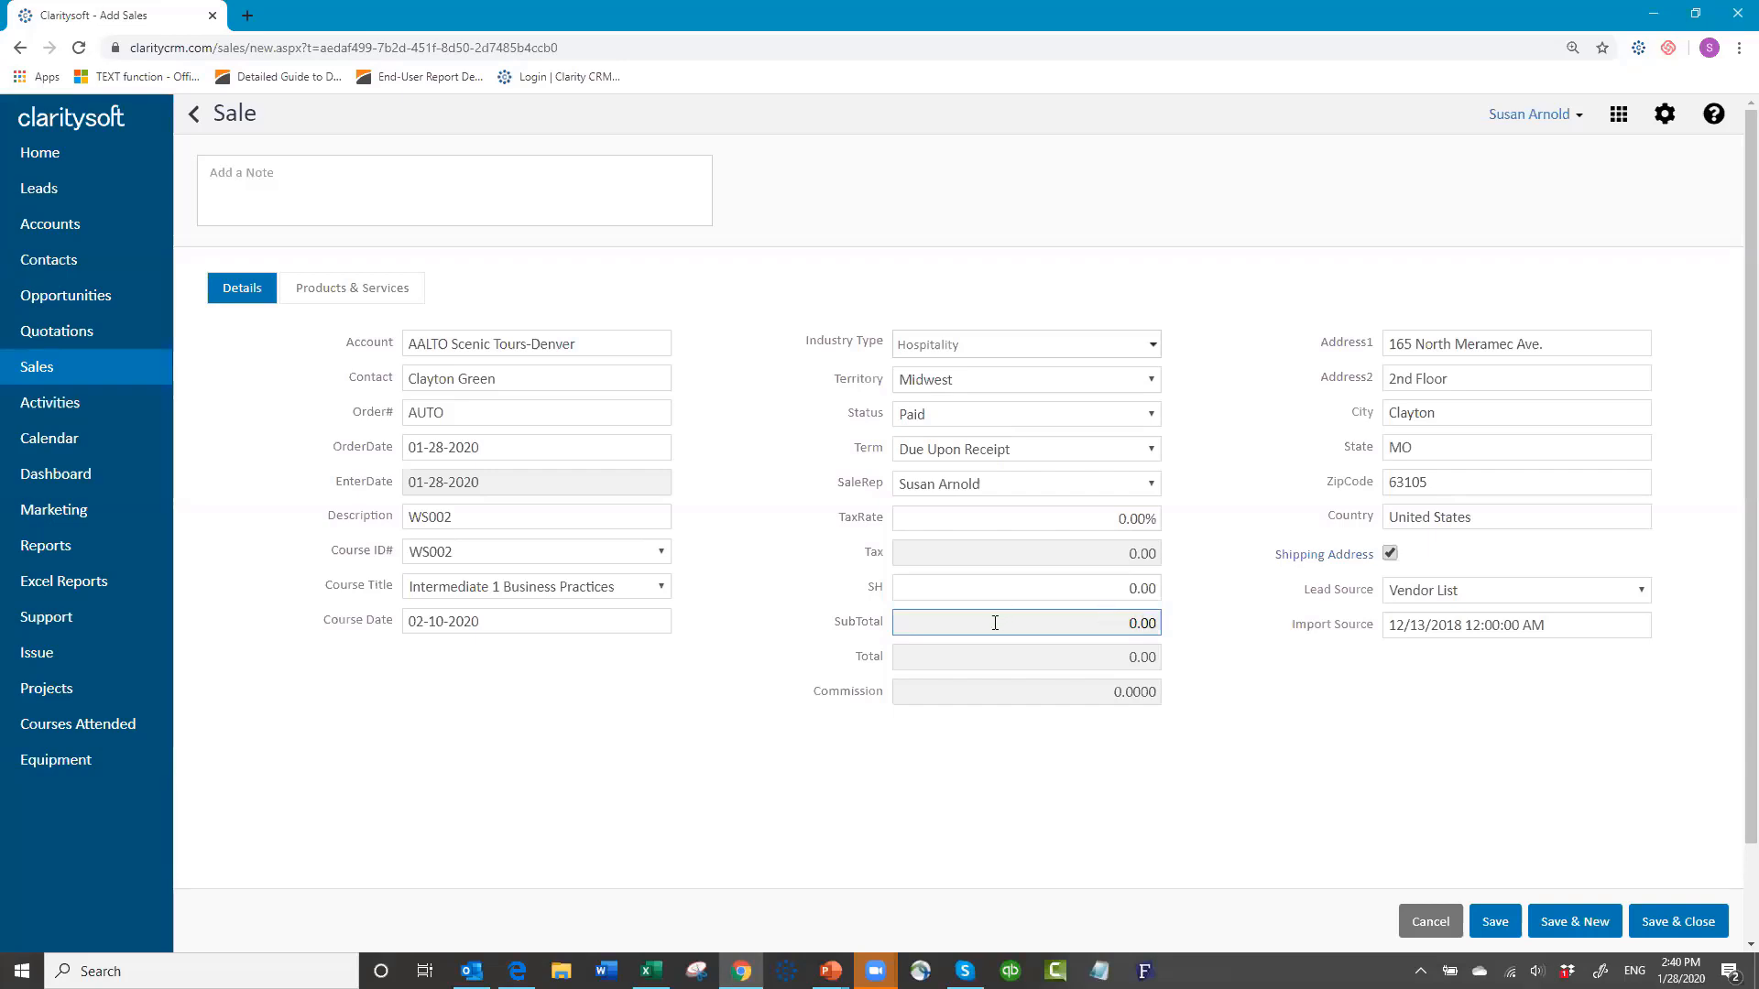
pyautogui.click(335, 294)
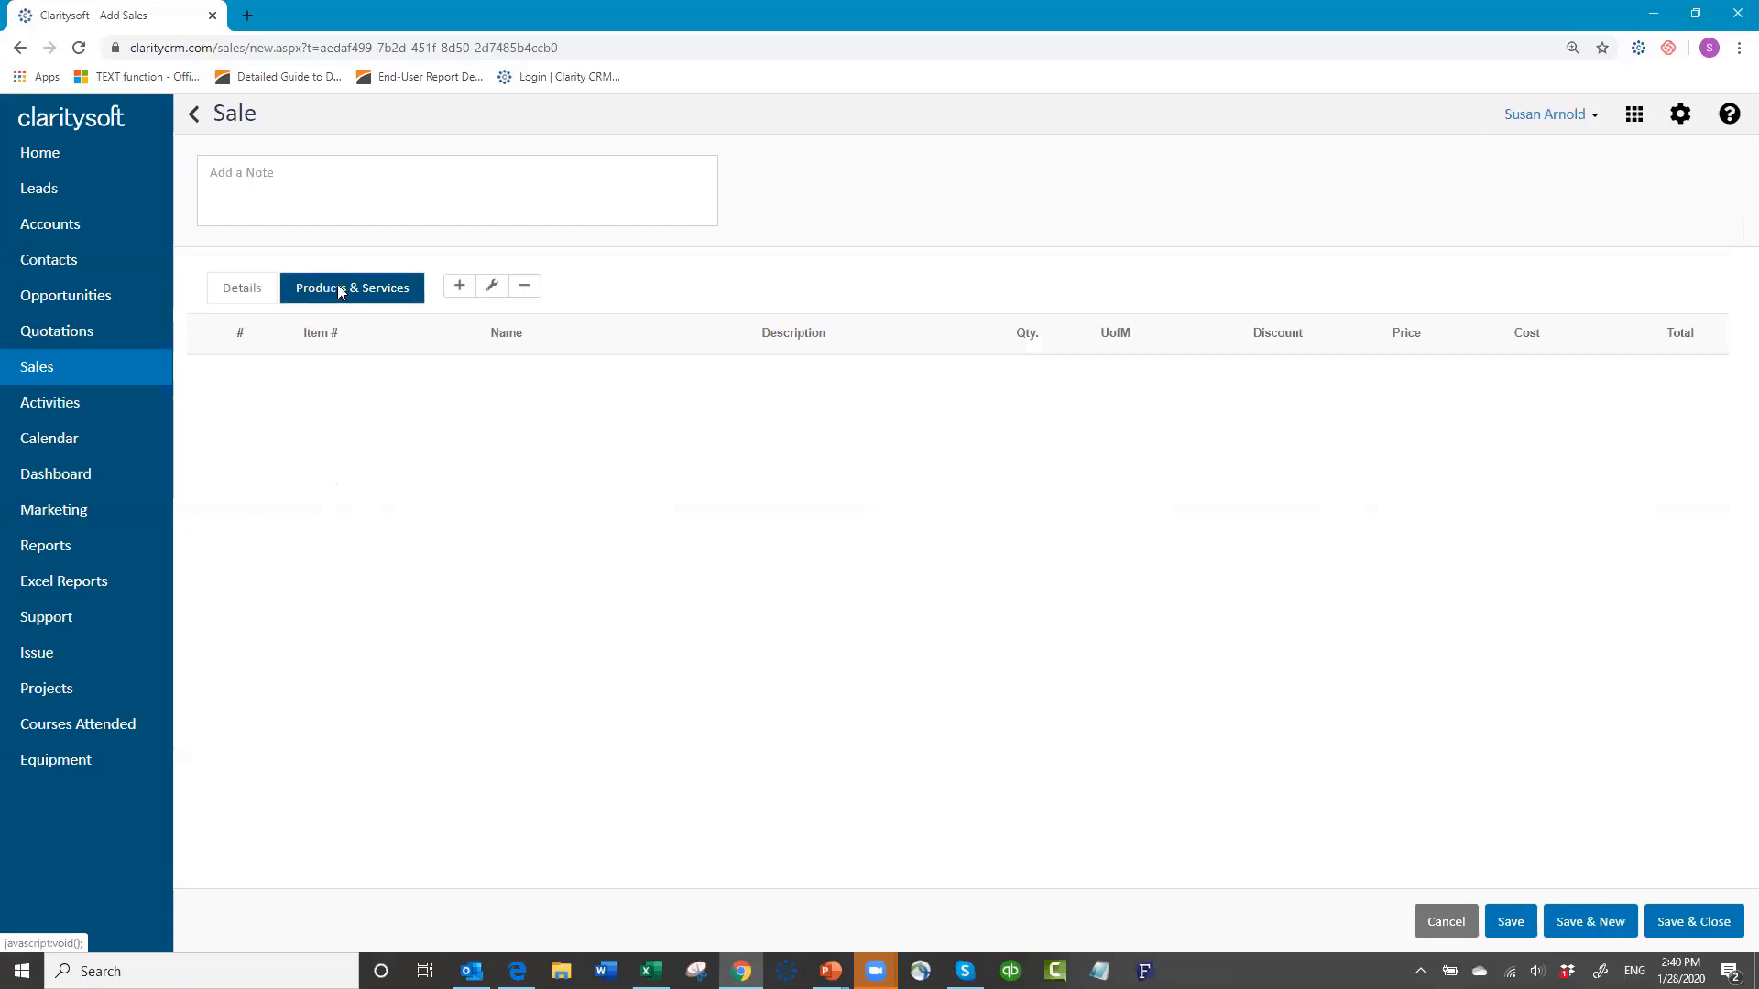
# Step: Add a custom item line with item number WS002 and name Intermediate 1 Business Practices
pyautogui.click(459, 286)
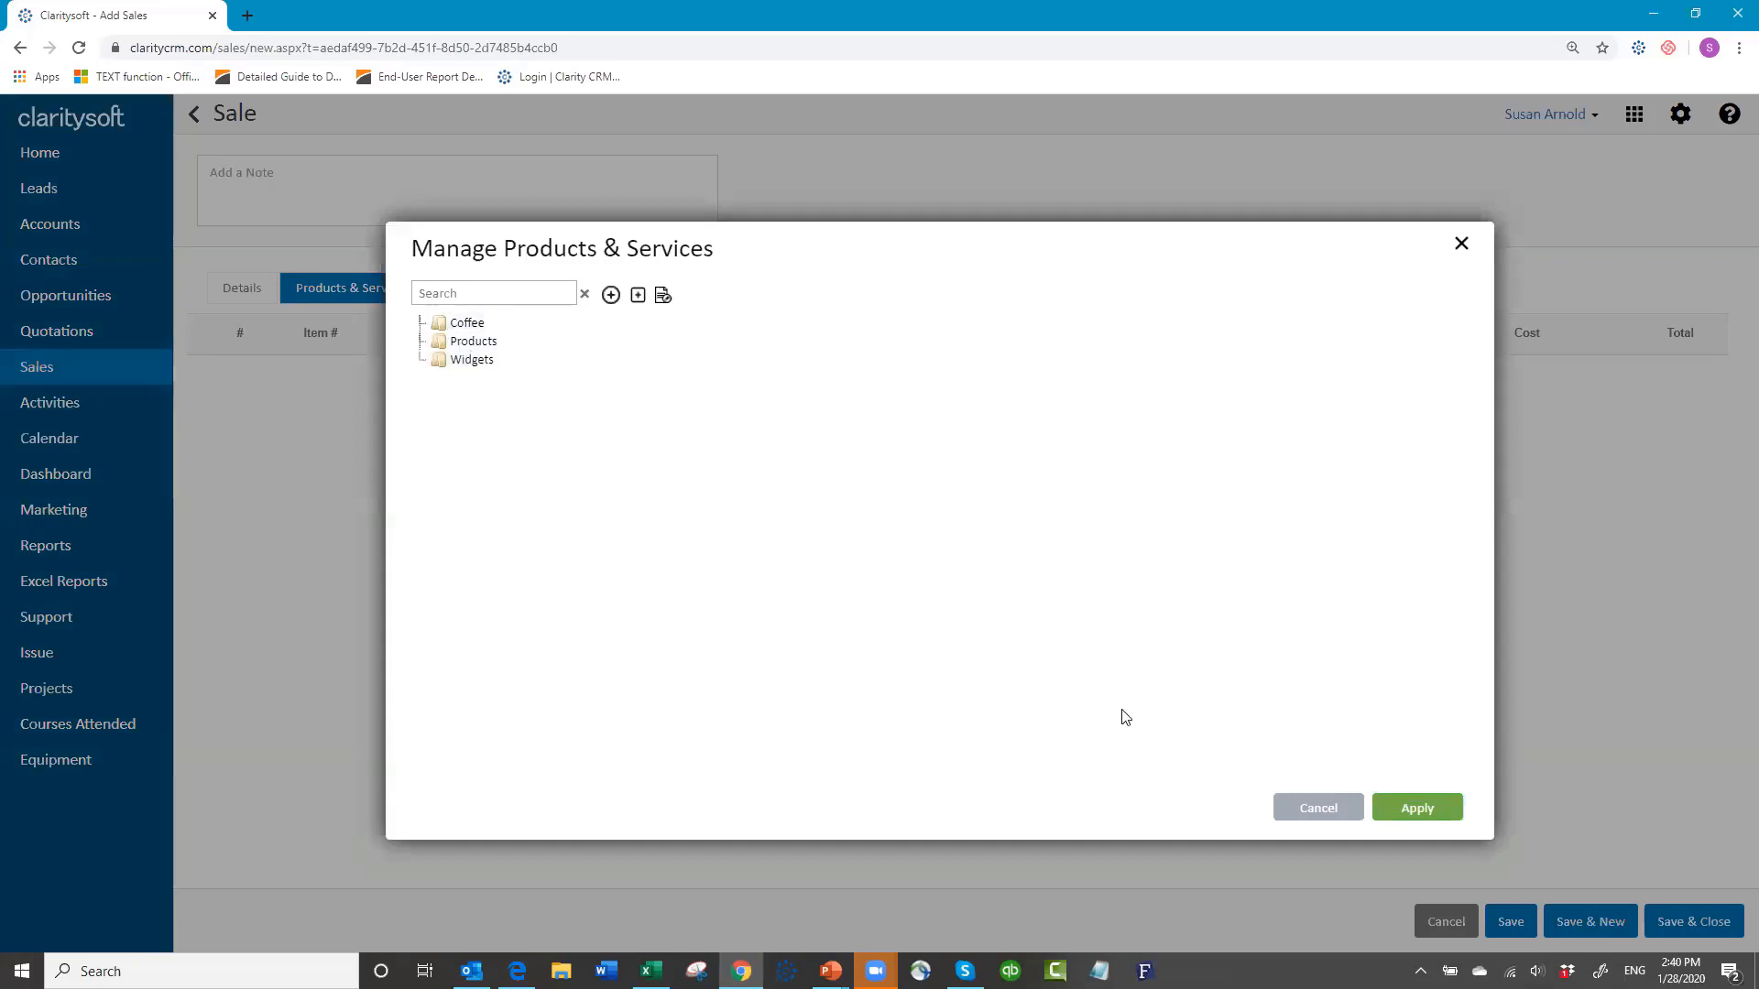
pyautogui.click(1312, 811)
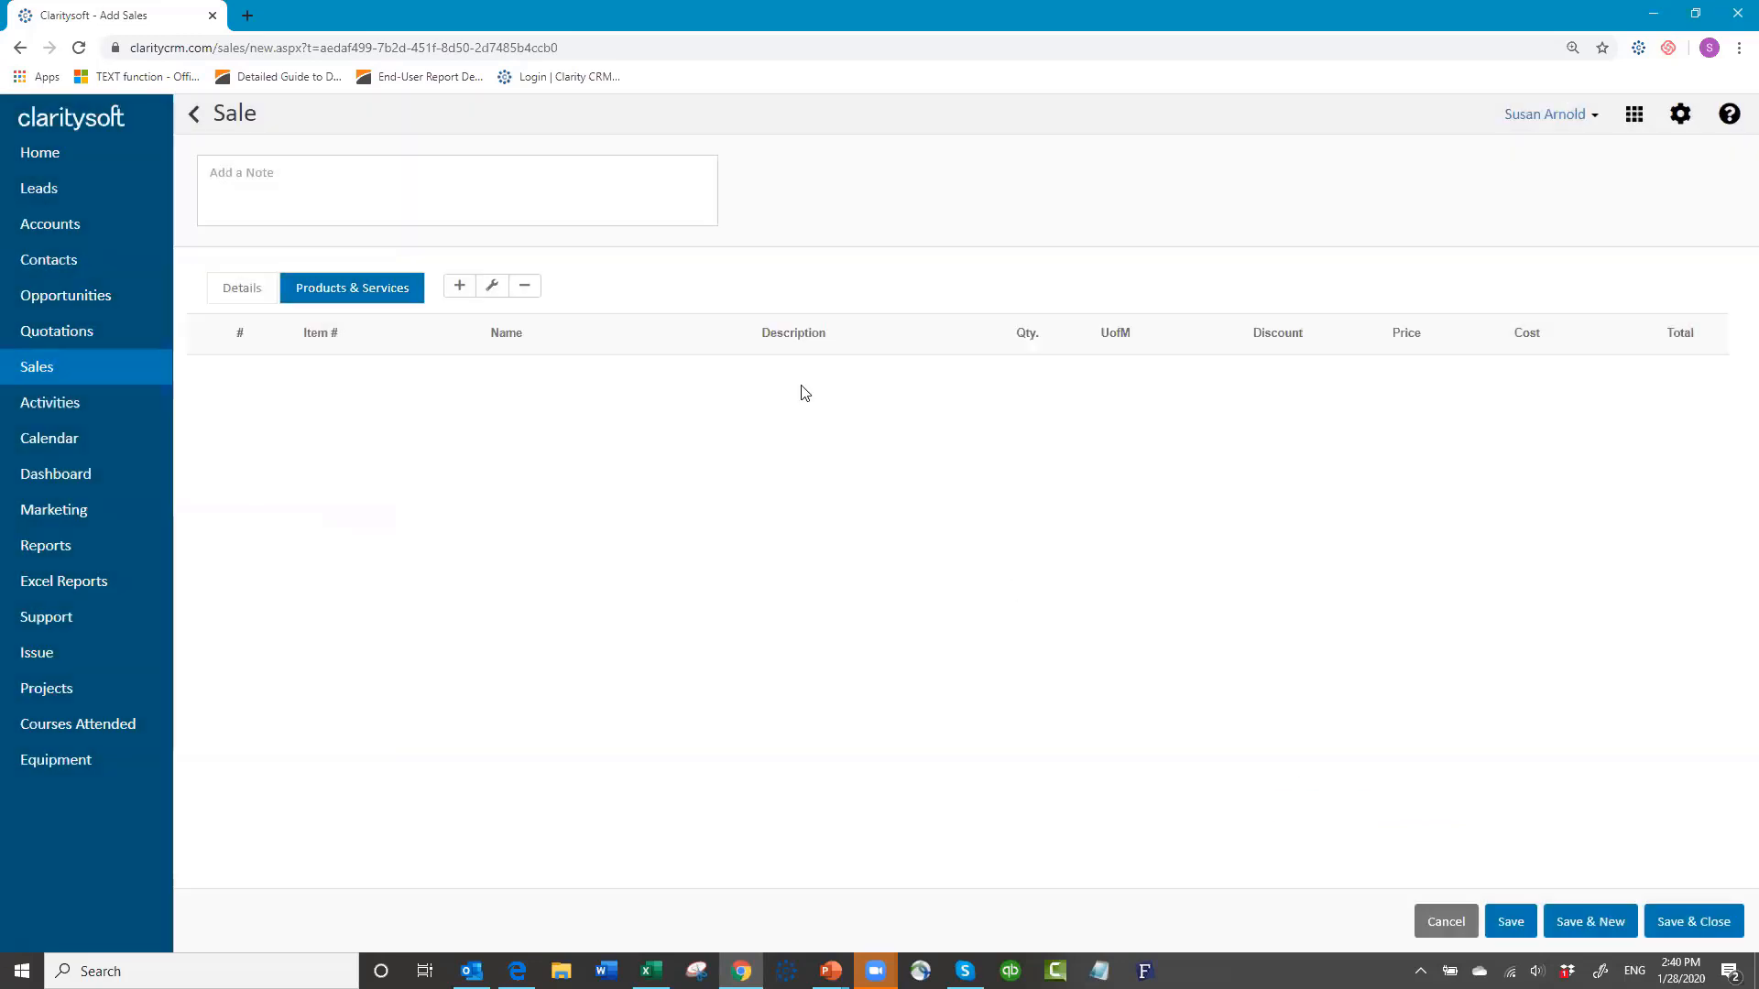
pyautogui.click(492, 287)
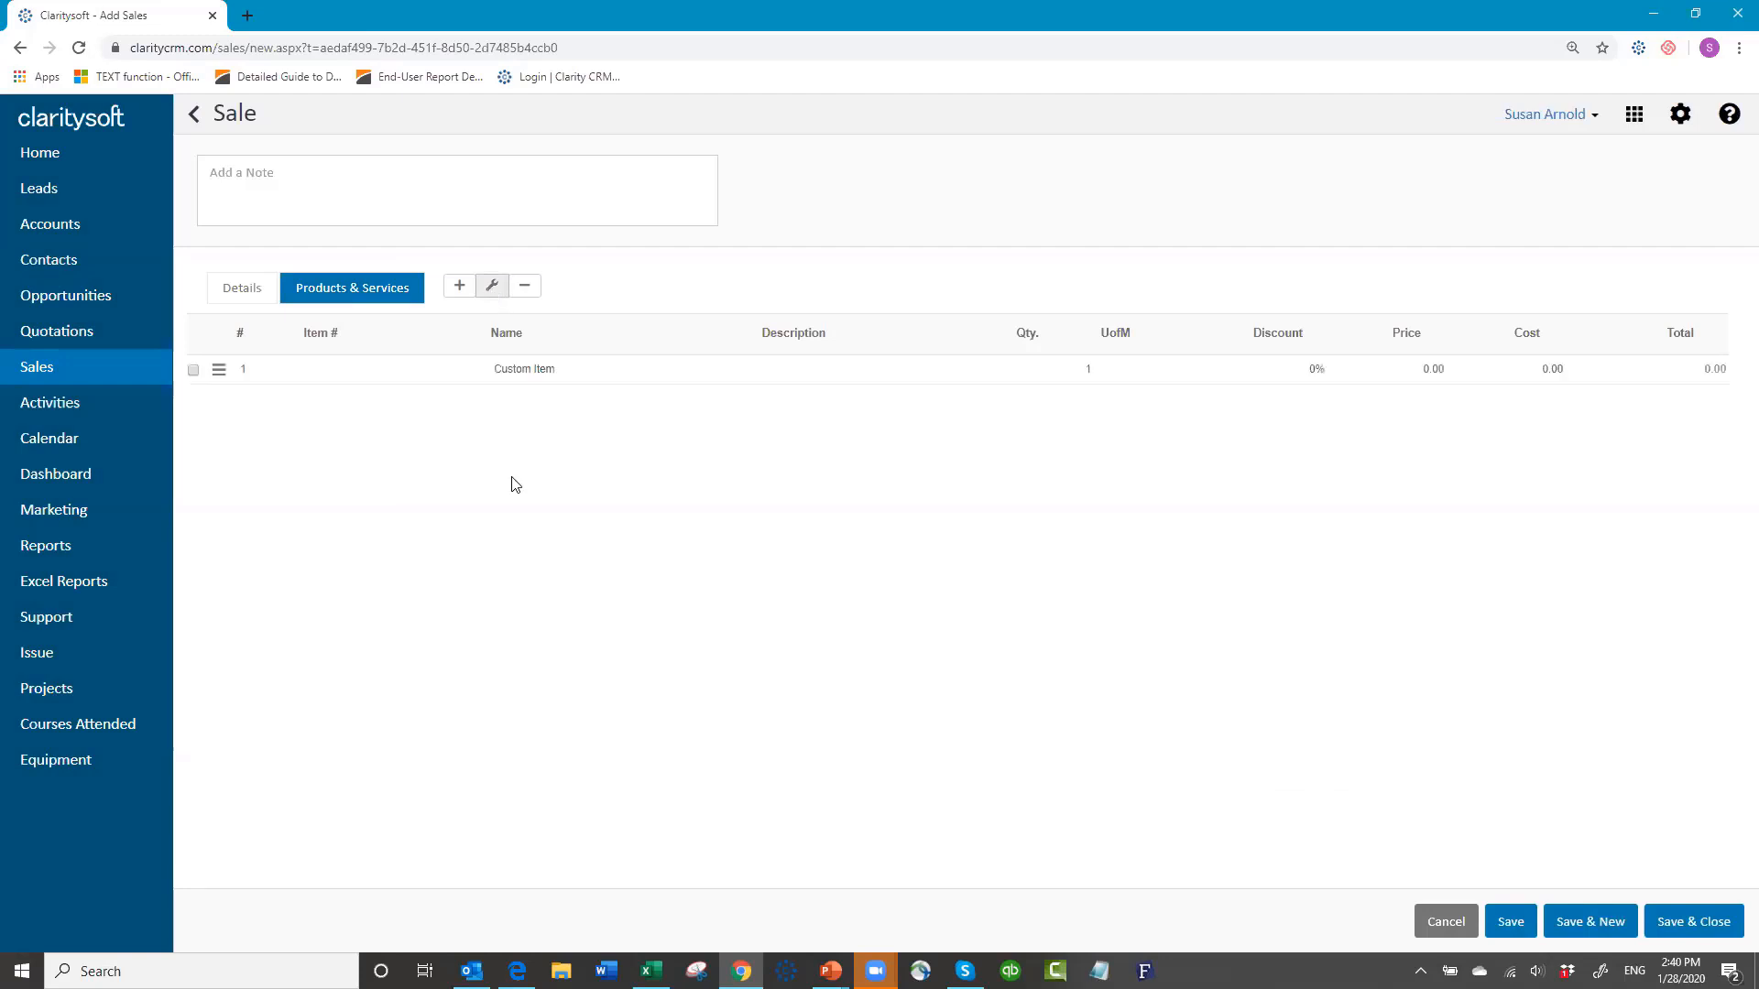
pyautogui.click(384, 369)
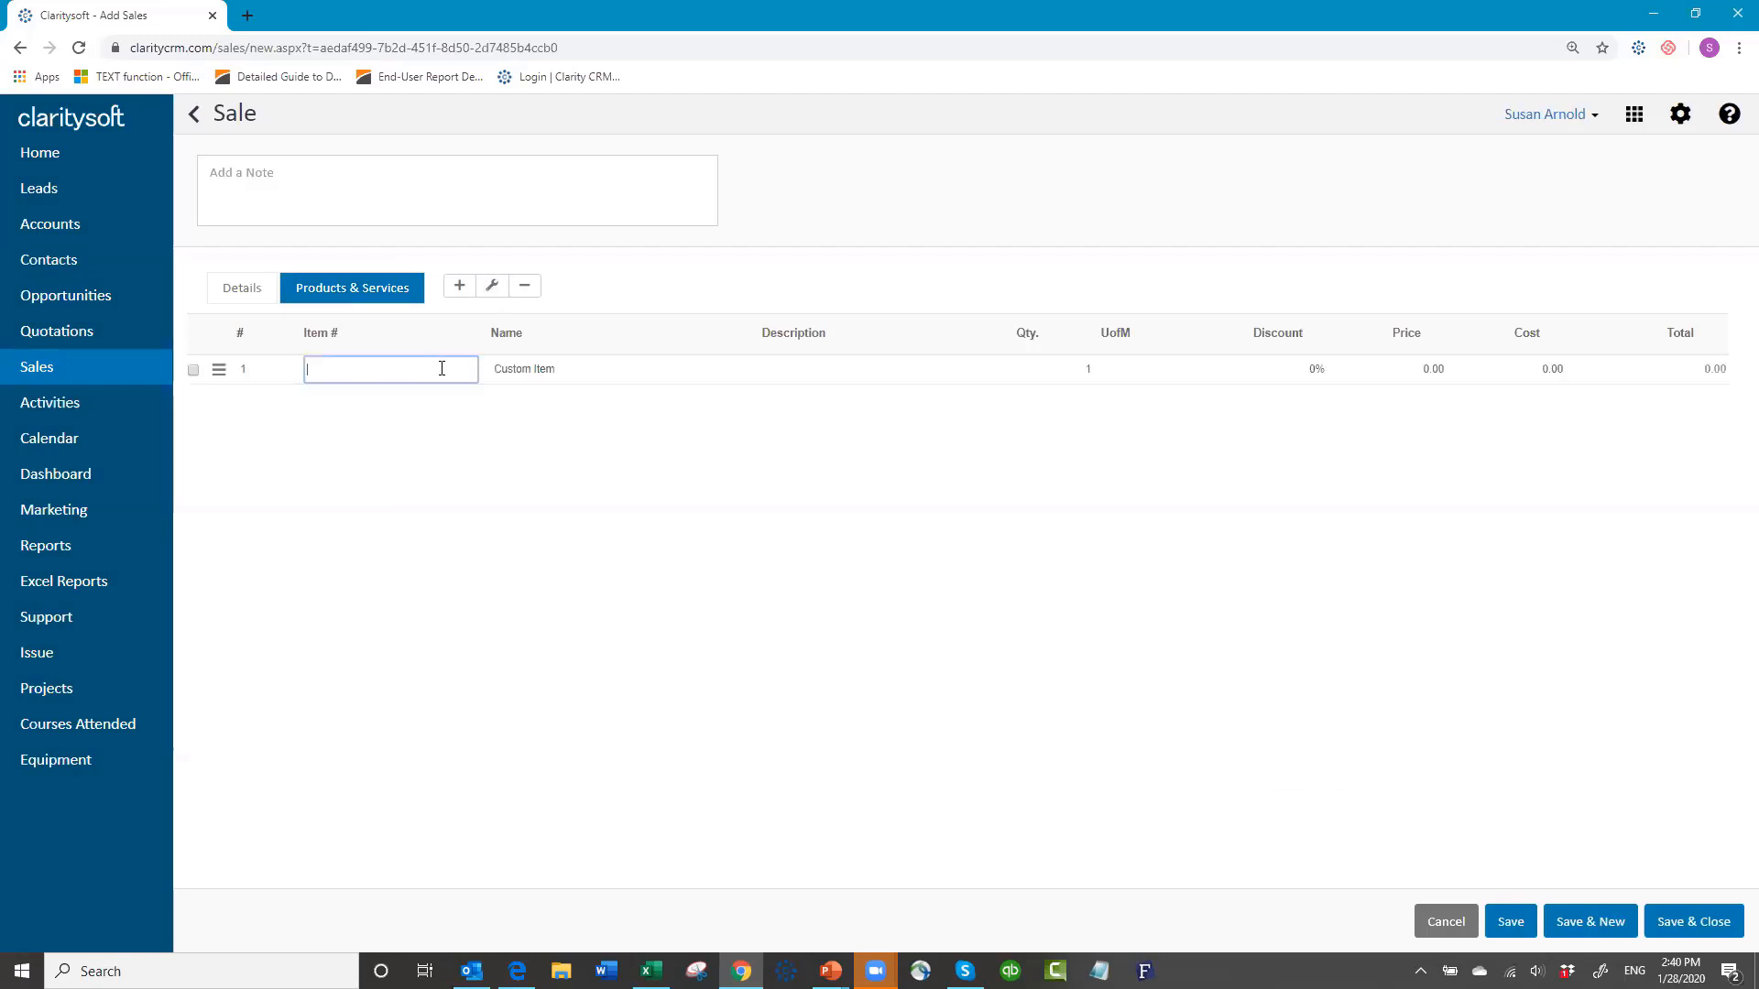
pyautogui.write('WS002')
pyautogui.press('Tab')
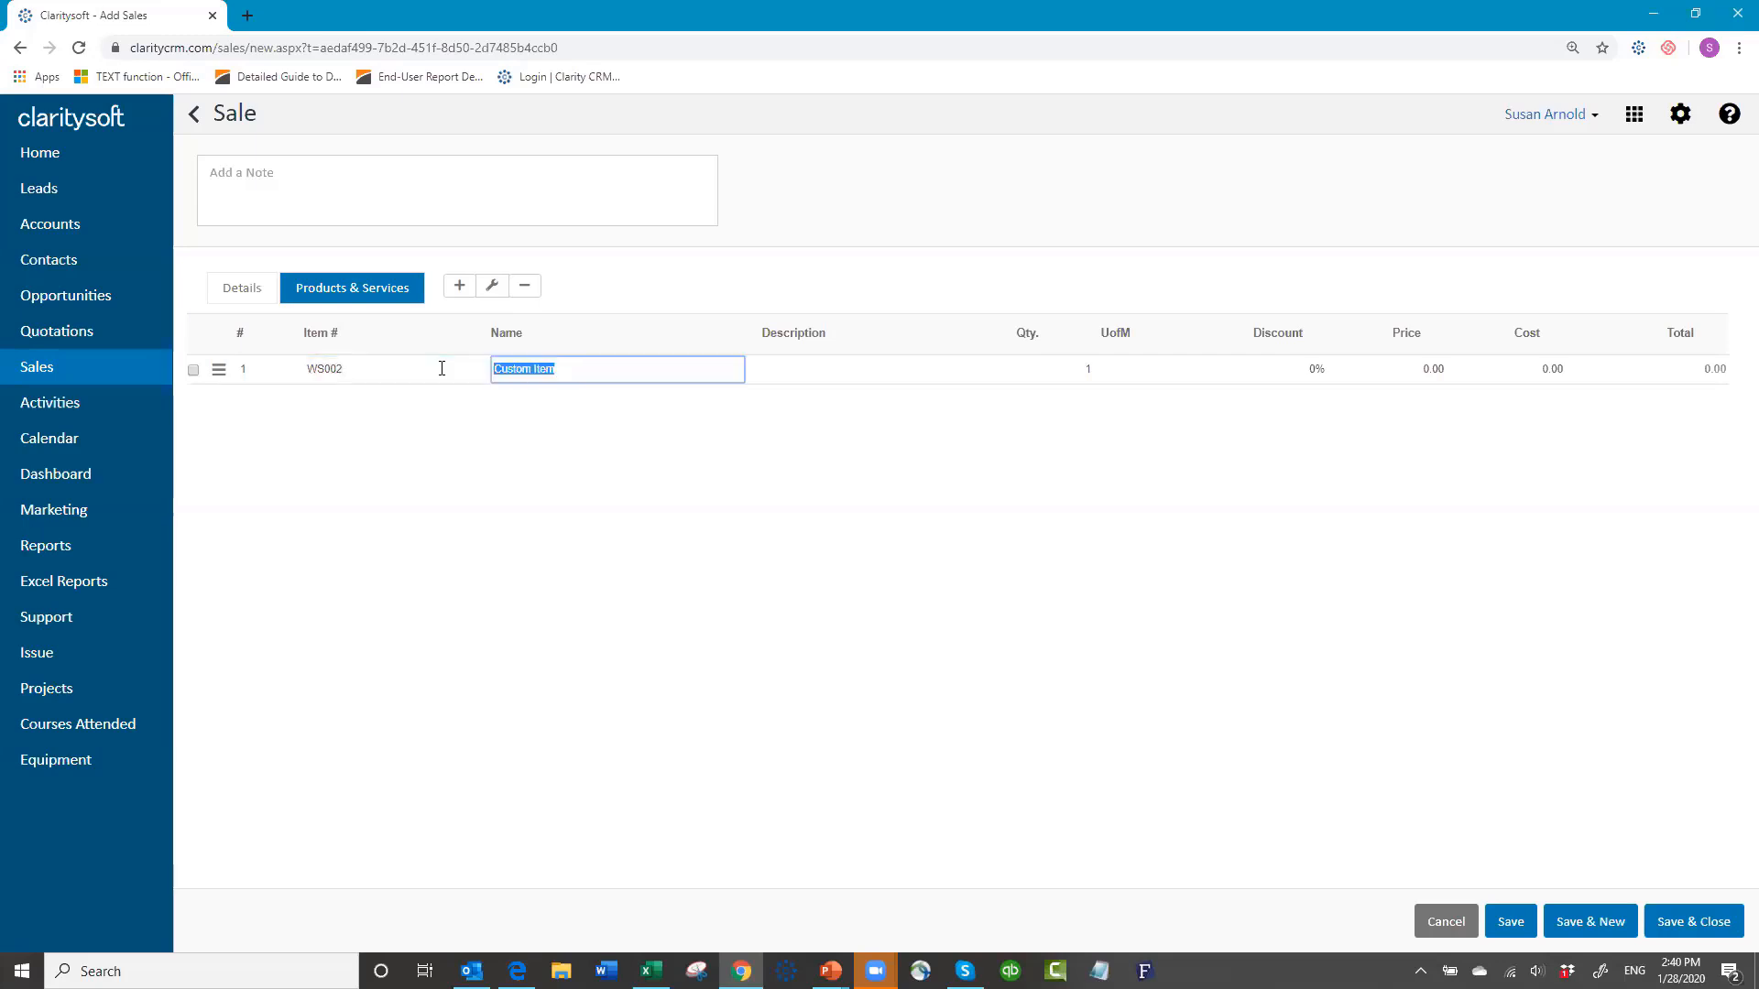
pyautogui.write('Intermediate 1 Busin')
pyautogui.write('es')
pyautogui.write('1')
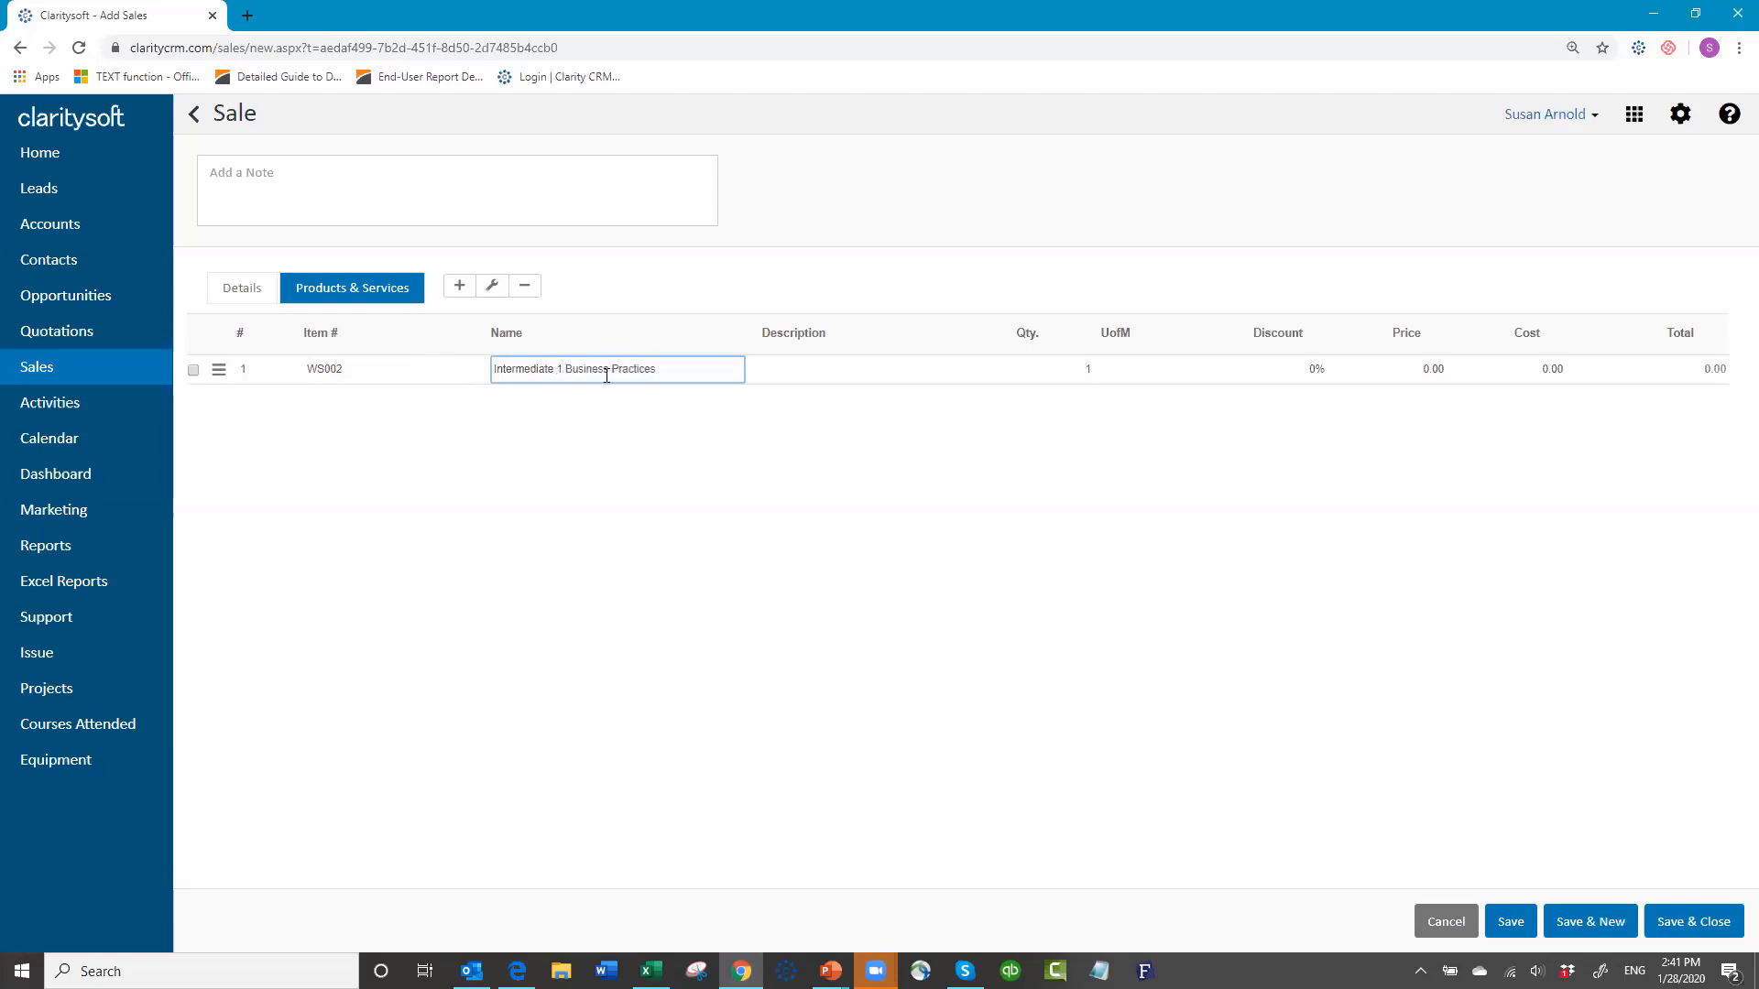
# Step: Copy the item name into the line's description and set its price to 1500.00
pyautogui.click(687, 364)
pyautogui.moveTo(553, 392); pyautogui.dragTo(436, 385)
pyautogui.hotkey('ctrl', 'c')
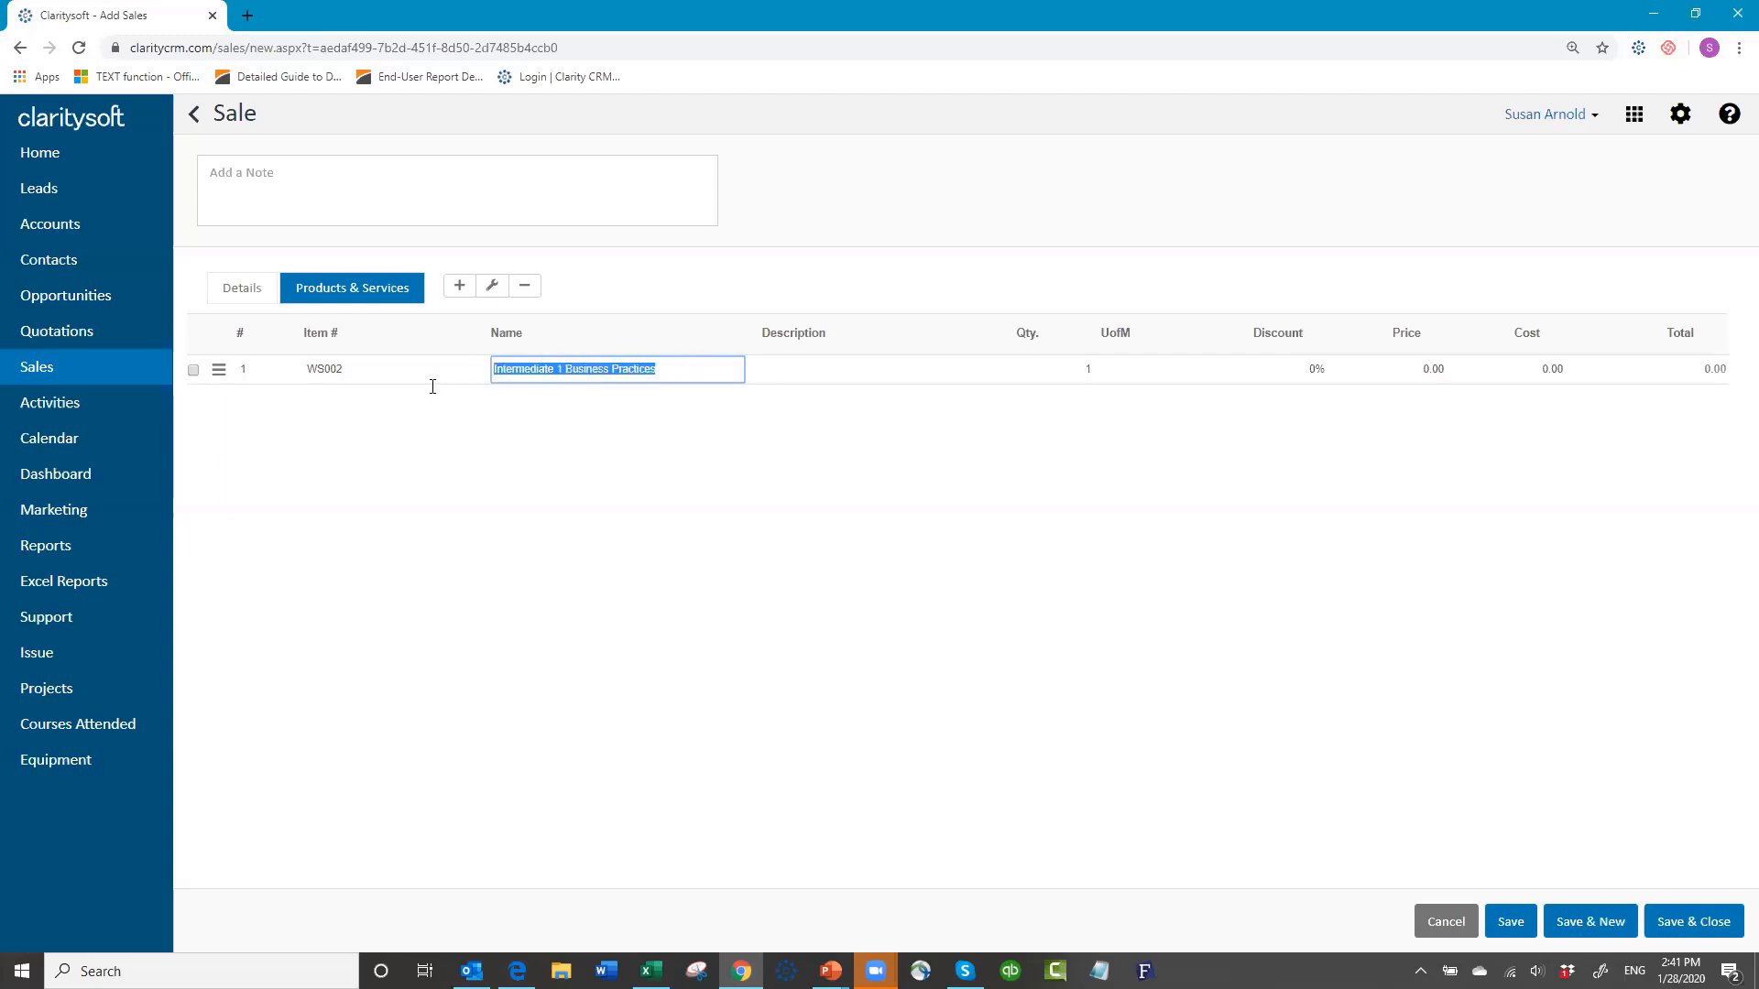
pyautogui.click(784, 362)
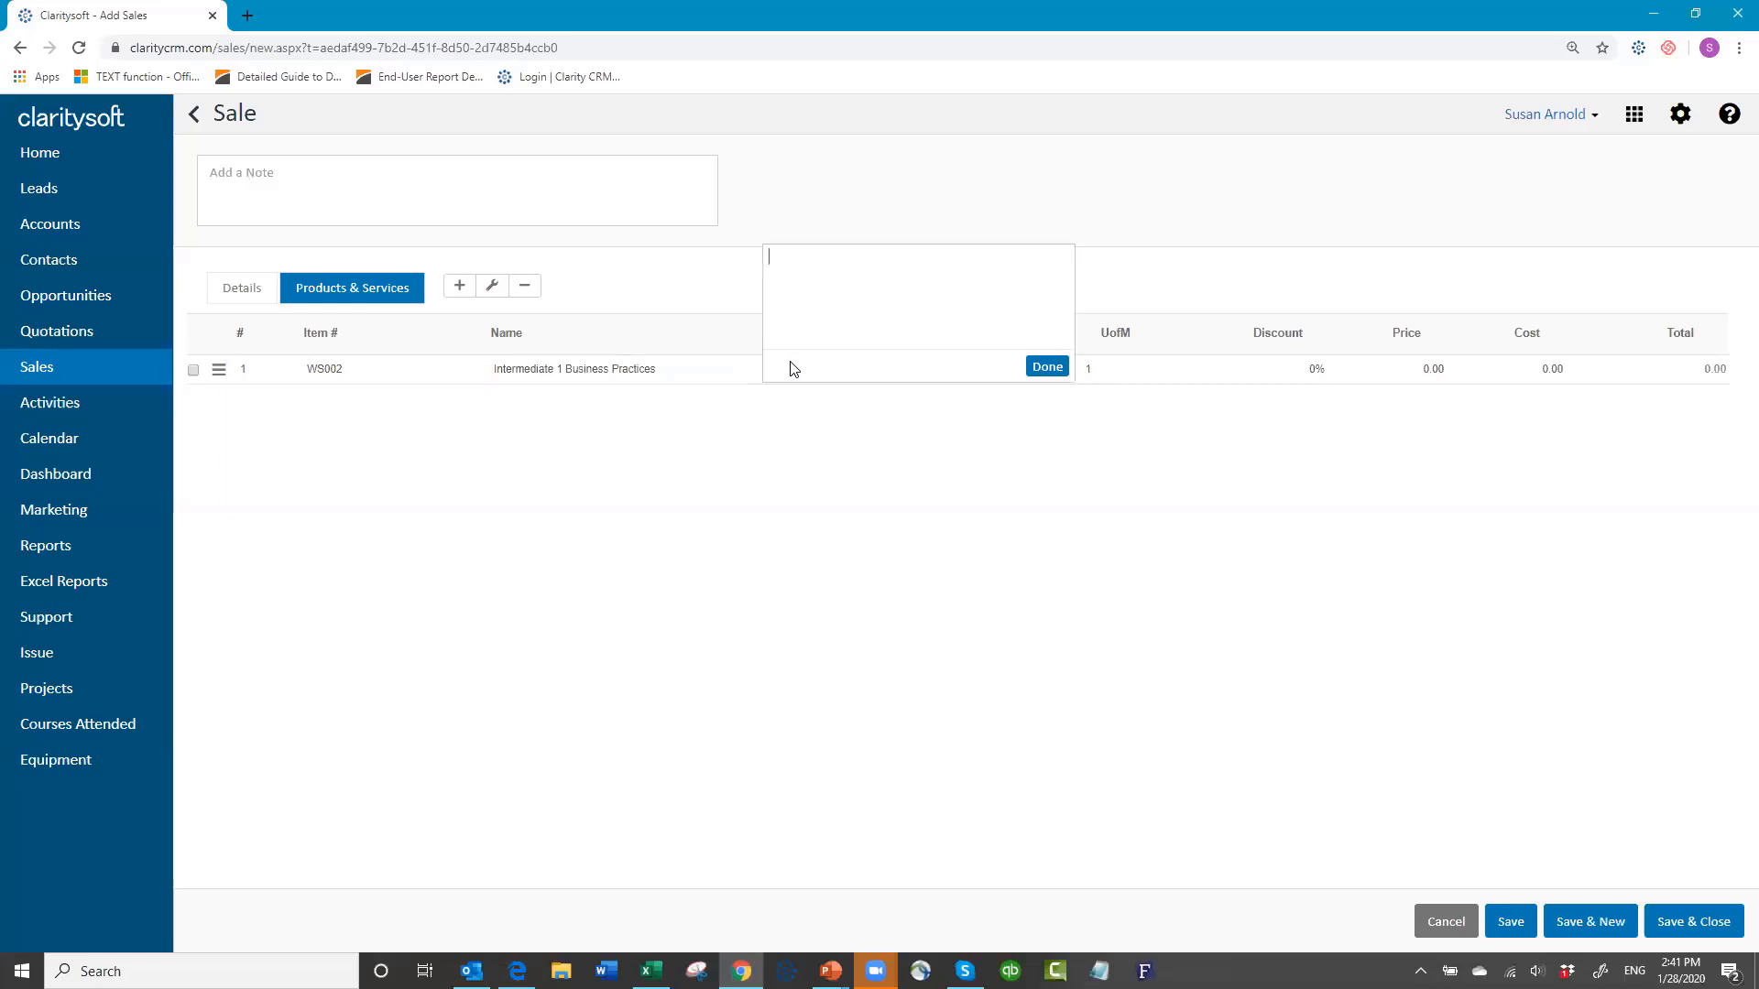
pyautogui.hotkey('ctrl', 'v')
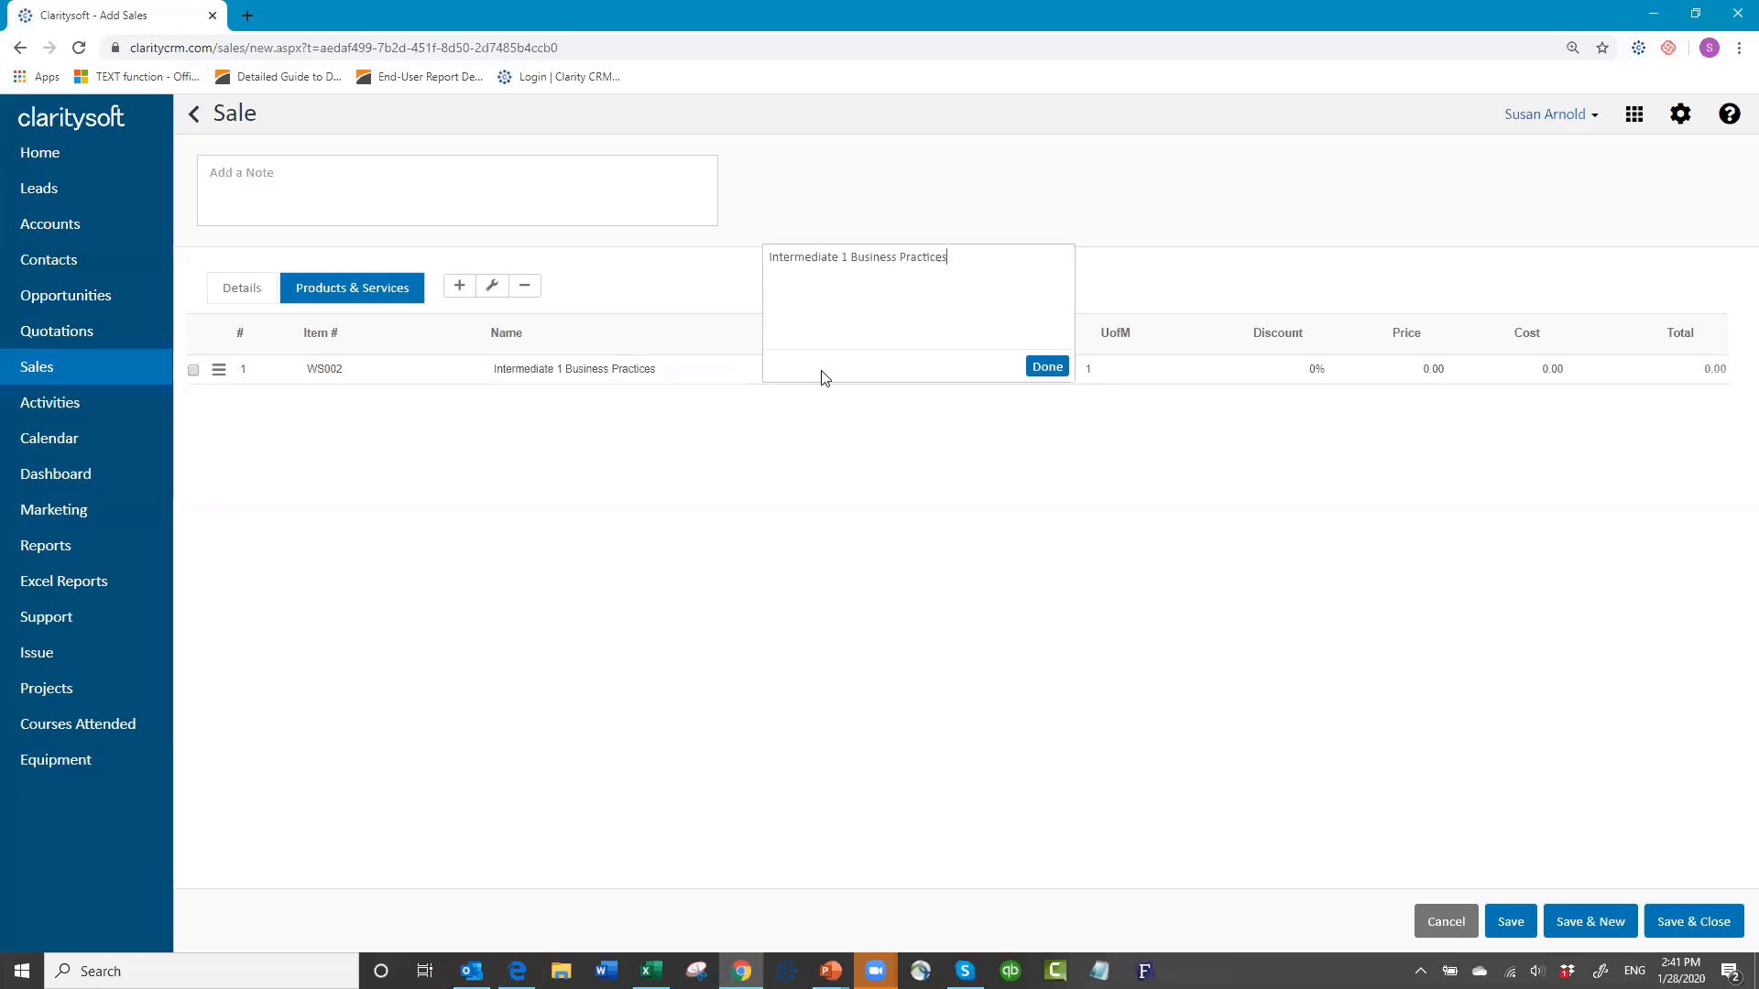
pyautogui.click(1043, 369)
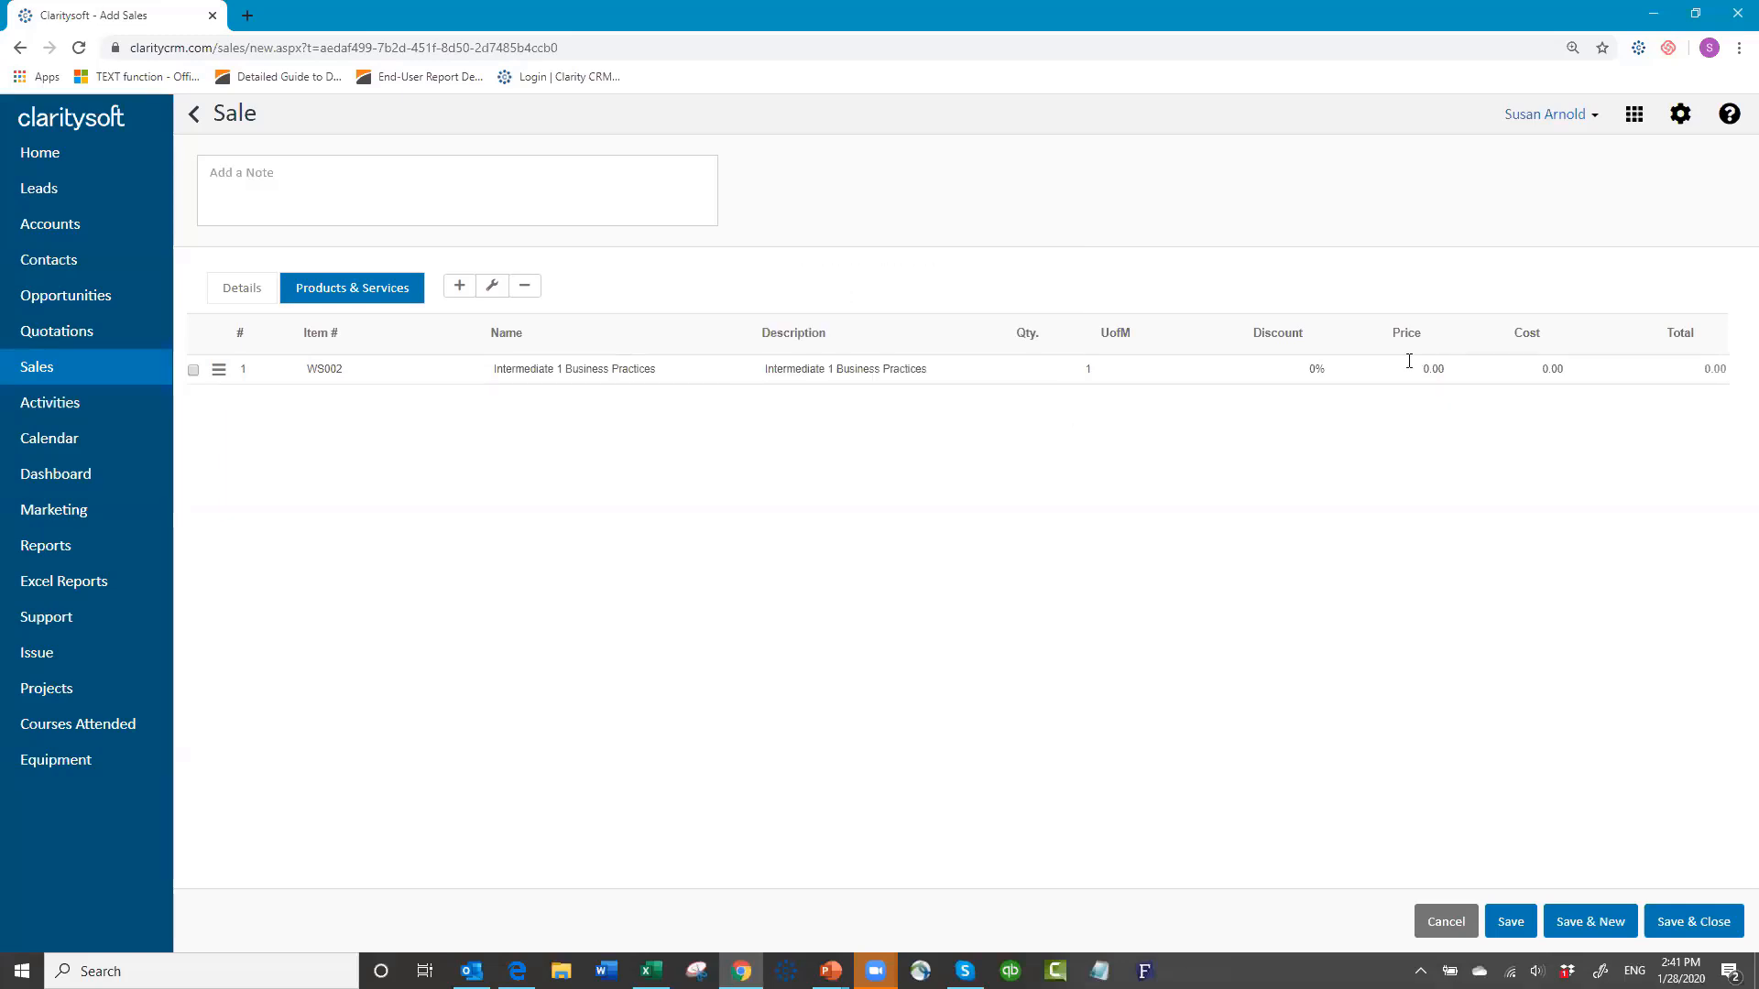
pyautogui.click(1444, 369)
pyautogui.write('00')
pyautogui.press('Tab')
# Step: Return to the sale's Details and save it with SubTotal and Total of 1500.00
pyautogui.click(245, 289)
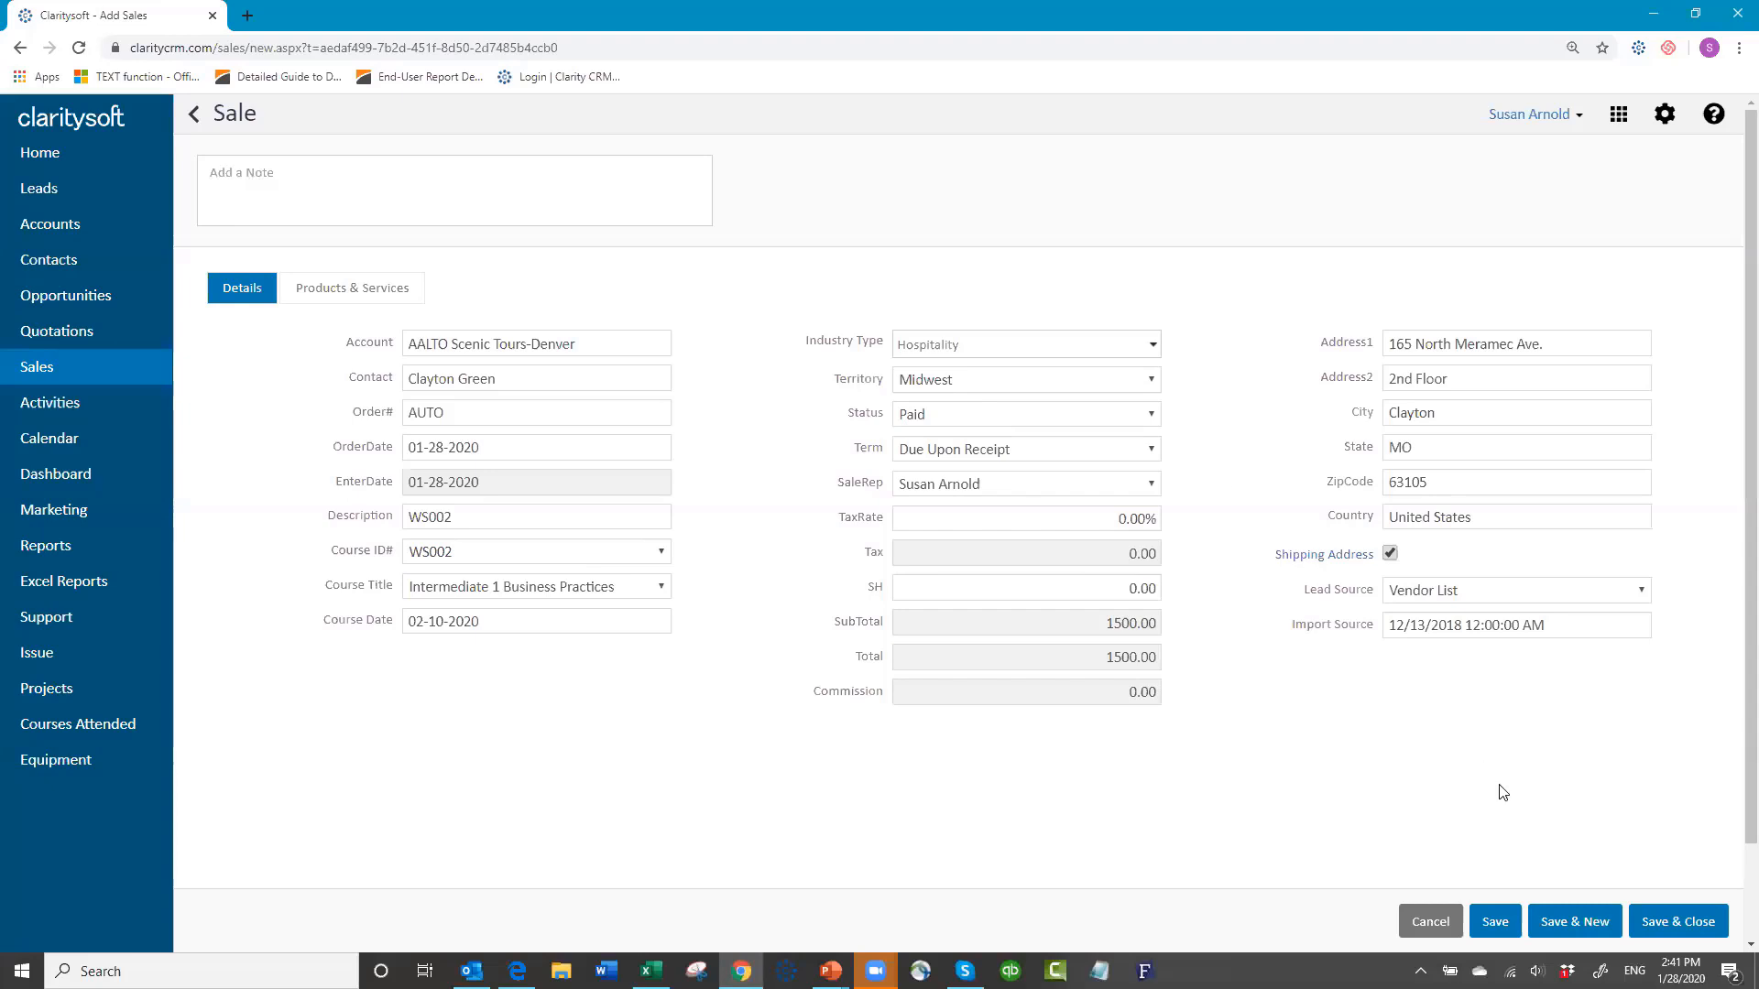
pyautogui.click(1503, 929)
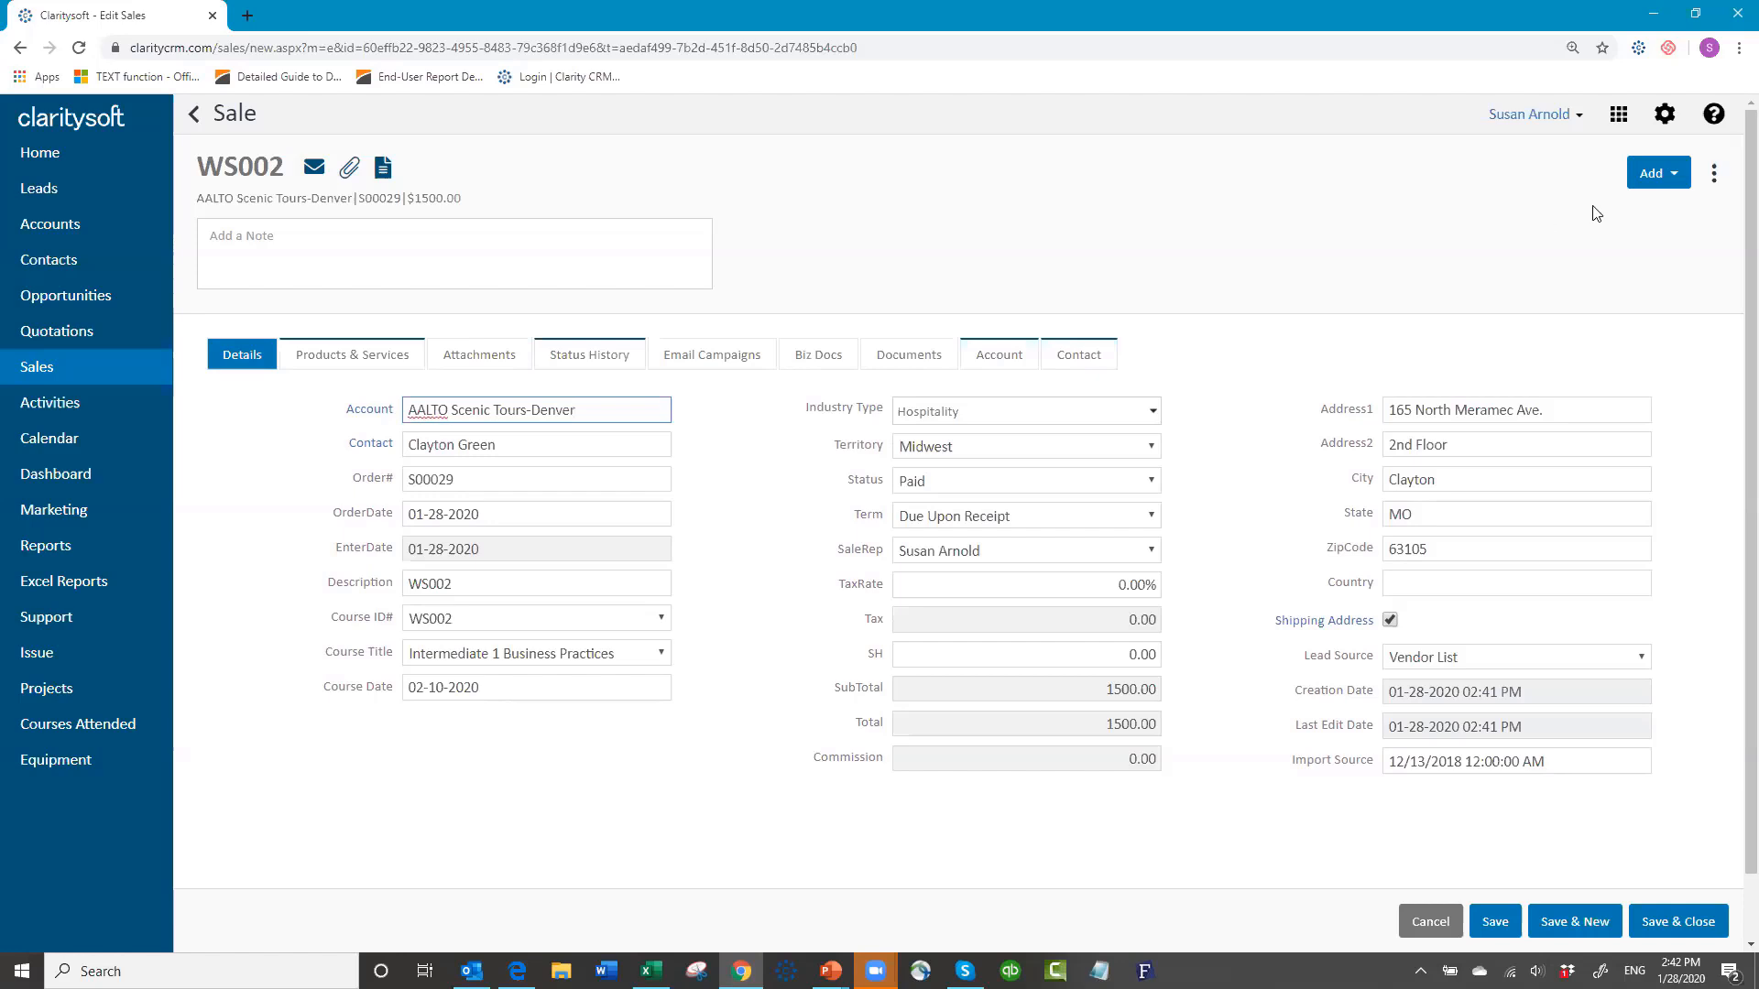
# Step: Convert the WS002 sale to a Courses Attended record, confirm with Yes, and Save & Close
pyautogui.click(1715, 177)
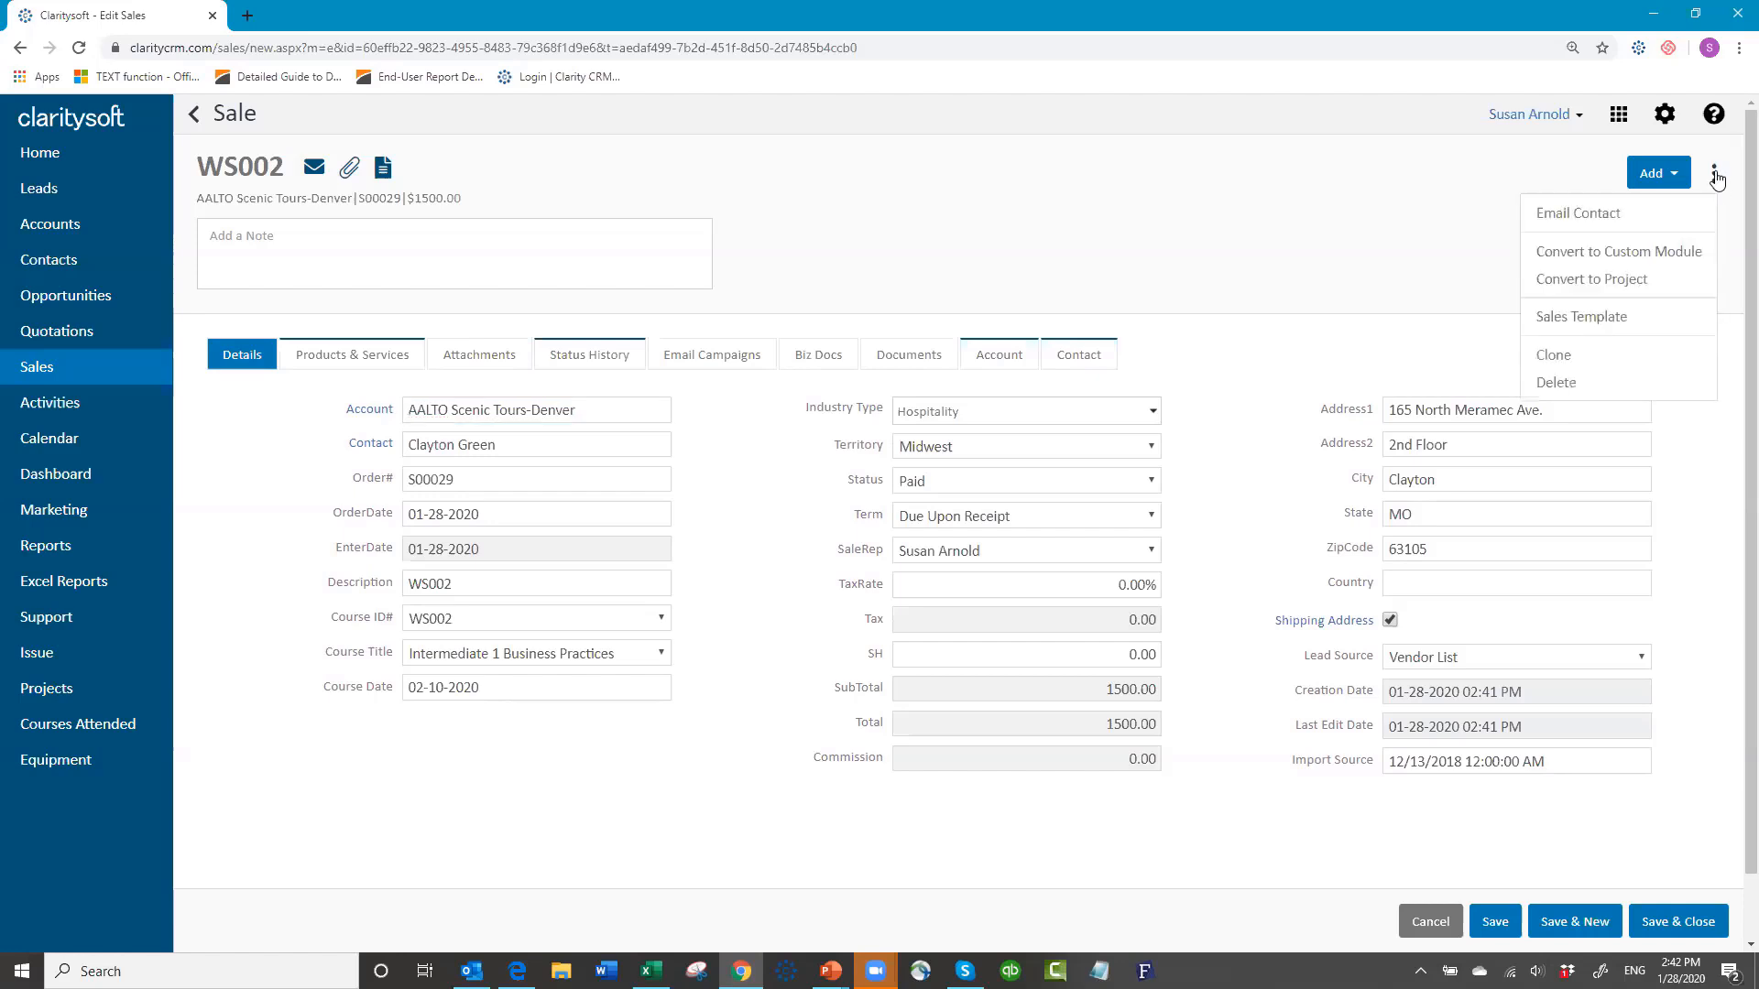
pyautogui.click(1640, 253)
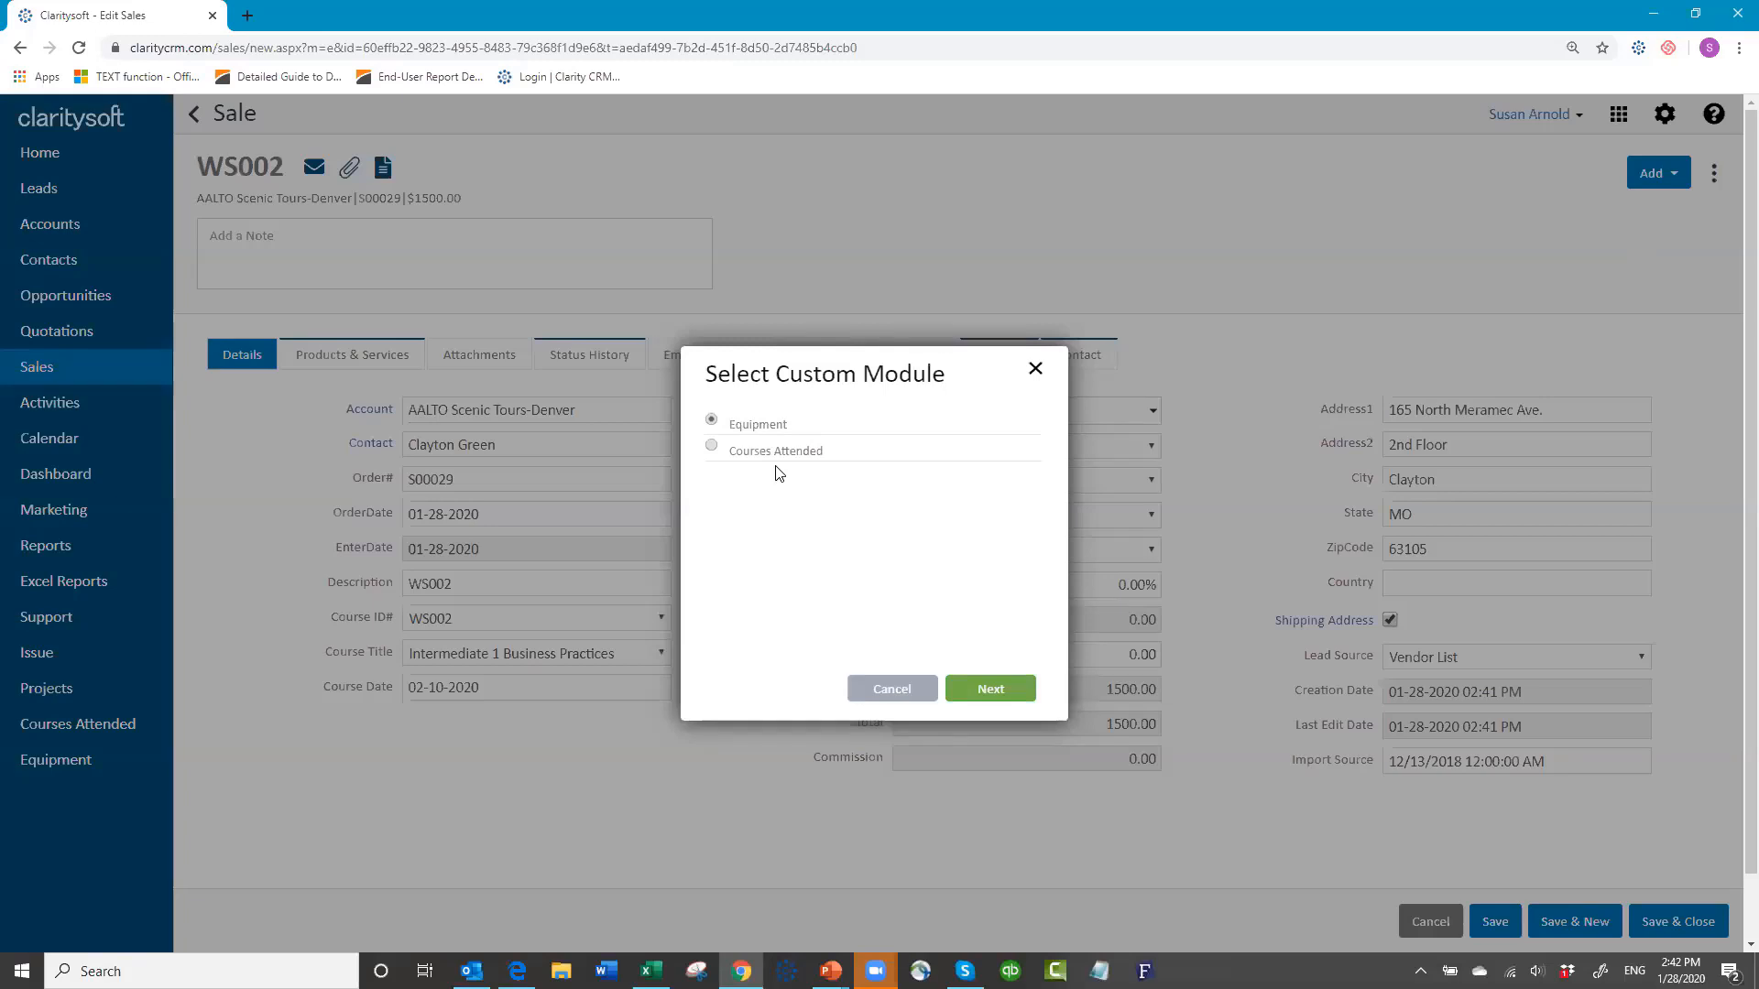
pyautogui.click(713, 446)
pyautogui.click(1002, 692)
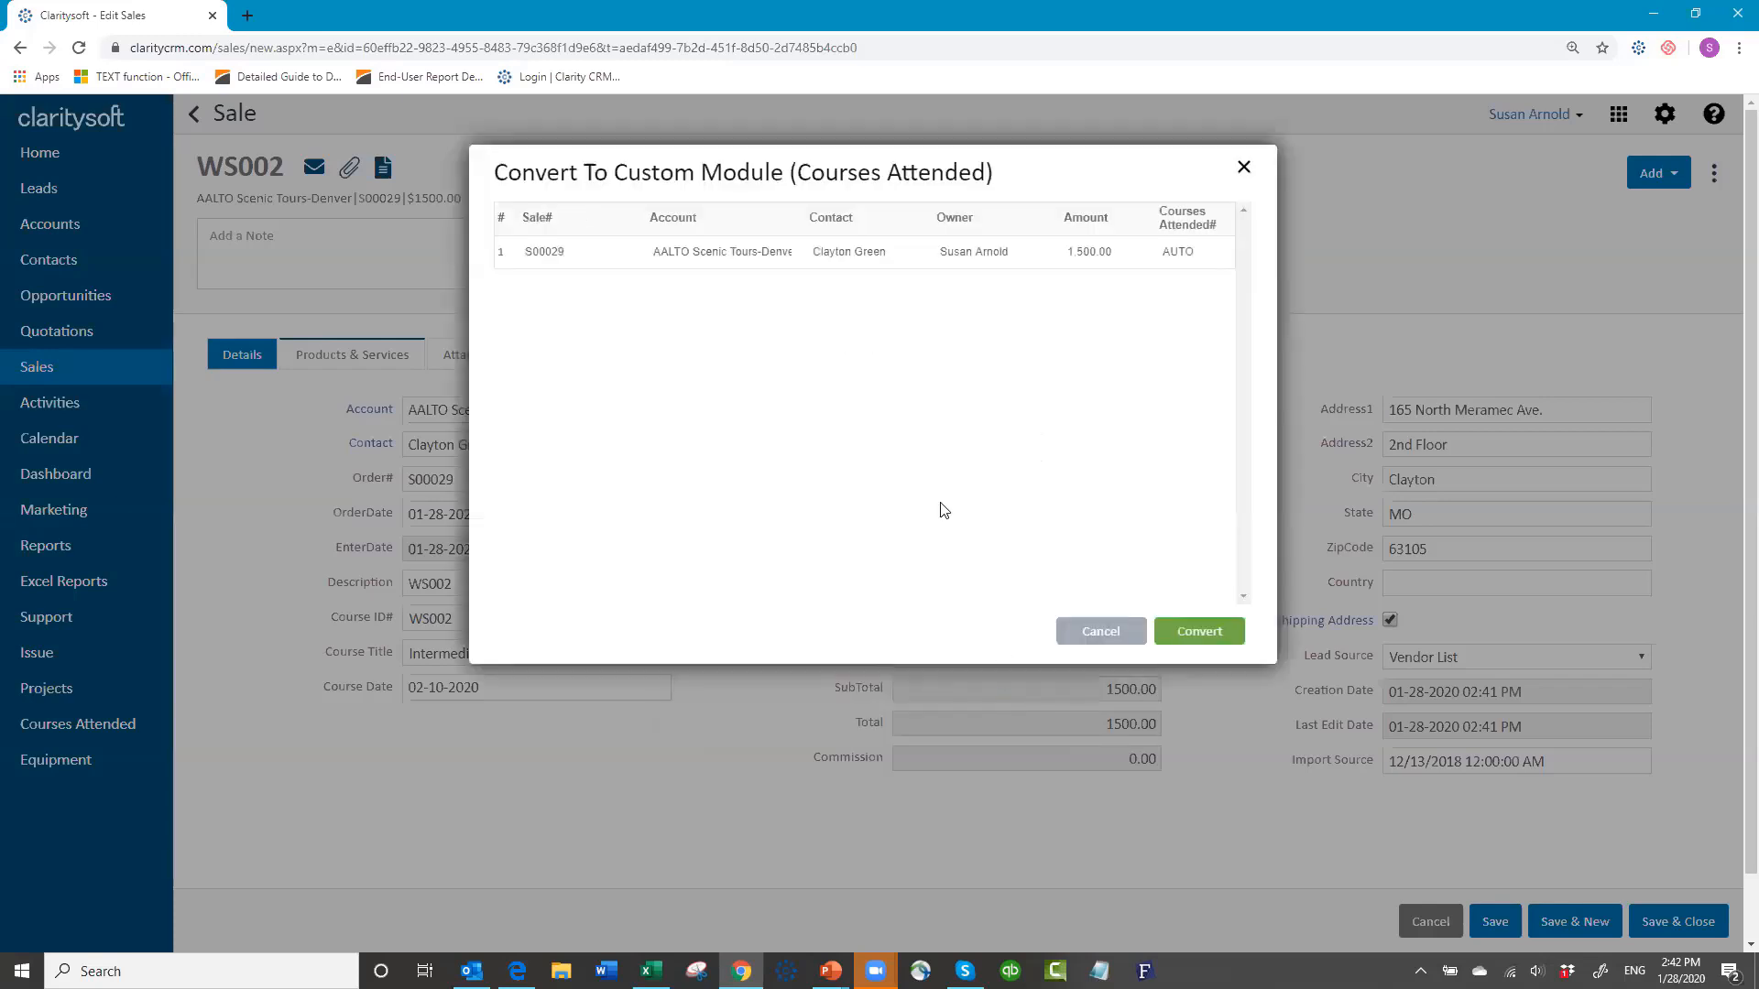
pyautogui.click(1197, 631)
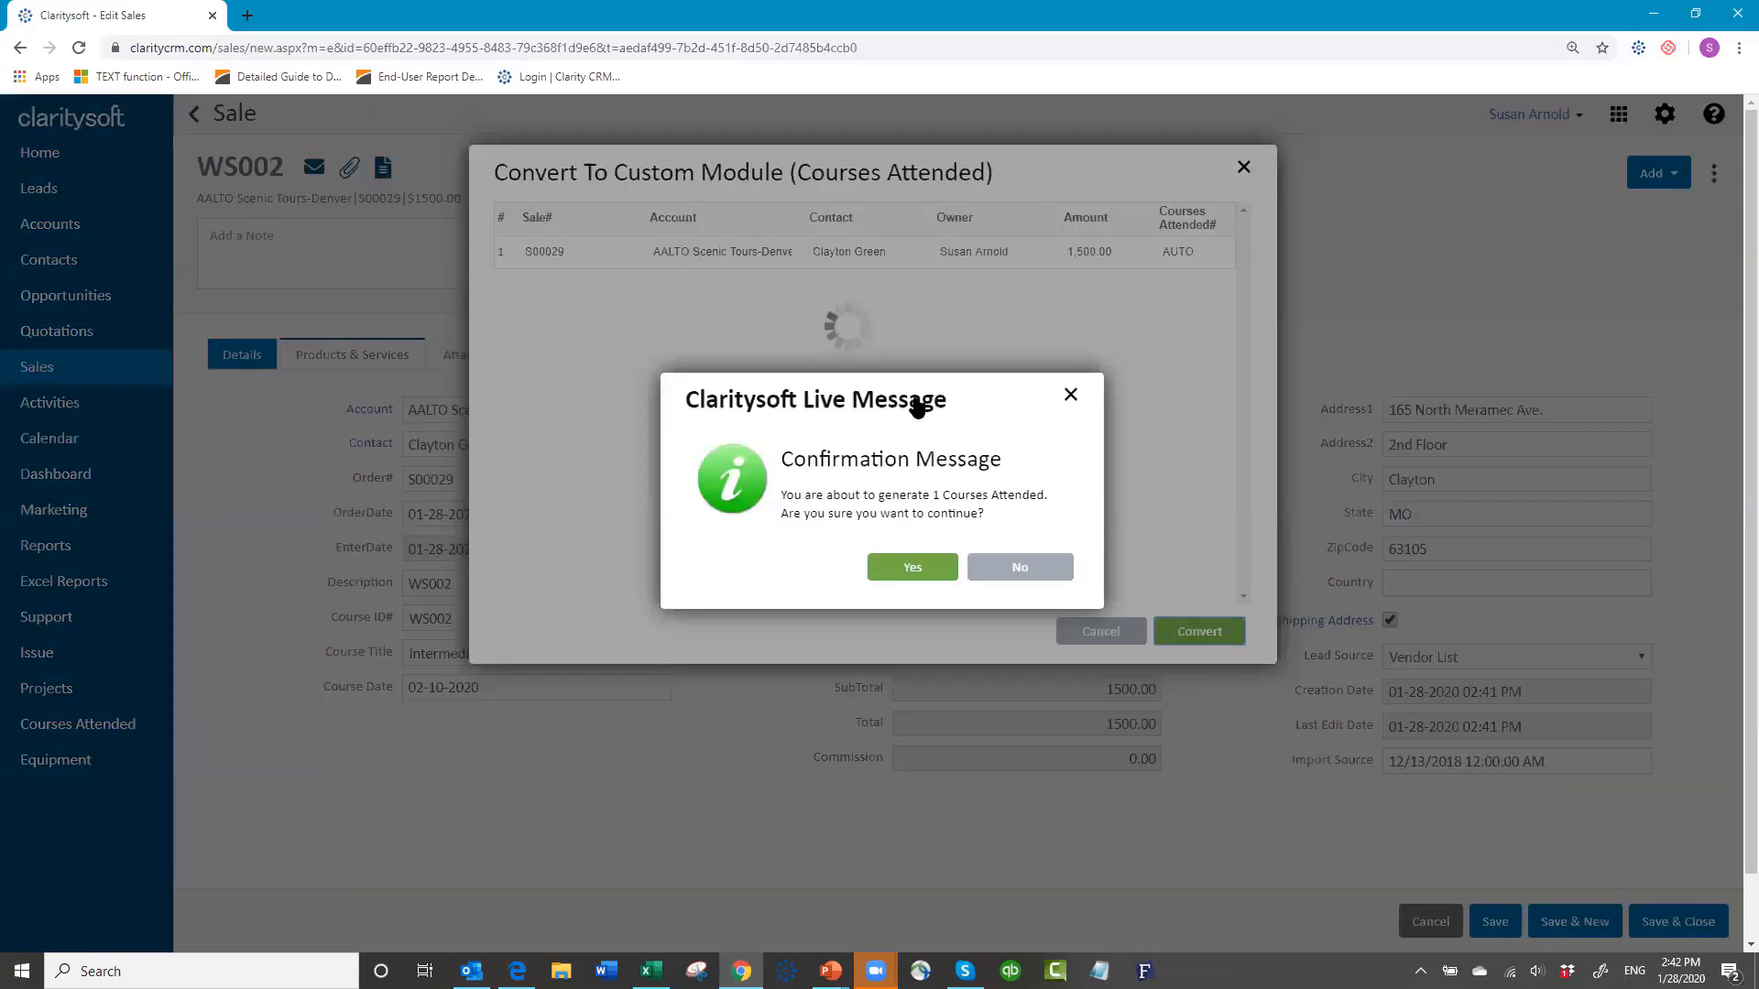
pyautogui.click(915, 570)
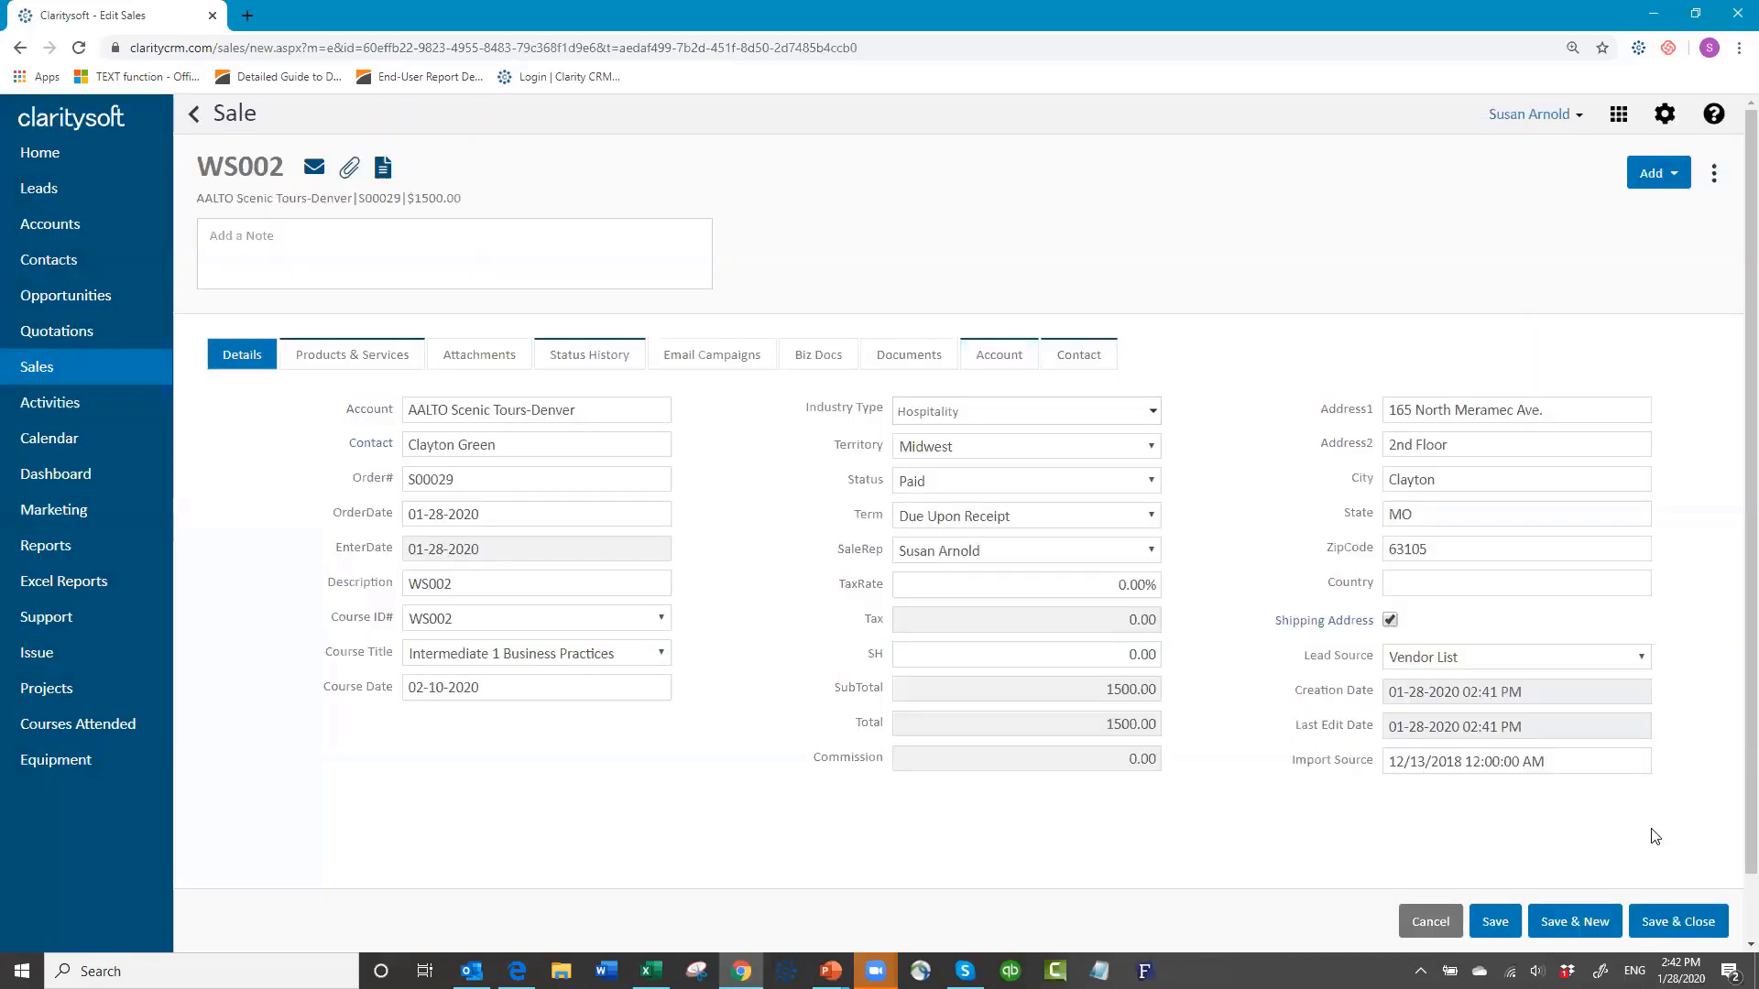
pyautogui.click(1669, 920)
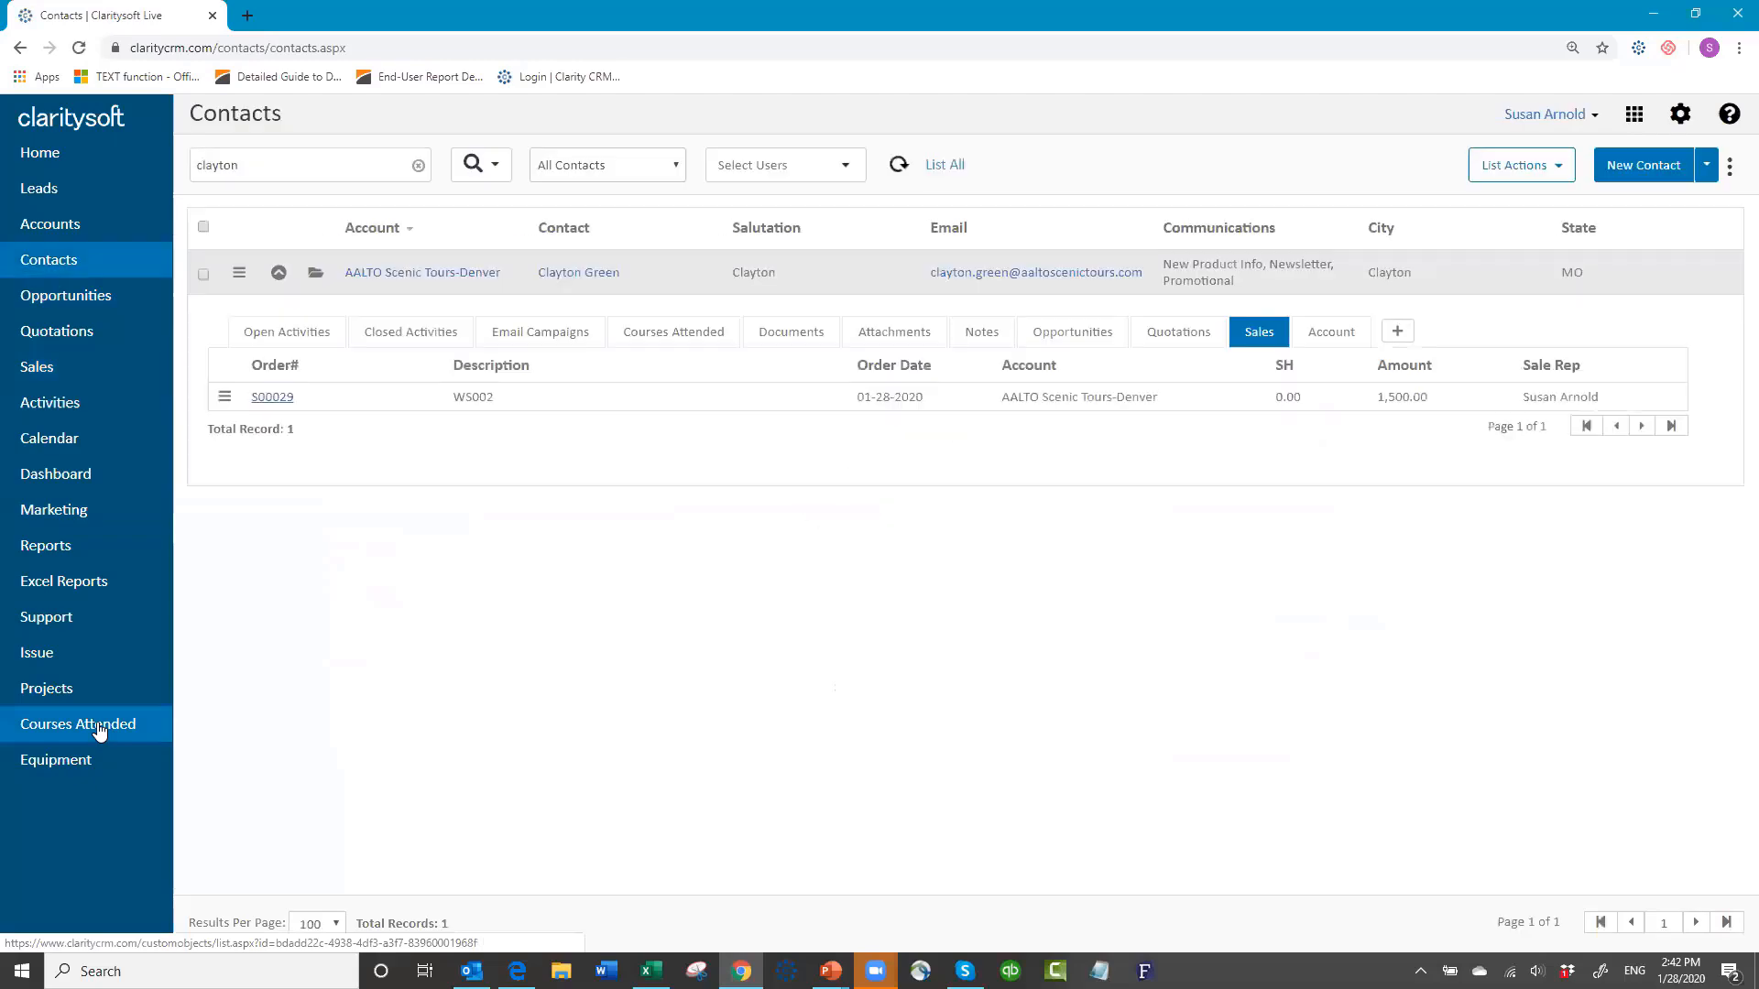
# Step: Open Courses Attended to see the new AALTO Scenic Tours-Denver WS002 record dated 02-10-2020
pyautogui.click(101, 728)
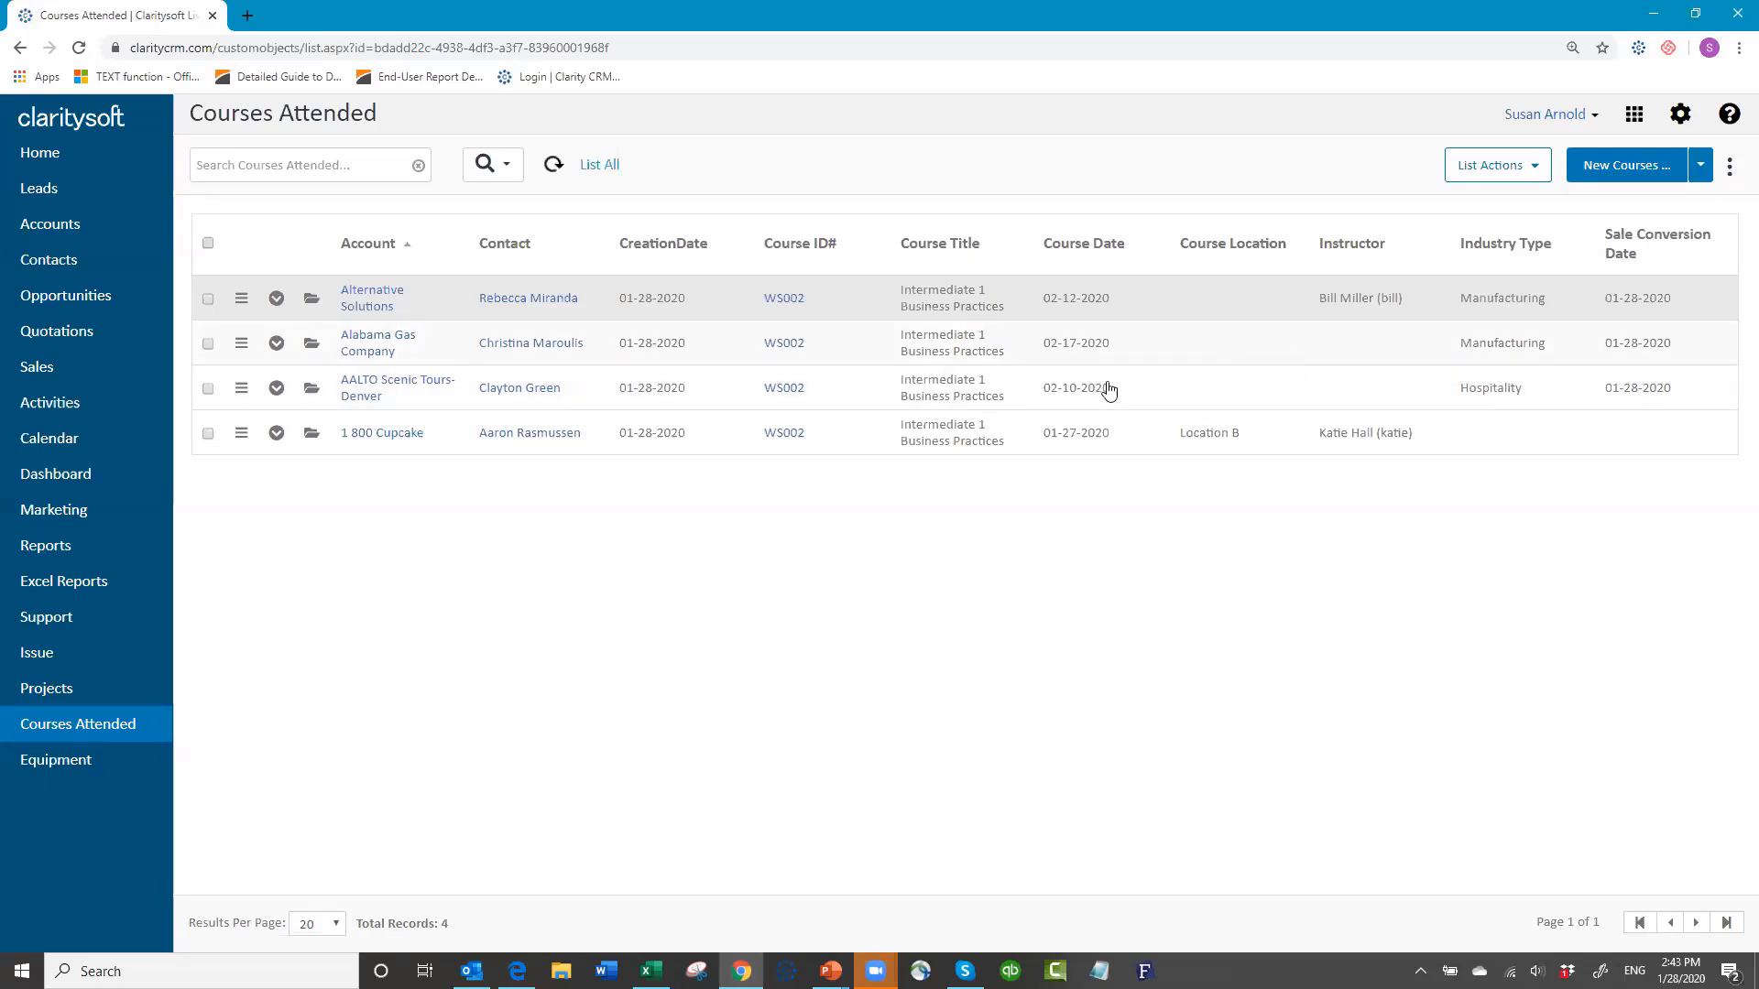
# Step: Edit the AALTO Scenic Tours-Denver course record: Location C, an instructor from the user lookup, then save
pyautogui.click(313, 390)
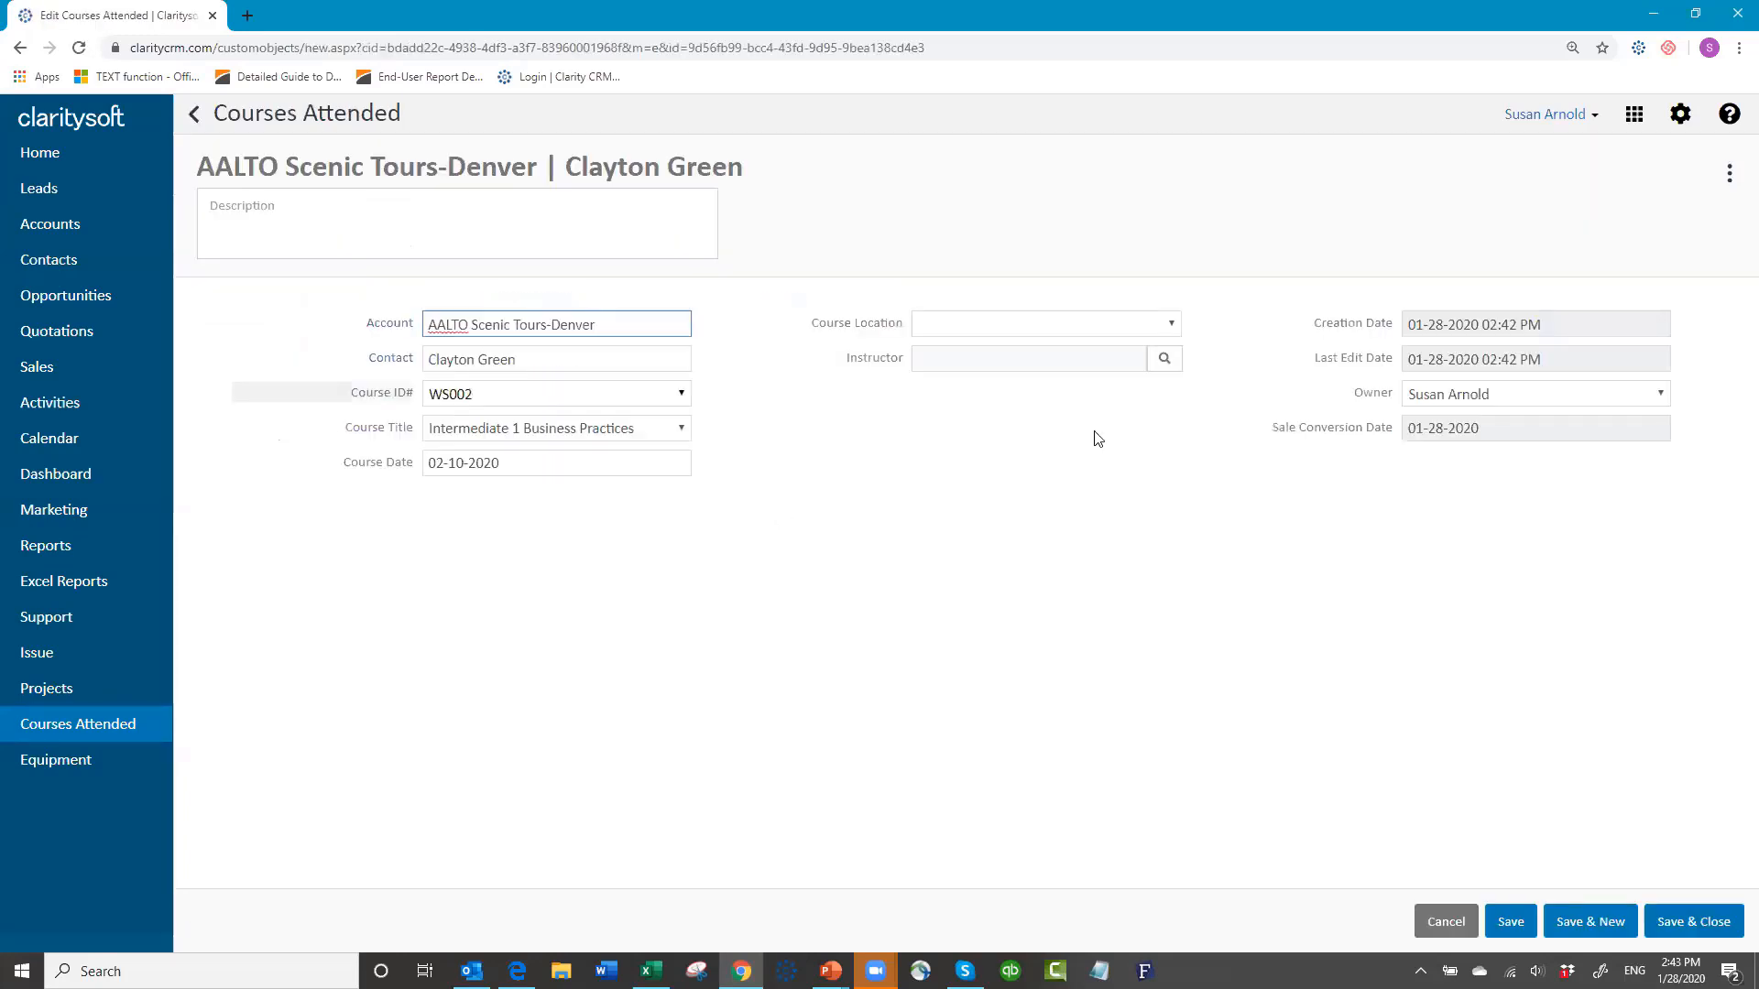
pyautogui.click(1172, 326)
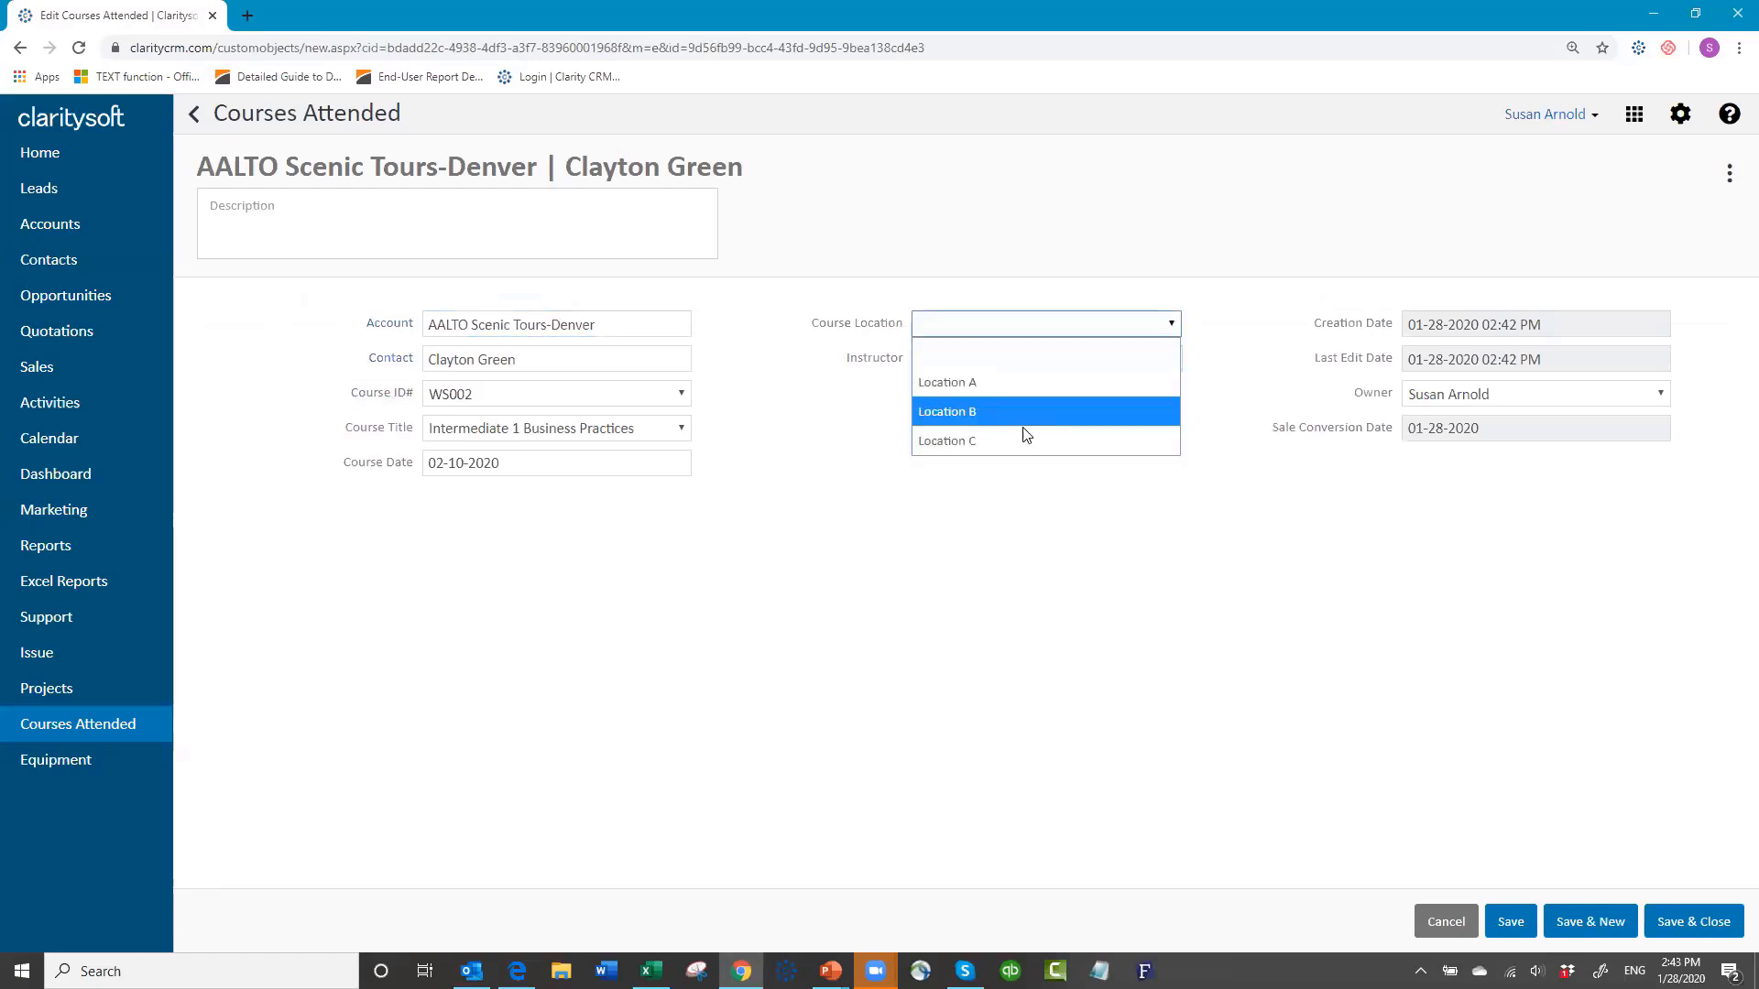
pyautogui.click(1003, 444)
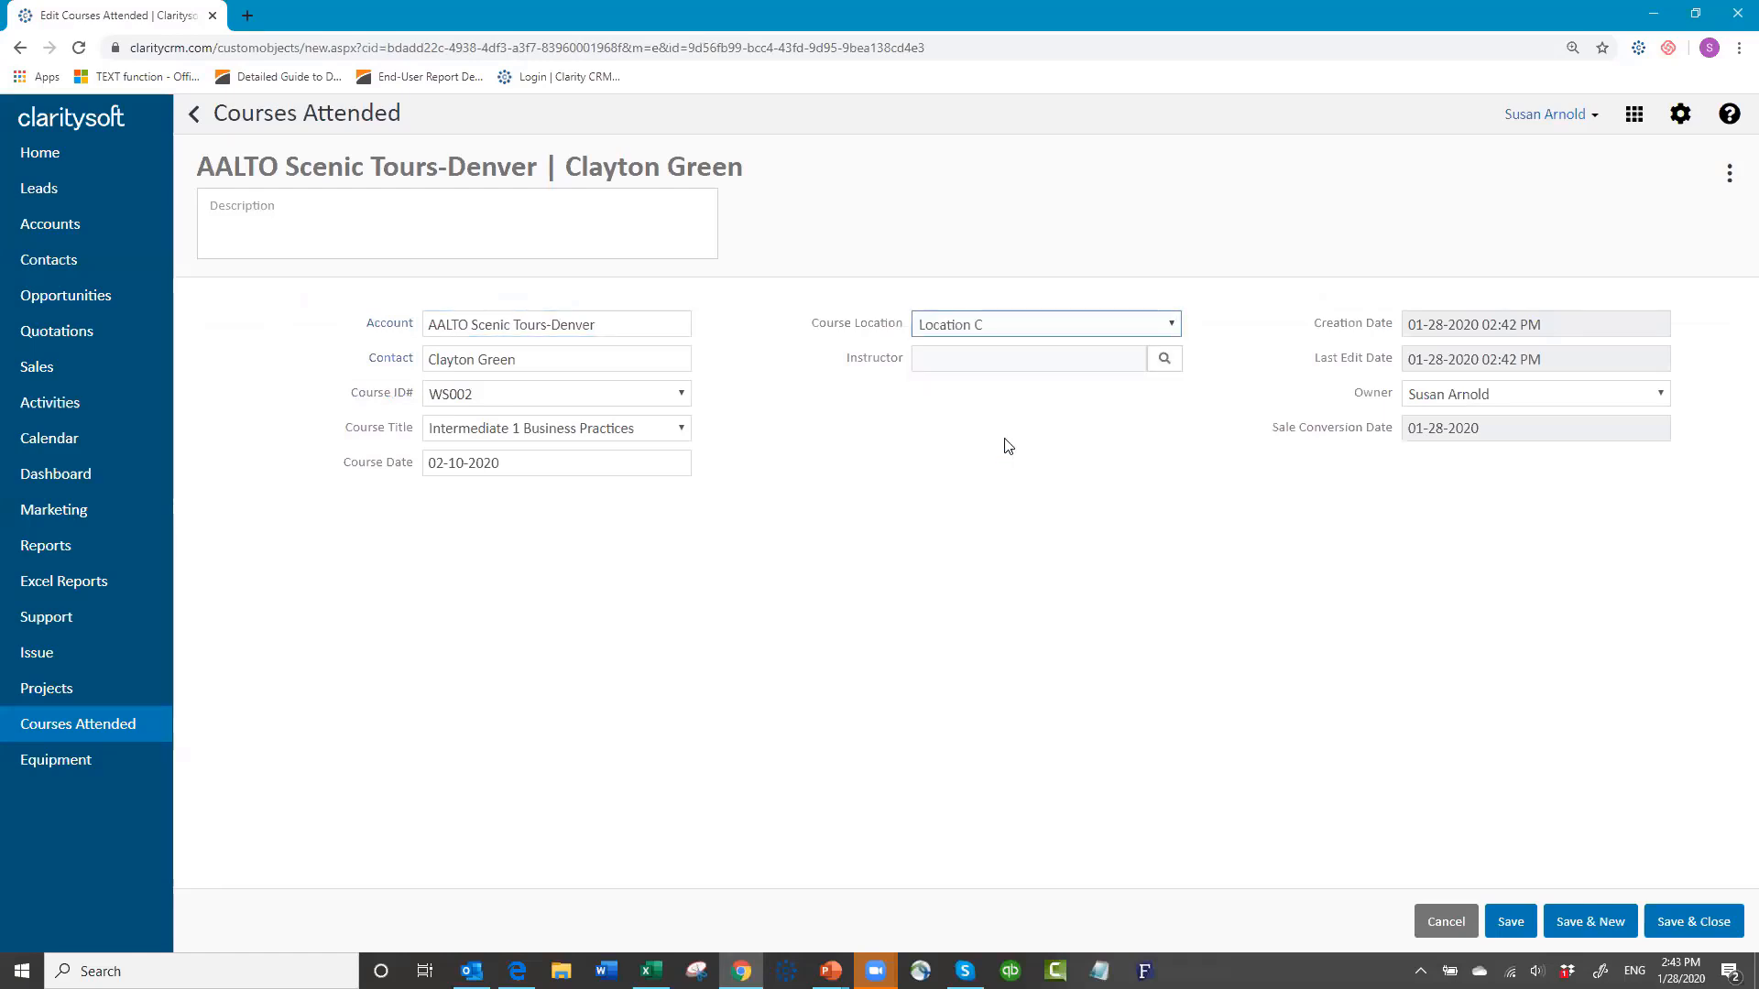
pyautogui.click(1164, 358)
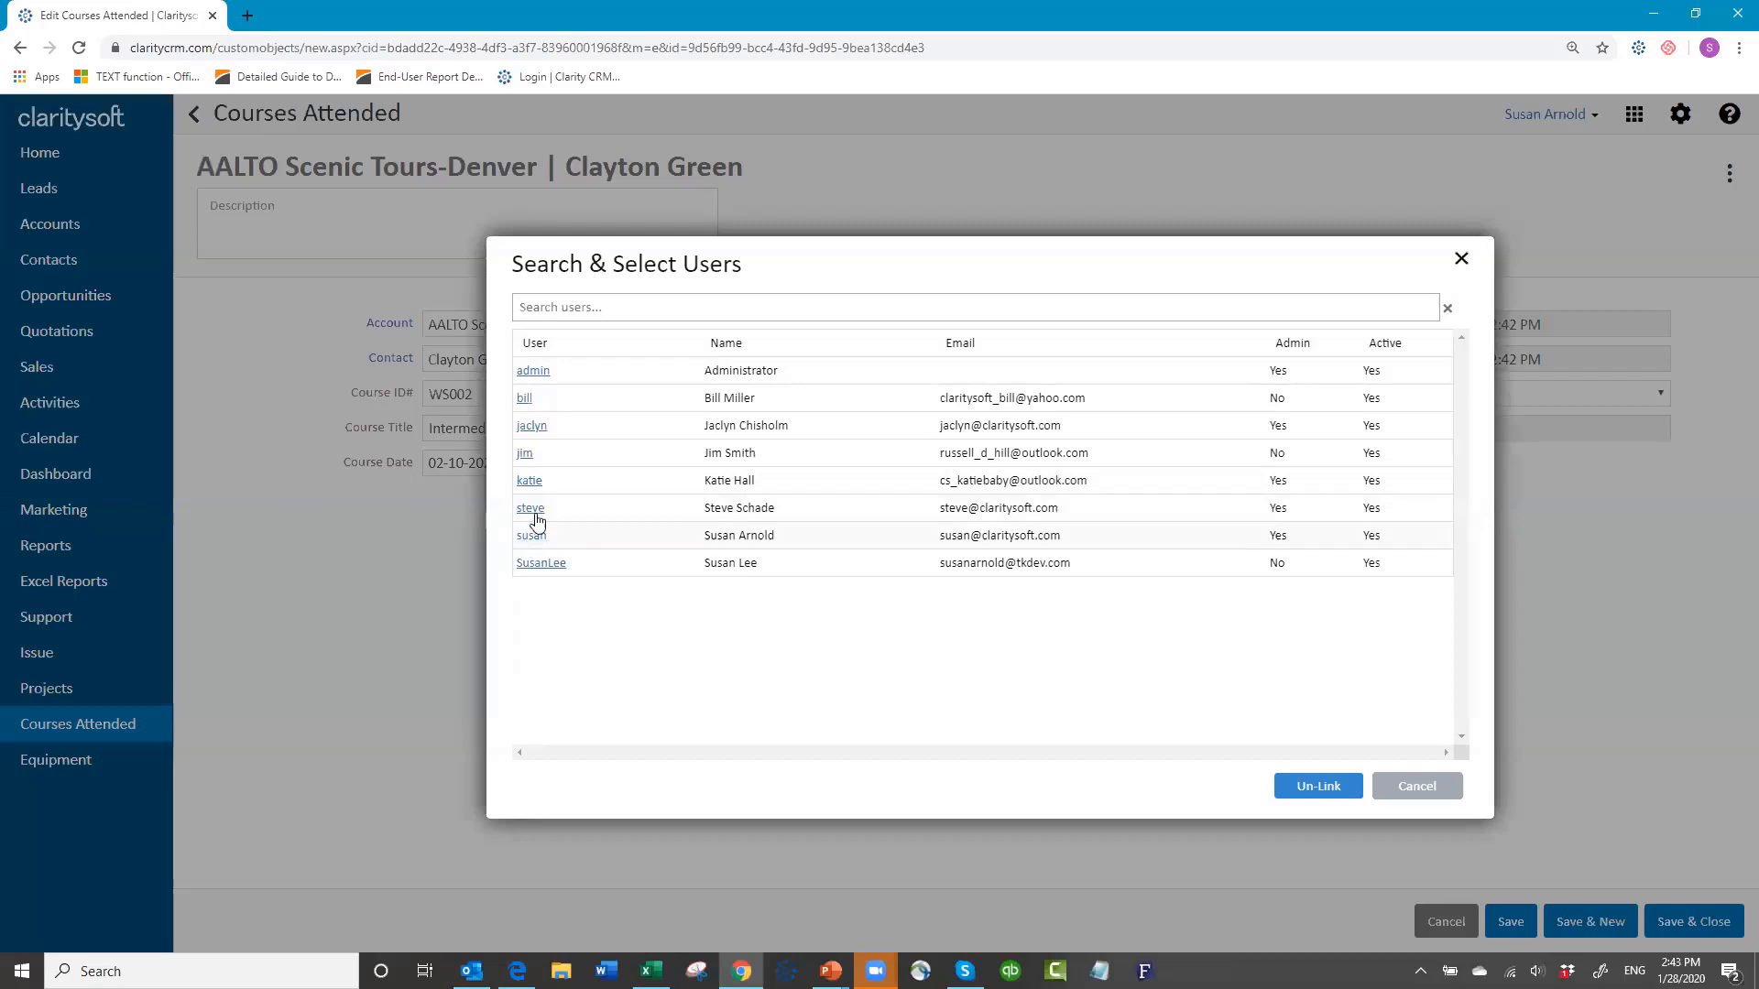
pyautogui.click(524, 454)
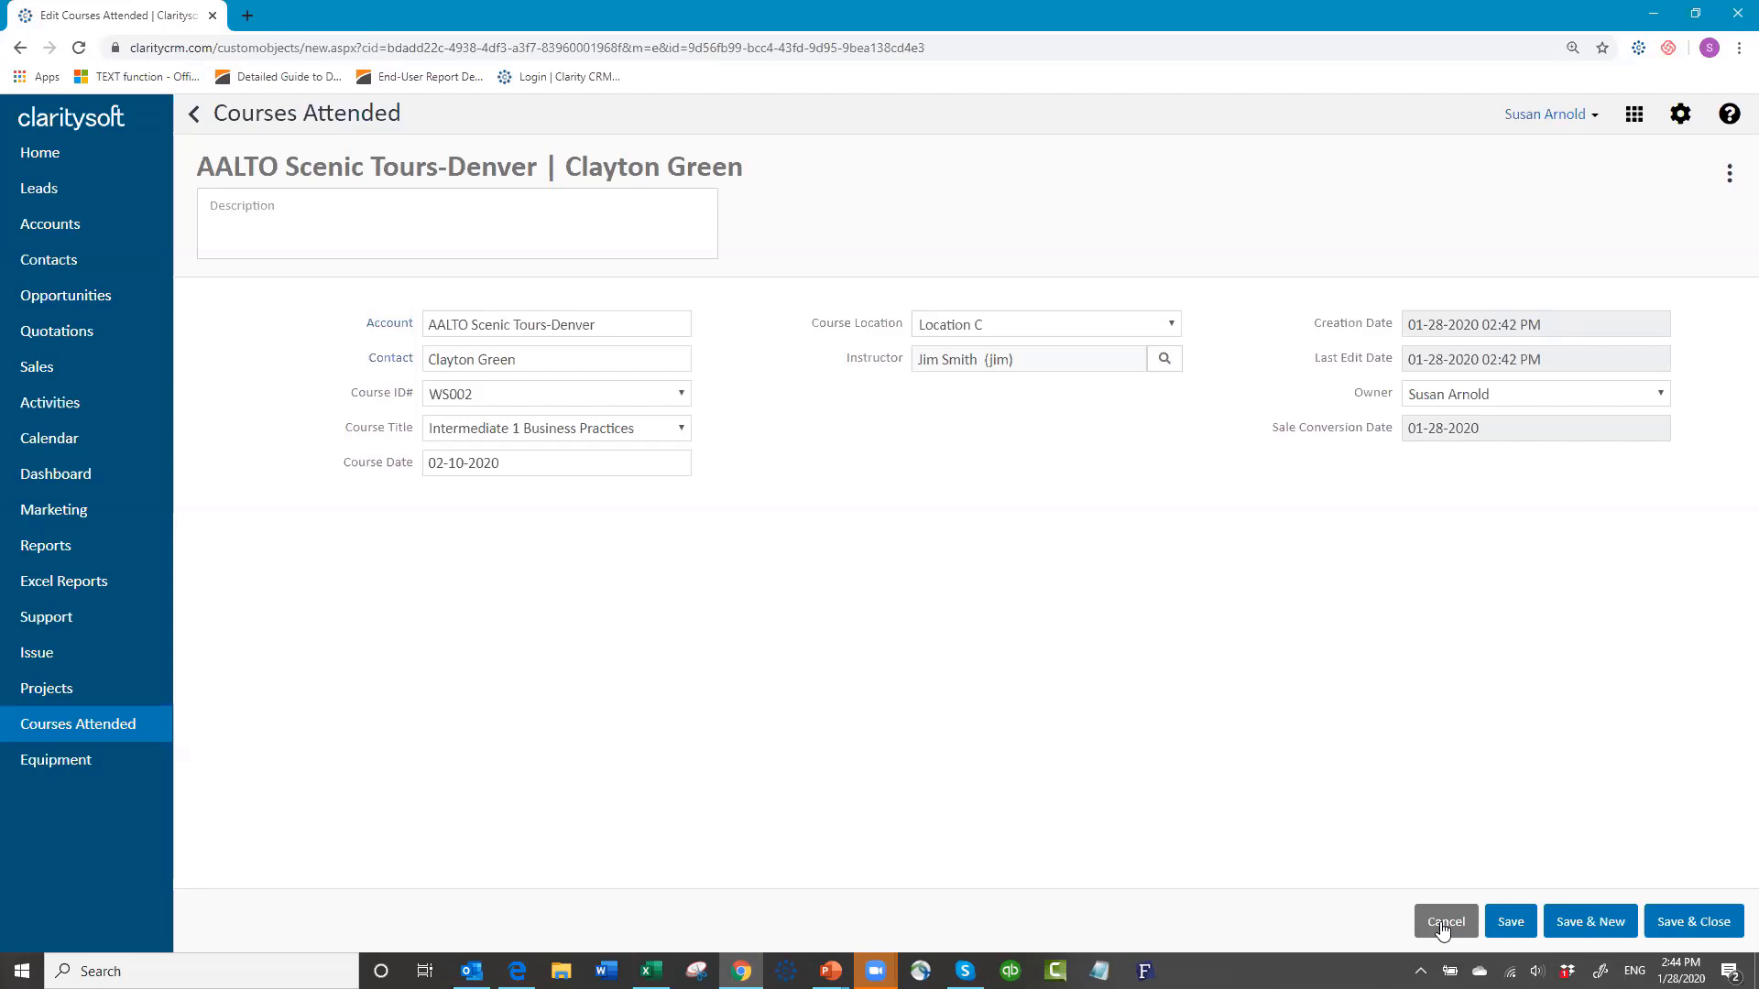
pyautogui.click(1688, 927)
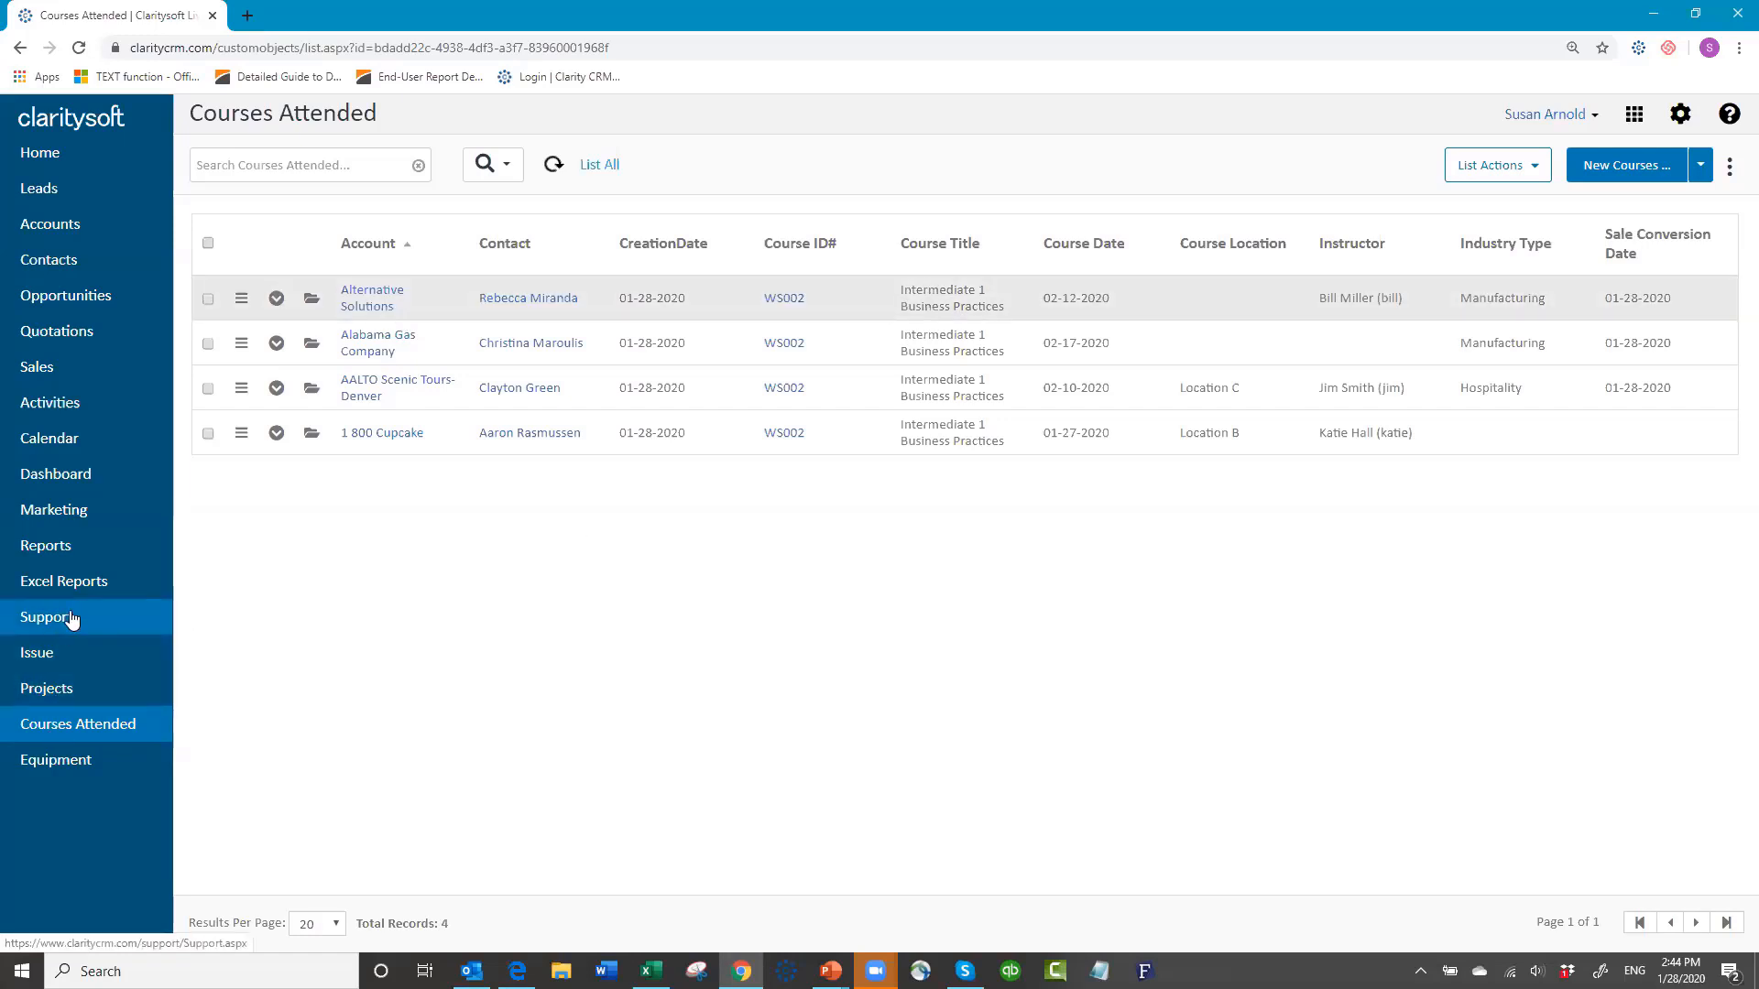
# Step: Open Settings from the gear icon, landing on My Preferences
pyautogui.click(1684, 115)
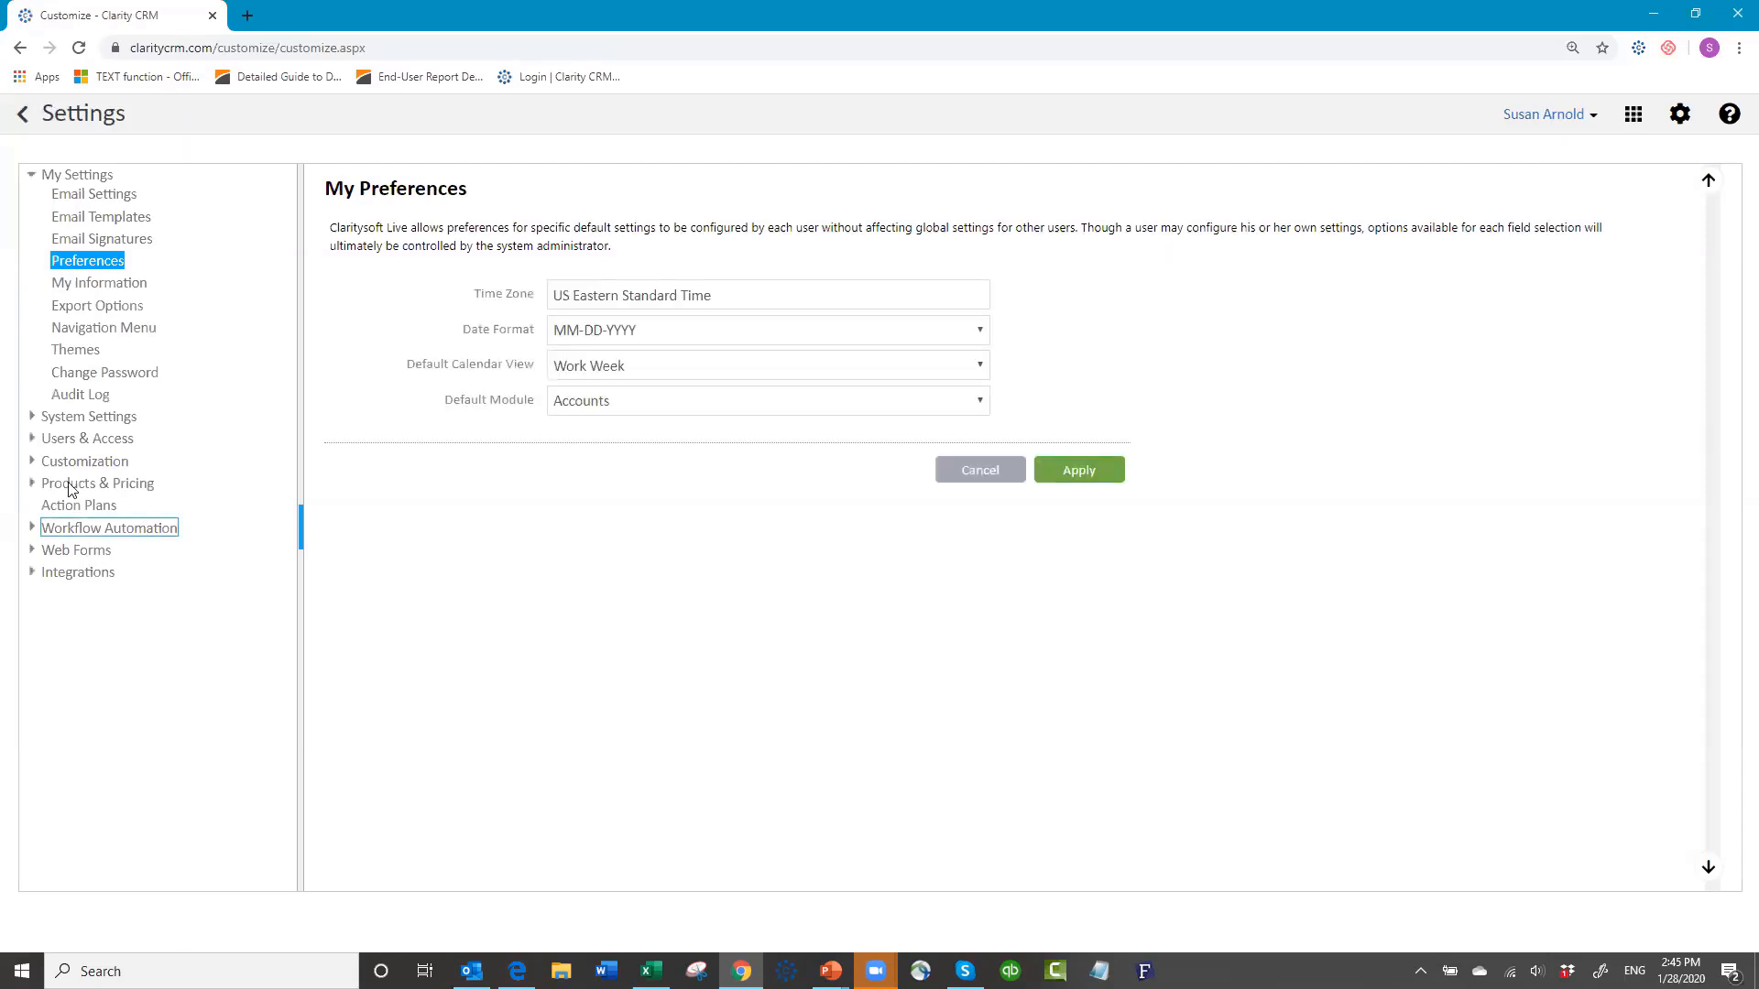
# Step: In Support ticket custom fields, move Equipment Info's Product up, keep Serial Number as key, and save
pyautogui.click(32, 462)
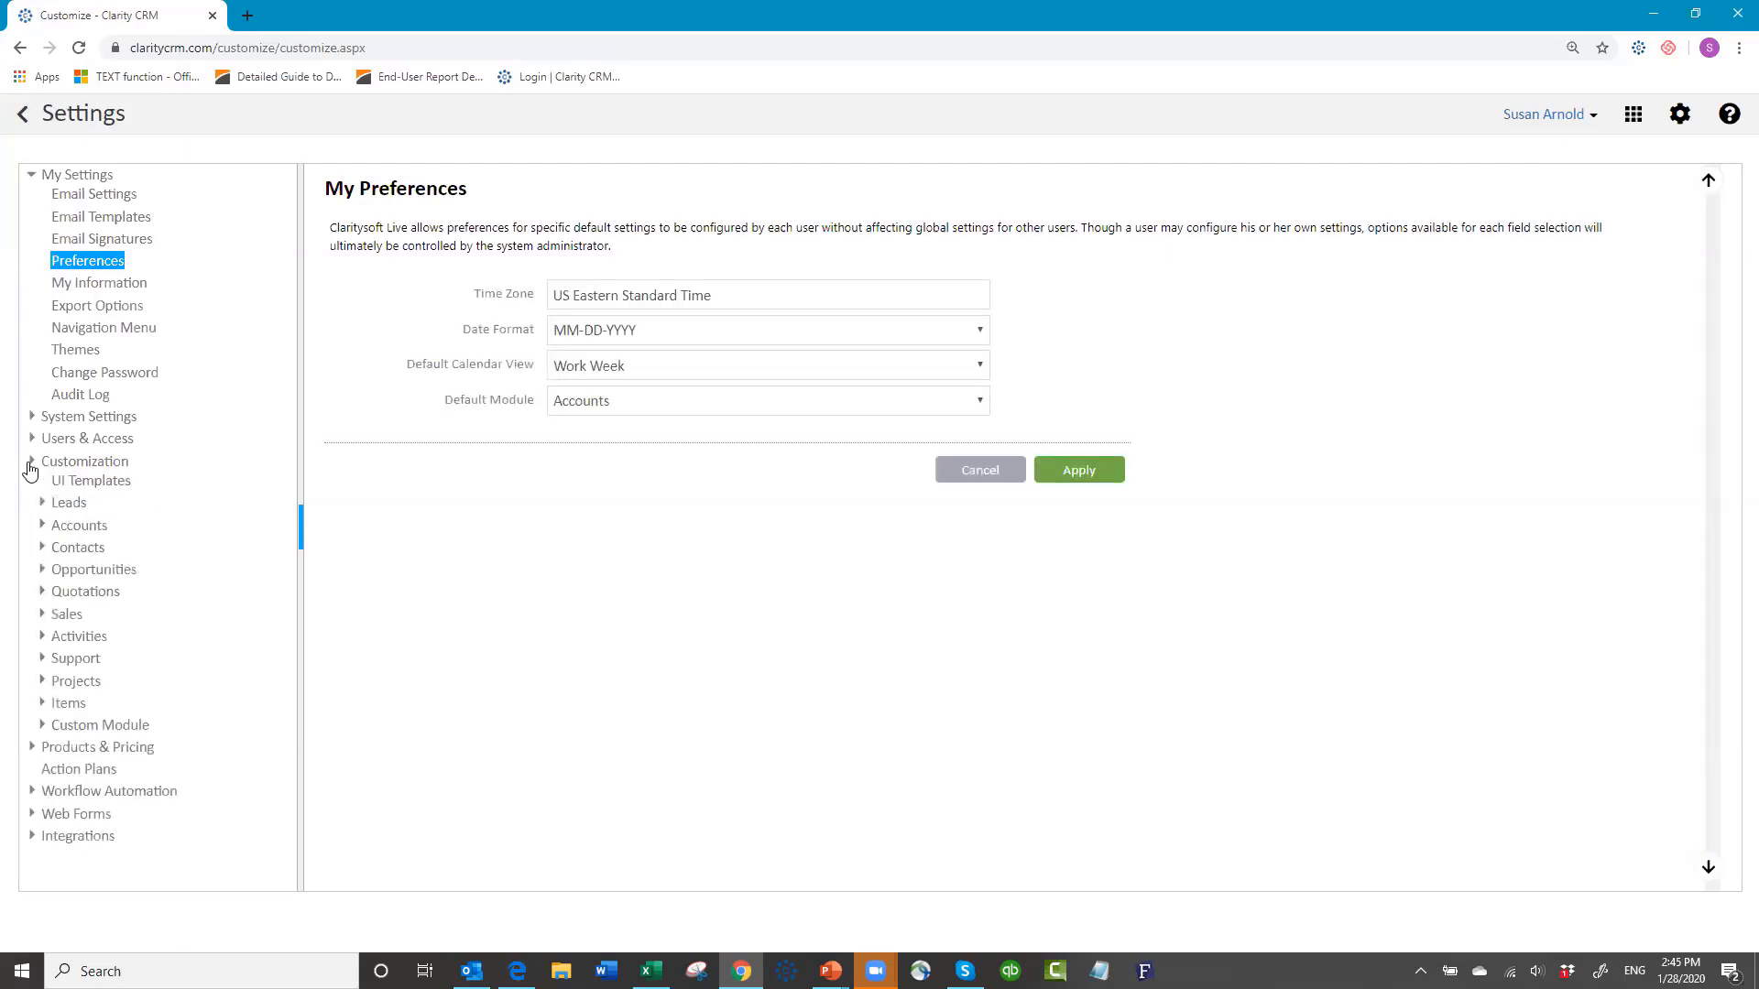
pyautogui.click(43, 660)
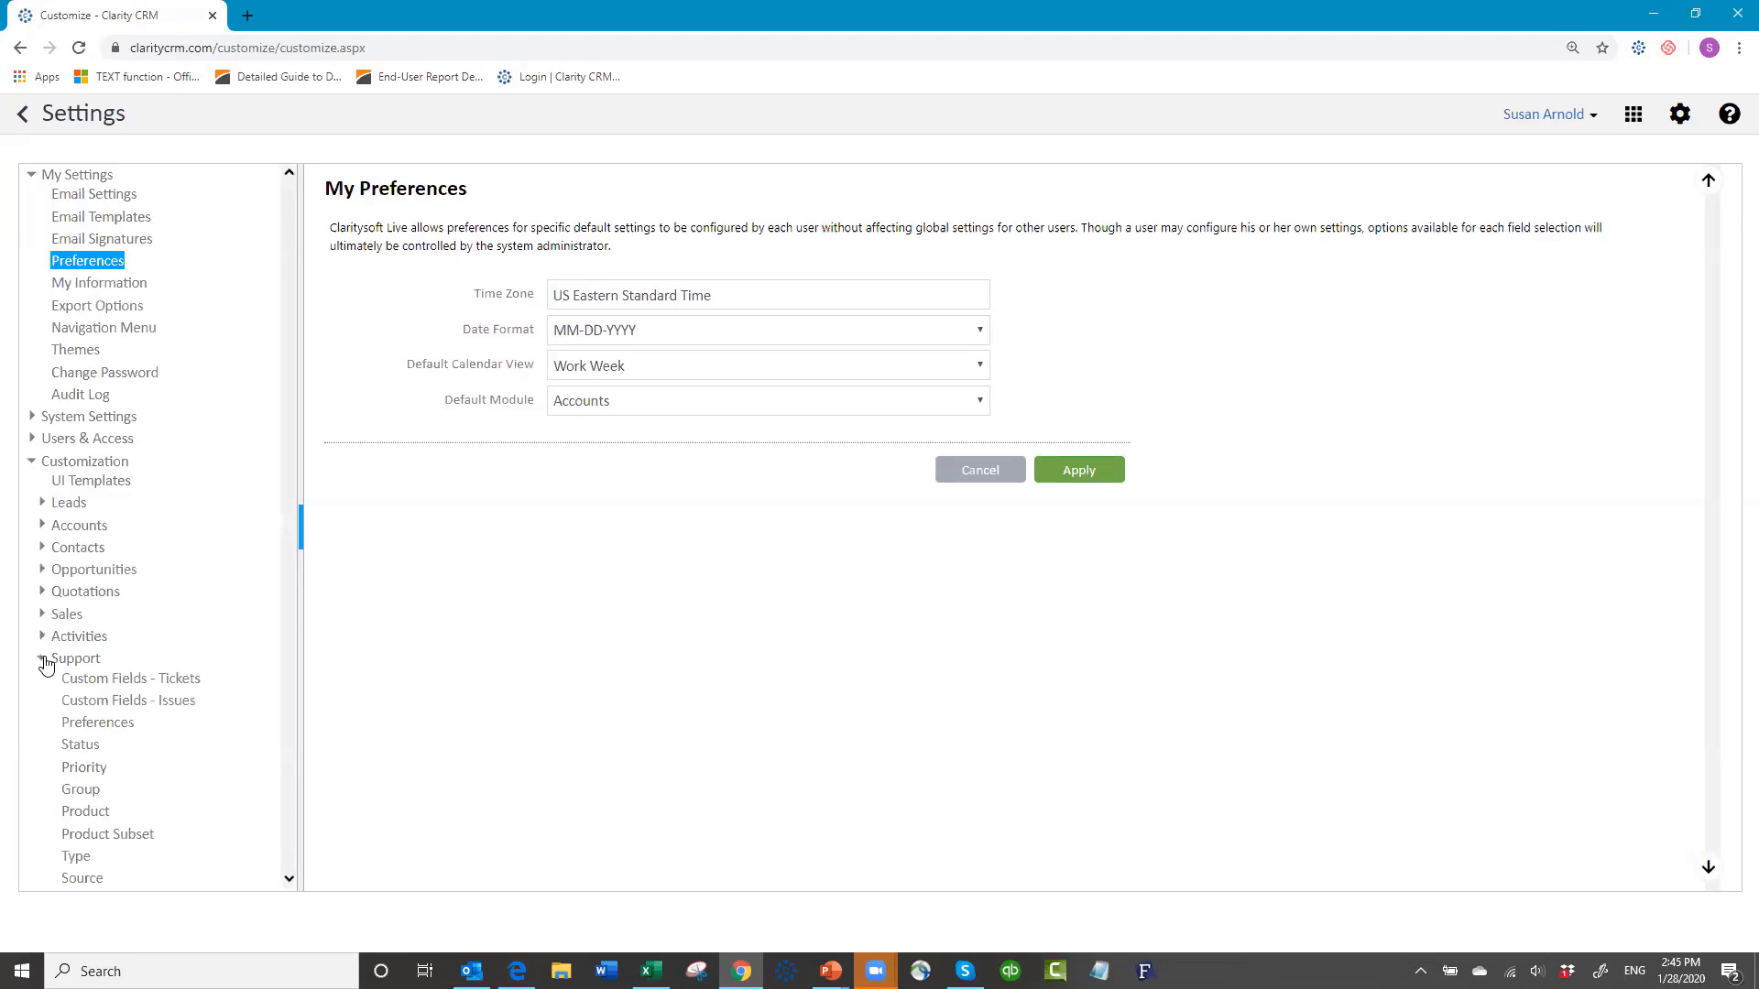
pyautogui.click(156, 682)
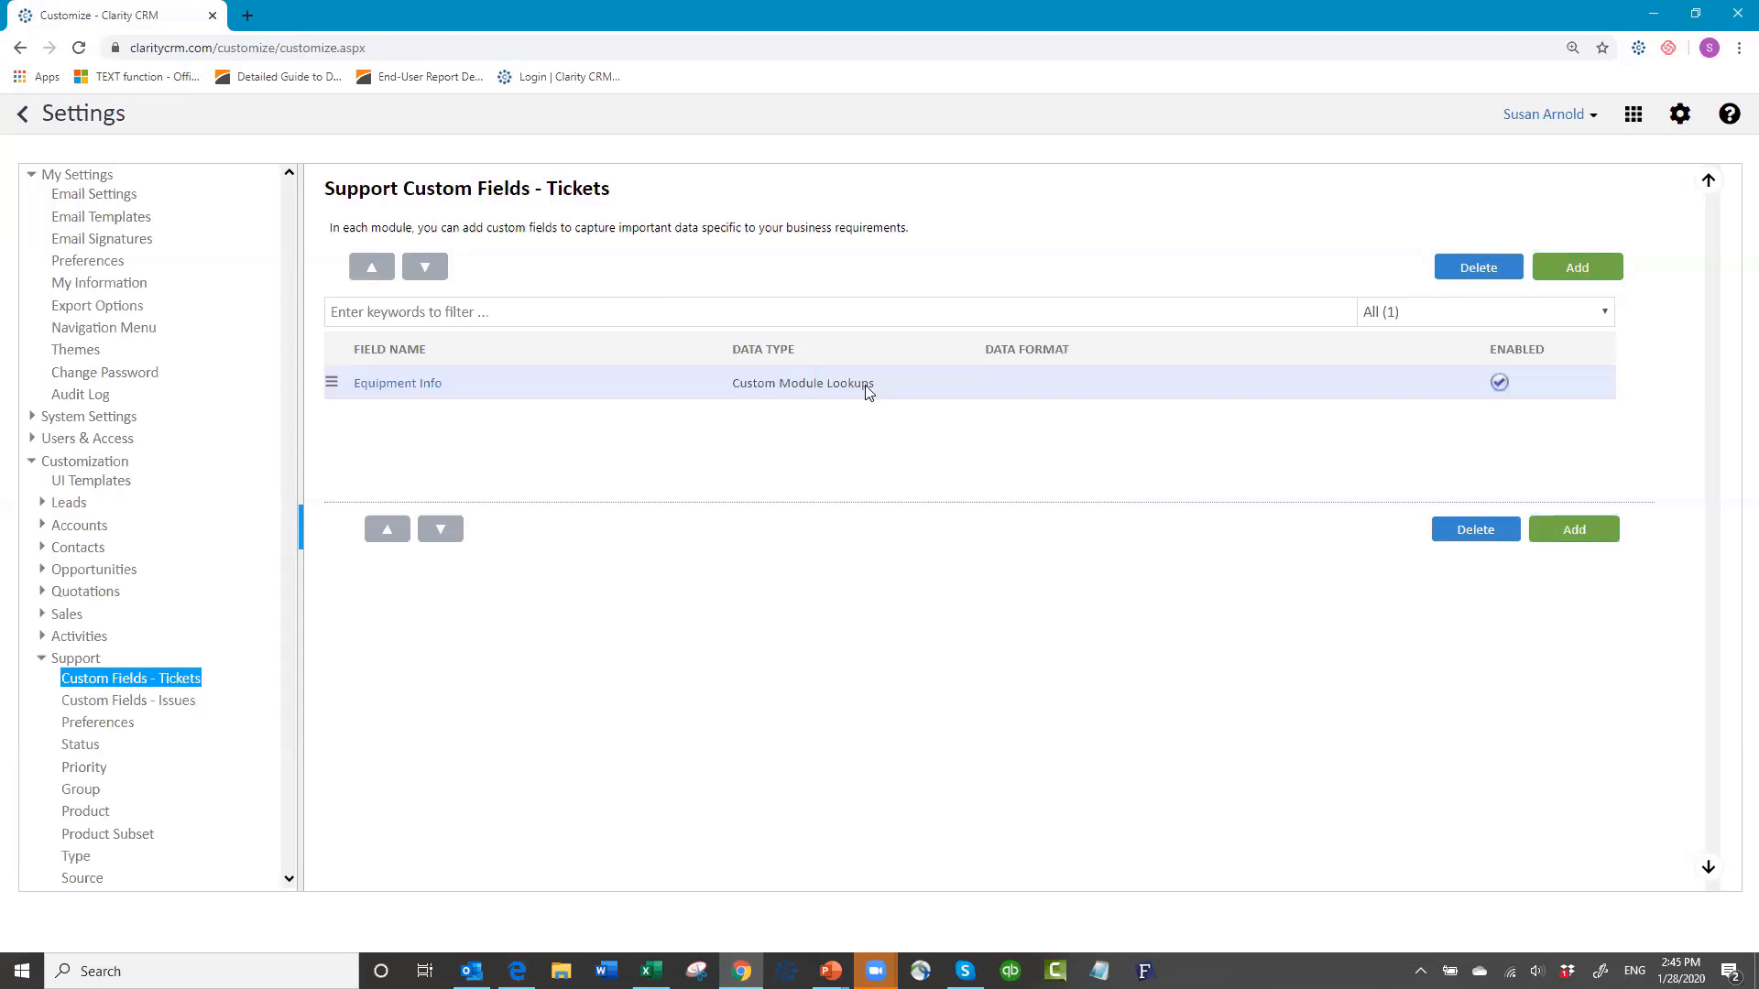
pyautogui.click(385, 390)
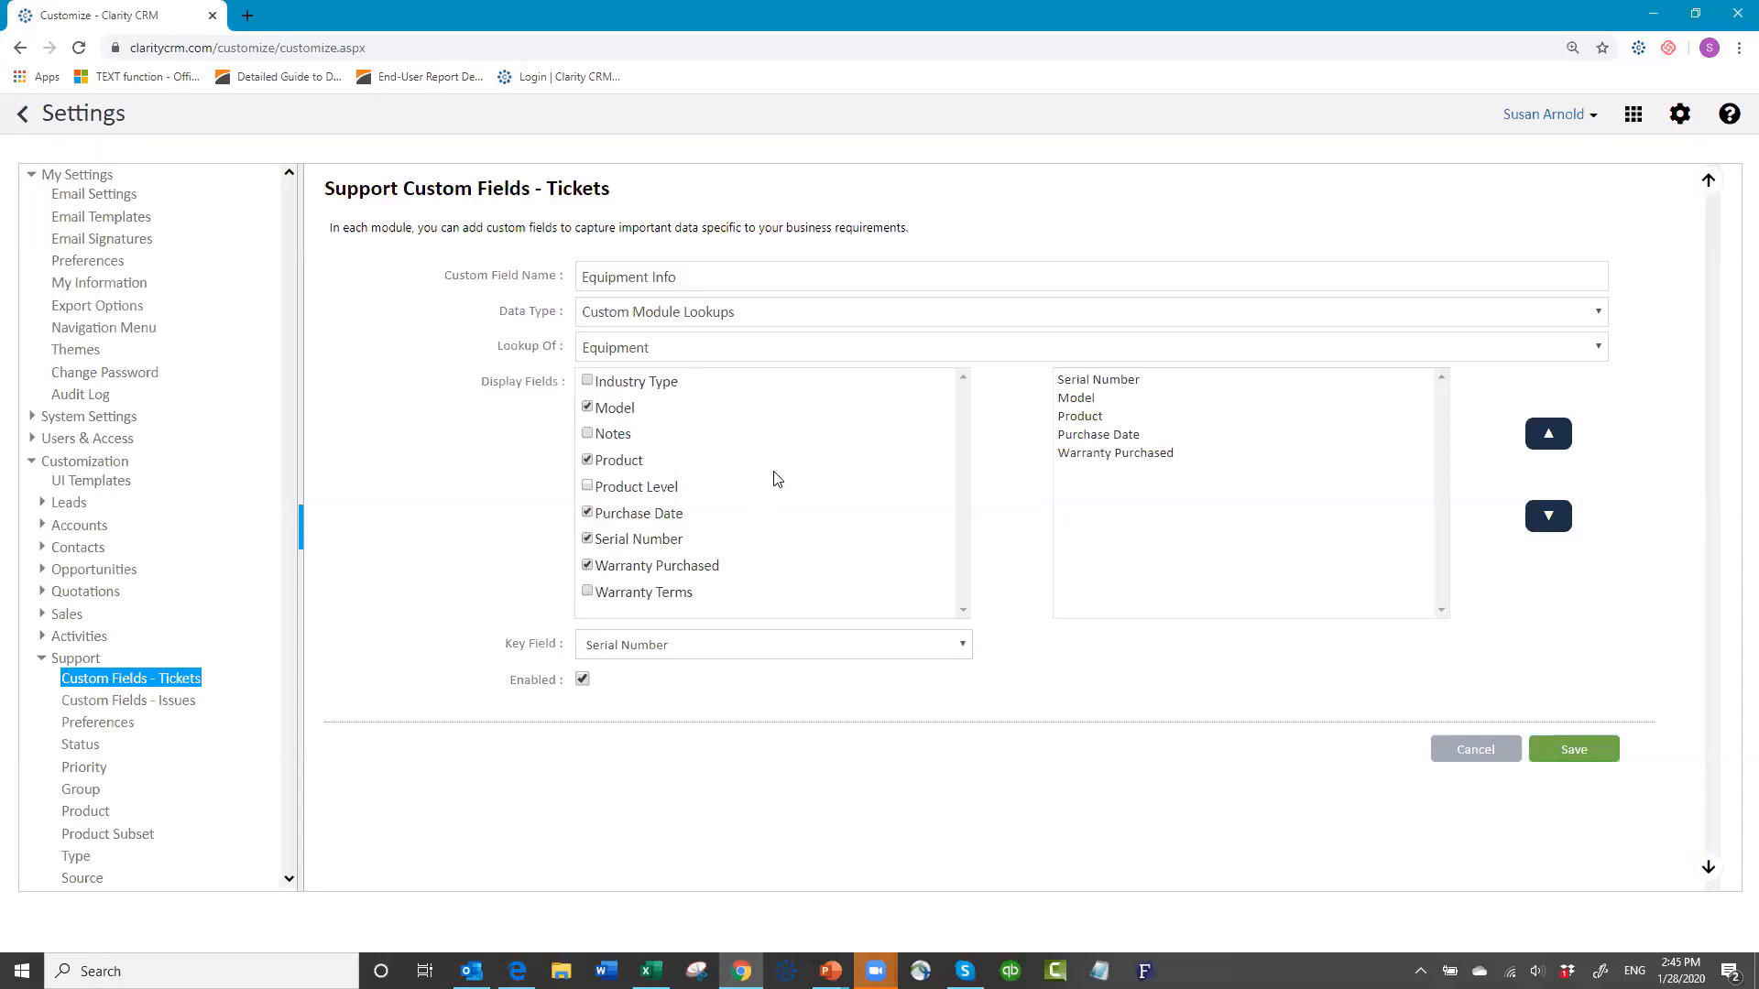
pyautogui.click(1079, 420)
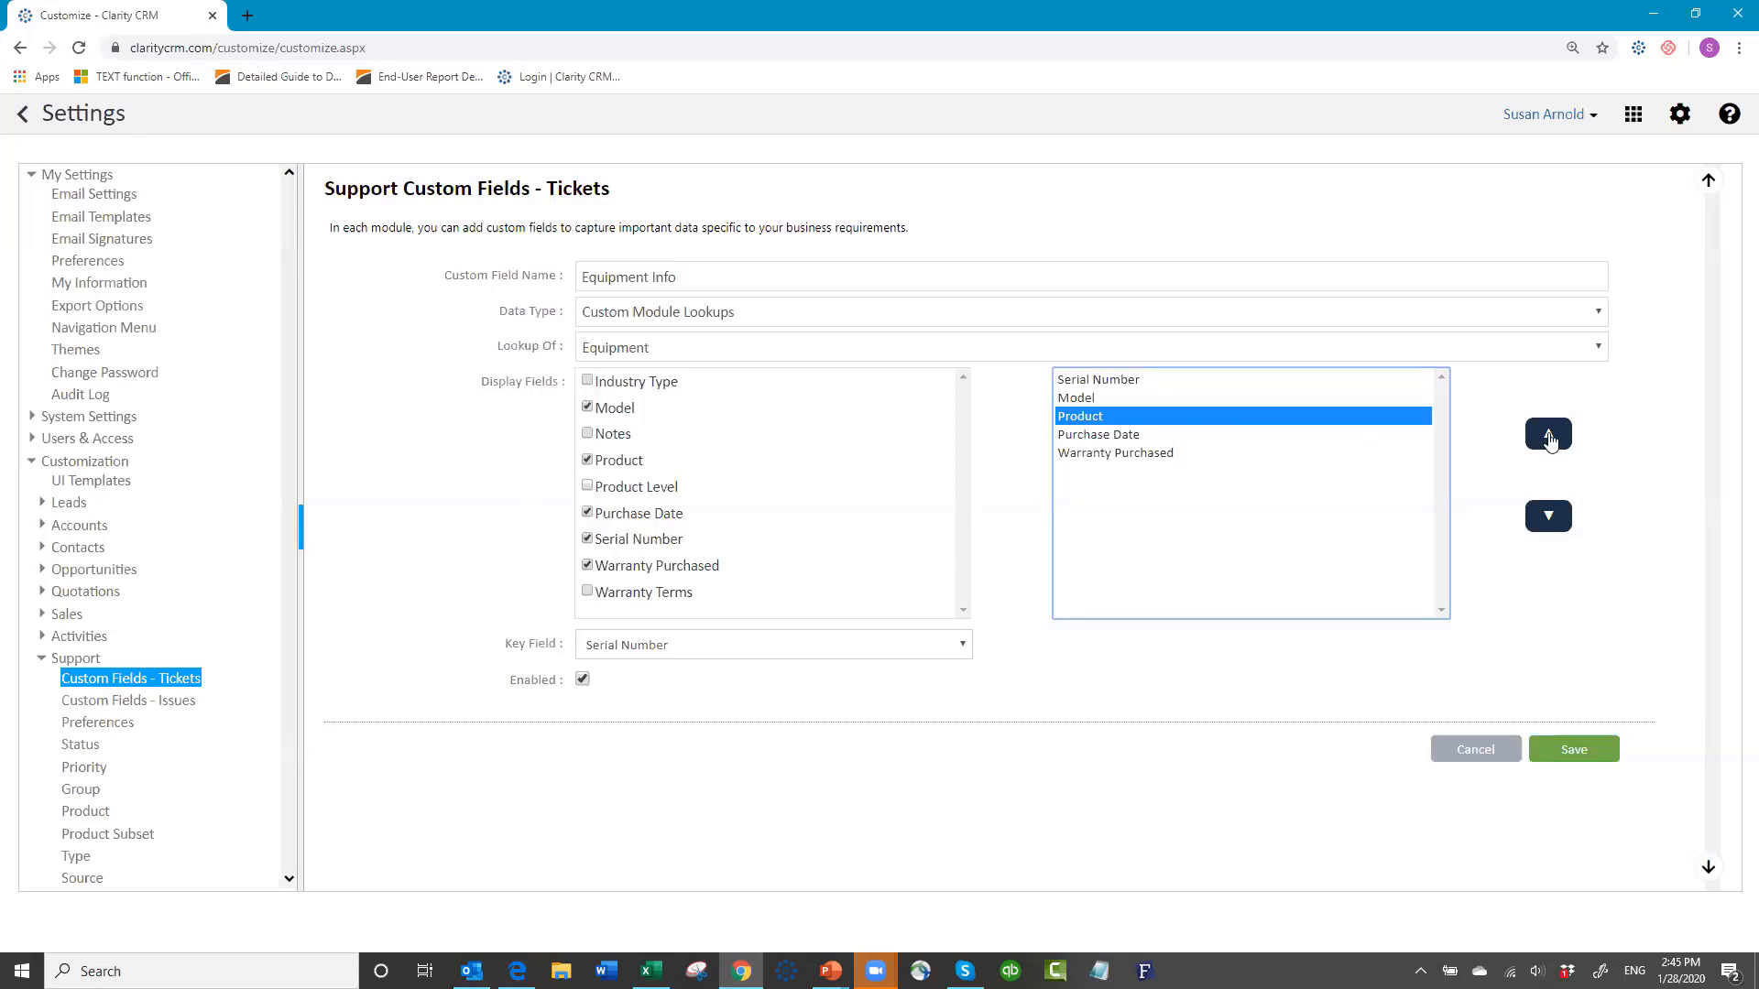
pyautogui.click(1549, 438)
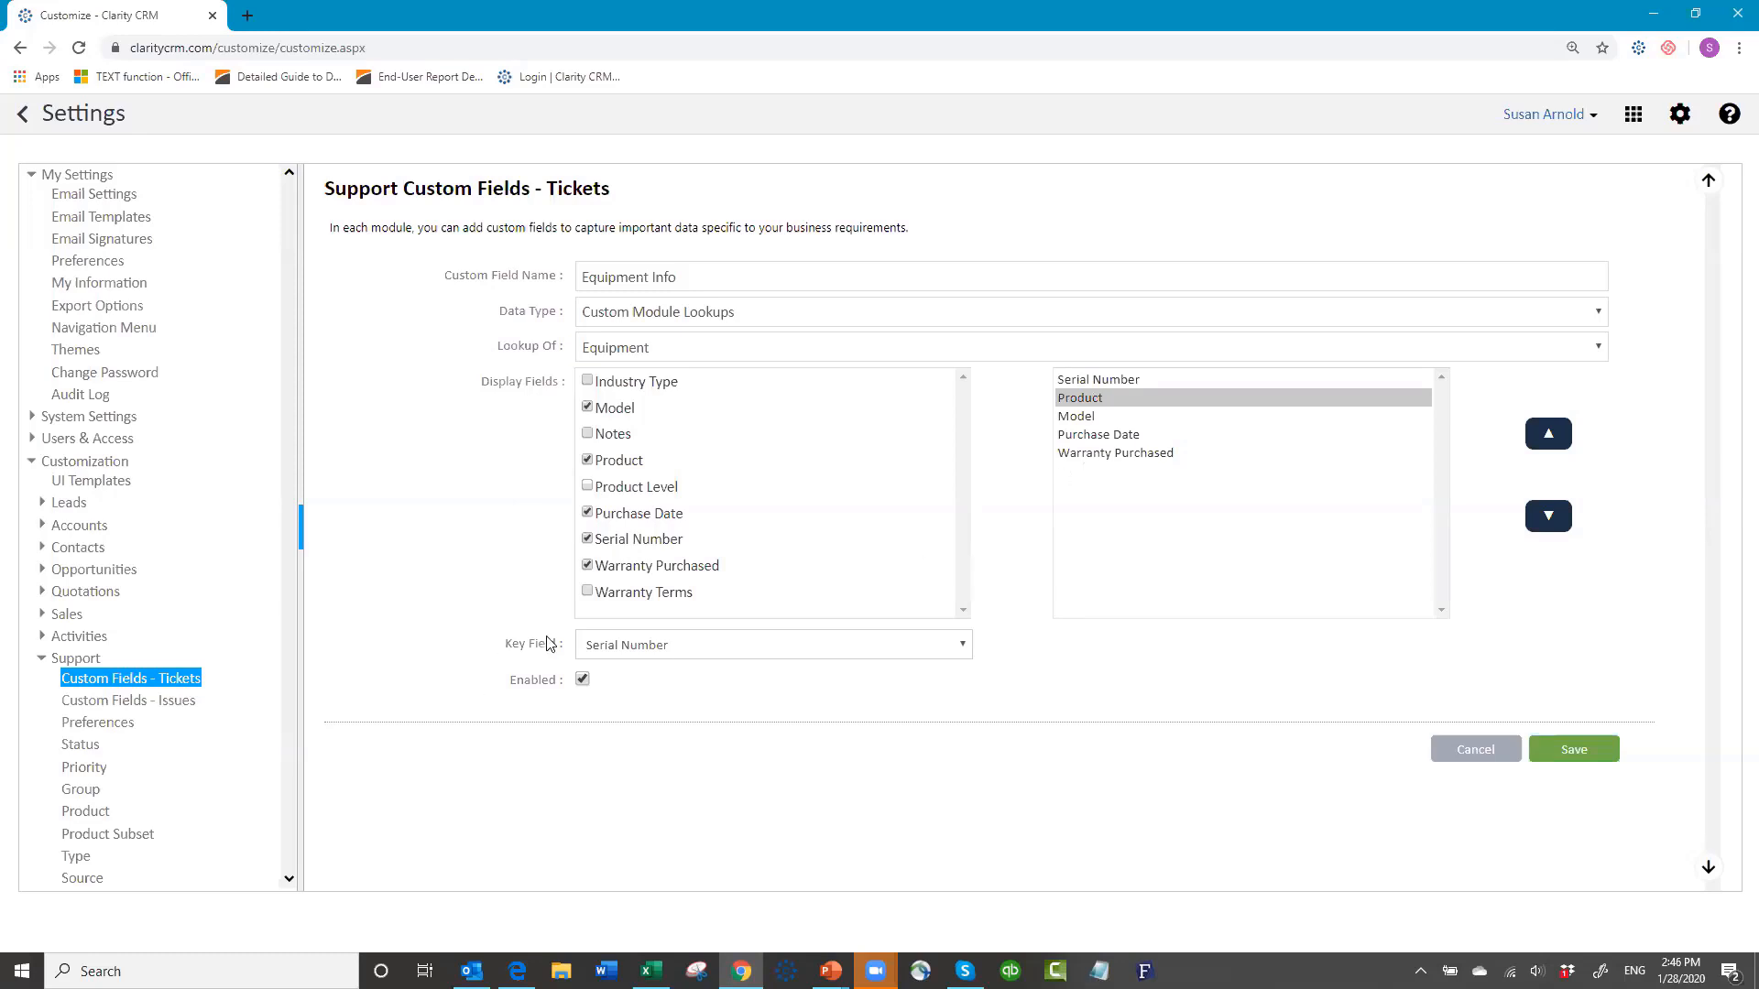
pyautogui.click(970, 649)
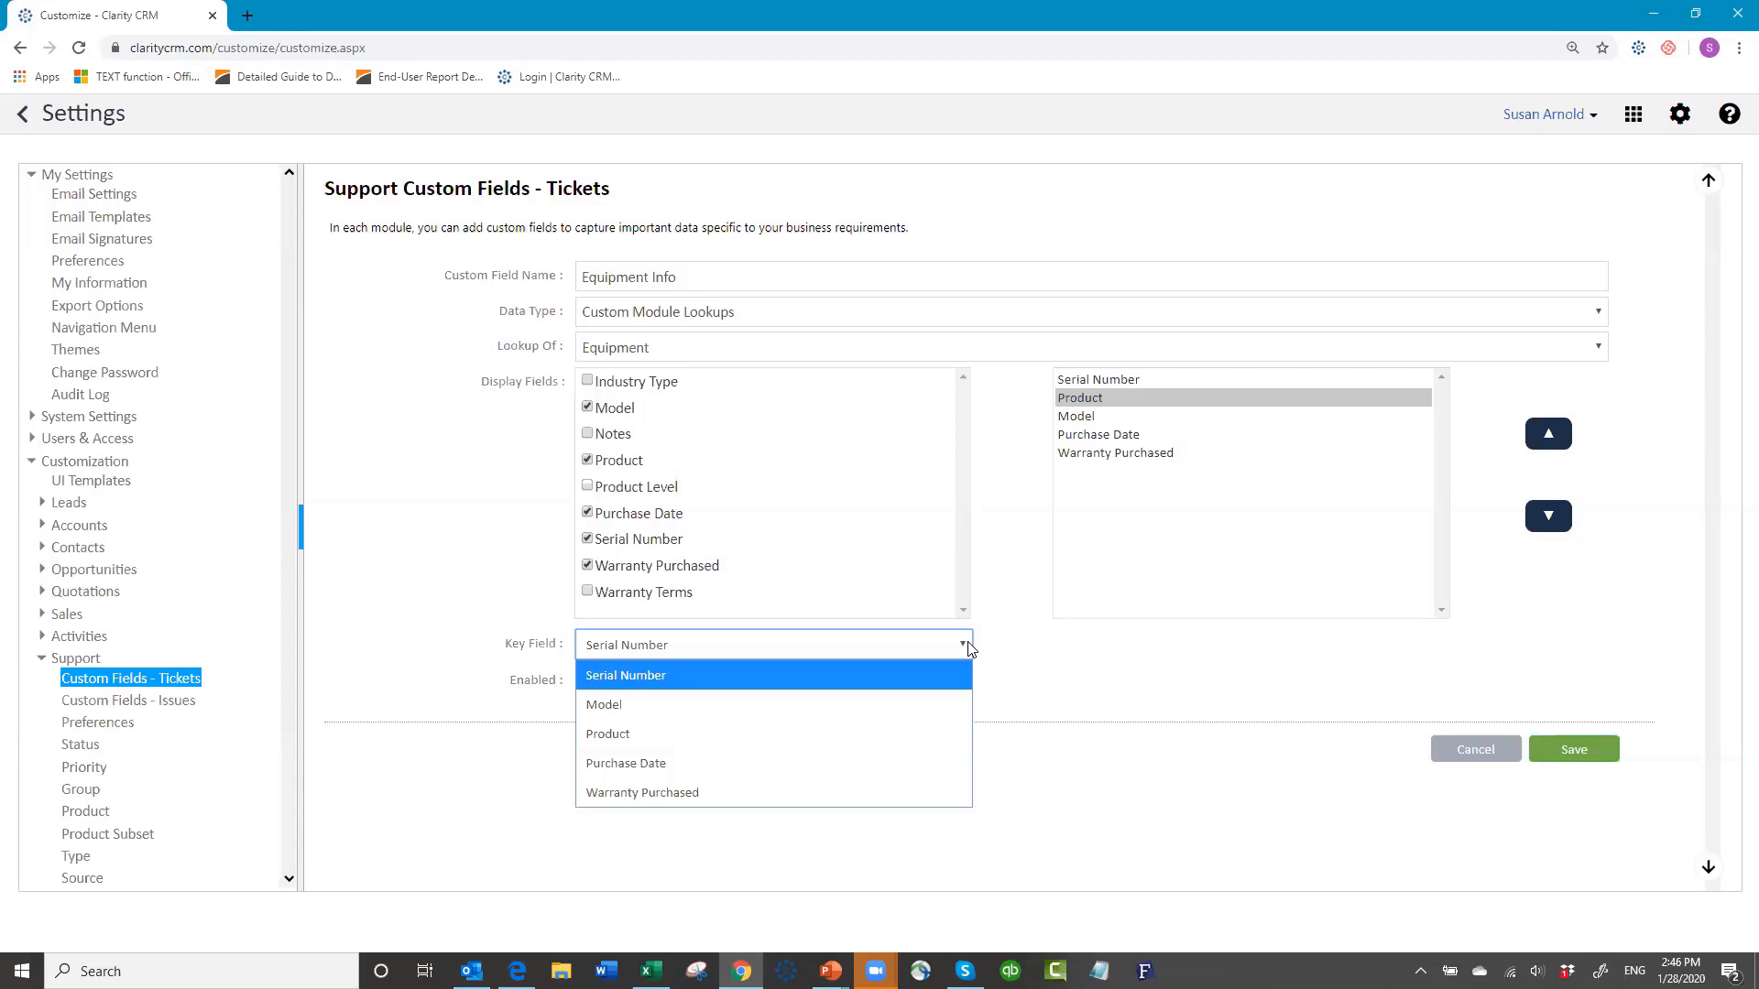
pyautogui.click(658, 680)
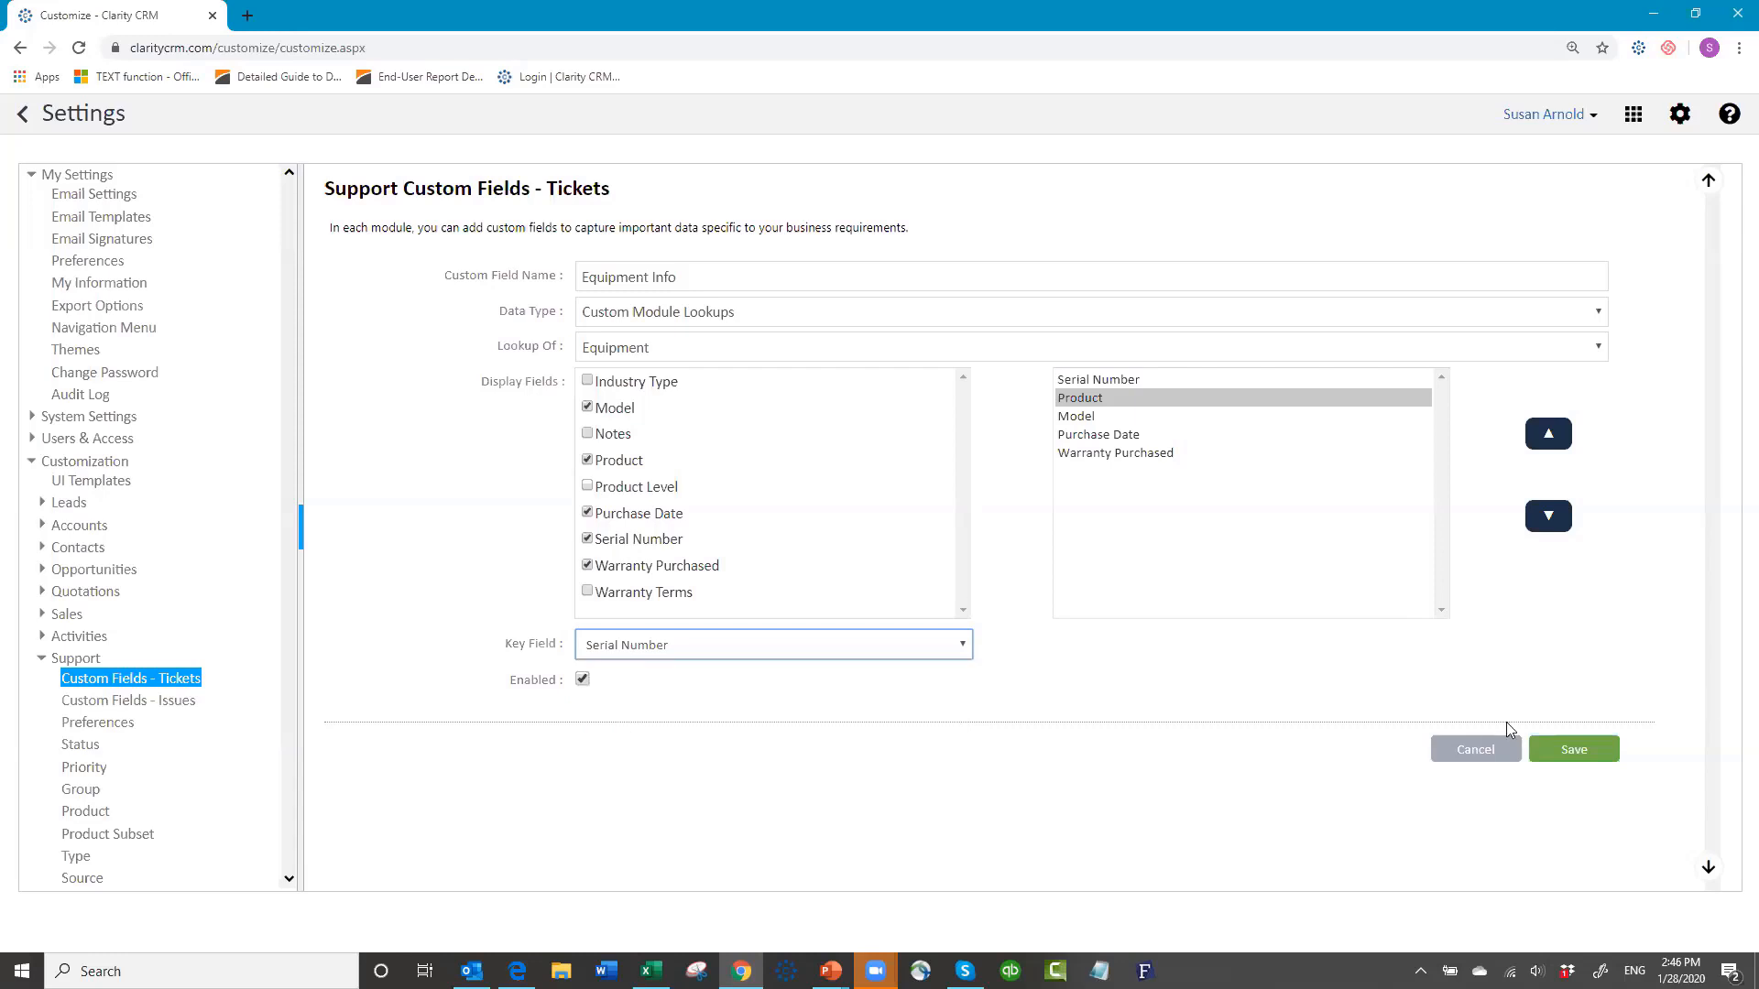
pyautogui.click(1572, 753)
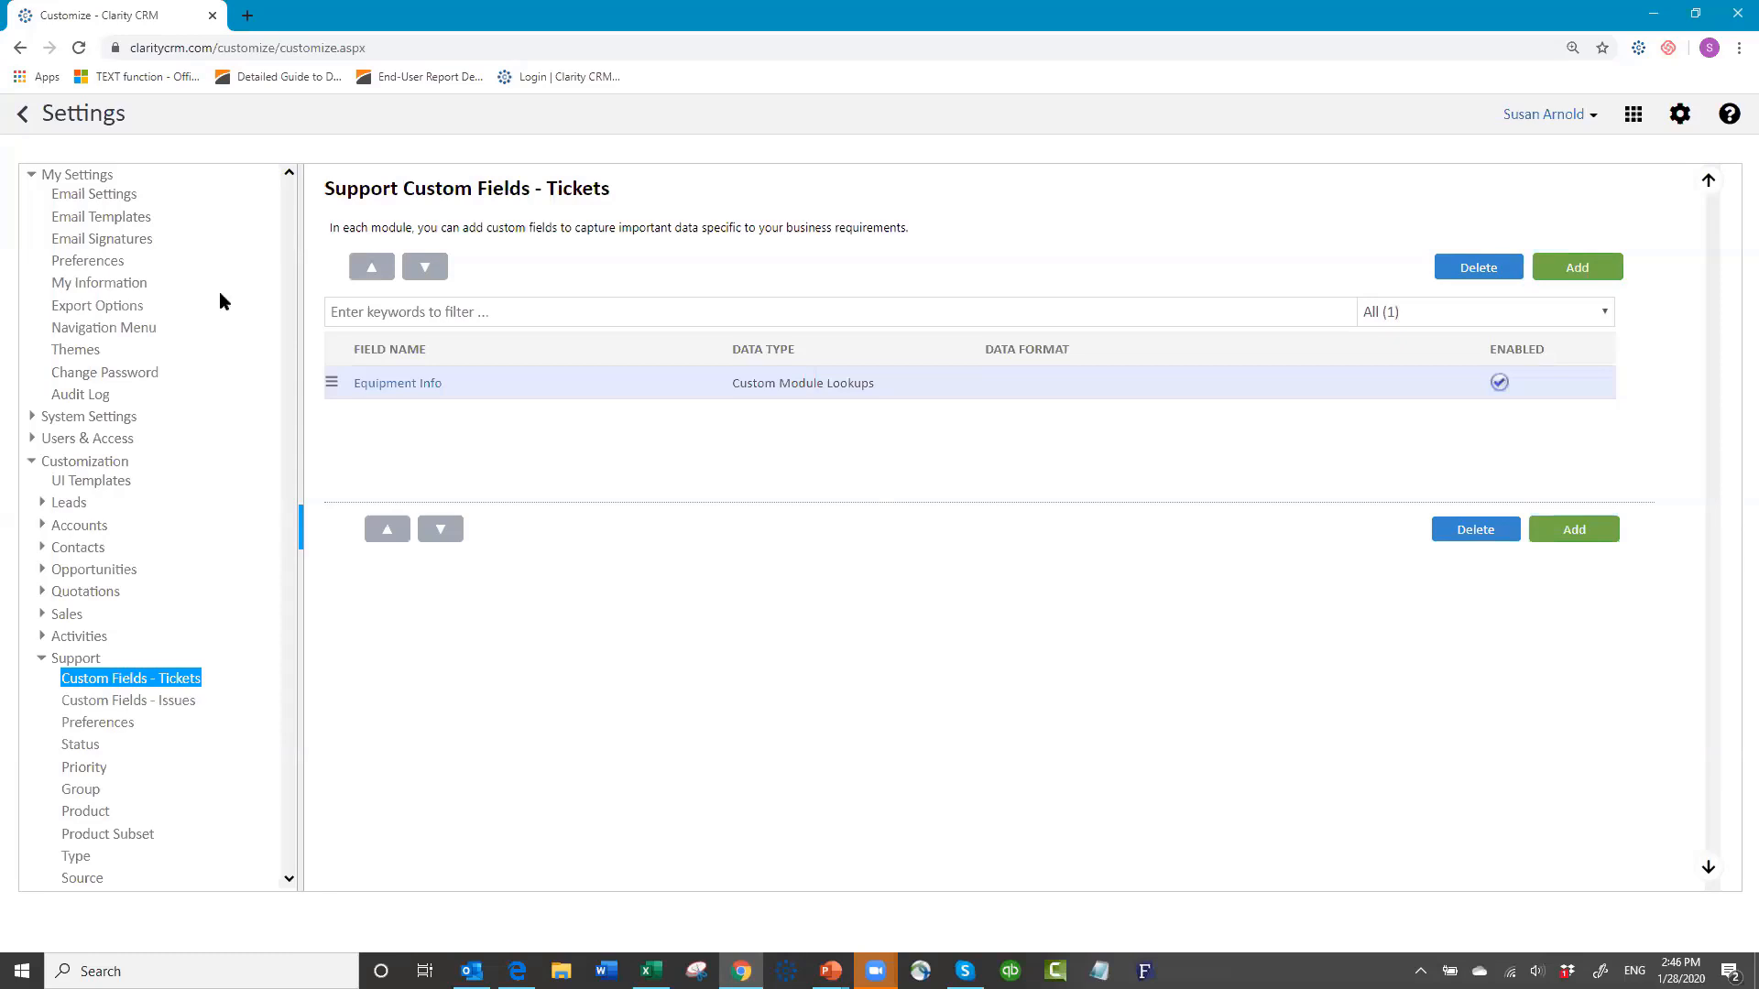
pyautogui.click(110, 486)
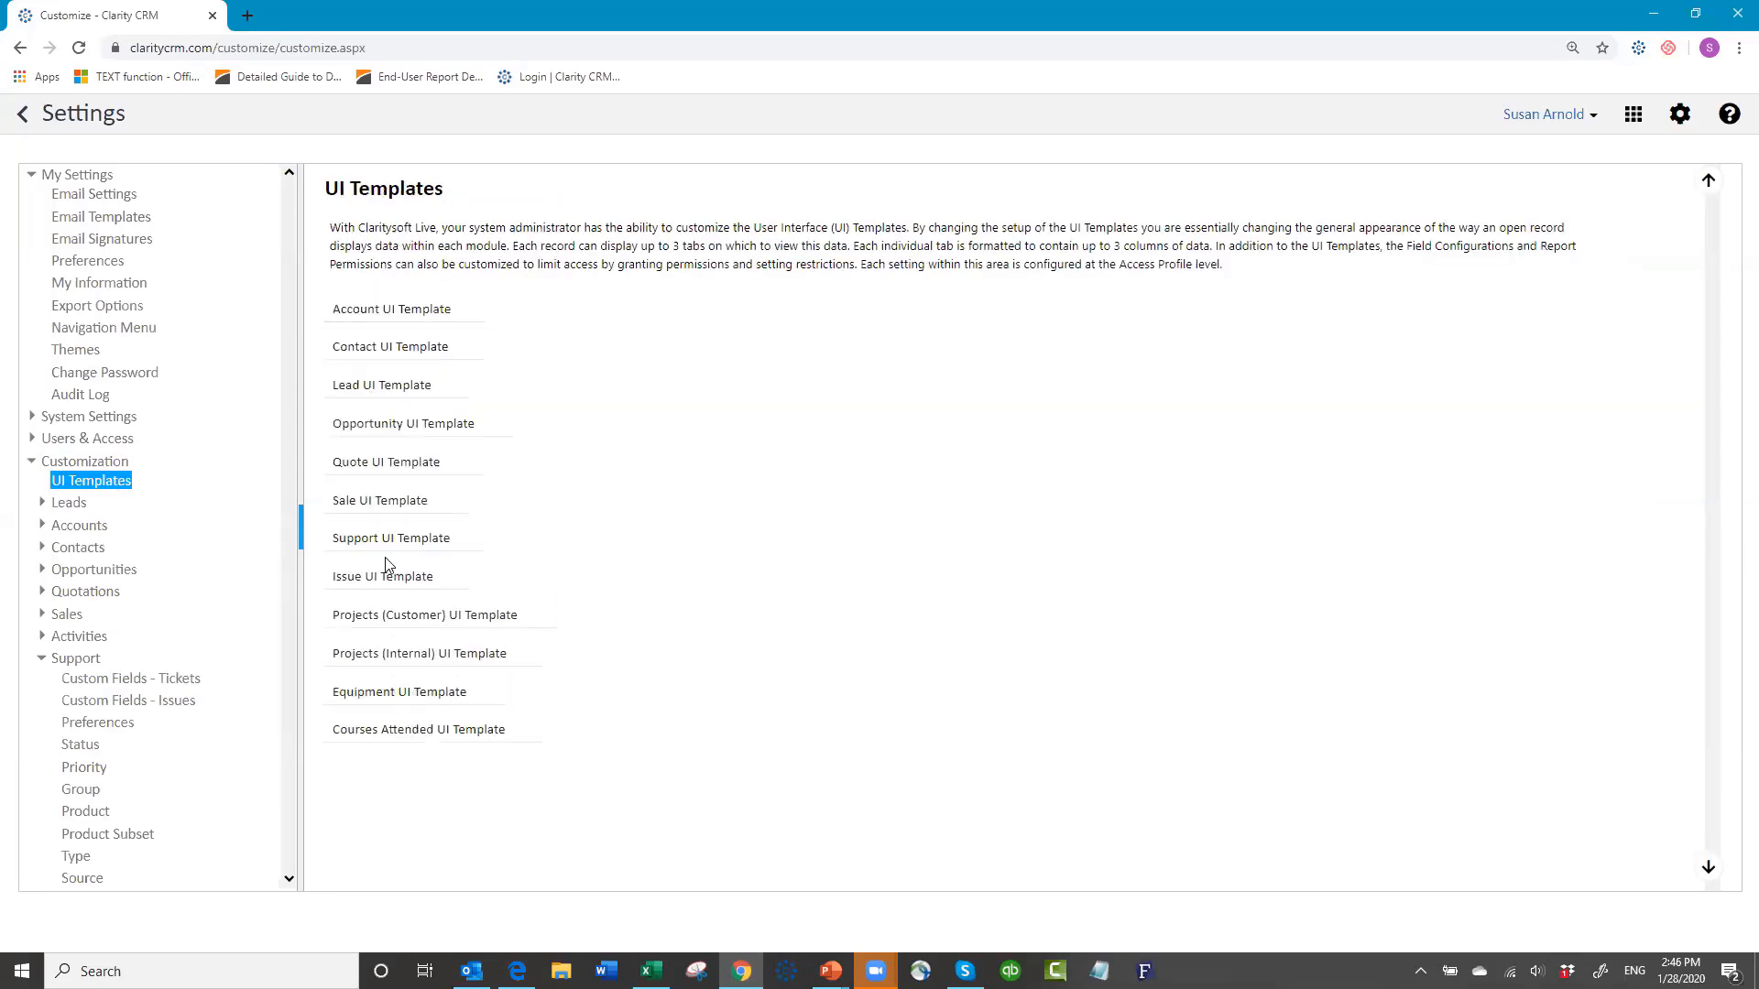
# Step: Save the Support UI template for the All profile, then exit Settings to Courses Attended
pyautogui.click(386, 548)
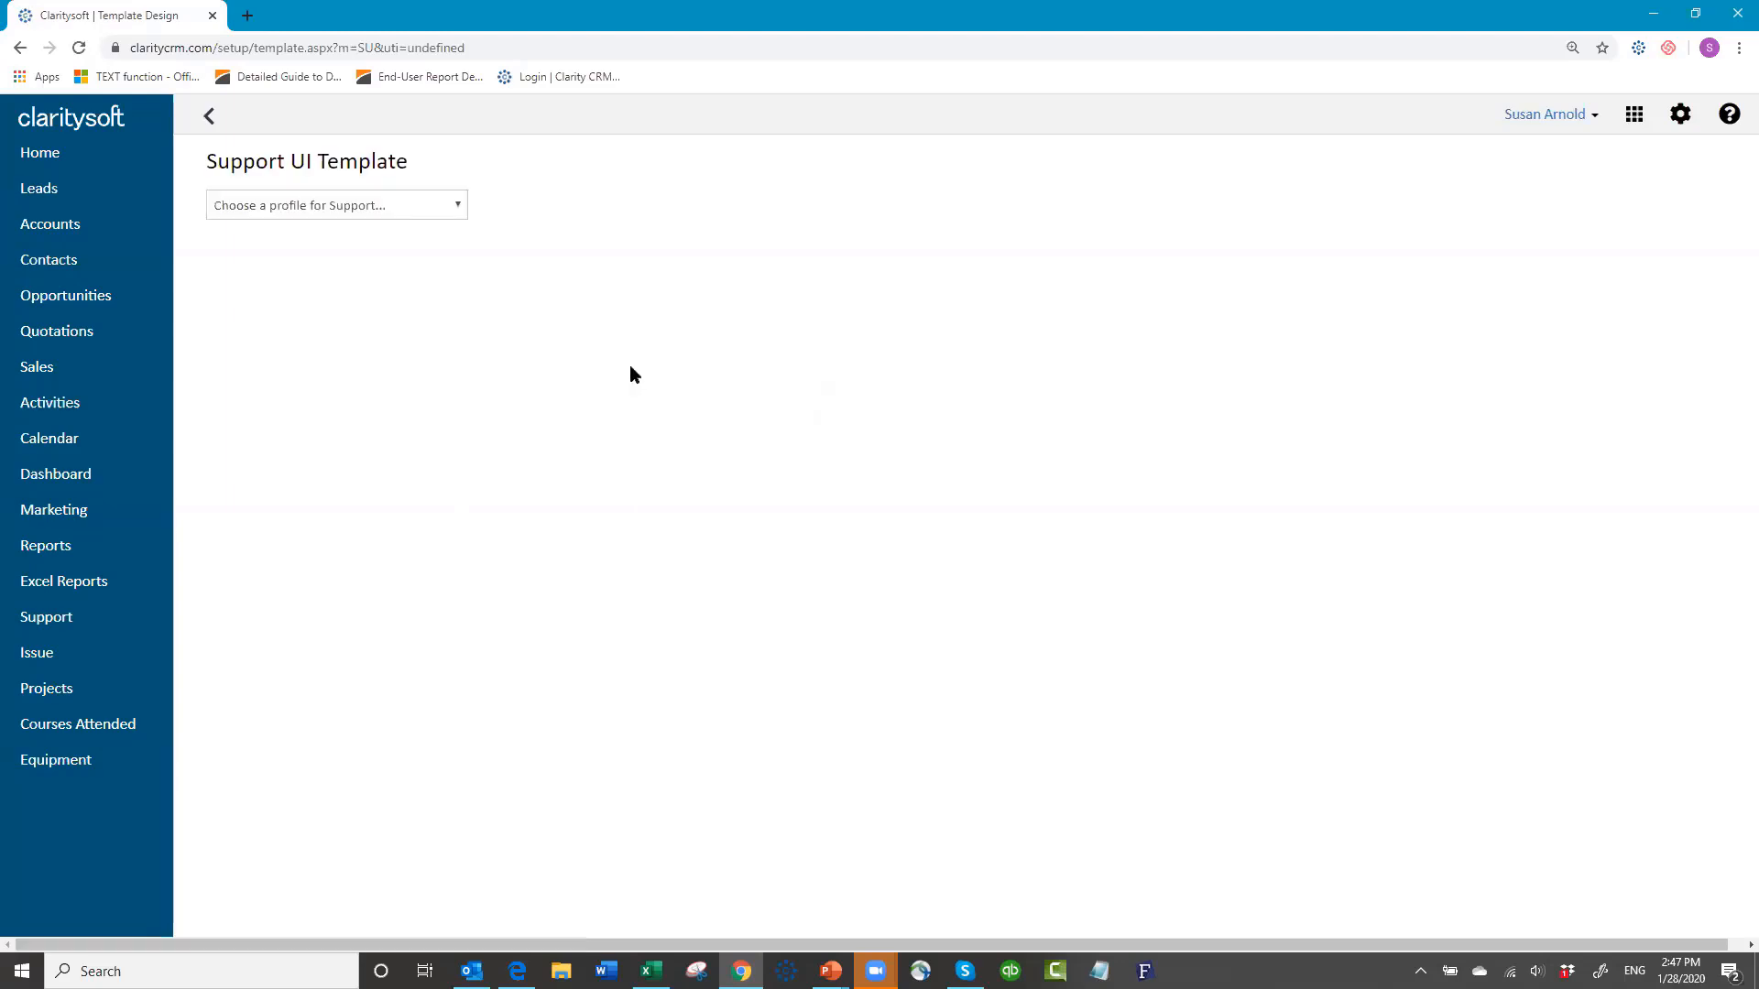
pyautogui.click(450, 205)
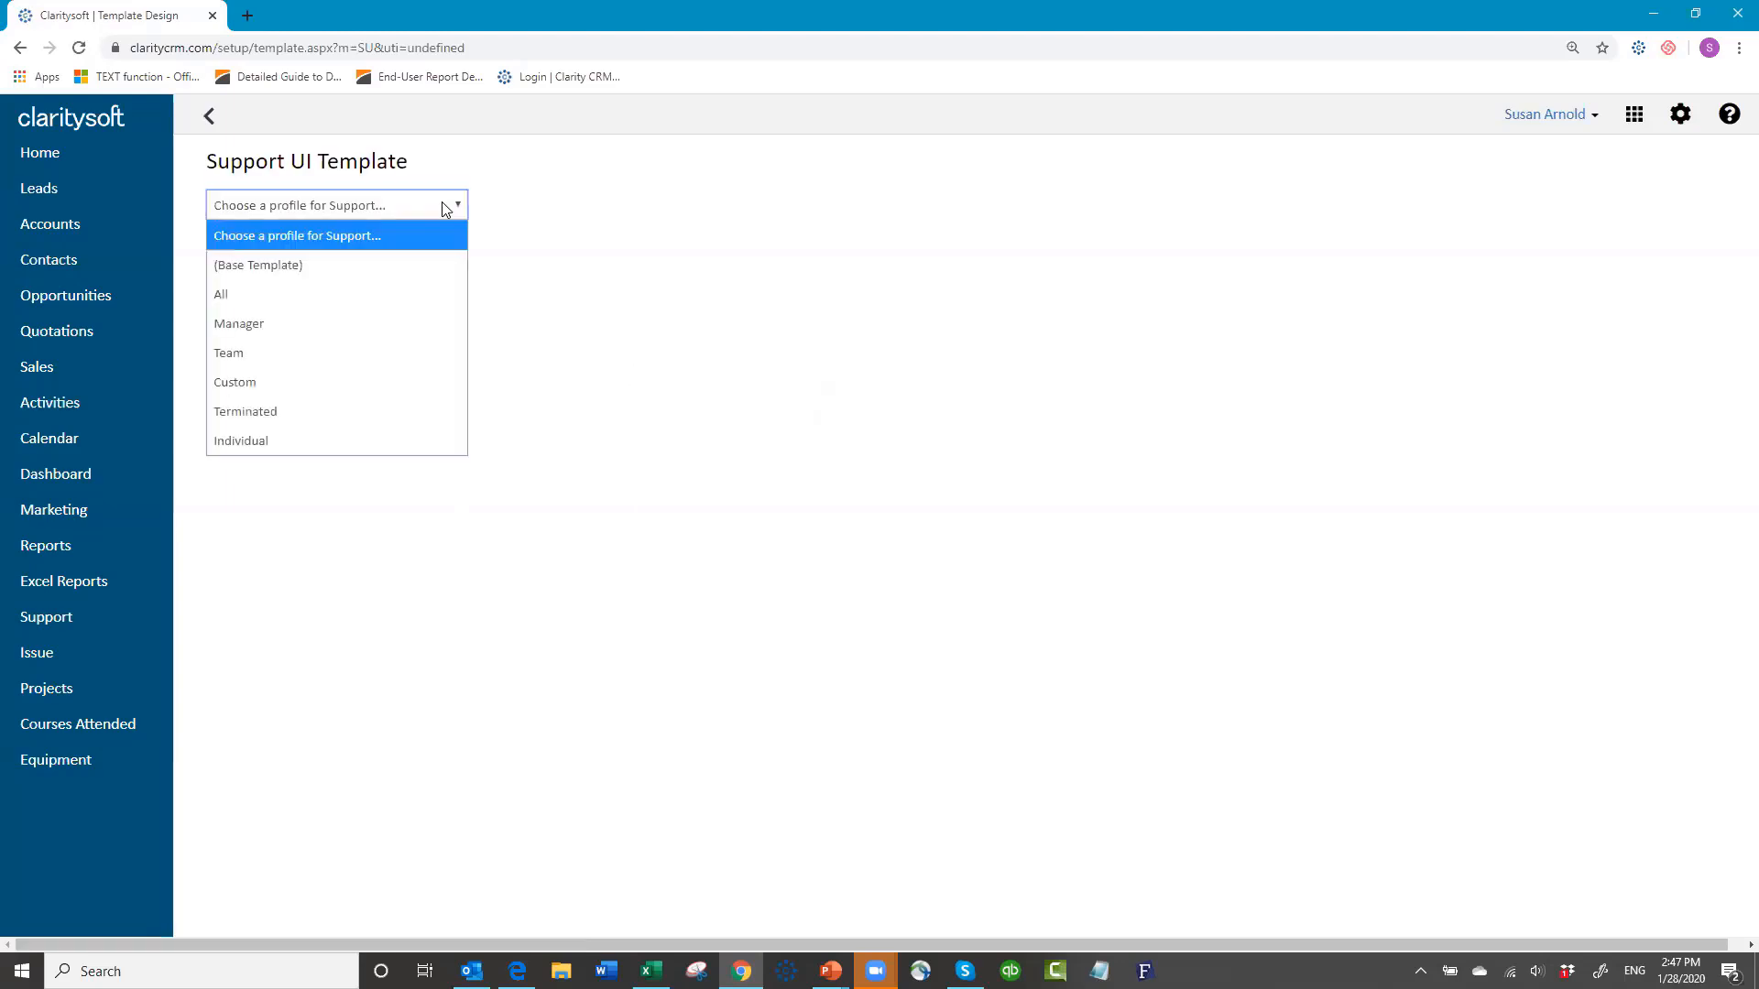
pyautogui.click(399, 297)
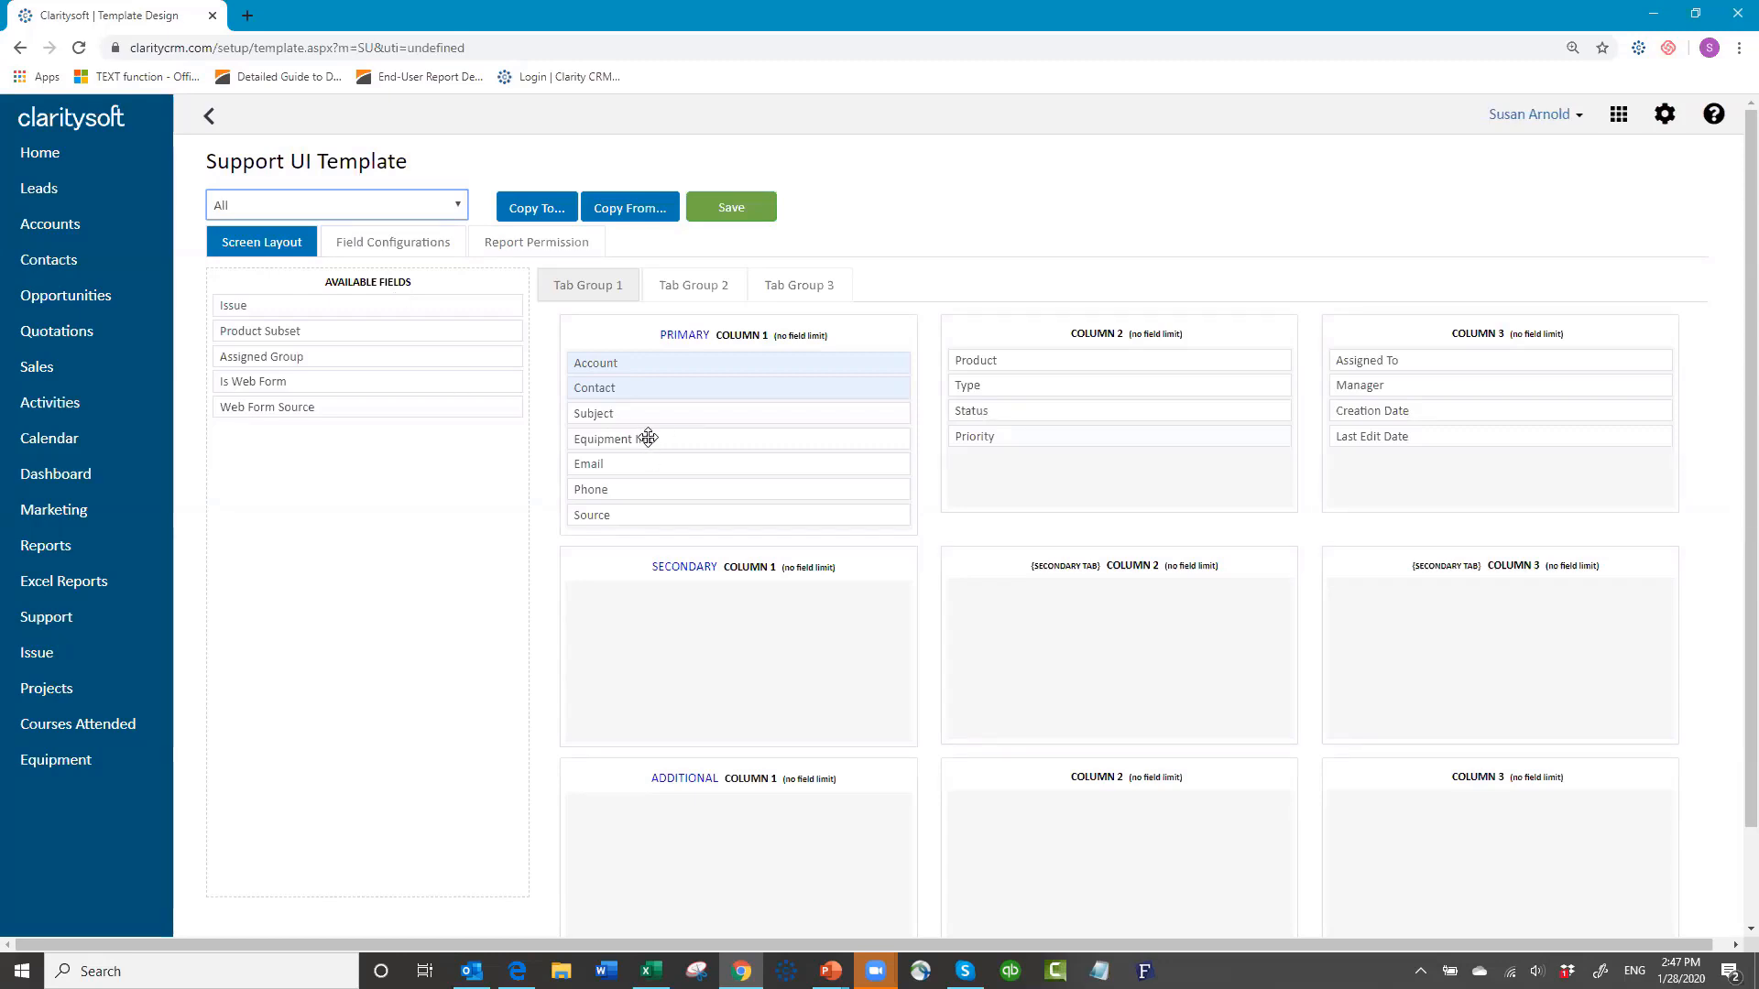
pyautogui.click(729, 208)
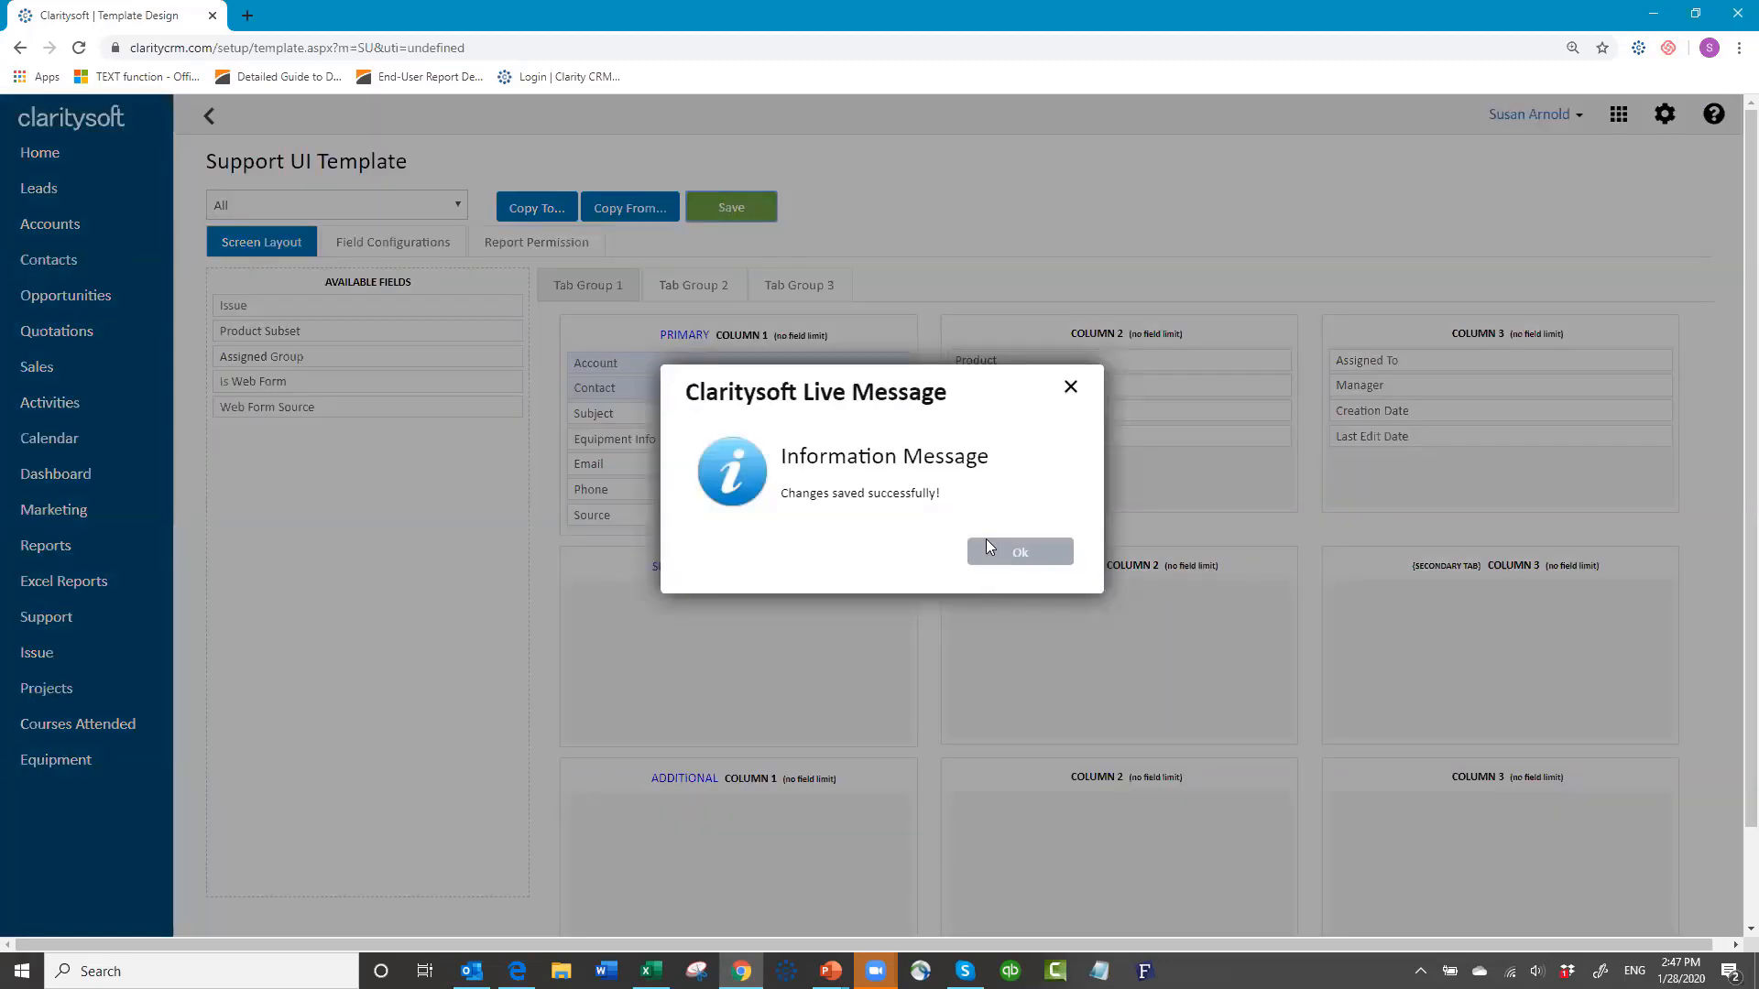
pyautogui.click(990, 548)
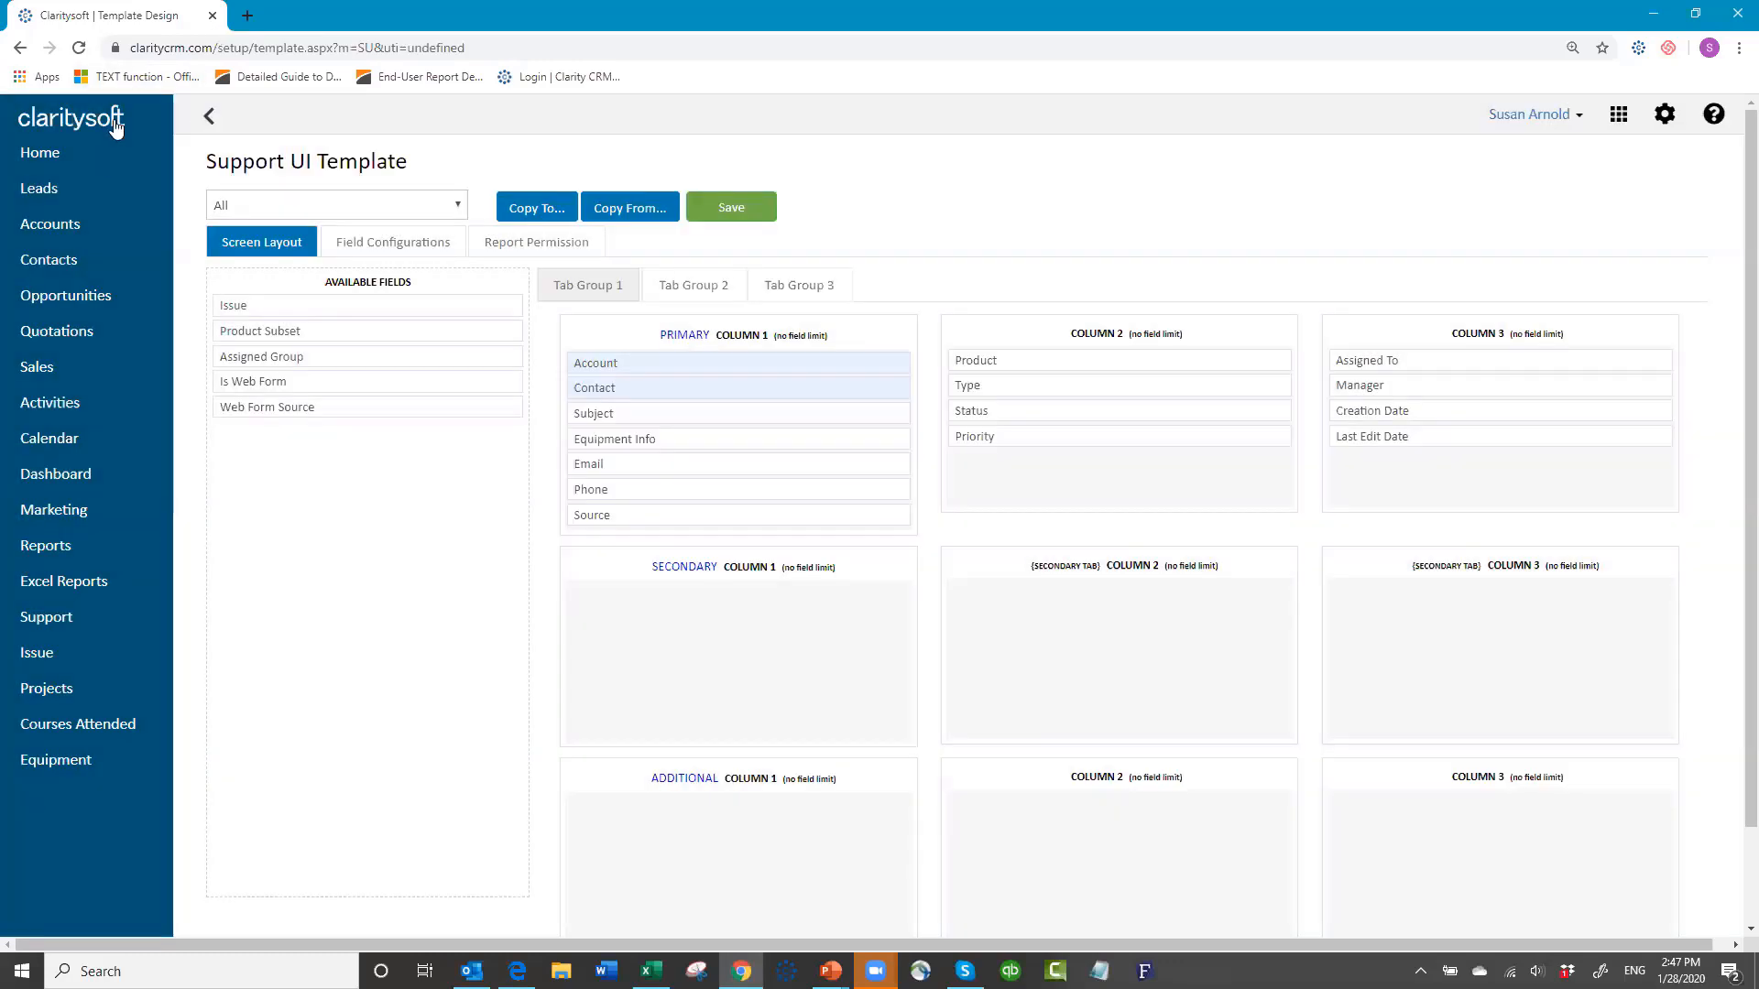
pyautogui.click(210, 117)
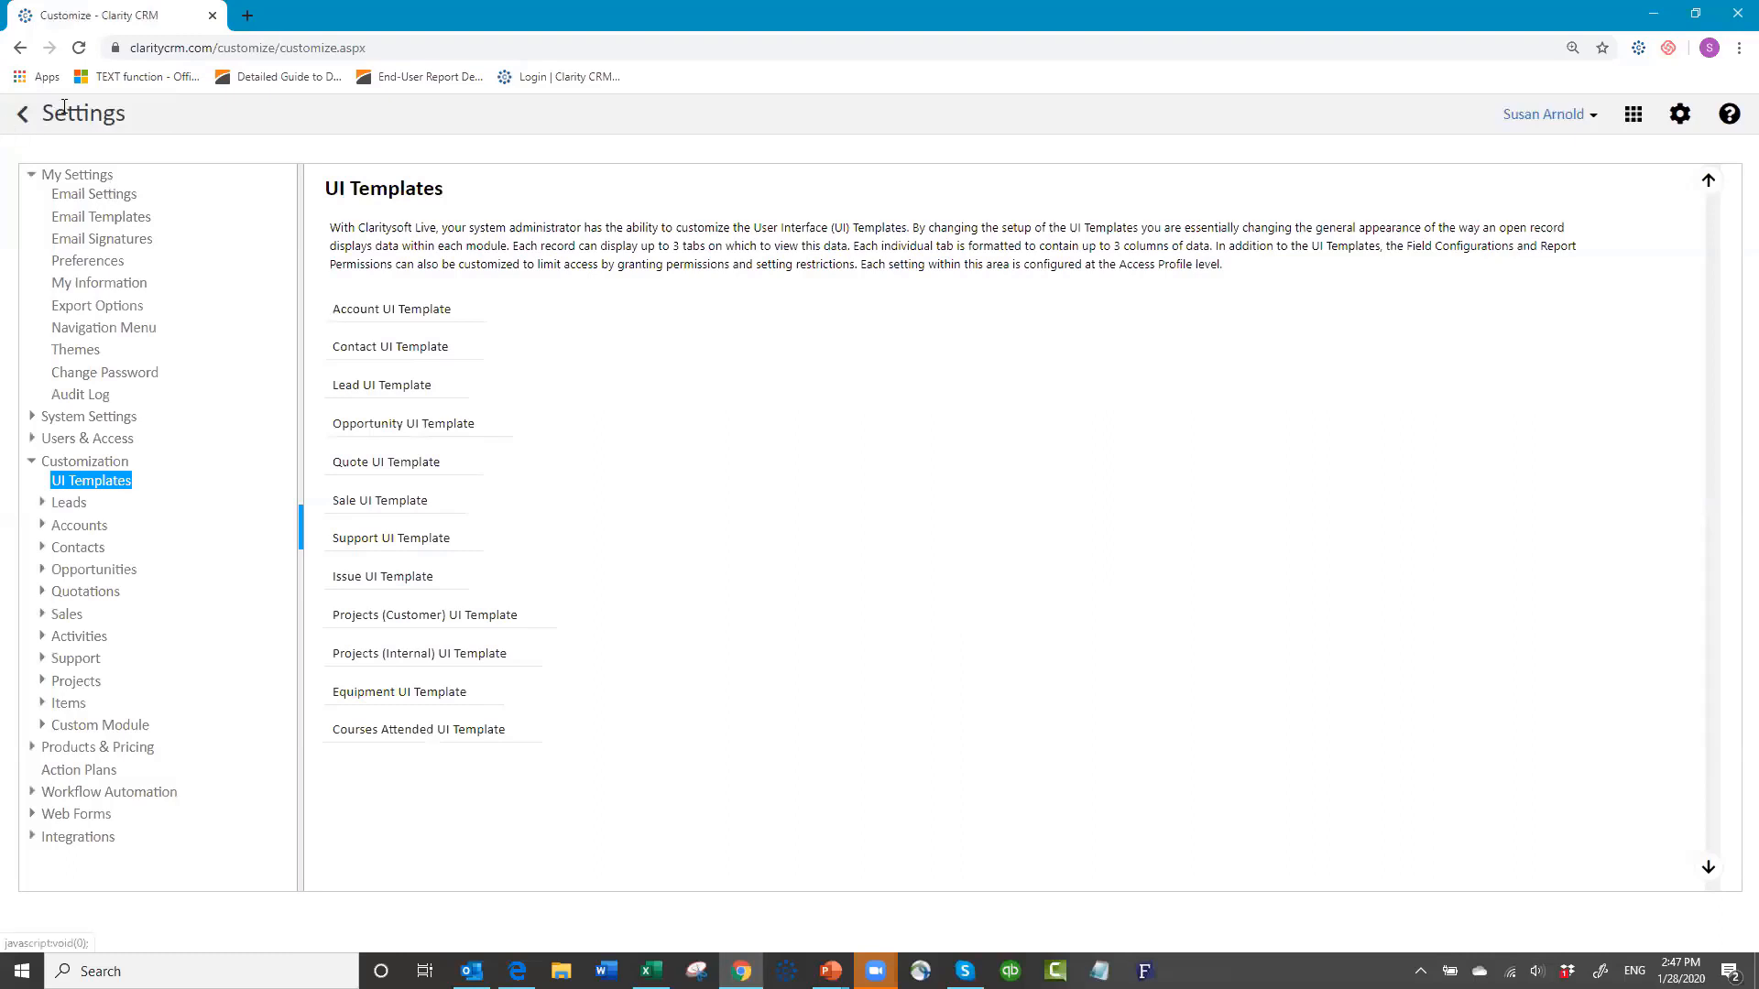
pyautogui.click(24, 118)
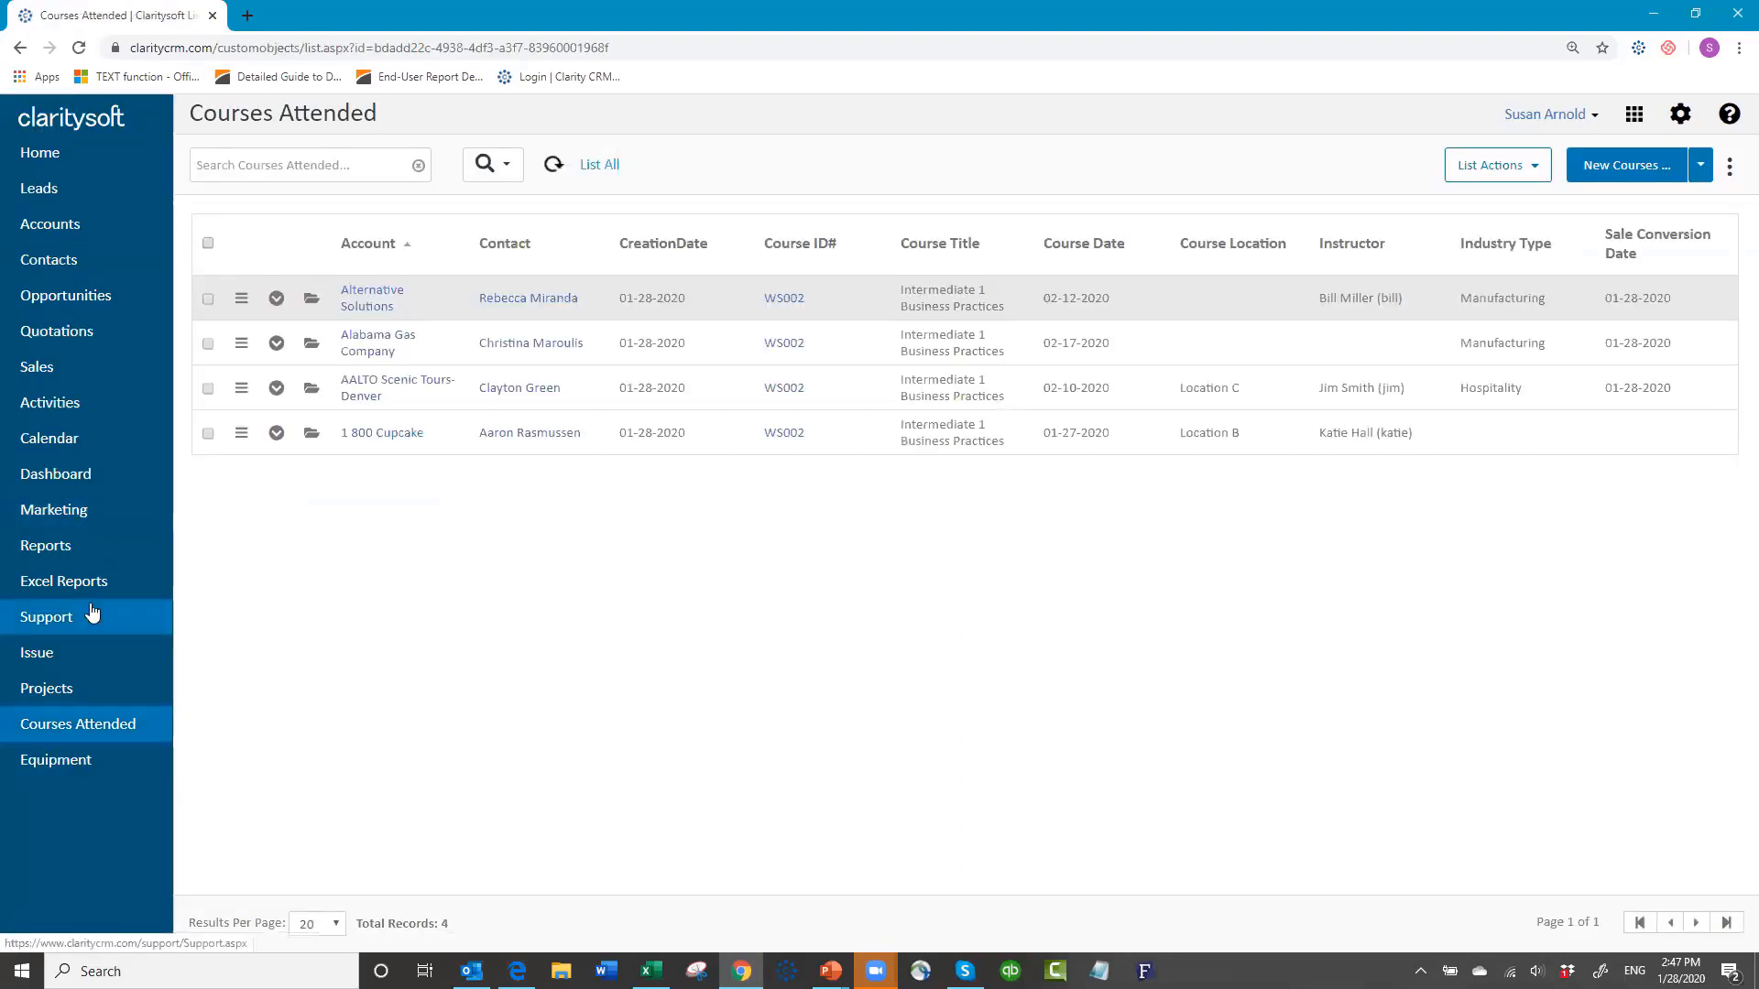
# Step: Browse the Support ticket and Equipment lists, ending on the 205-record Accounts list
pyautogui.click(64, 616)
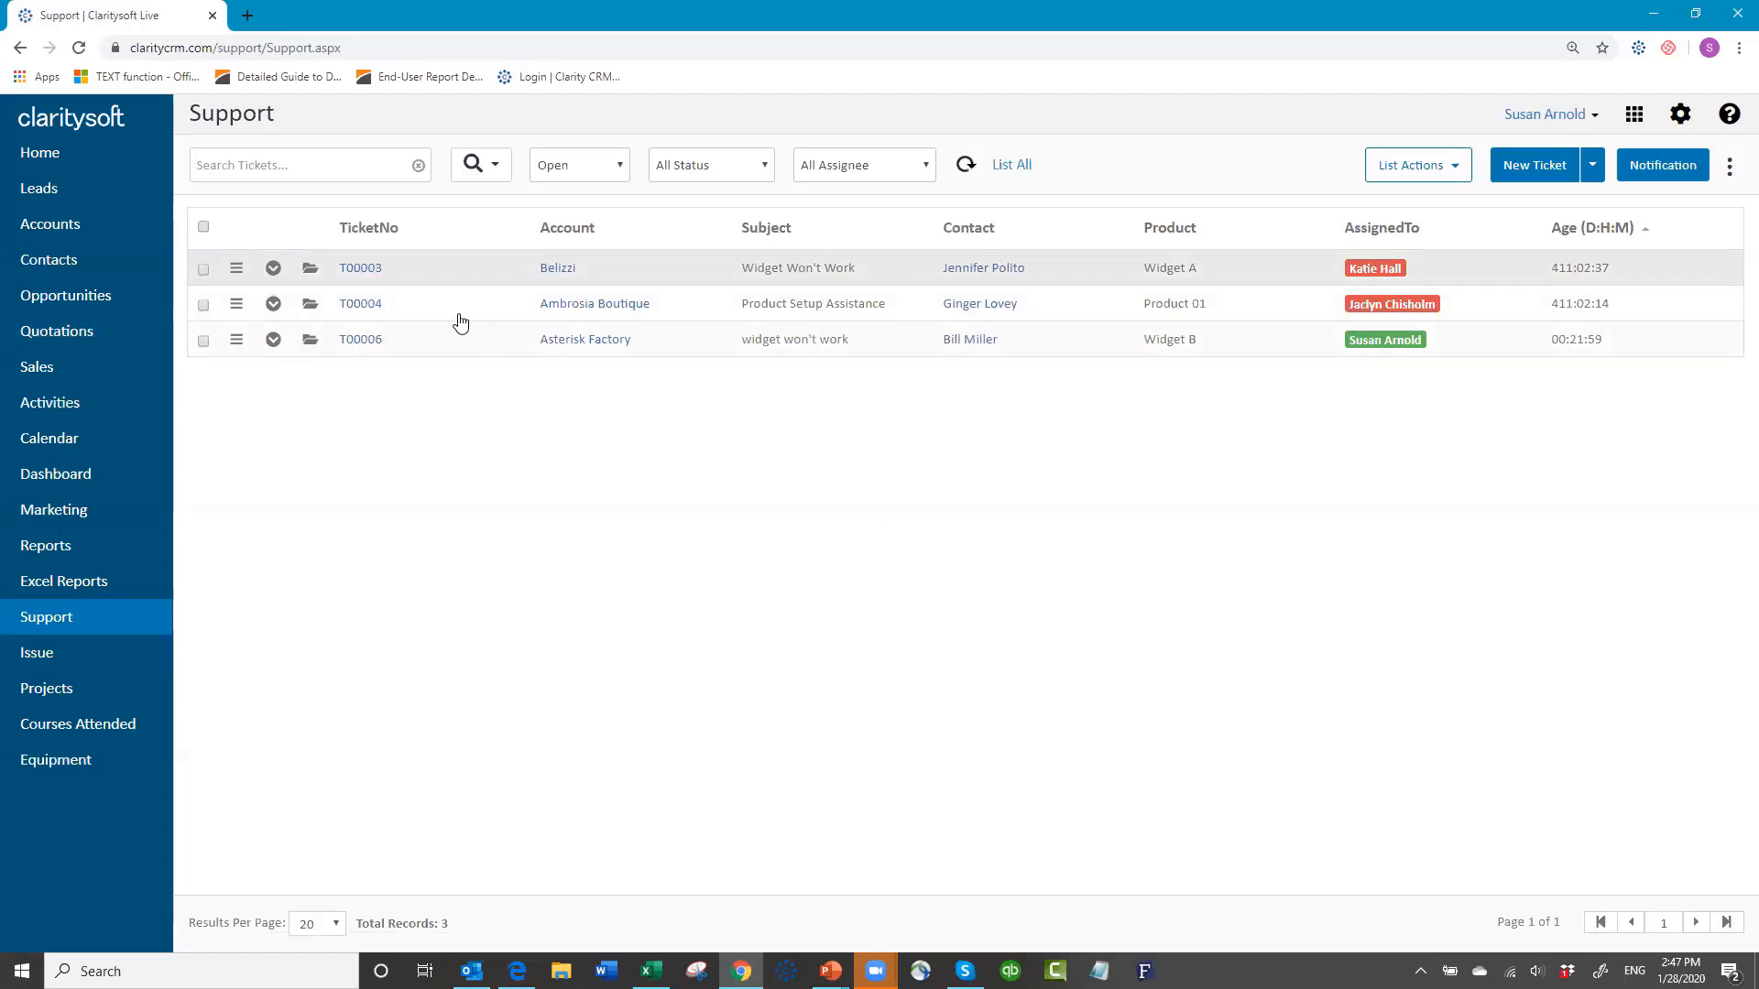
pyautogui.click(55, 229)
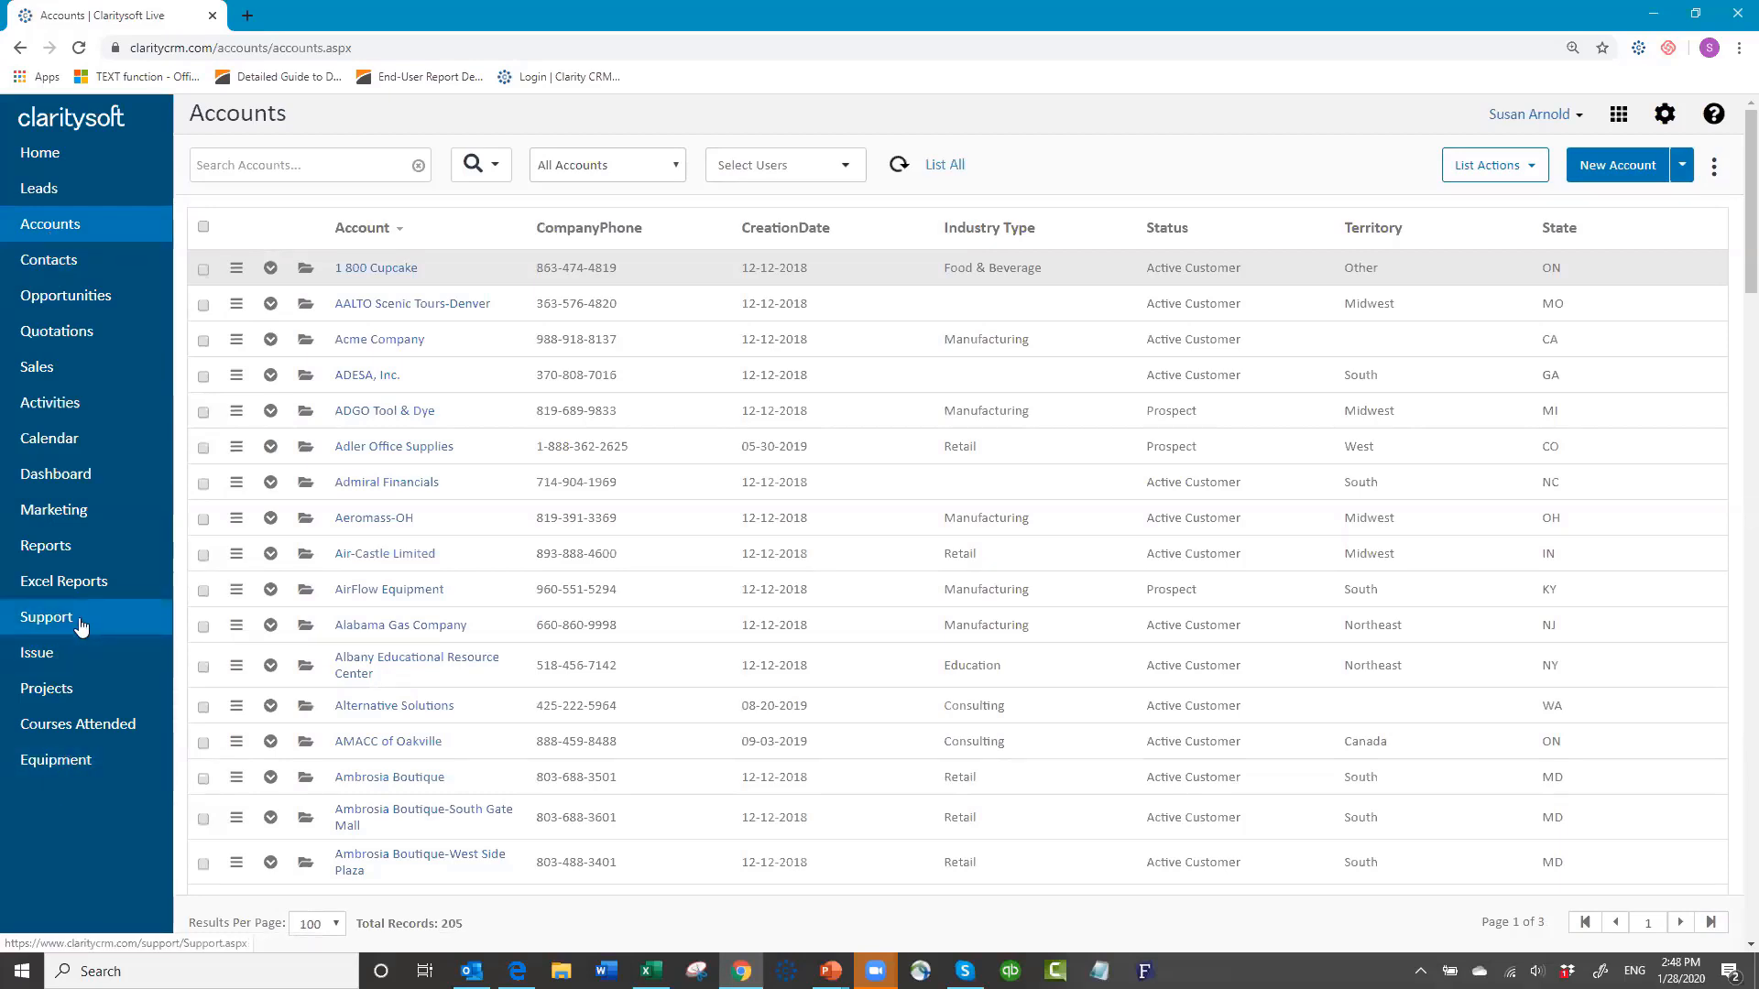
pyautogui.click(71, 760)
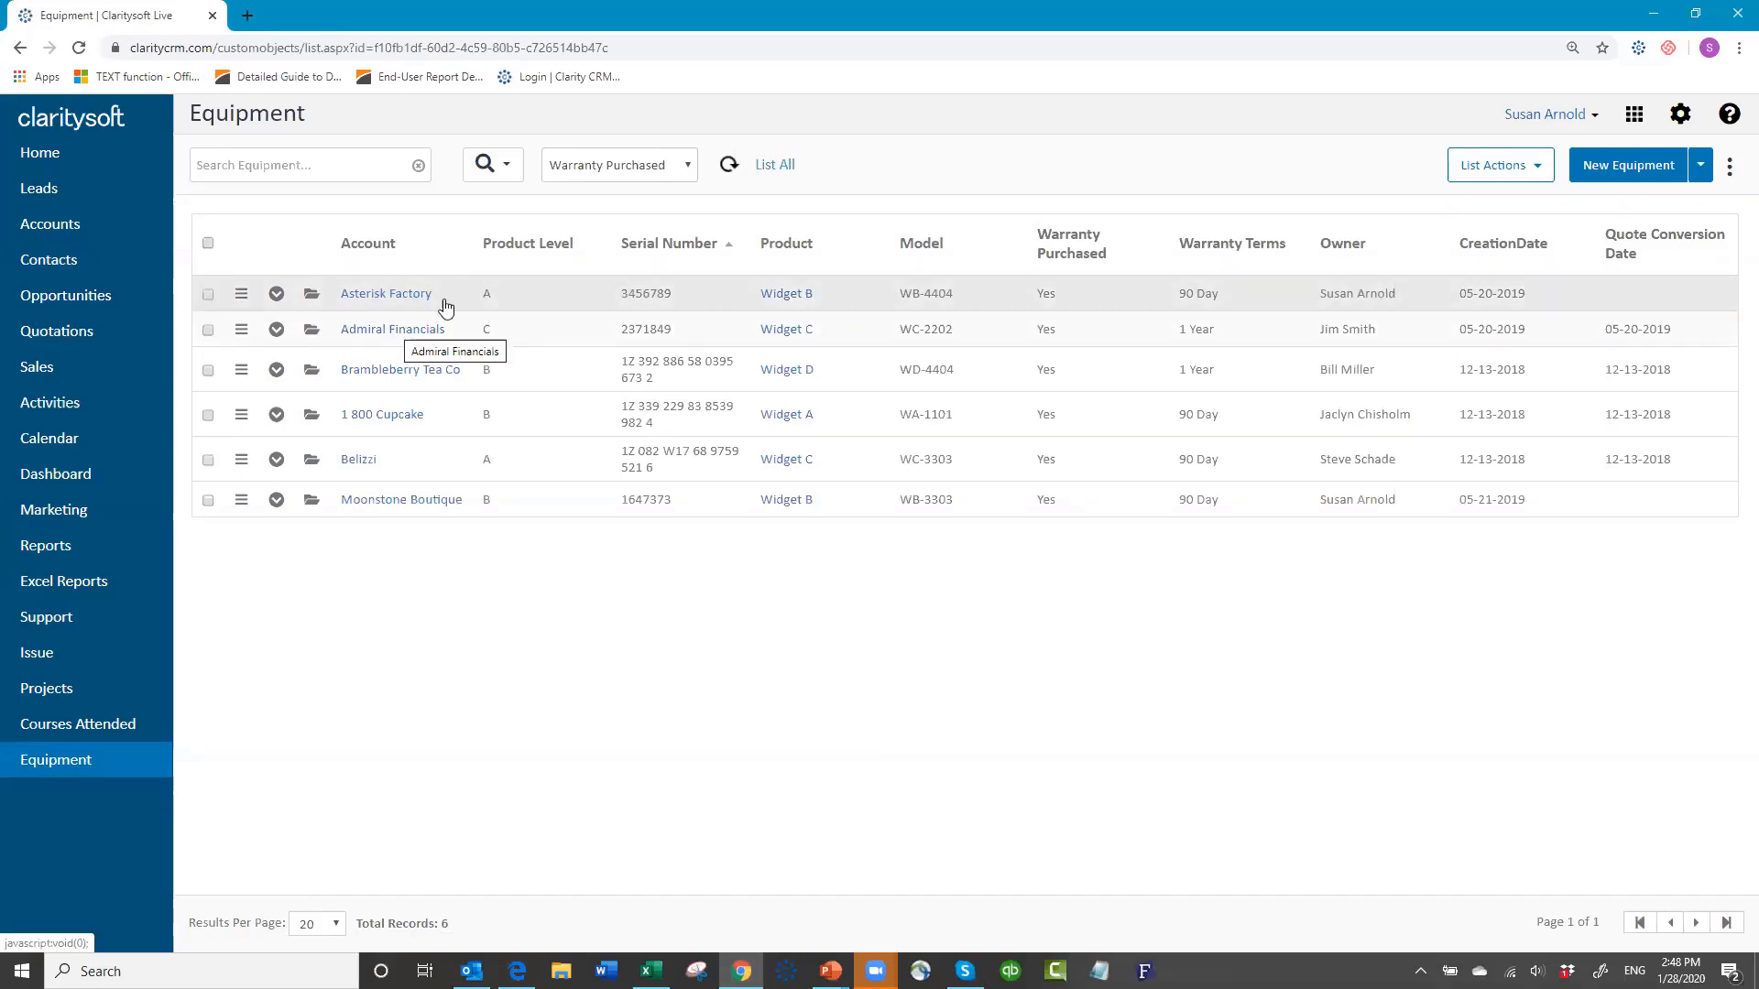
pyautogui.click(64, 234)
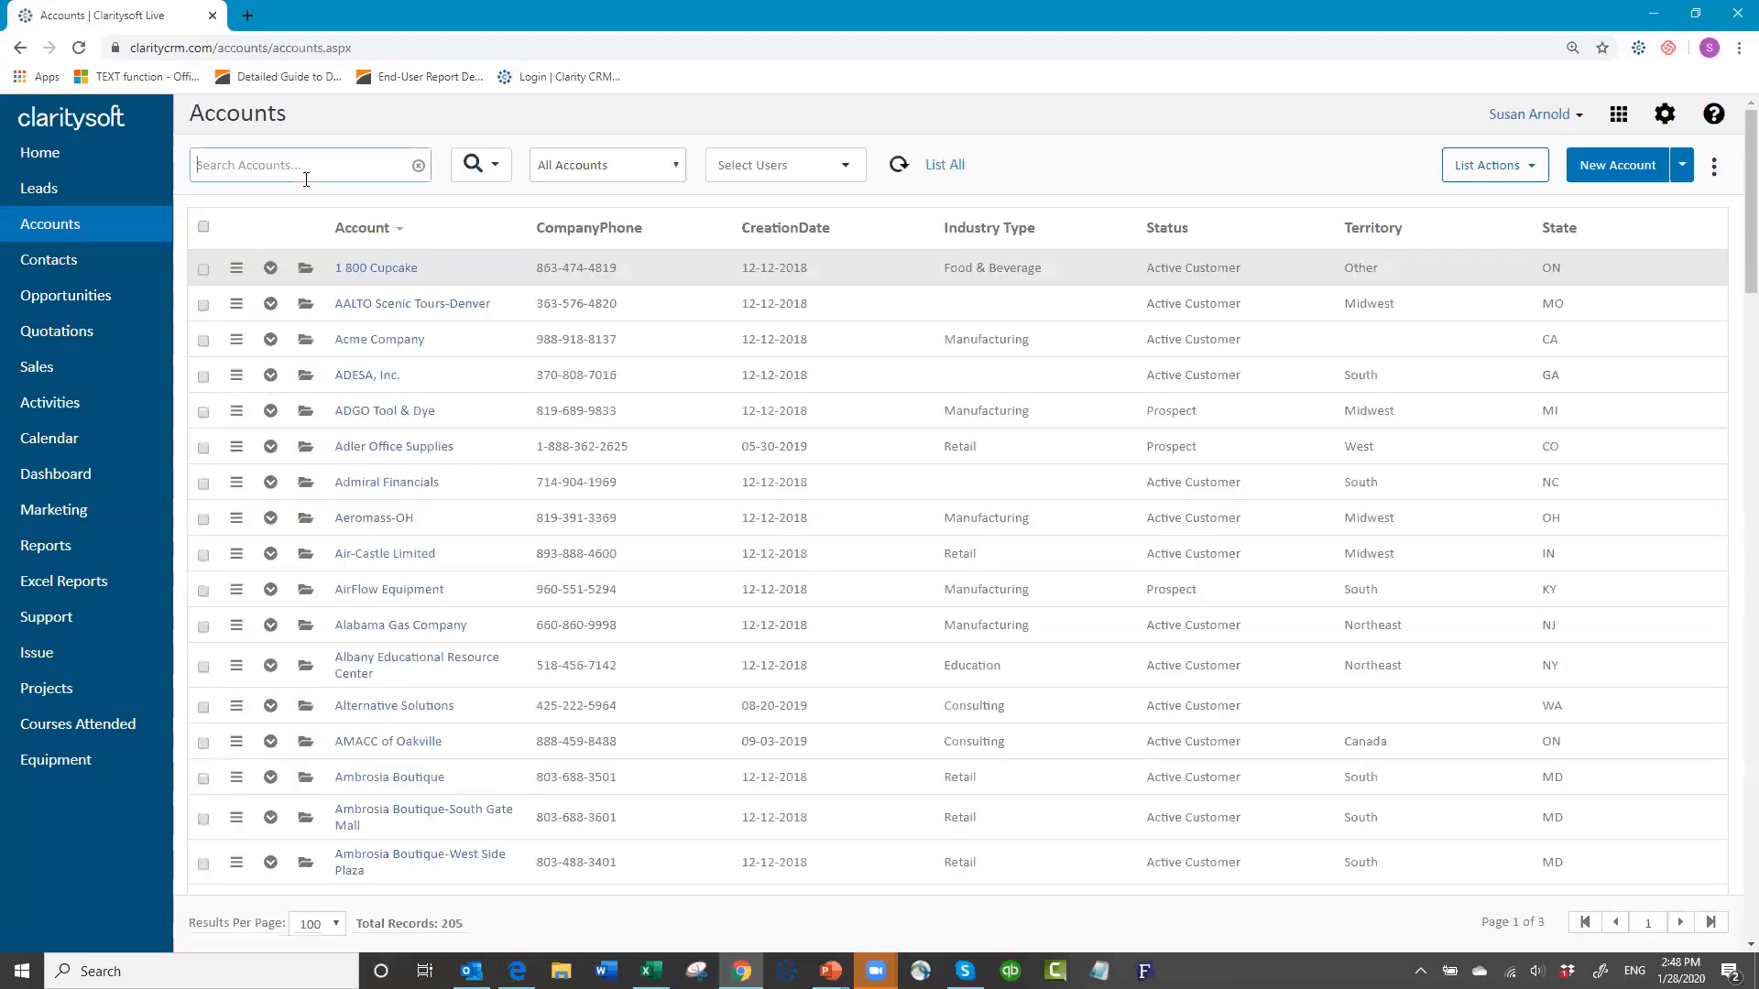
# Step: Search accounts for 'asteris' and make Equipment a visible sub-tab after Closed Activities
pyautogui.write('asteris')
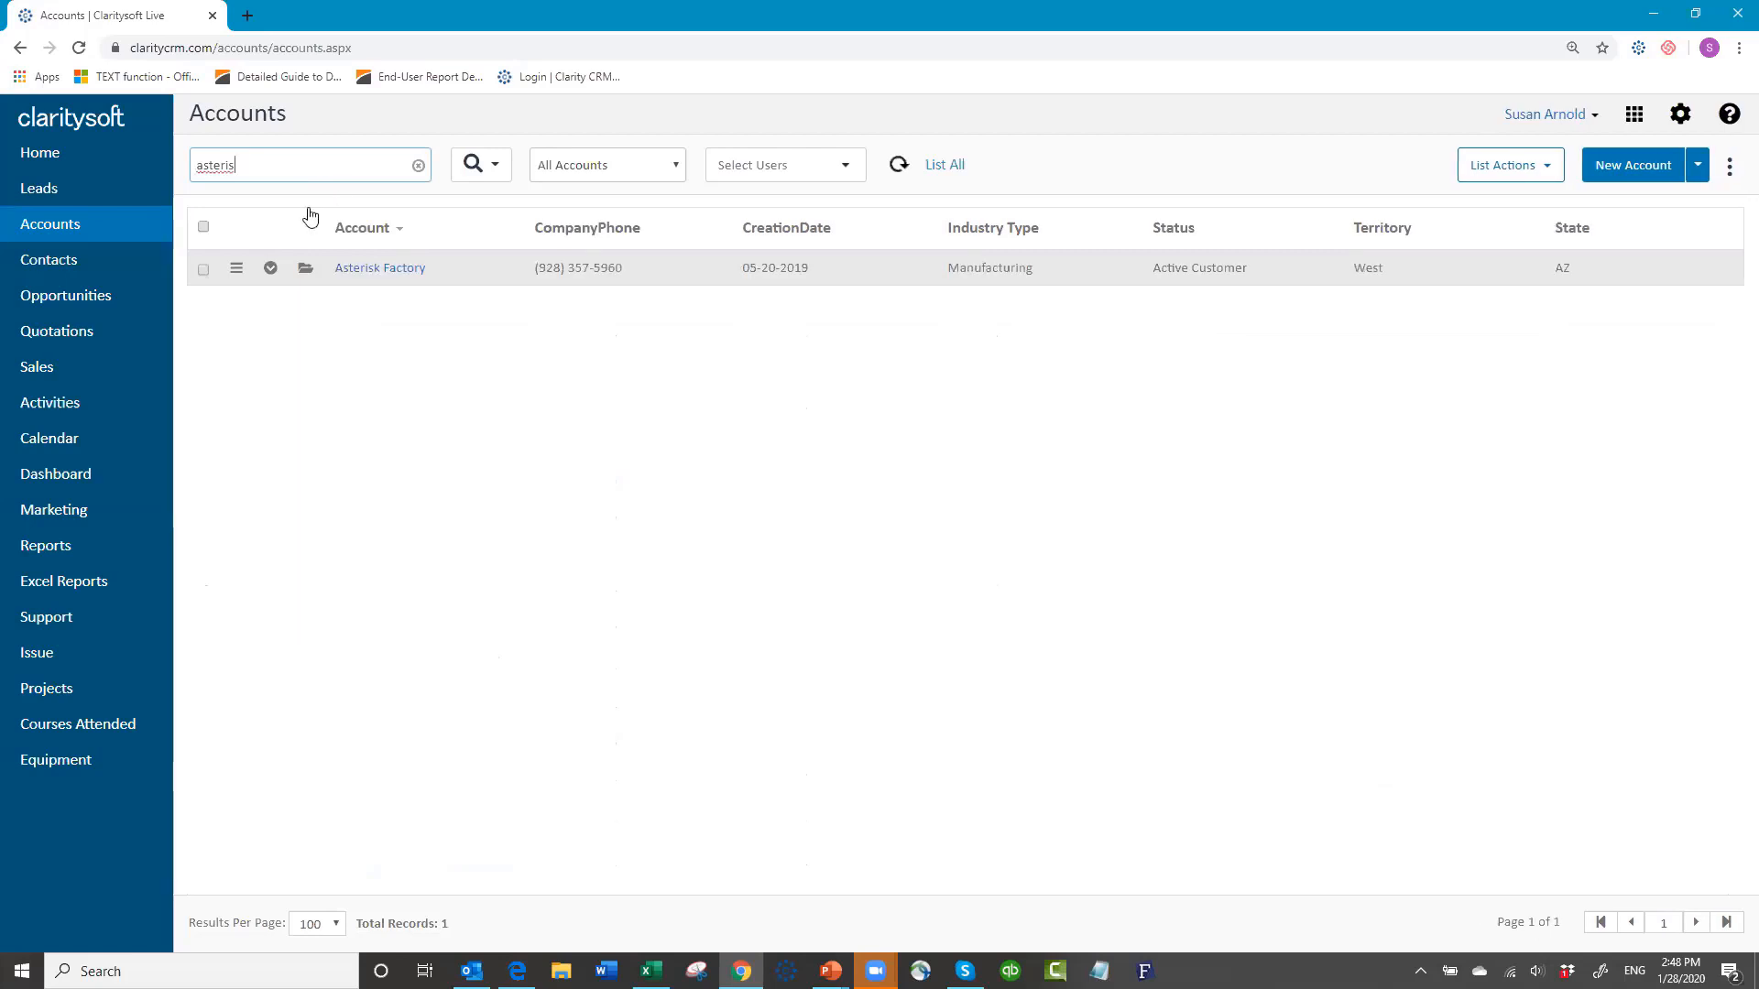
pyautogui.click(271, 269)
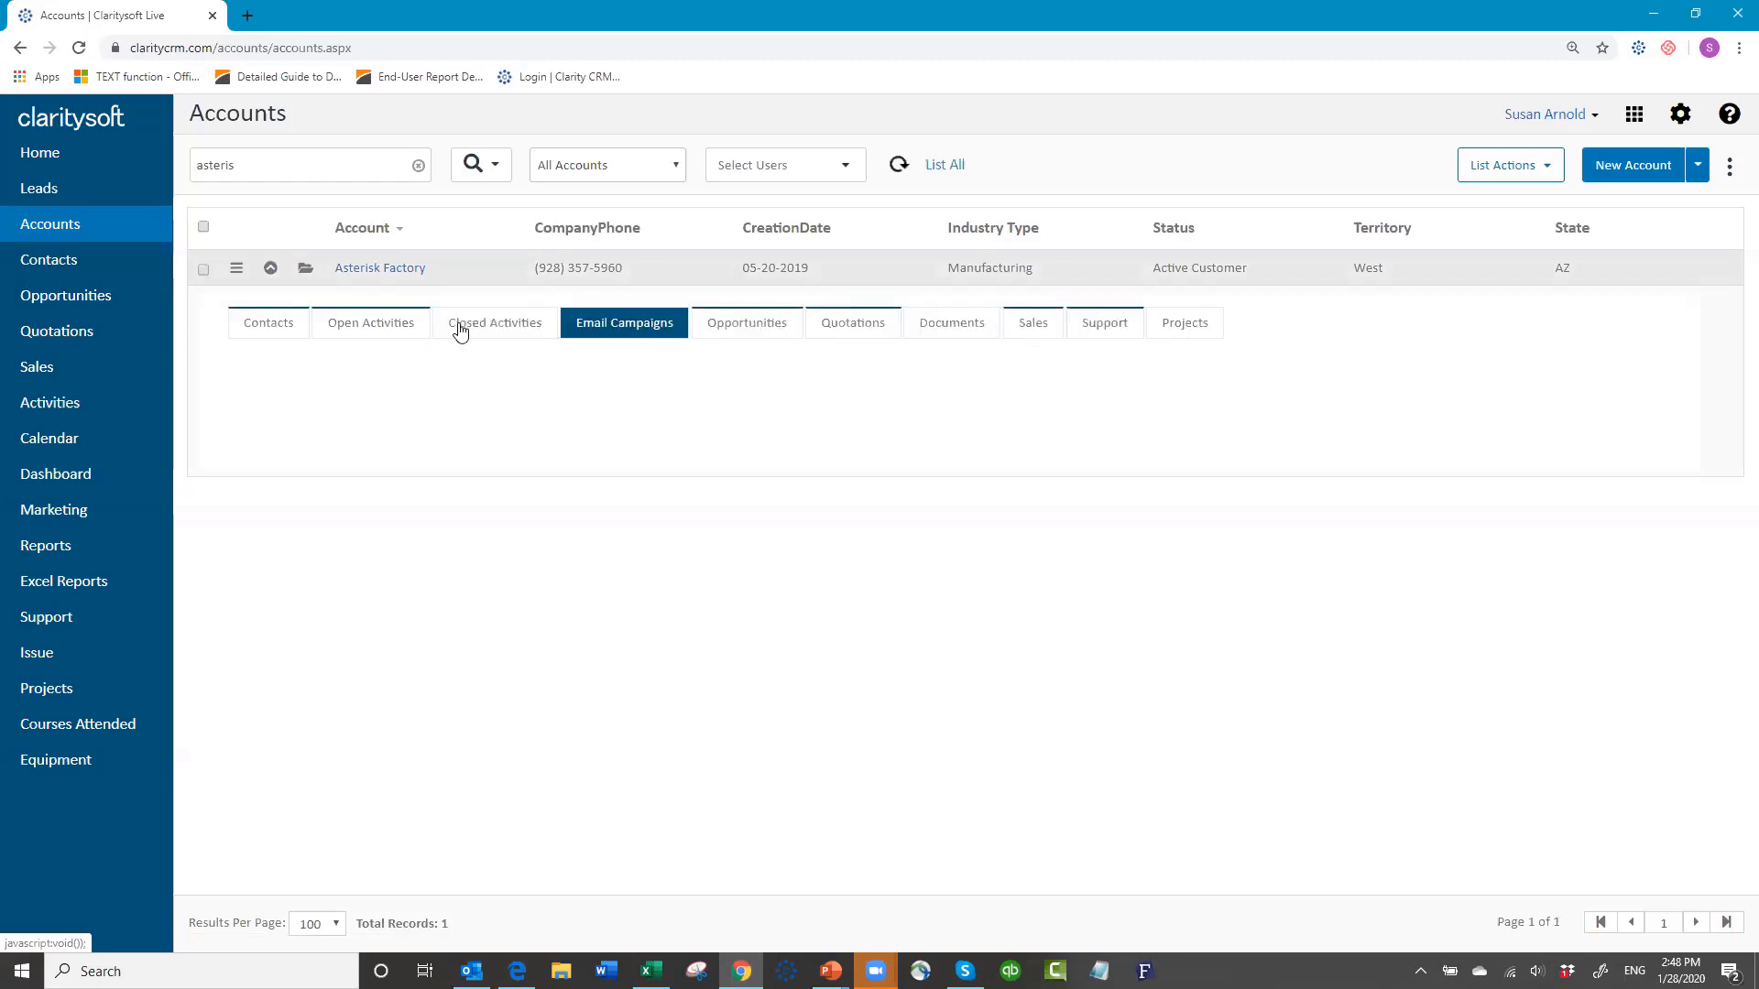
pyautogui.click(271, 267)
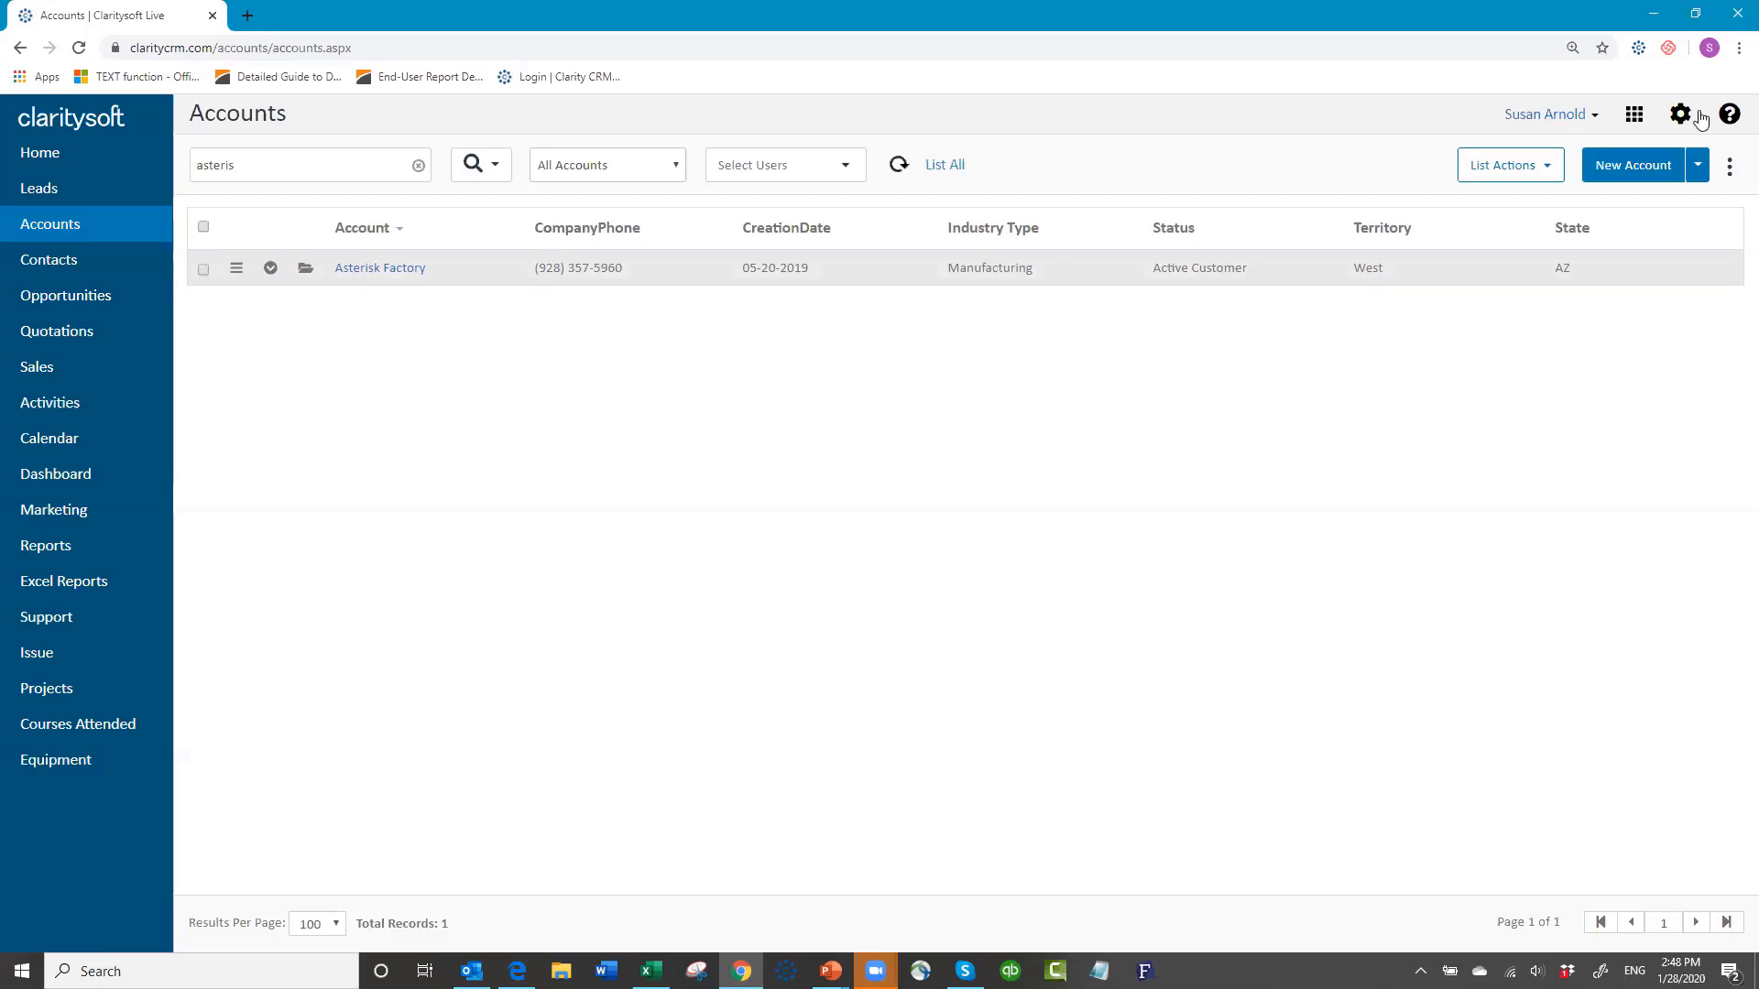
pyautogui.click(1730, 170)
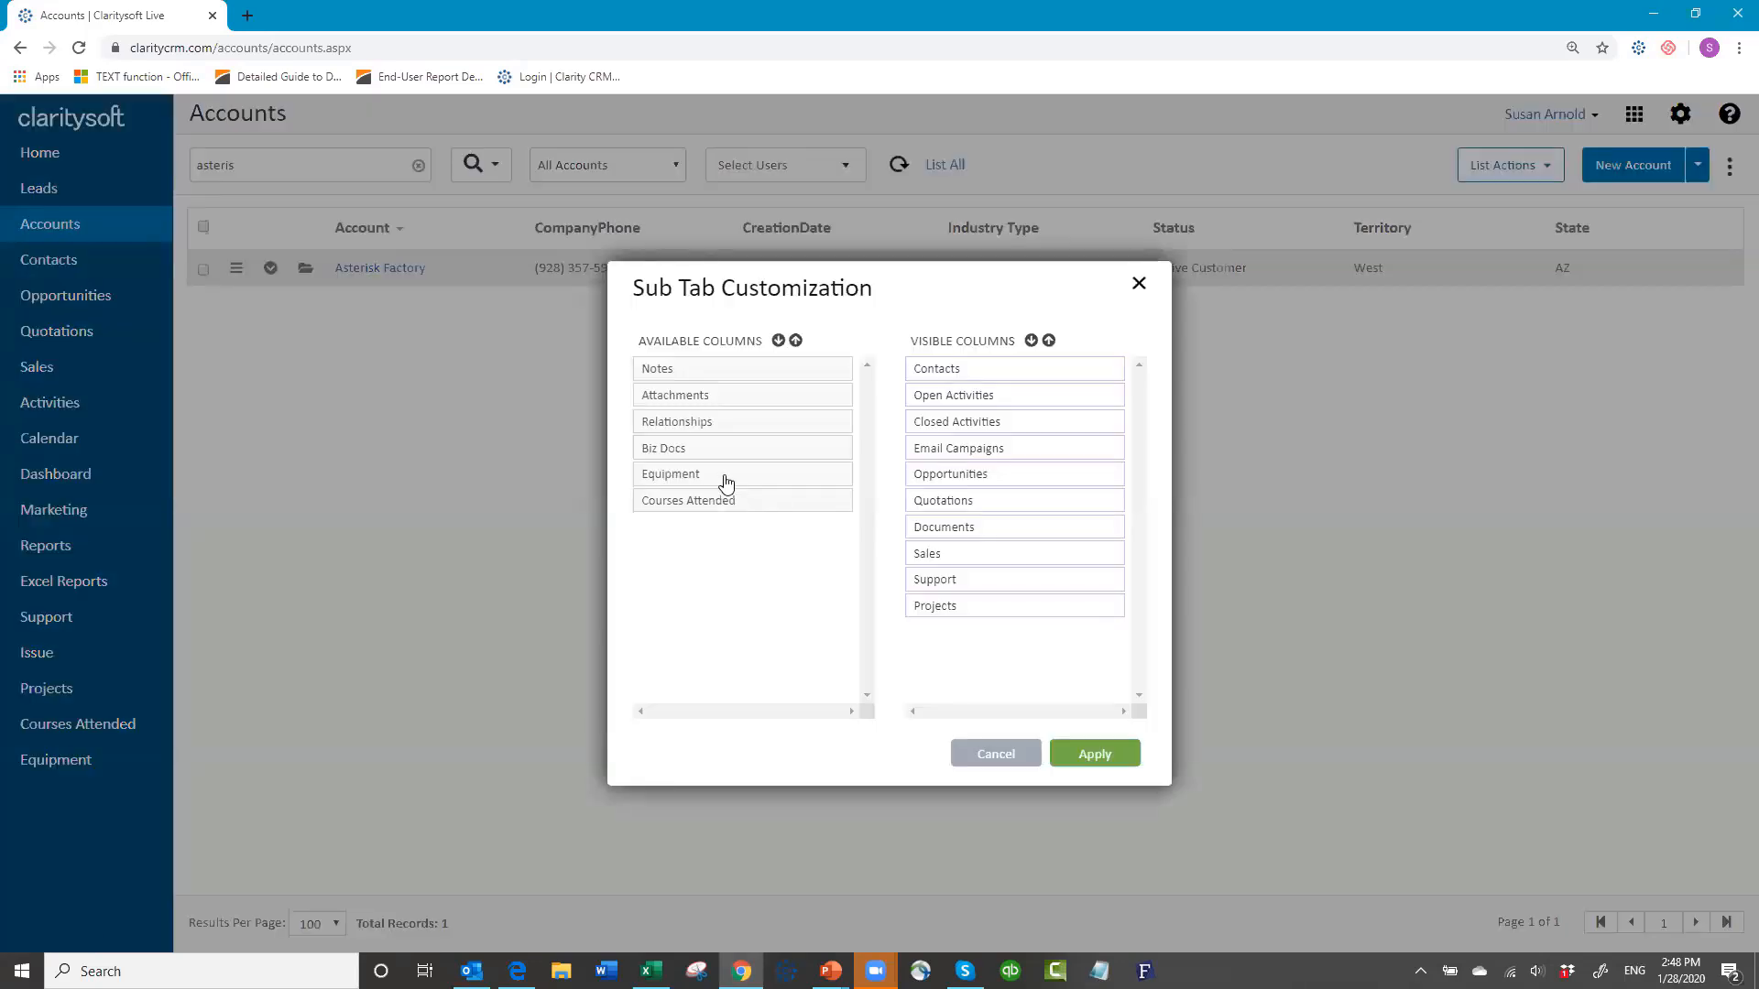
pyautogui.moveTo(975, 481); pyautogui.dragTo(1007, 454)
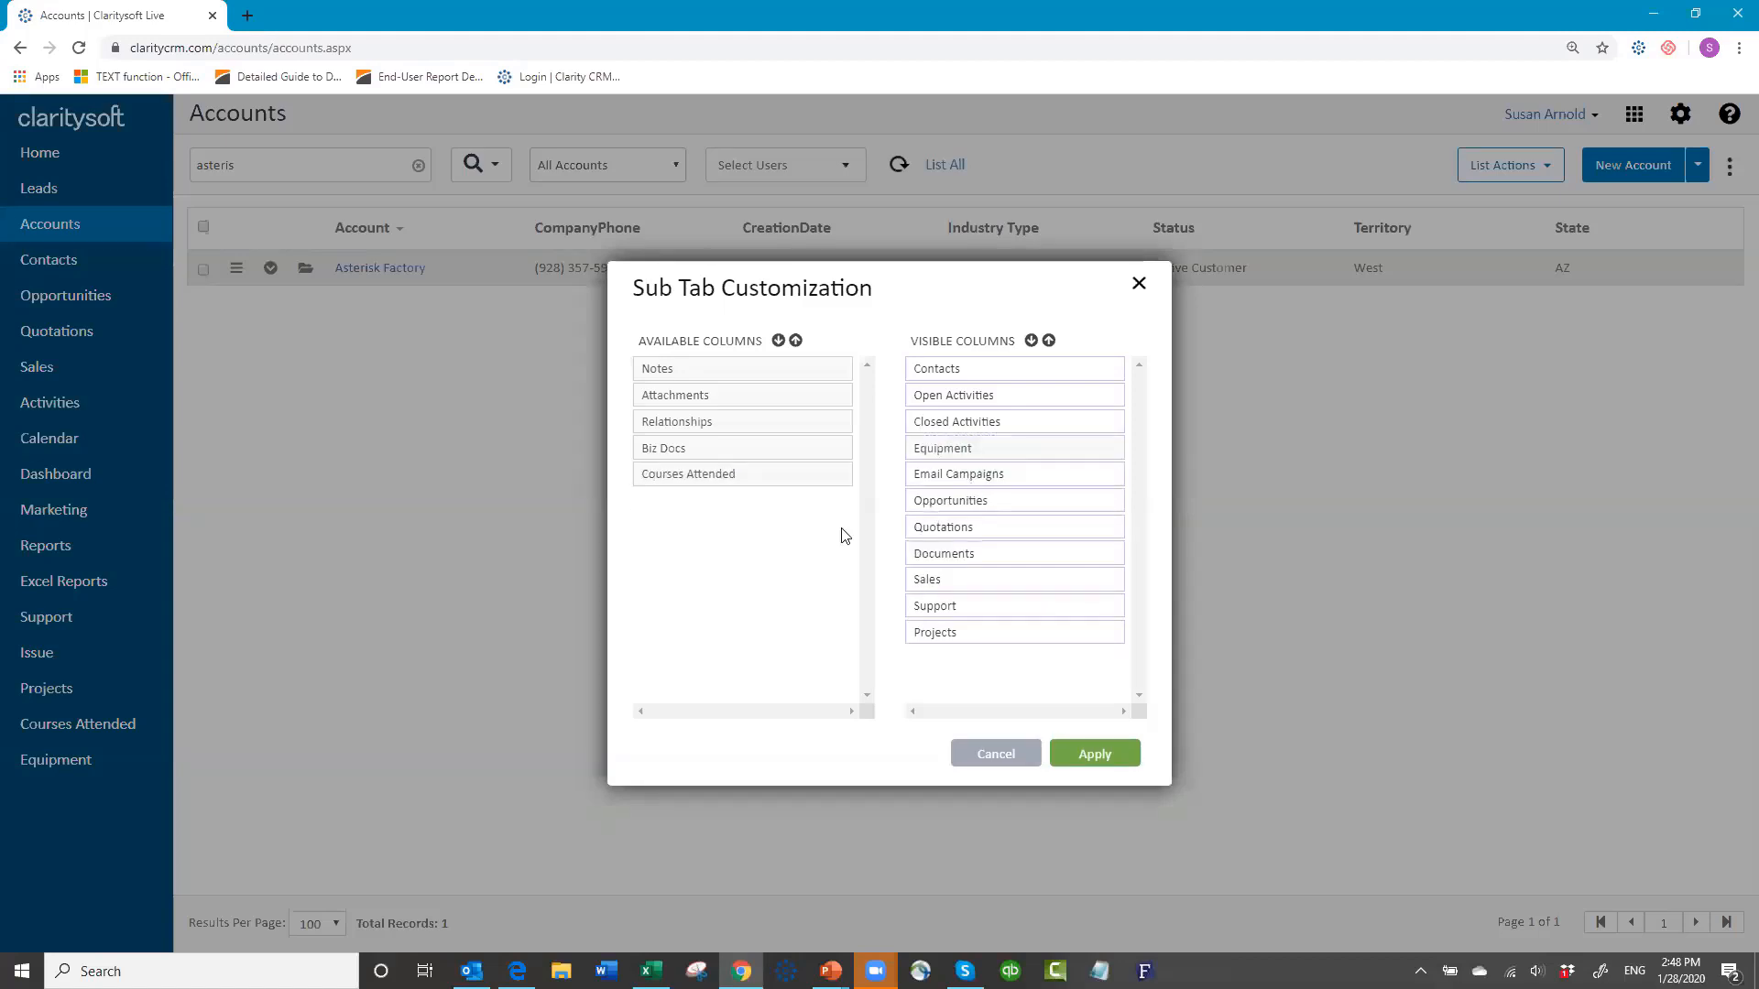
pyautogui.click(1100, 754)
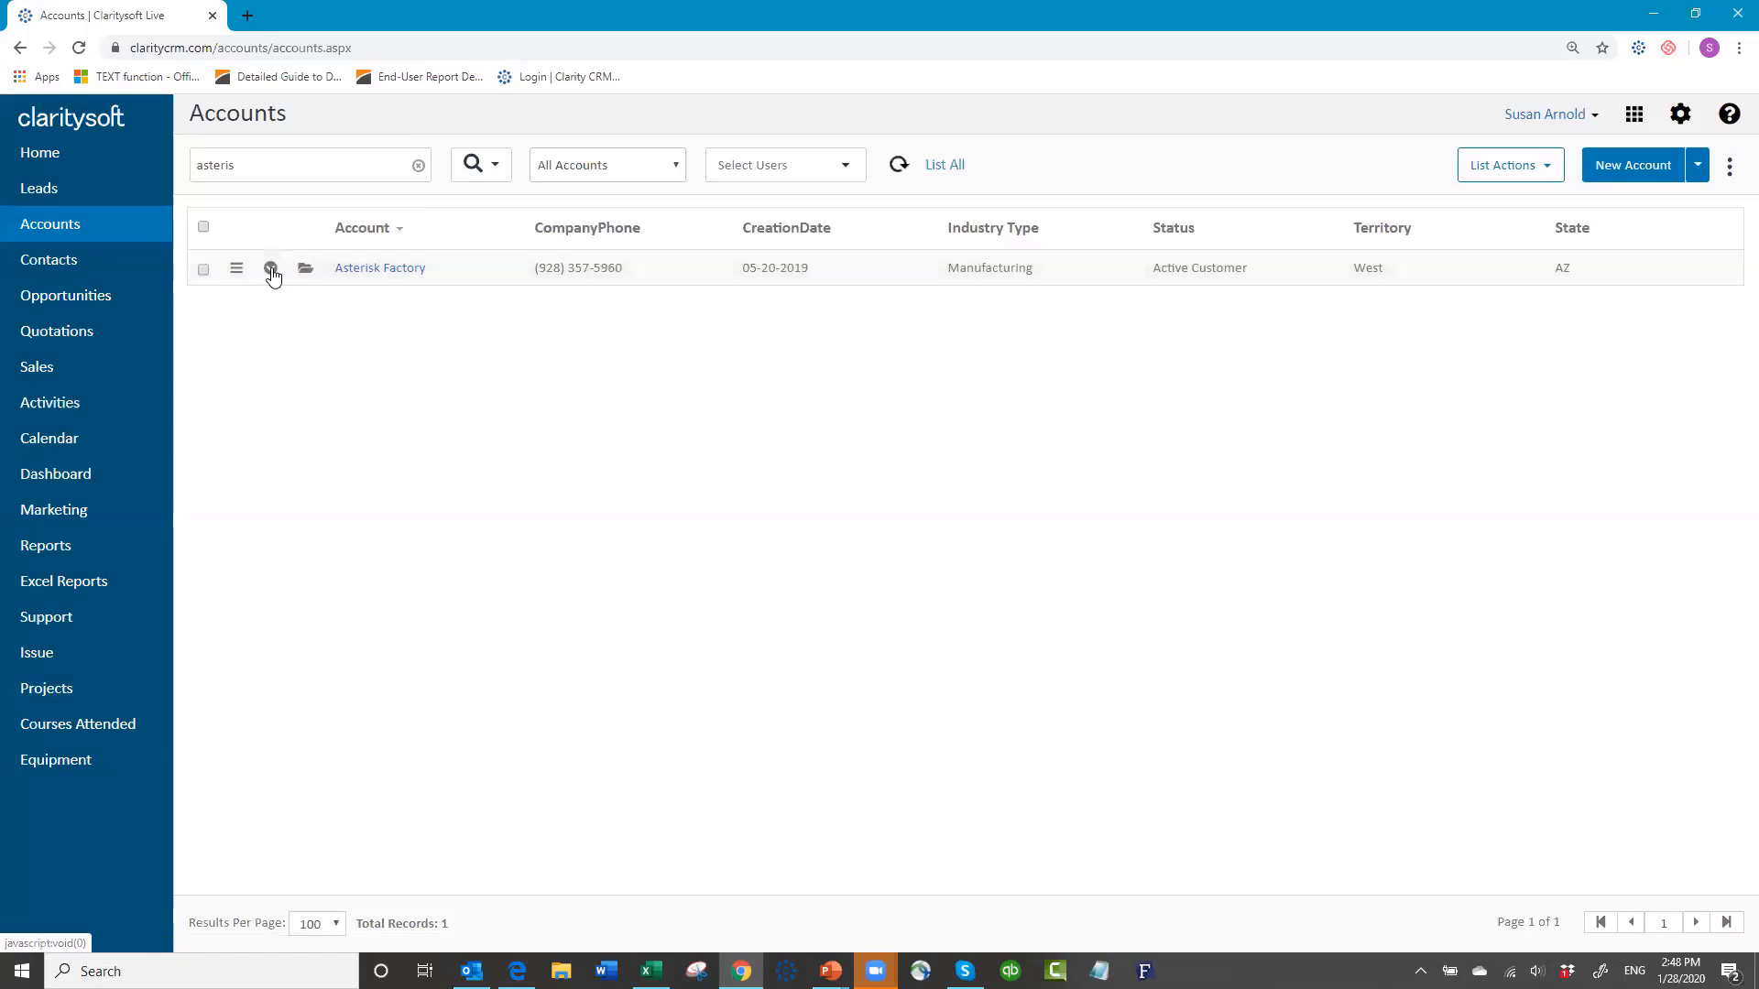
# Step: Review Asterisk Factory's equipment record, serial 3456789, and its support tickets
pyautogui.click(271, 270)
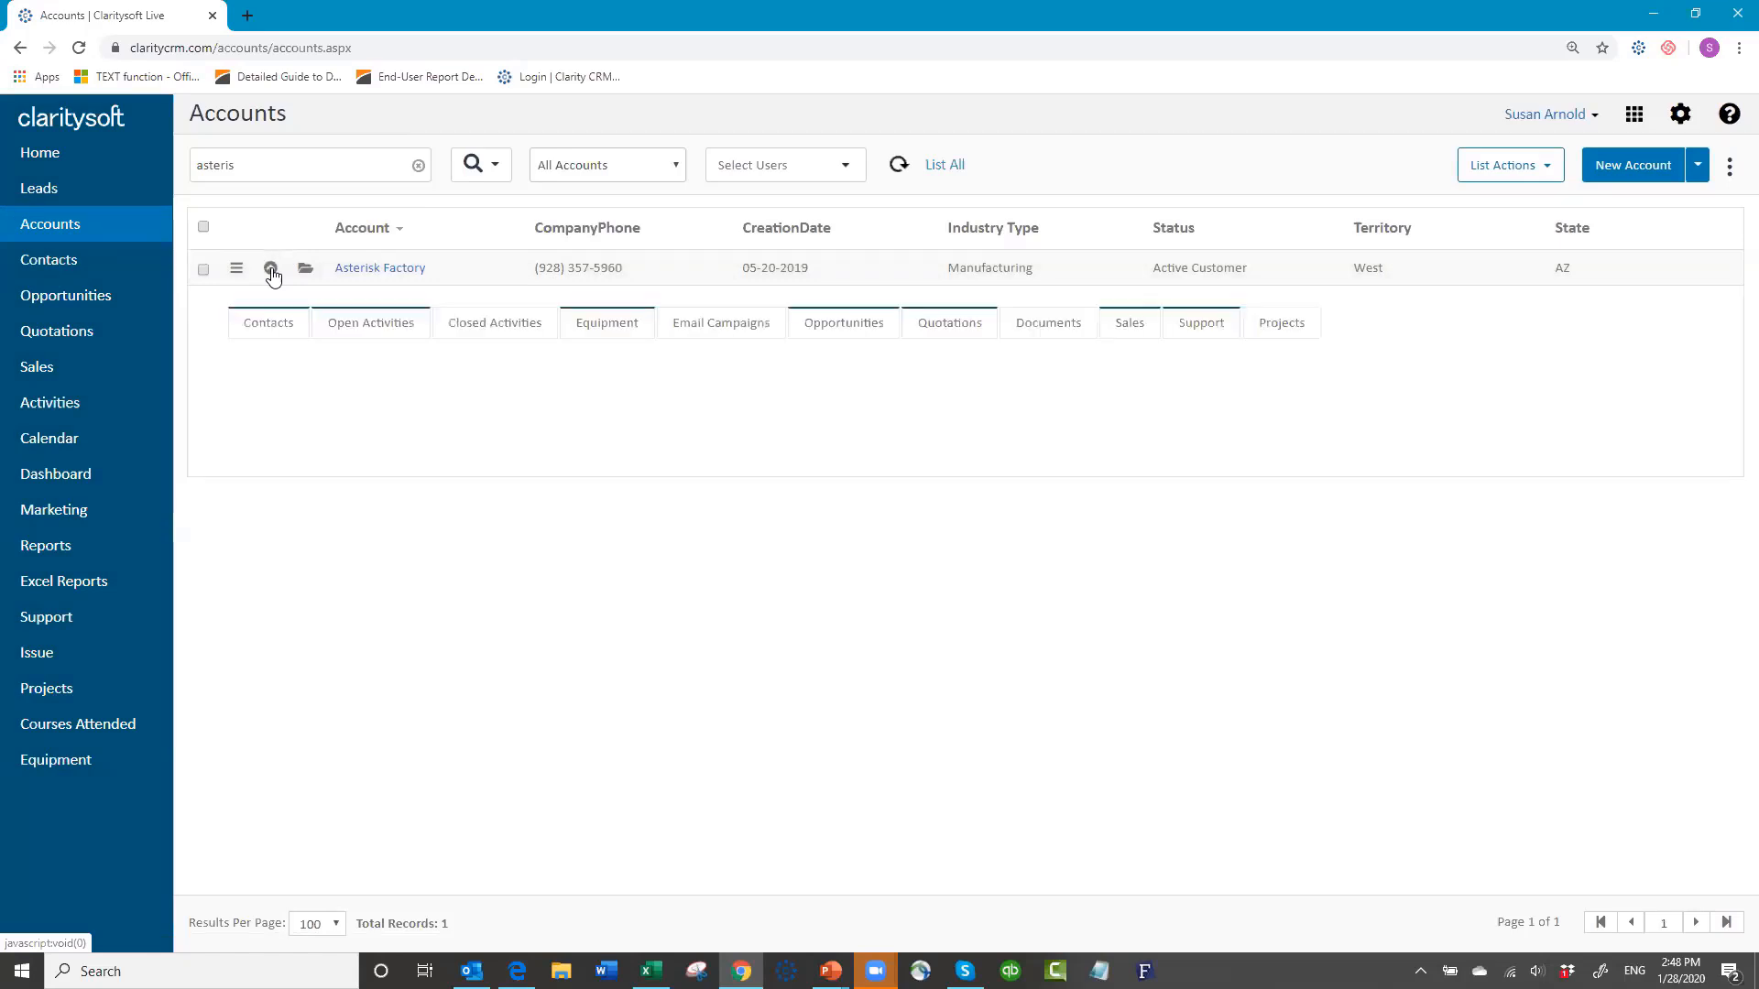
pyautogui.click(616, 322)
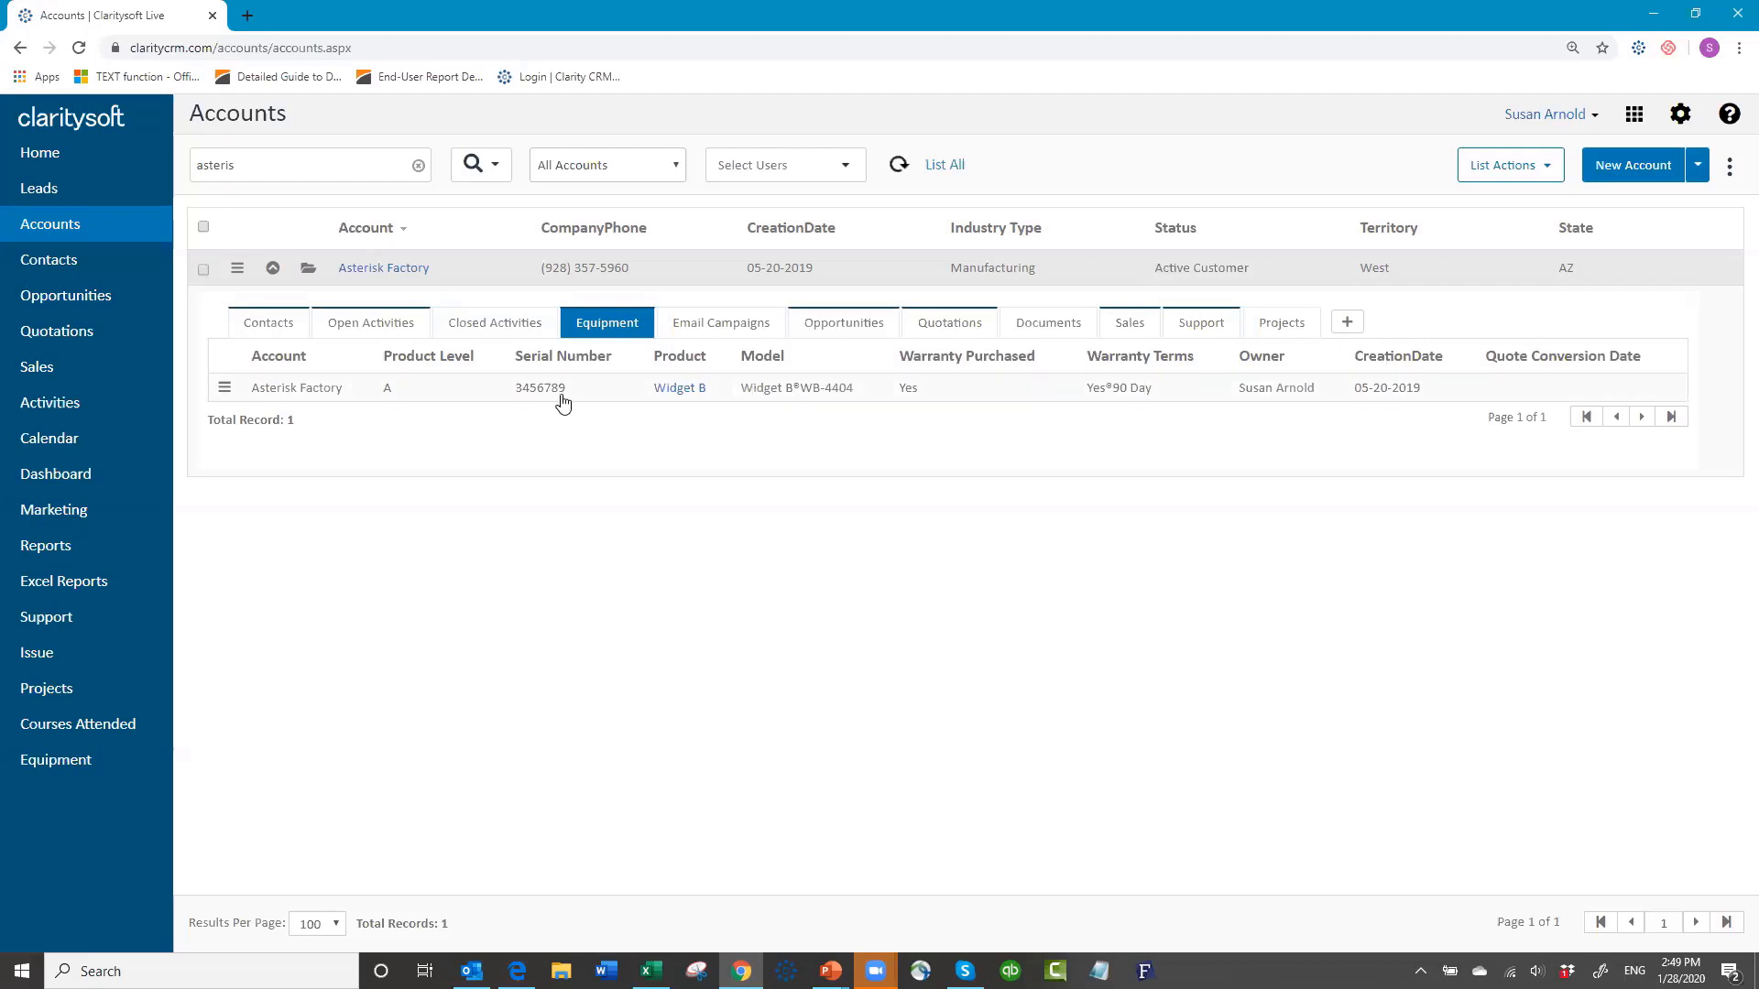
pyautogui.moveTo(565, 394); pyautogui.dragTo(515, 391)
pyautogui.hotkey('ctrl', 'c')
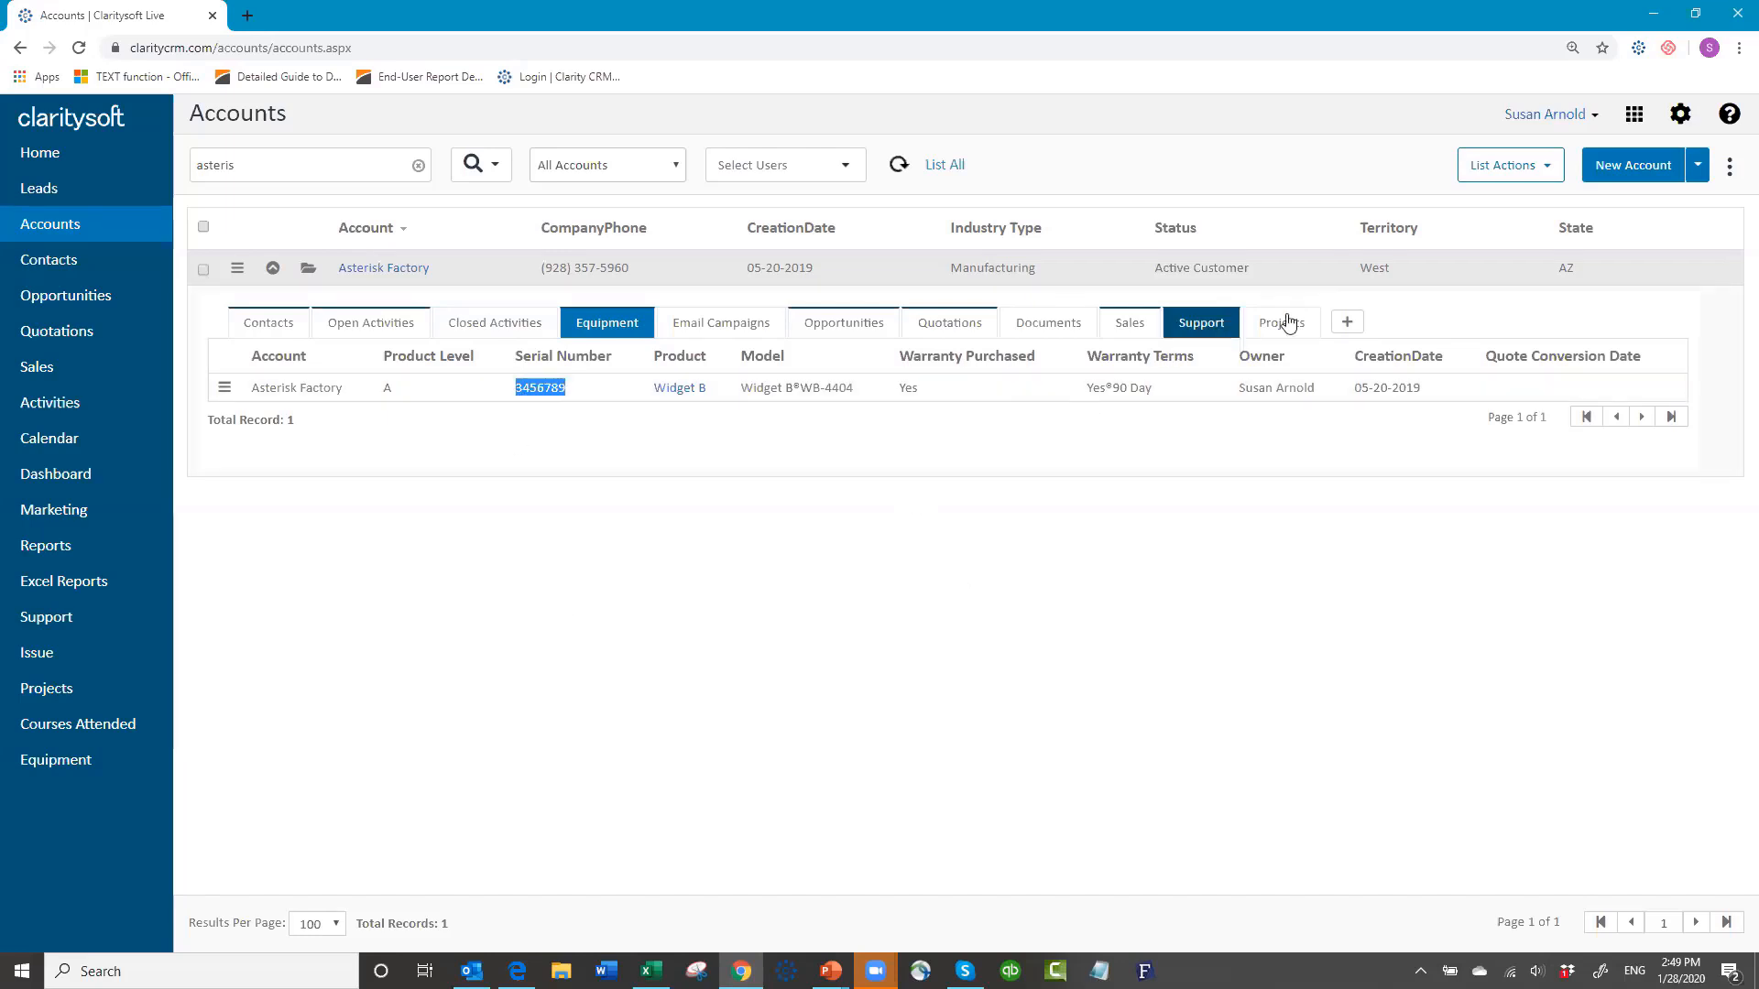
pyautogui.click(1205, 326)
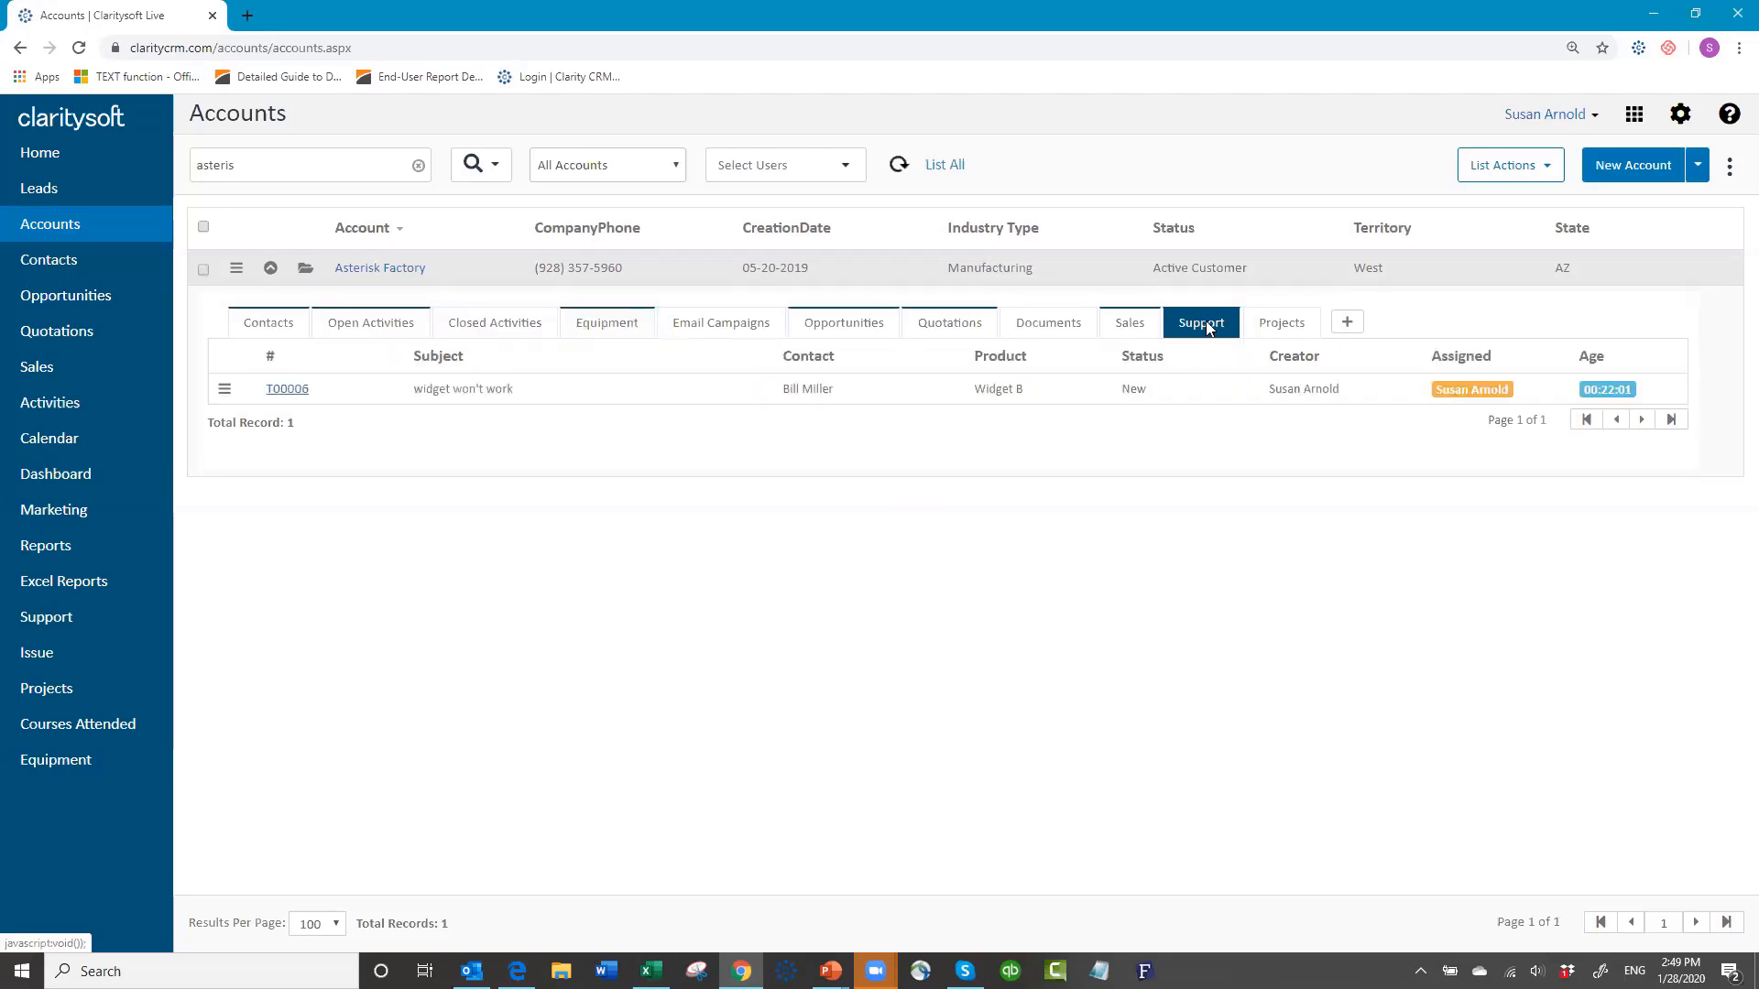
# Step: Start a new Asterisk Factory support ticket with the account's contact and subject 'Doesn't work'
pyautogui.click(1348, 326)
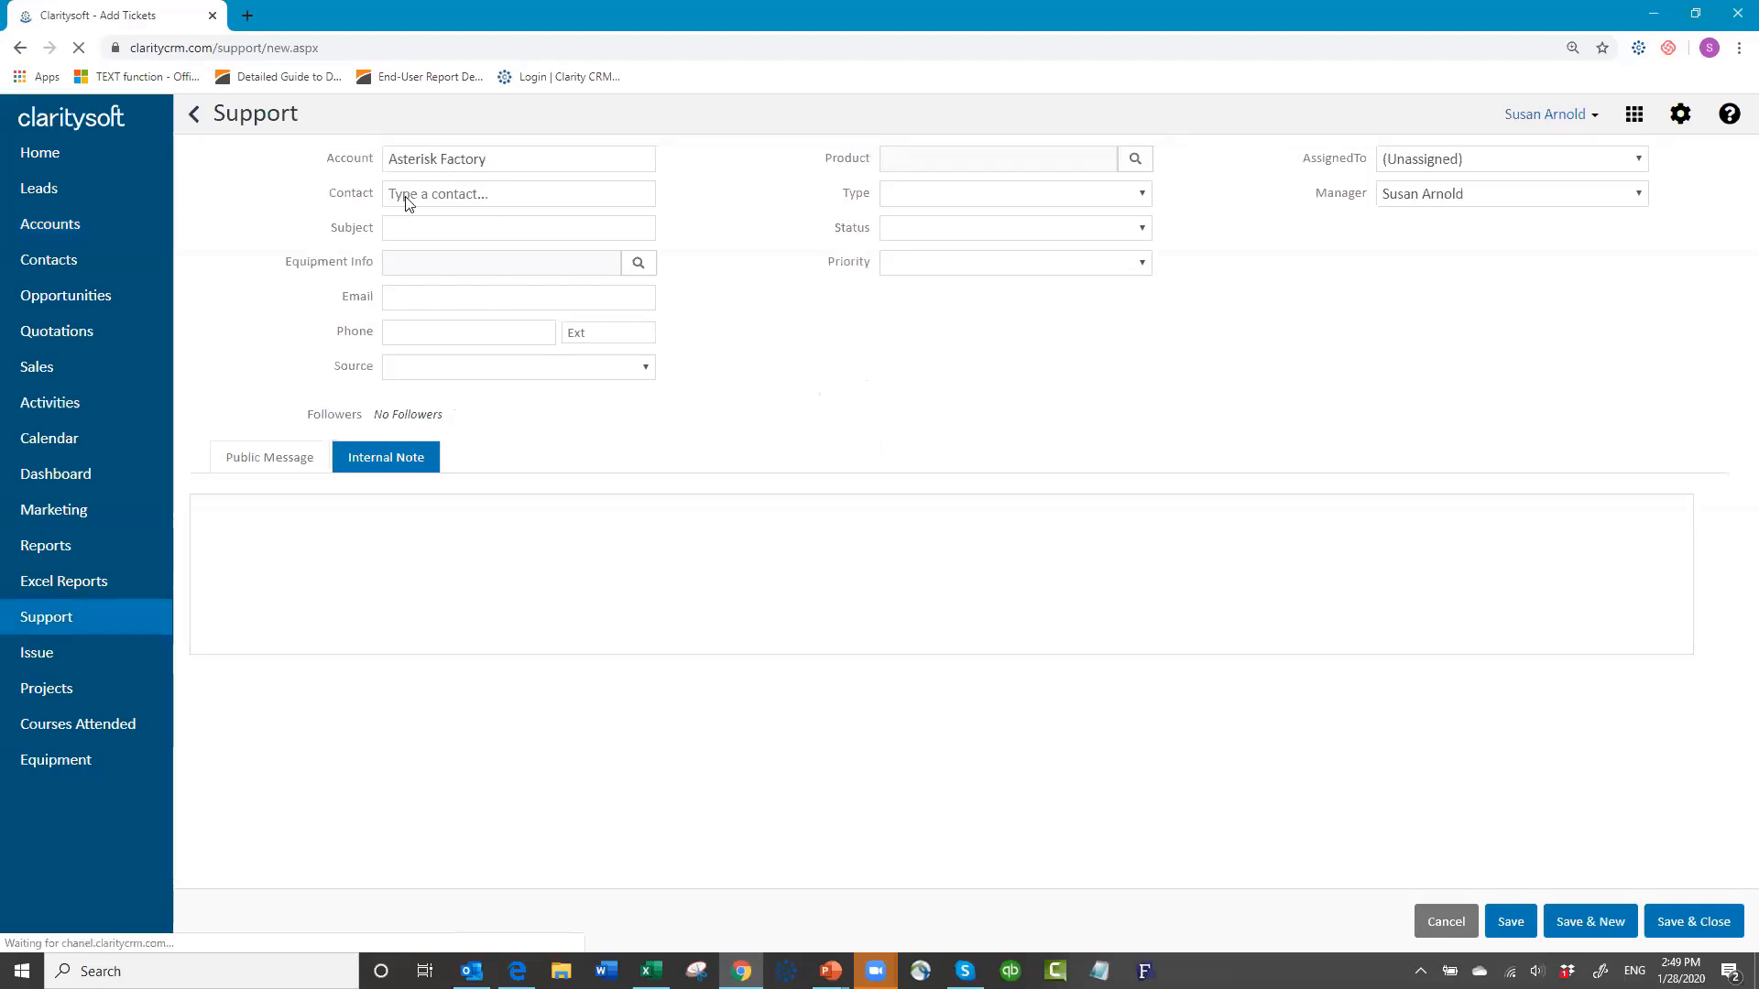
pyautogui.click(404, 196)
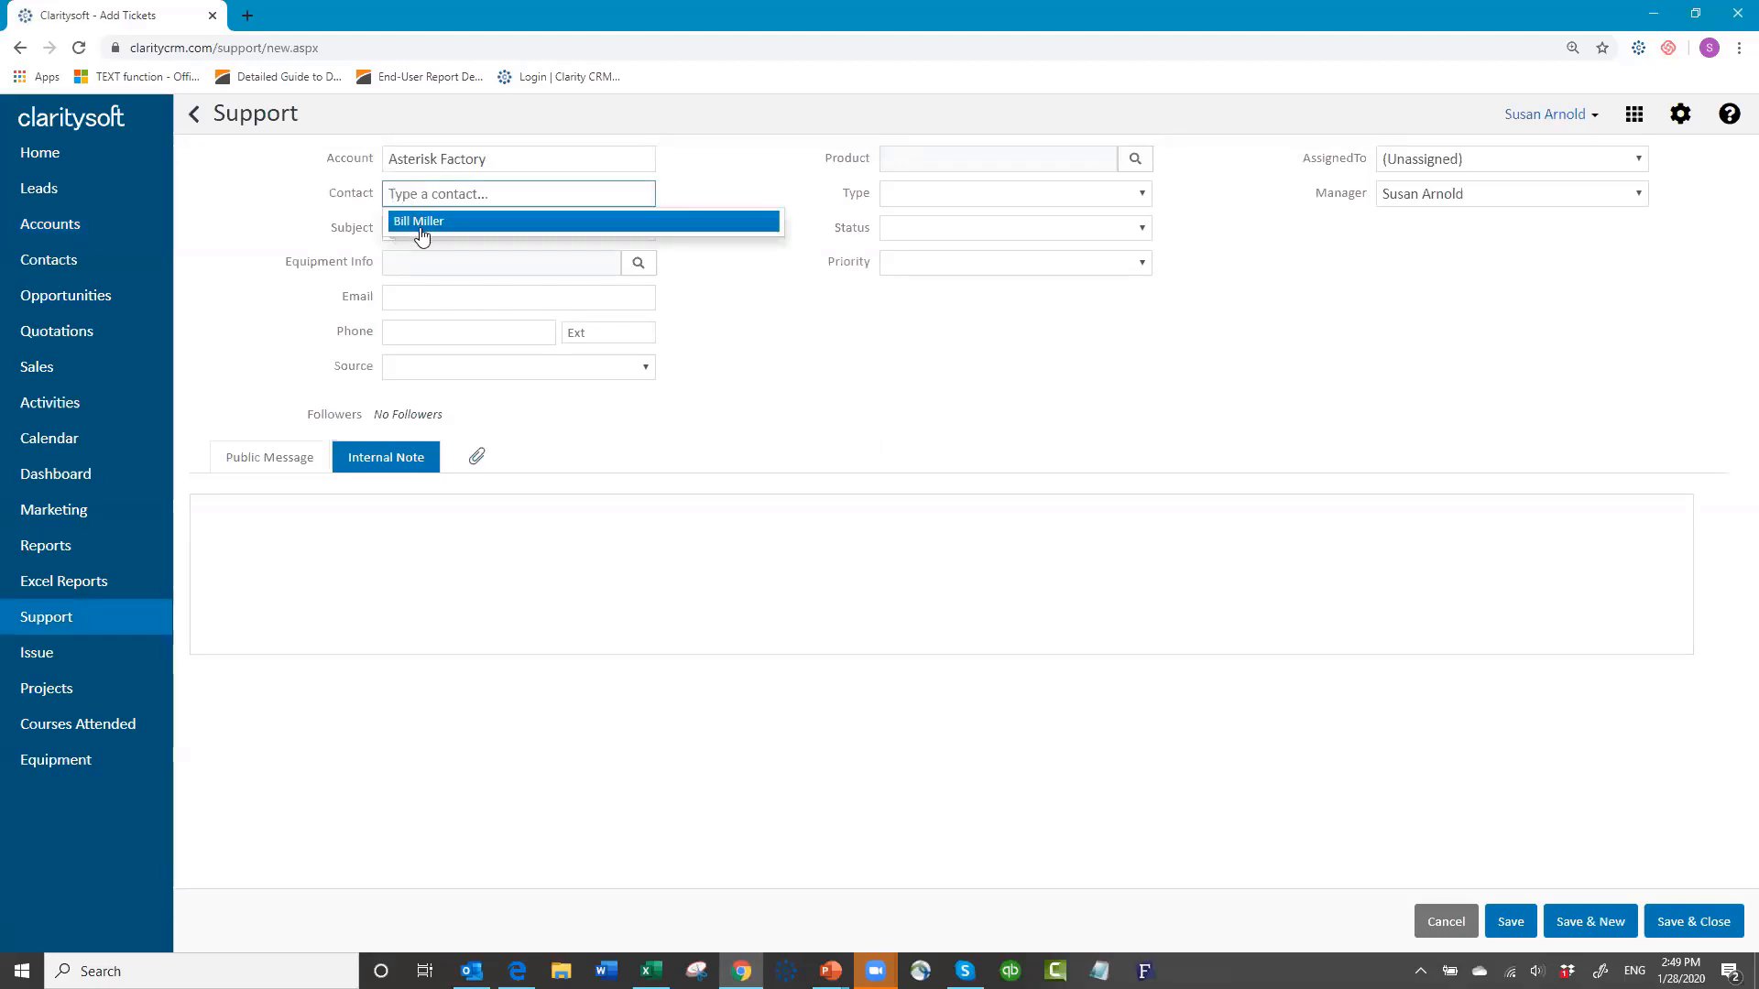
pyautogui.click(420, 221)
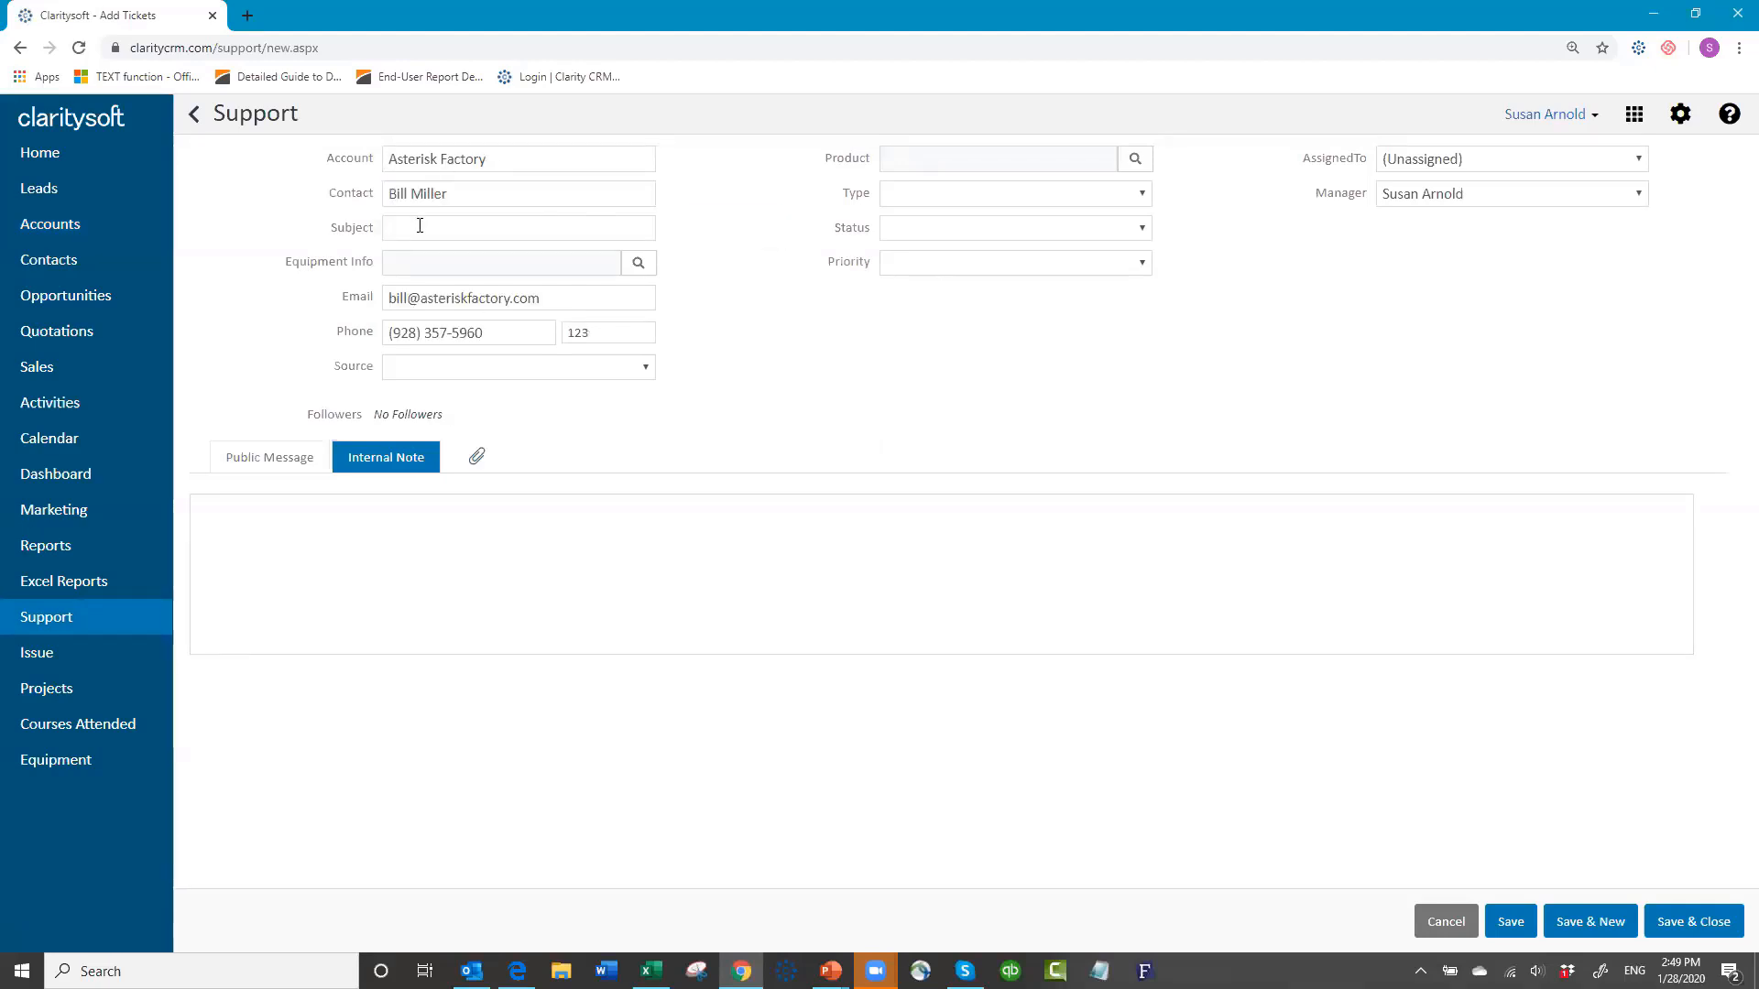
pyautogui.click(425, 227)
pyautogui.write("Doesn't work")
pyautogui.click(637, 268)
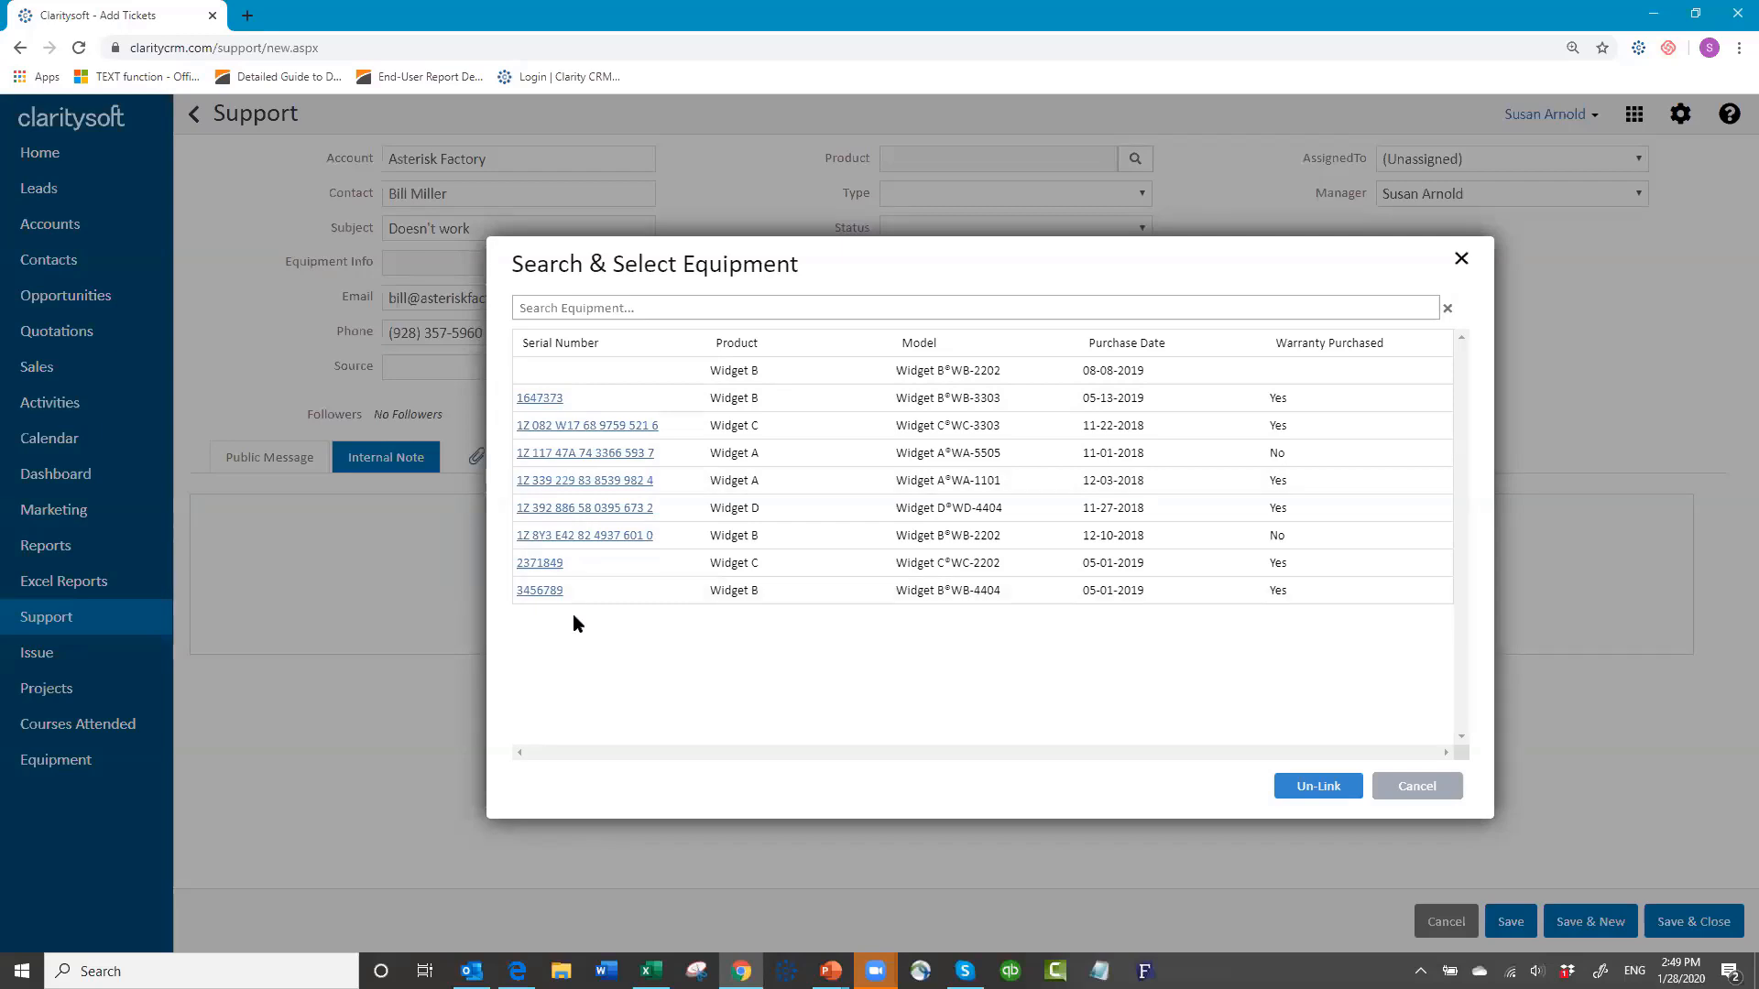
# Step: Search for equipment serial 3456789 and link it as the ticket's Equipment Info
pyautogui.click(569, 307)
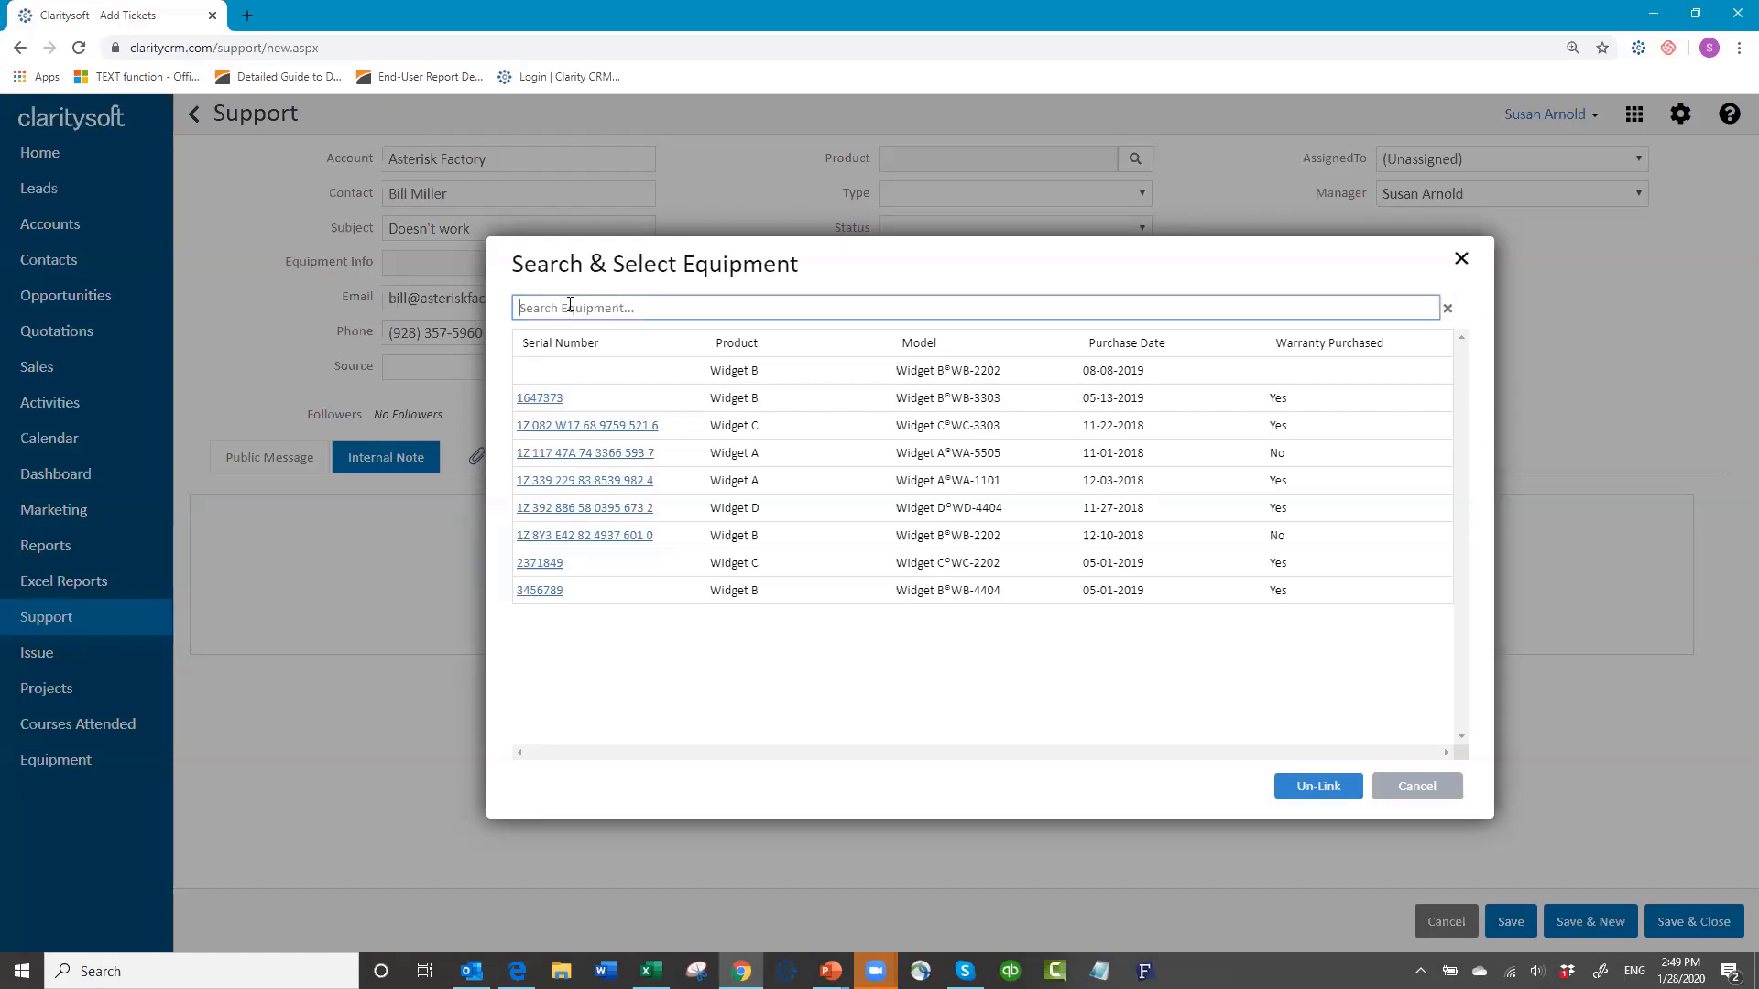
pyautogui.hotkey('ctrl', 'v')
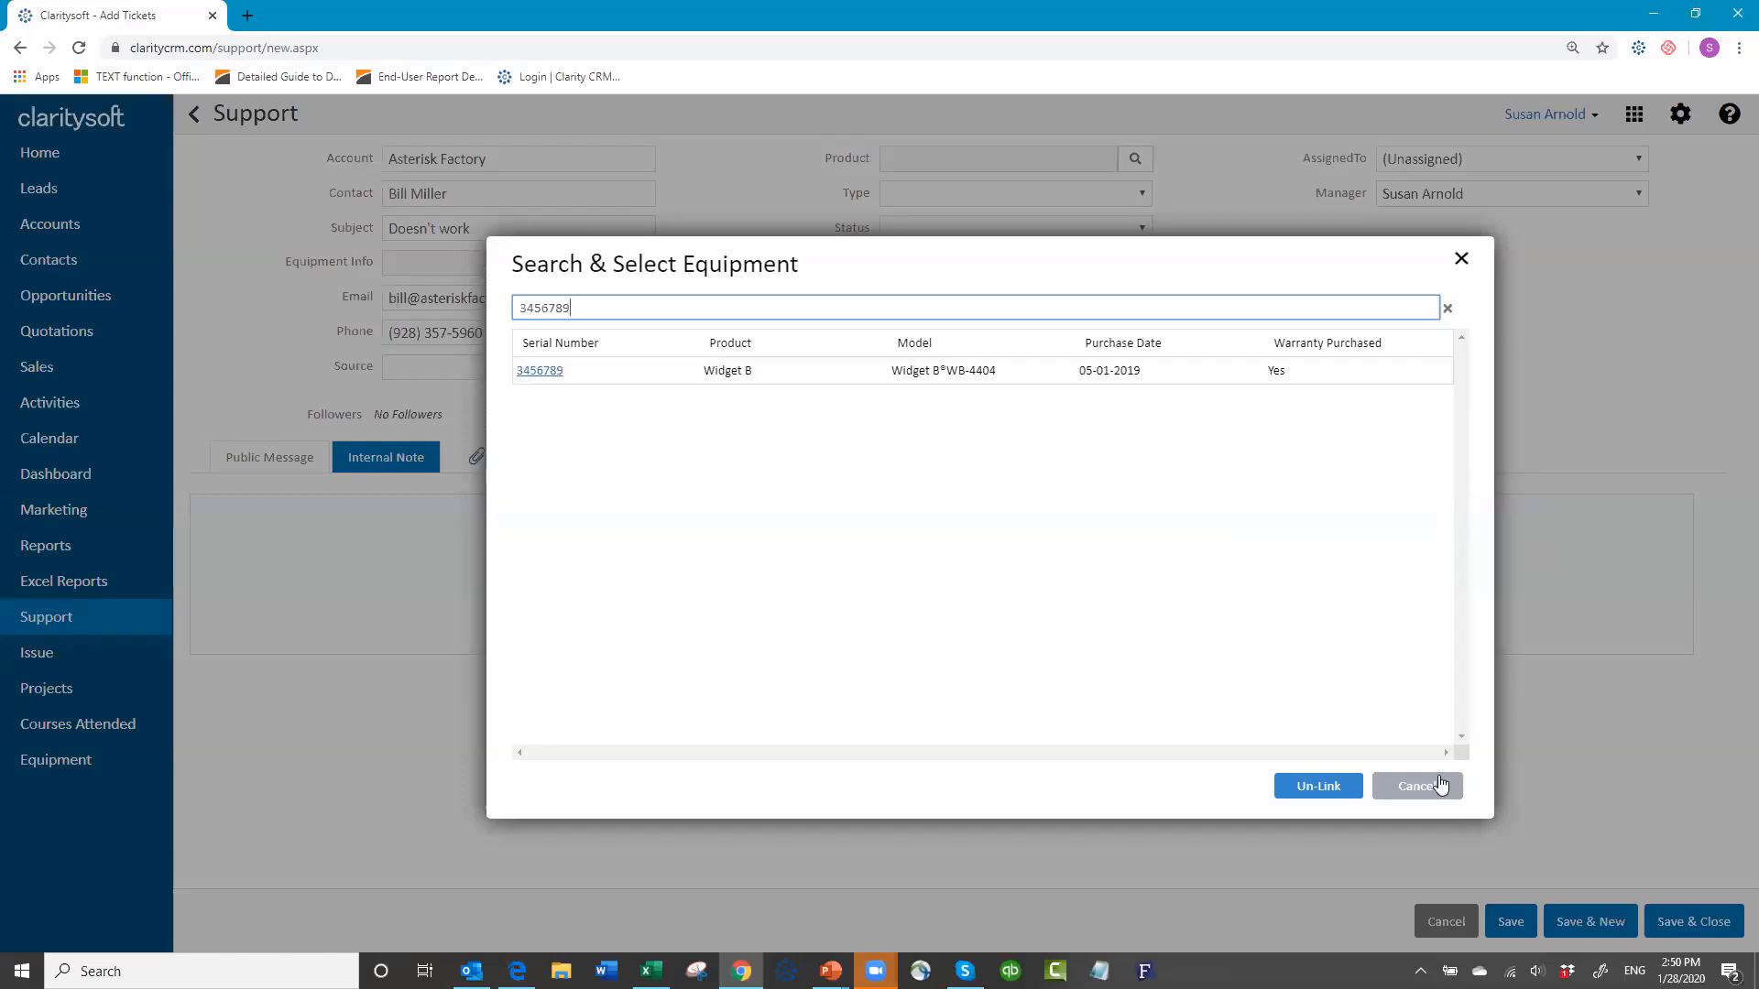
pyautogui.click(547, 376)
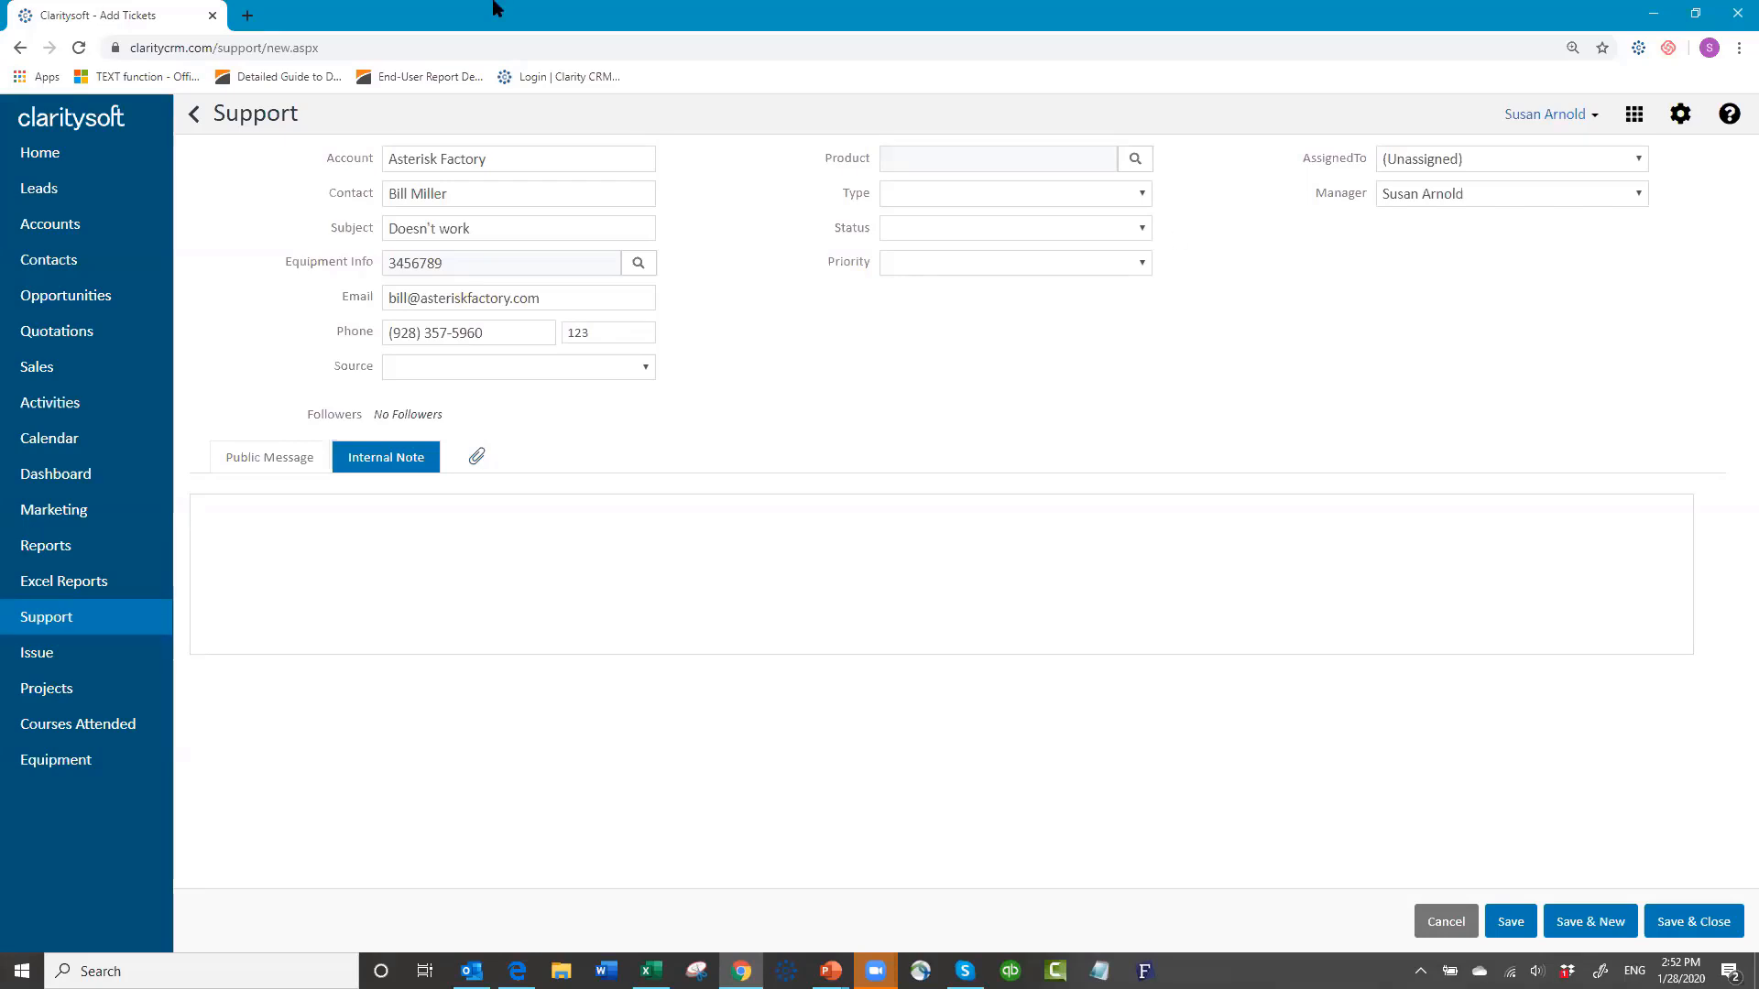
pyautogui.click(60, 548)
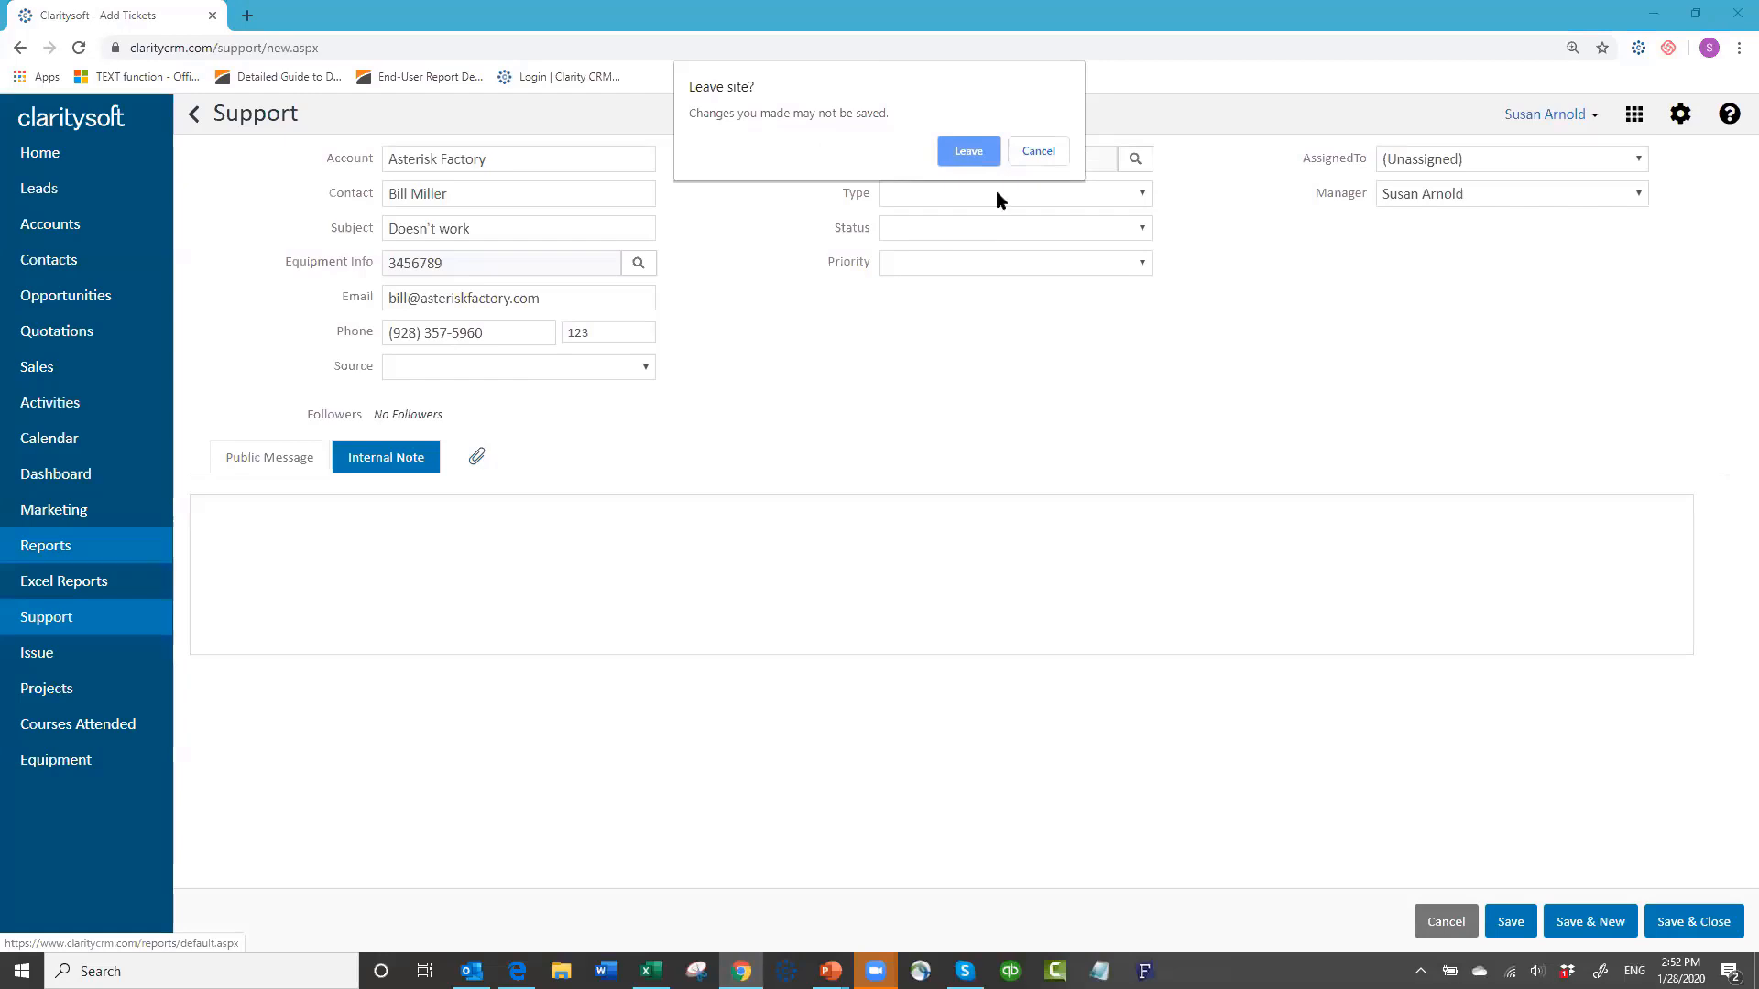
pyautogui.click(1038, 152)
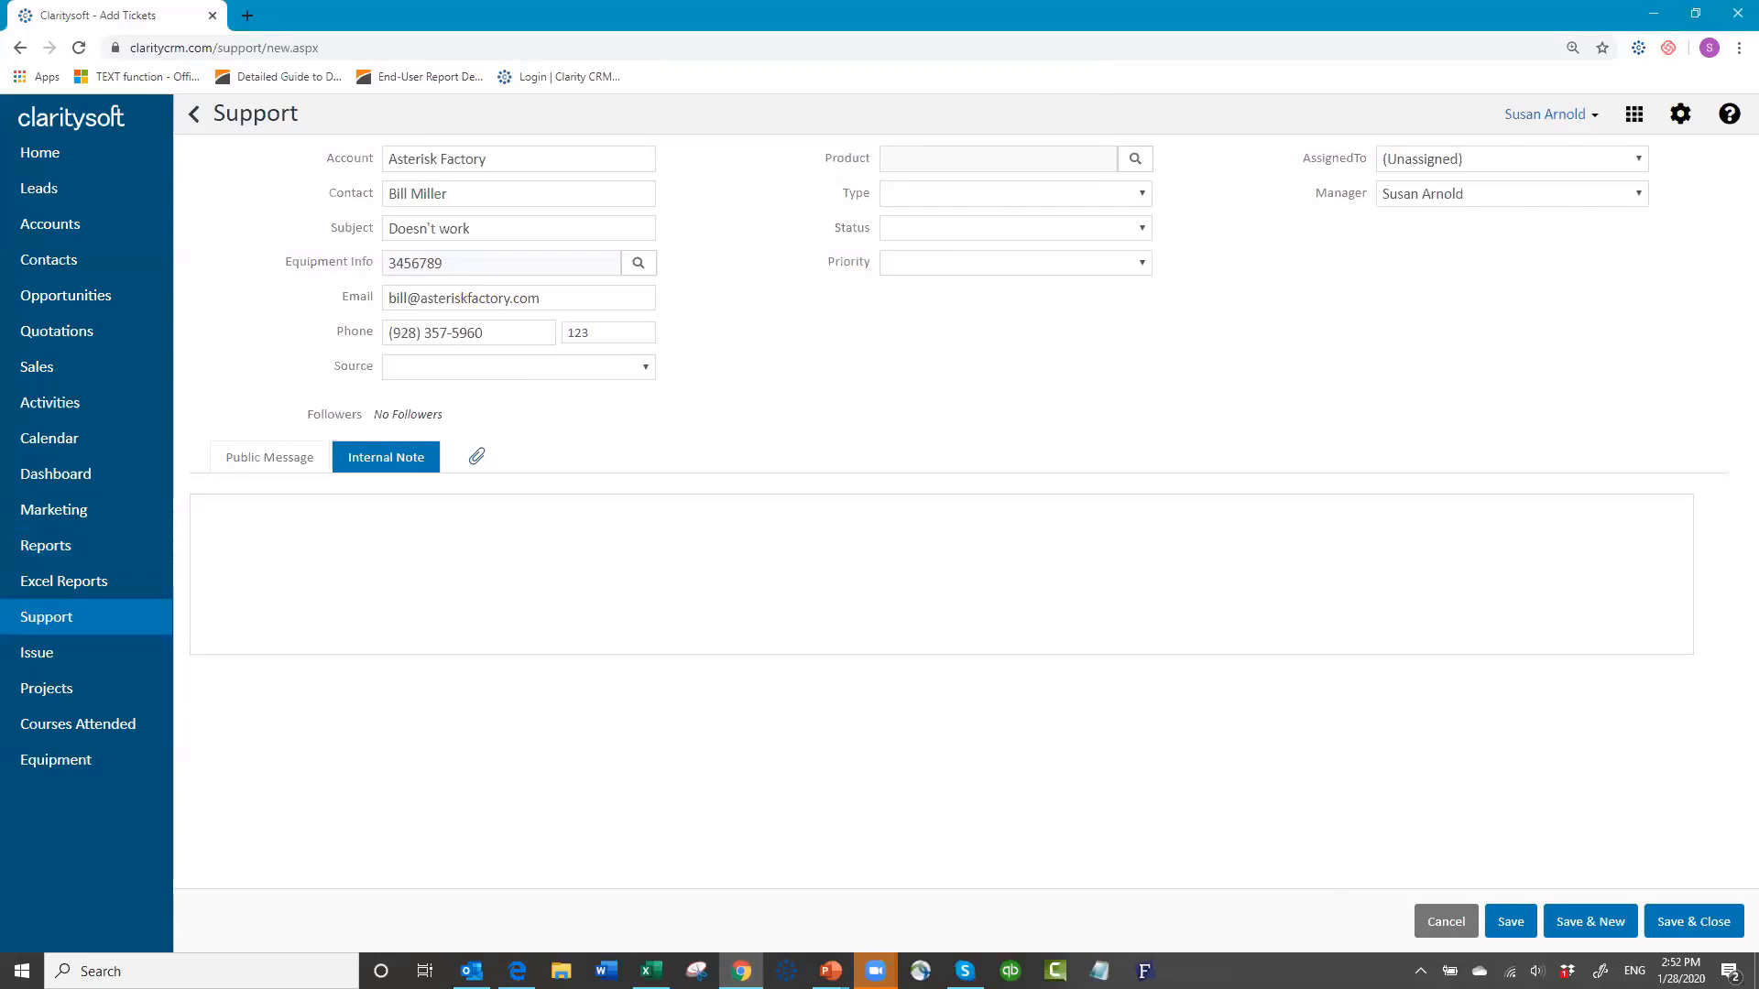
pyautogui.click(1668, 926)
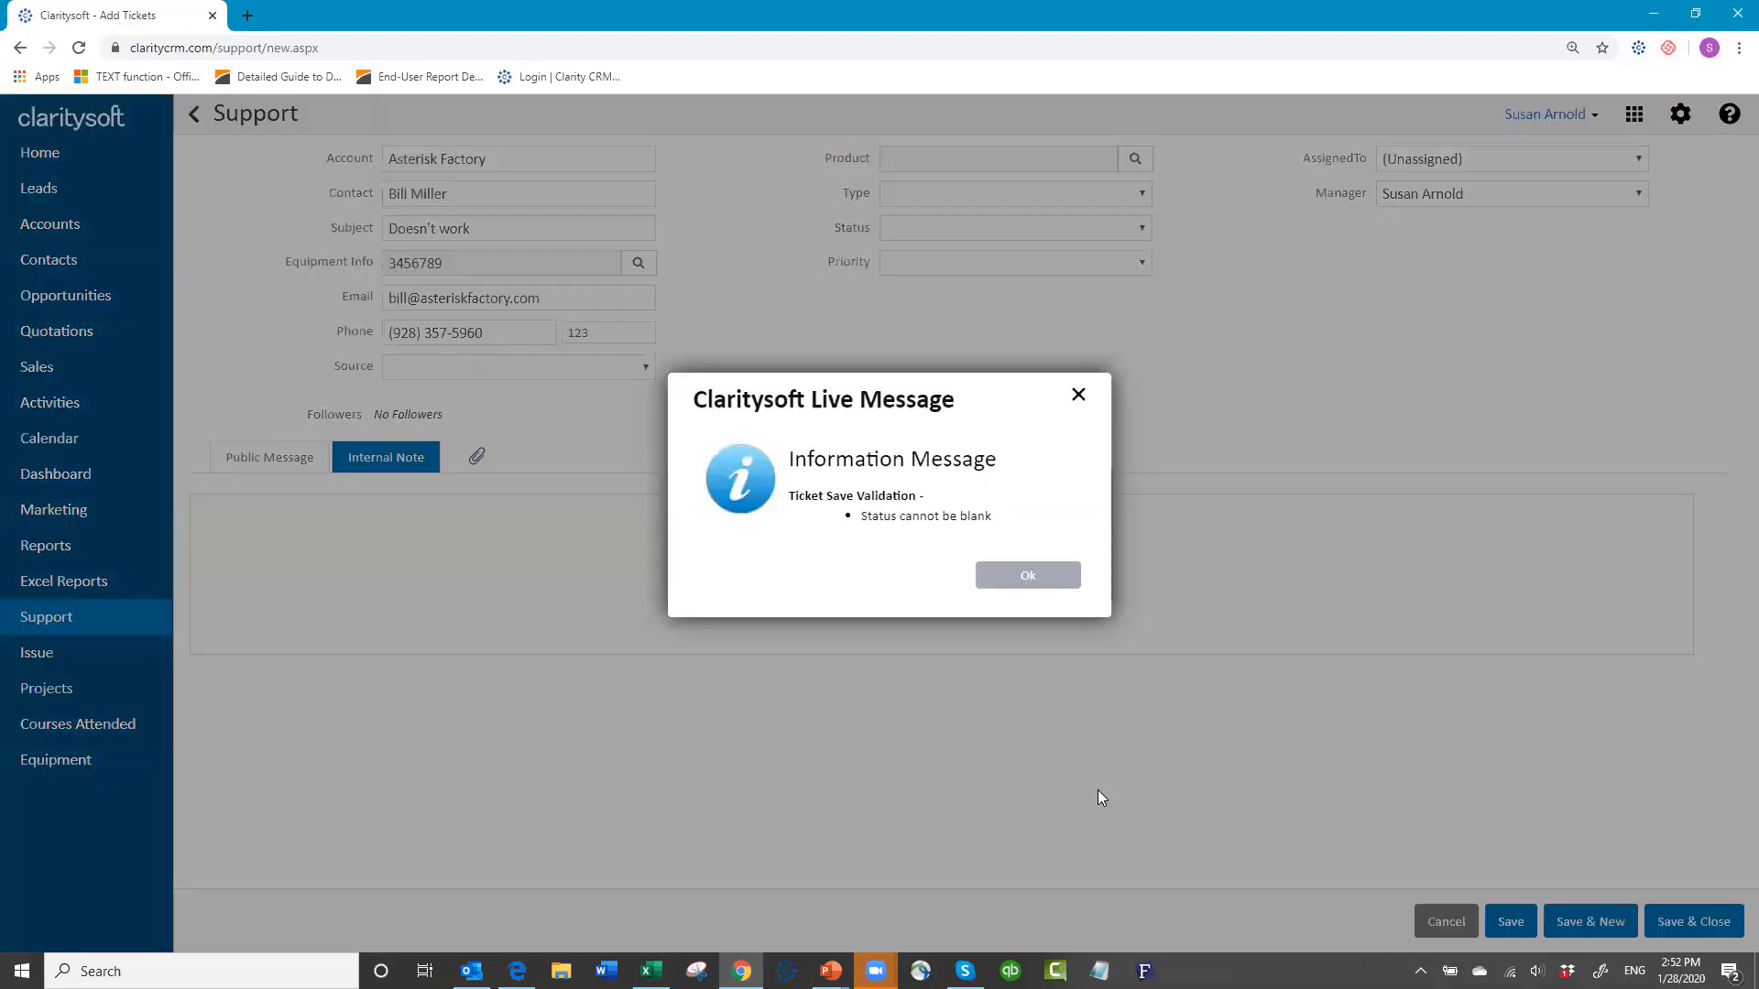
# Step: Dismiss the blank-status warning, set the ticket Status to New, and save and close
pyautogui.click(1033, 578)
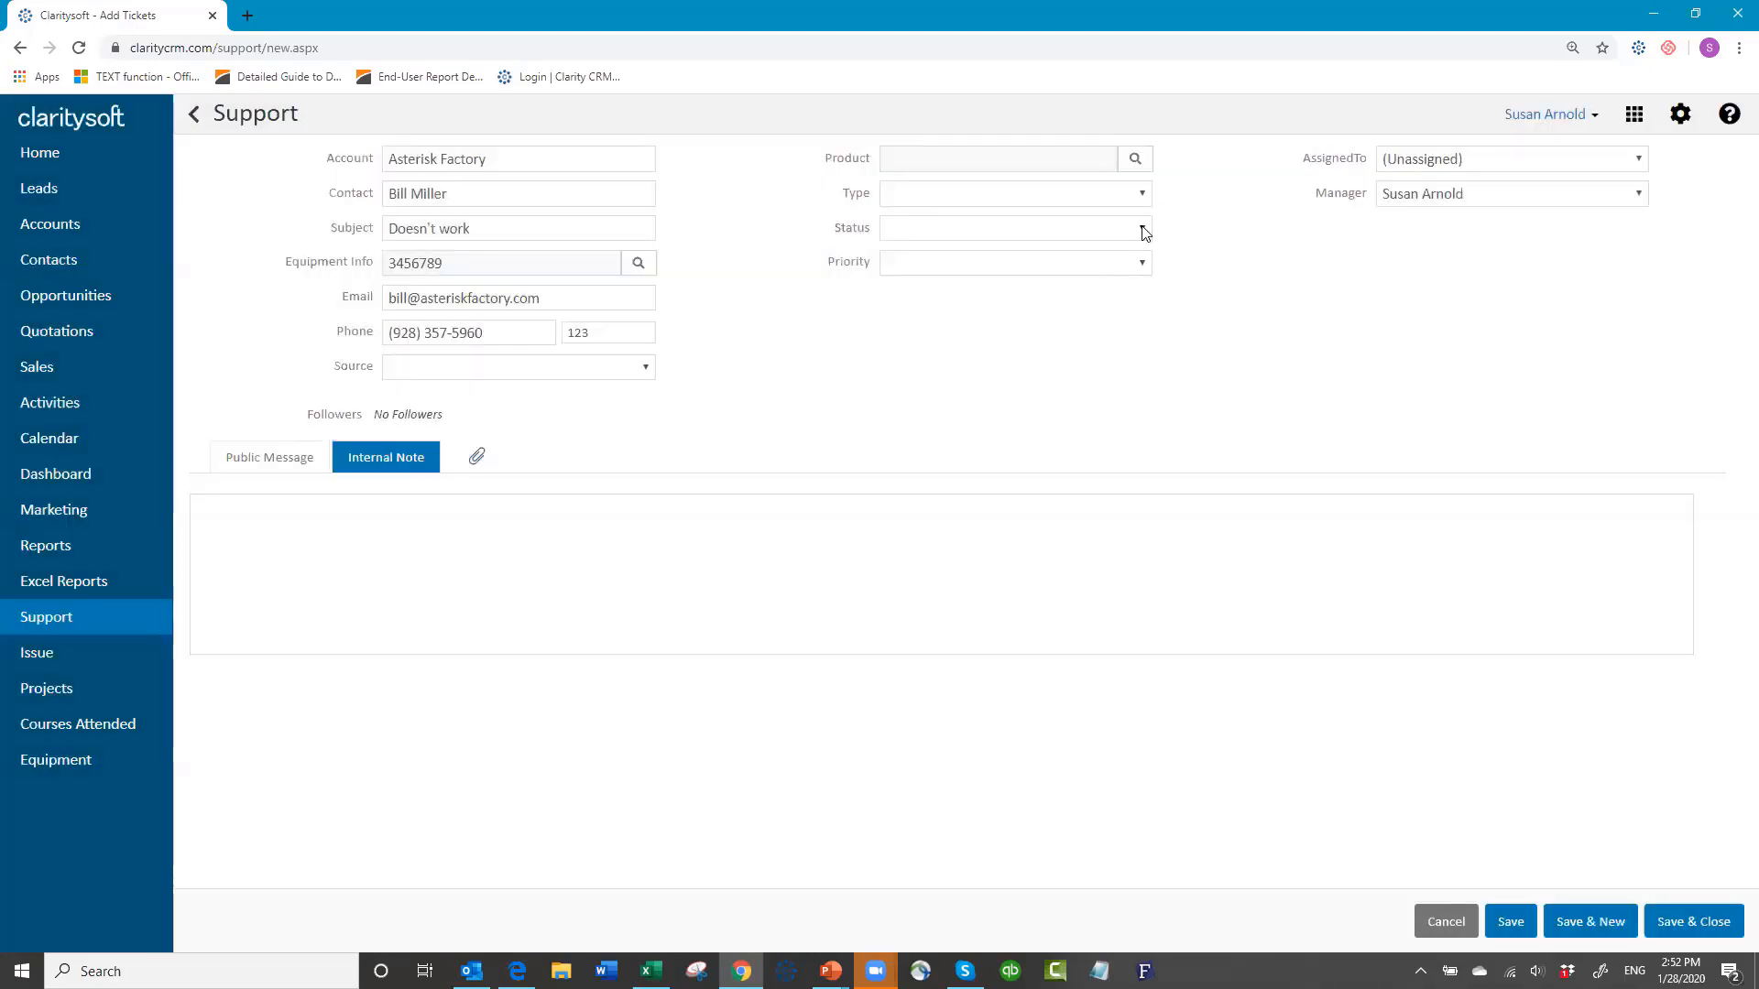
pyautogui.click(1143, 232)
pyautogui.click(1032, 289)
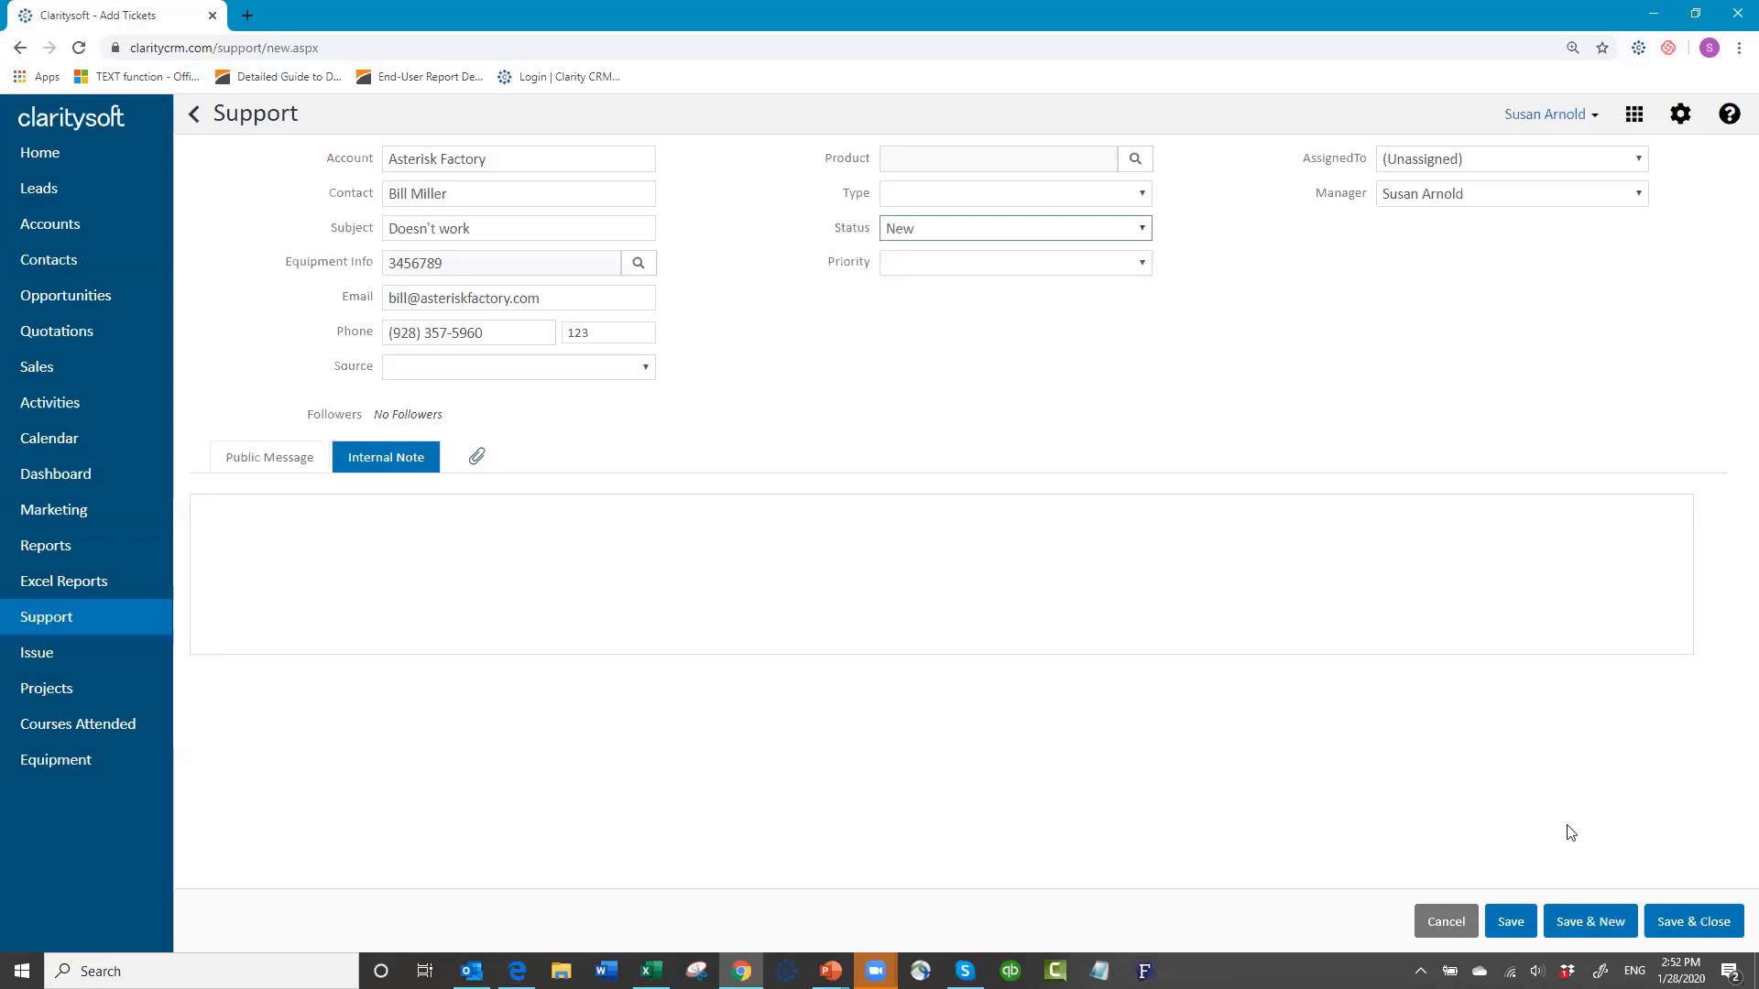
pyautogui.click(1668, 926)
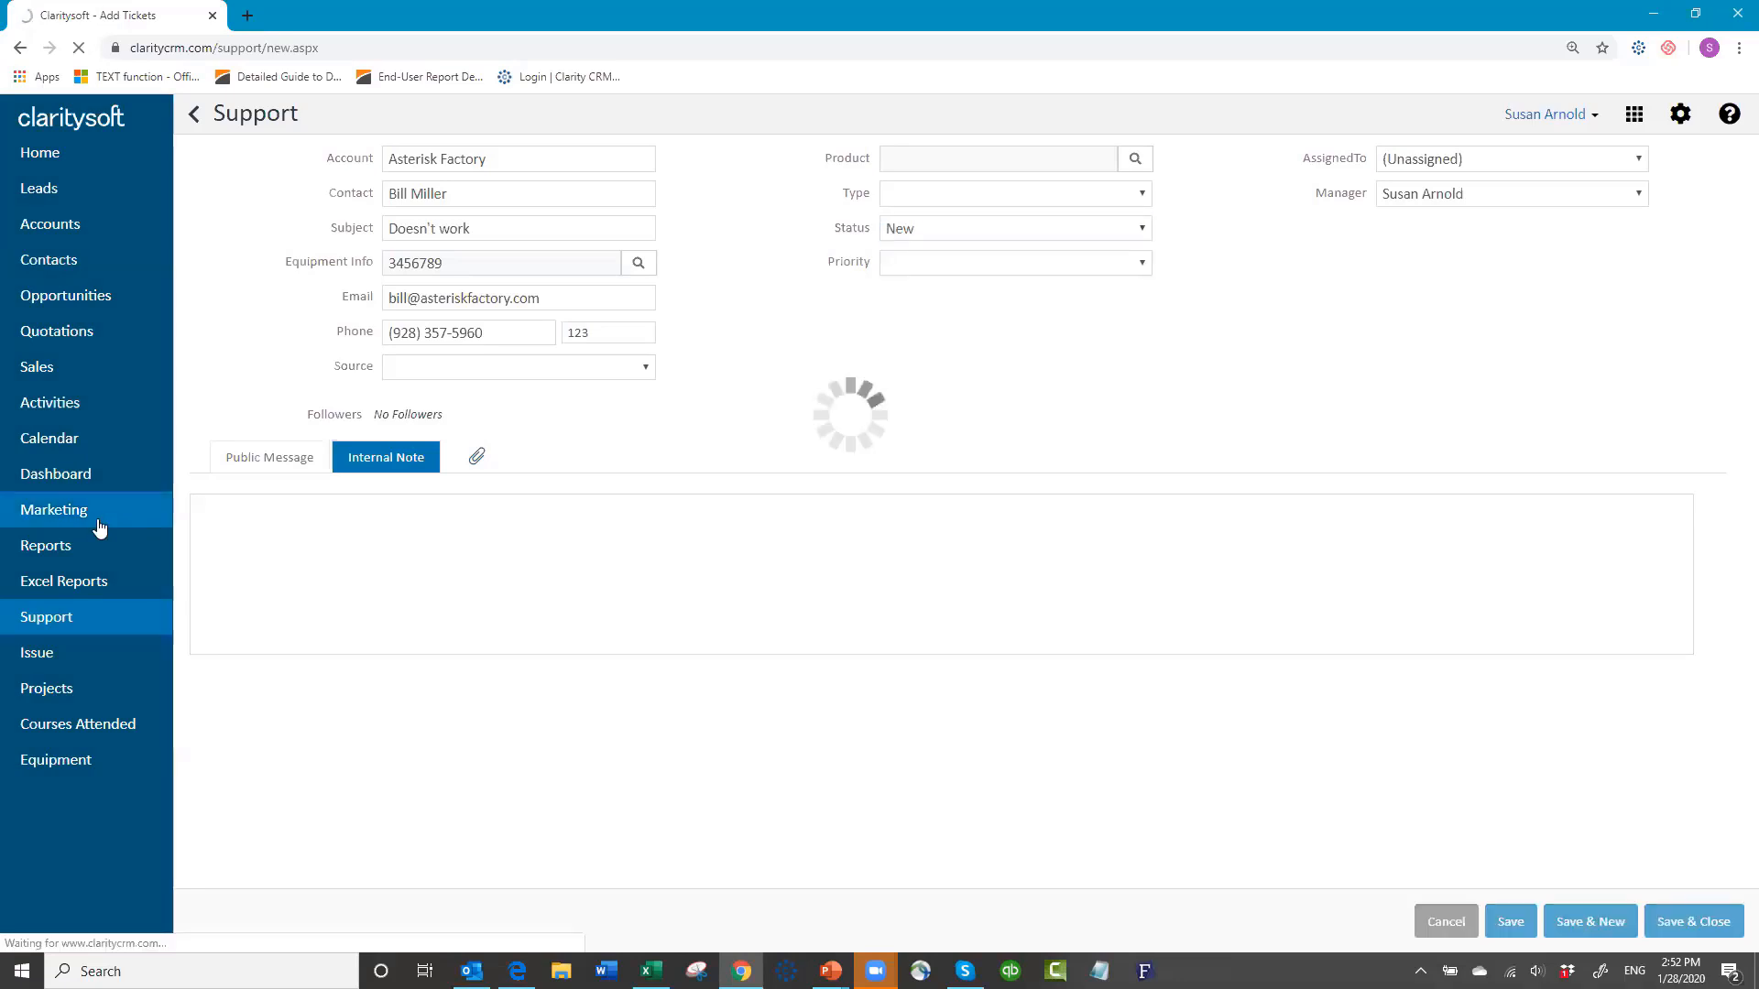
# Step: Create a new report based on the Equipment module with Summary Report as its type
pyautogui.click(53, 547)
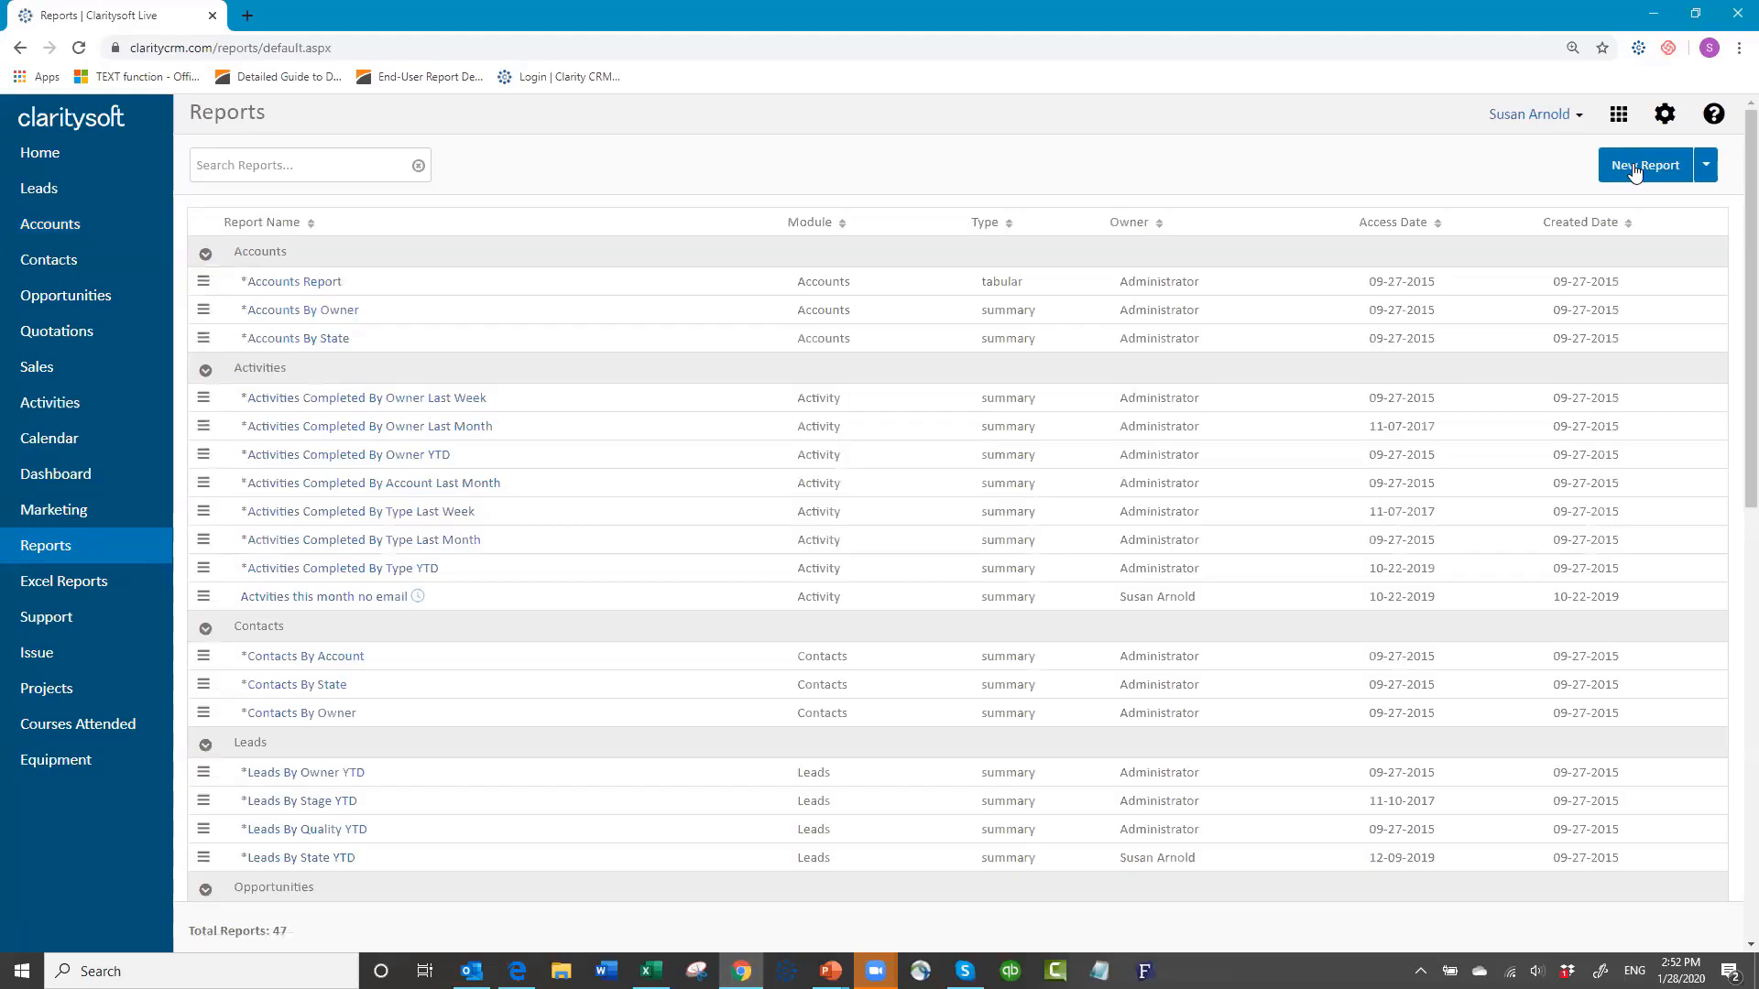
pyautogui.click(1634, 172)
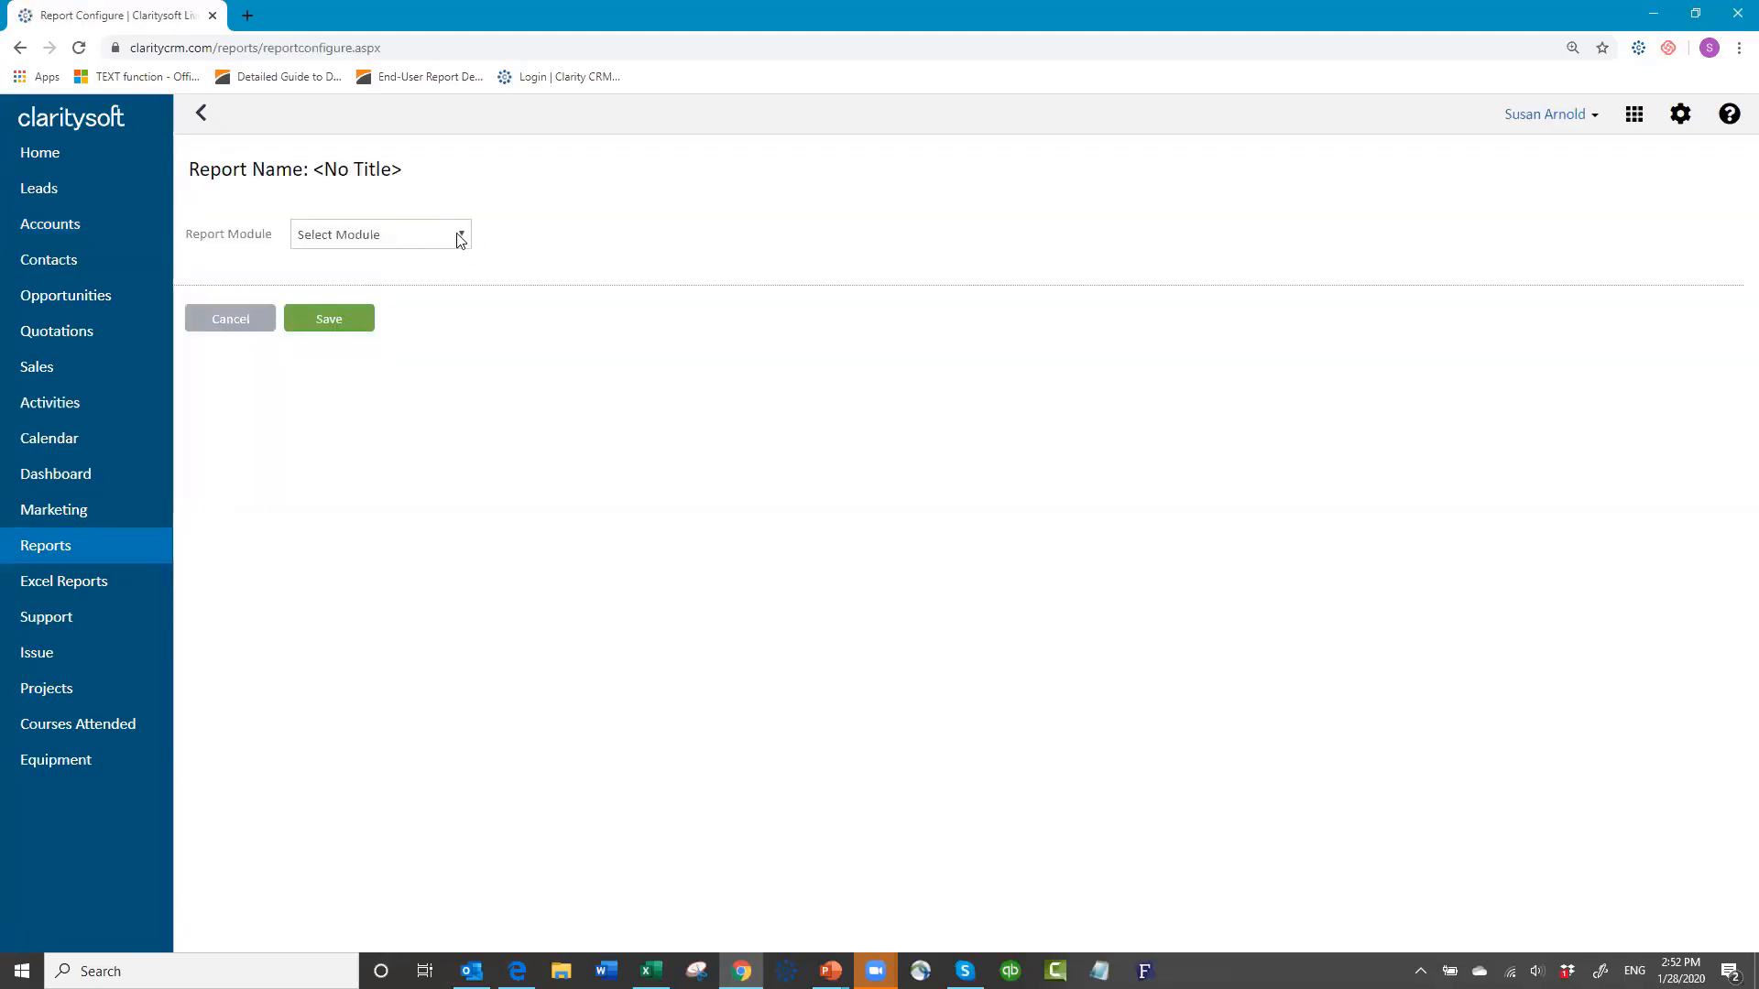
pyautogui.click(460, 236)
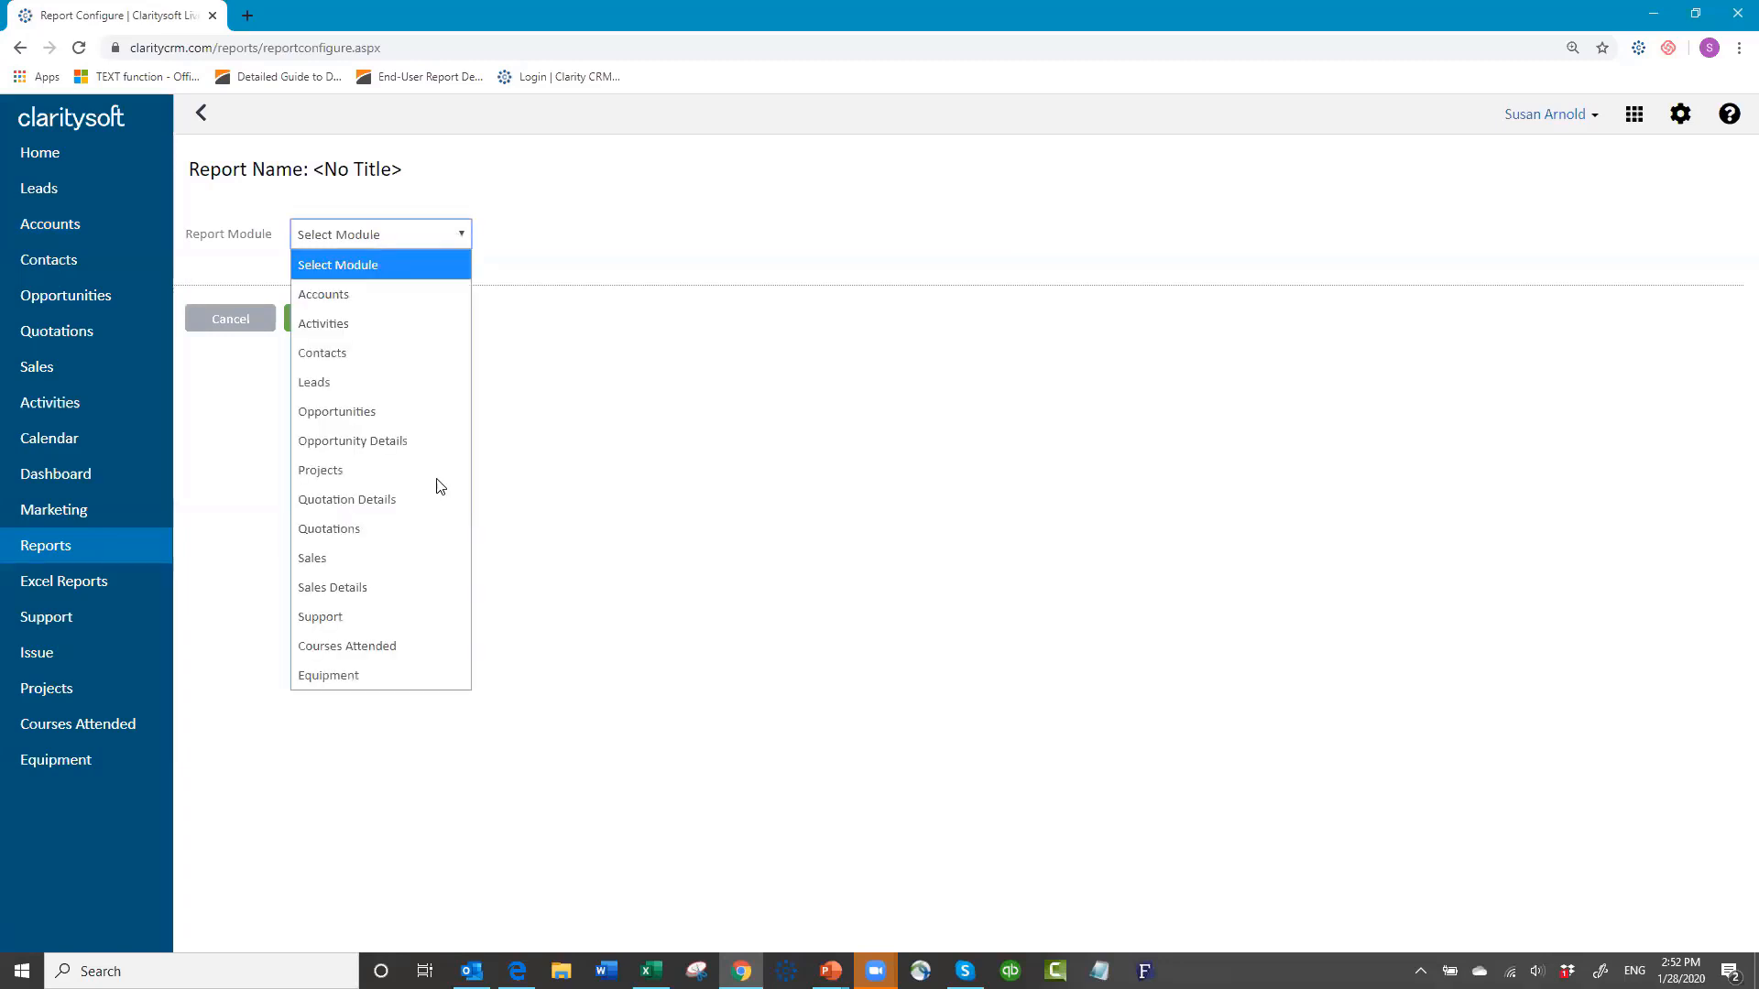
pyautogui.click(394, 675)
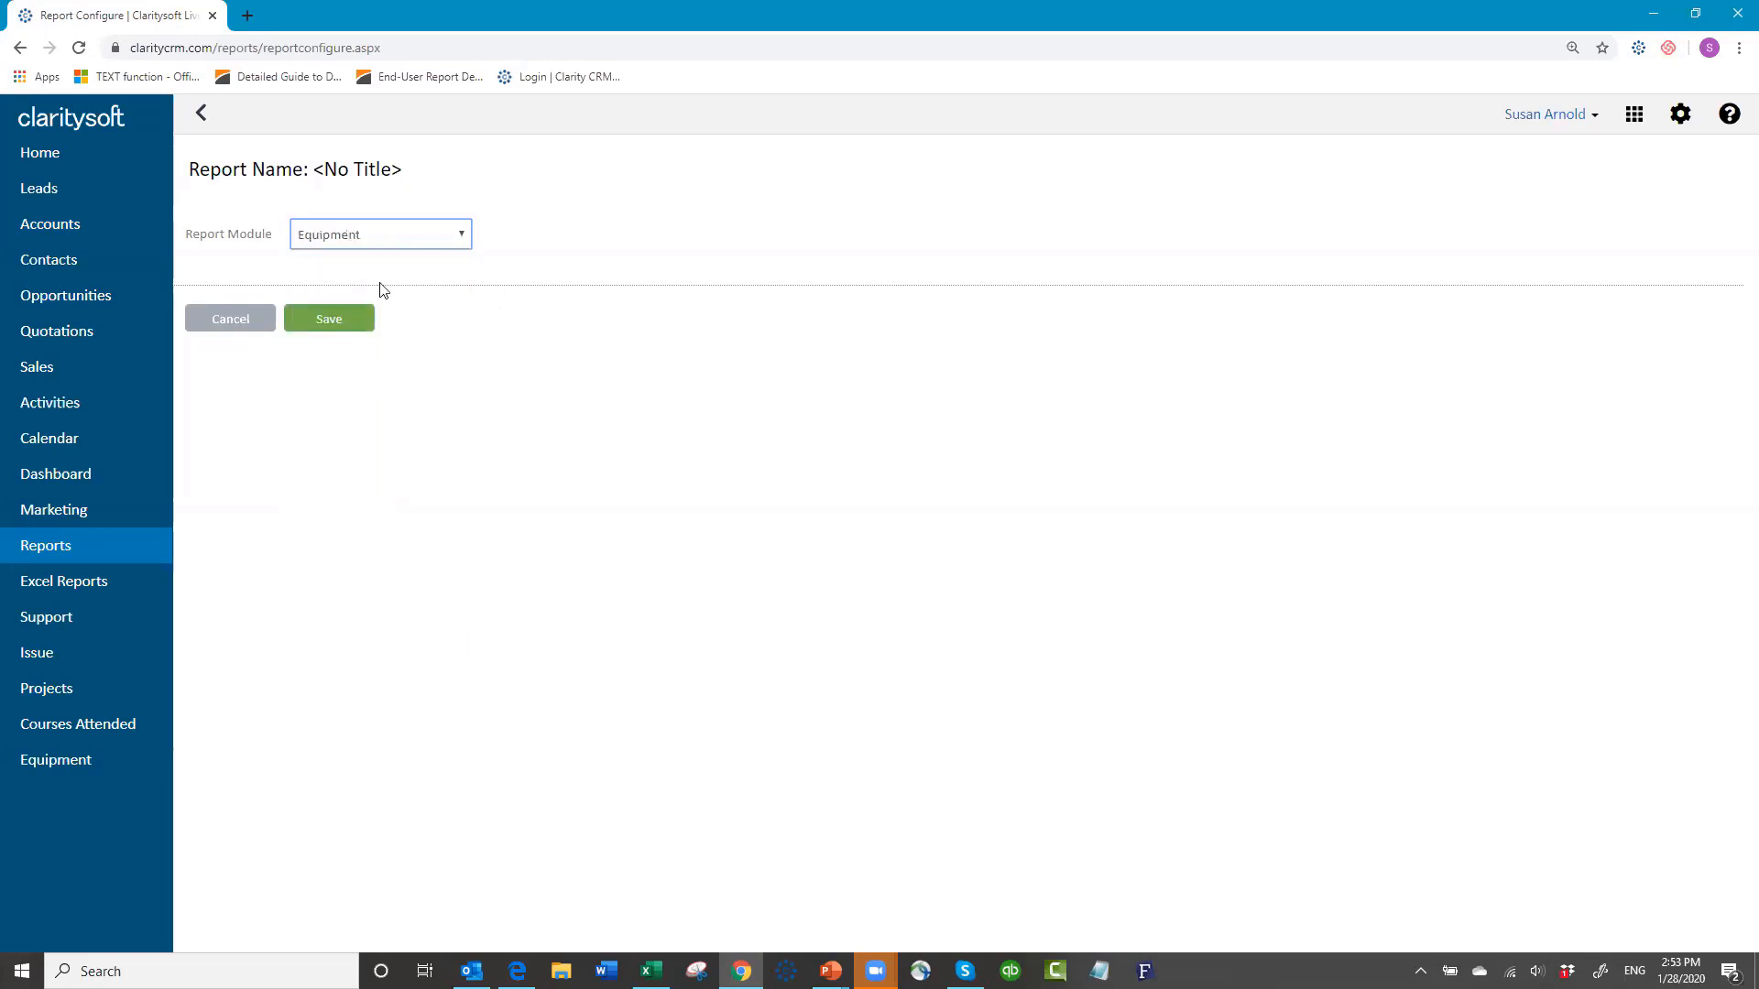
pyautogui.click(322, 328)
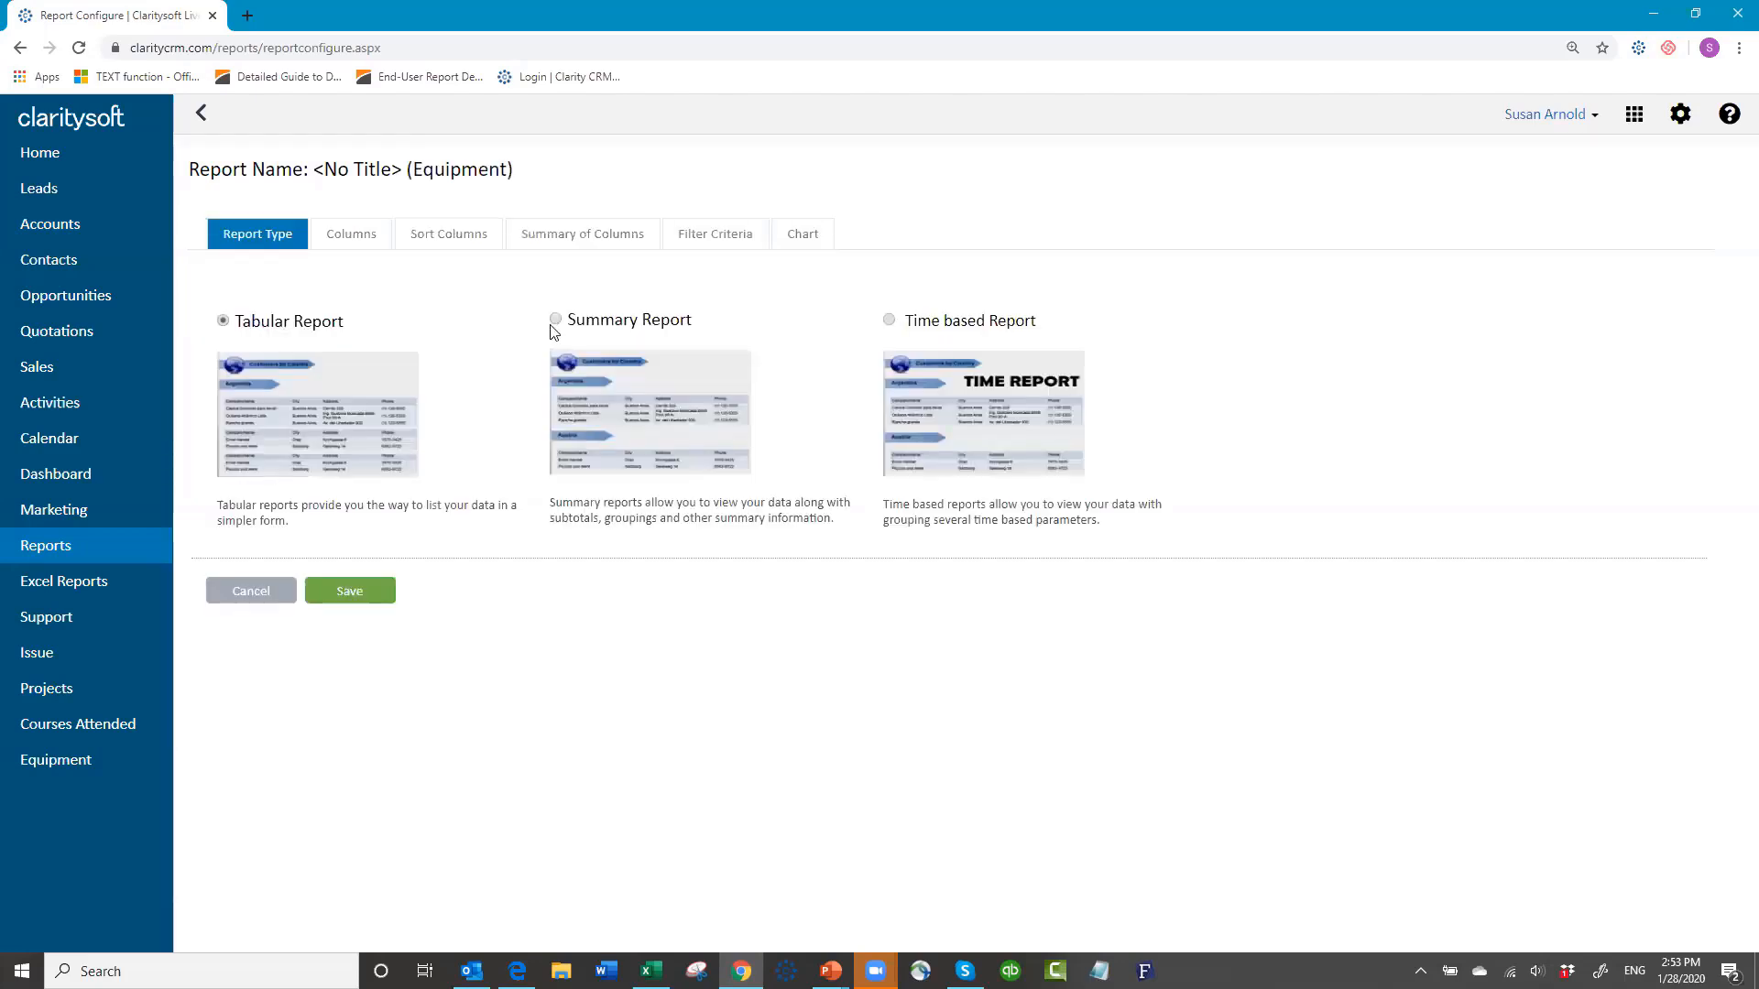
pyautogui.click(554, 319)
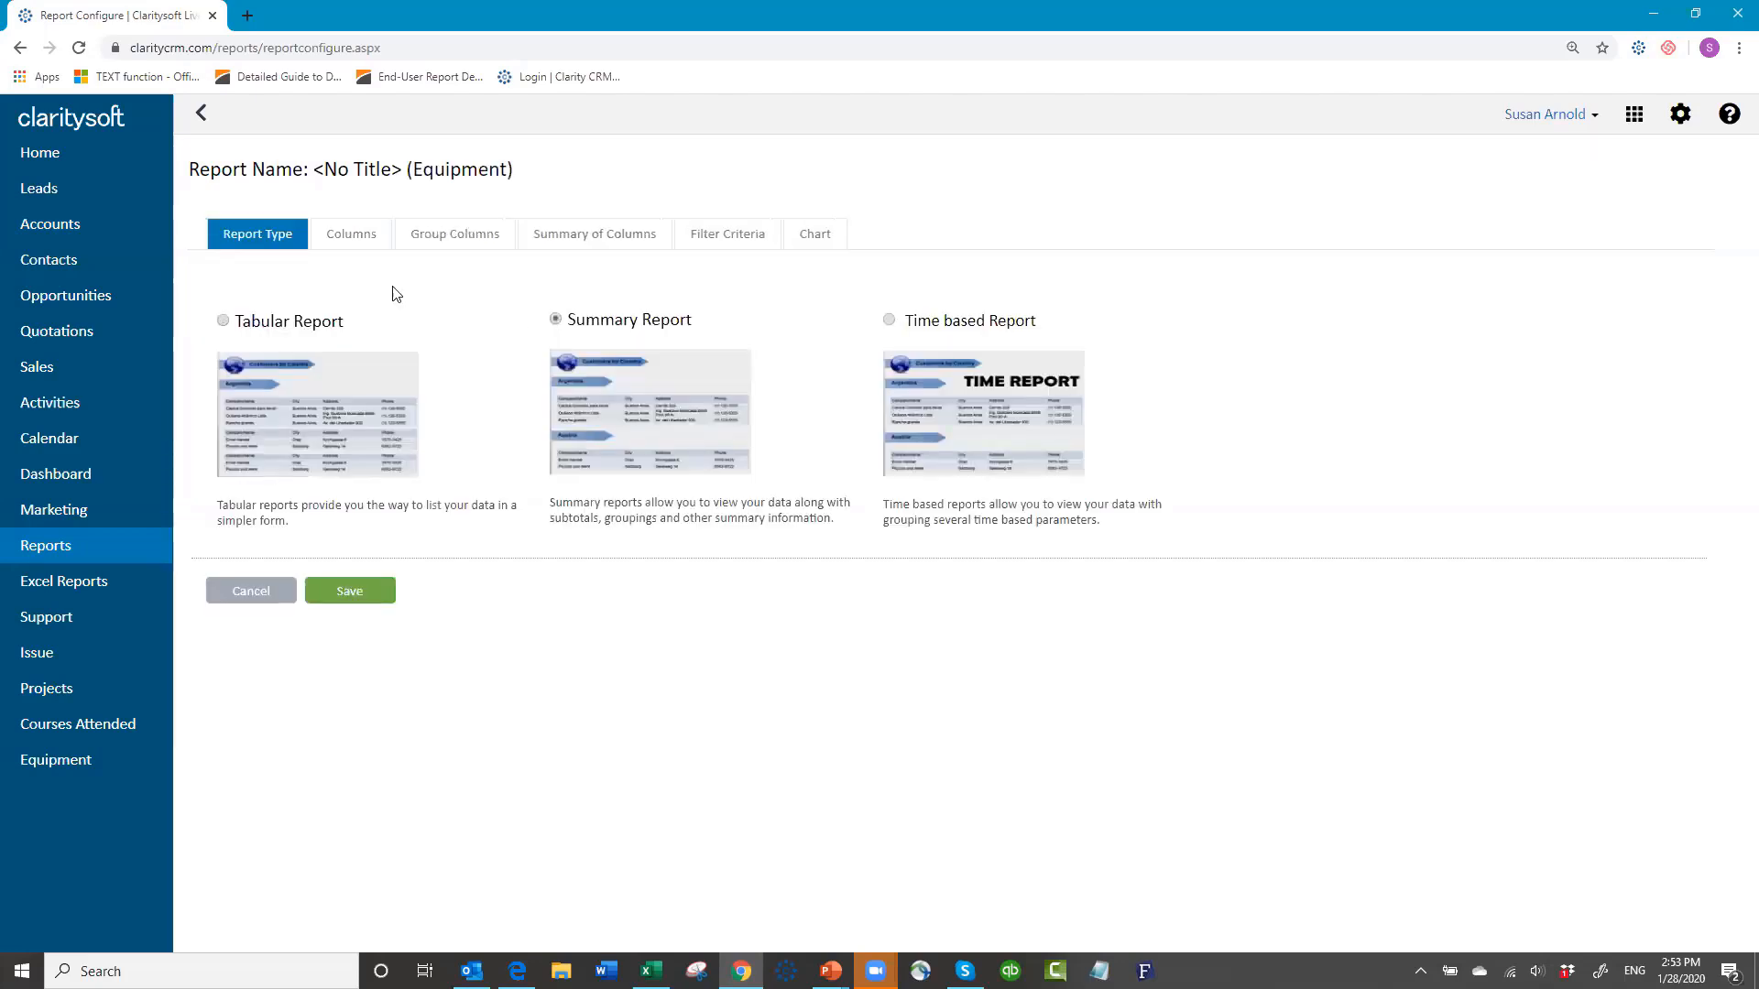
# Step: Add Account, Model and Product as report columns
pyautogui.click(343, 236)
pyautogui.click(339, 340)
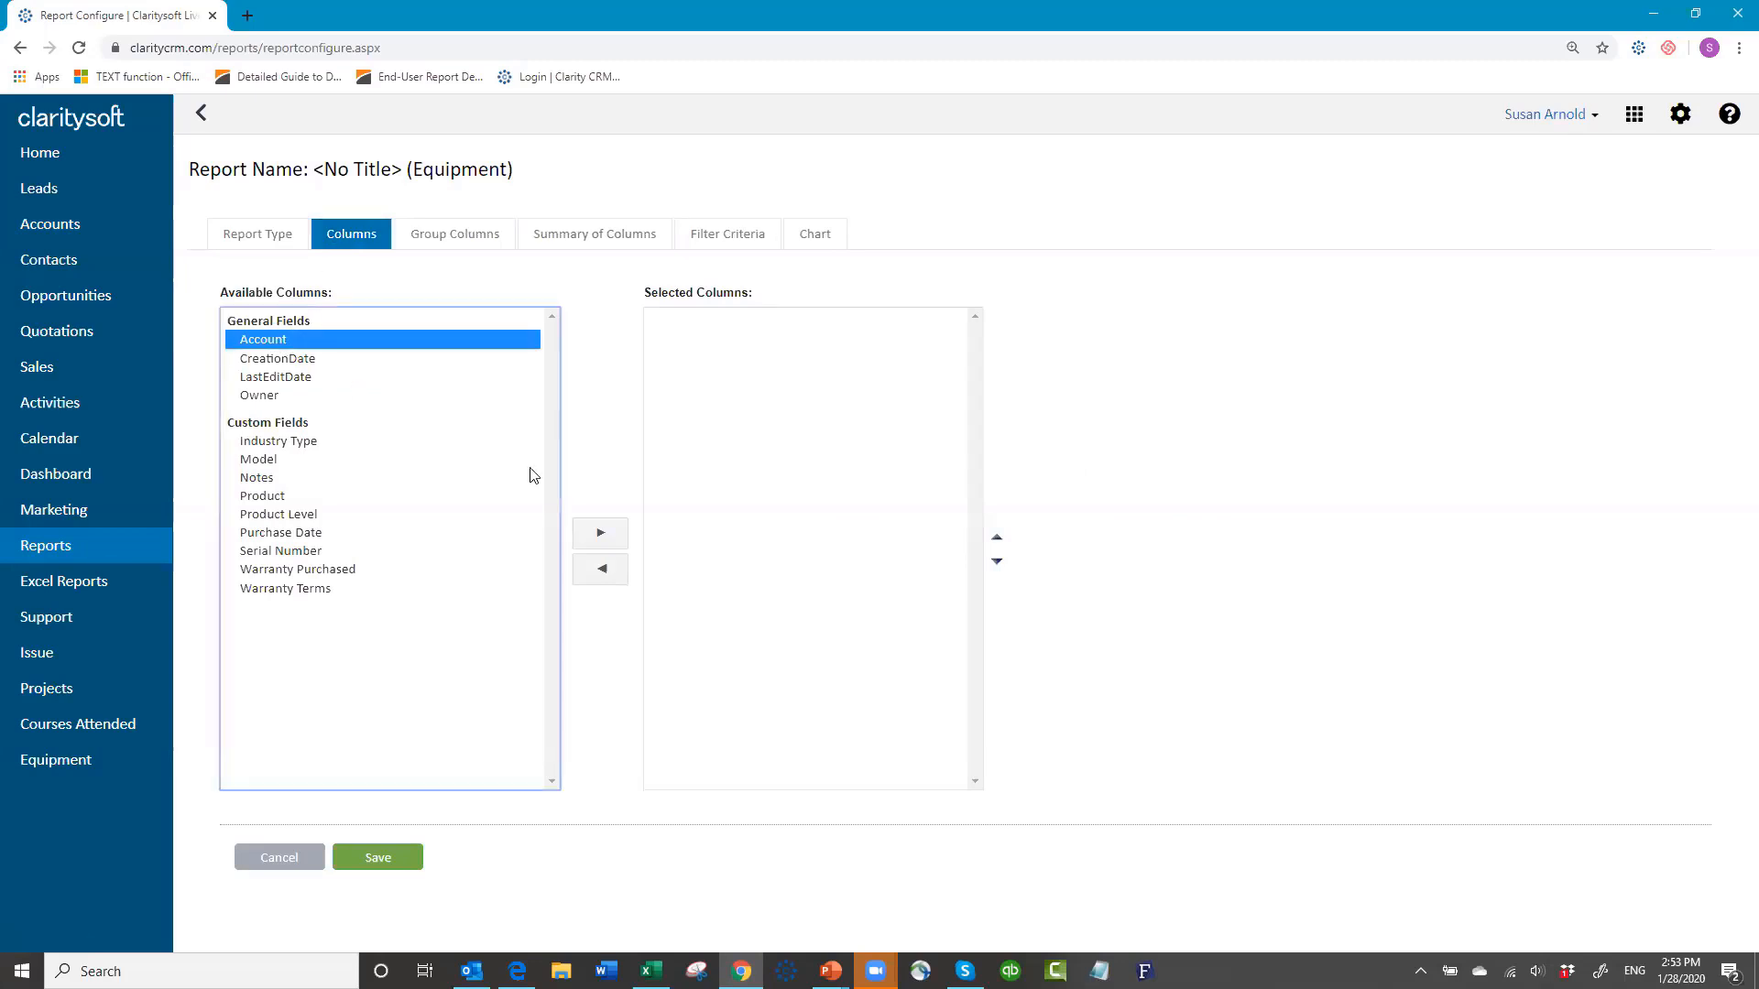
pyautogui.click(600, 540)
pyautogui.click(253, 444)
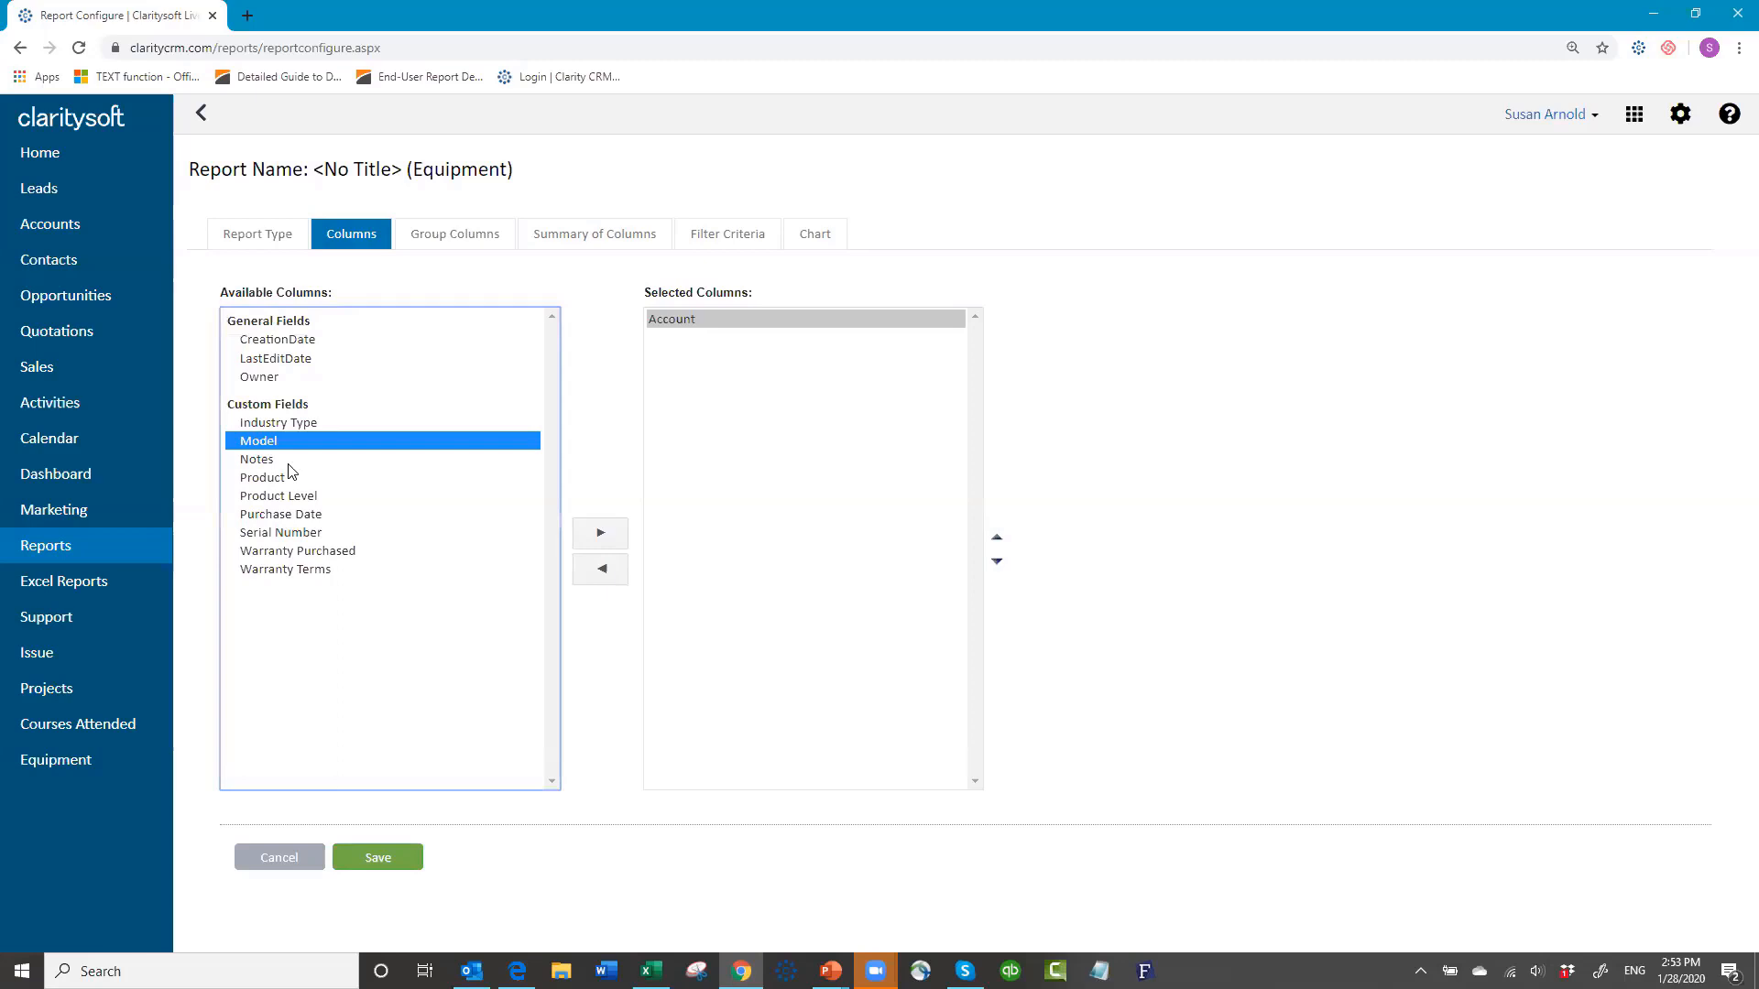
pyautogui.click(598, 541)
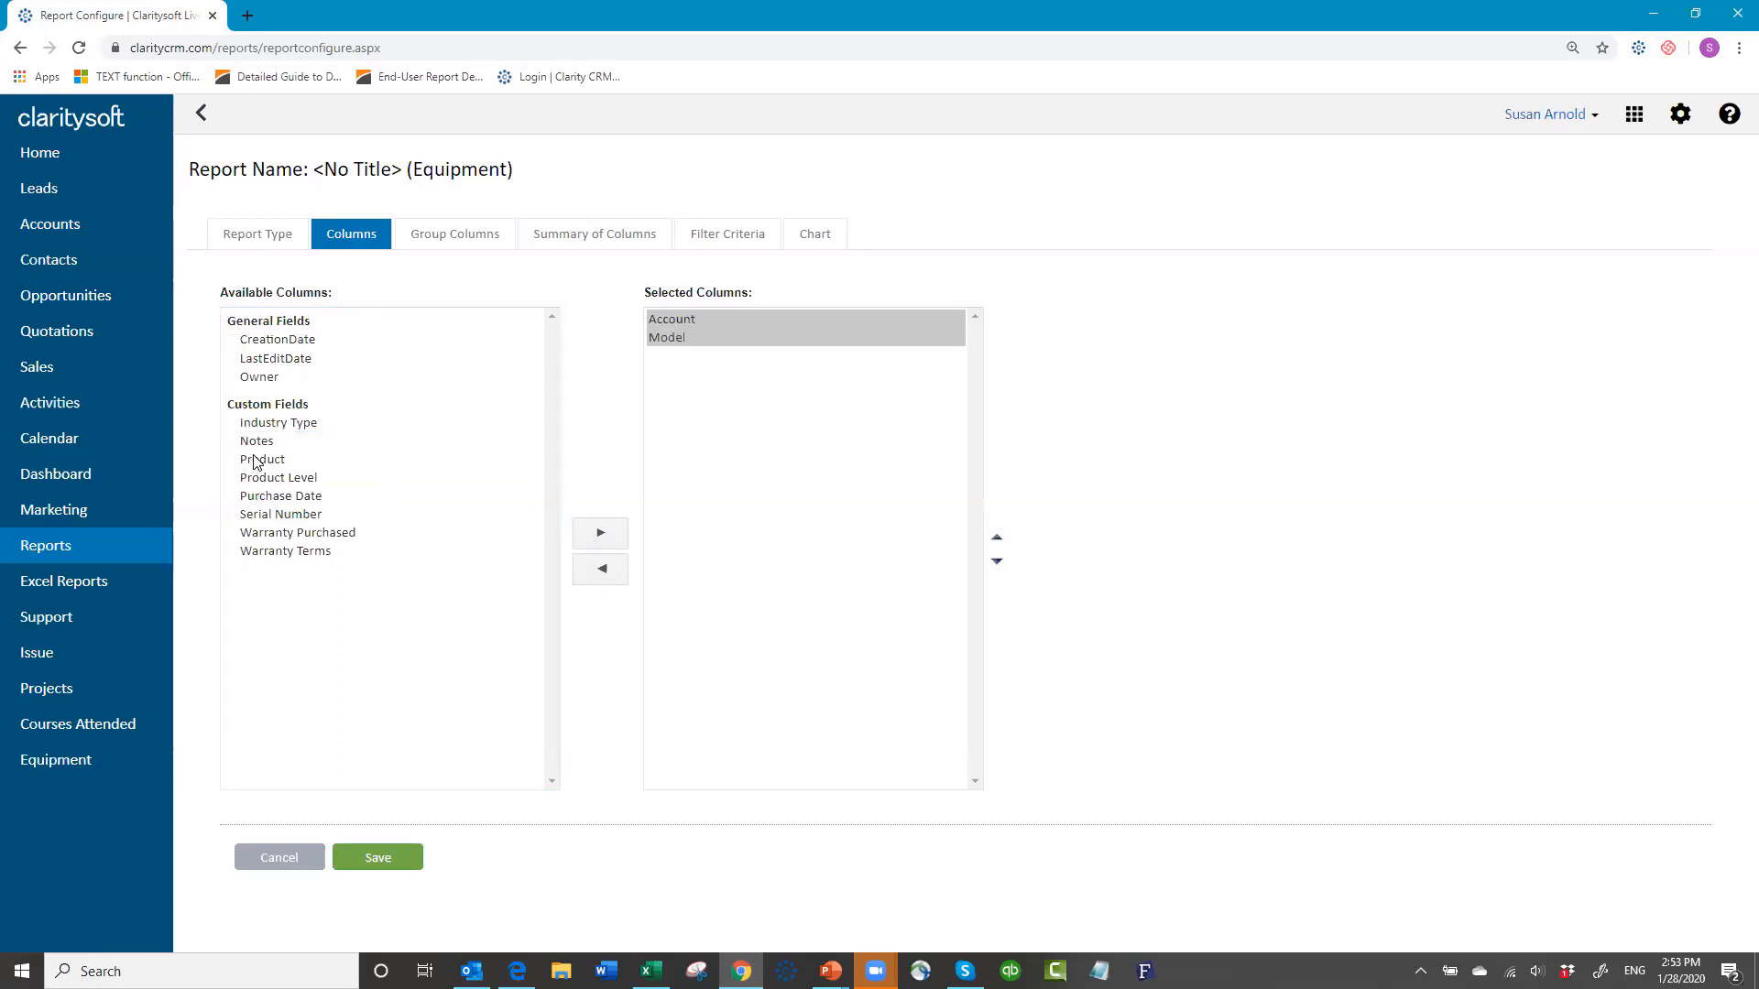
pyautogui.click(255, 461)
pyautogui.click(600, 541)
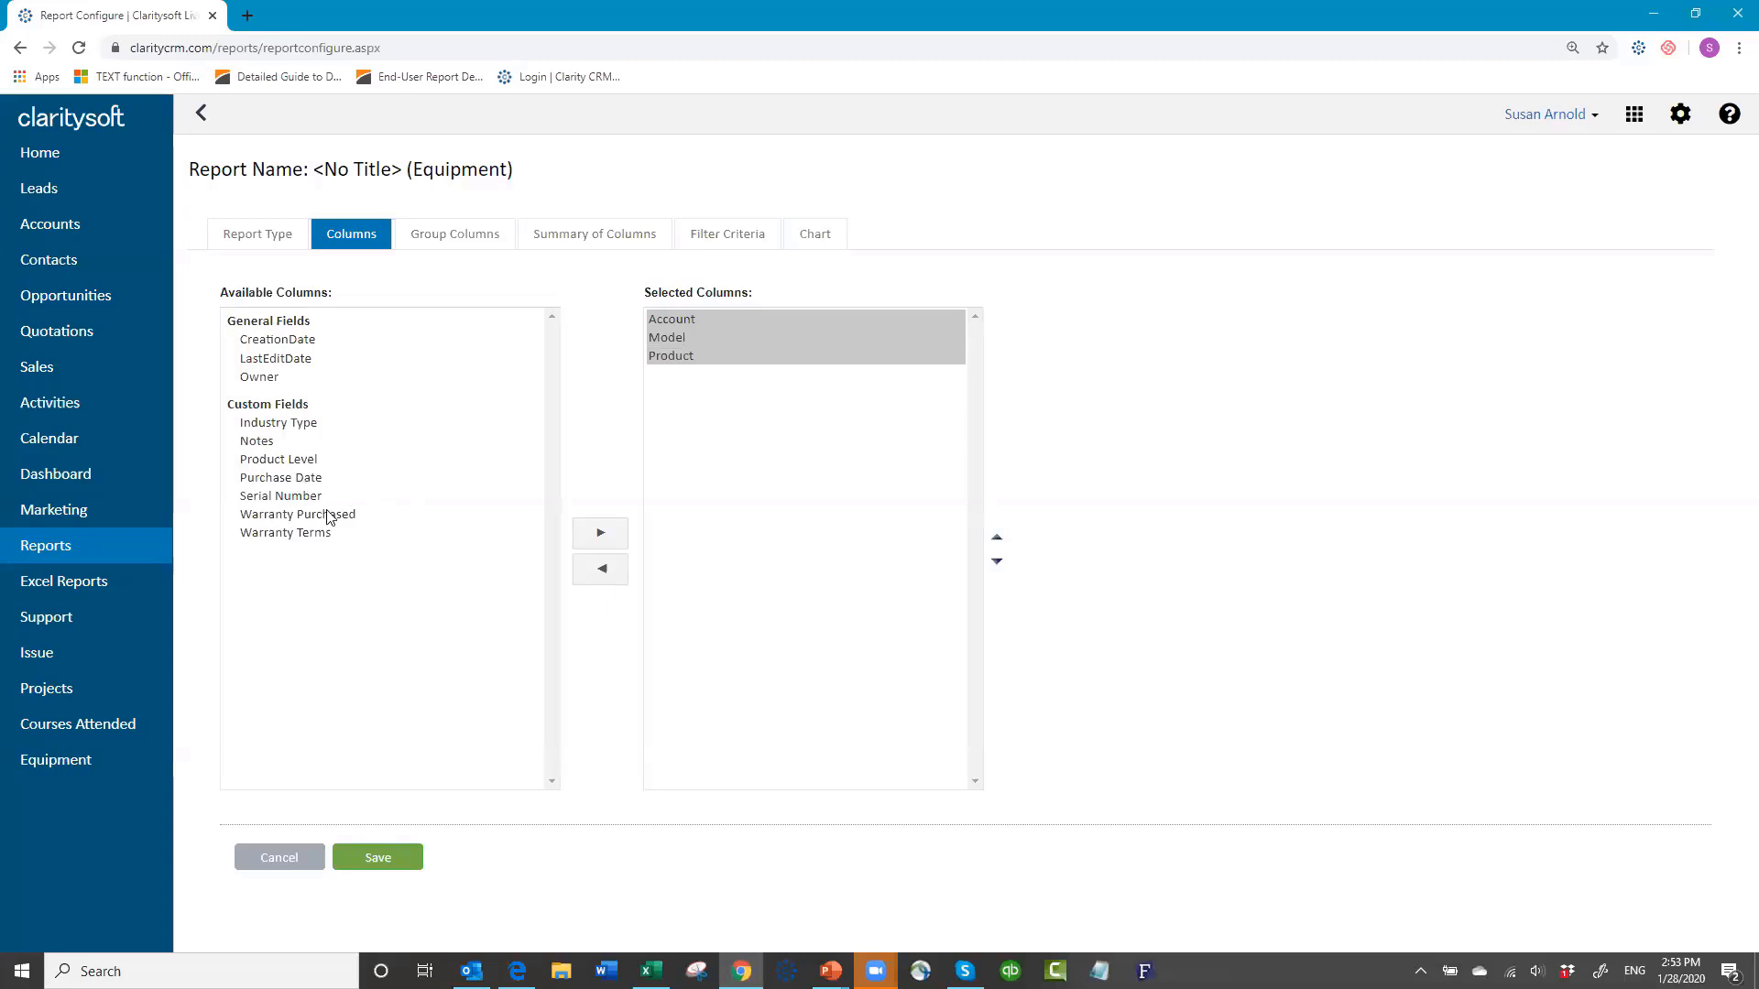
# Step: Add Purchase Date, Serial Number, Warranty Purchased and Warranty Terms as report columns
pyautogui.click(302, 477)
pyautogui.click(597, 535)
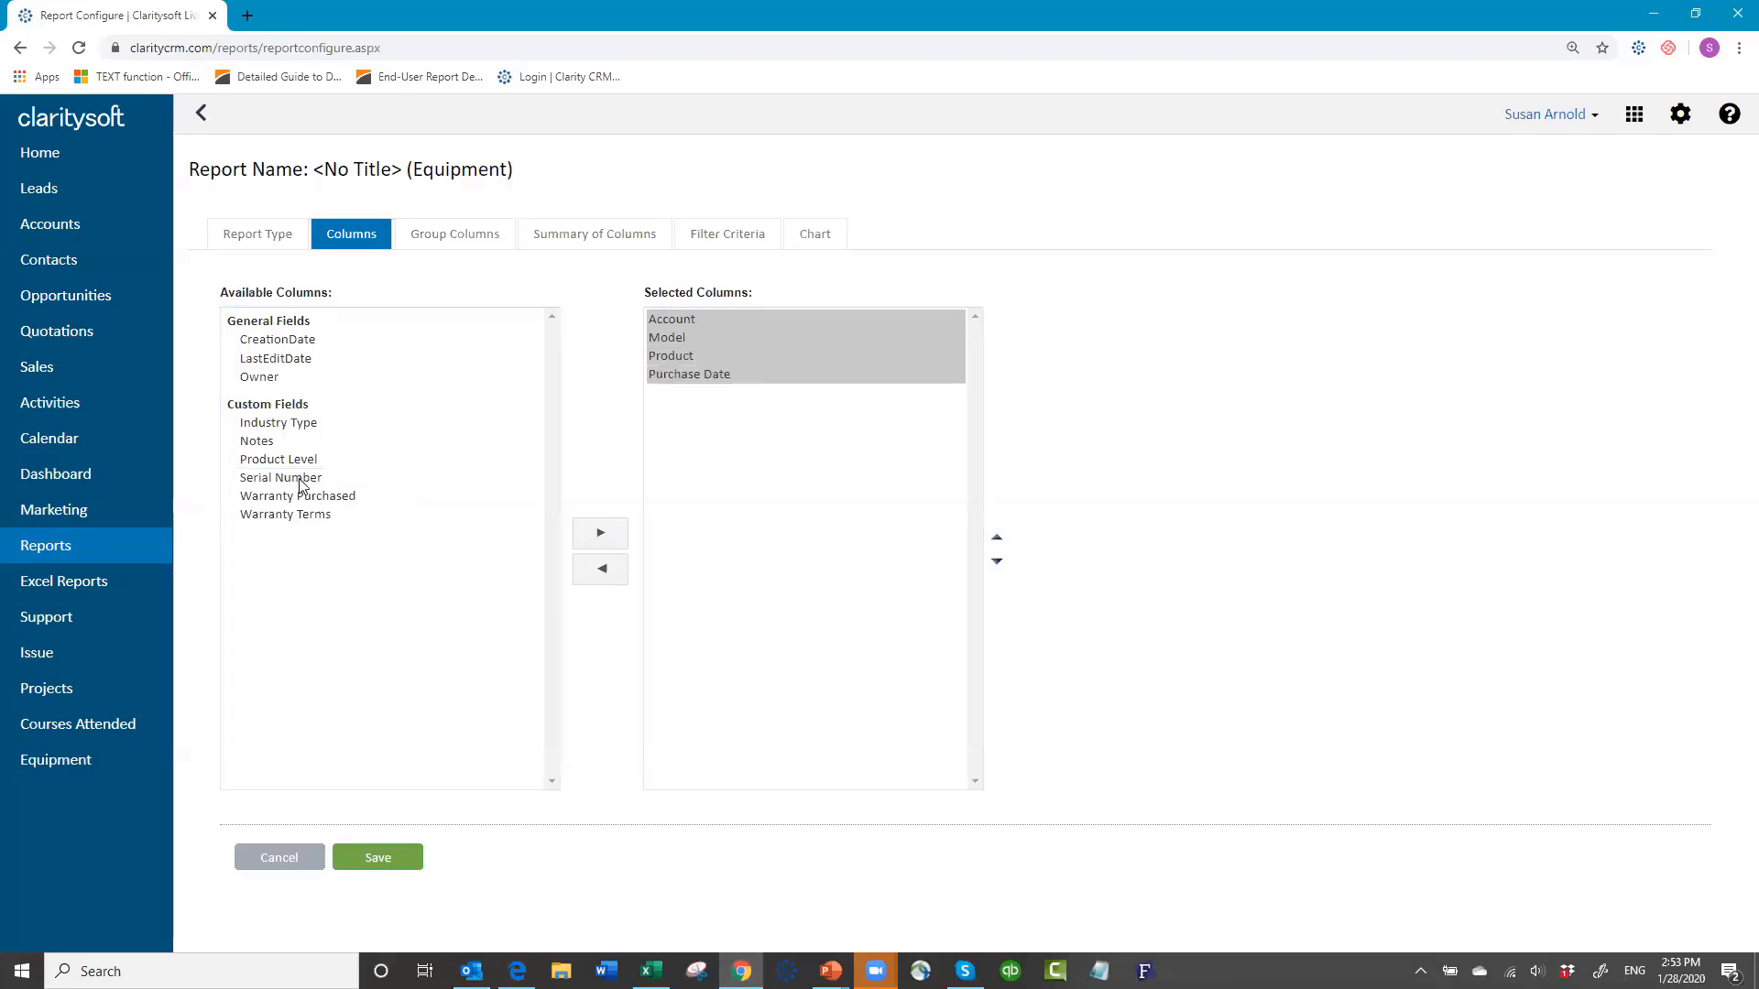
pyautogui.click(300, 480)
pyautogui.click(600, 535)
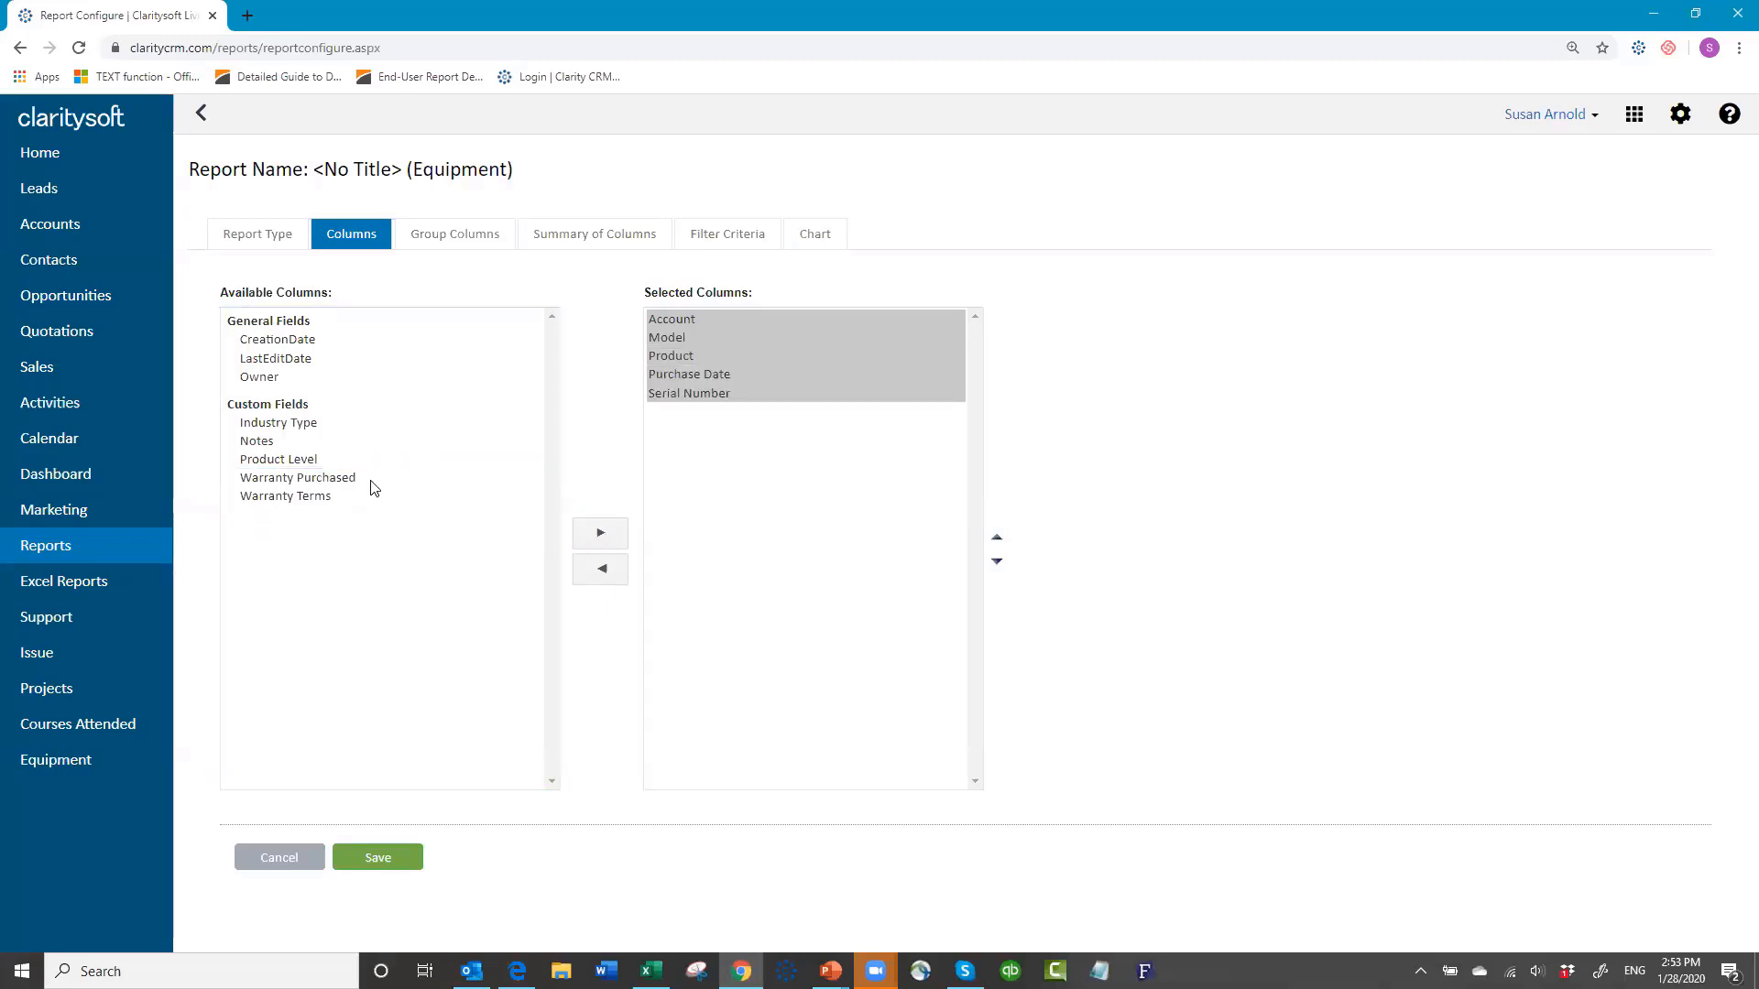
pyautogui.click(356, 478)
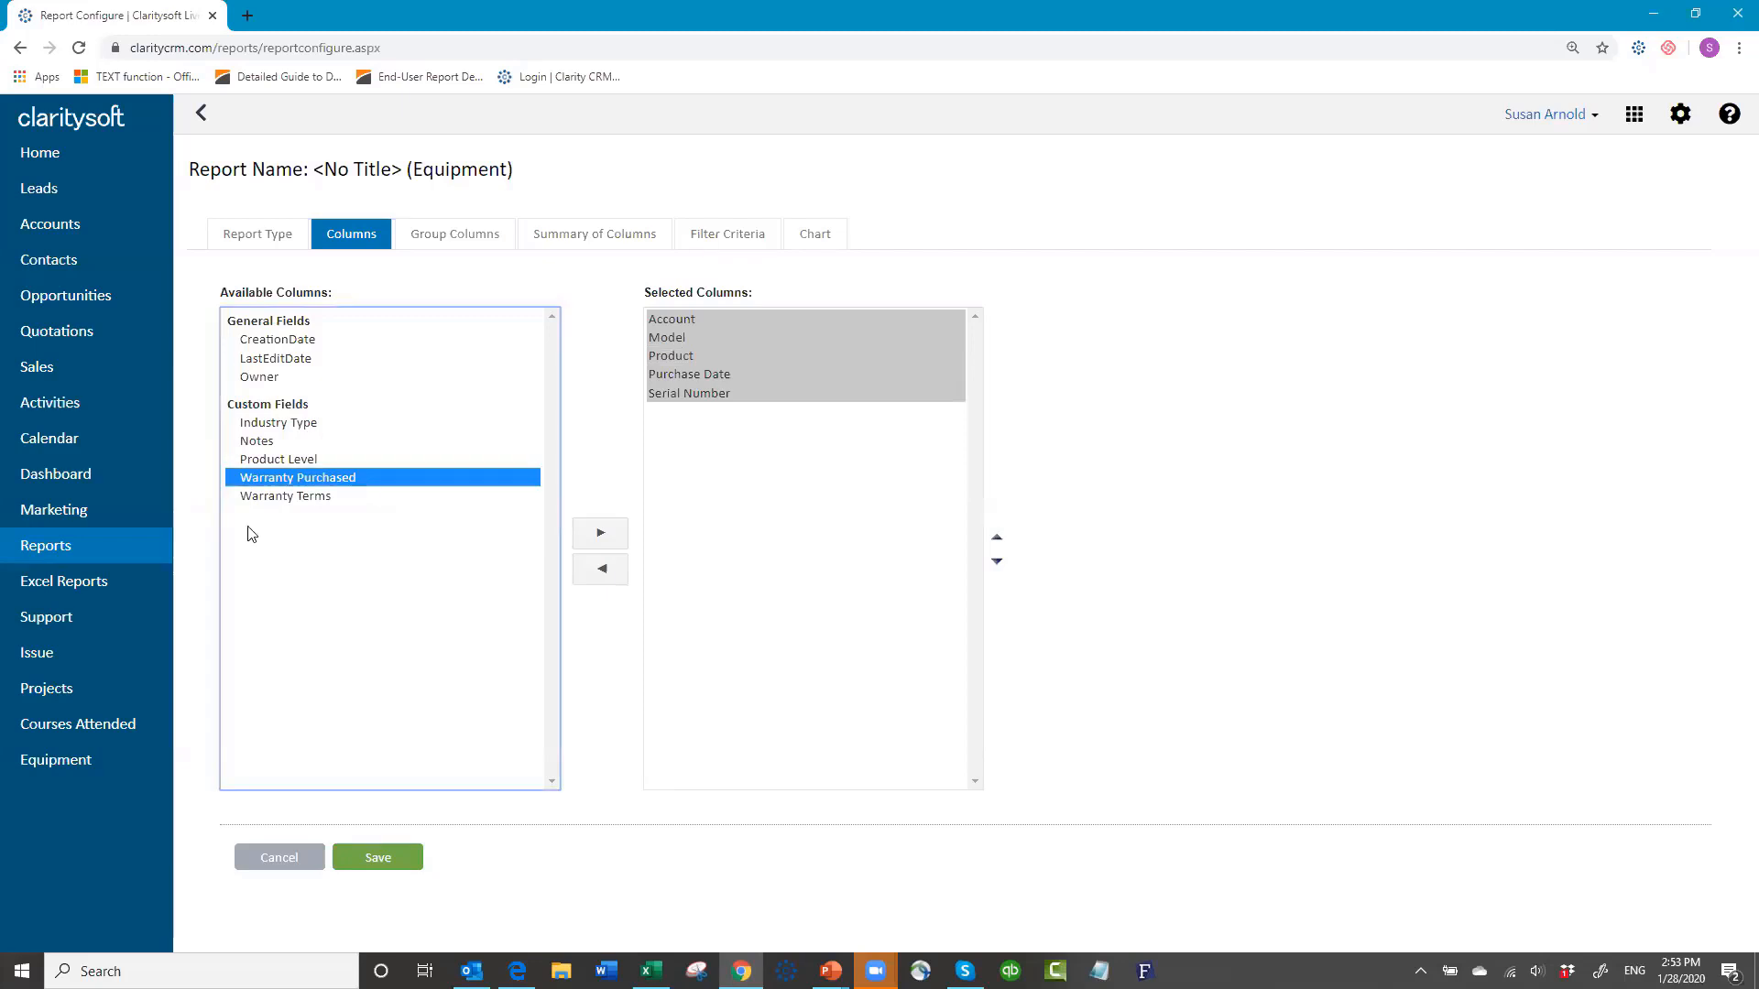
pyautogui.keyDown('shift'); pyautogui.click(286, 497); pyautogui.keyUp('shift')
pyautogui.click(601, 535)
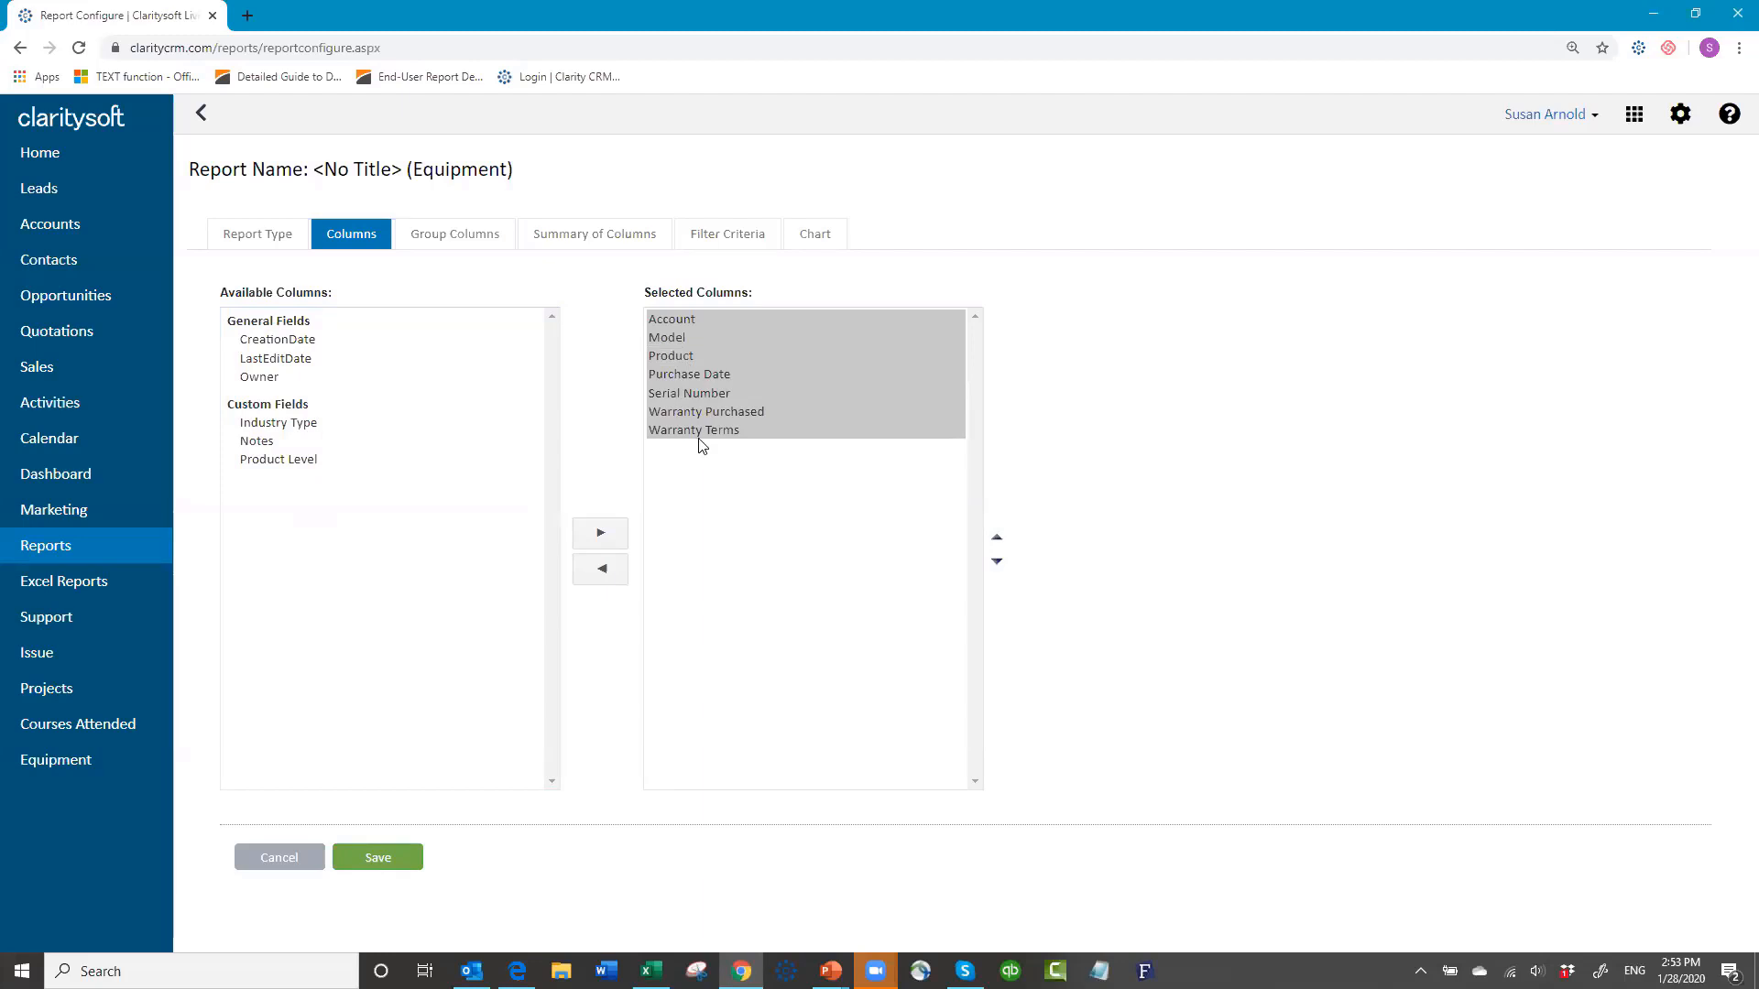
# Step: Move Product above Model so it becomes the second column
pyautogui.click(667, 355)
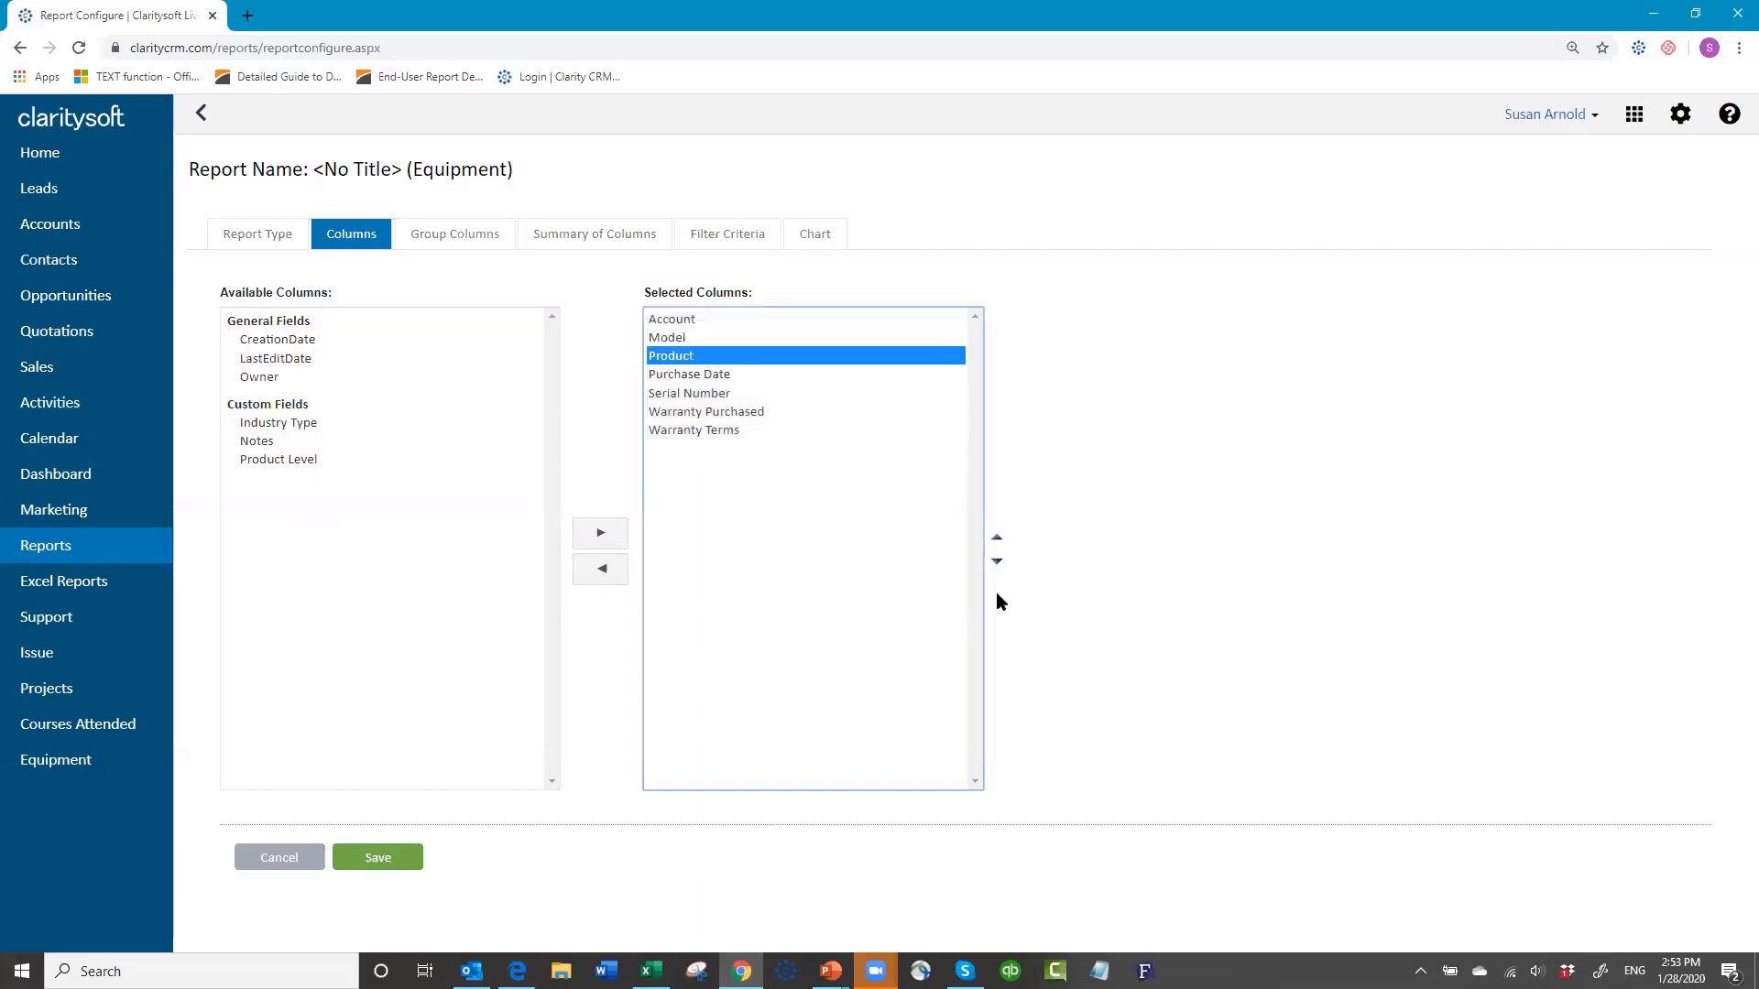
pyautogui.click(998, 543)
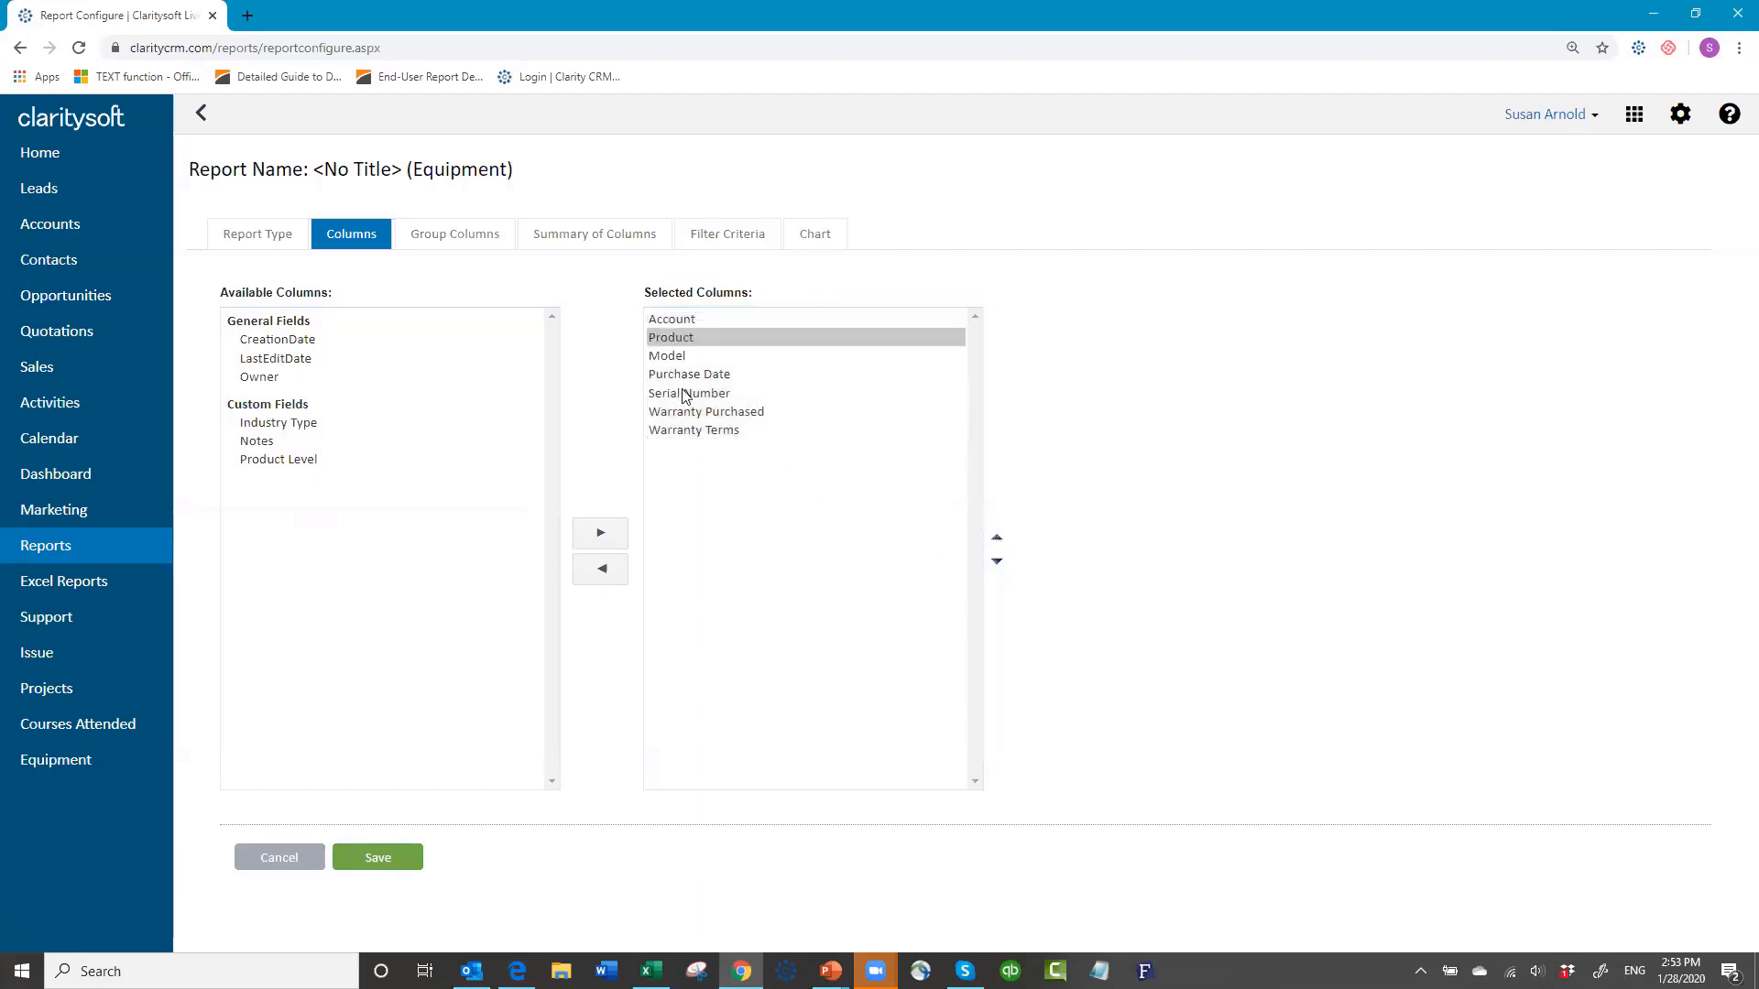
pyautogui.click(447, 240)
# Step: Group the Equipment report by Product in ascending order and save the configuration
pyautogui.click(543, 328)
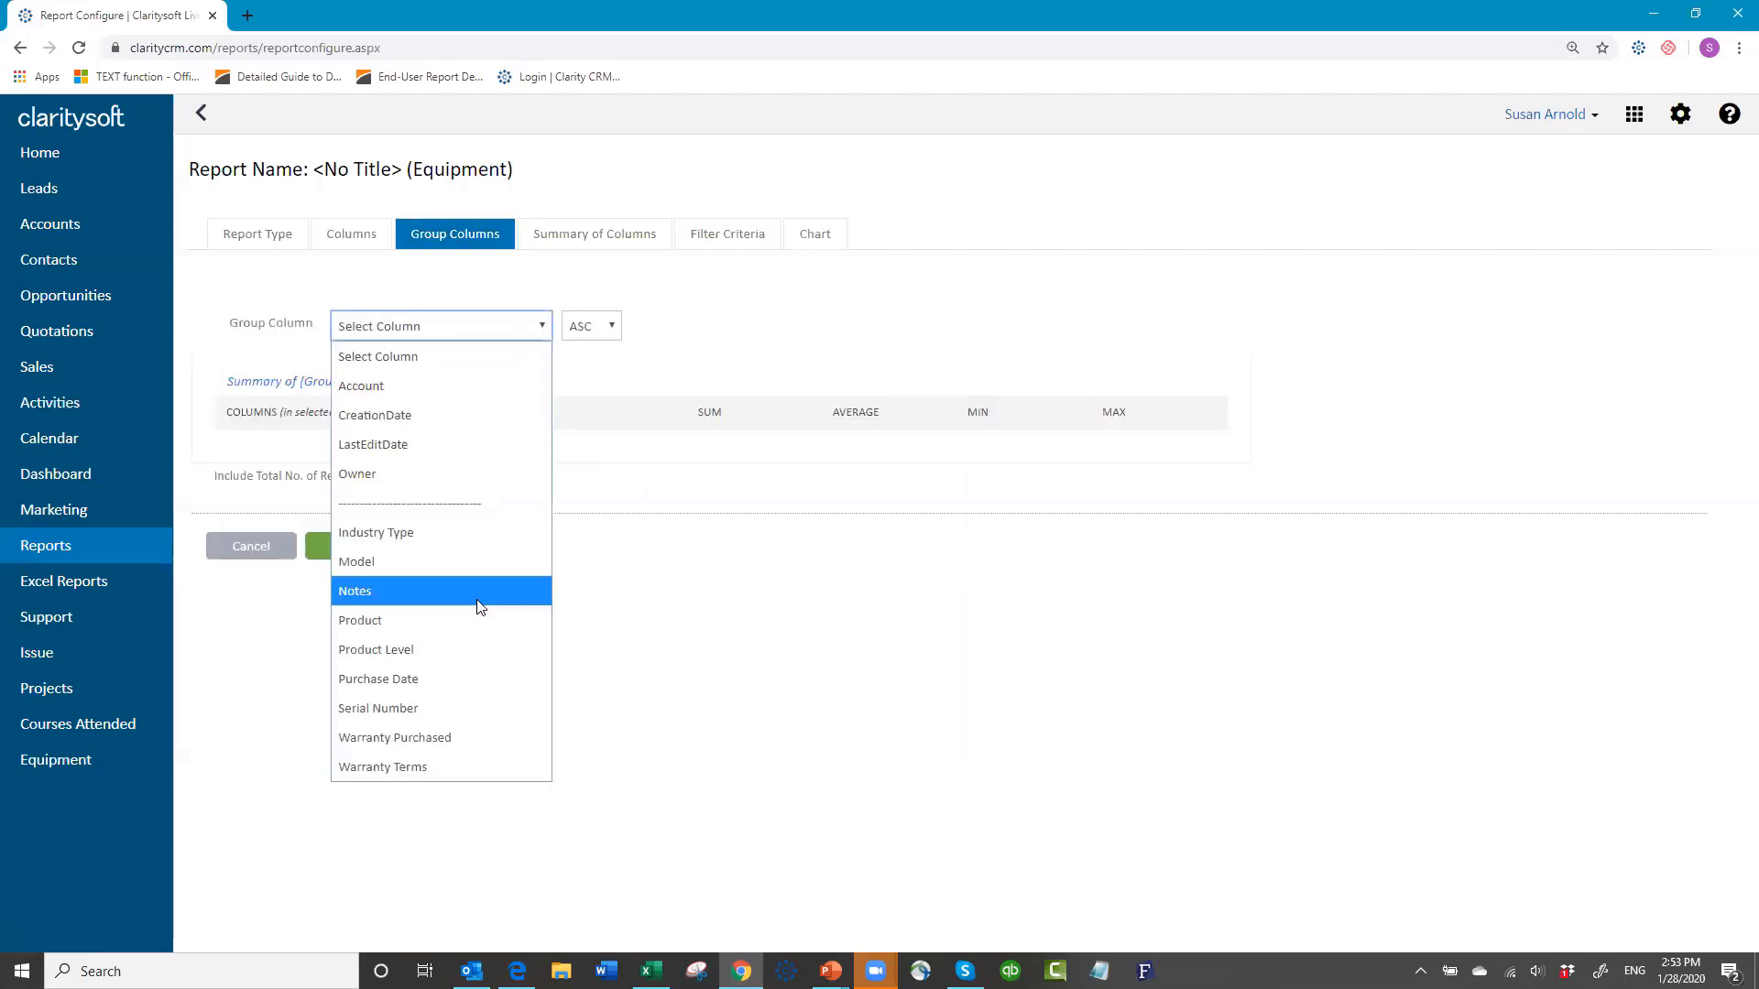
pyautogui.click(466, 621)
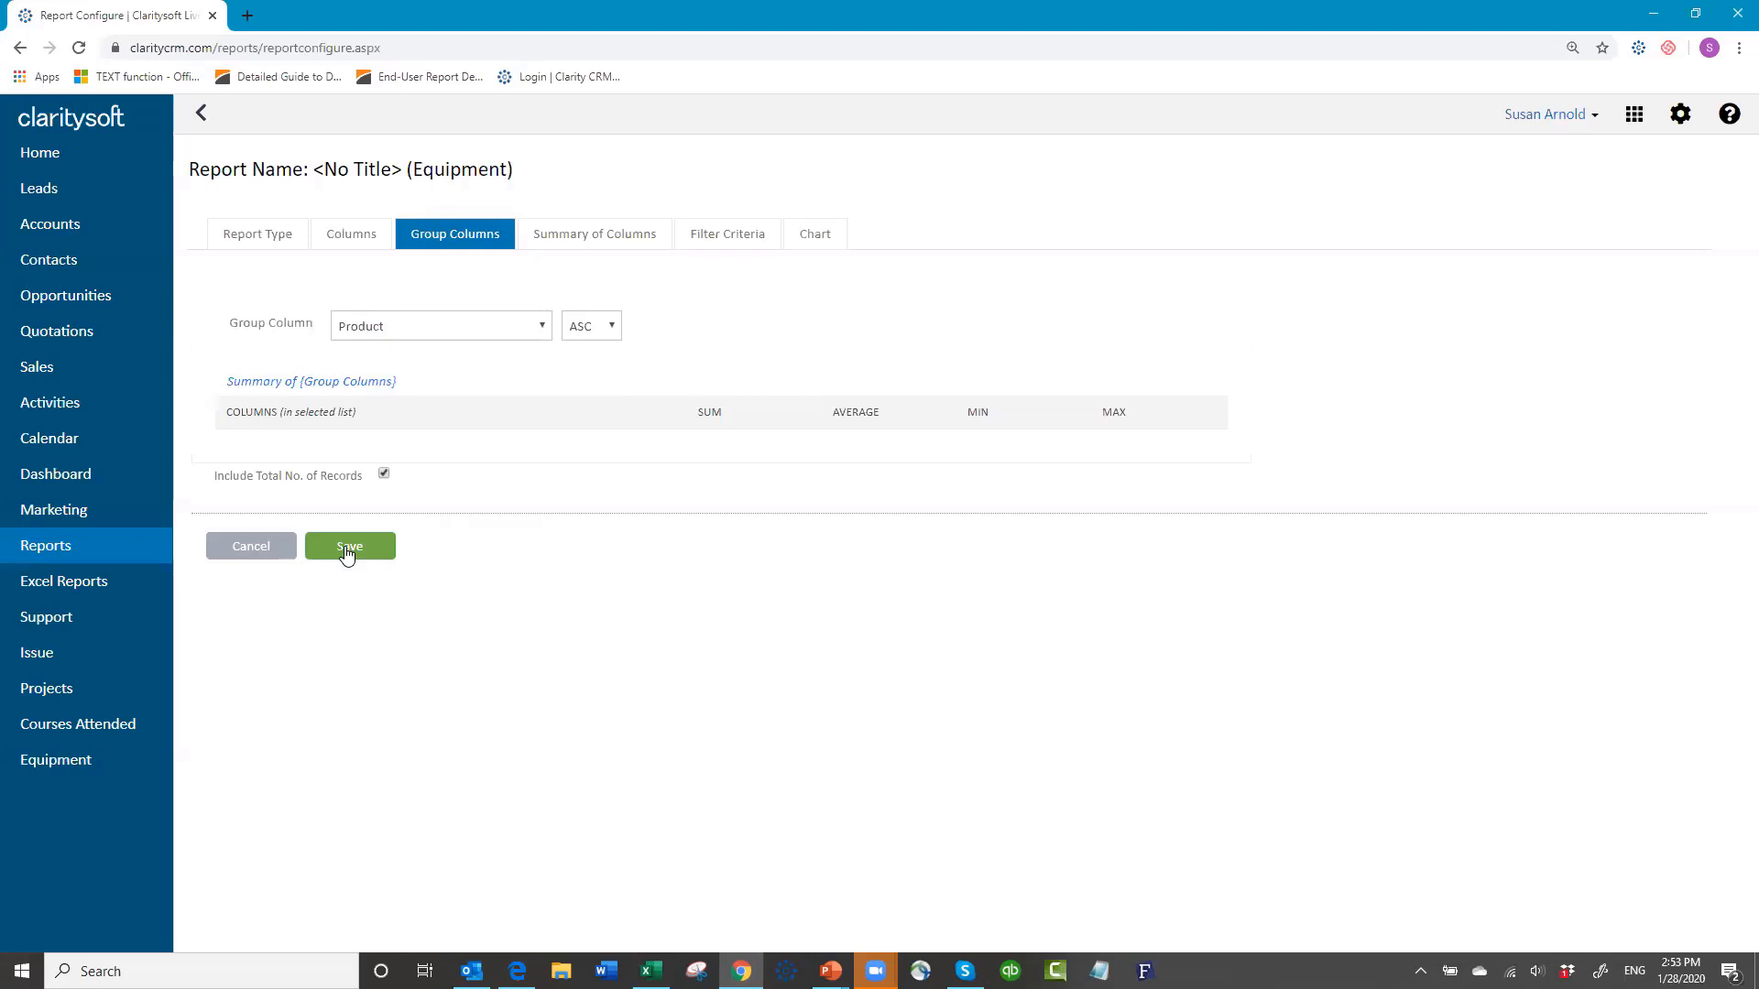
pyautogui.click(346, 547)
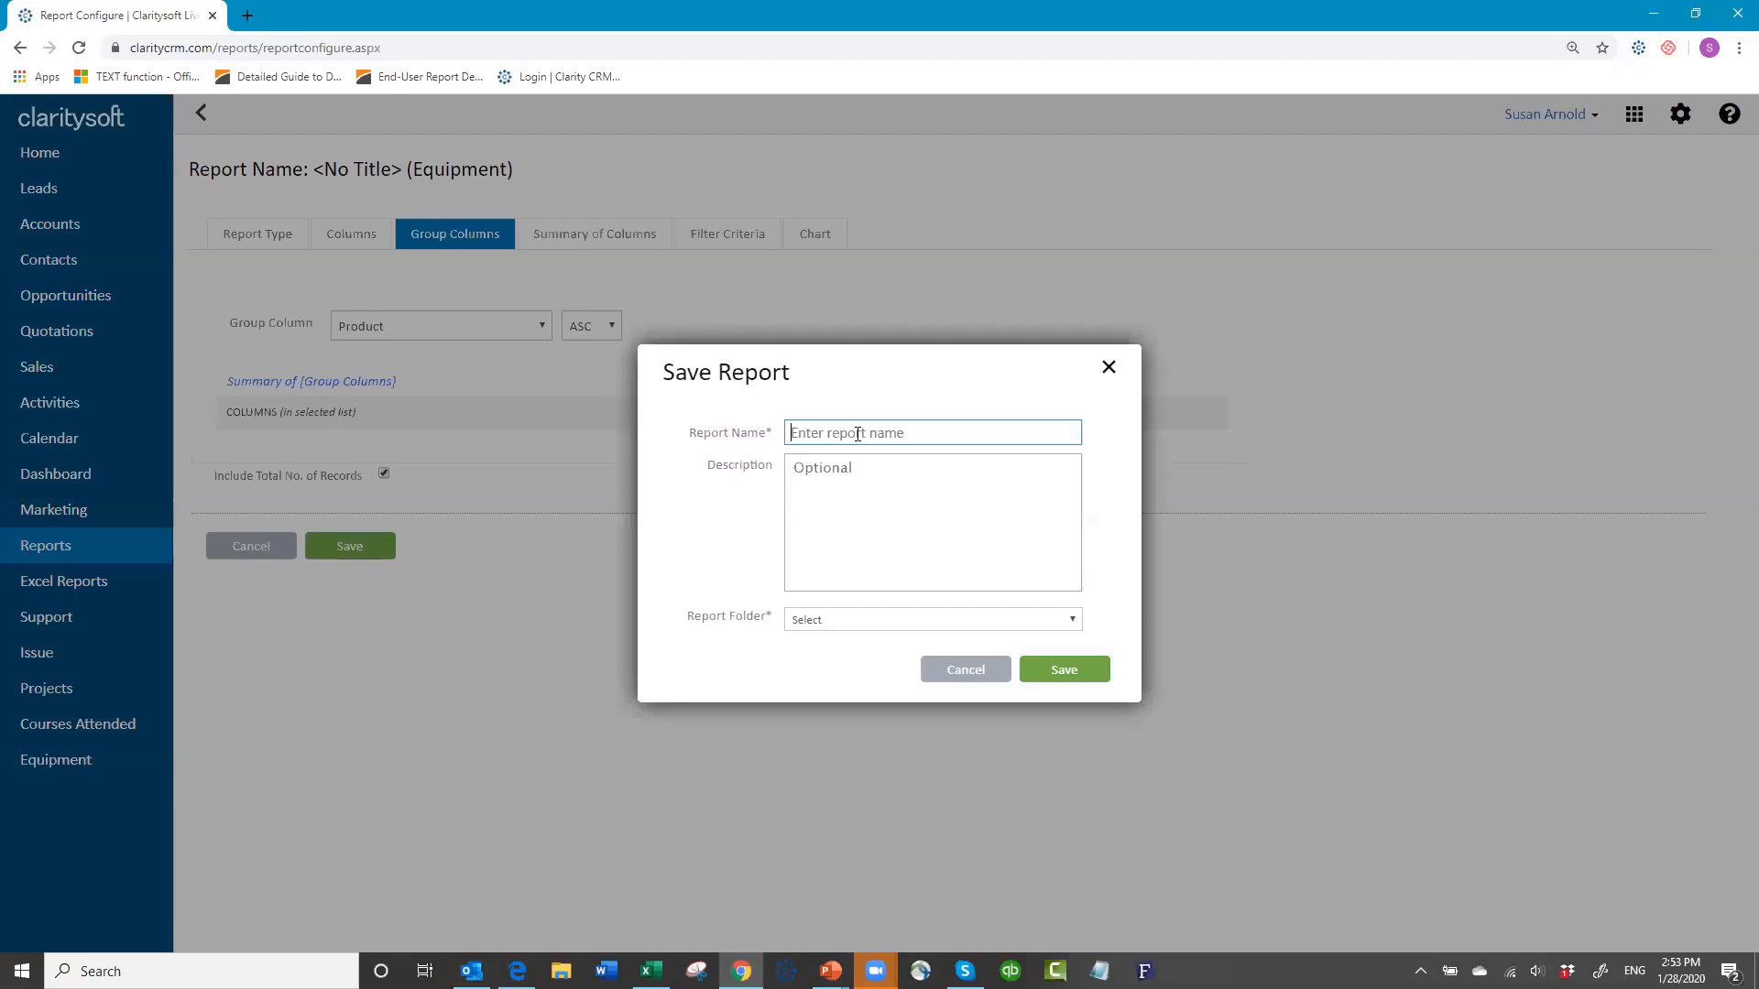
# Step: Name the report 'Equipment list', file it in the personal reports folder, and save
pyautogui.write('Equipment list')
pyautogui.click(859, 623)
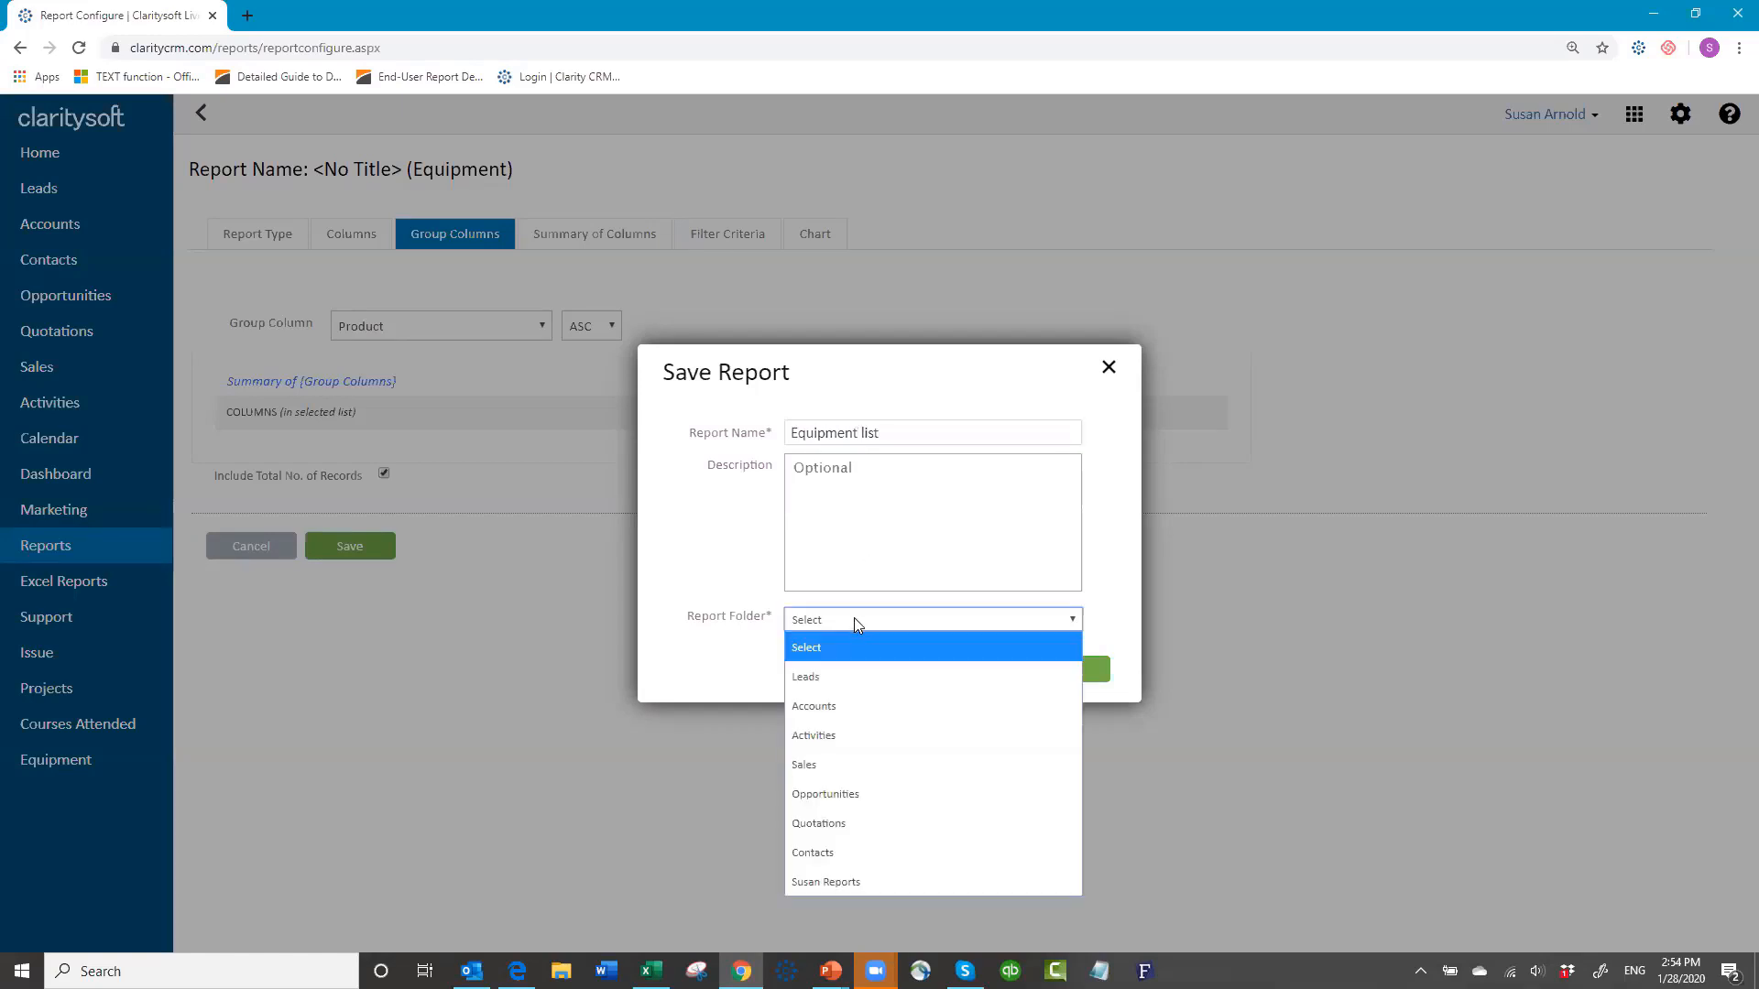
pyautogui.click(834, 883)
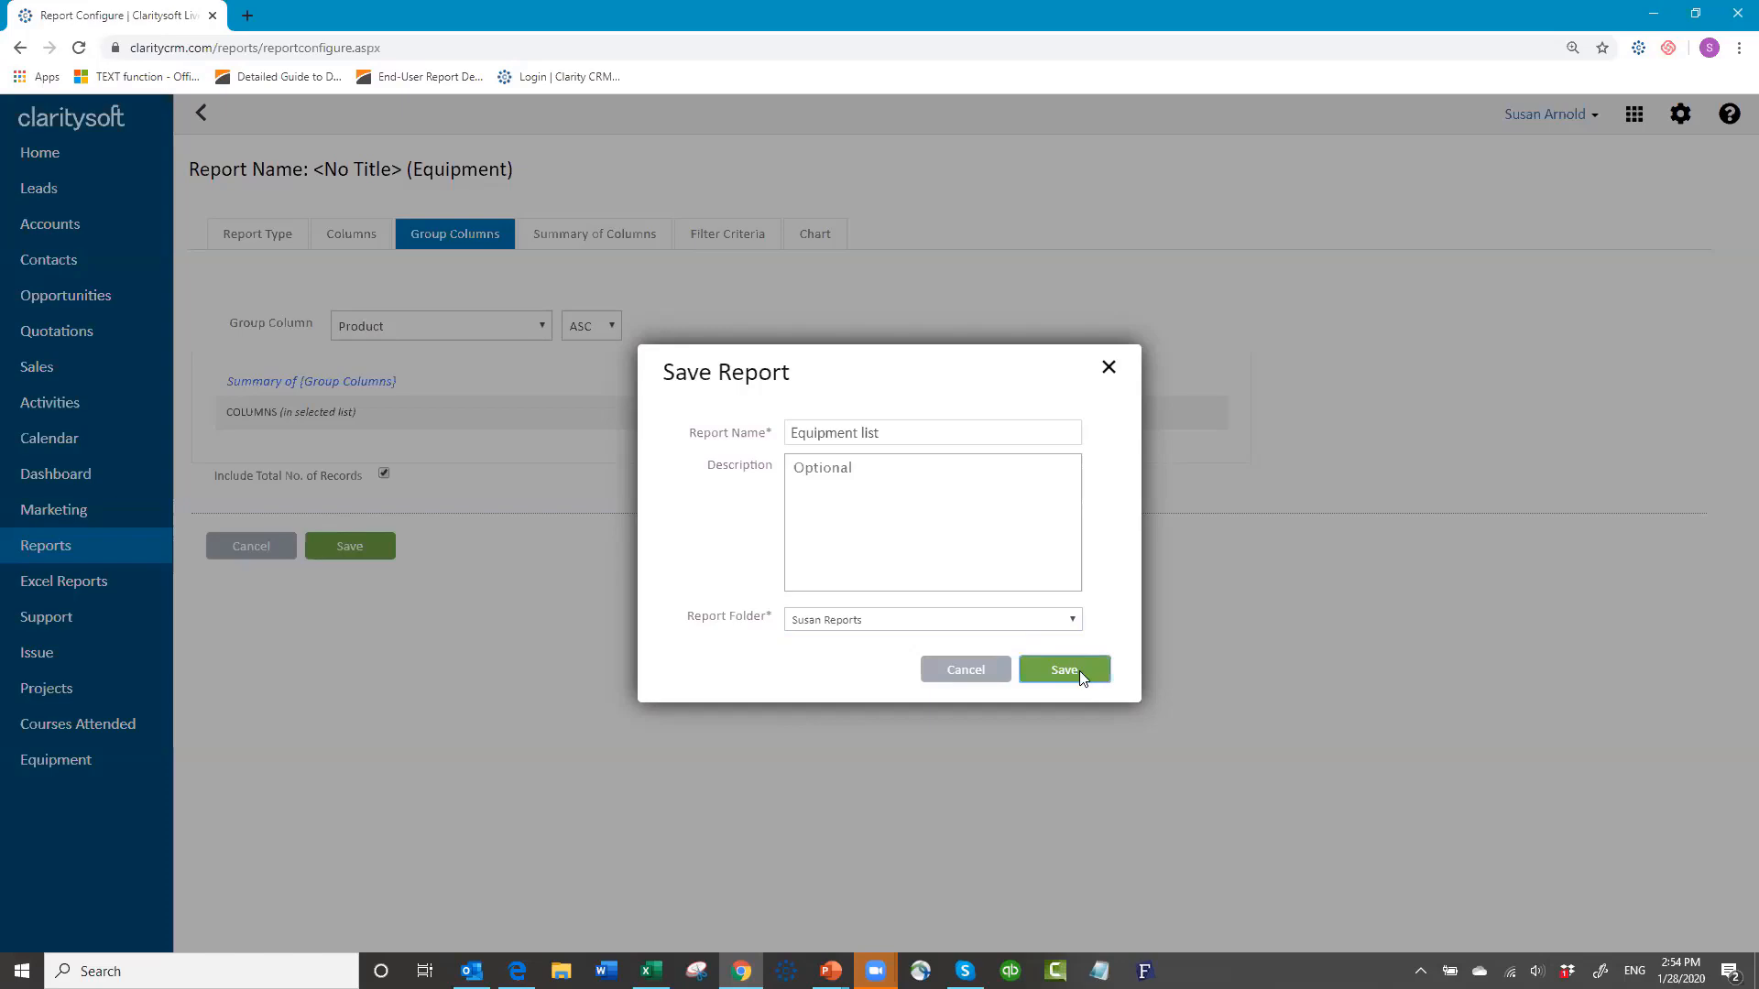
pyautogui.click(1065, 670)
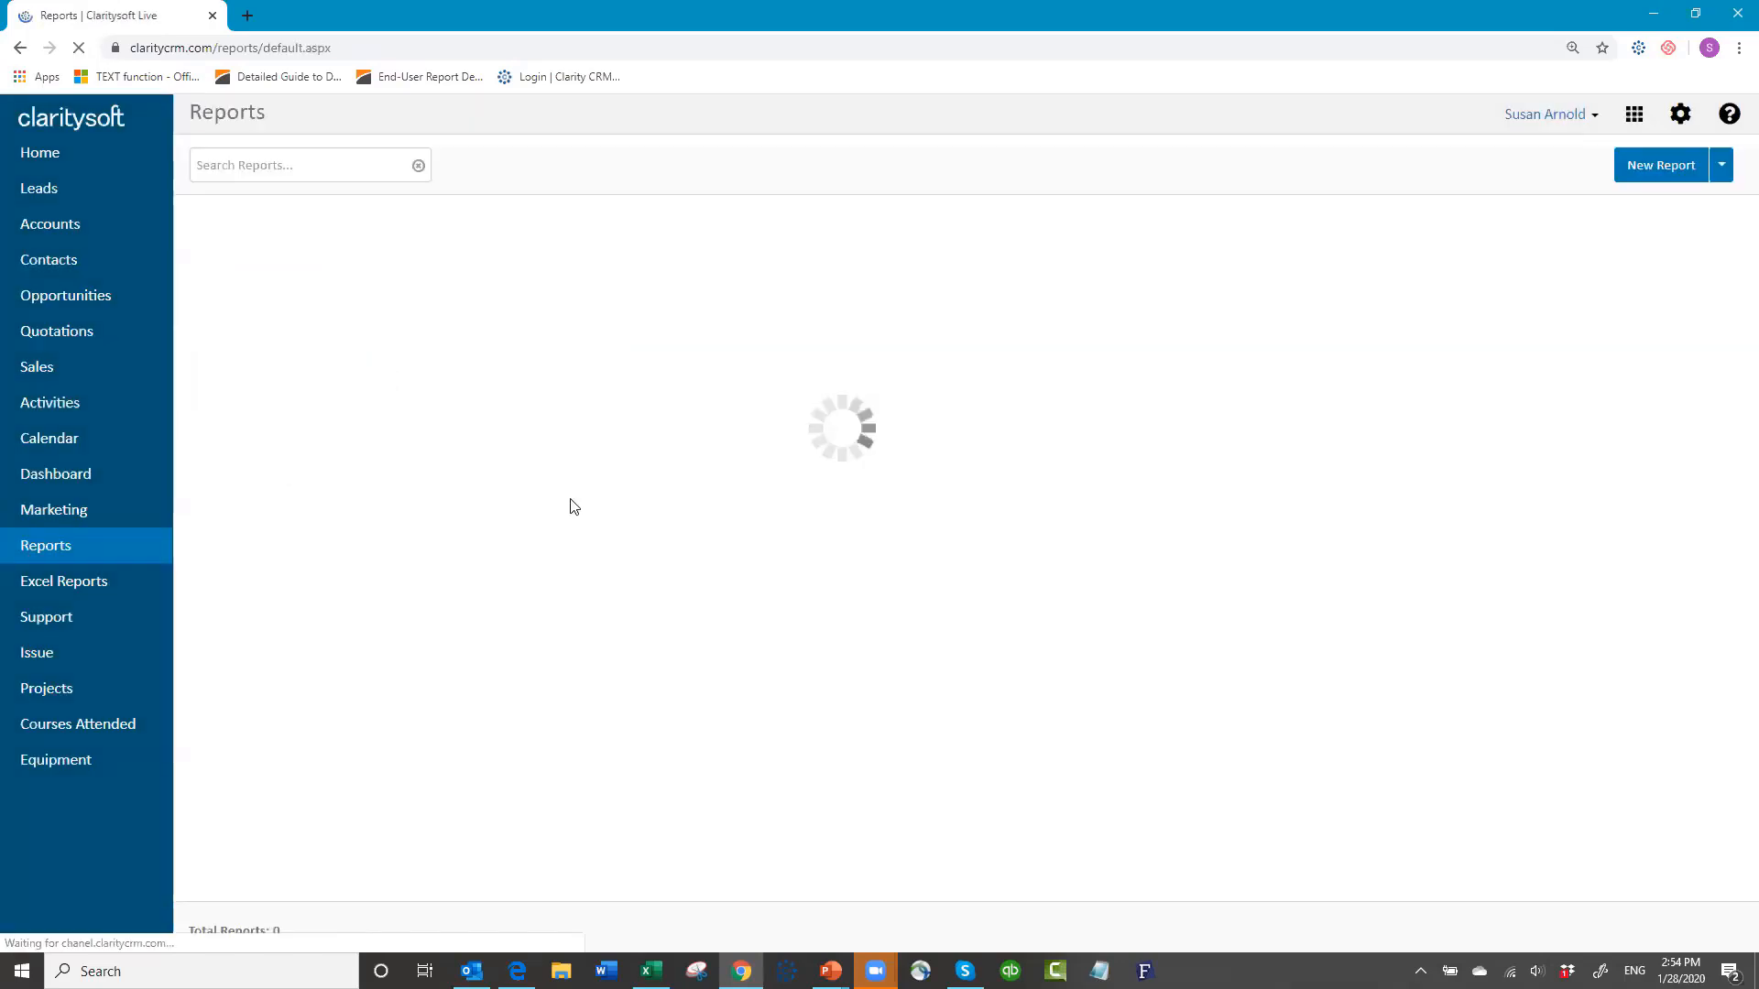
# Step: Open the Equipment list report preview from the personal reports folder section
pyautogui.scroll(-5, 536, 506)
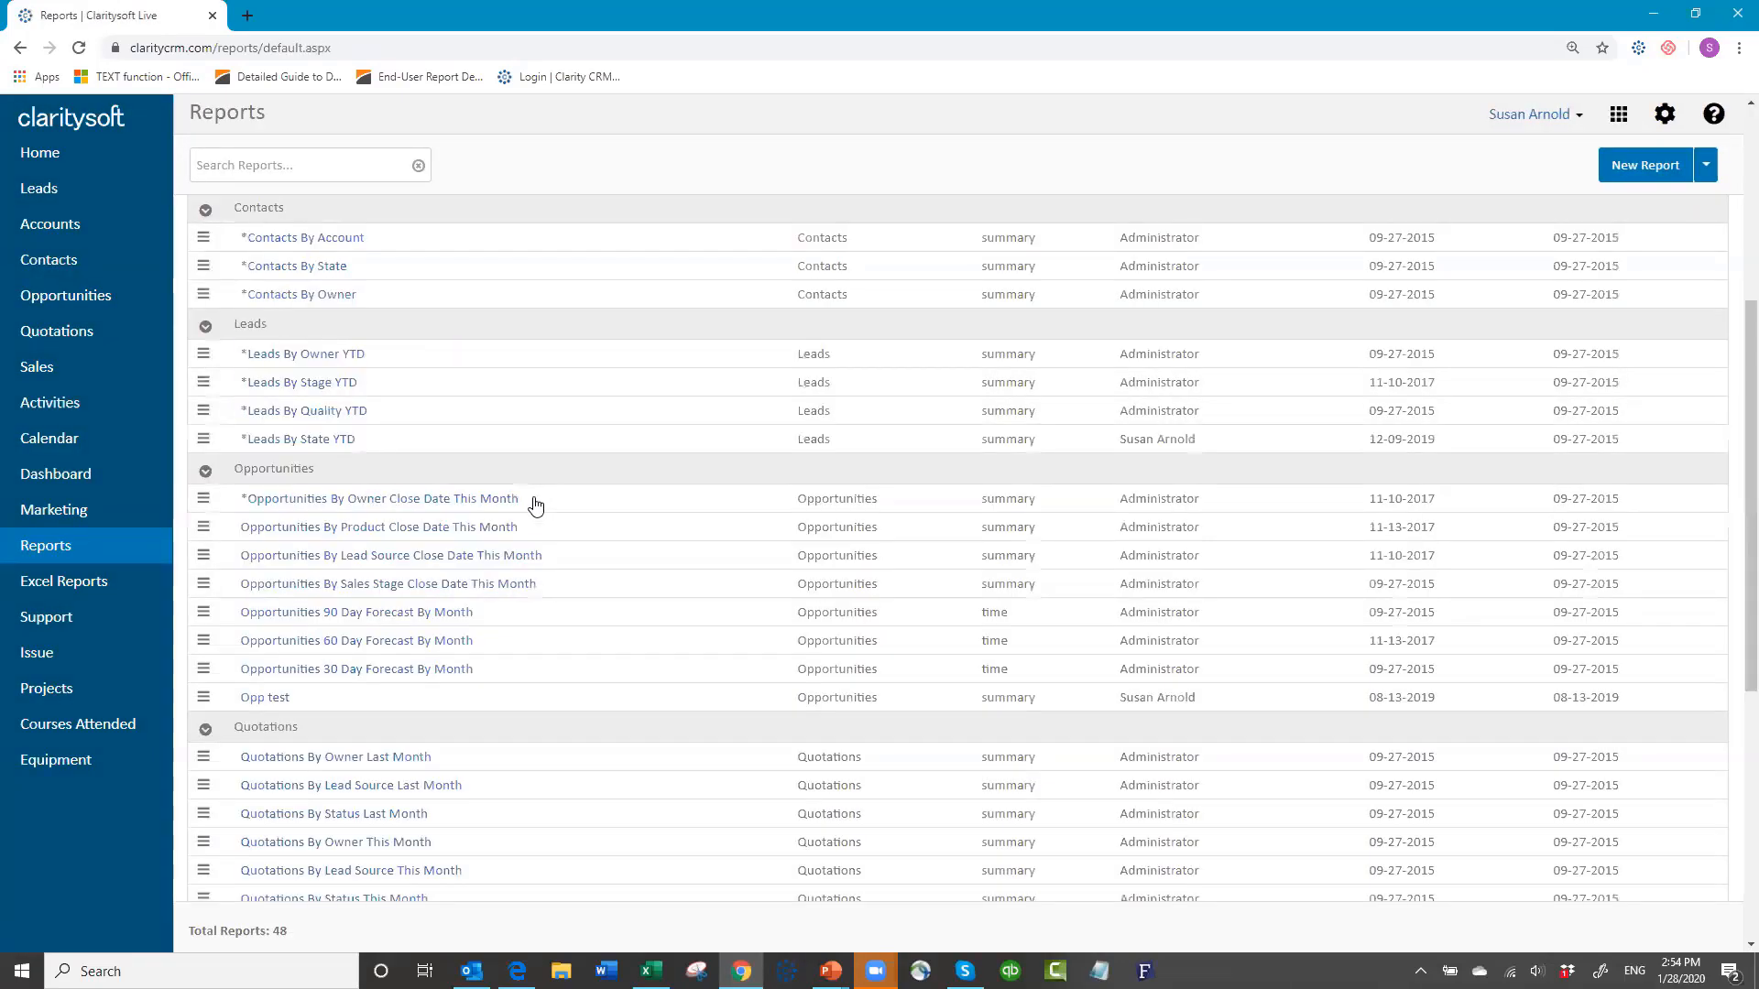
pyautogui.scroll(-5, 536, 505)
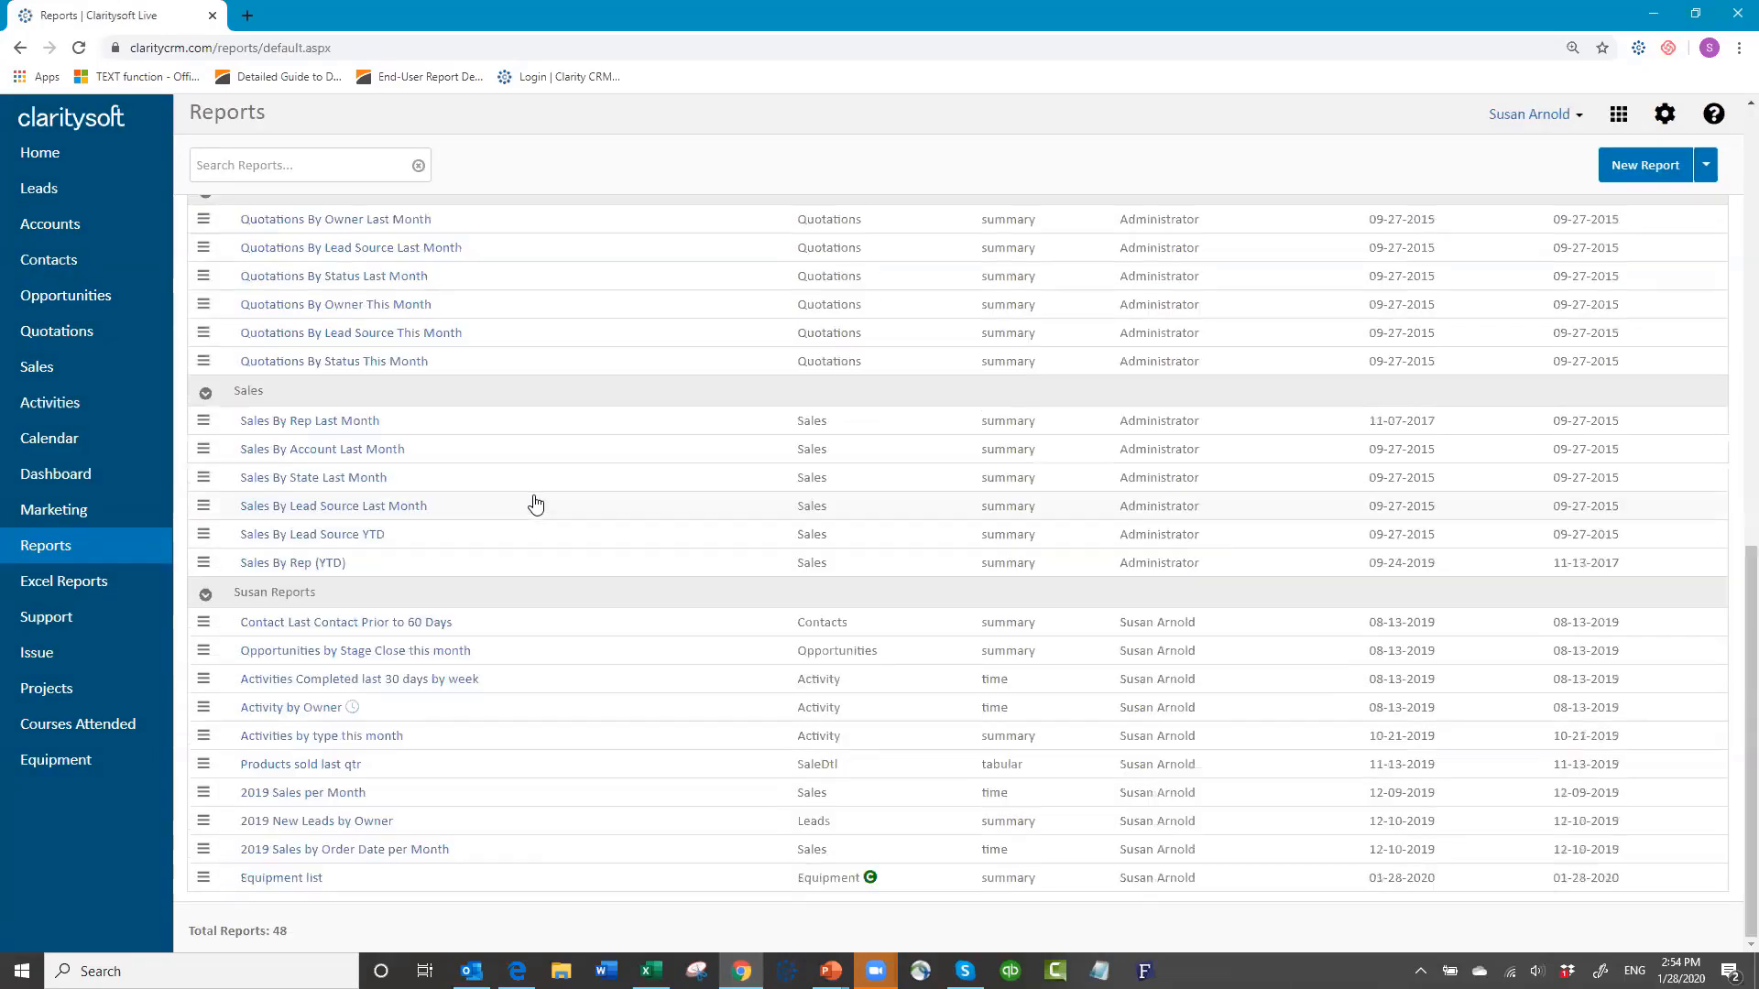
pyautogui.click(299, 879)
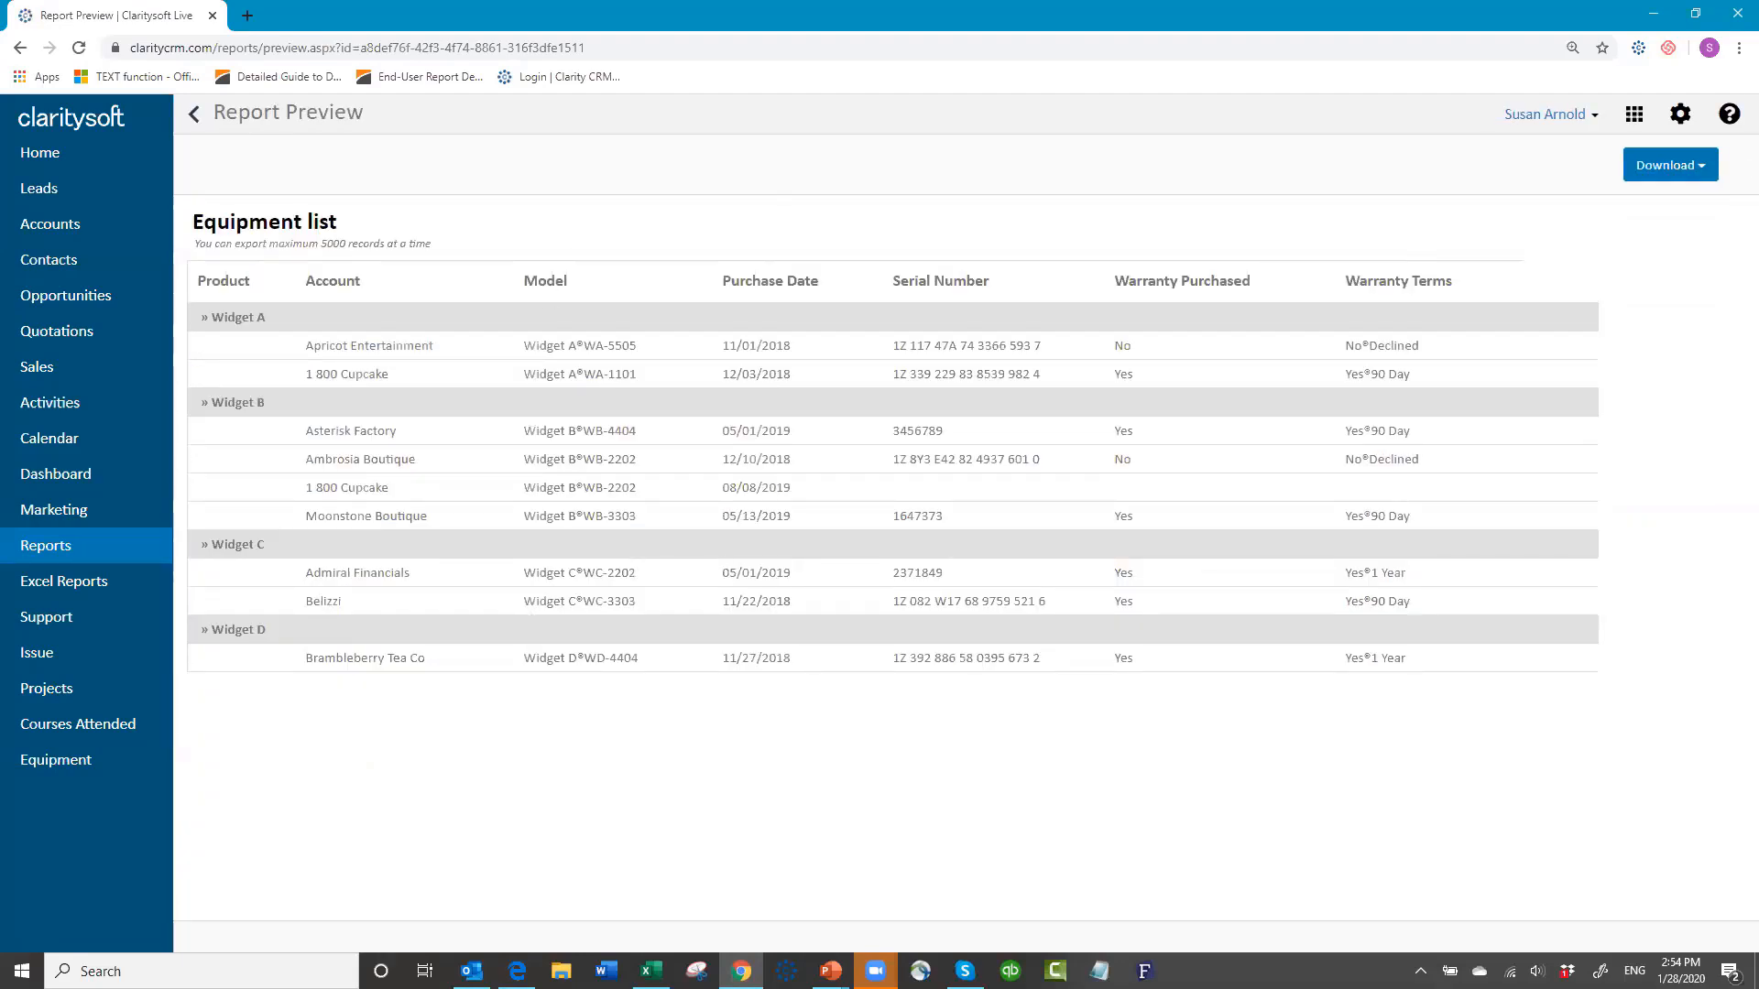
# Step: Export the 9-record Equipment list report to Excel, open the workbook, then show the 'Thank You for Attending!' slide
pyautogui.click(1698, 167)
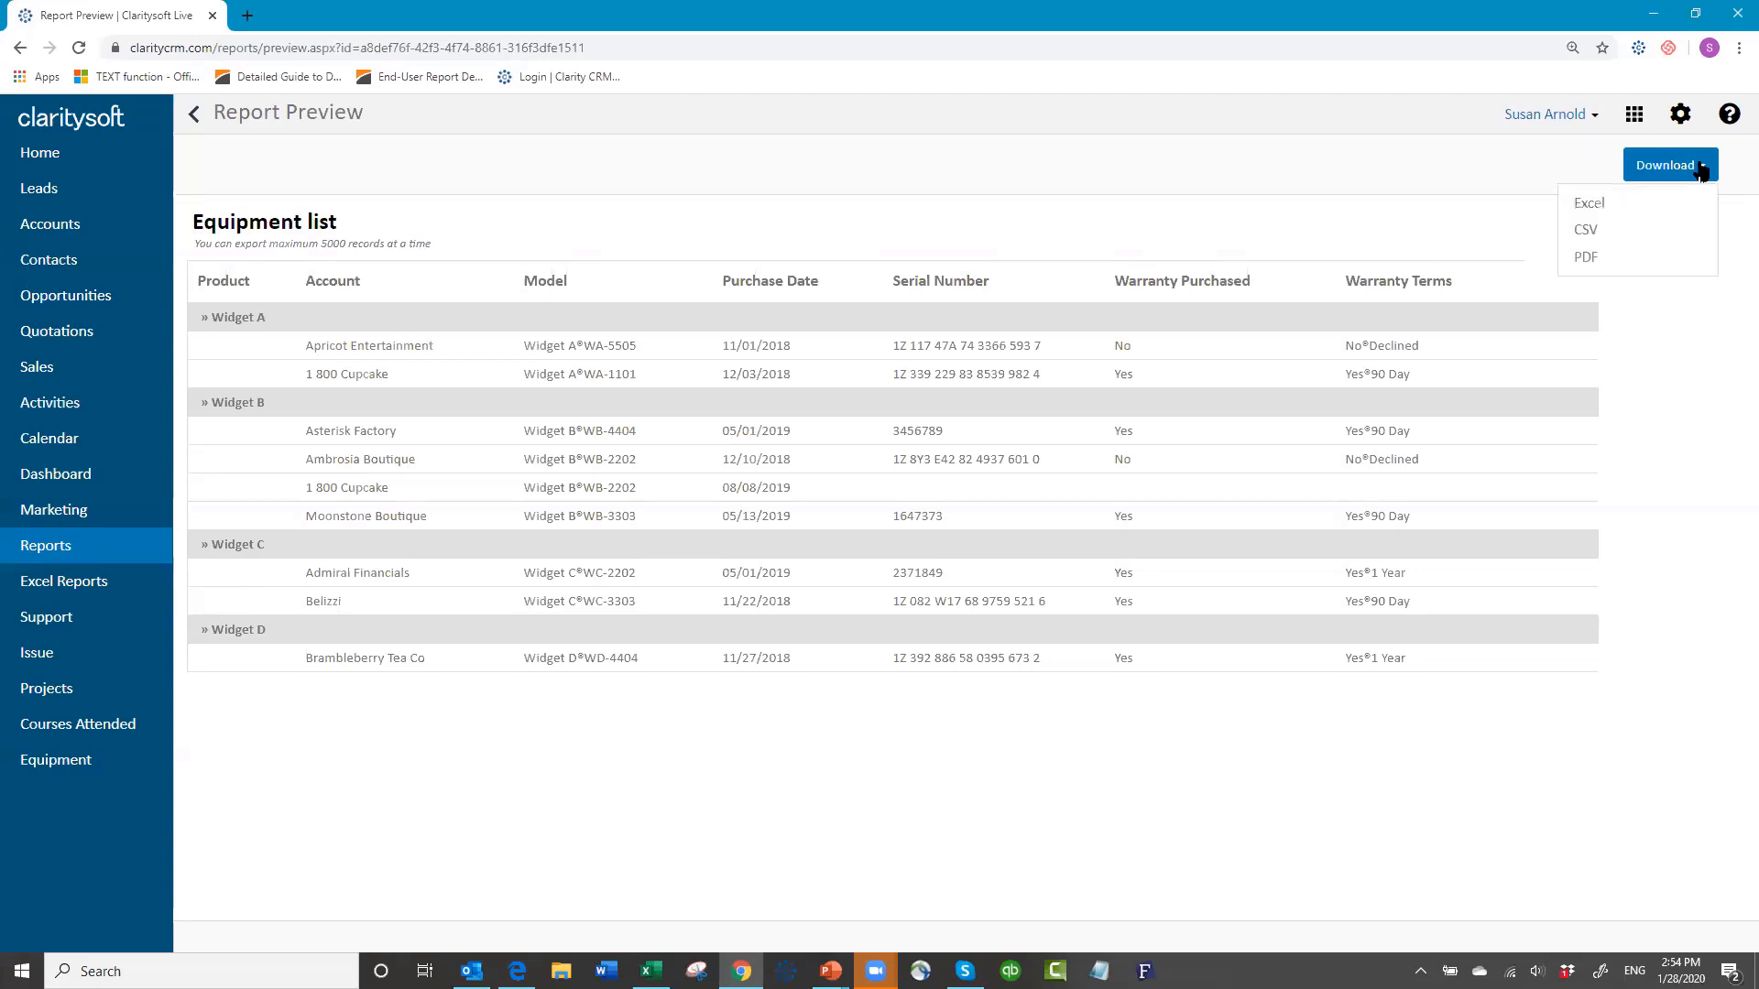
pyautogui.click(1592, 203)
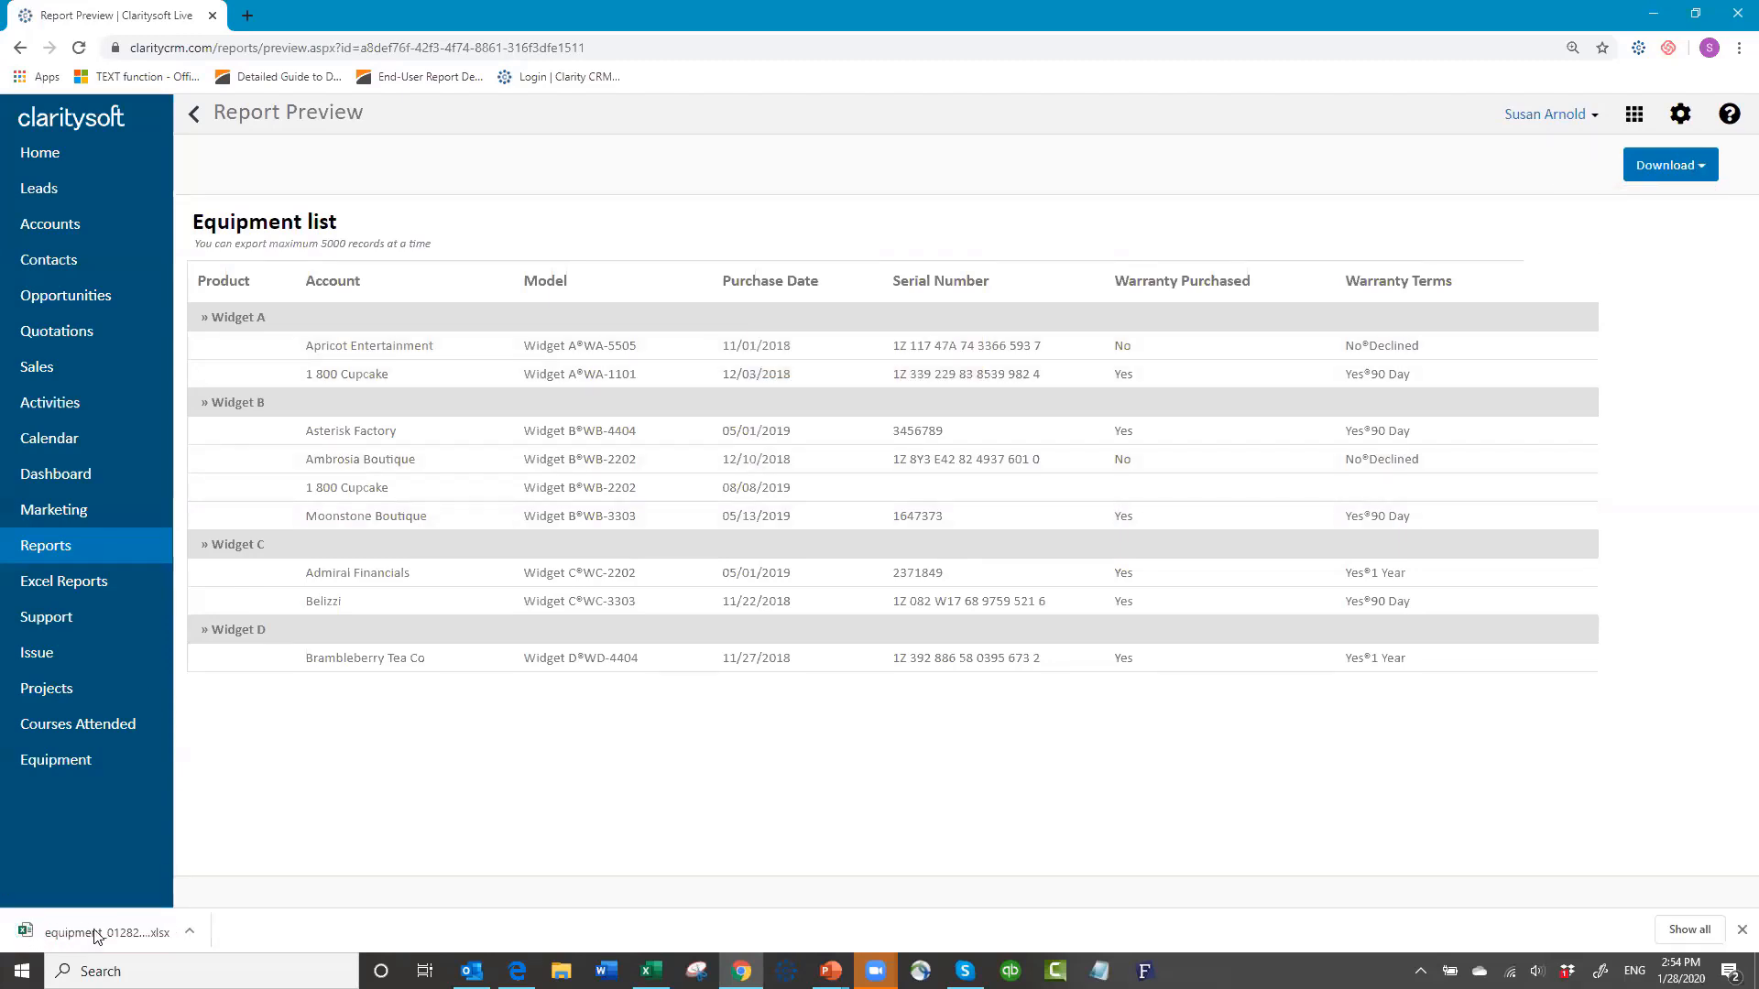
pyautogui.click(96, 932)
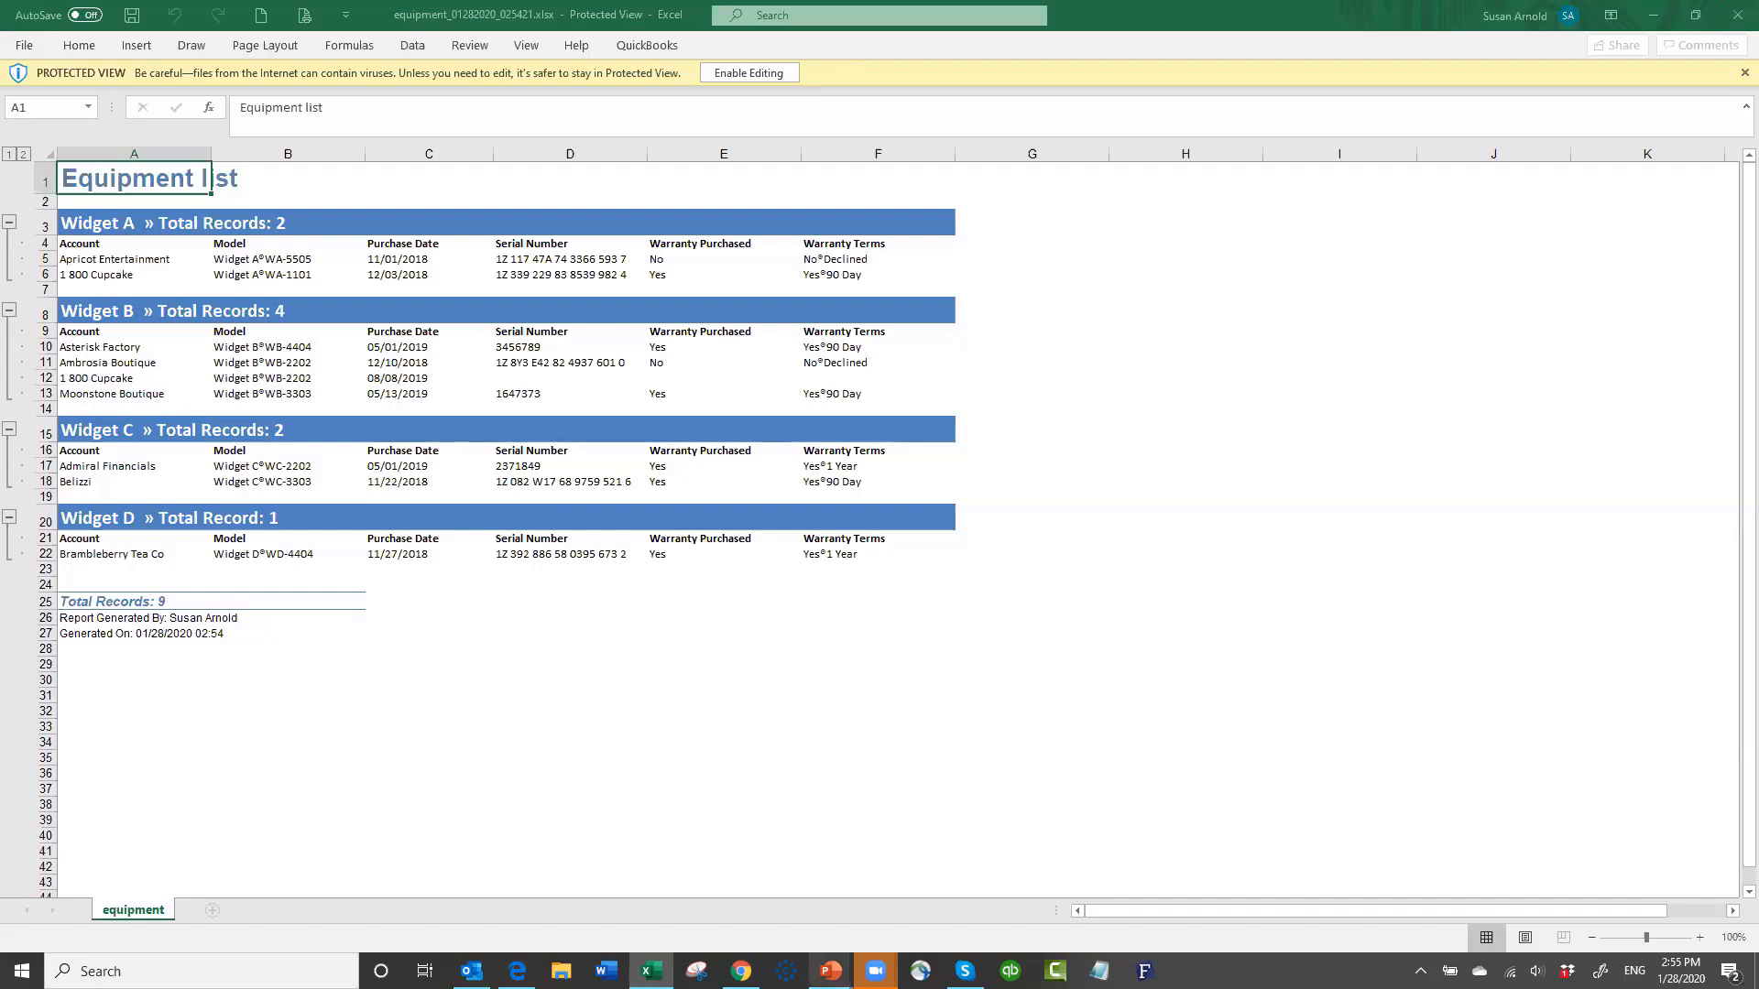
pyautogui.moveTo(831, 972)
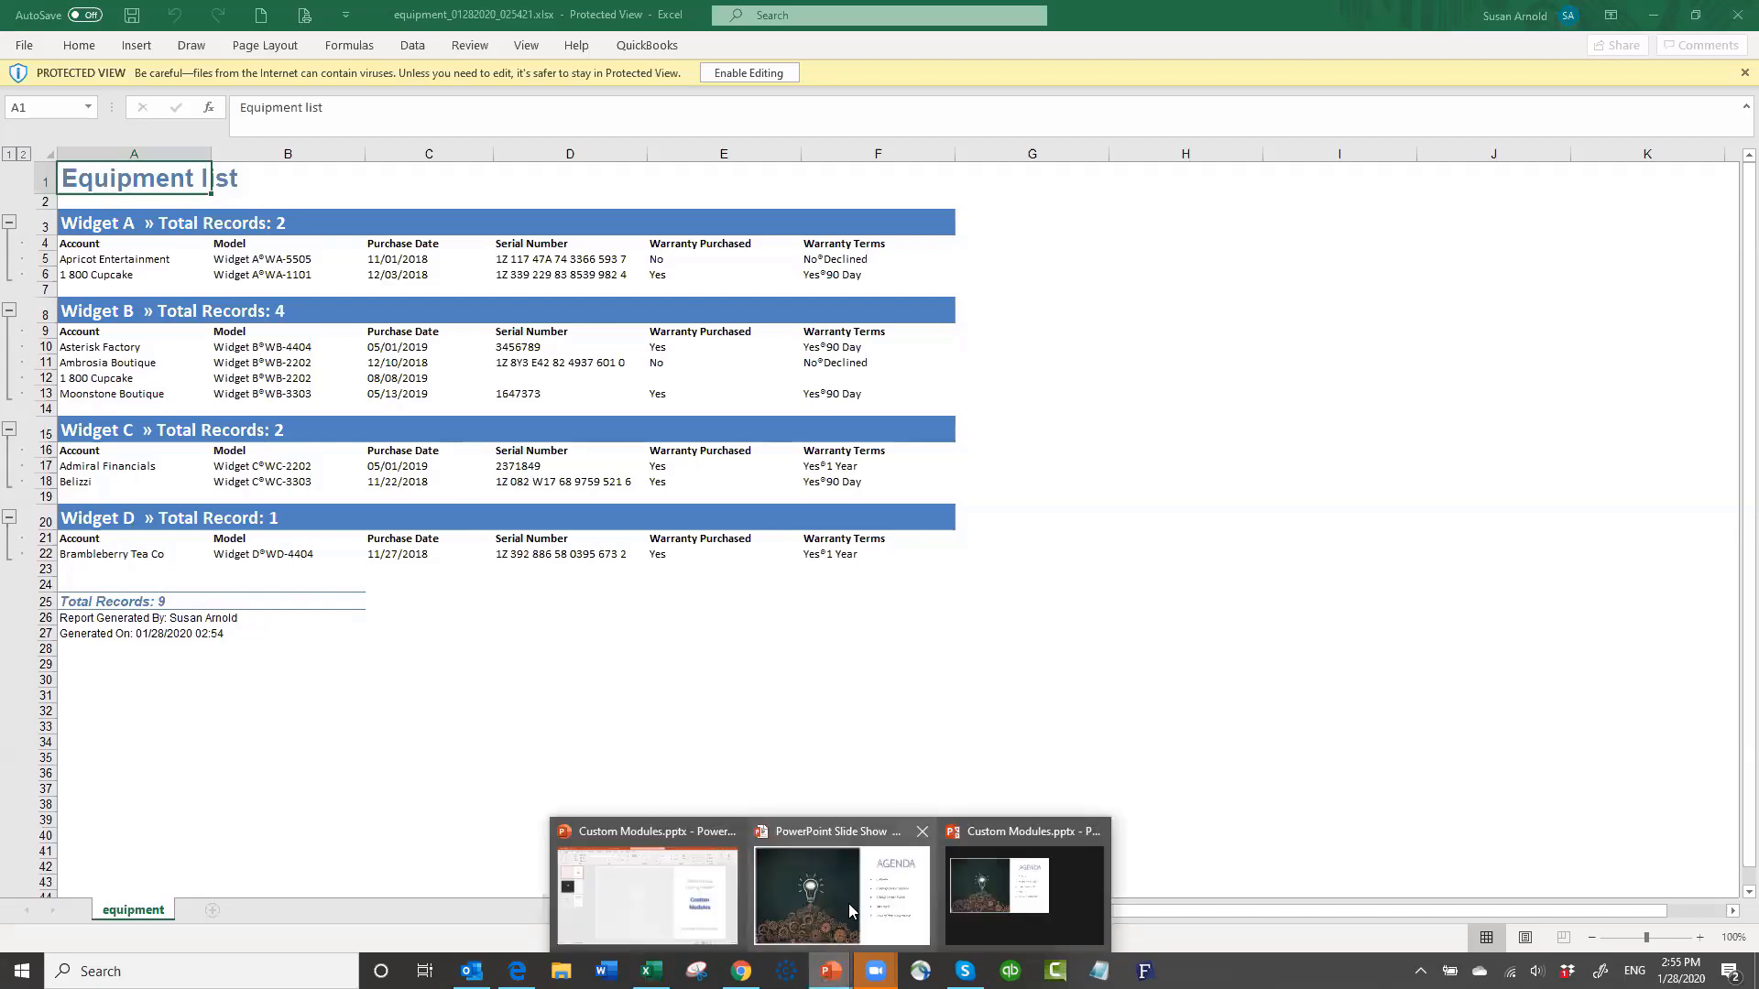
pyautogui.click(1119, 467)
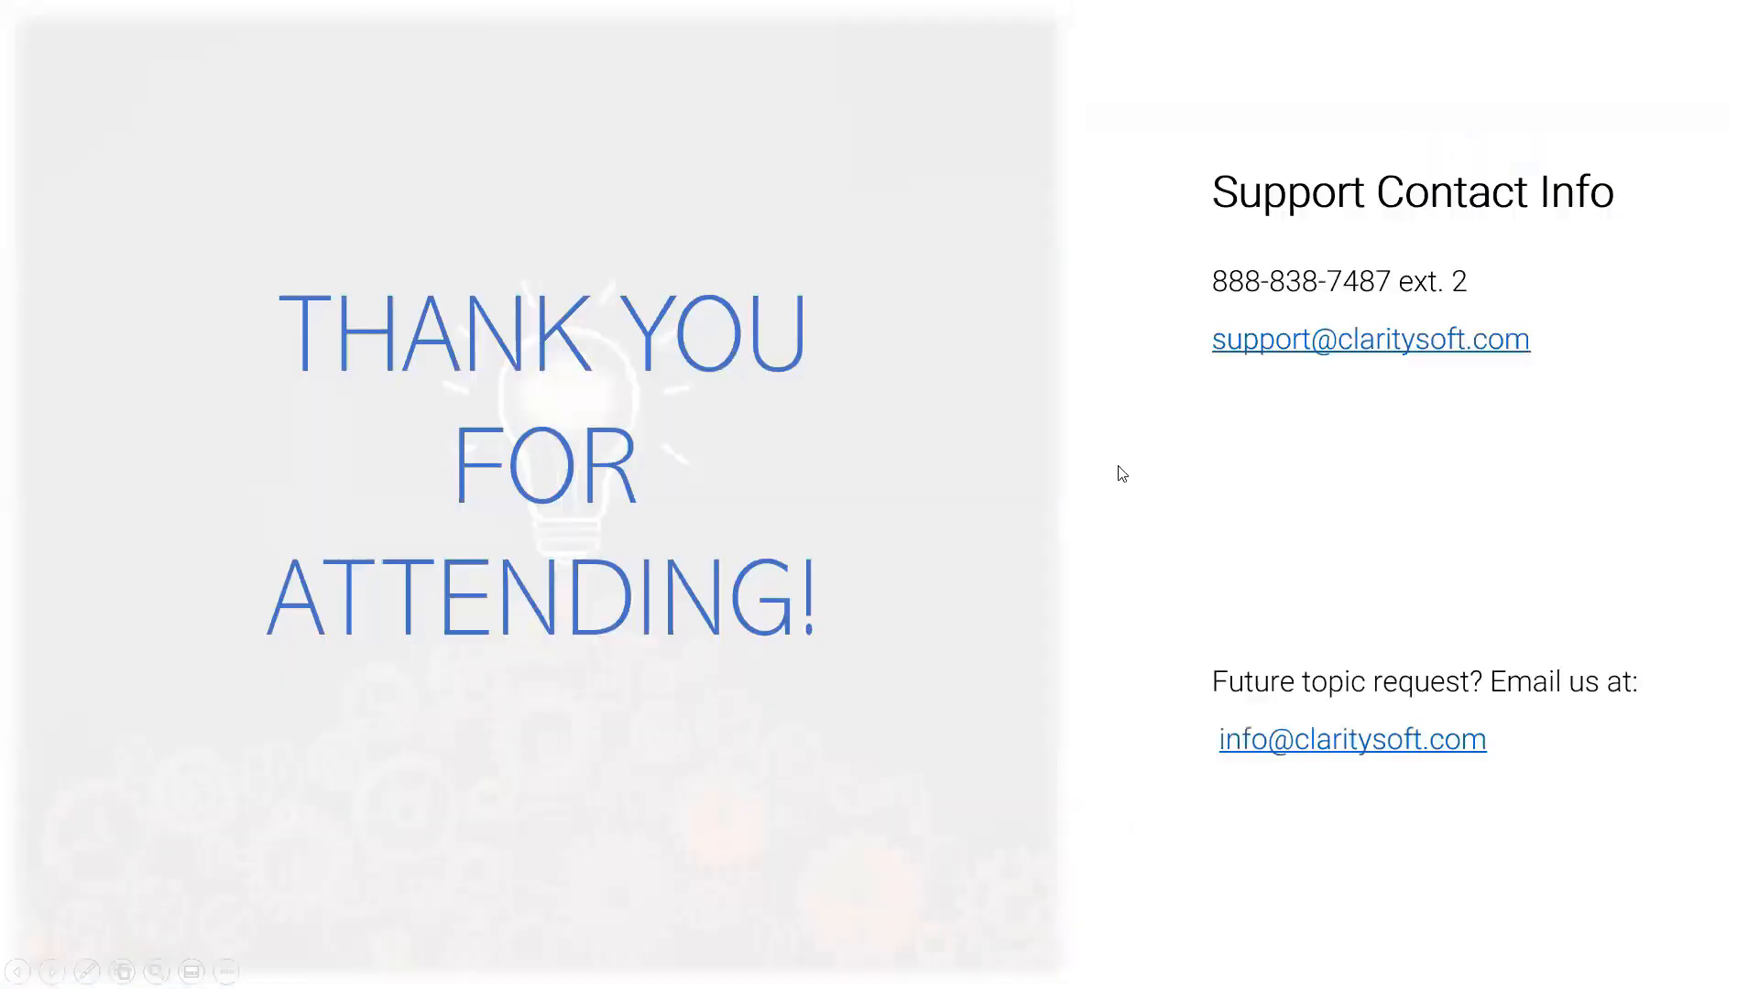